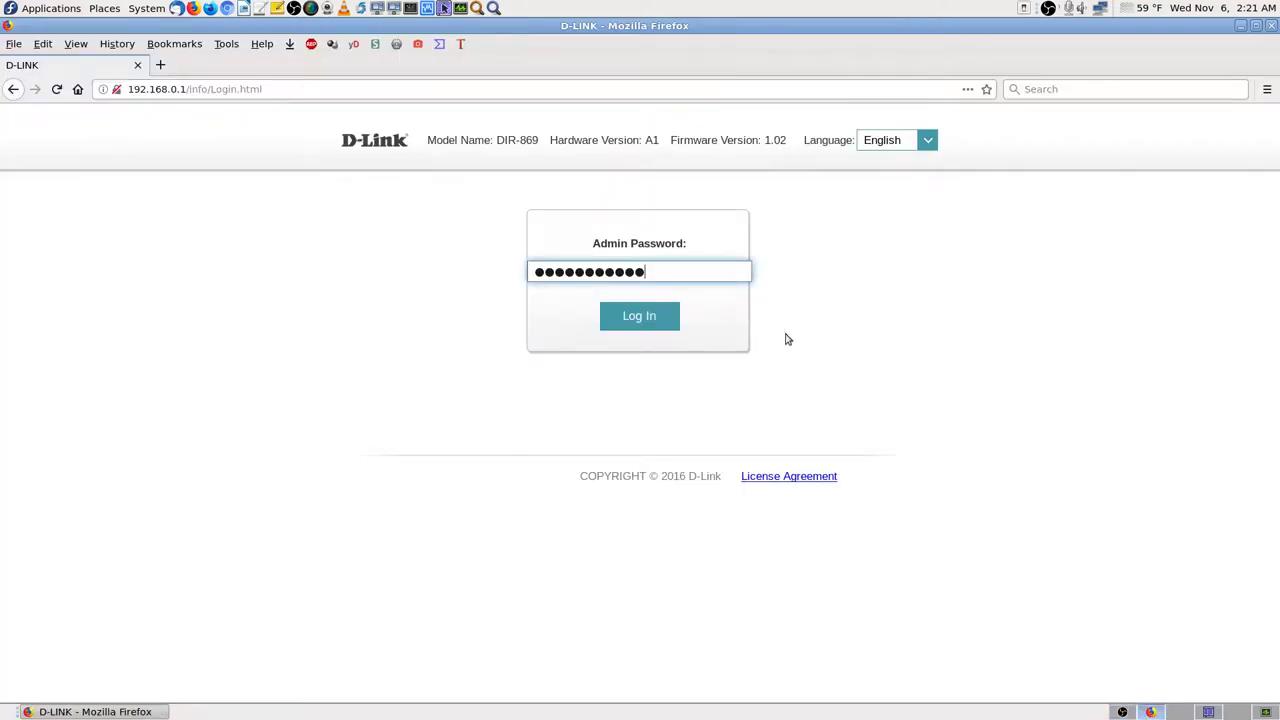
Step: Log into the D-Link router as admin and scroll through the Connected Clients cards
left_click(655, 321)
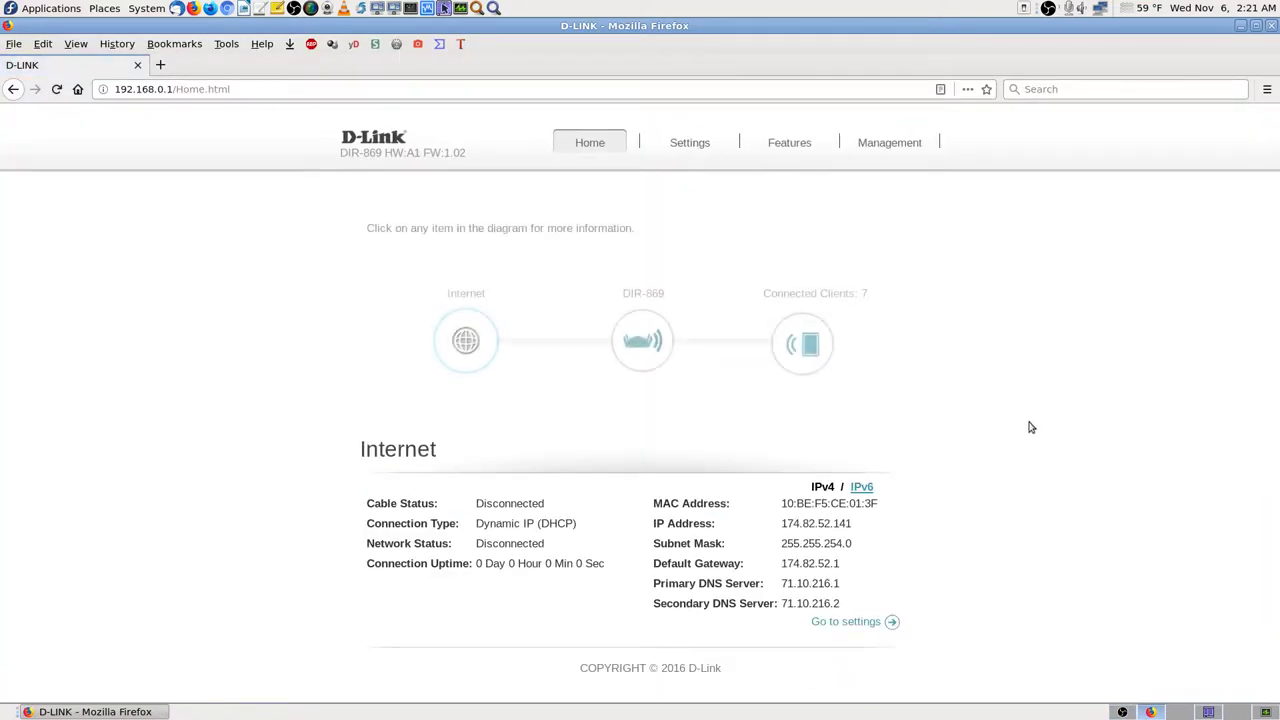
left_click(806, 345)
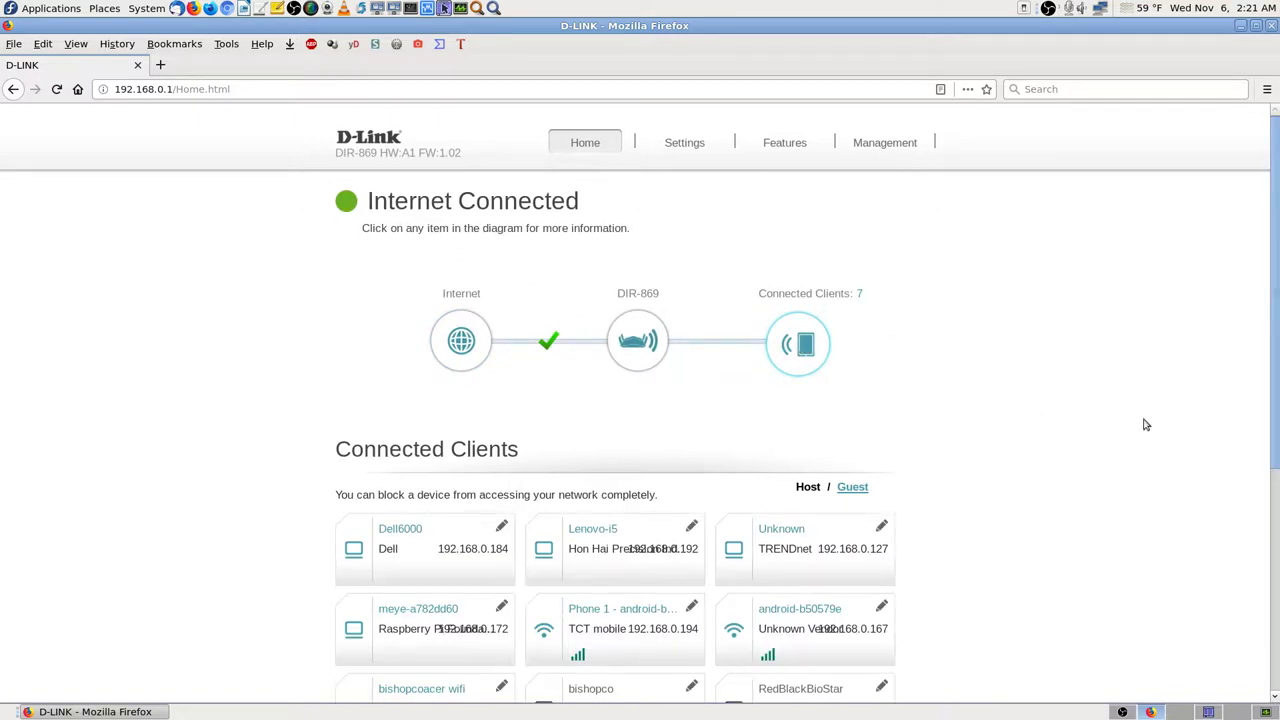
scroll(1146, 425, "down", 4)
scroll(1146, 425, "down", 2)
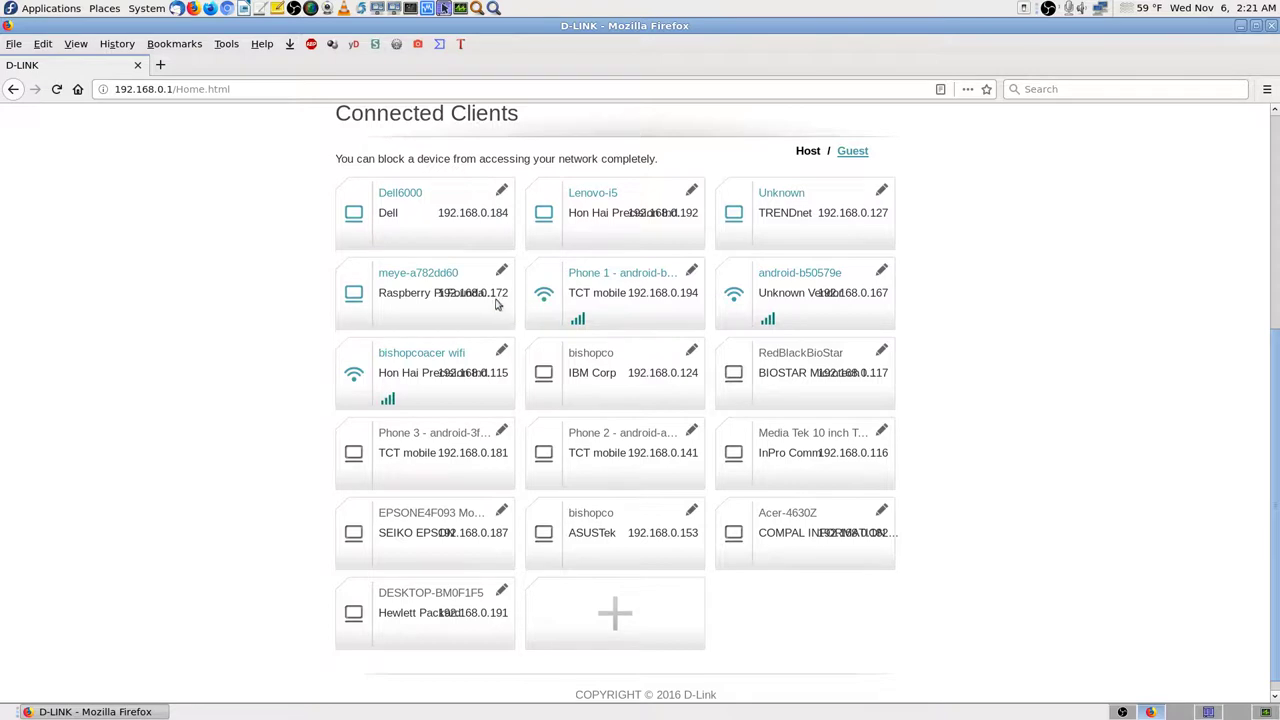
Step: Copy meye-a782dd60's IP and save it as the reserved address 192.168.0.172
left_click(502, 271)
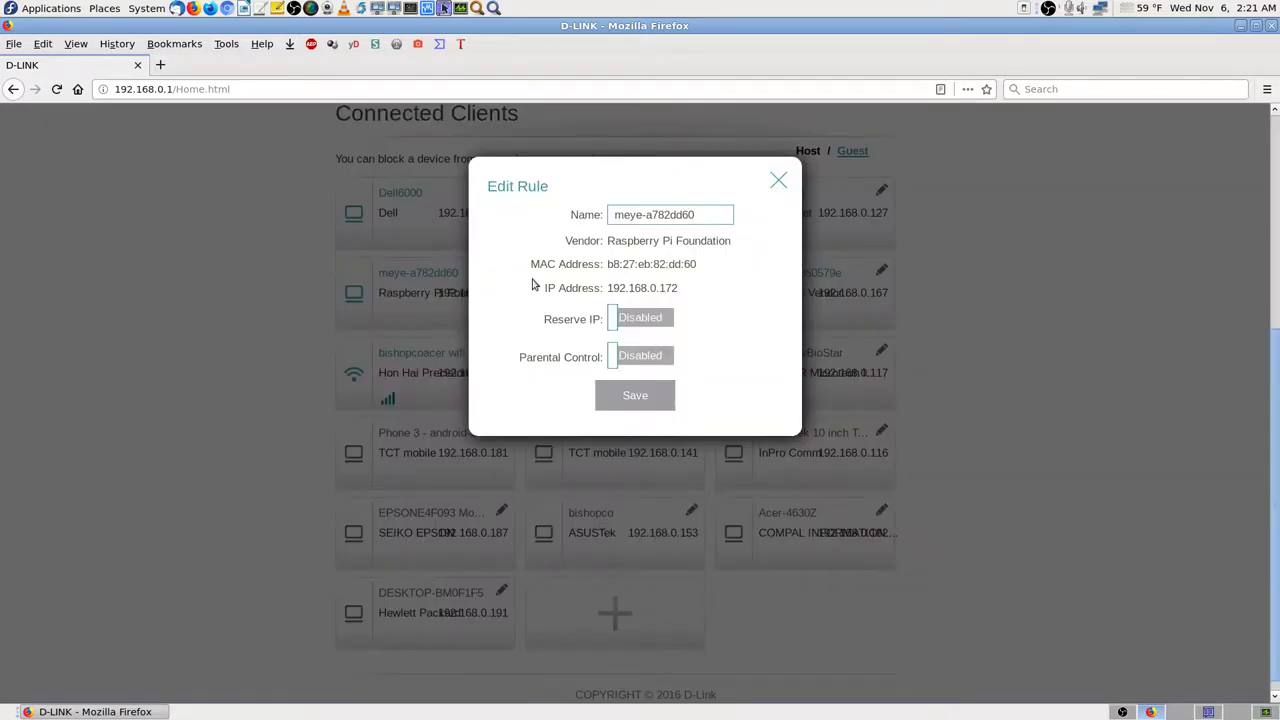
left_click_drag(679, 288, 605, 289)
right_click(626, 288)
left_click(658, 296)
left_click(648, 320)
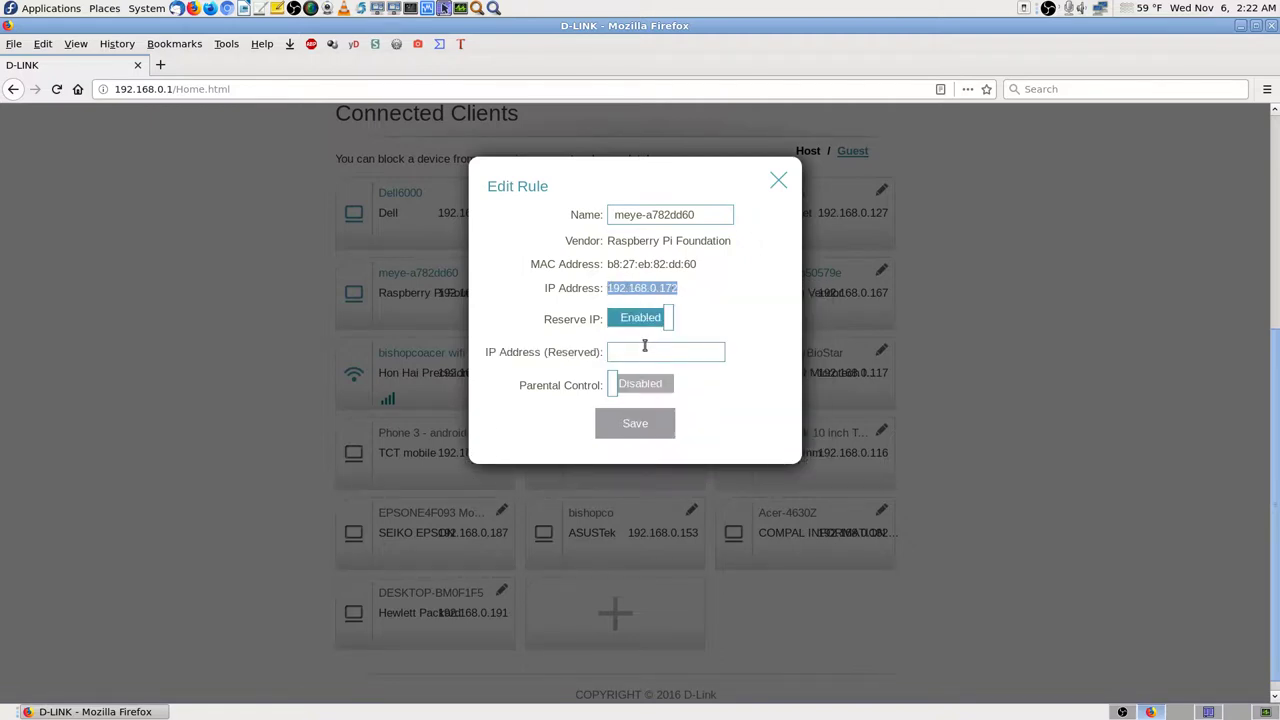
left_click(644, 347)
key("ctrl+v")
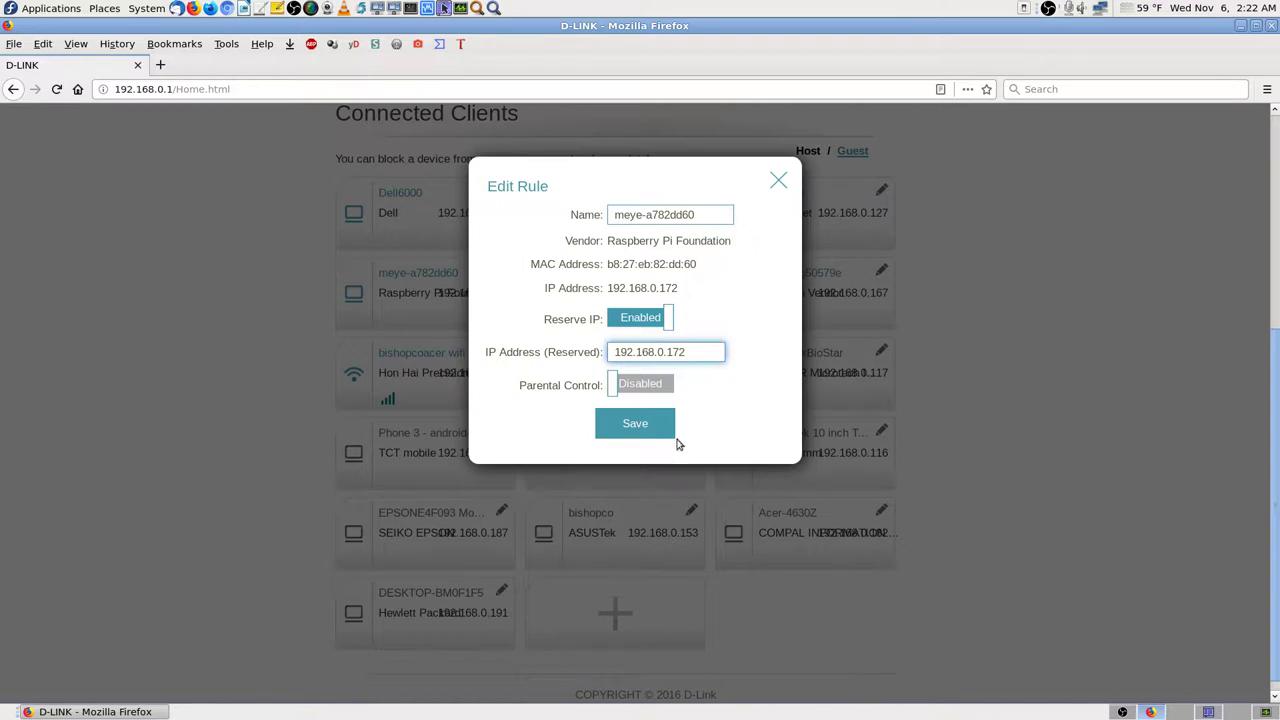
left_click(661, 424)
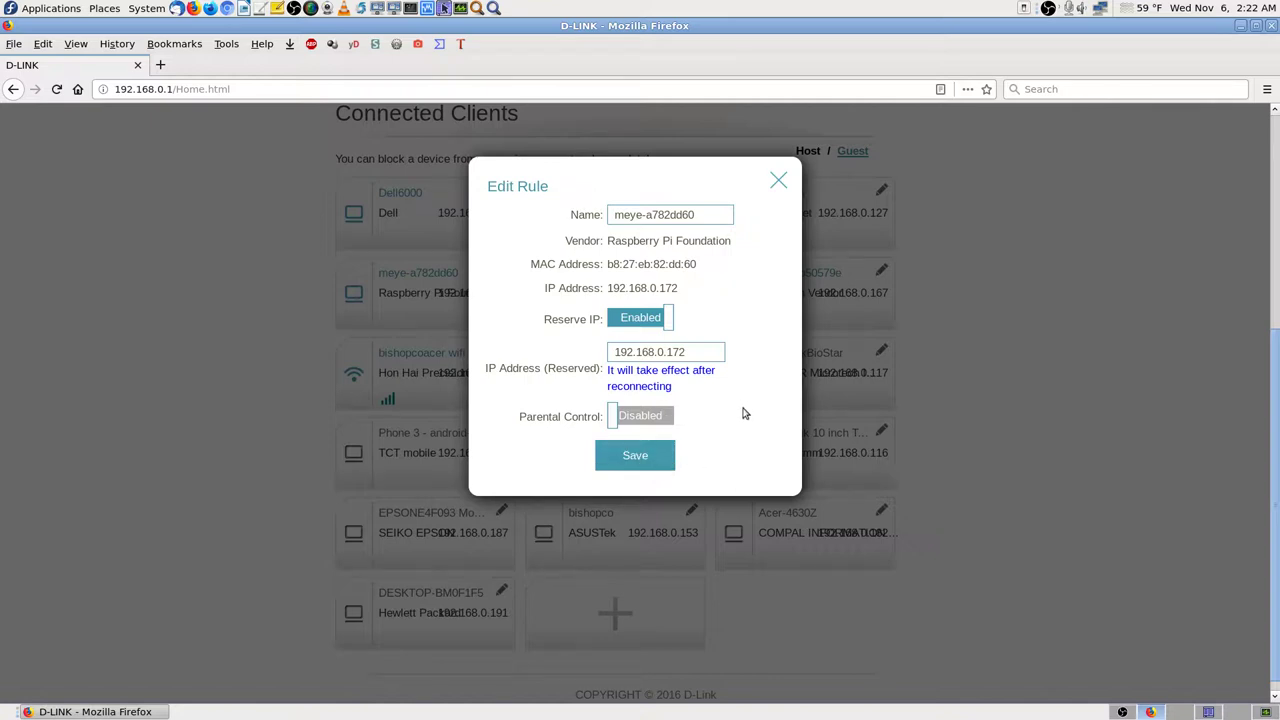
left_click(652, 456)
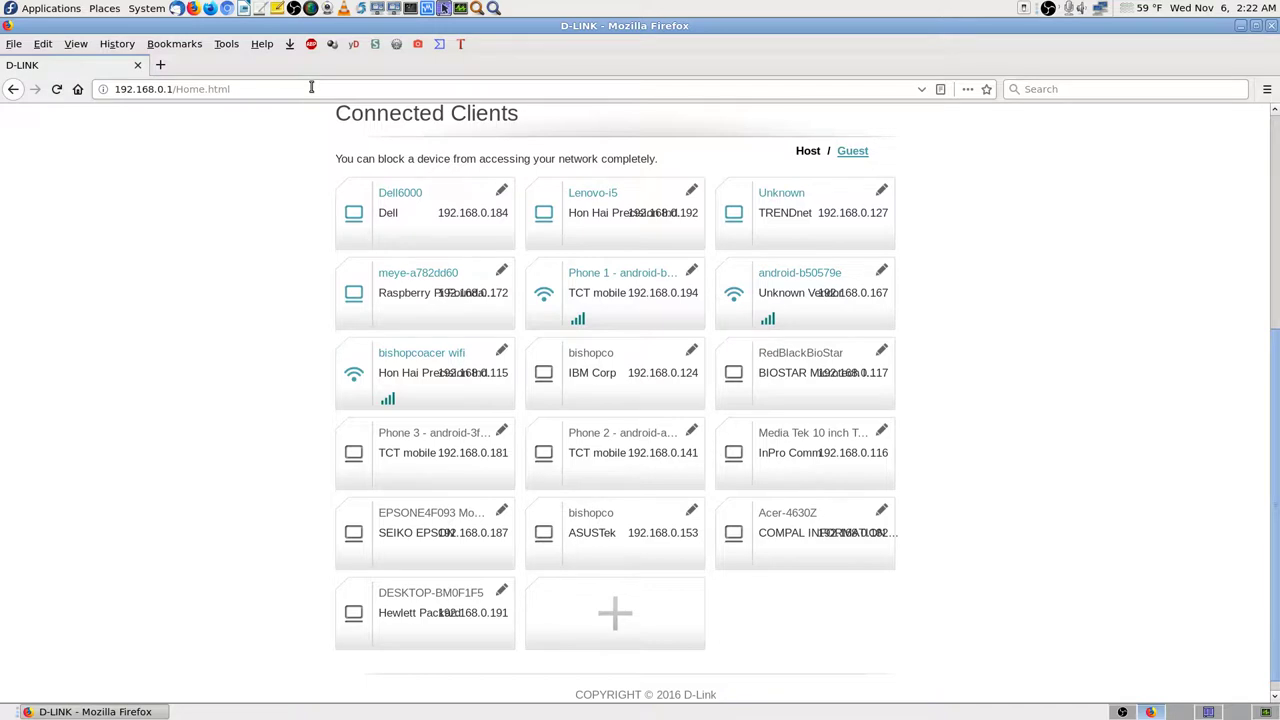
Step: Load the camera's motionEye page at 192.168.0.172 with Paste & Go in the address bar
left_click(270, 90)
right_click(271, 91)
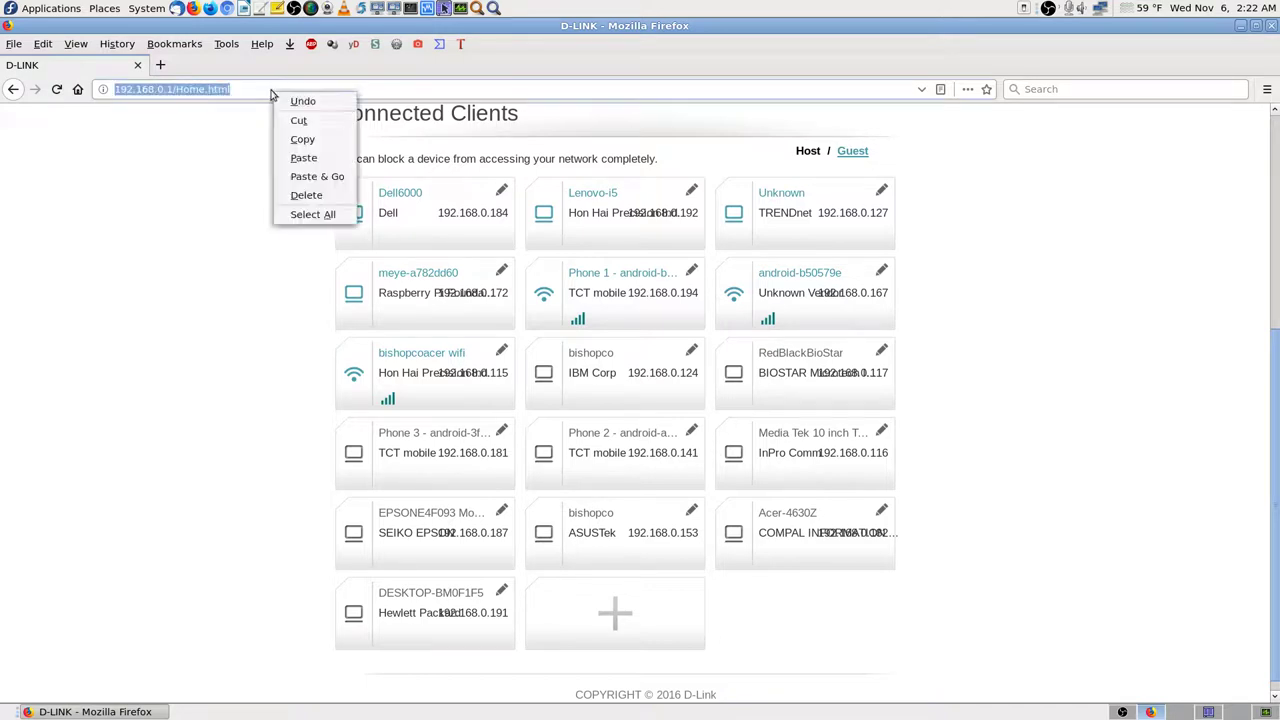
left_click(344, 175)
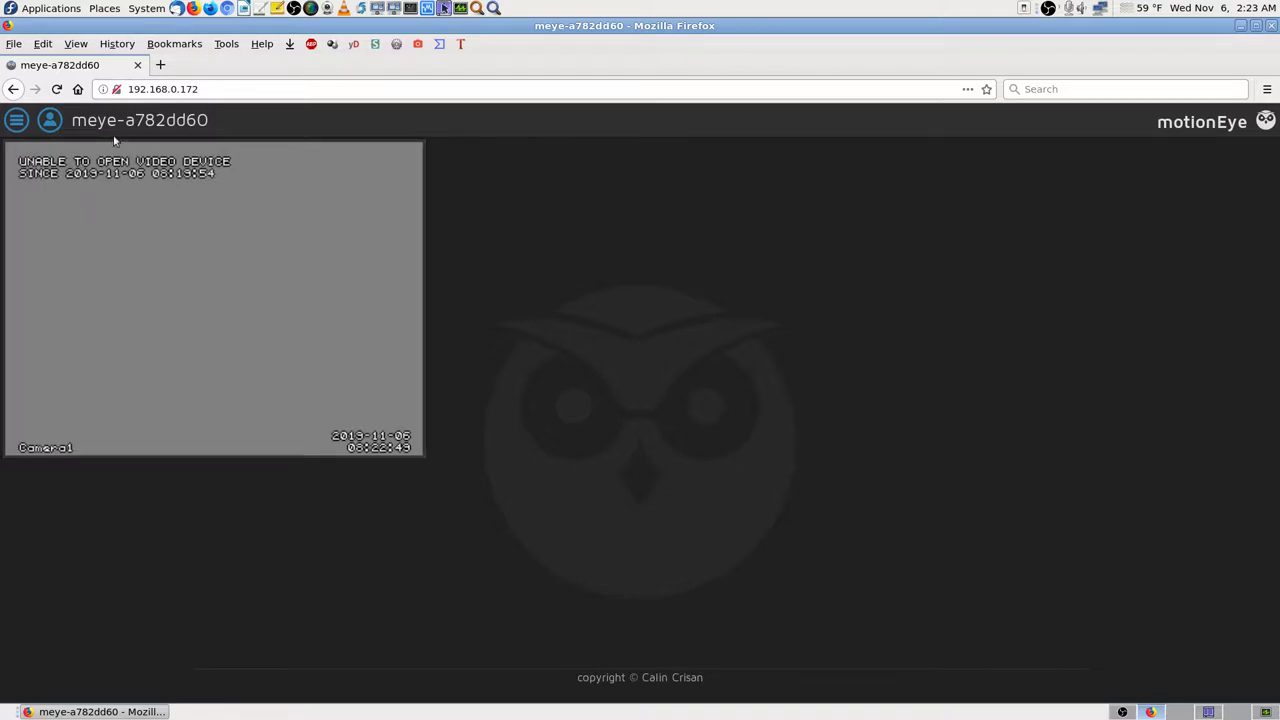
left_click(986, 89)
Step: File the bookmark in the Raspberry Pi MotionEyeOS folder and put 192.168.0.172 at the start of its name
left_click(852, 302)
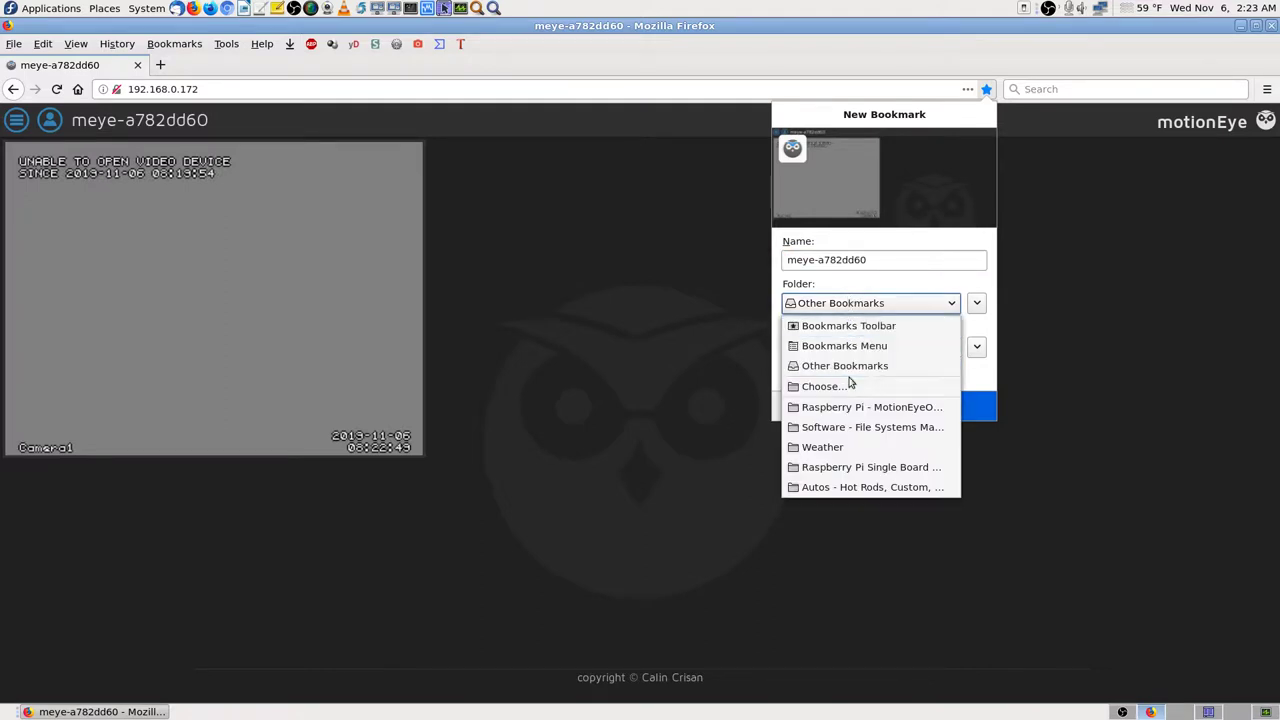
left_click(855, 408)
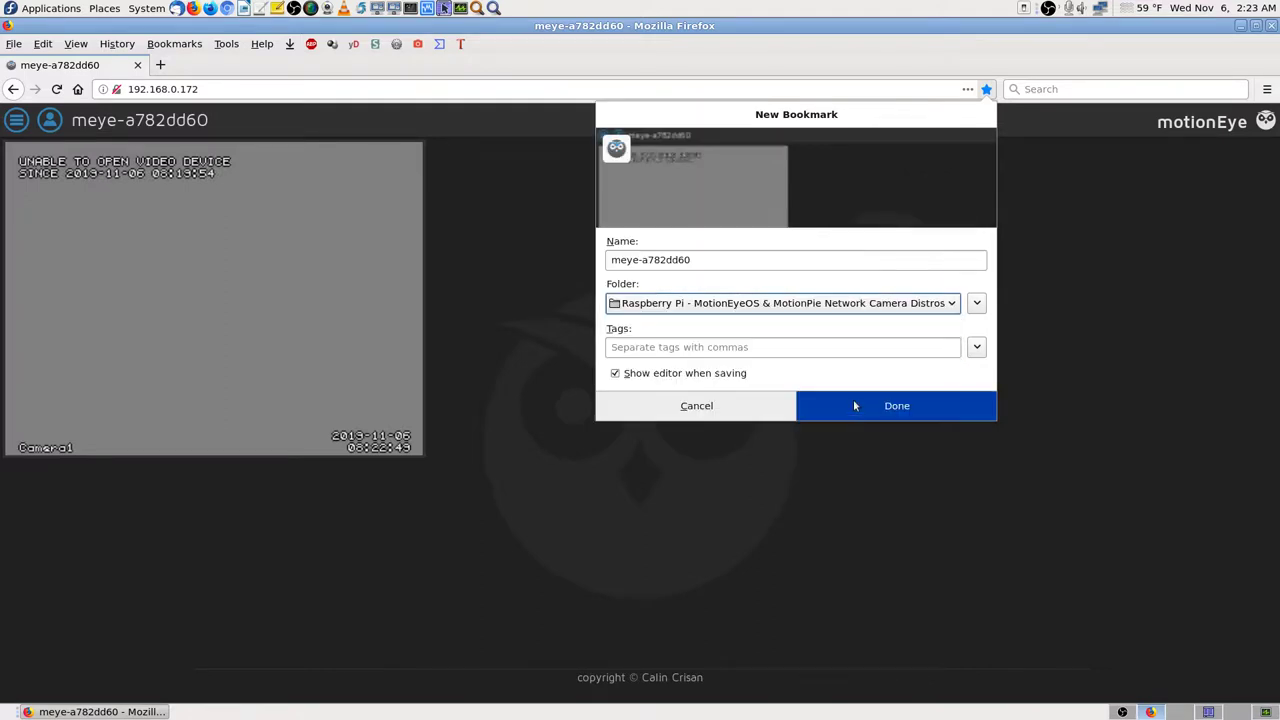
left_click(611, 262)
key("ctrl+v")
type("-")
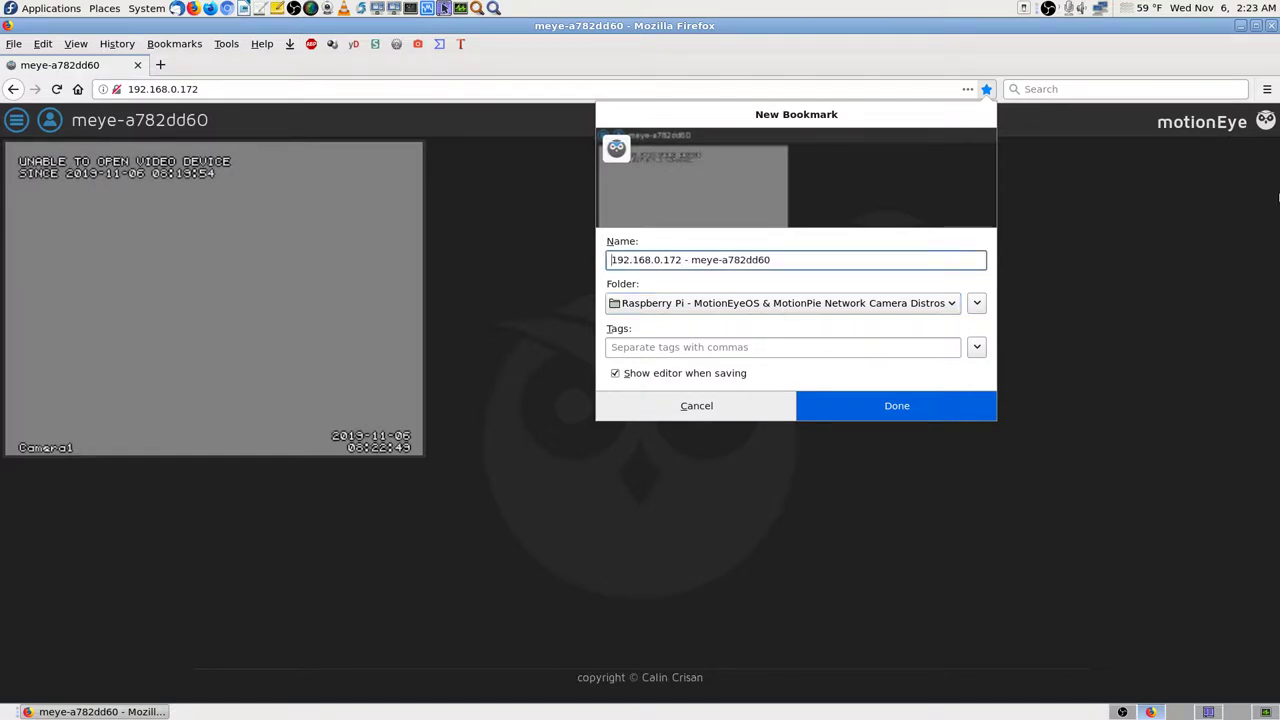
key("BackSpace")
Step: Add the owner's Raspberry Pi label and 'Local' to the bookmark name, then save it
type("Don's ")
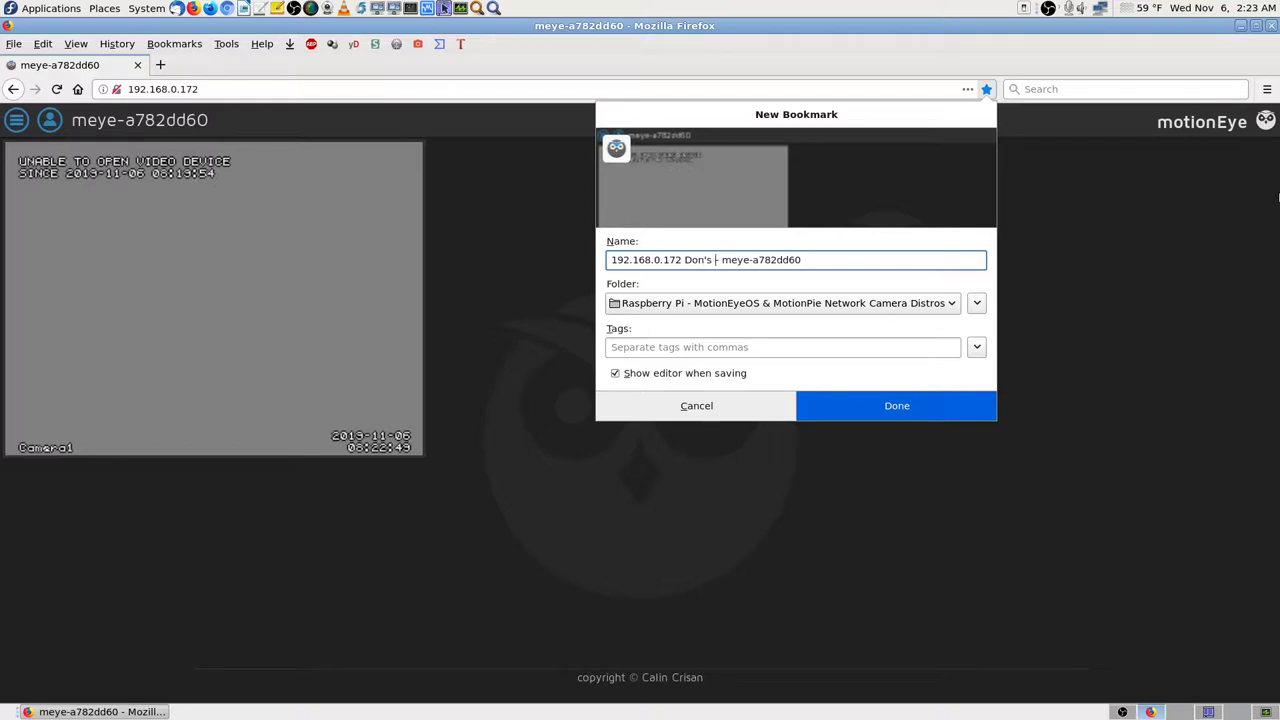
type("Raspber")
type("ry ")
type("Pi")
key("Delete")
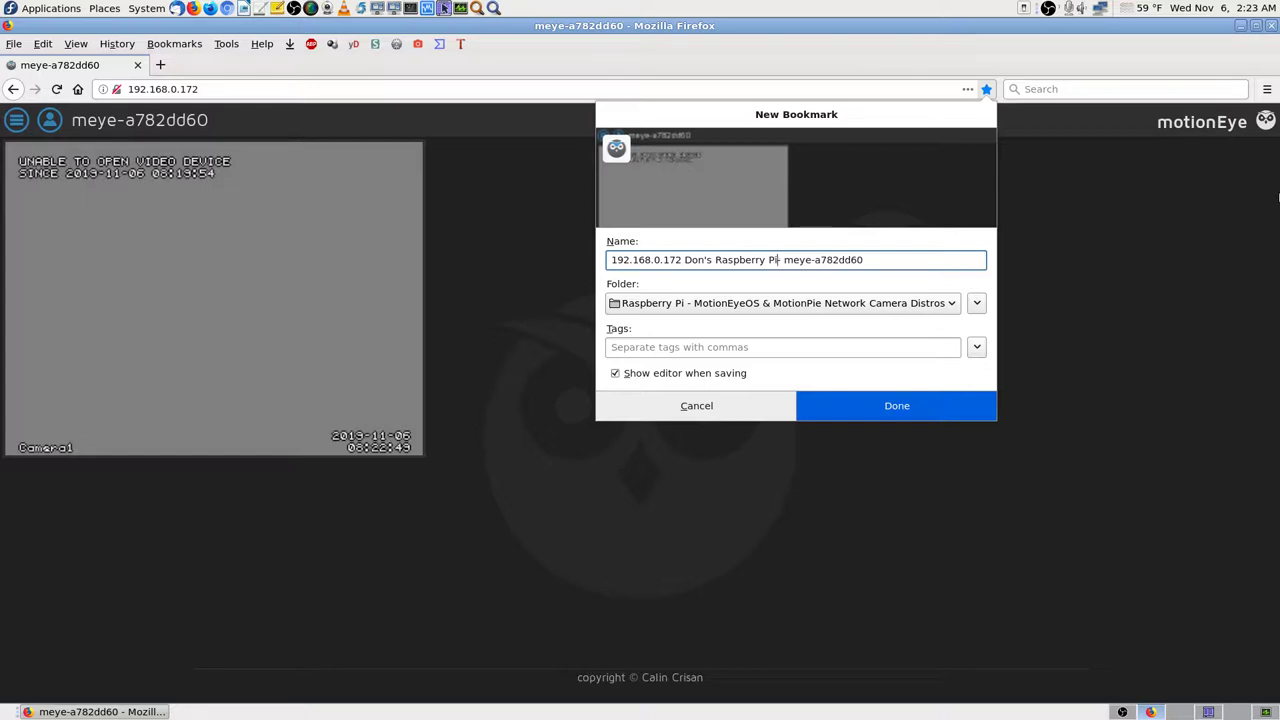
type("Locas")
key("Delete")
key("BackSpace")
key("BackSpace")
key("BackSpace")
key("BackSpace")
key("BackSpace")
key("BackSpace")
type("i ")
type("Local")
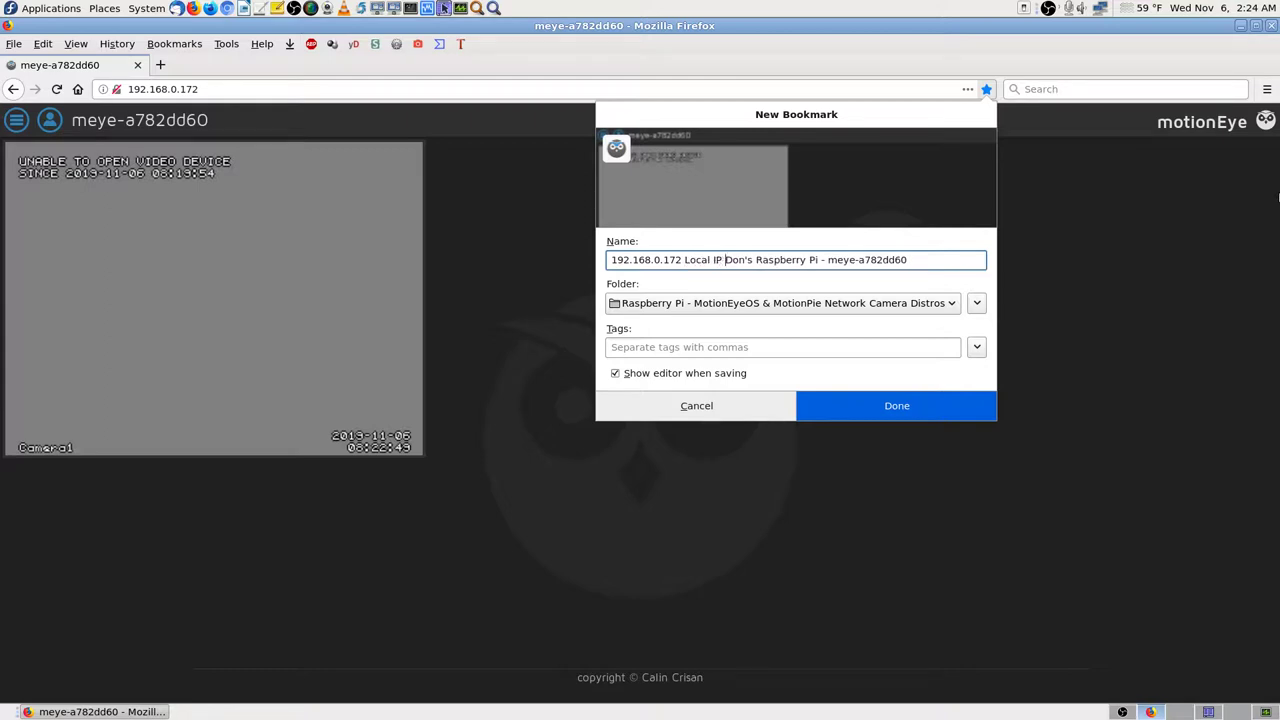
key("Return")
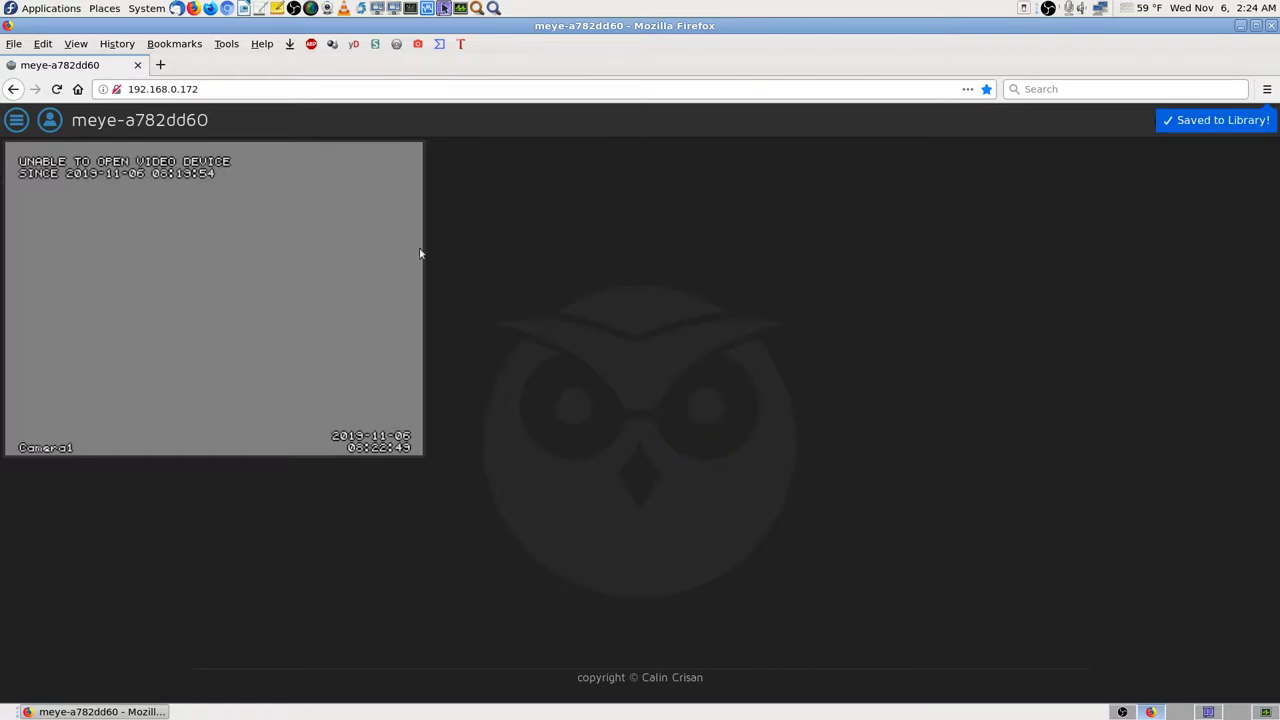
Step: Reload the motionEye page at 192.168.0.172 and bring up the switch-user Login dialog
mouse_move(297, 246)
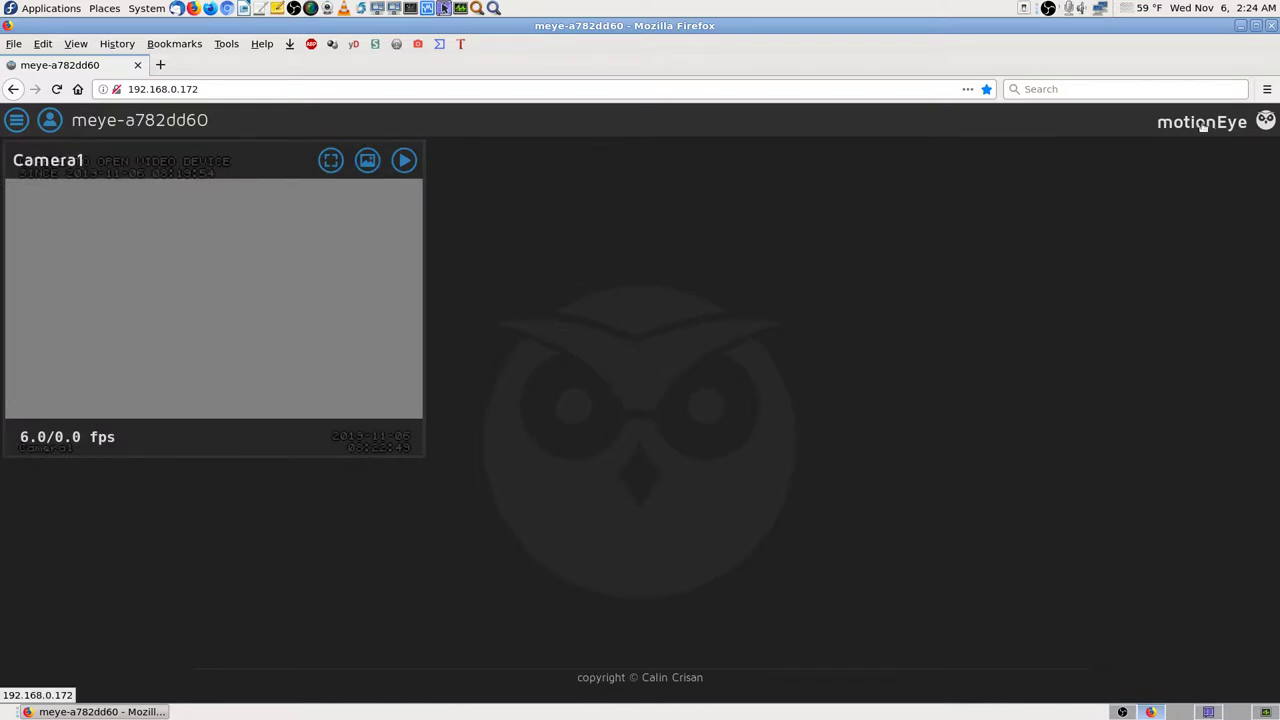
left_click(1250, 122)
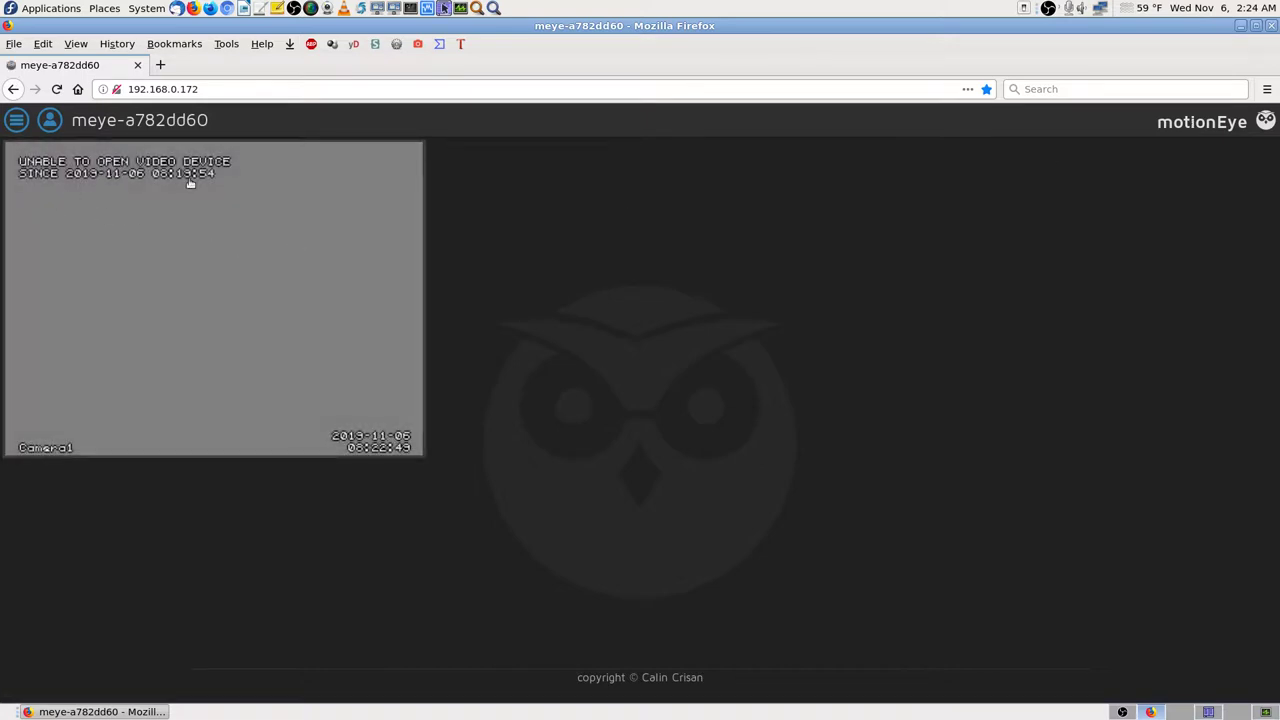
left_click(46, 122)
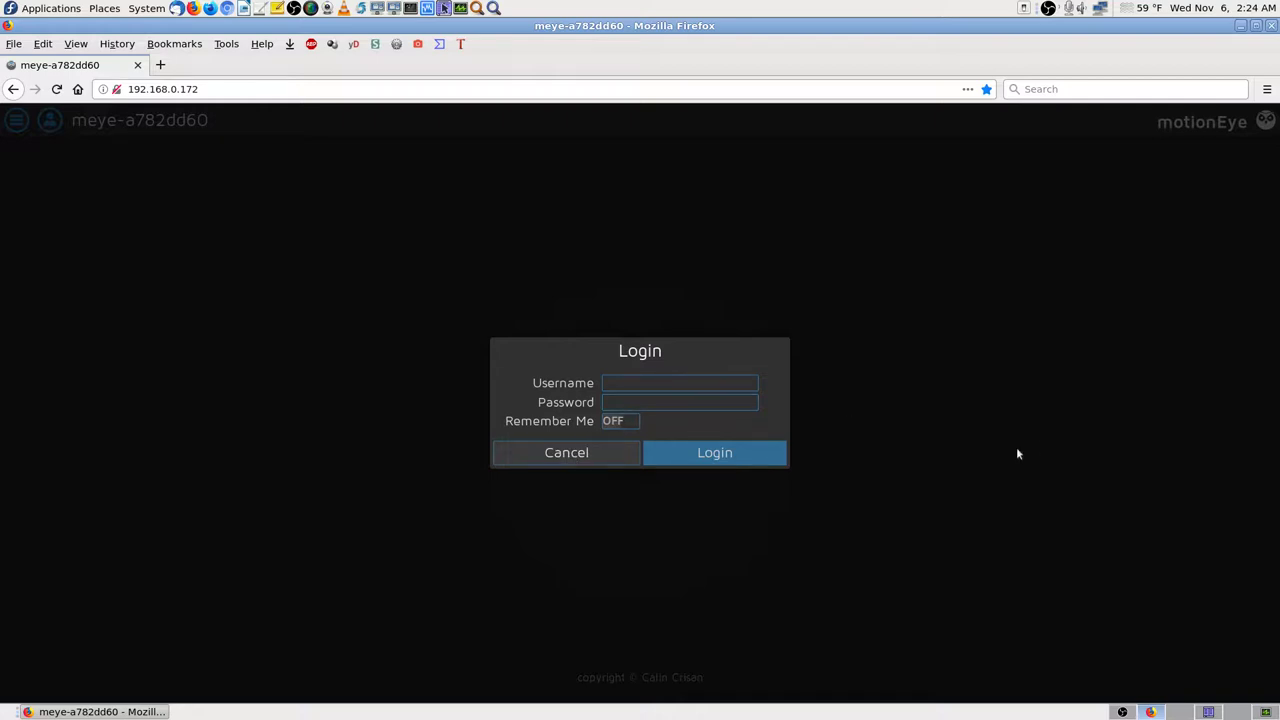
Step: Dismiss the login prompt, then open and close the motionEye settings panel
left_click(588, 452)
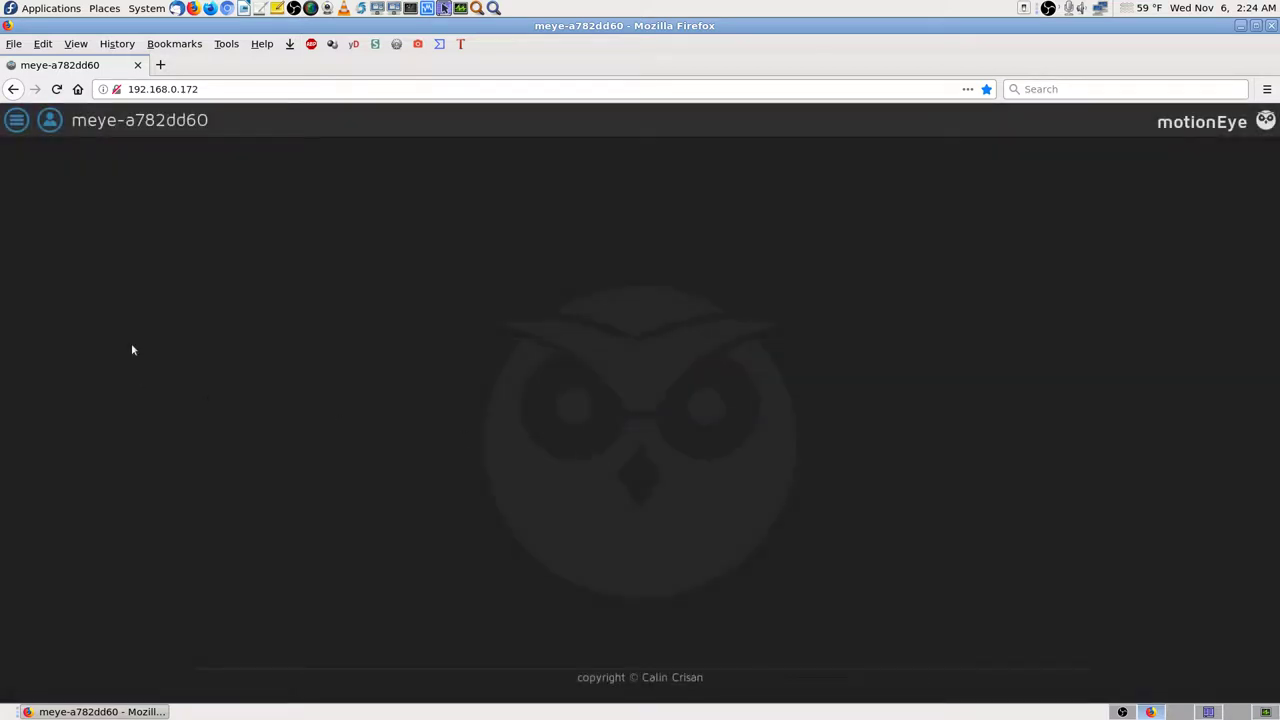
left_click(16, 121)
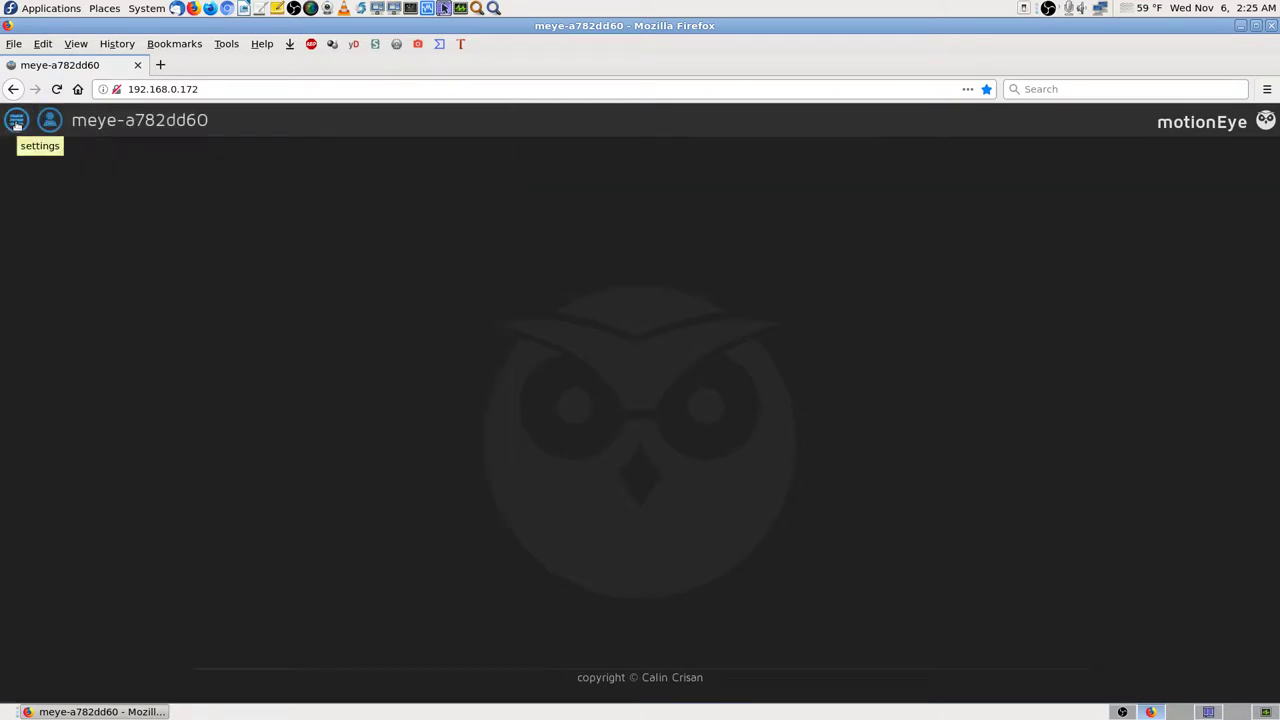
left_click(16, 120)
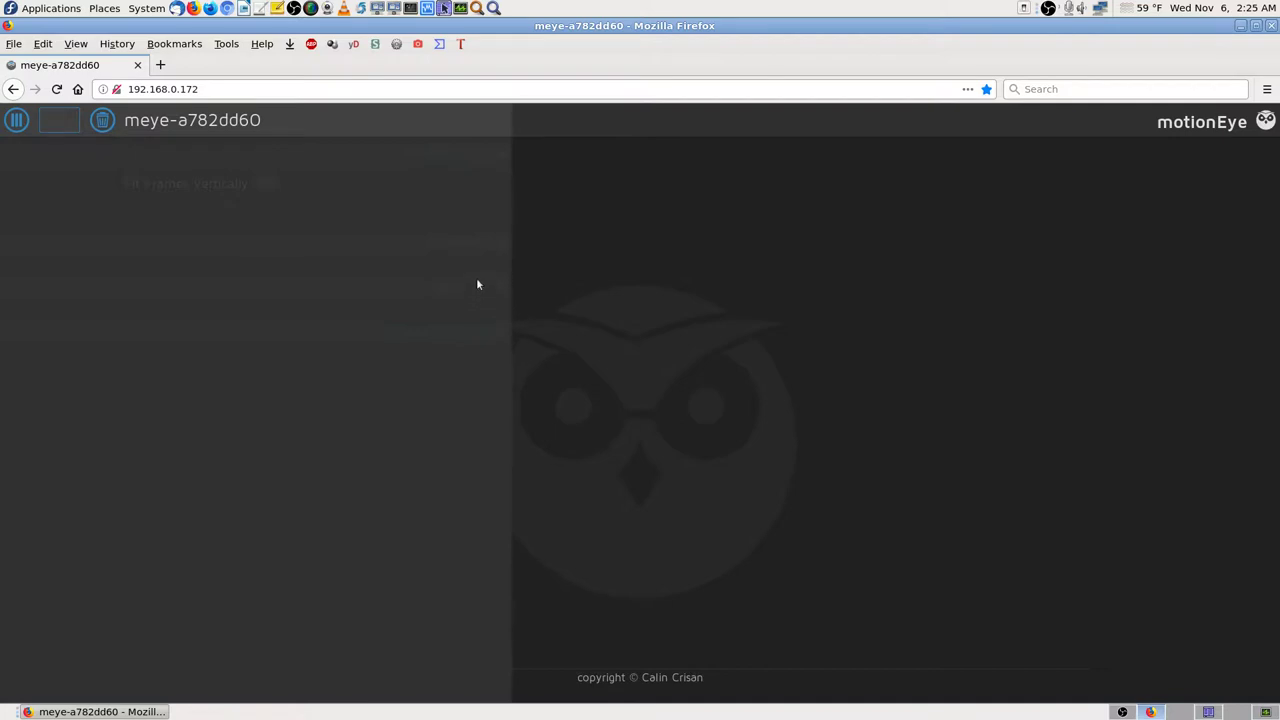
left_click(22, 120)
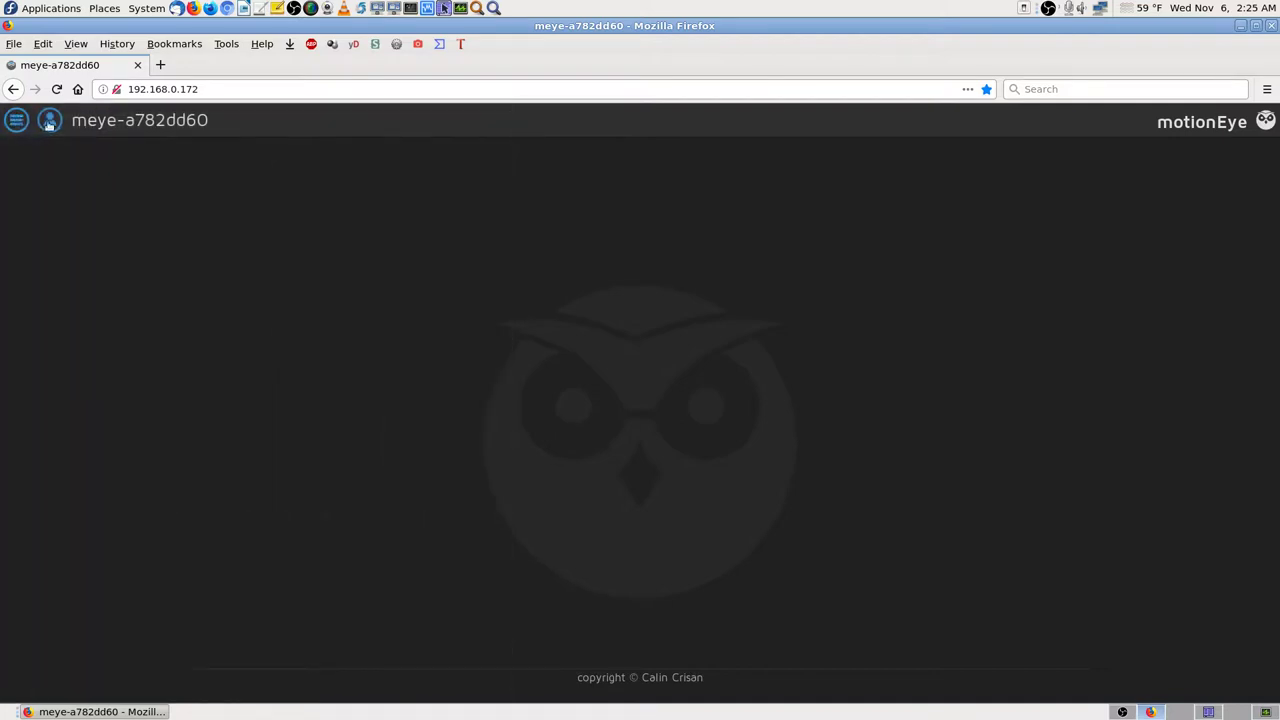
Step: Try the admin login, decline saving it, cancel the rejected prompt and open a new tab
left_click(52, 119)
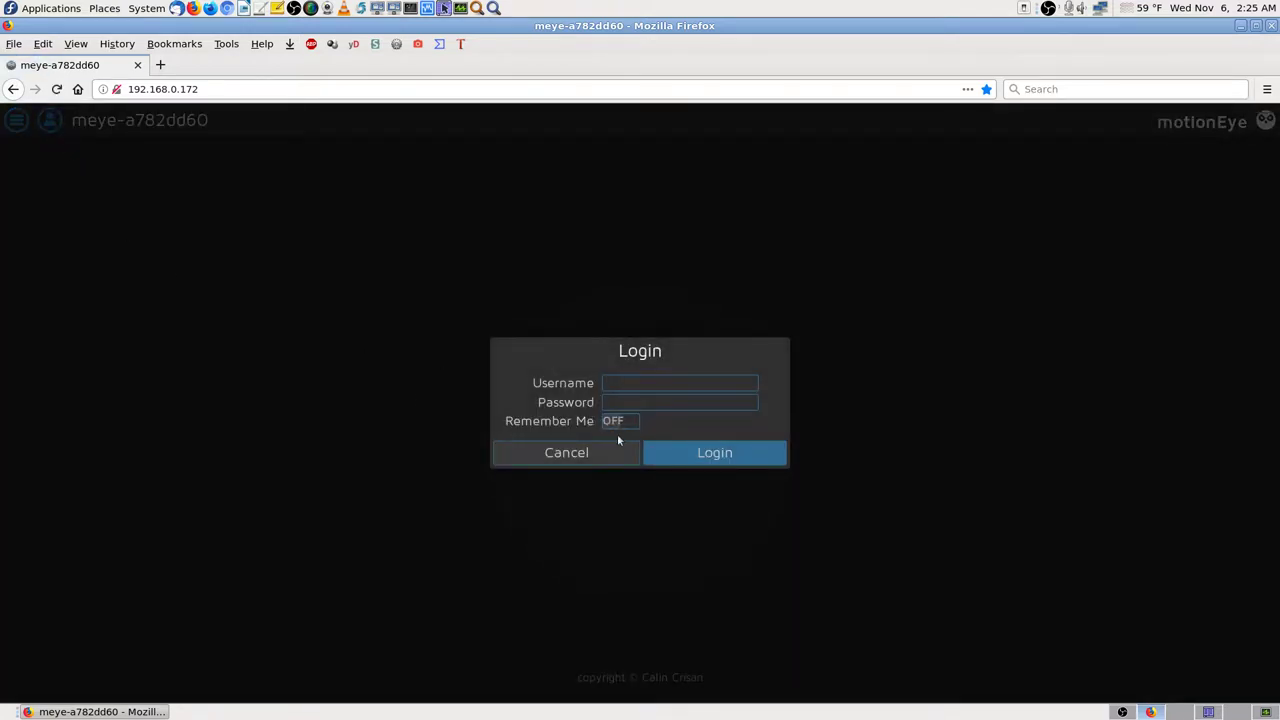
left_click(638, 389)
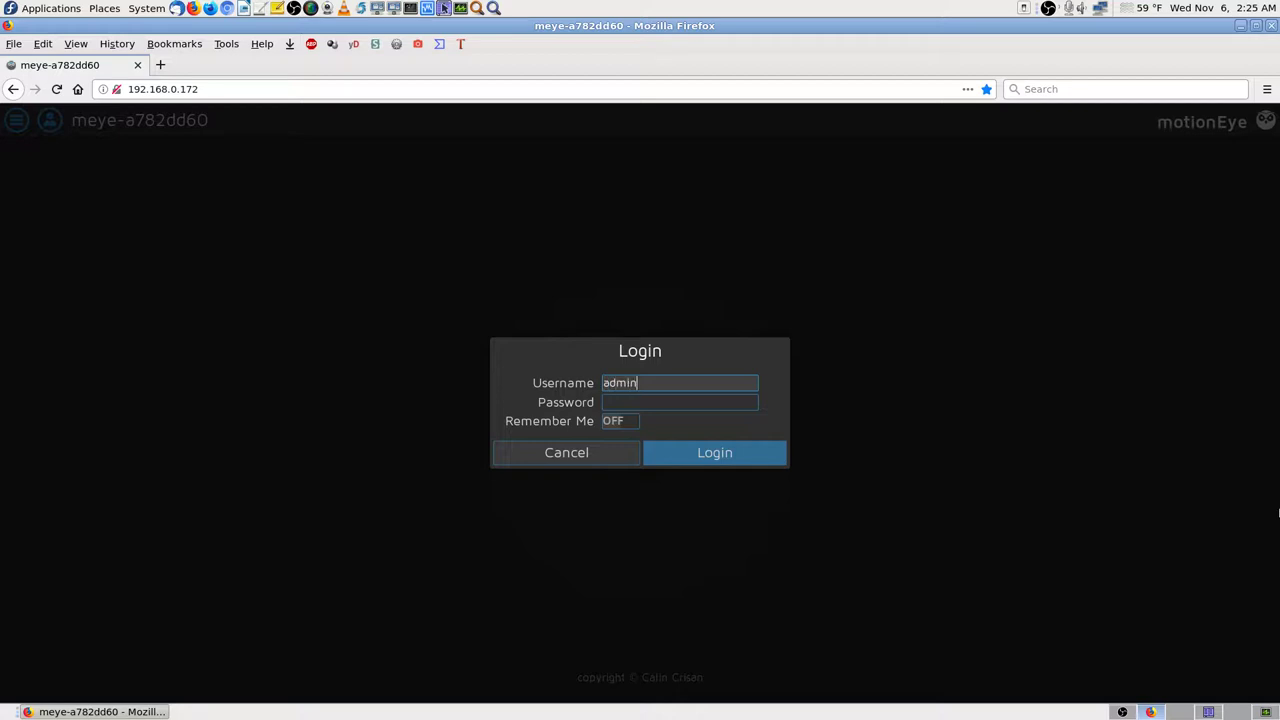
key("Tab")
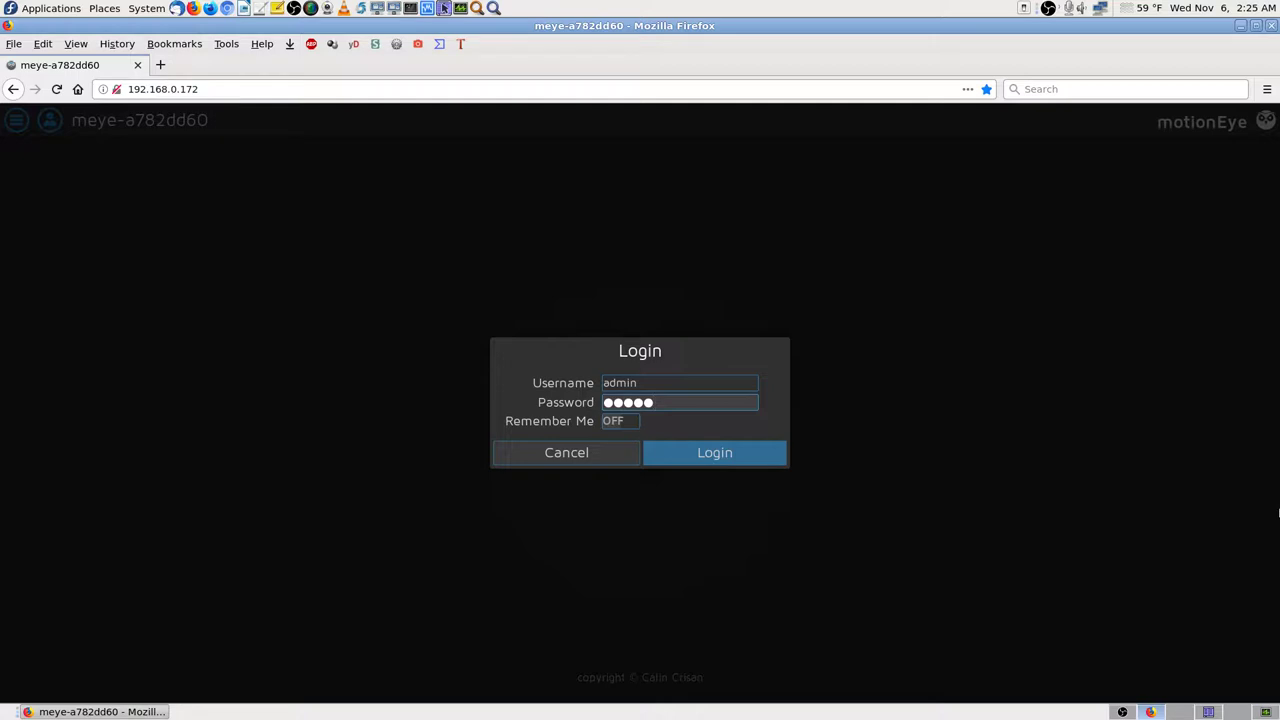
key("Return")
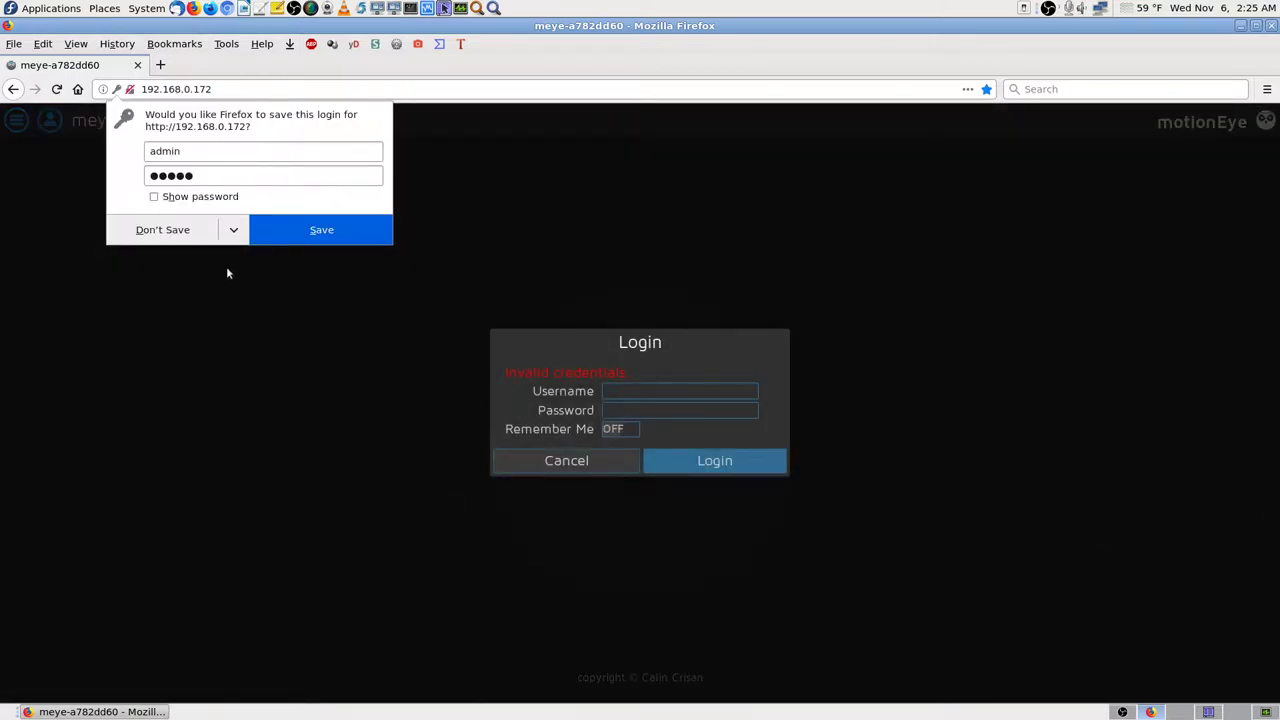
left_click(189, 232)
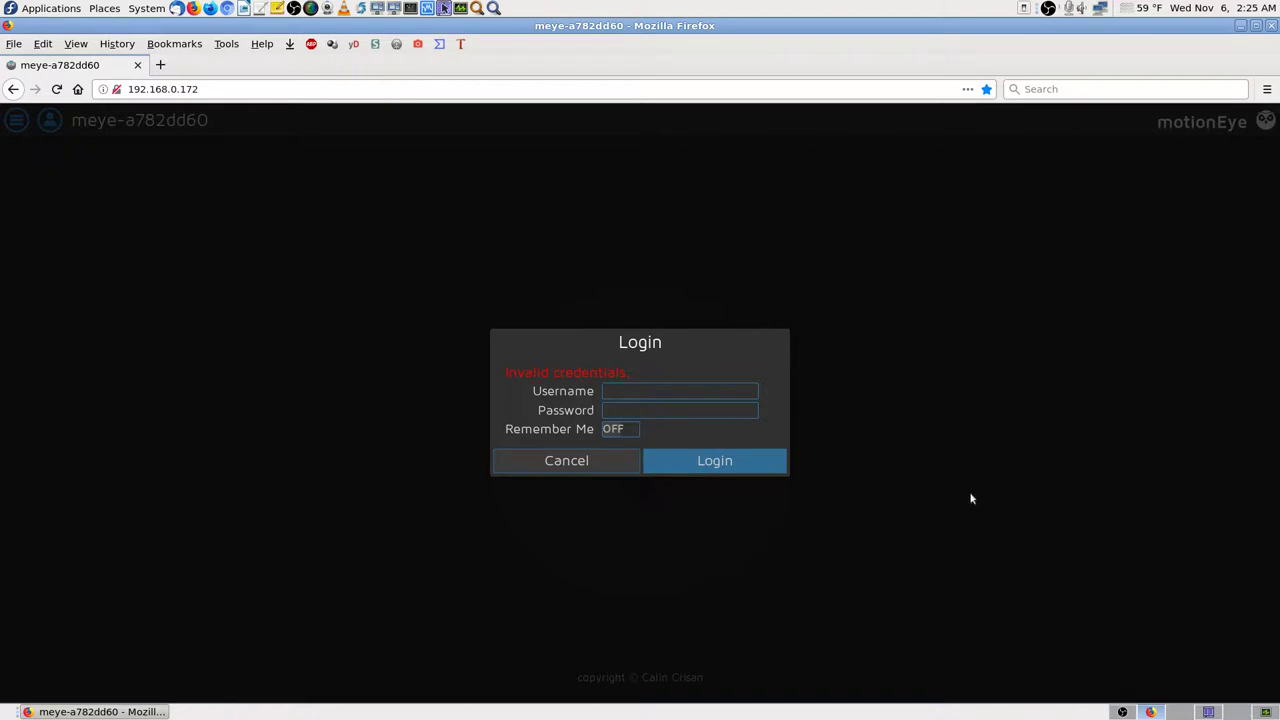
left_click(594, 462)
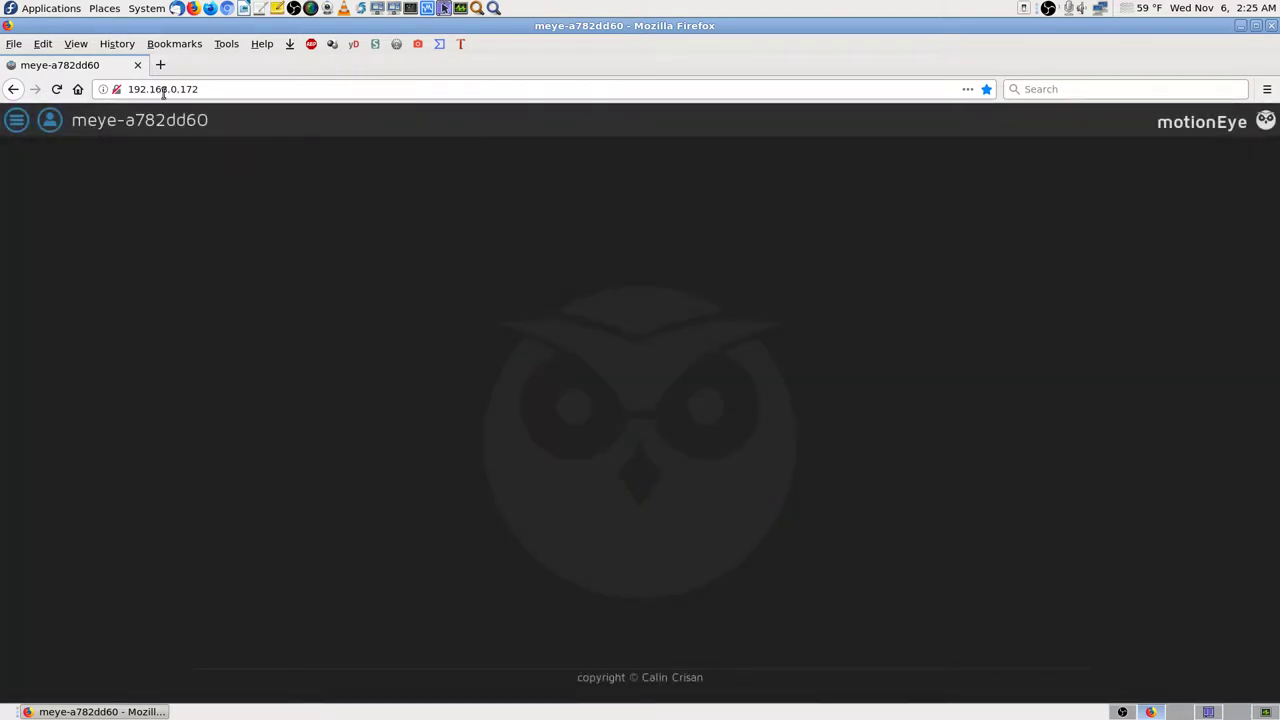
left_click(160, 64)
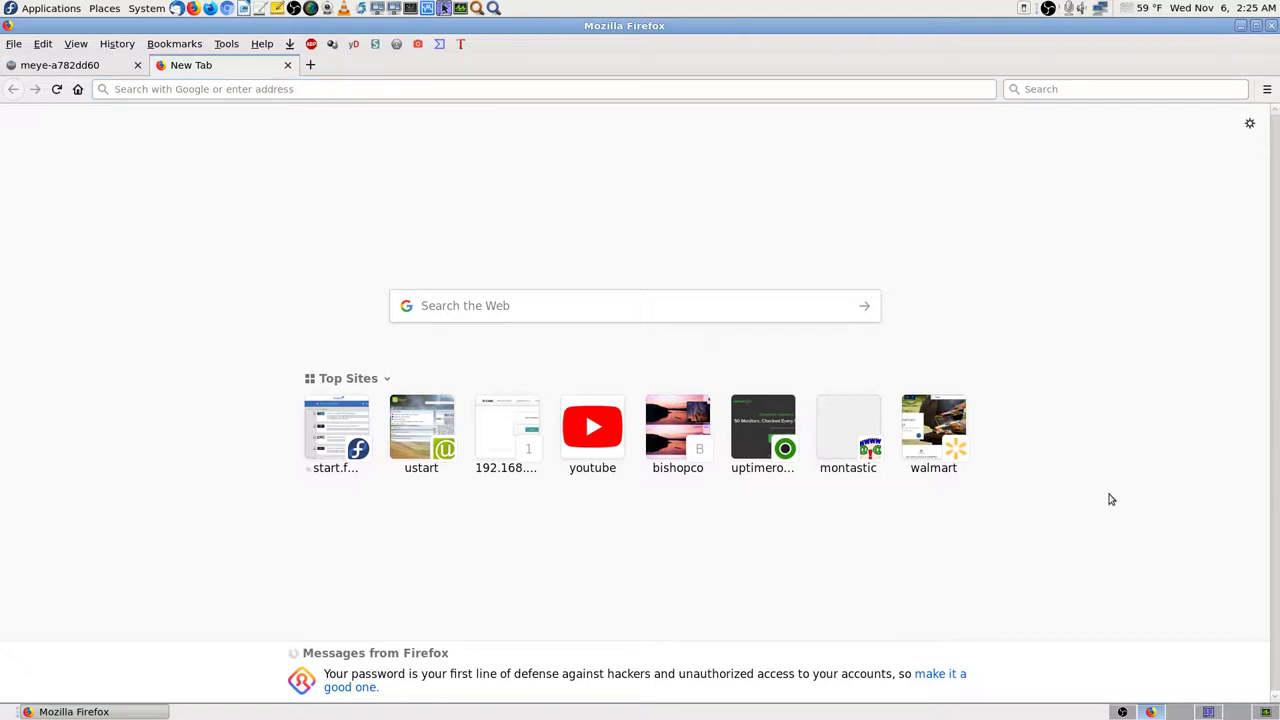
Step: Find the Raspberry Pi MotionEyeOS bookmark folder in the Library with 'rasp', then switch to Krusader
key("ctrl+shift+o")
left_click(90, 485)
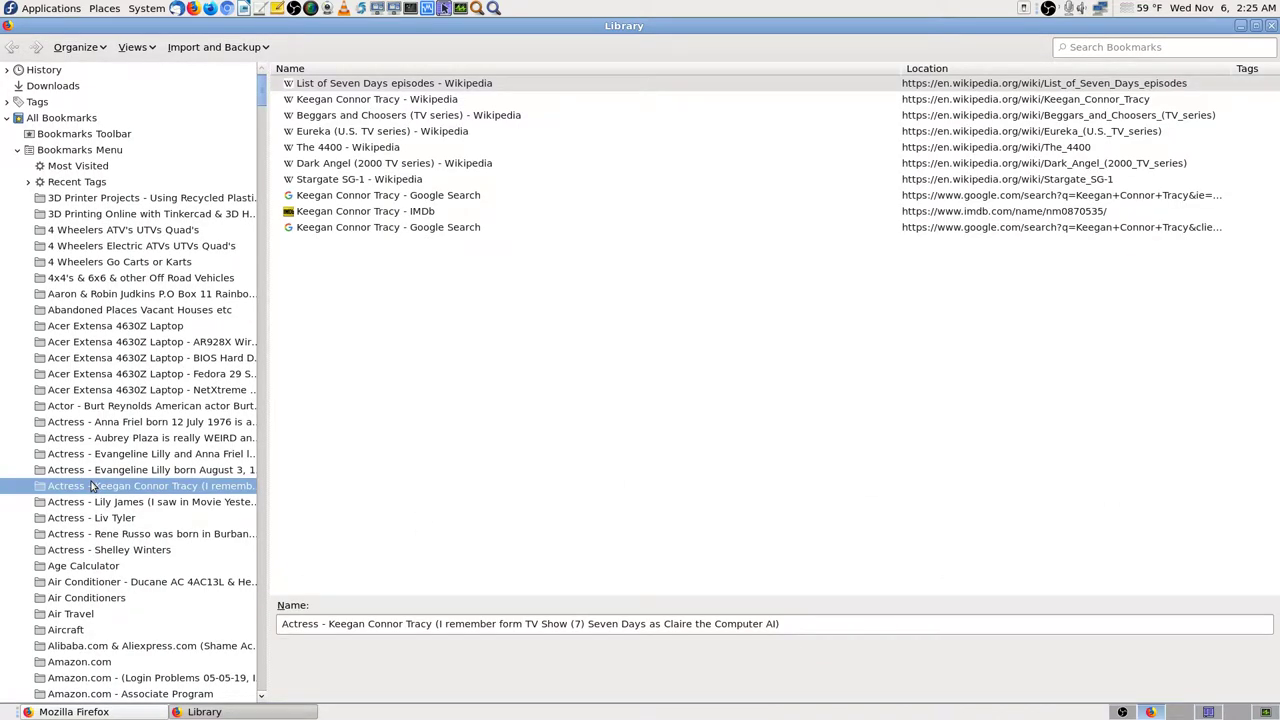
type("rasp")
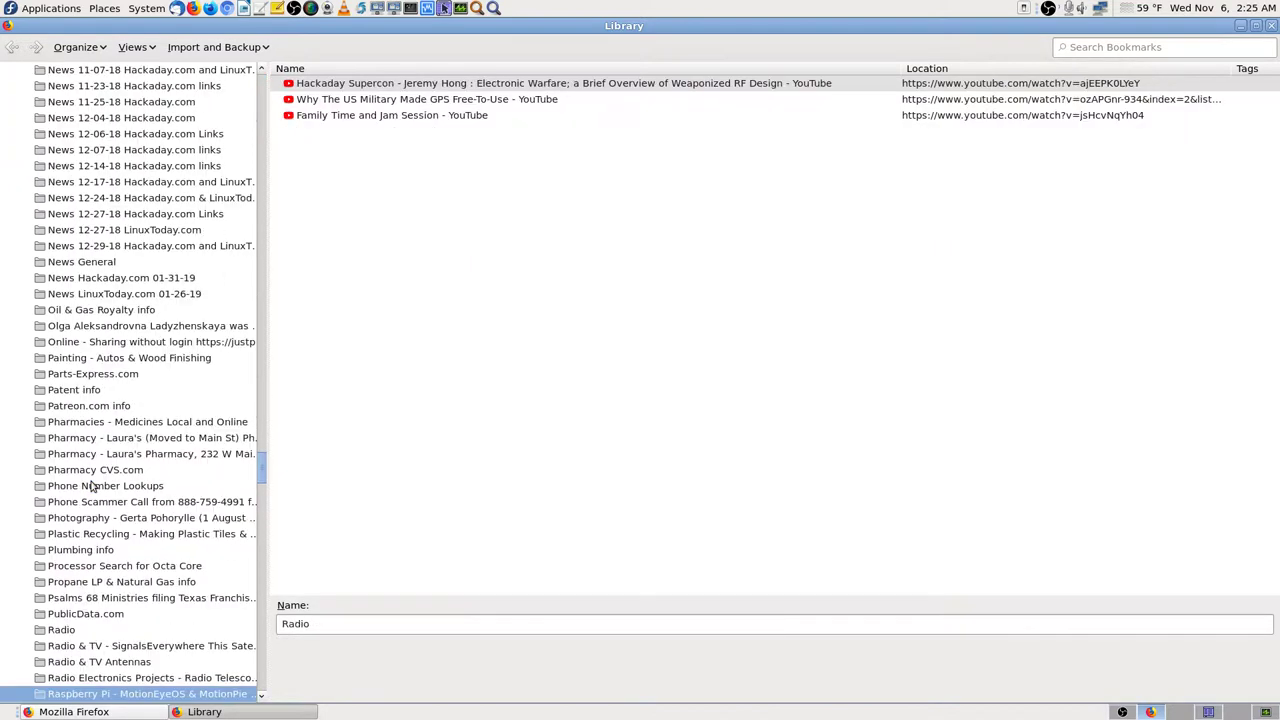
scroll(90, 485, "down", 6)
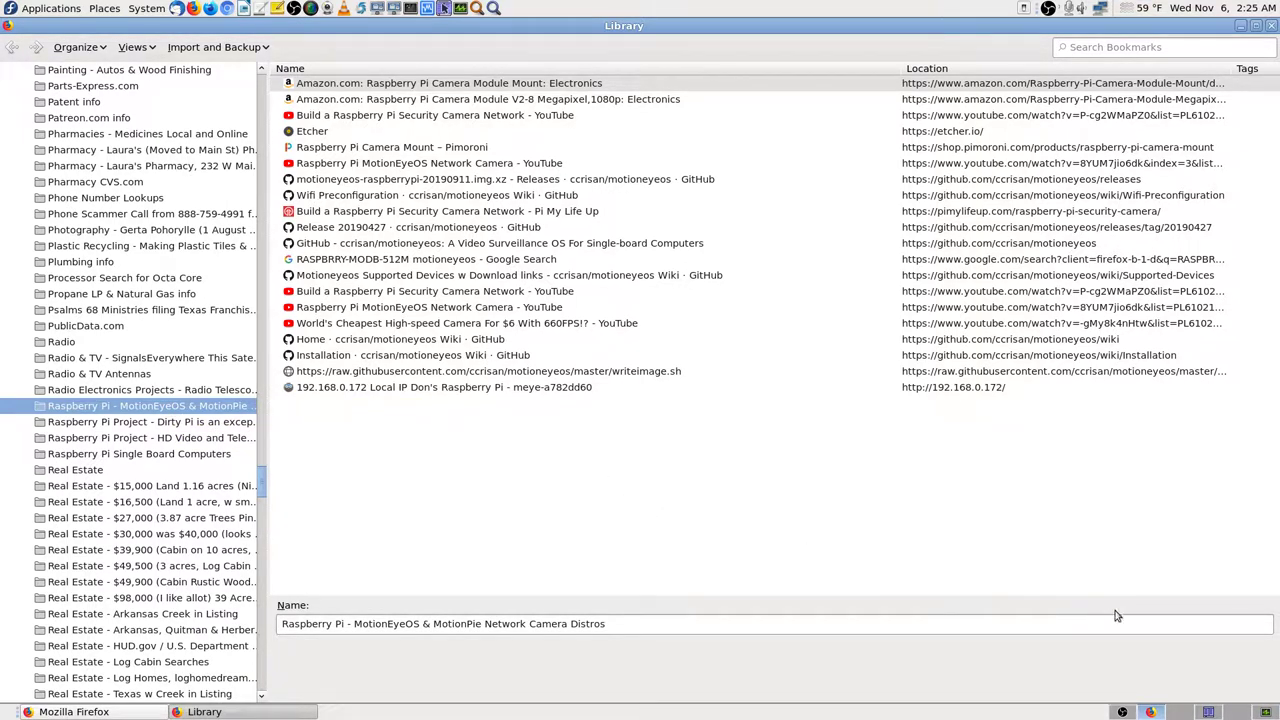
left_click(1180, 712)
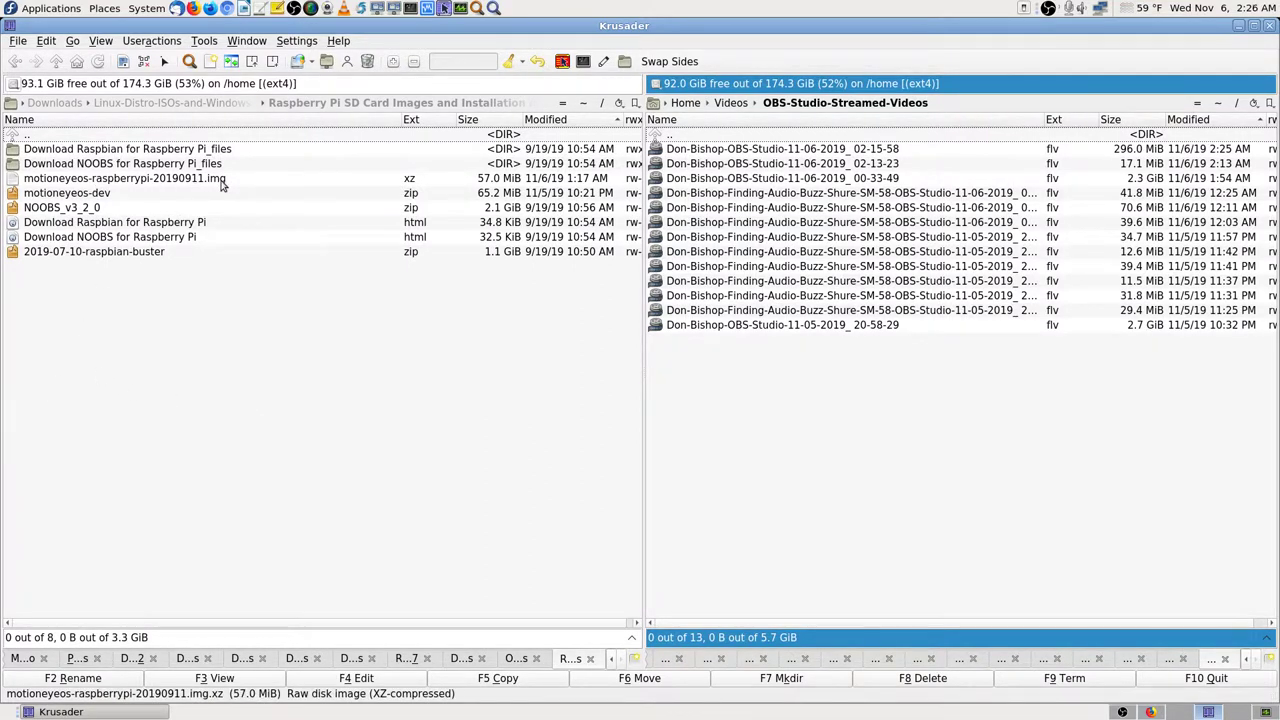
Step: Open motioneyeos-raspberrypi-20190911.img.xz from Krusader's left panel in Disks
mouse_move(222, 183)
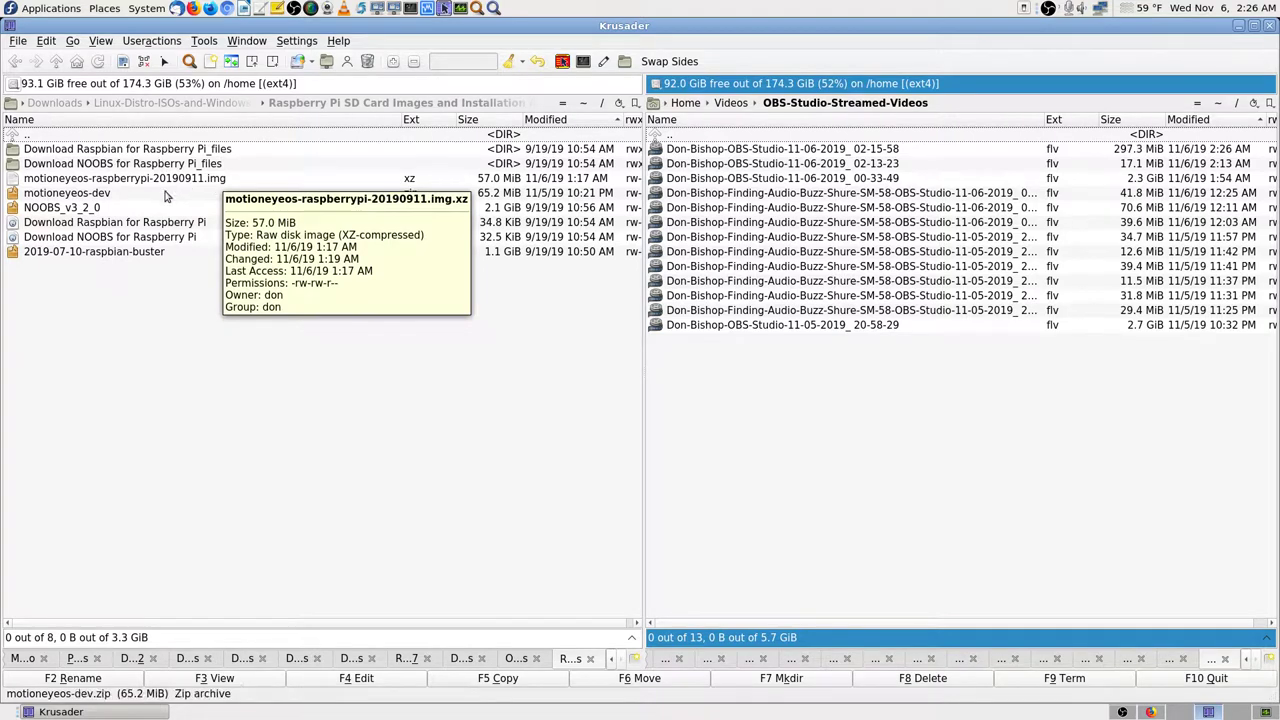
left_click(215, 181)
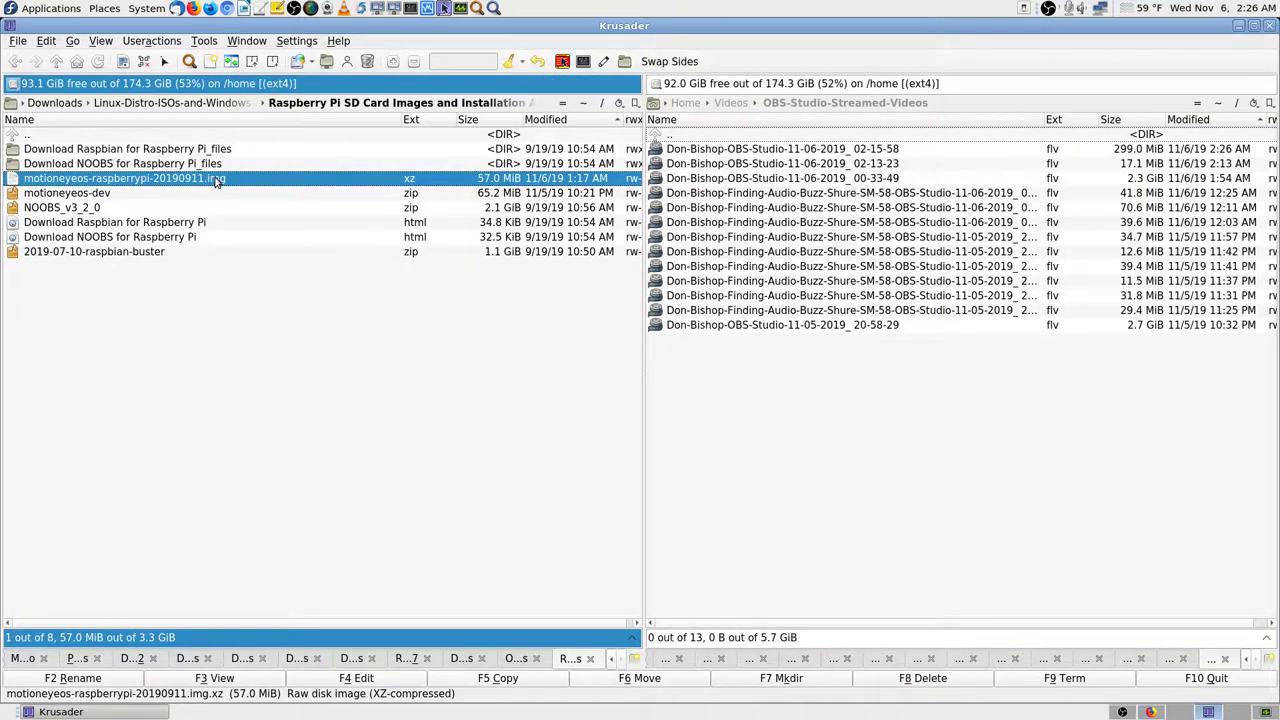
double_click(215, 181)
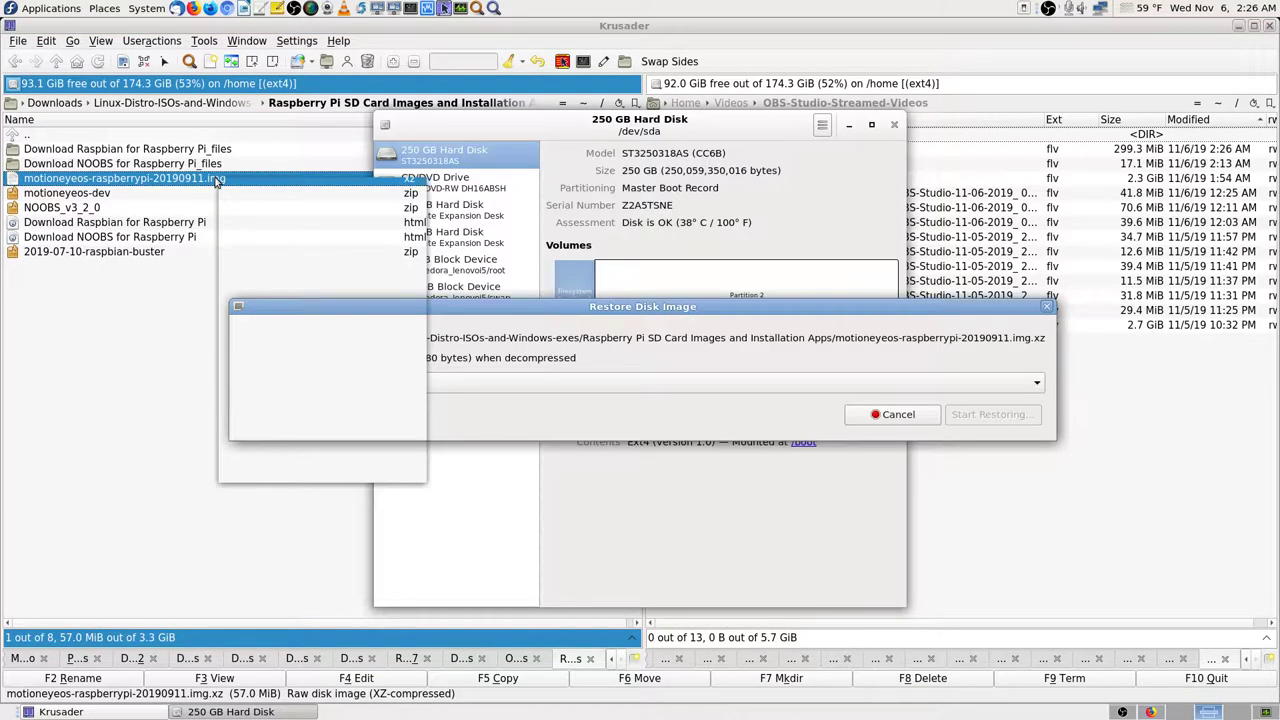
Step: Dismiss the file's context menu, cancel the Restore Disk Image dialog and close Disks
right_click(215, 181)
left_click(212, 438)
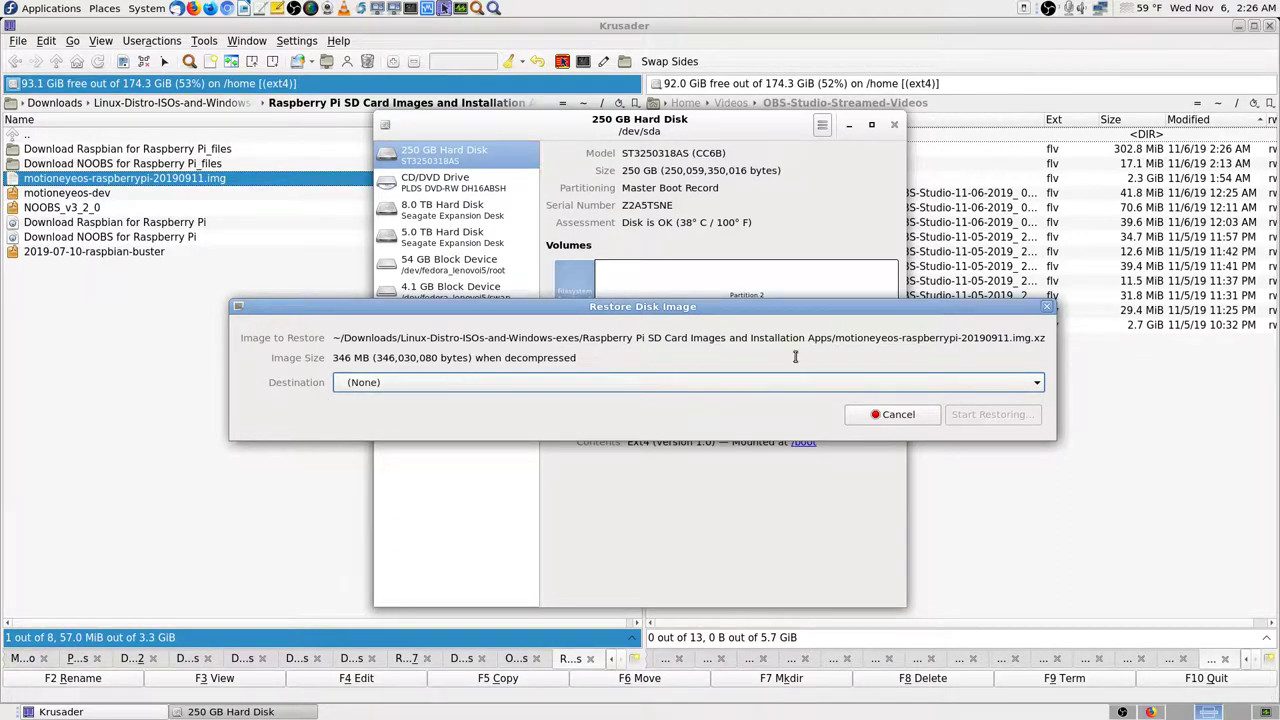
left_click(896, 414)
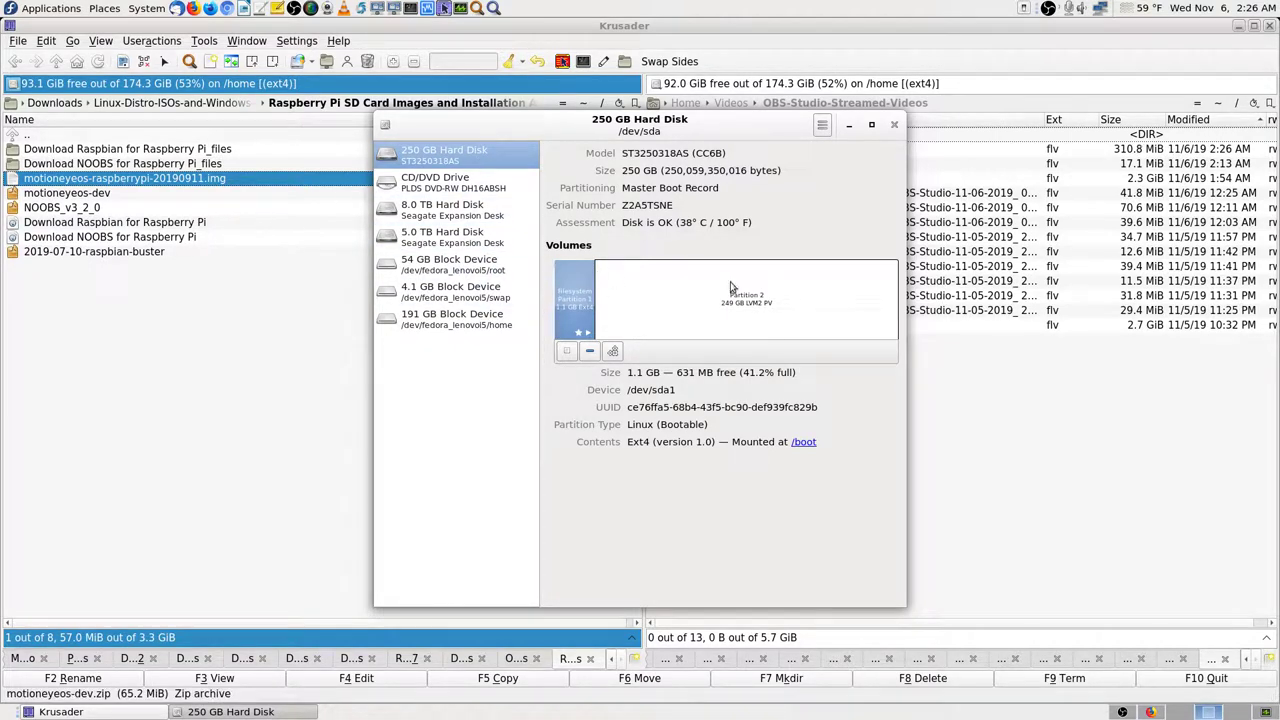
left_click(895, 125)
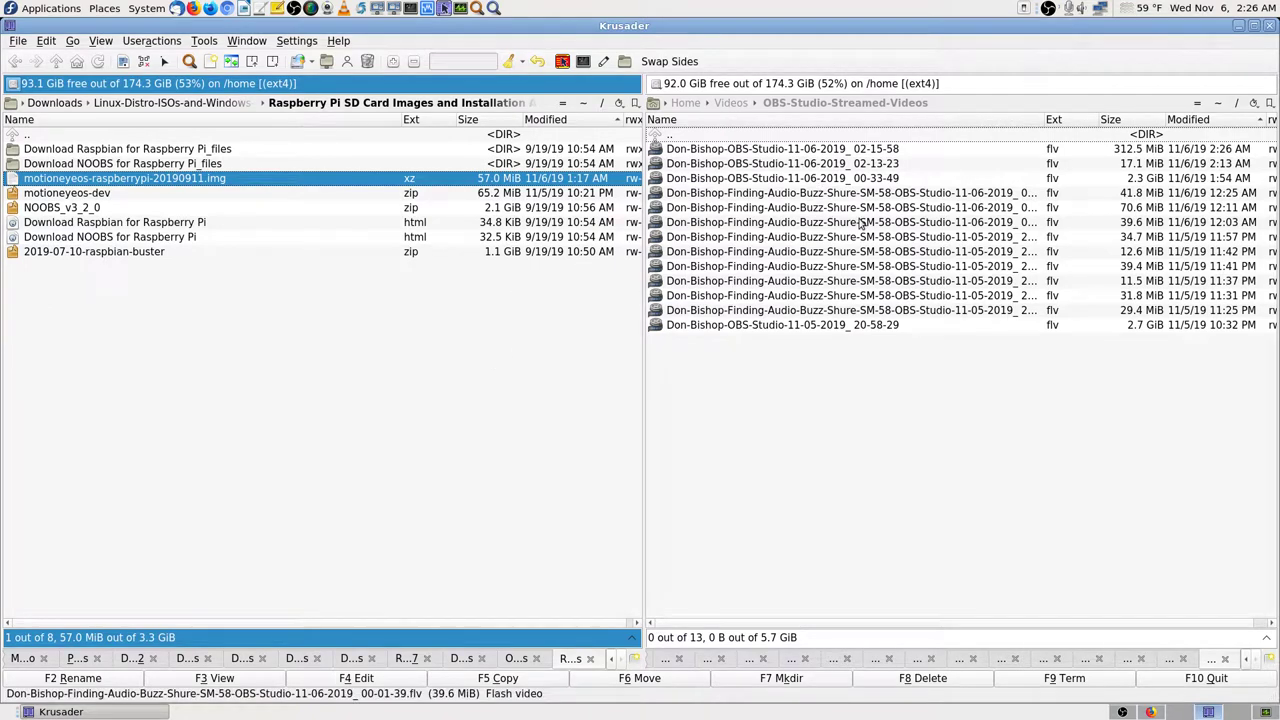
Step: Mirror the SD Card Images folder in the right panel and open the .img.xz in Engrampa Archive Manager
left_click(1197, 105)
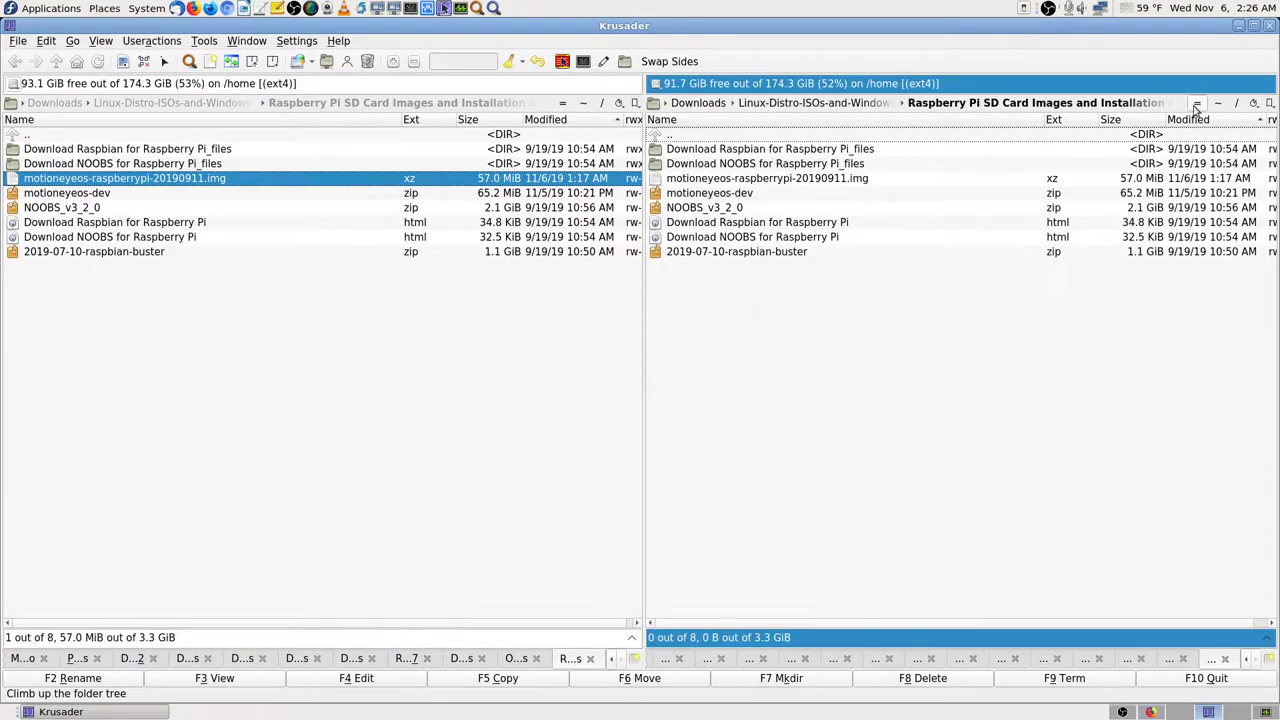
right_click(322, 181)
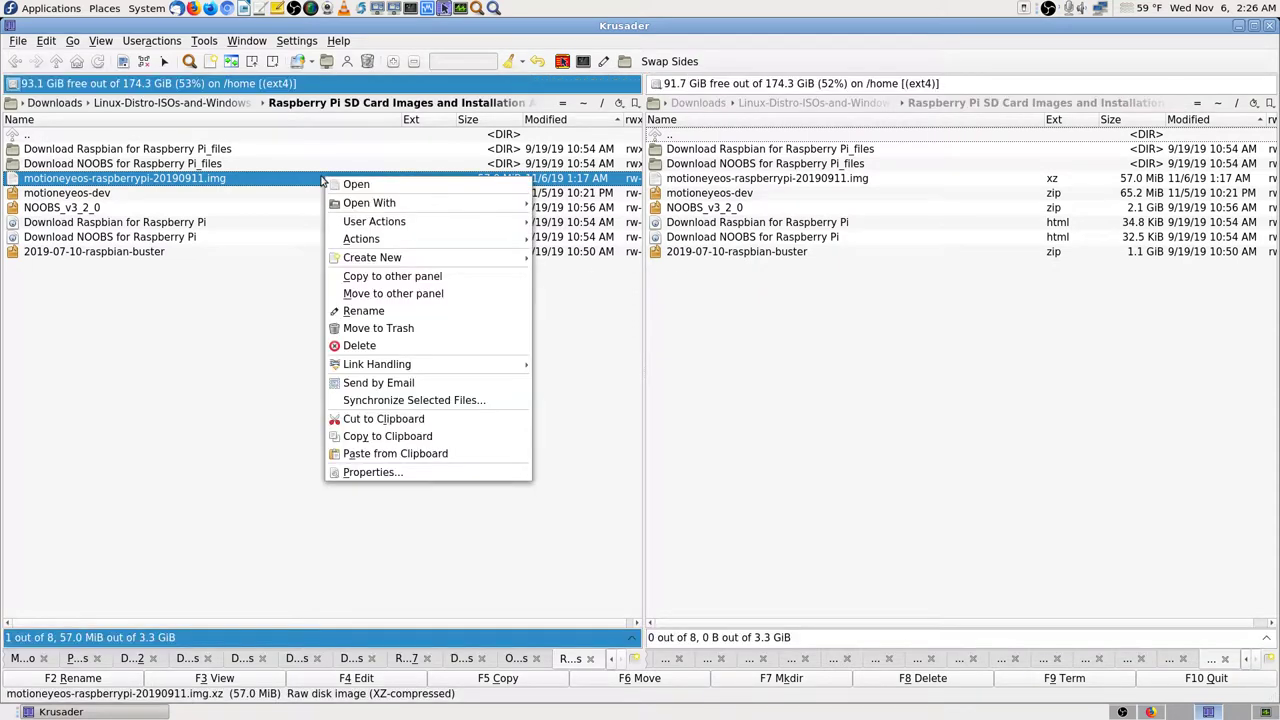
mouse_move(425, 202)
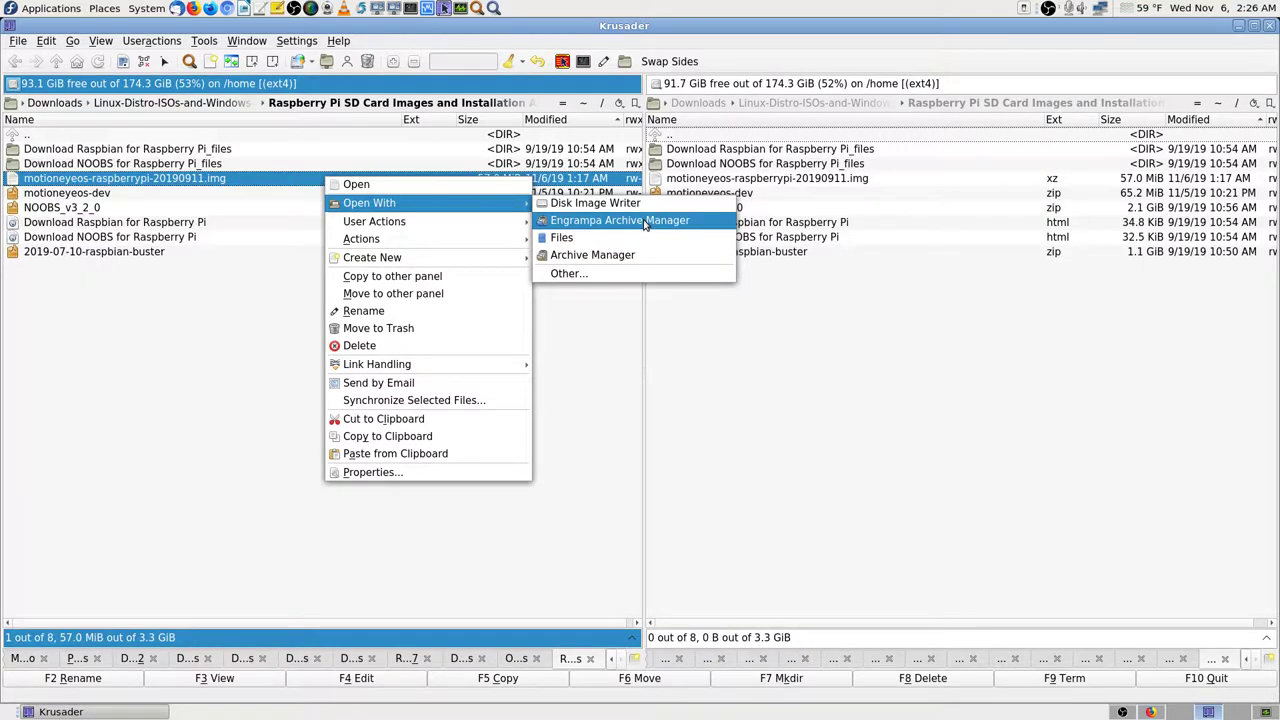
left_click(645, 222)
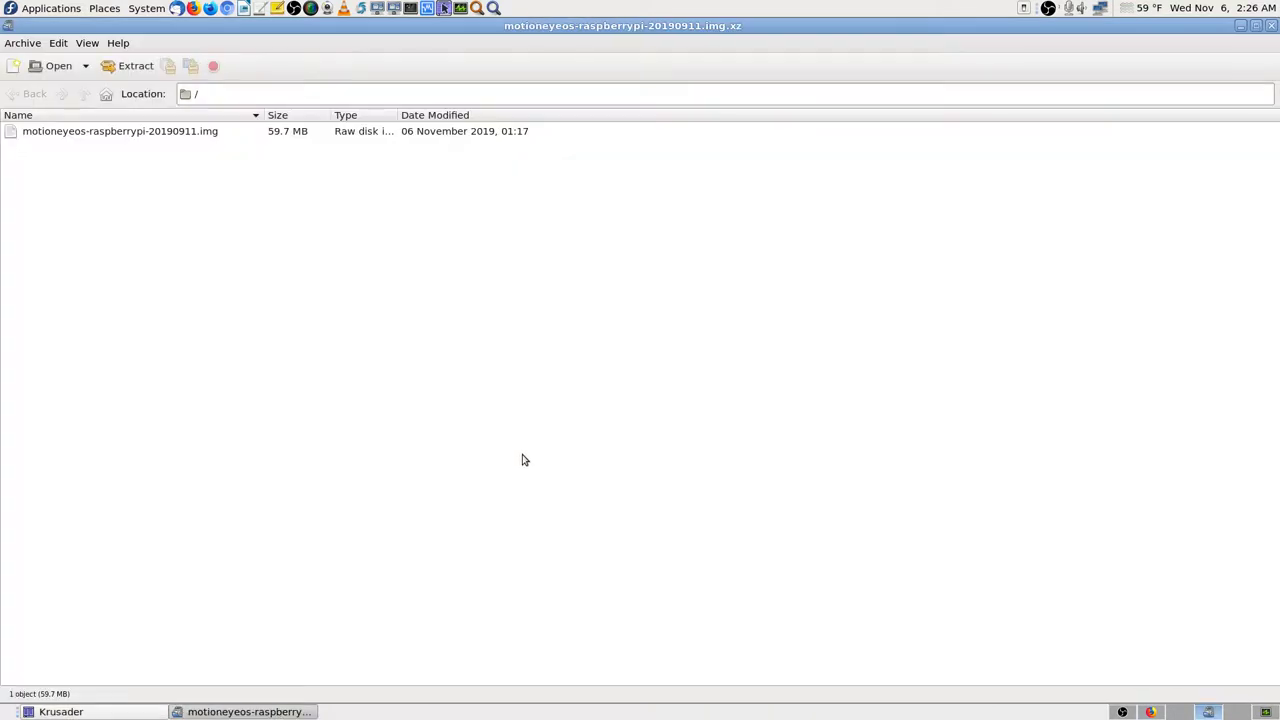
Step: Extract all files, including motioneyeos-raspberrypi-20190911.img, into the current folder and show them in the file browser
left_click(131, 131)
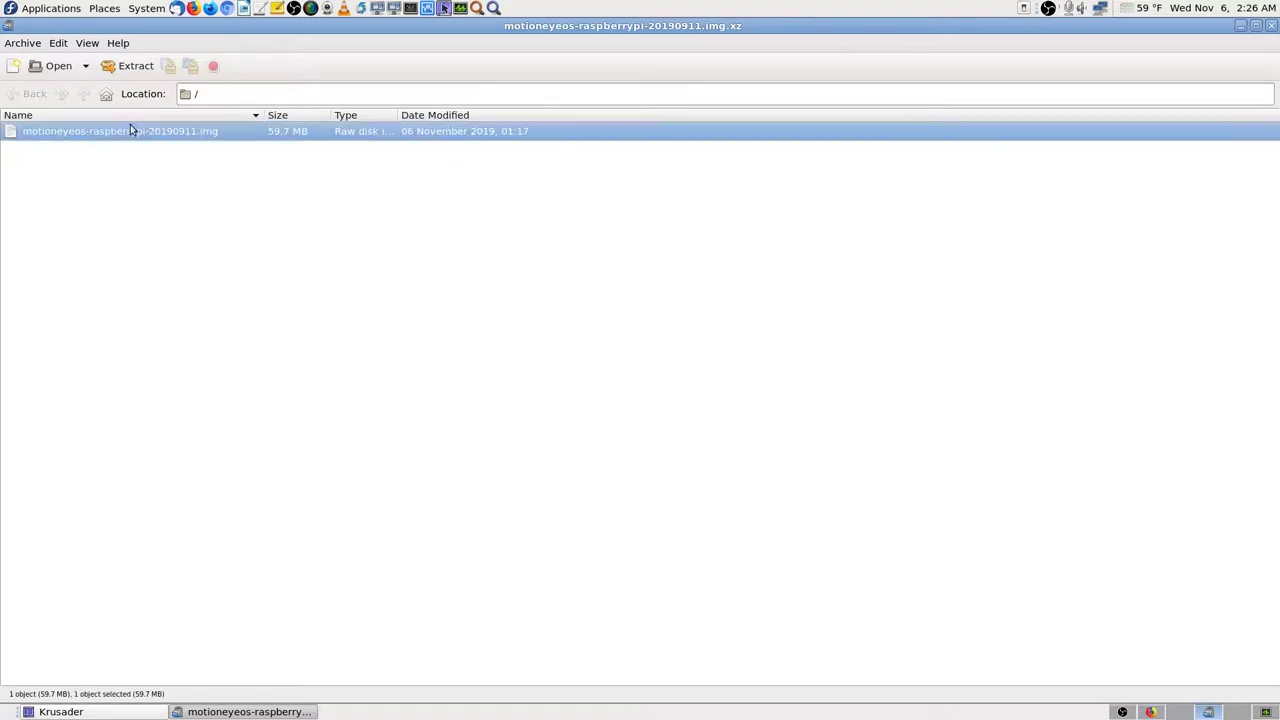
left_click(126, 66)
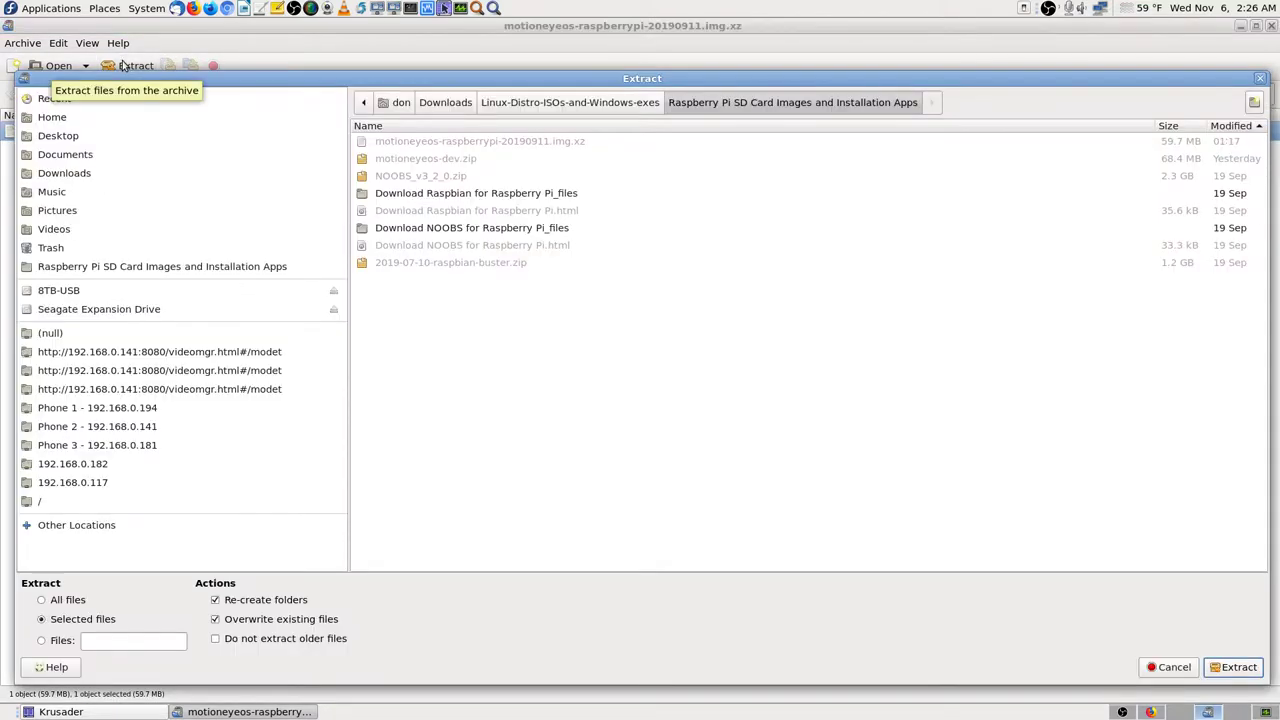
left_click(42, 600)
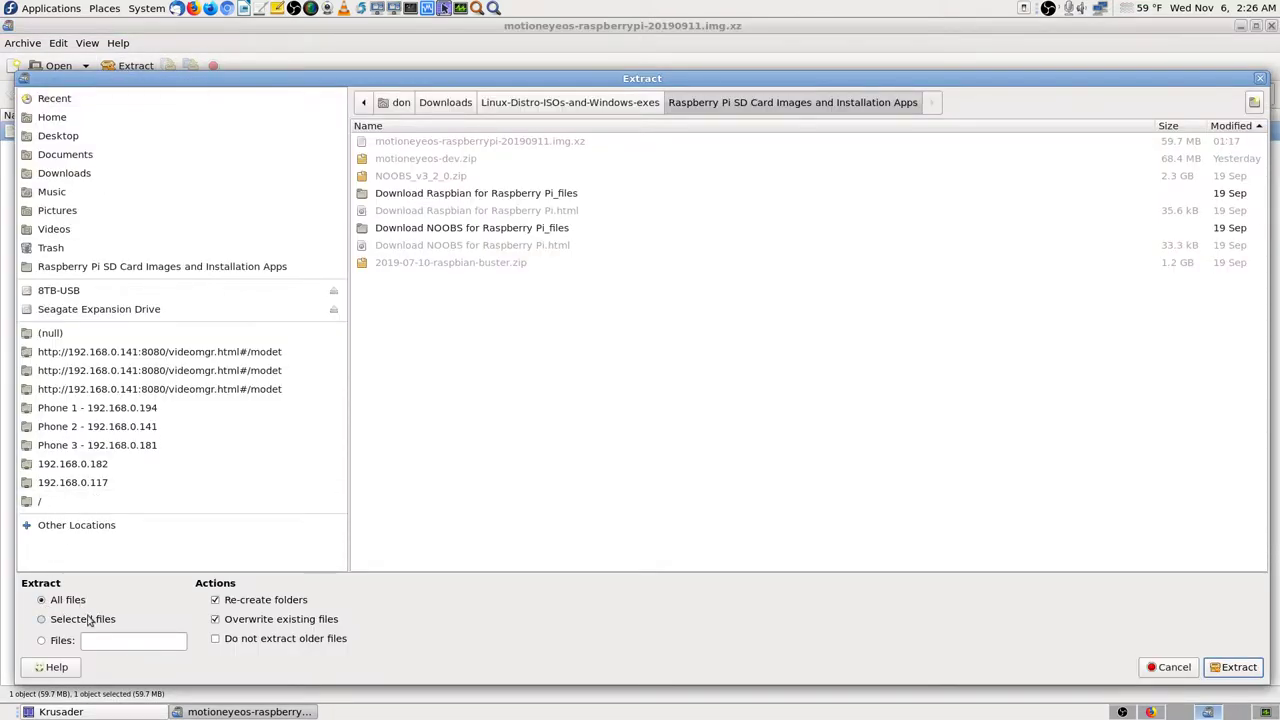
left_click(1248, 667)
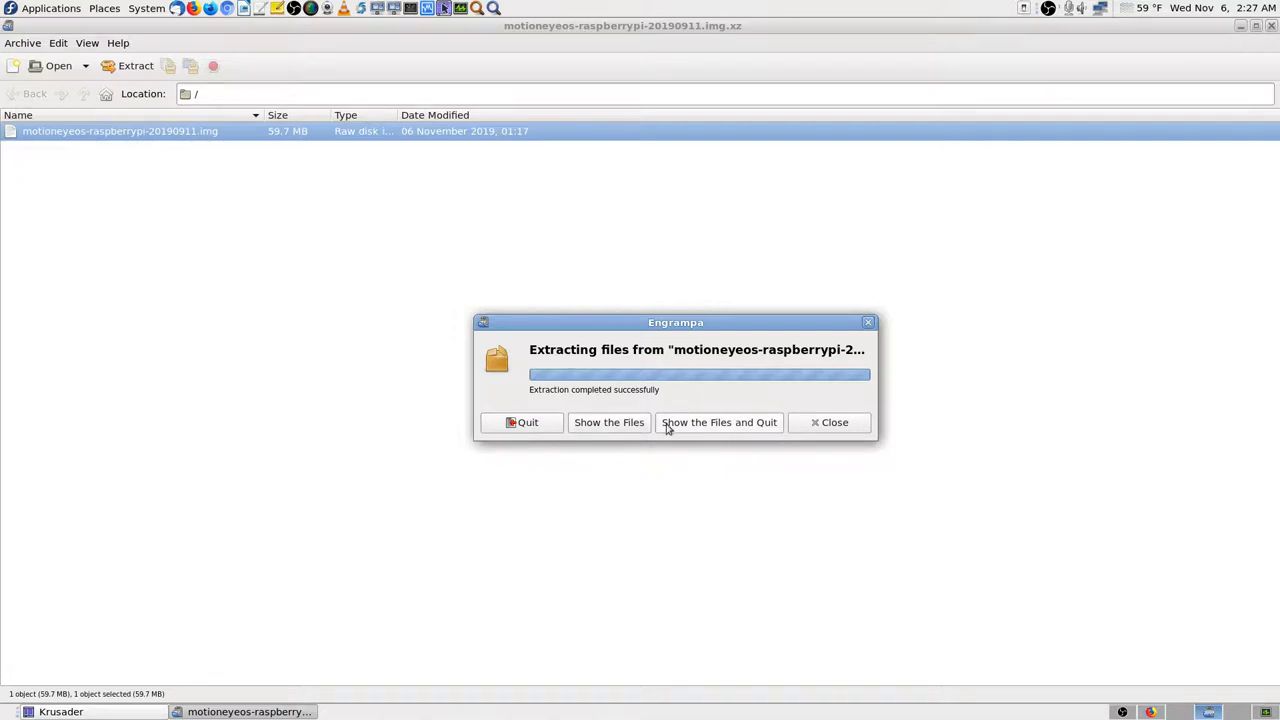
left_click(615, 424)
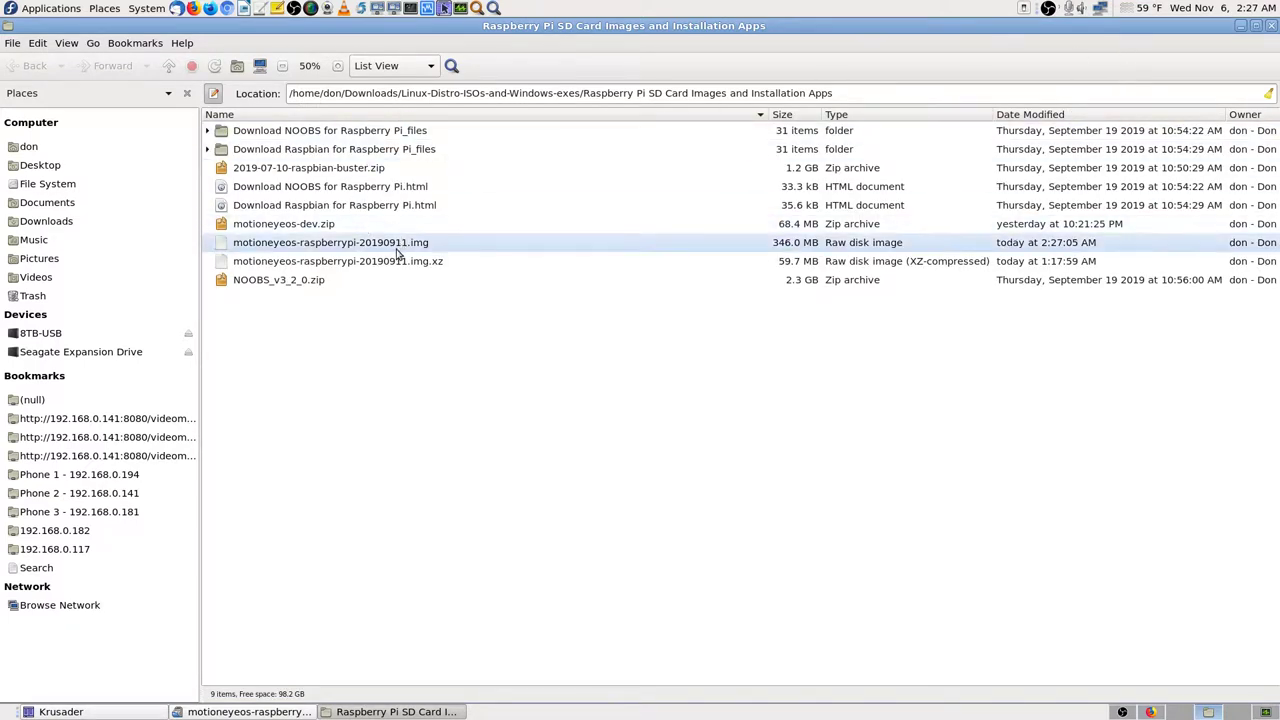
Step: Close Caja and Engrampa, then select the extracted 330.0 MiB .img in Krusader's right panel
left_click(1271, 26)
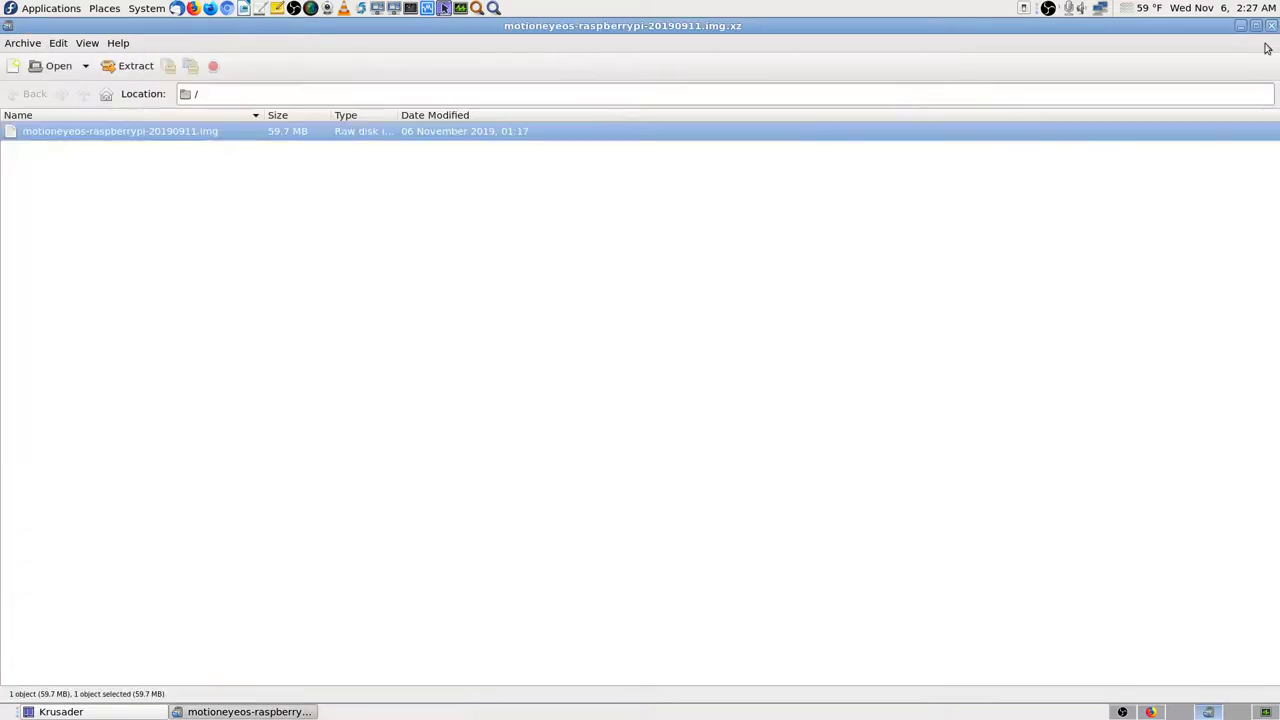
left_click(1271, 26)
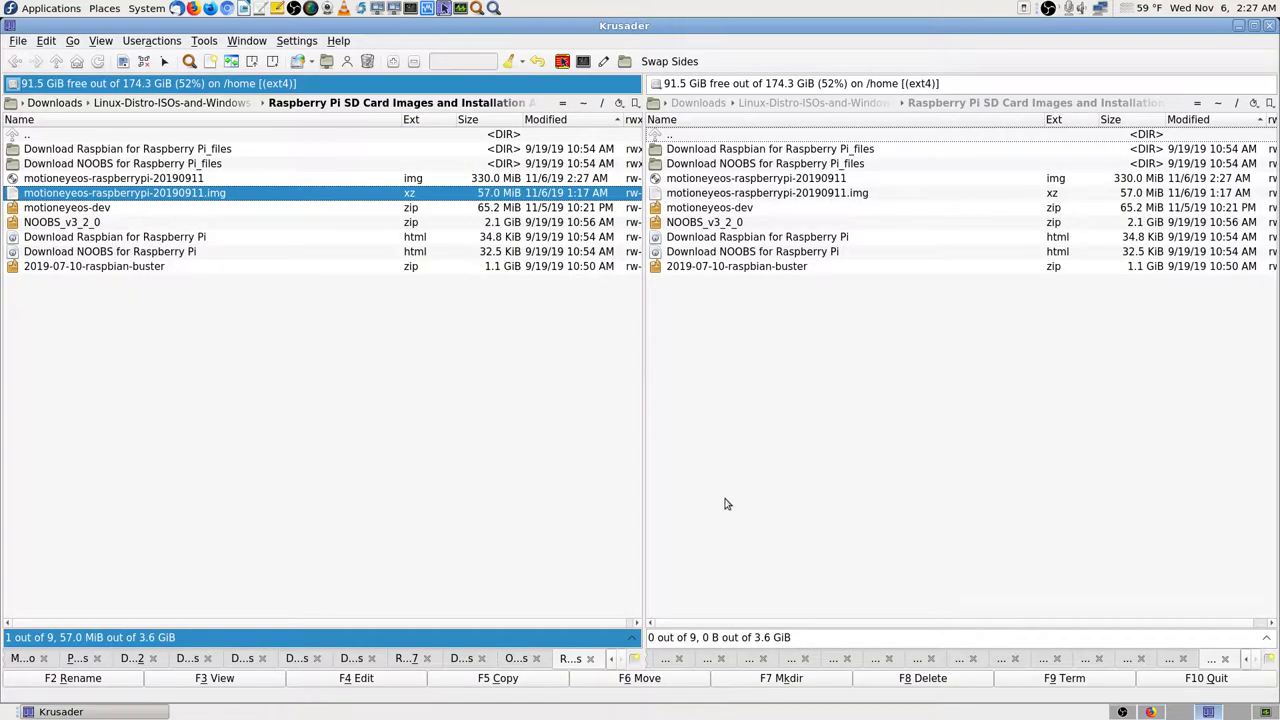
left_click(178, 133)
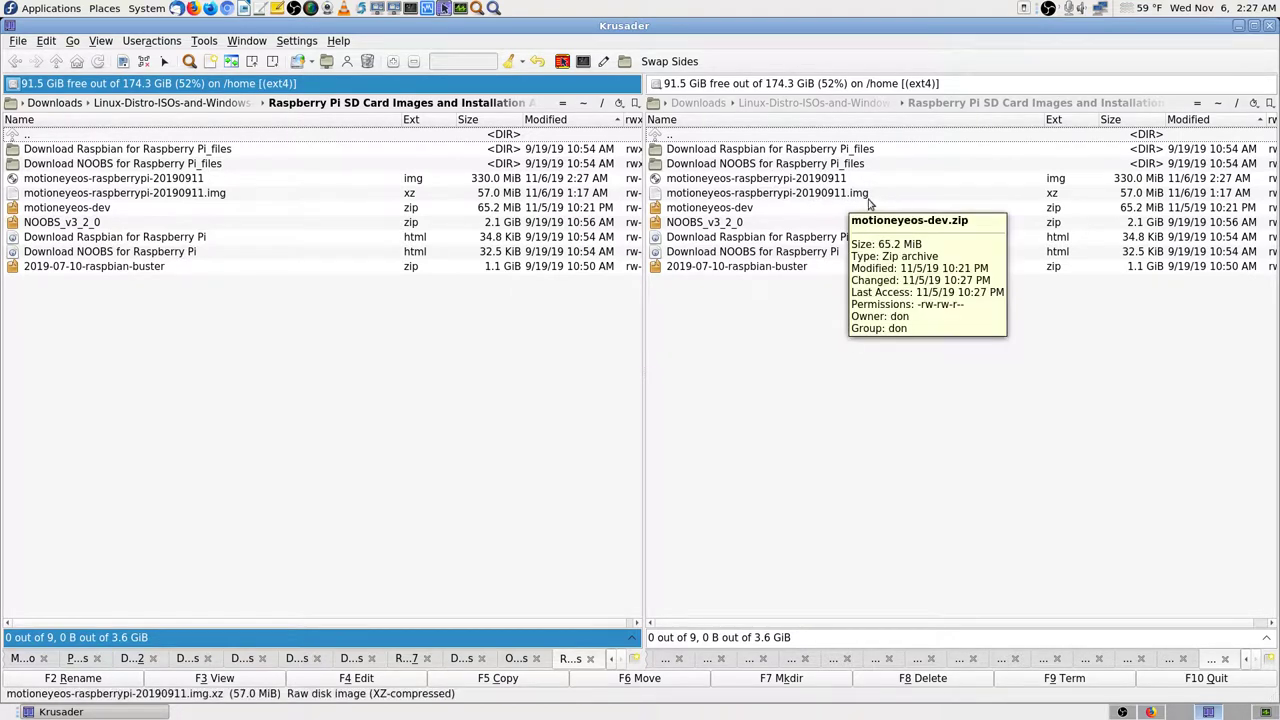
left_click(820, 180)
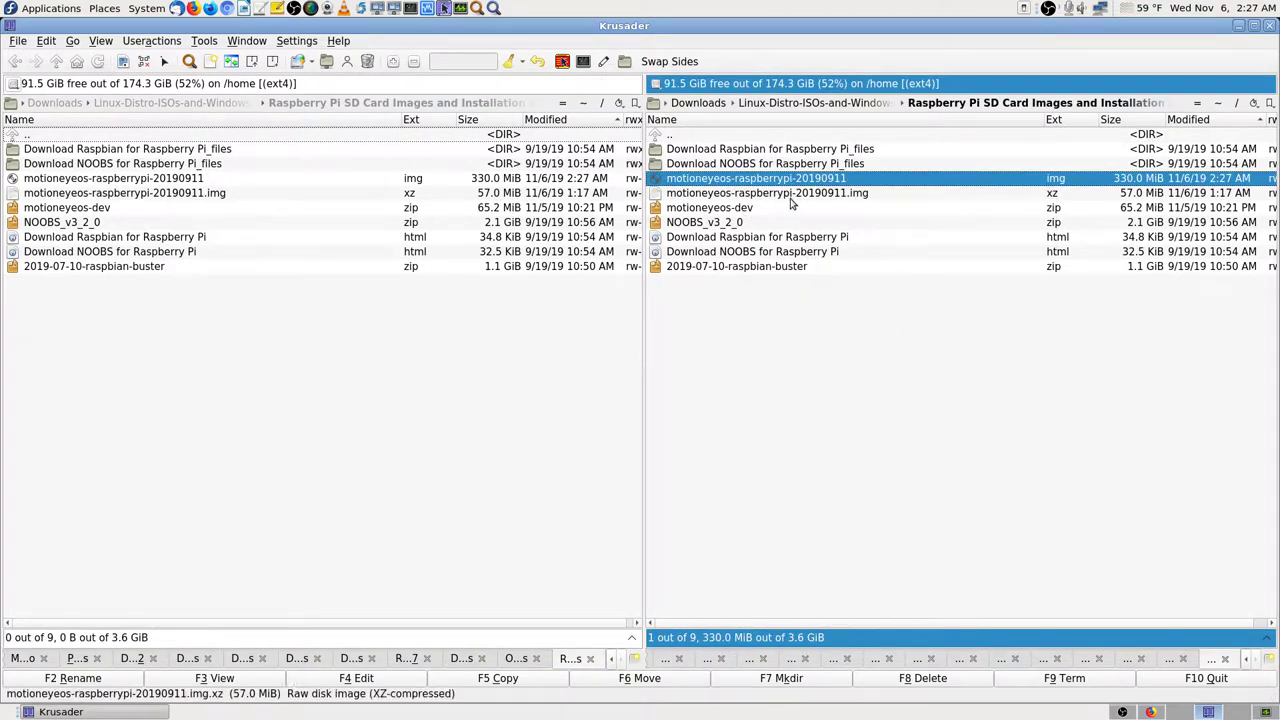
Step: Mount motioneyeos-raspberrypi-20190911.img with Disk Image Mounter, entering the root password
right_click(801, 182)
mouse_move(885, 208)
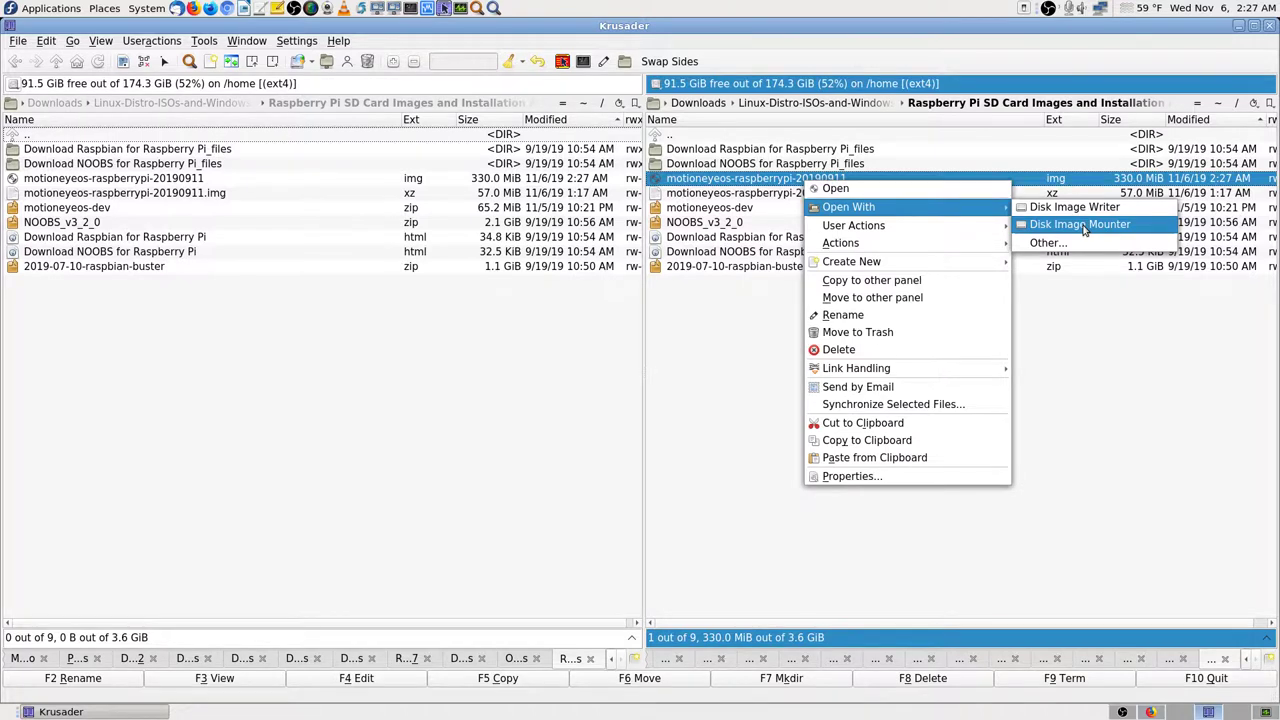
left_click(1085, 230)
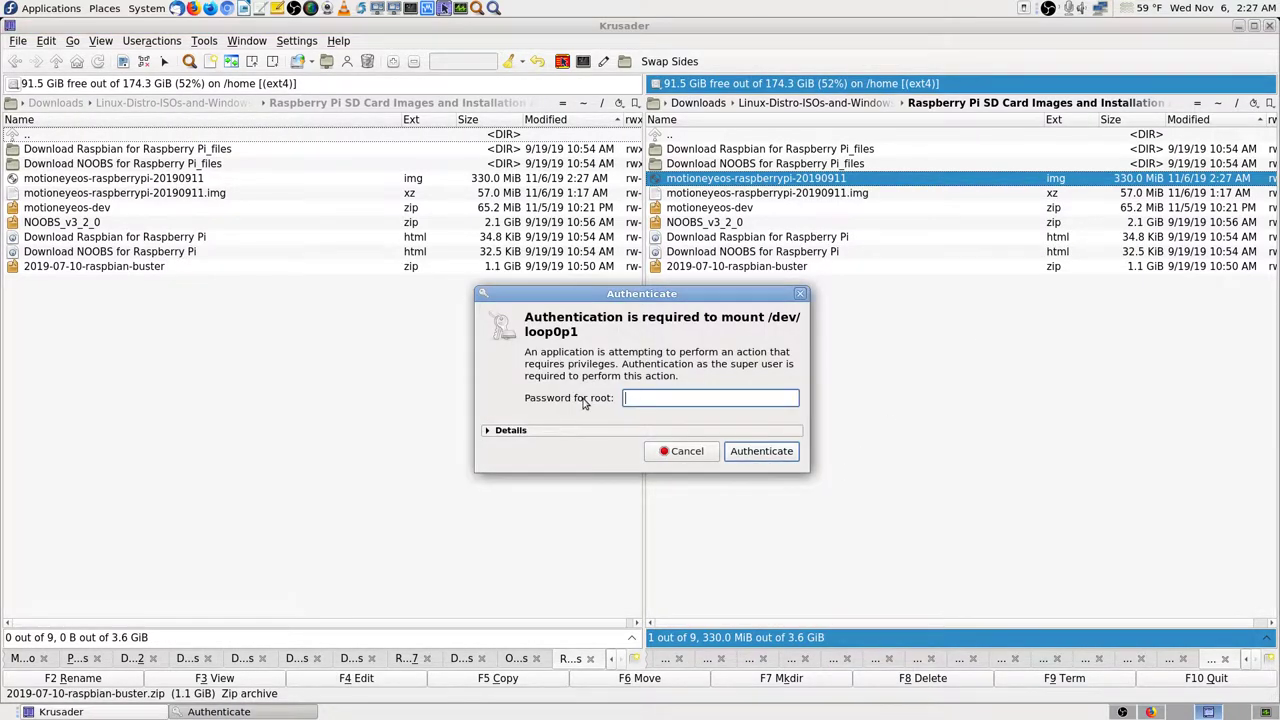
type("••")
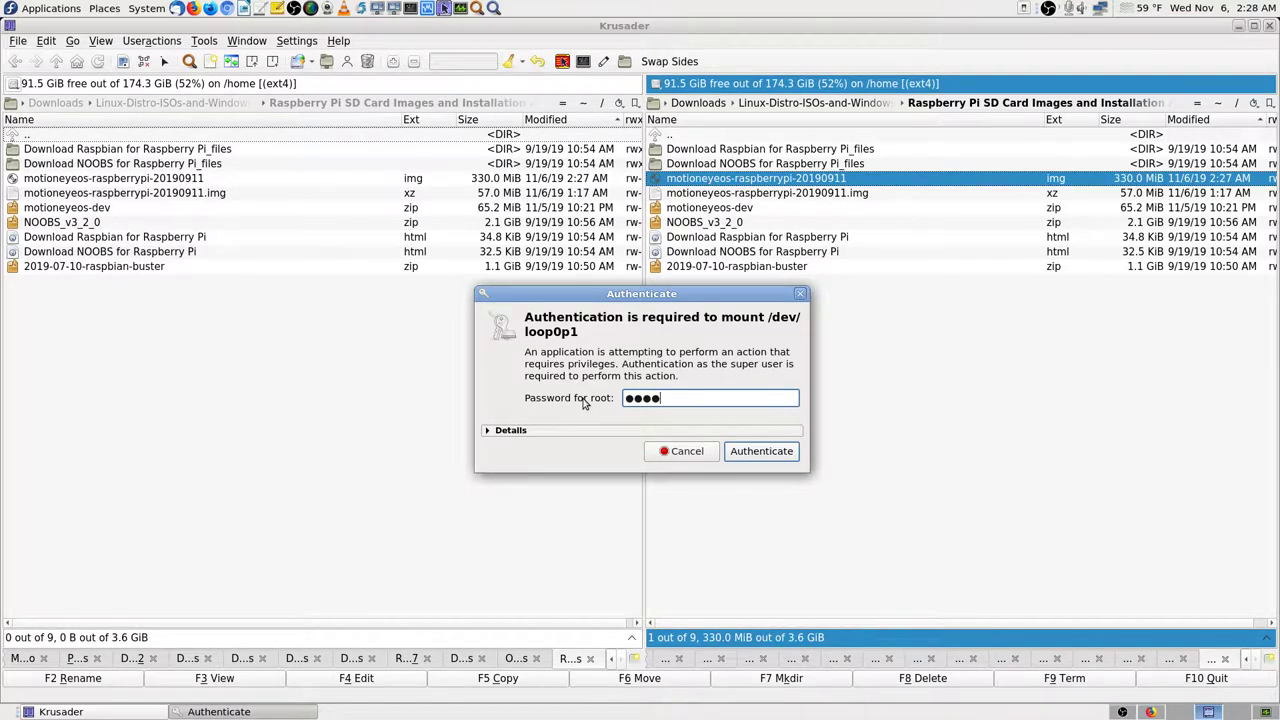
type("••••••••••••")
key("Return")
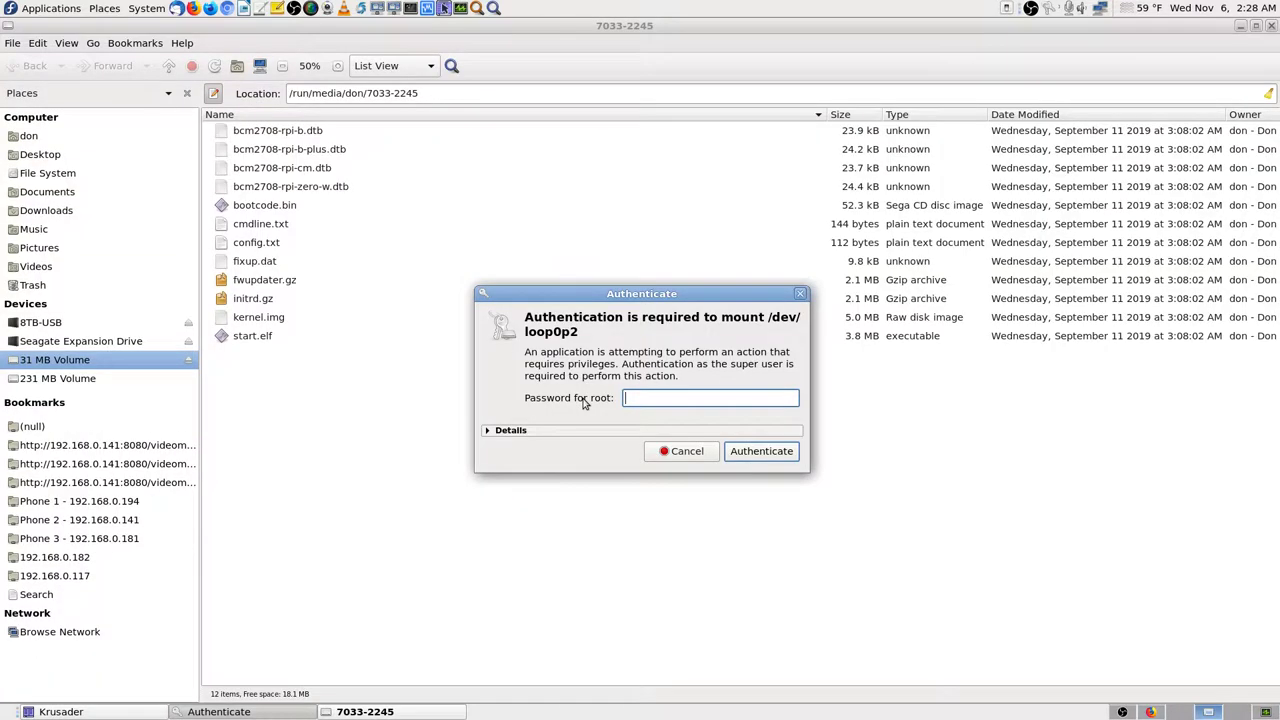
Step: Enter the root password again to mount the image's second partition
type("•••")
key("BackSpace")
key("BackSpace")
key("BackSpace")
key("BackSpace")
key("BackSpace")
type("••••••••••")
key("Return")
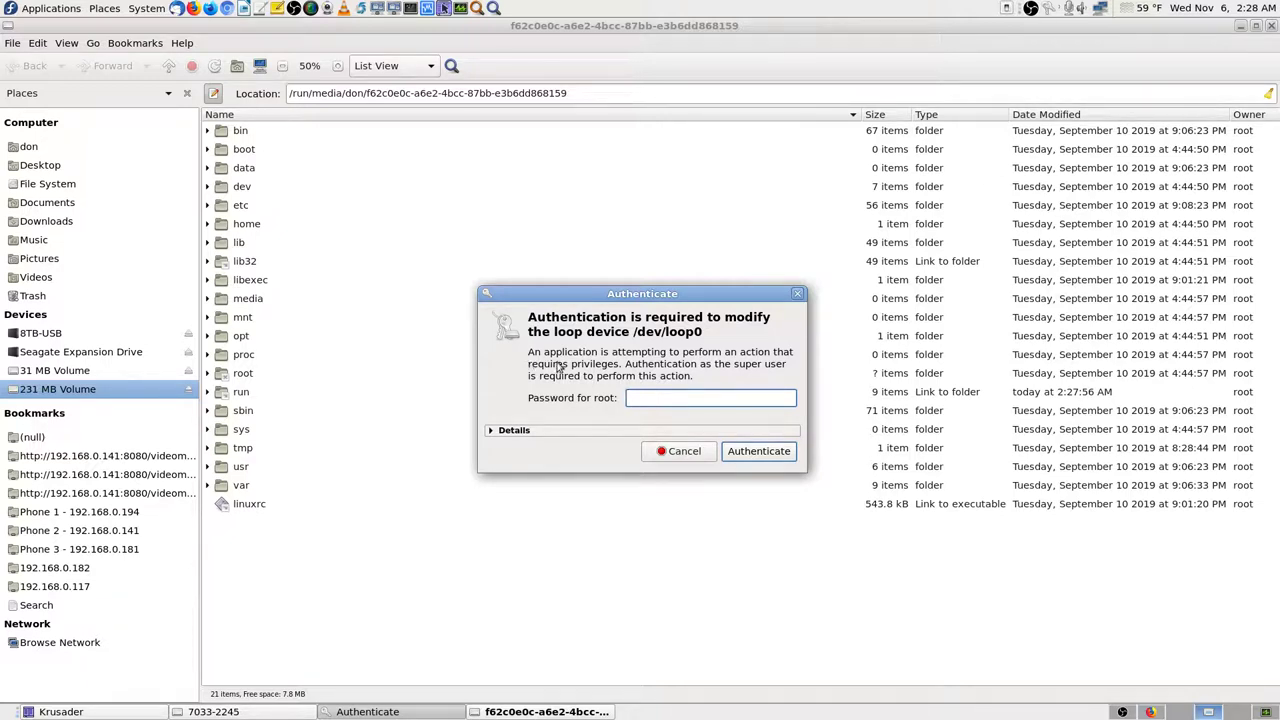
Step: Inspect the authentication request details and submit the password to modify the loop device
left_click(497, 431)
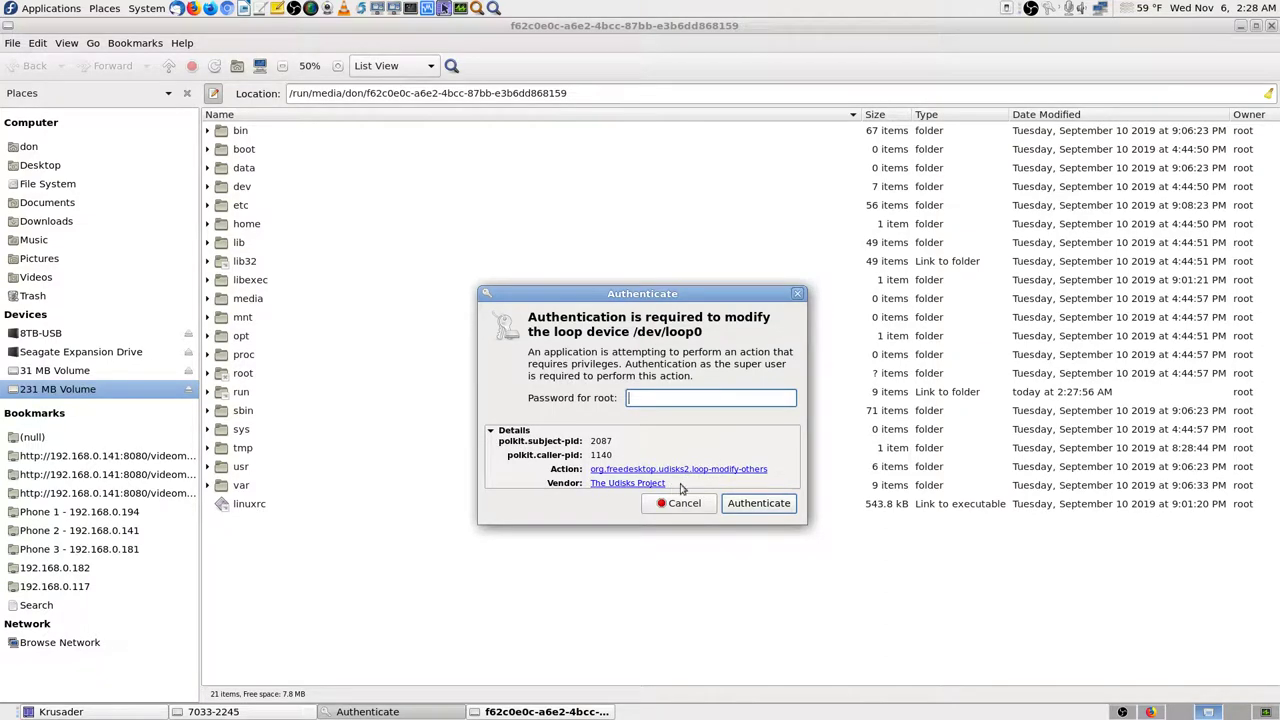
left_click(276, 713)
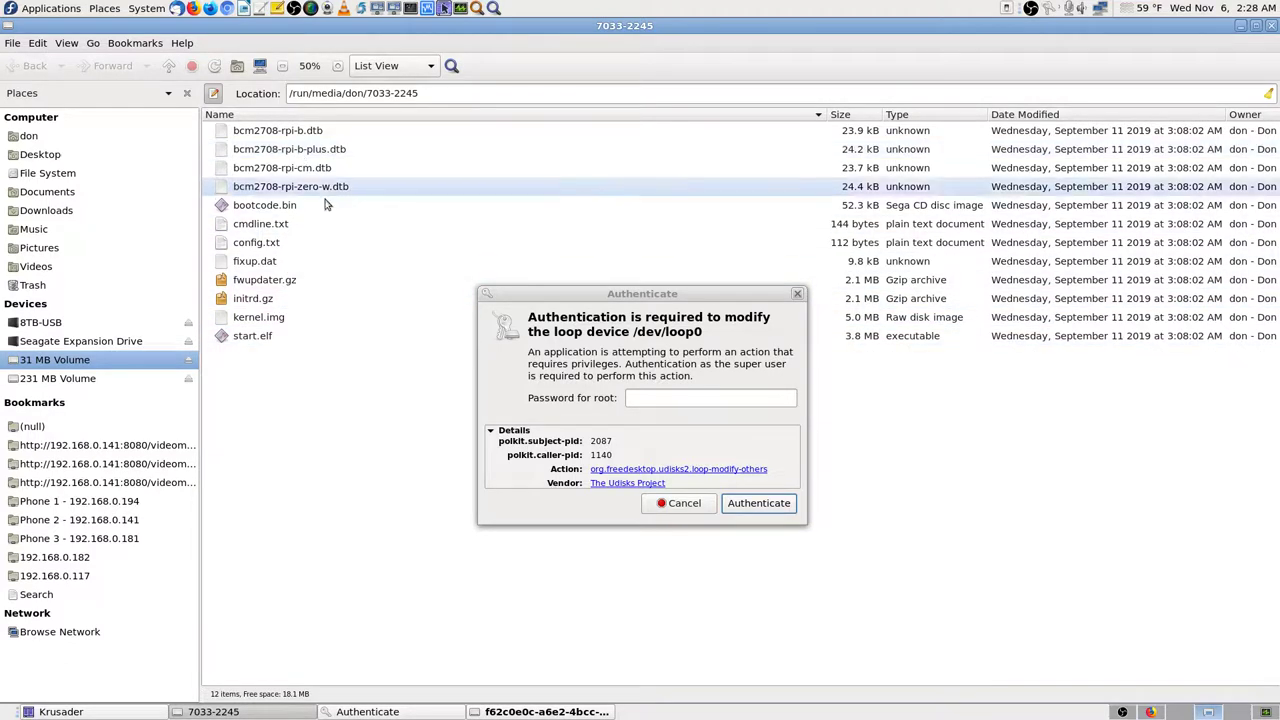
left_click(644, 398)
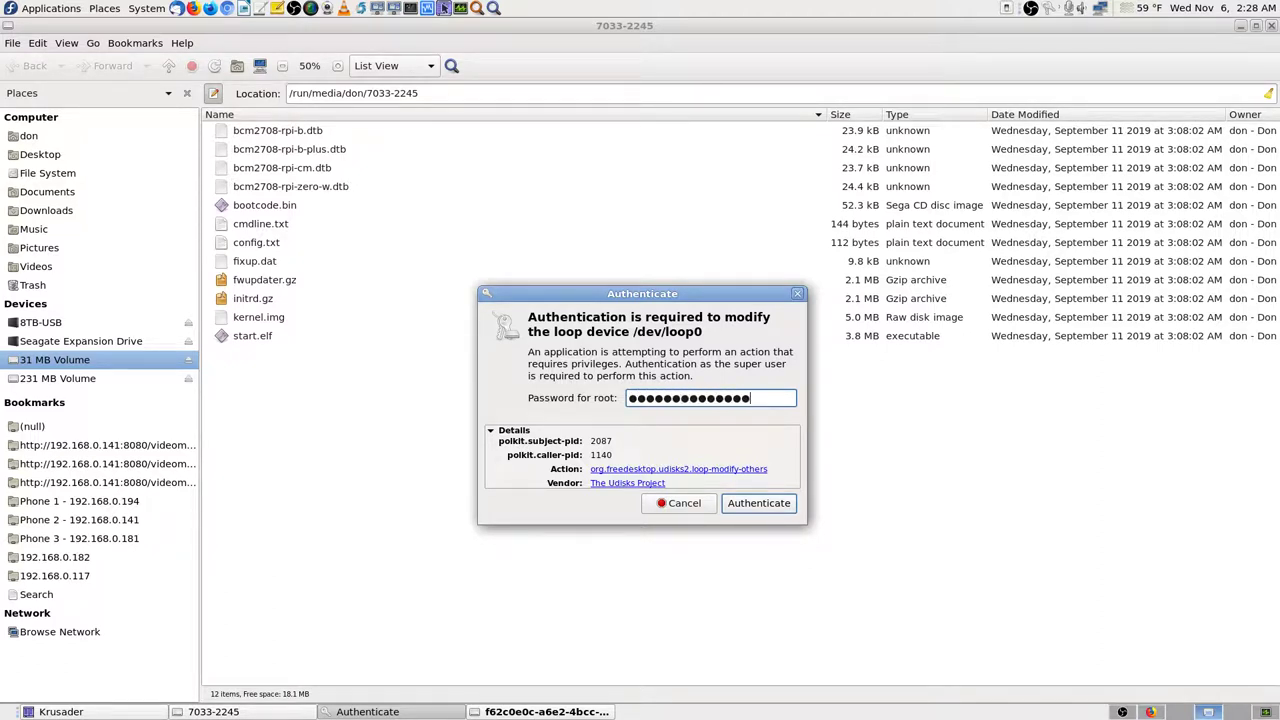
key("Return")
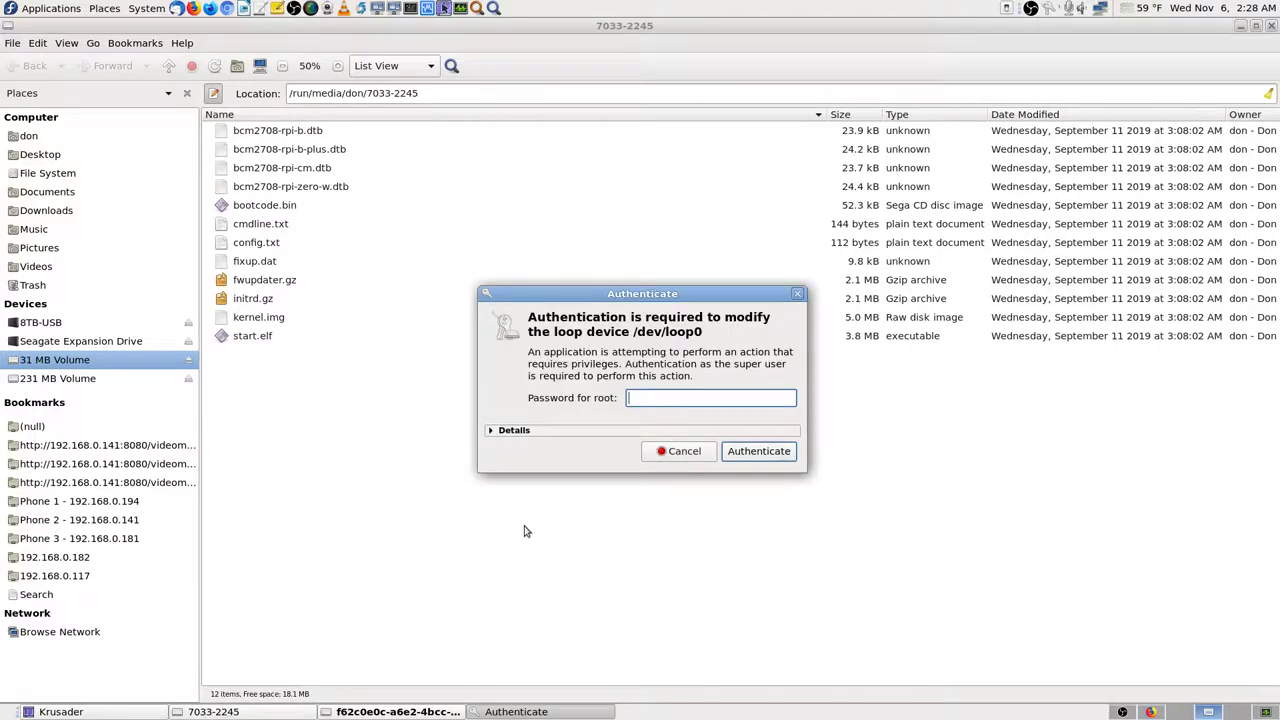
Step: Review the polkit request details for the loop device, then cancel the authentication
left_click(212, 712)
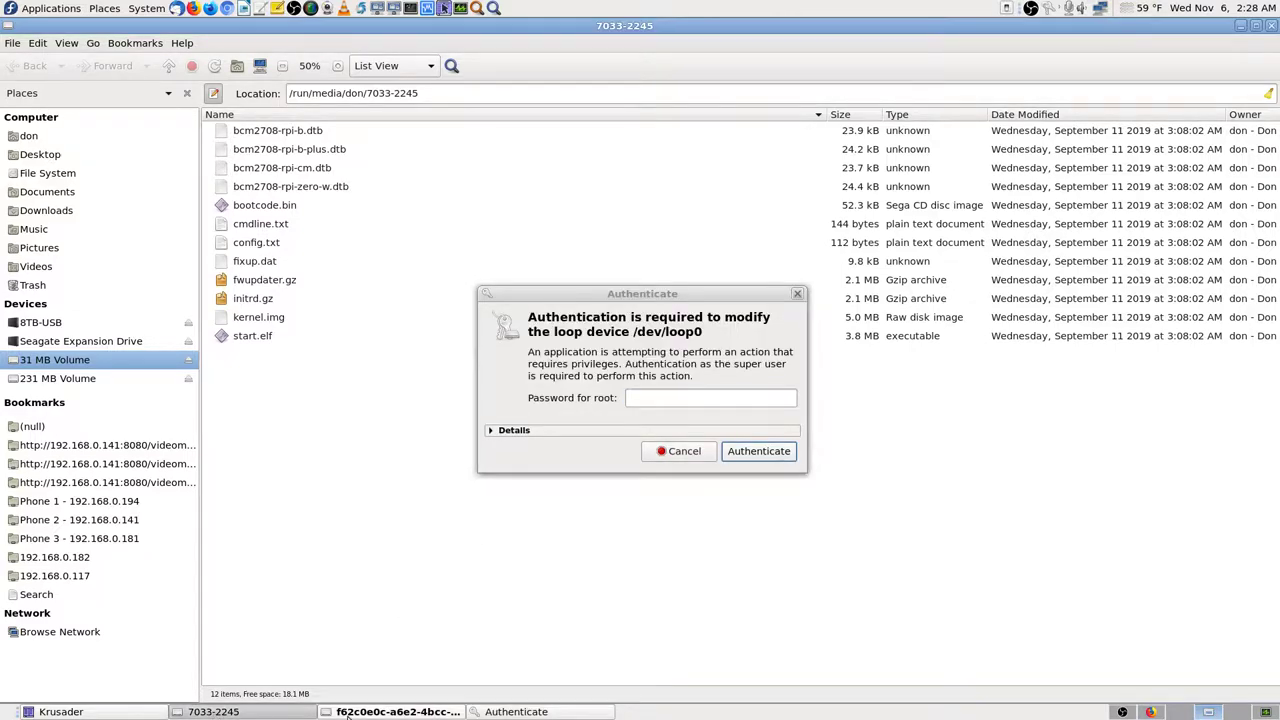
left_click(348, 712)
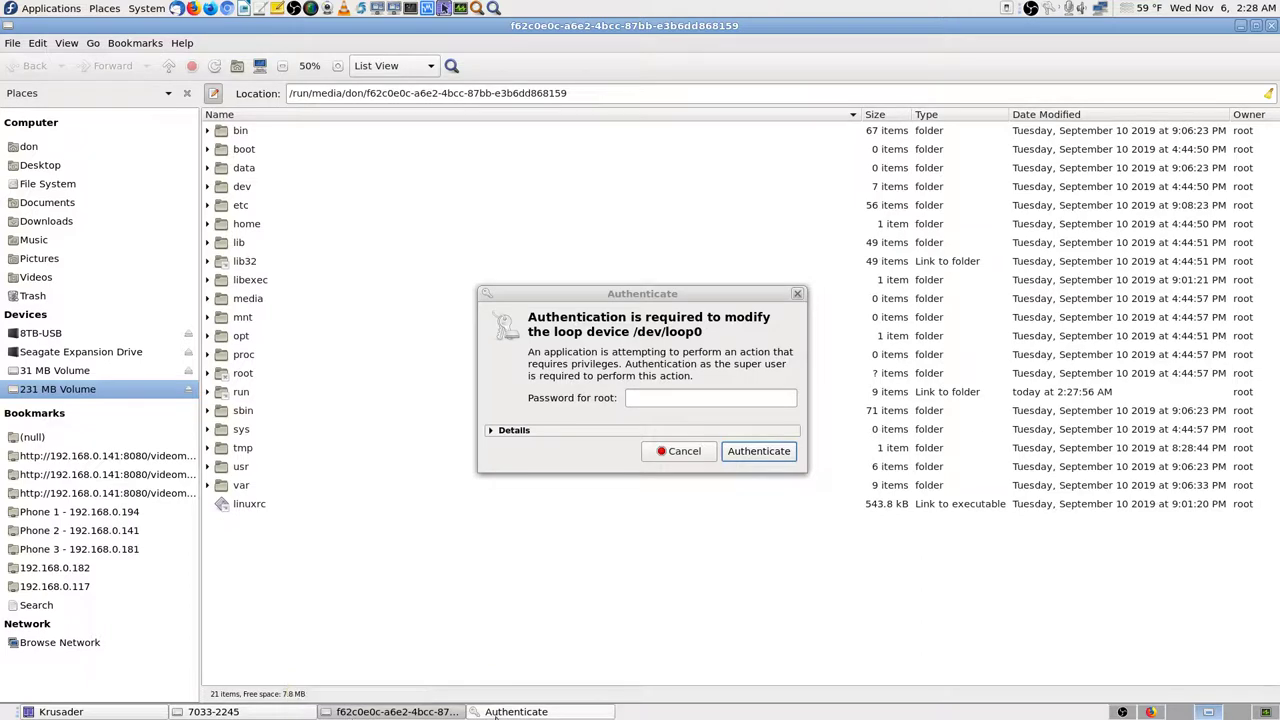
left_click(505, 712)
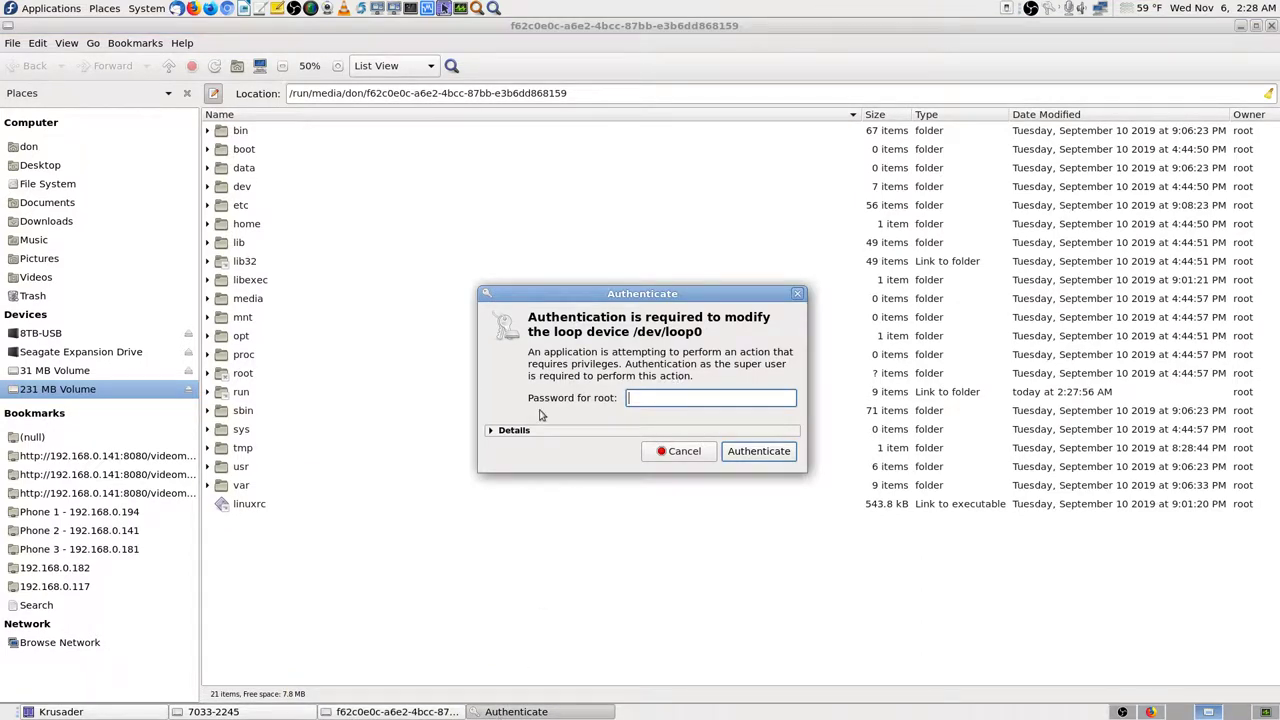
left_click(492, 431)
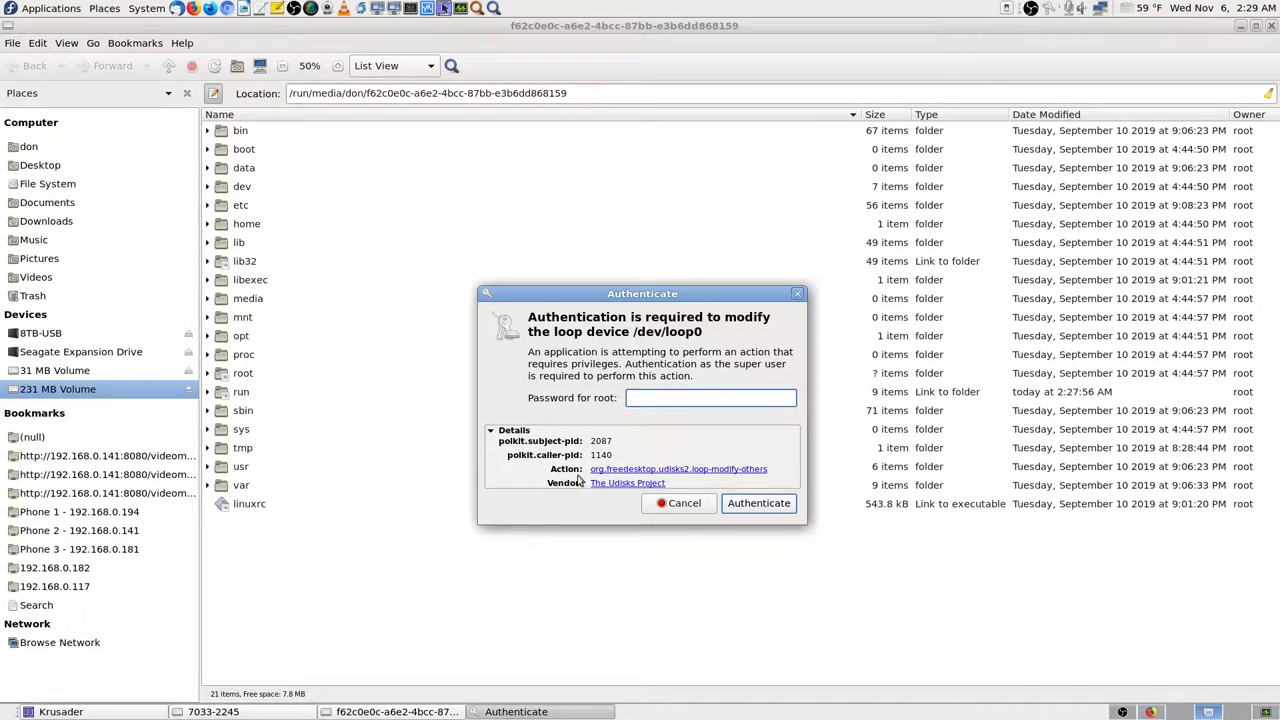
left_click(684, 503)
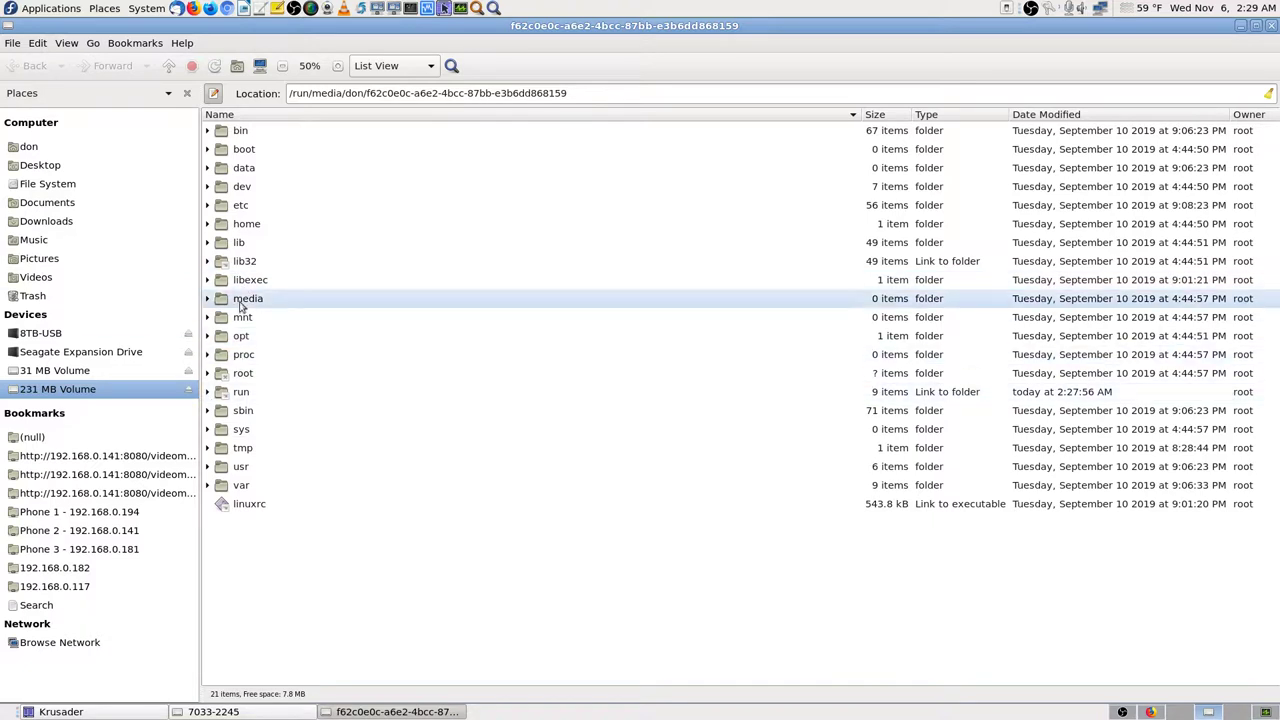
Step: Check the volume's home/ftp sdcard and storage folders, then go back to the root folder
double_click(228, 229)
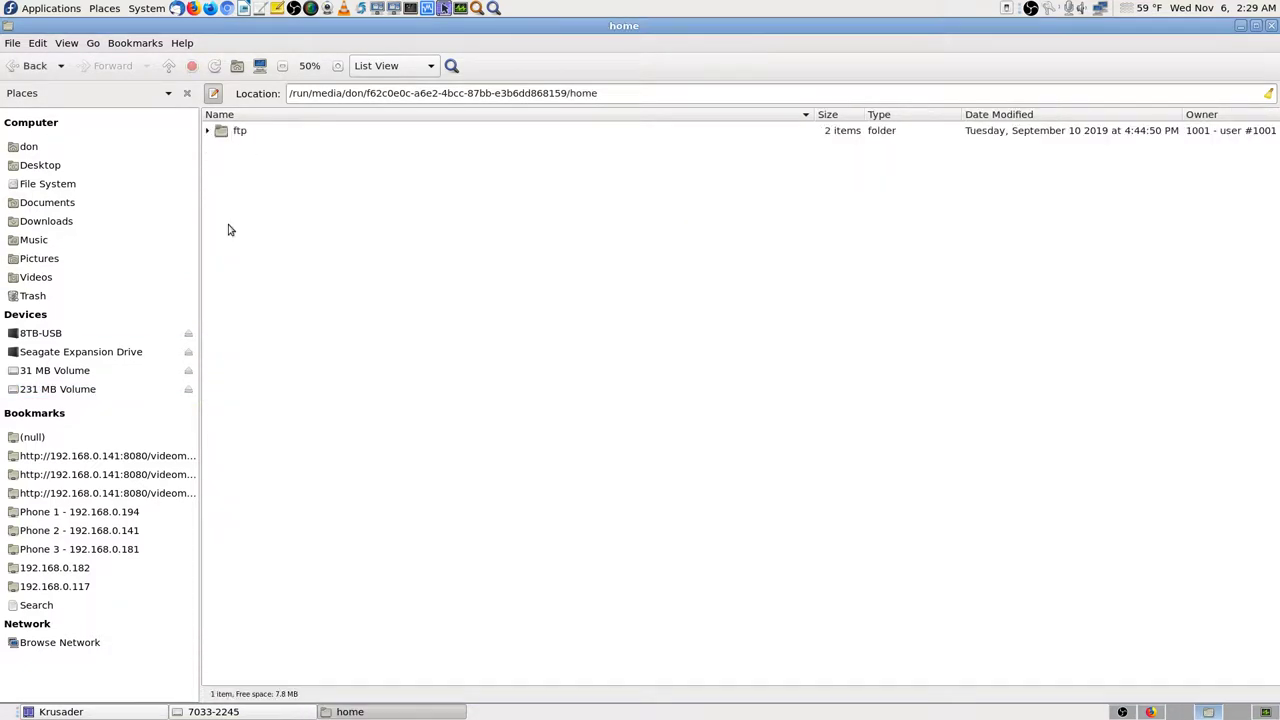
double_click(222, 136)
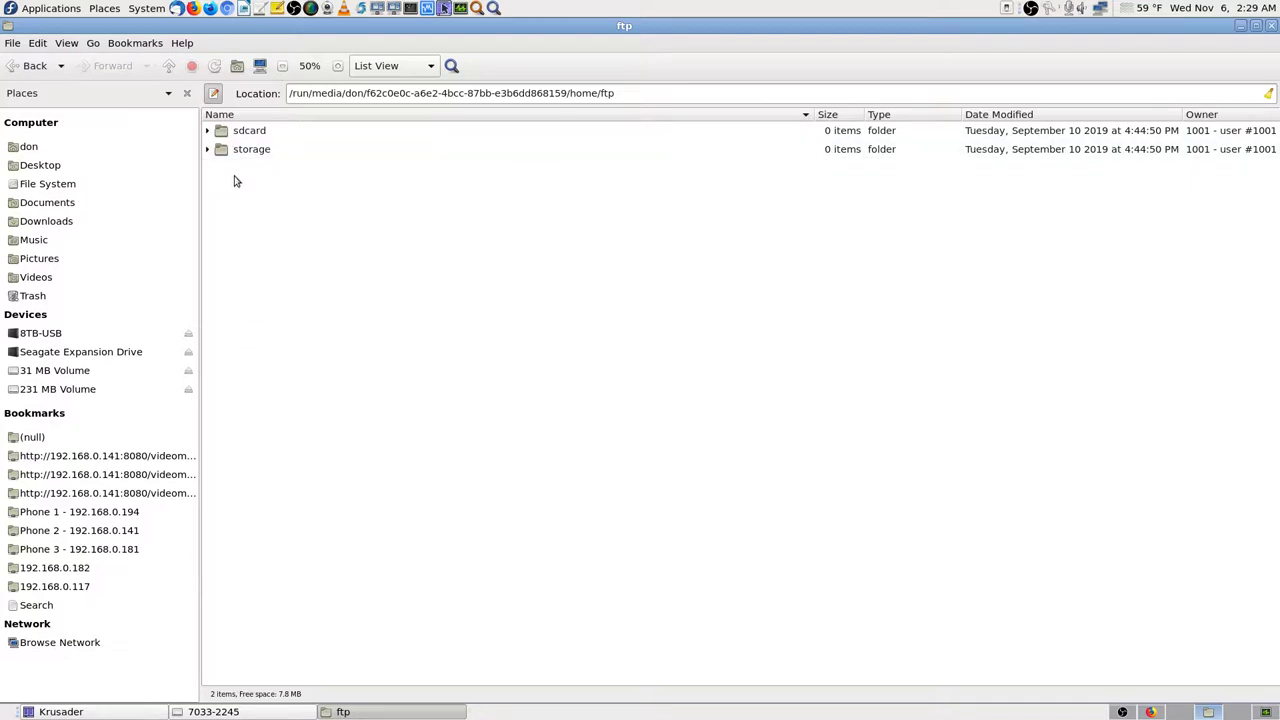
double_click(226, 136)
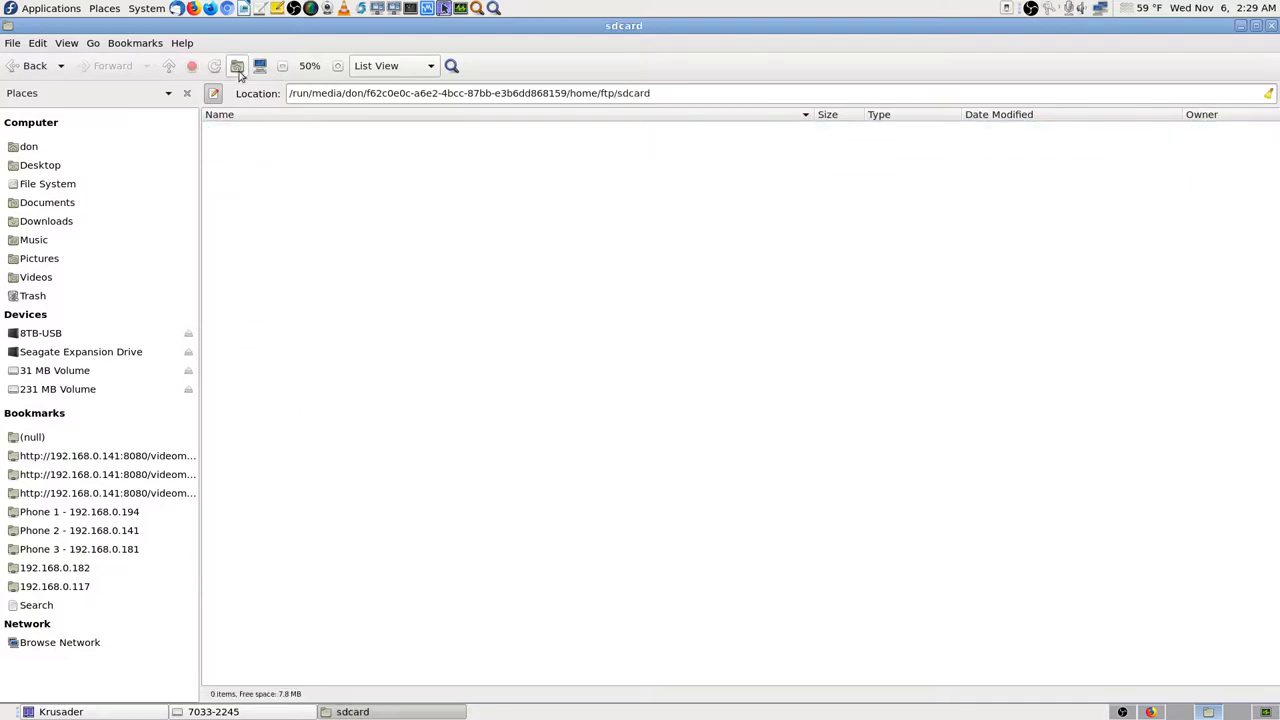
left_click(30, 65)
left_click(226, 150)
double_click(226, 152)
left_click(30, 65)
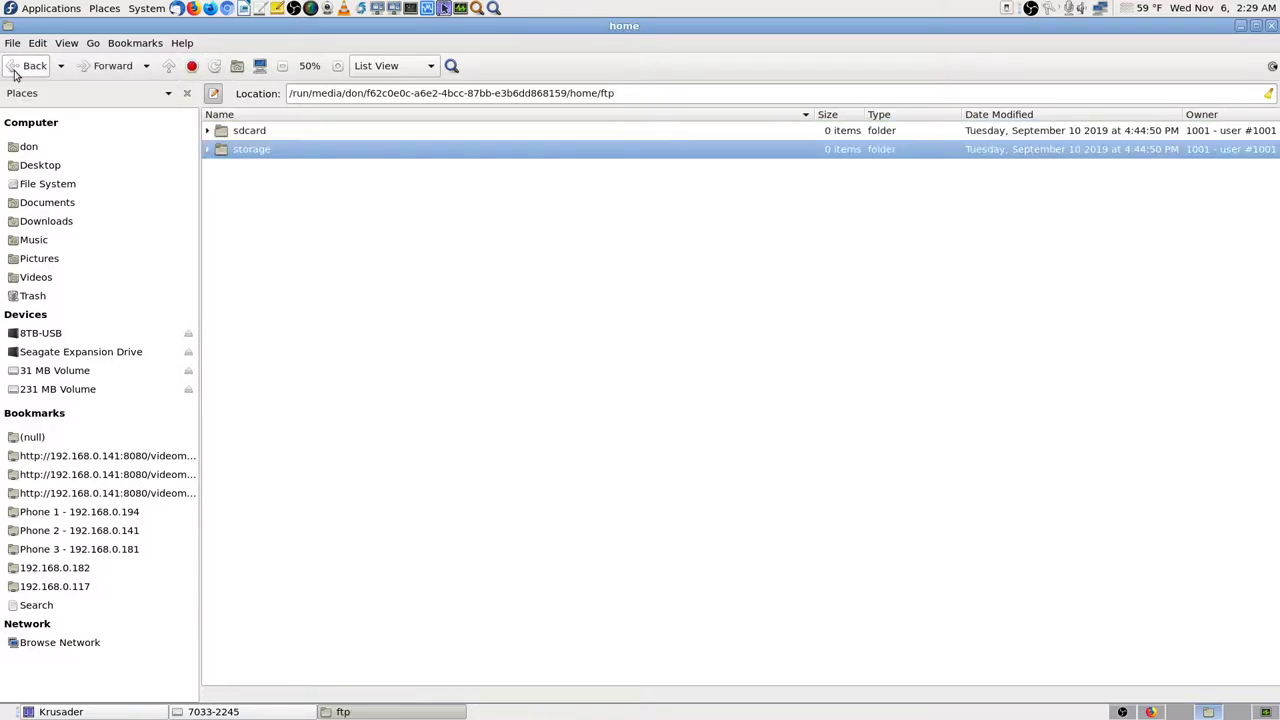
left_click(30, 65)
left_click(30, 65)
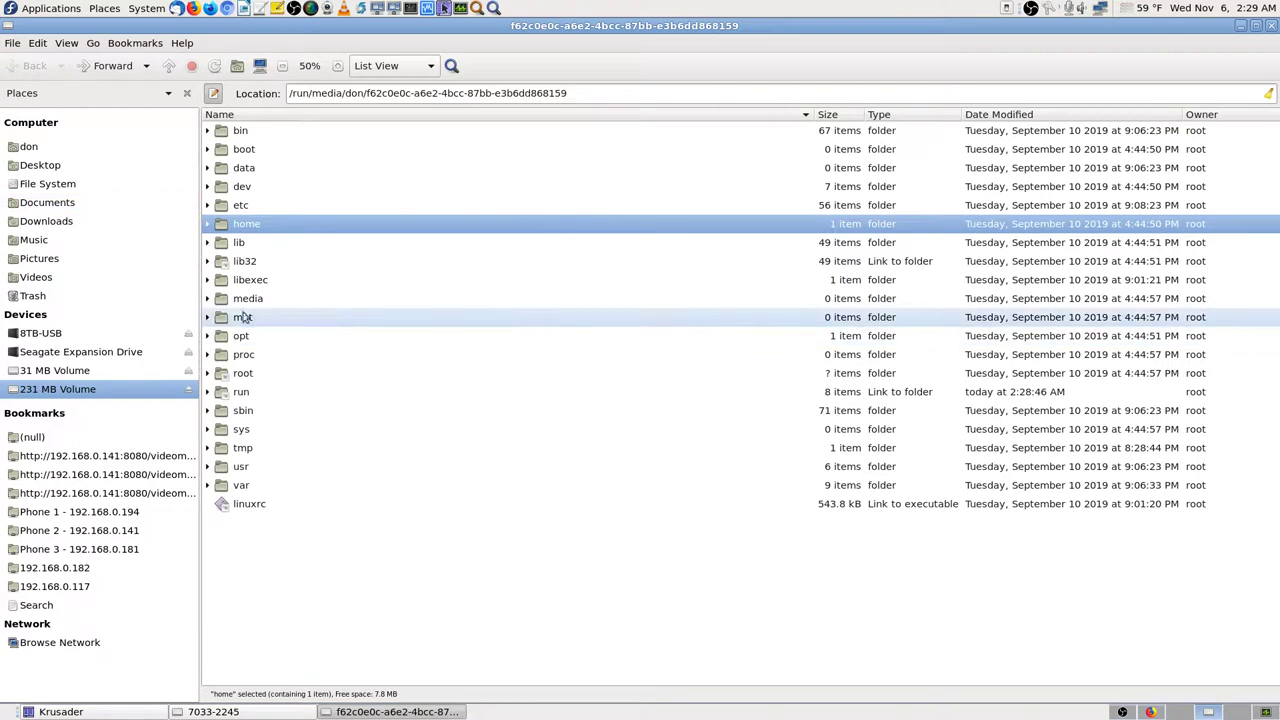
Step: Check that var/www is empty and return to the volume's root folder
double_click(250, 487)
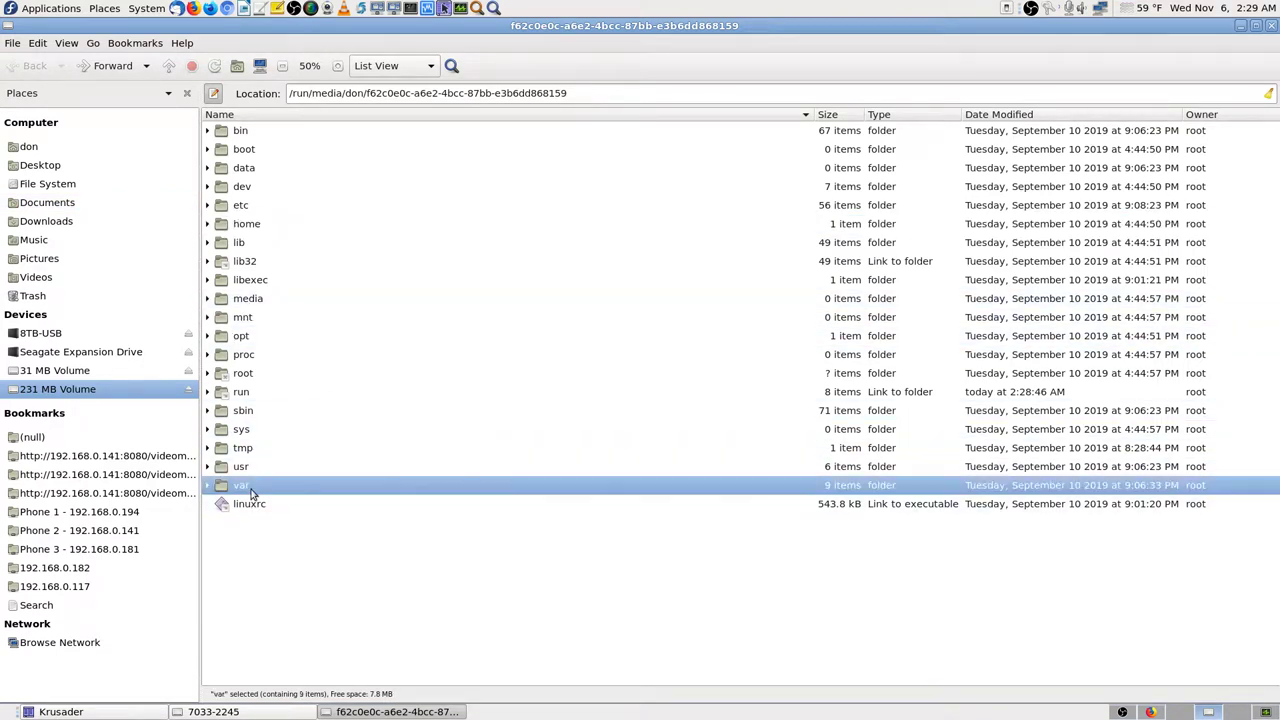
double_click(250, 242)
left_click(32, 66)
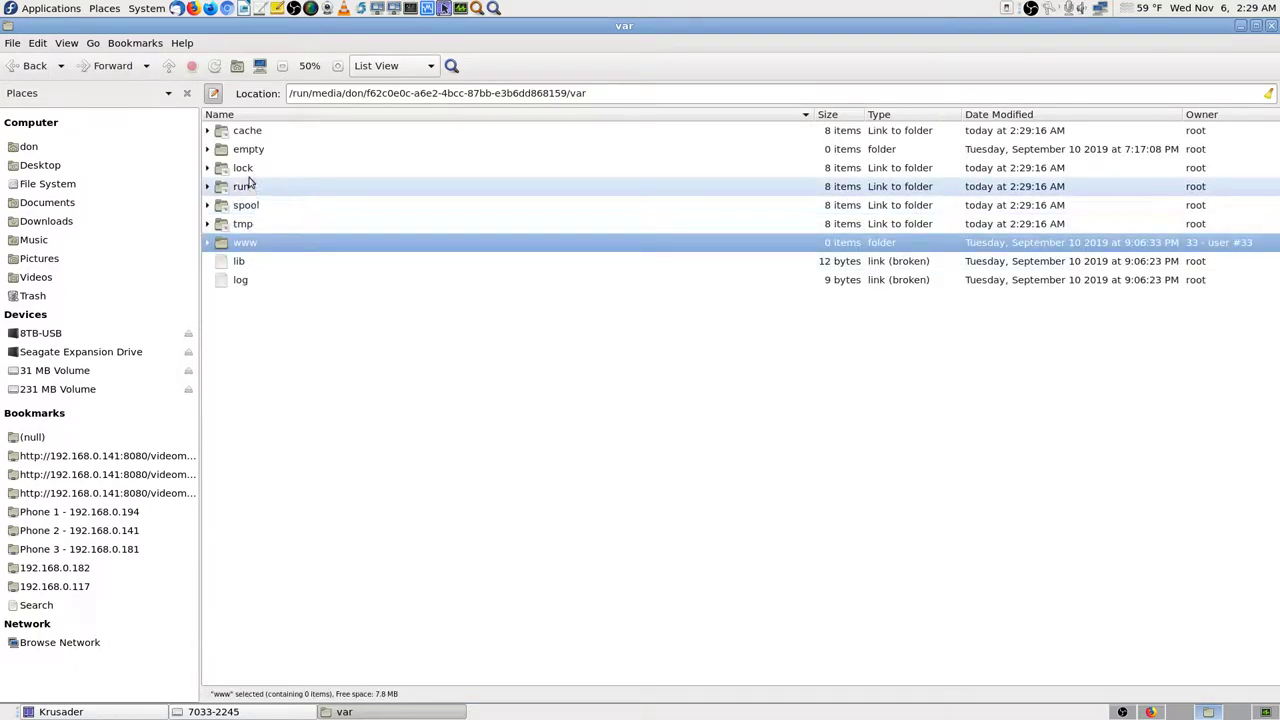
left_click(32, 66)
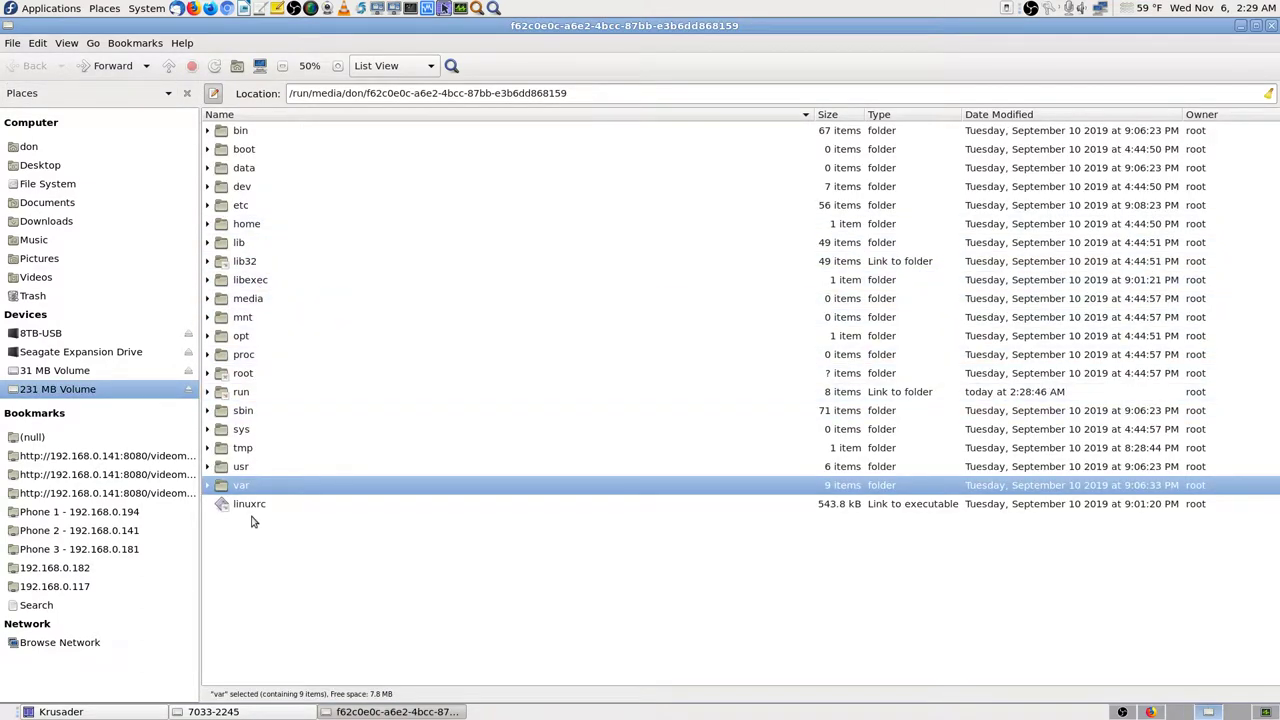
Step: Close both Caja windows and reactivate Krusader's right panel
left_click(1272, 26)
left_click(1272, 26)
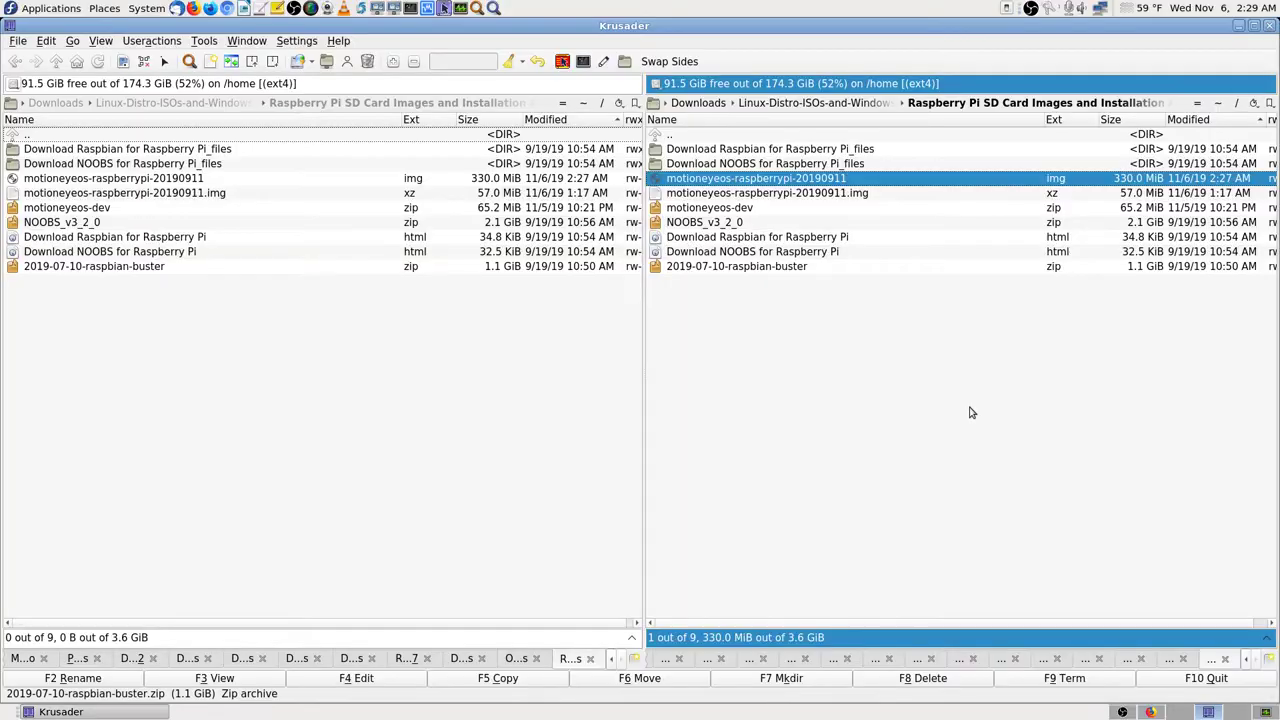
left_click(535, 429)
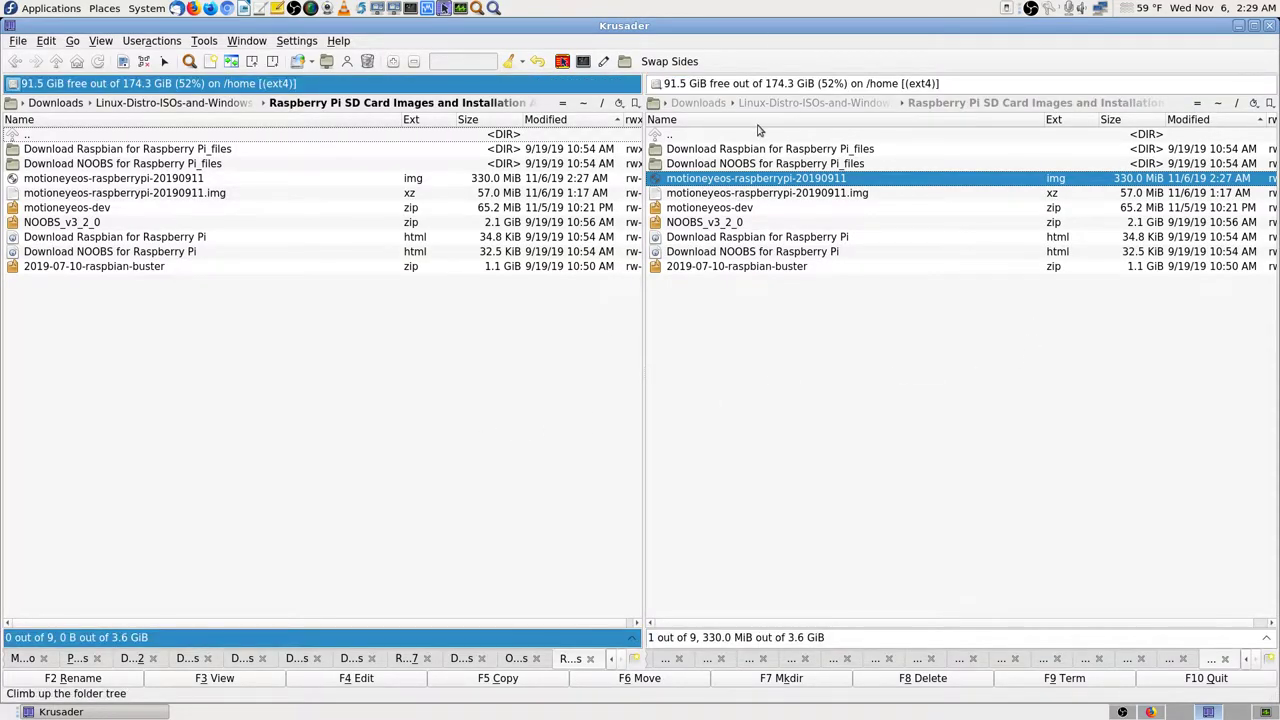
left_click(748, 137)
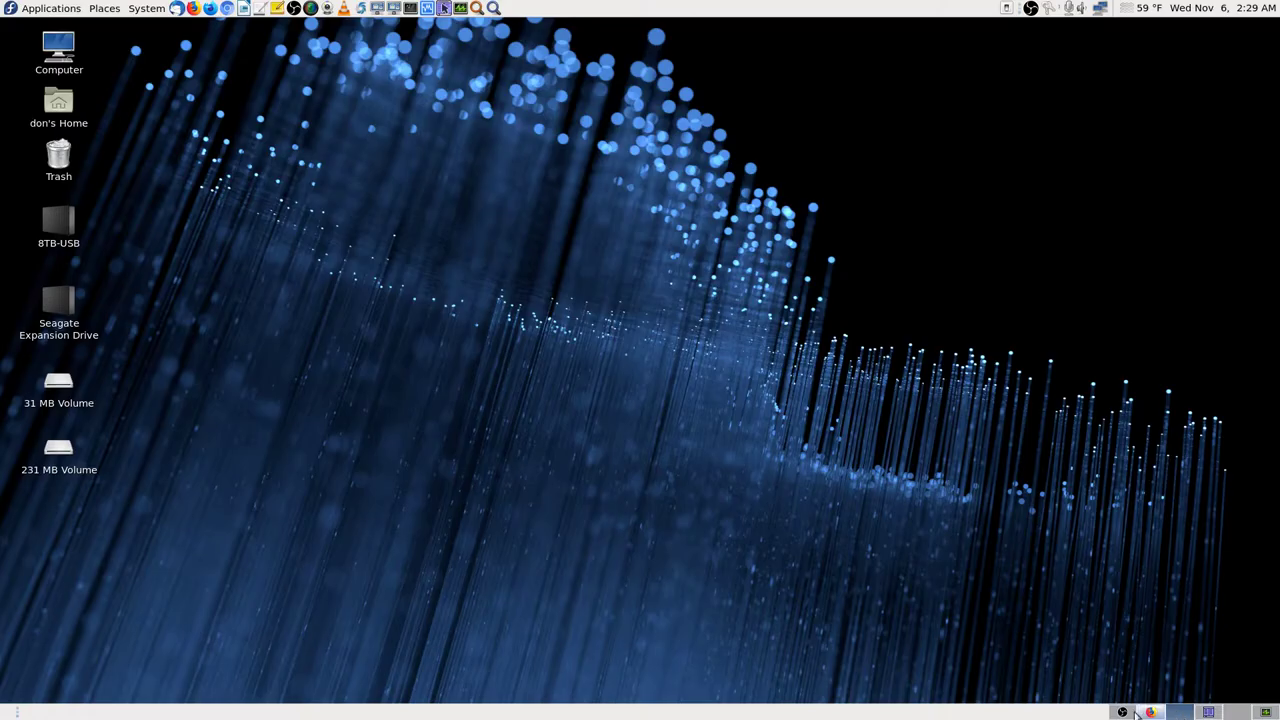
Step: Unmount the 31 MB and 231 MB volumes from the empty desktop, then return to Krusader
left_click(1180, 711)
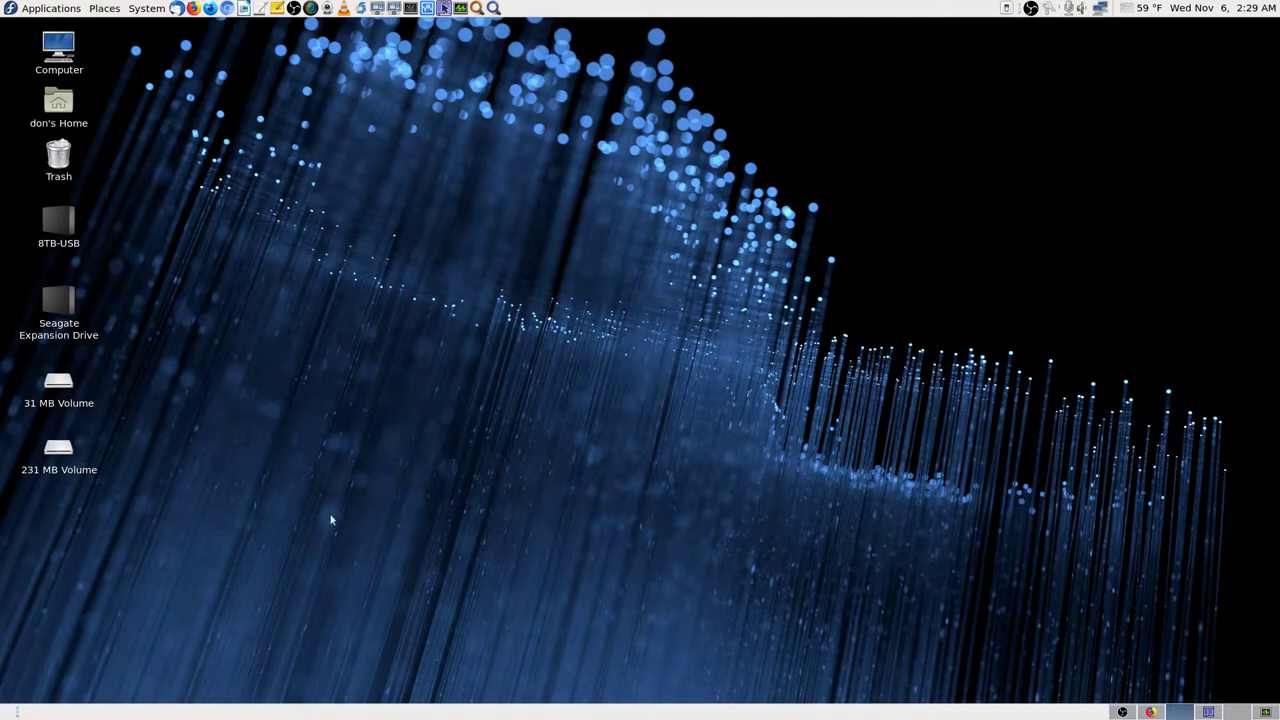
right_click(58, 386)
left_click(90, 351)
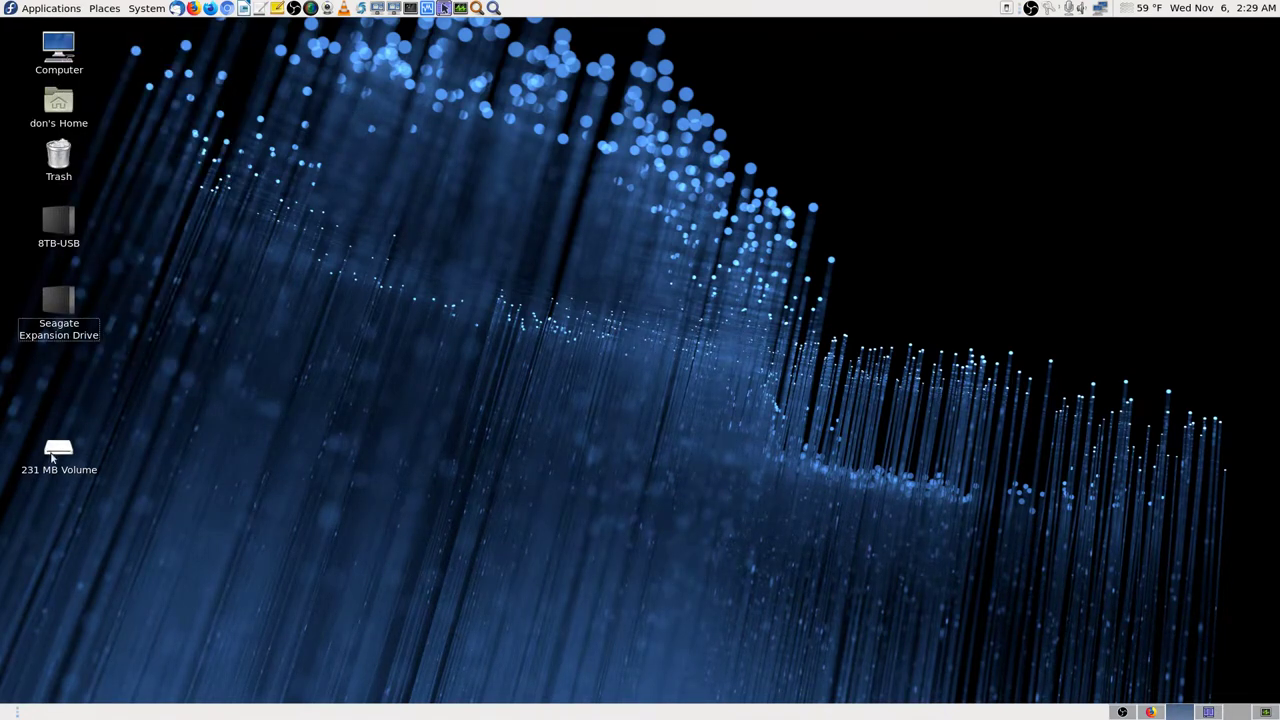
right_click(50, 457)
left_click(118, 488)
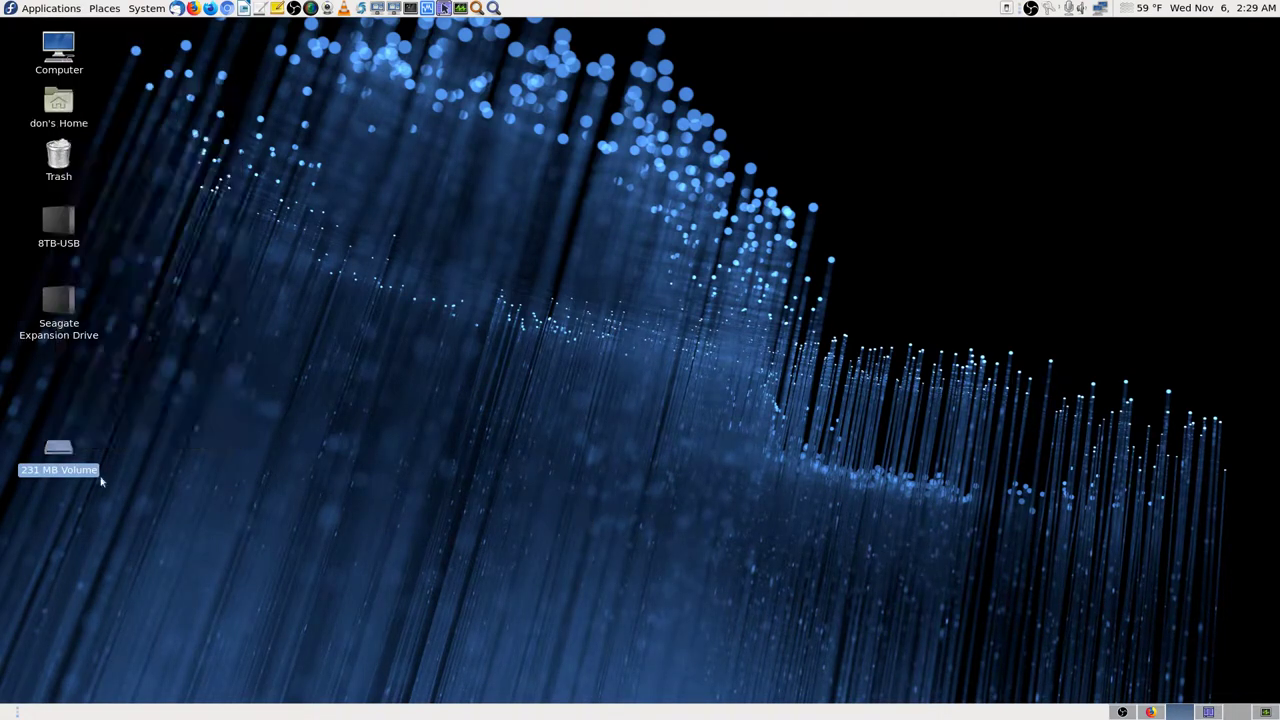
right_click(50, 455)
left_click(143, 420)
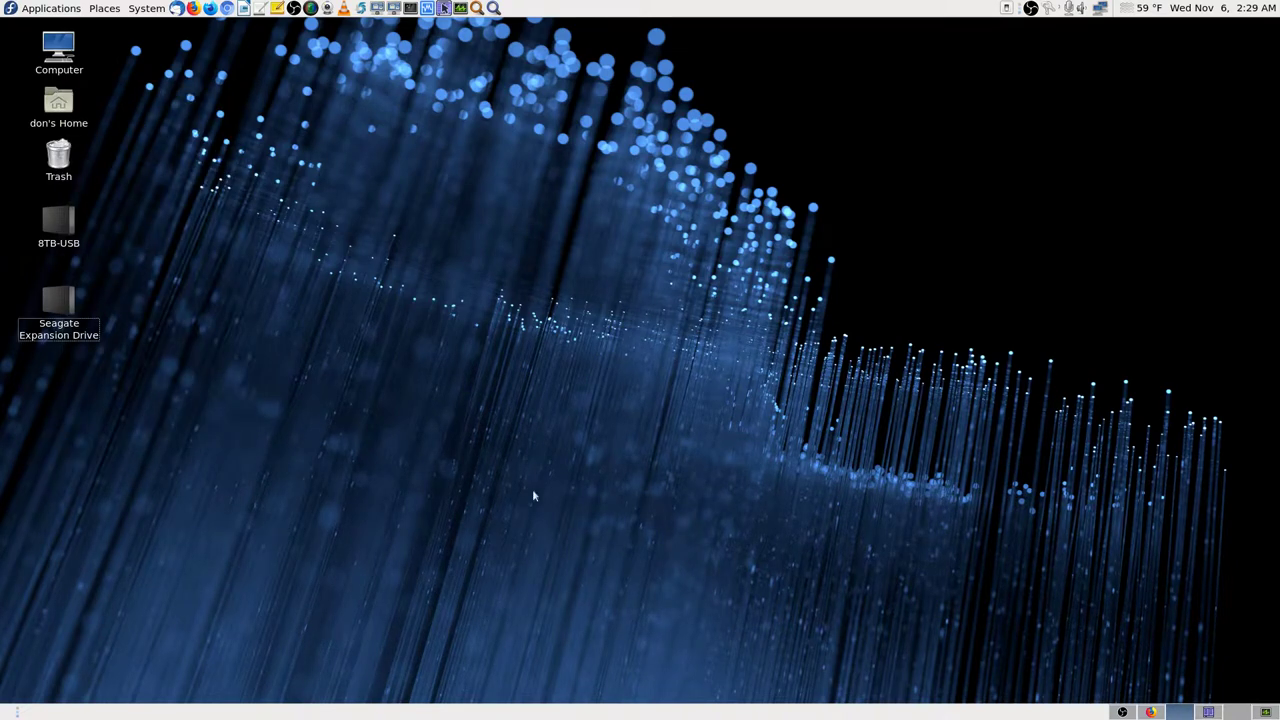
left_click(663, 384)
left_click(1208, 712)
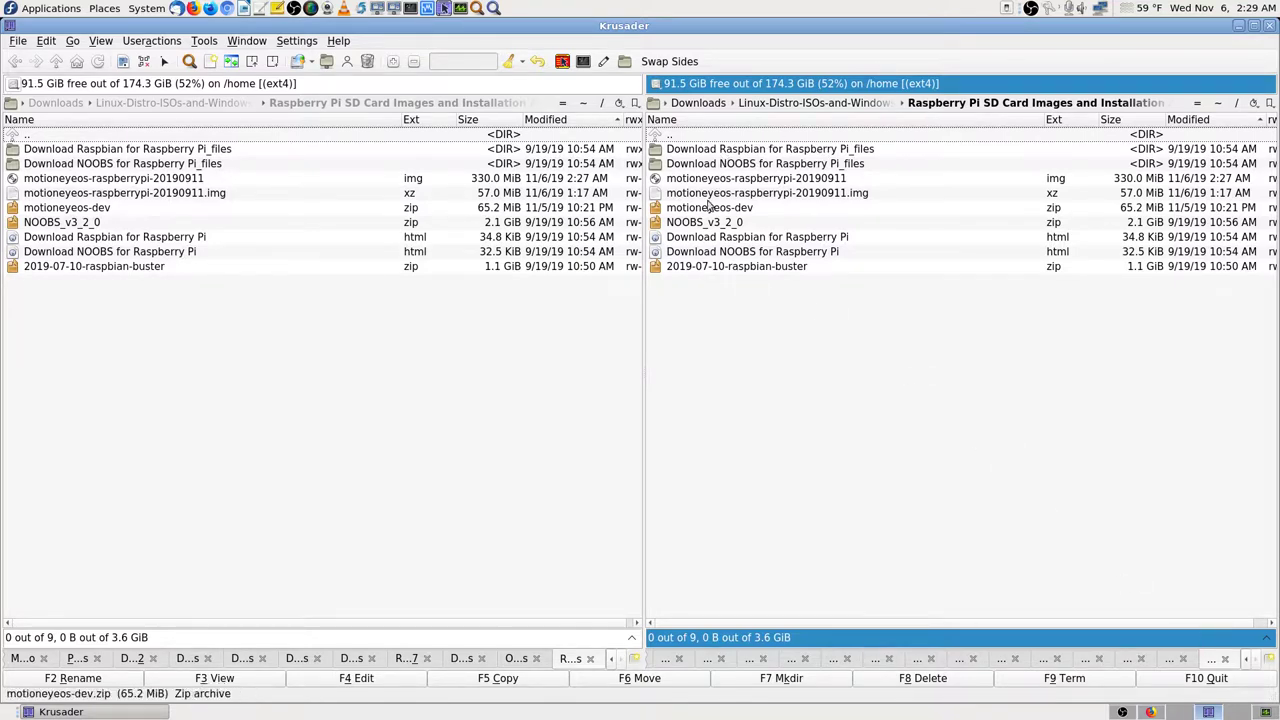
Step: List the home Videos folder in Krusader's right panel via quick search 'vid', then go to Workspace 2
left_click(1217, 104)
type("vid")
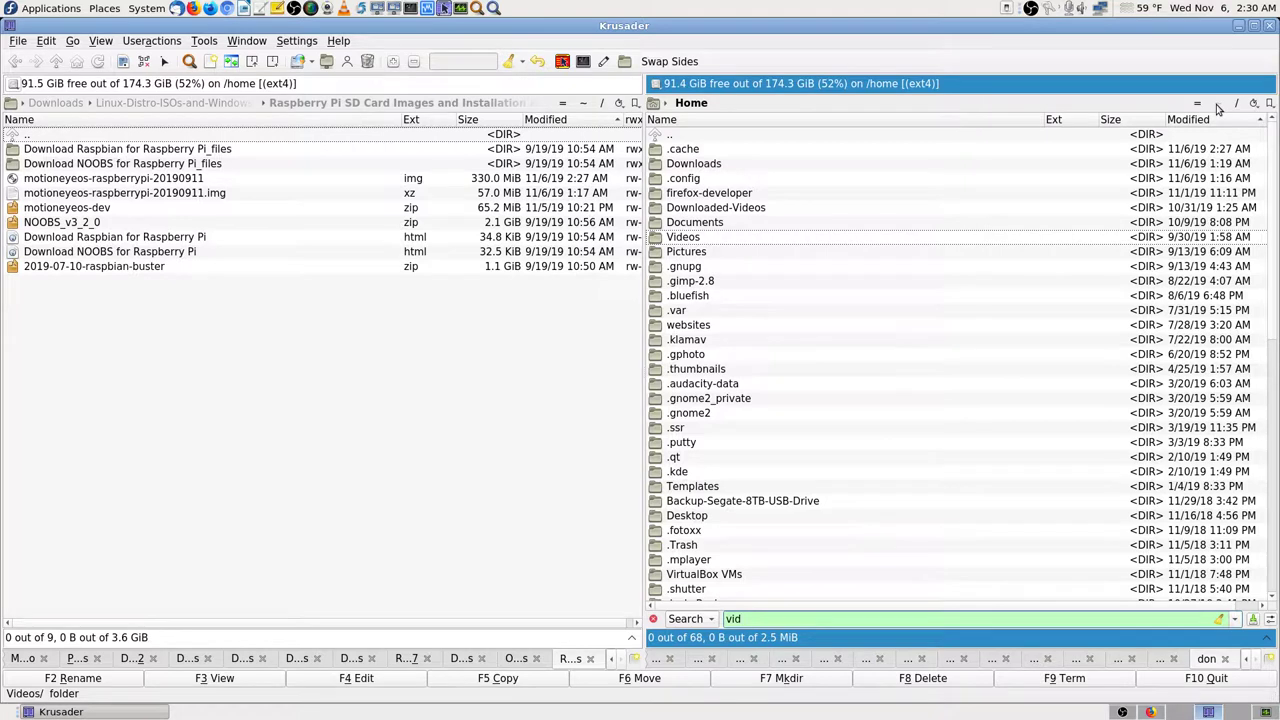
key("Return")
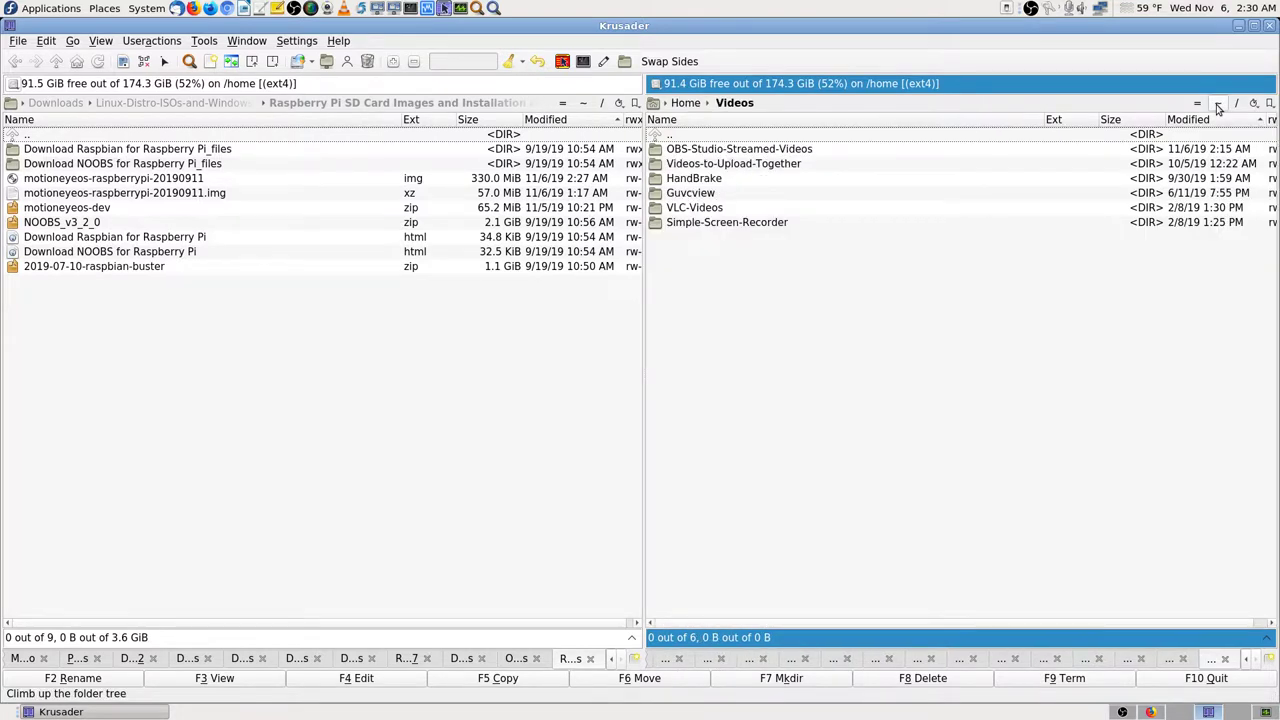
left_click(194, 352)
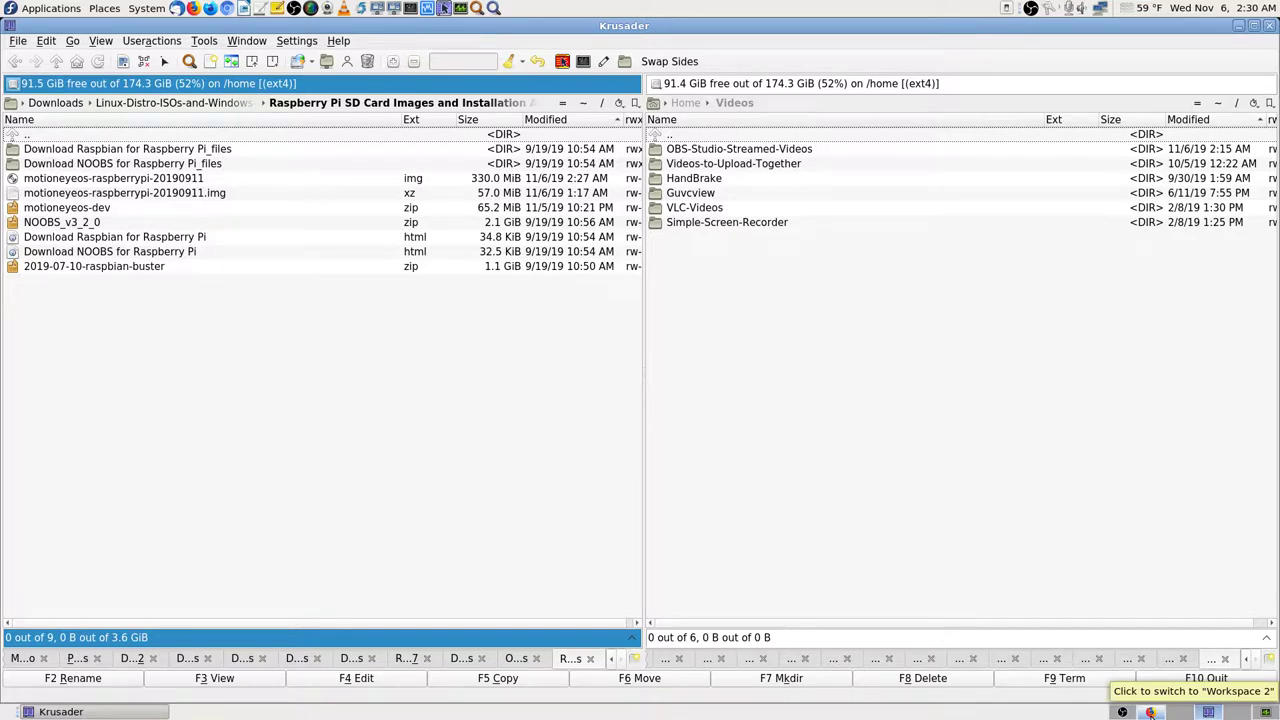
left_click(1150, 712)
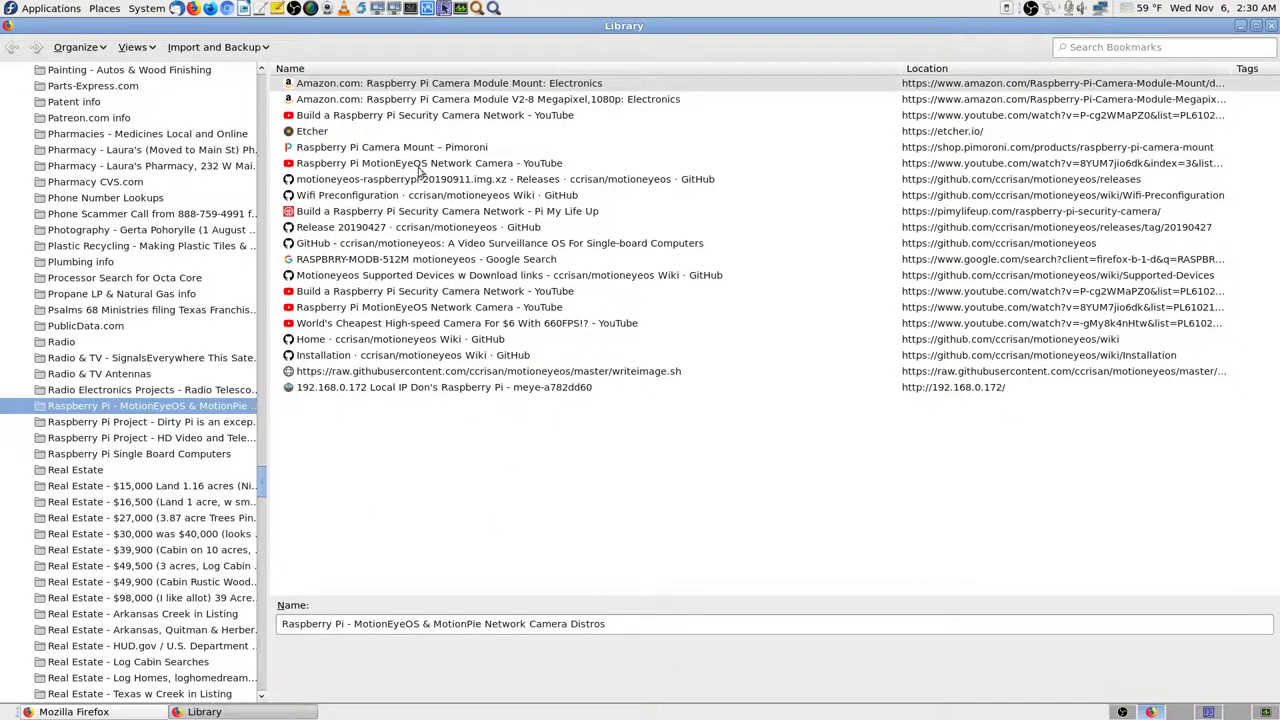
Step: Open the Installation wiki bookmark in a new Firefox tab and close the blank tab
left_click(437, 356)
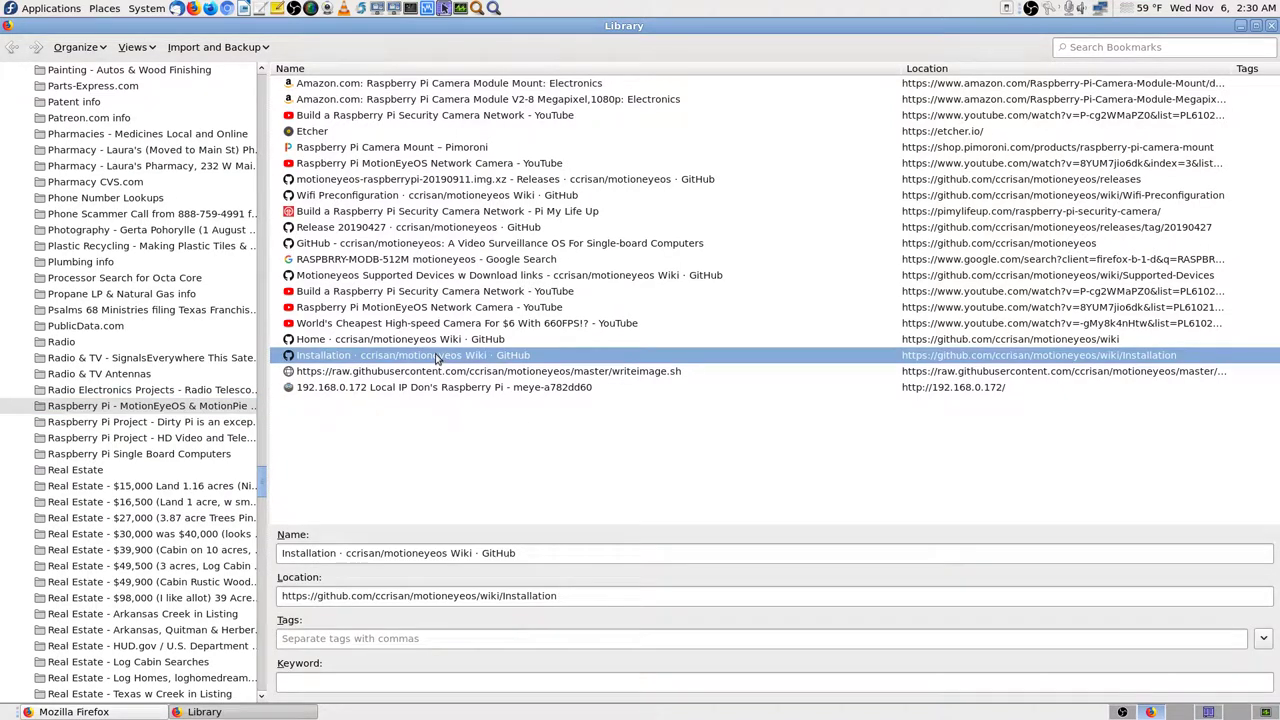
right_click(437, 356)
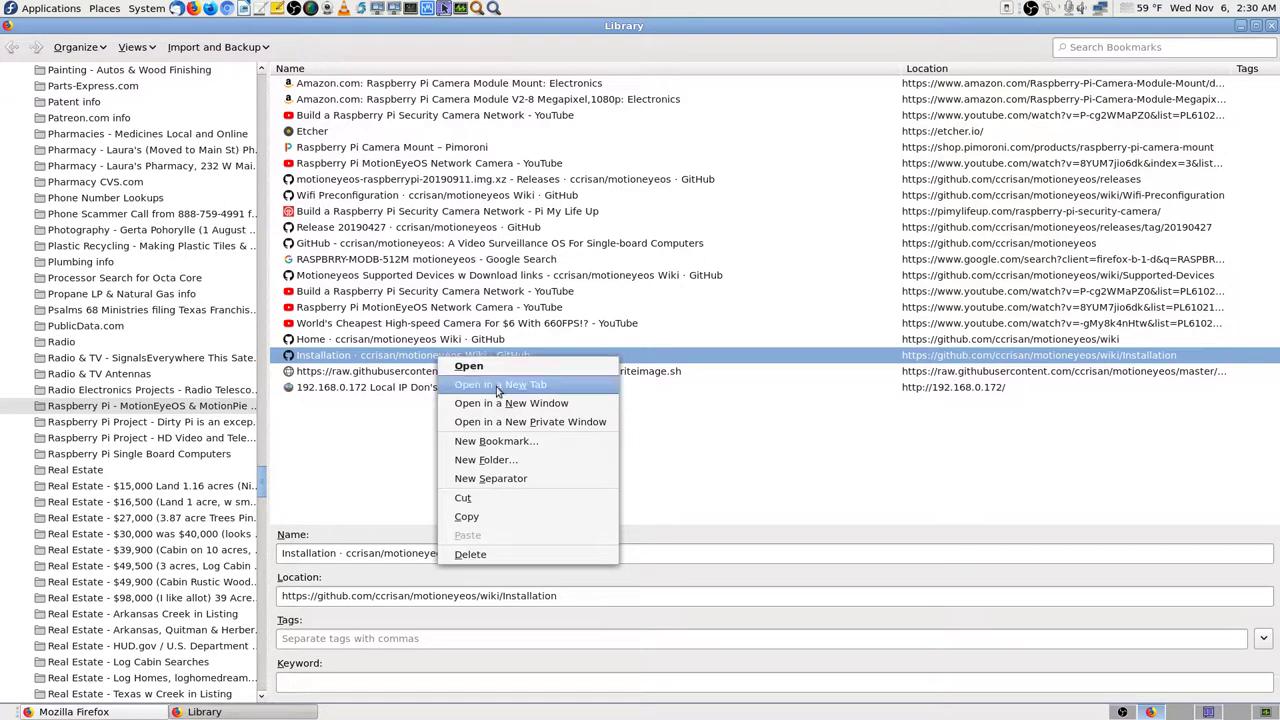
left_click(470, 381)
left_click(287, 65)
scroll(168, 405, "down", 3)
scroll(175, 411, "down", 5)
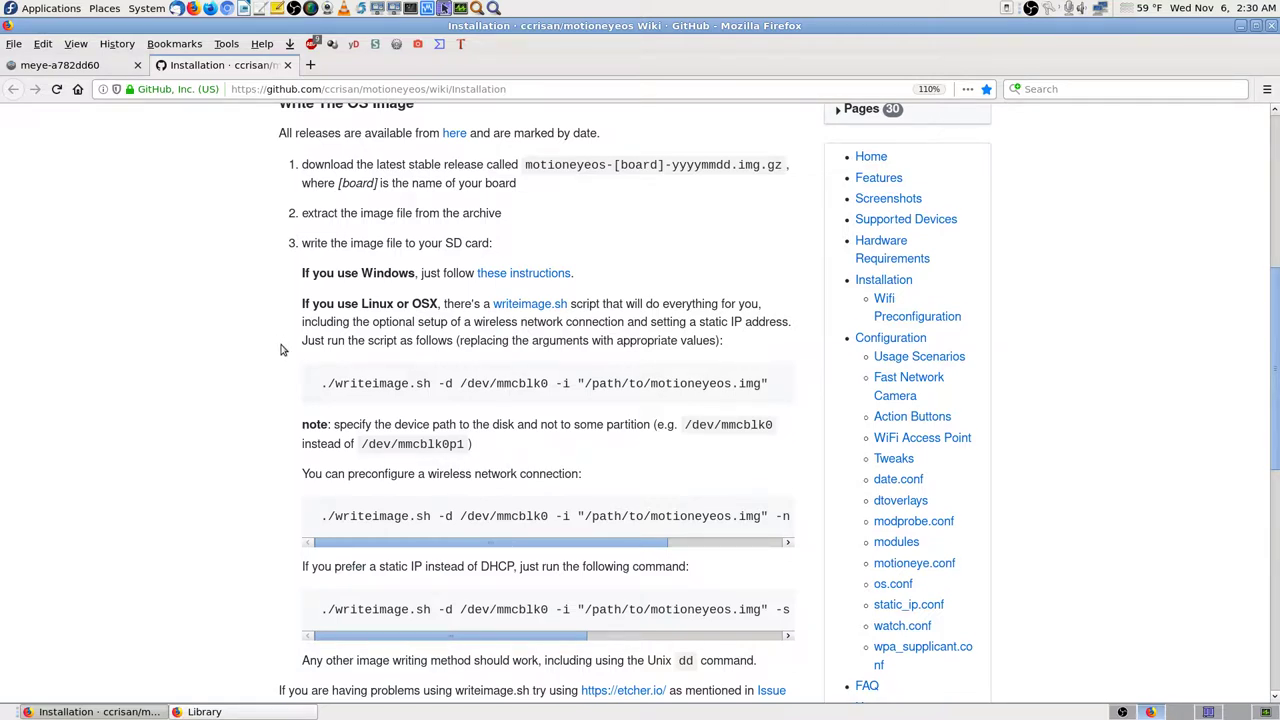
Step: Scroll to the Write The OS Image section and highlight the start of the writeimage.sh command
scroll(282, 349, "down", 2)
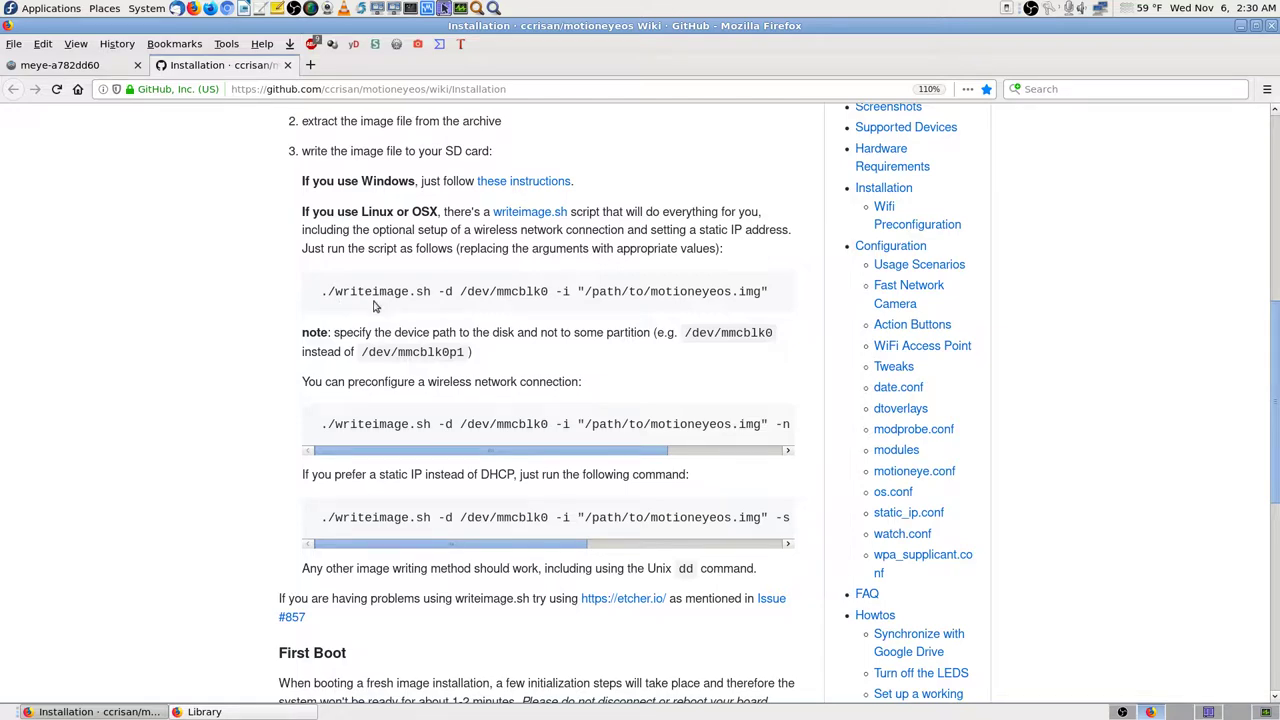
scroll(283, 302, "up", 5)
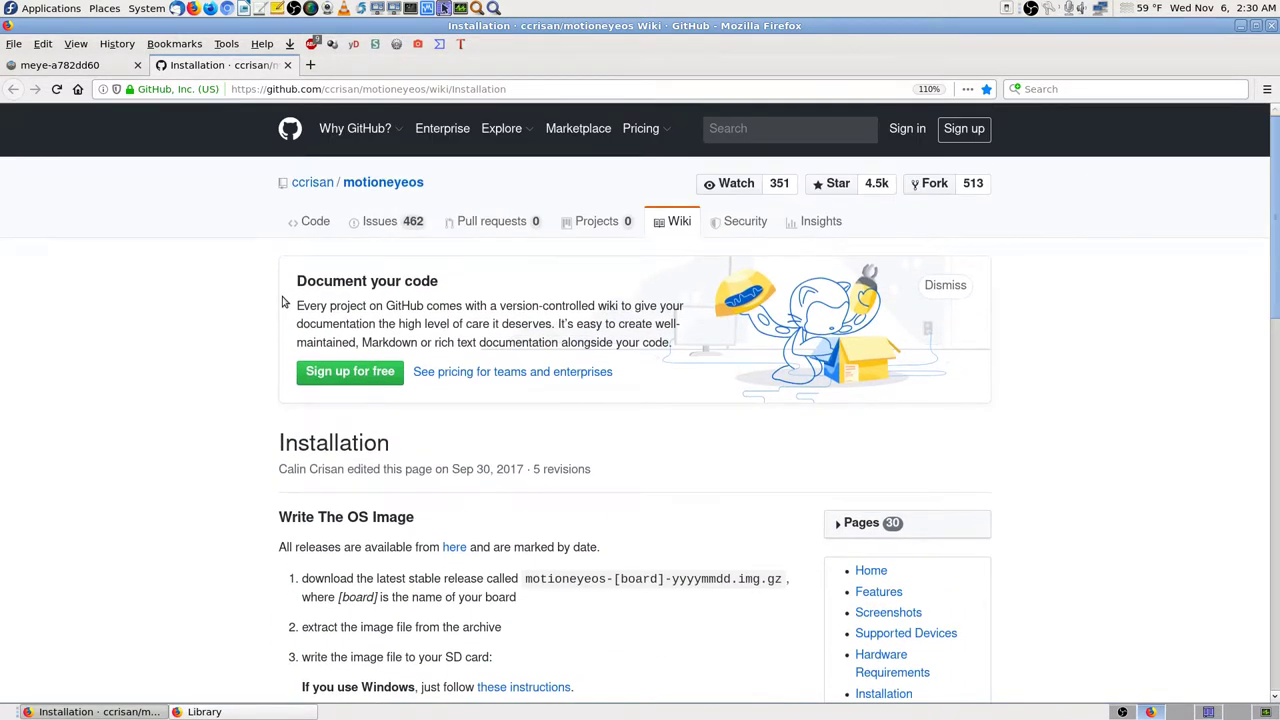
scroll(283, 302, "down", 3)
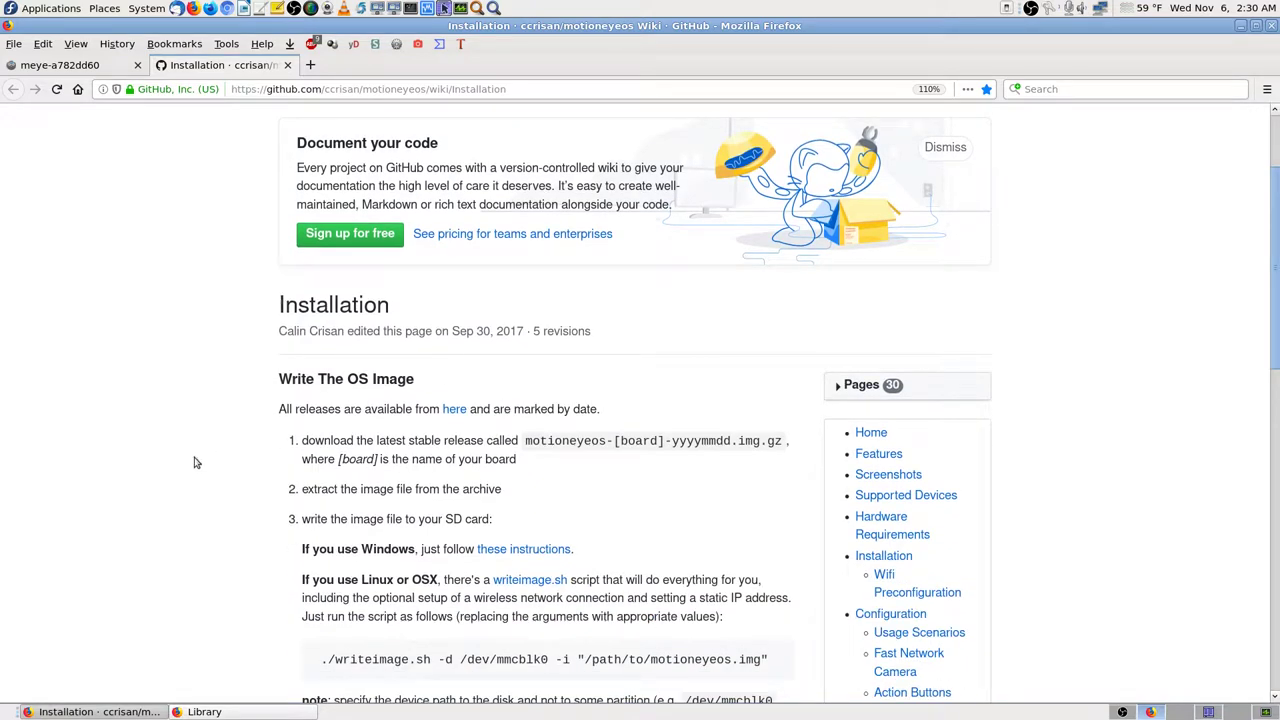
scroll(199, 458, "down", 6)
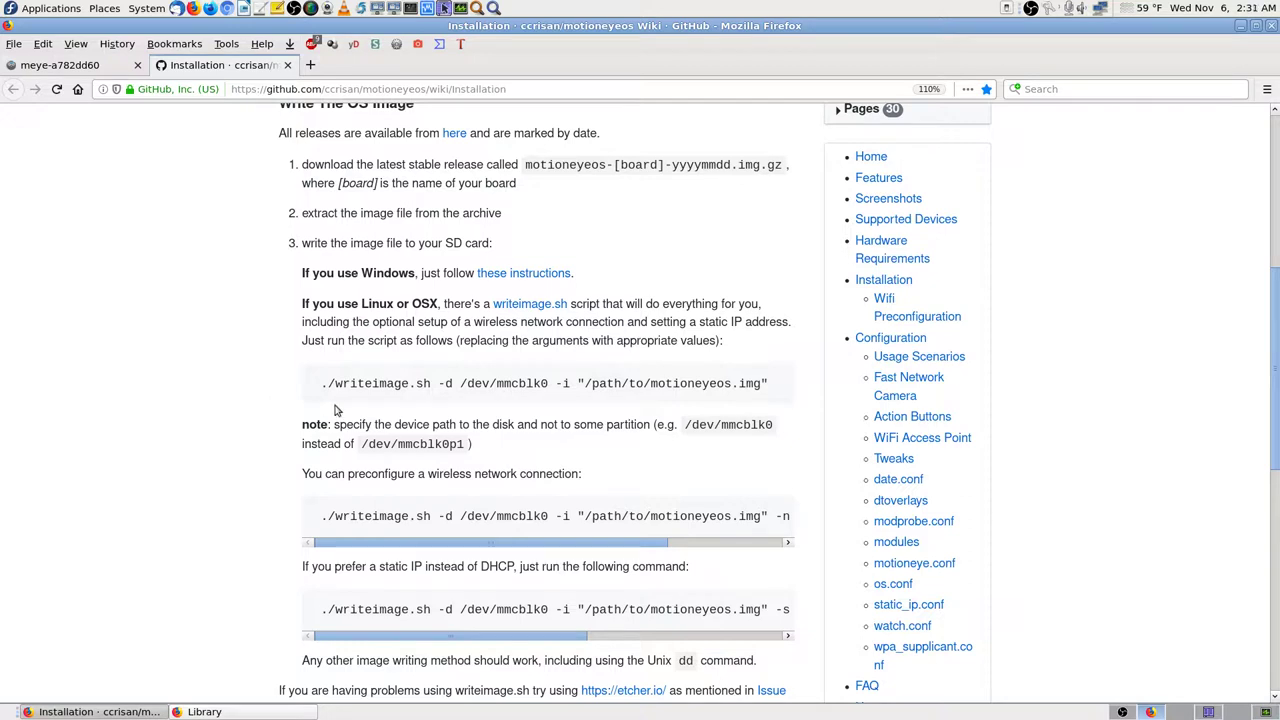
left_click_drag(318, 386, 455, 383)
Step: Look at the motioneyeos-raspberrypi-20190911 image in Krusader, then go back to the wiki
left_click(281, 413)
left_click(1220, 712)
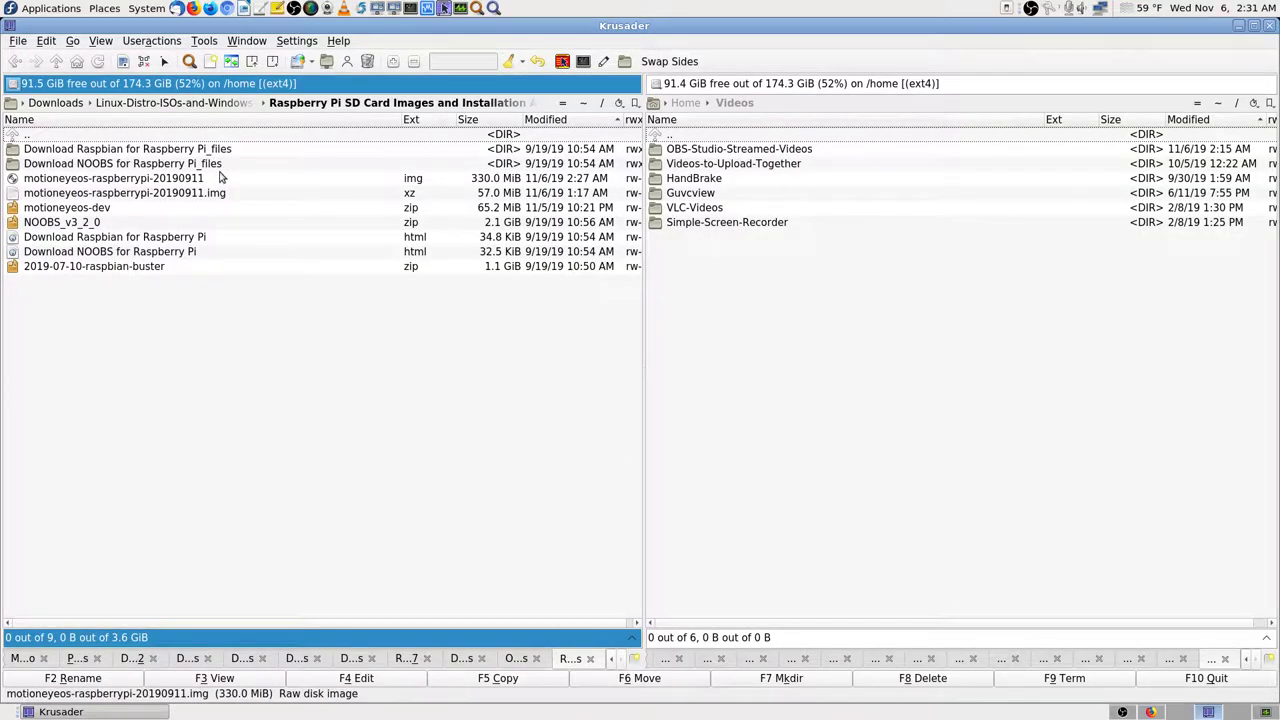
left_click(190, 178)
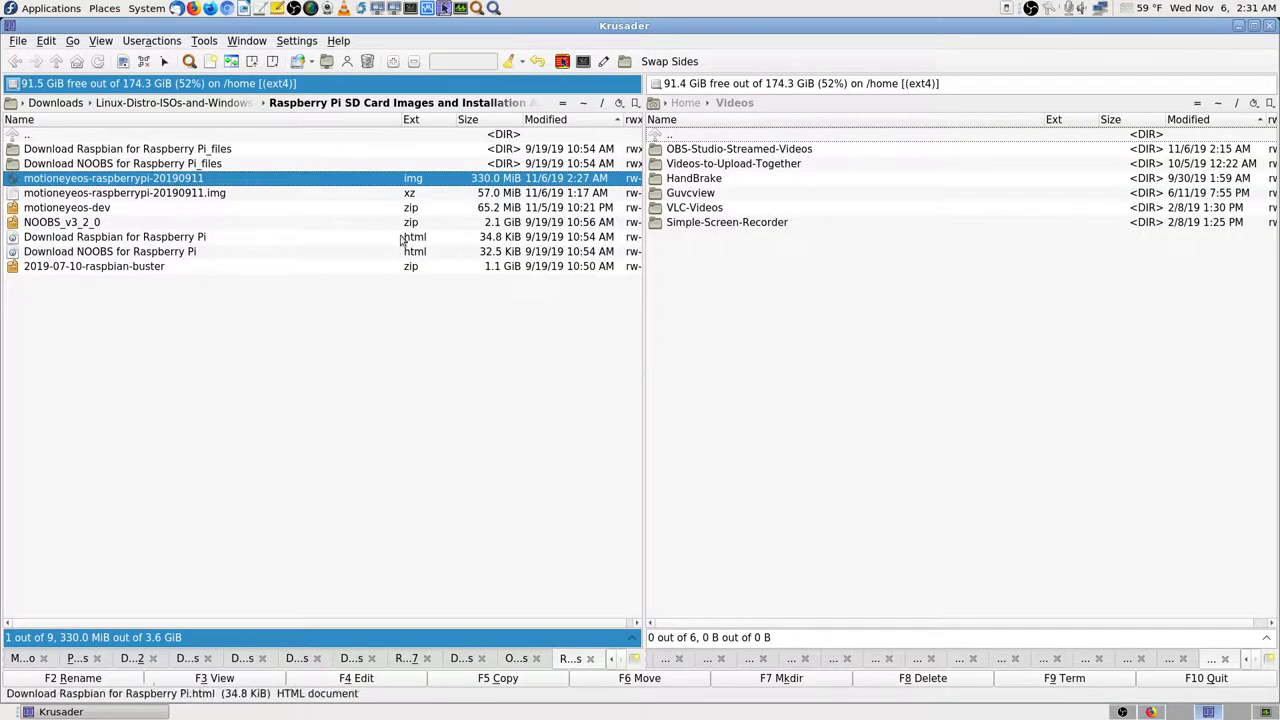
left_click(371, 137)
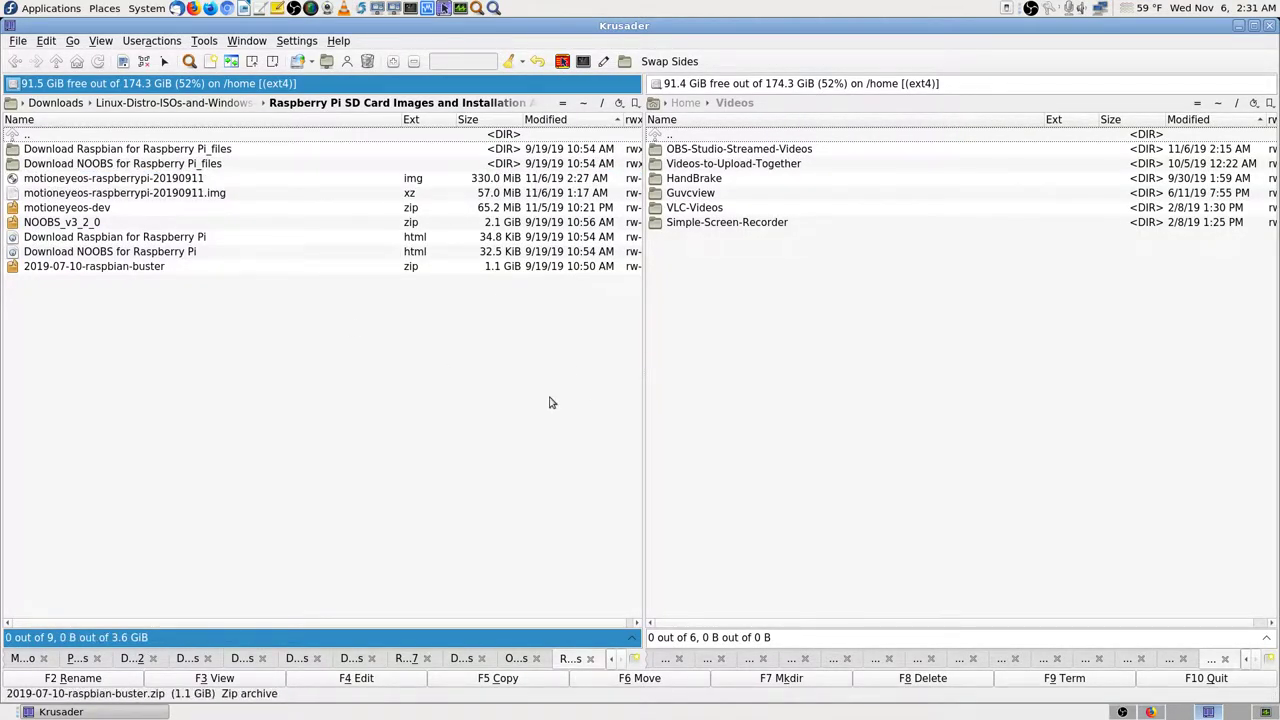
left_click(1150, 712)
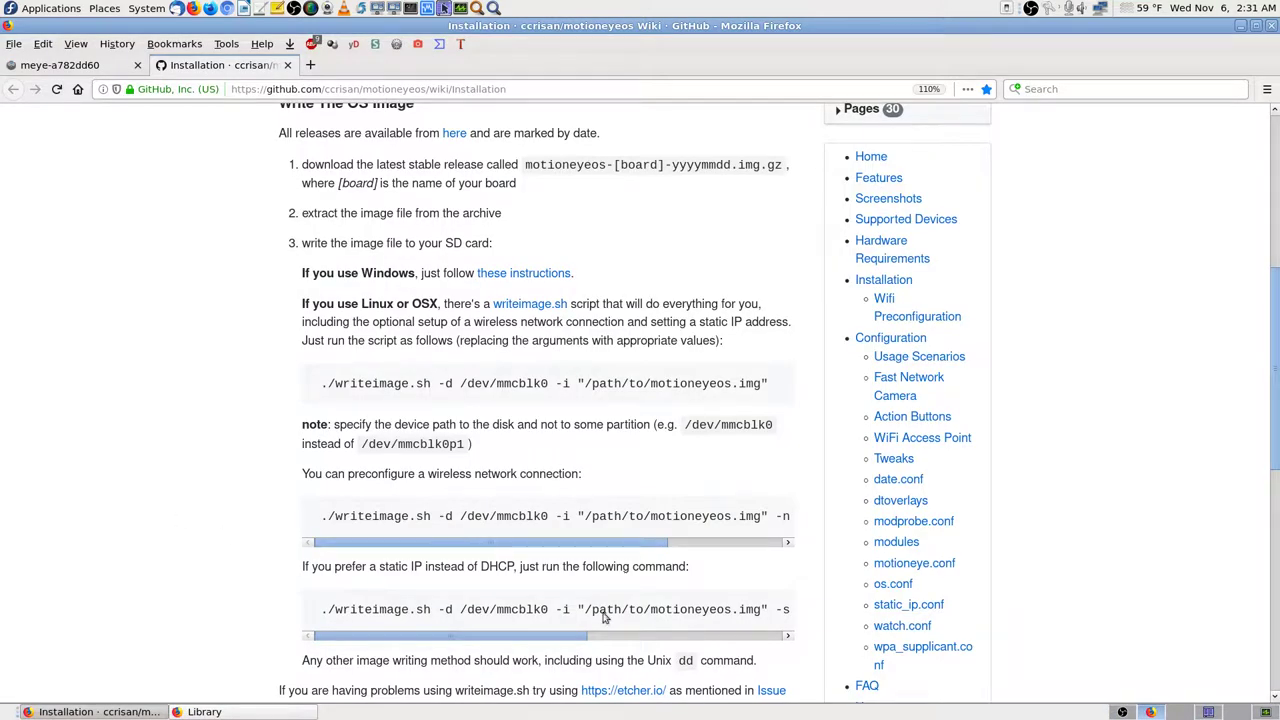
Step: Inspect the motioneyeos-dev archive in Krusader, then return to the Installation wiki
left_click(1209, 712)
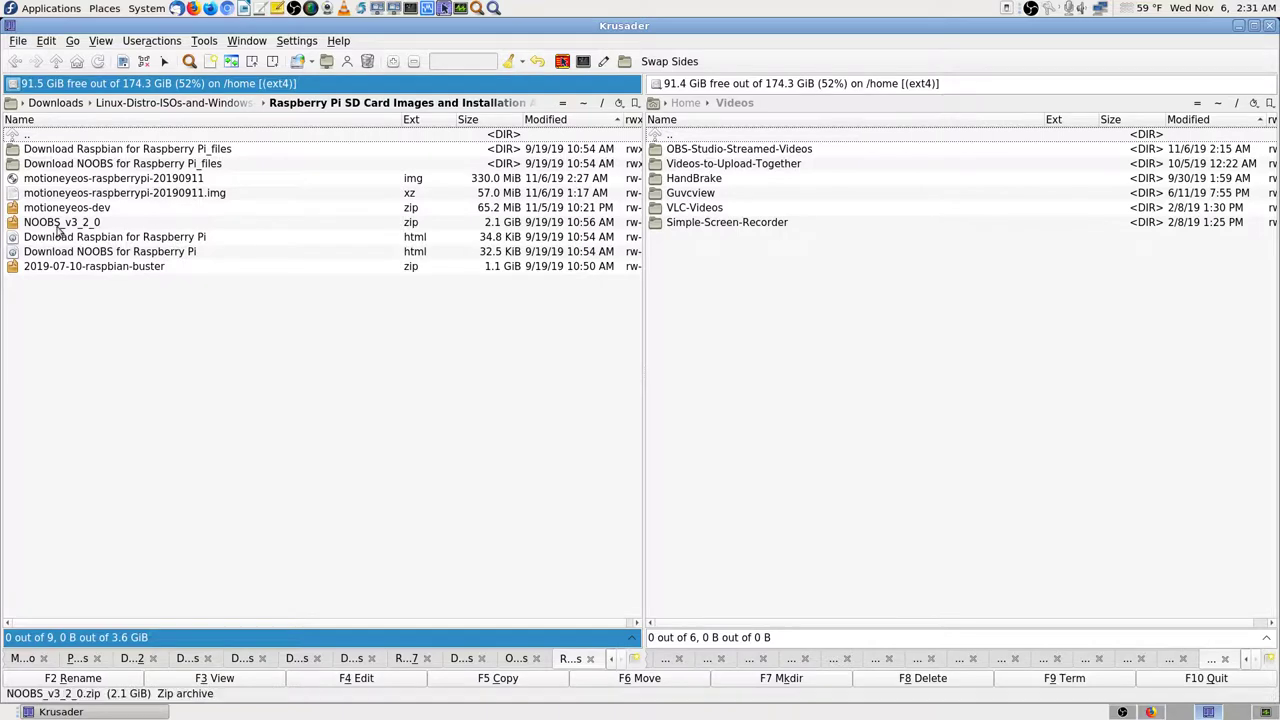
left_click(90, 210)
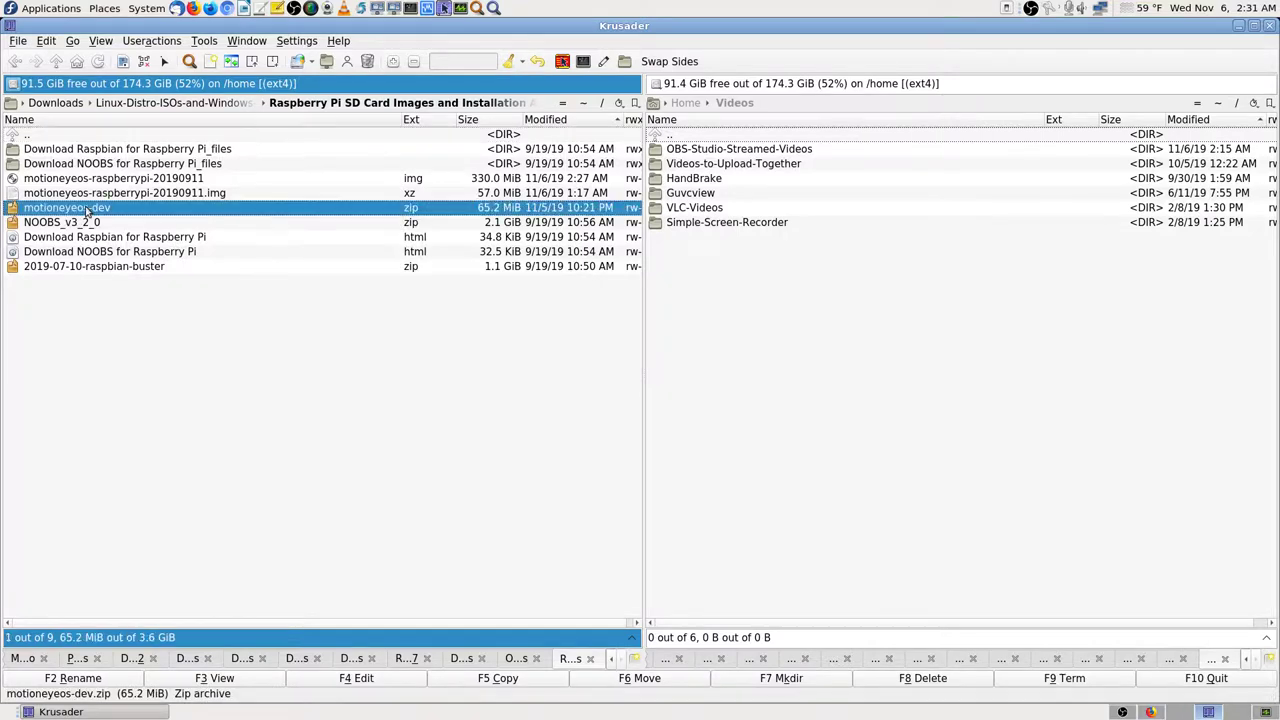
left_click(148, 134)
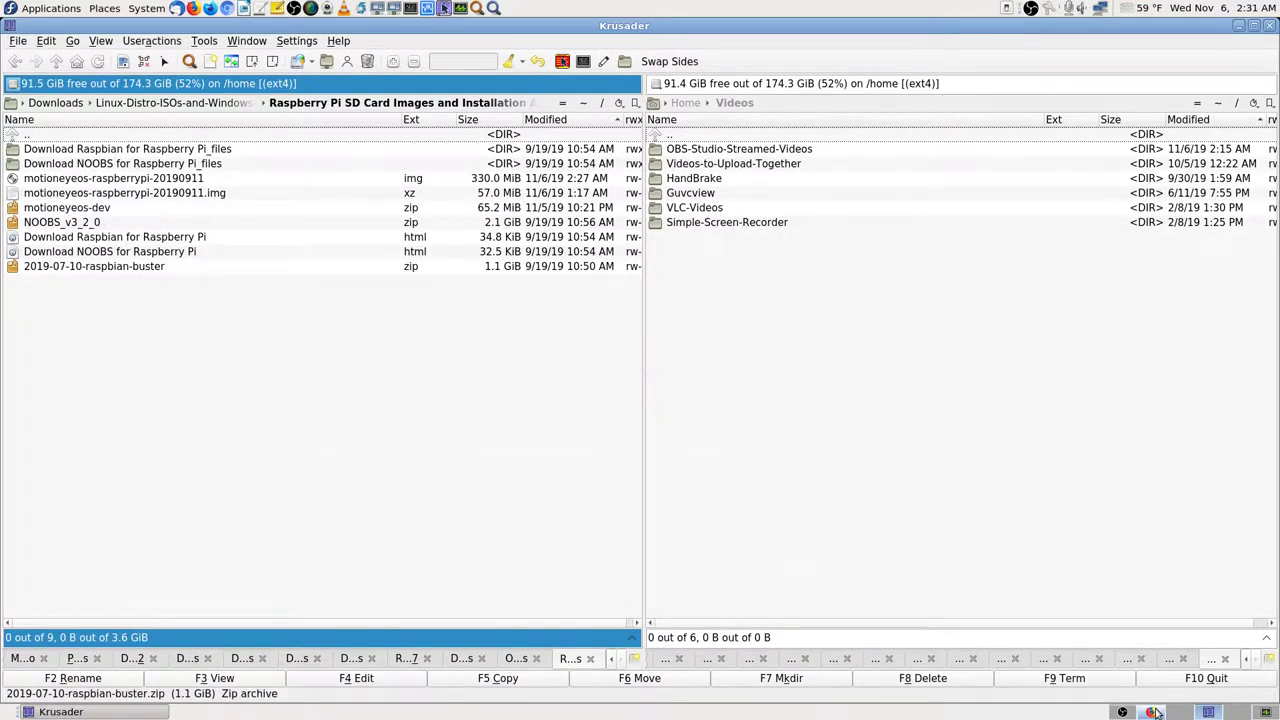
left_click(1152, 712)
scroll(252, 478, "down", 2)
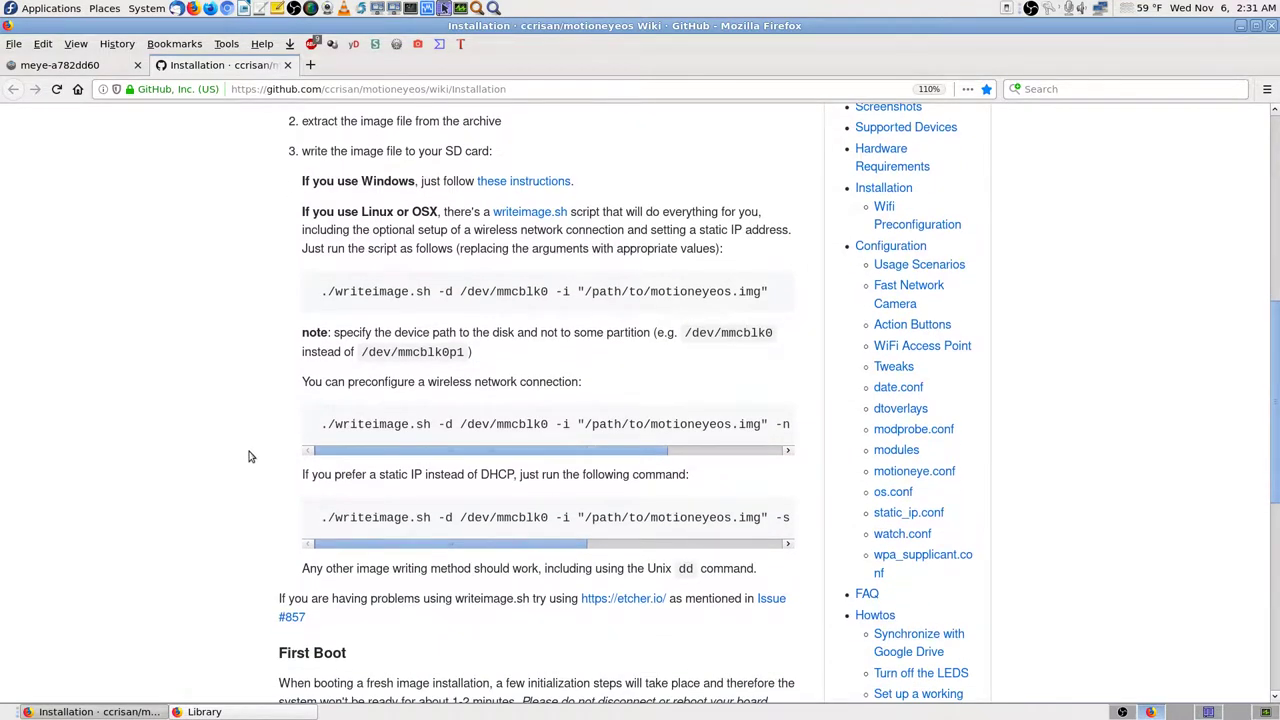
scroll(250, 460, "down", 3)
scroll(257, 452, "up", 4)
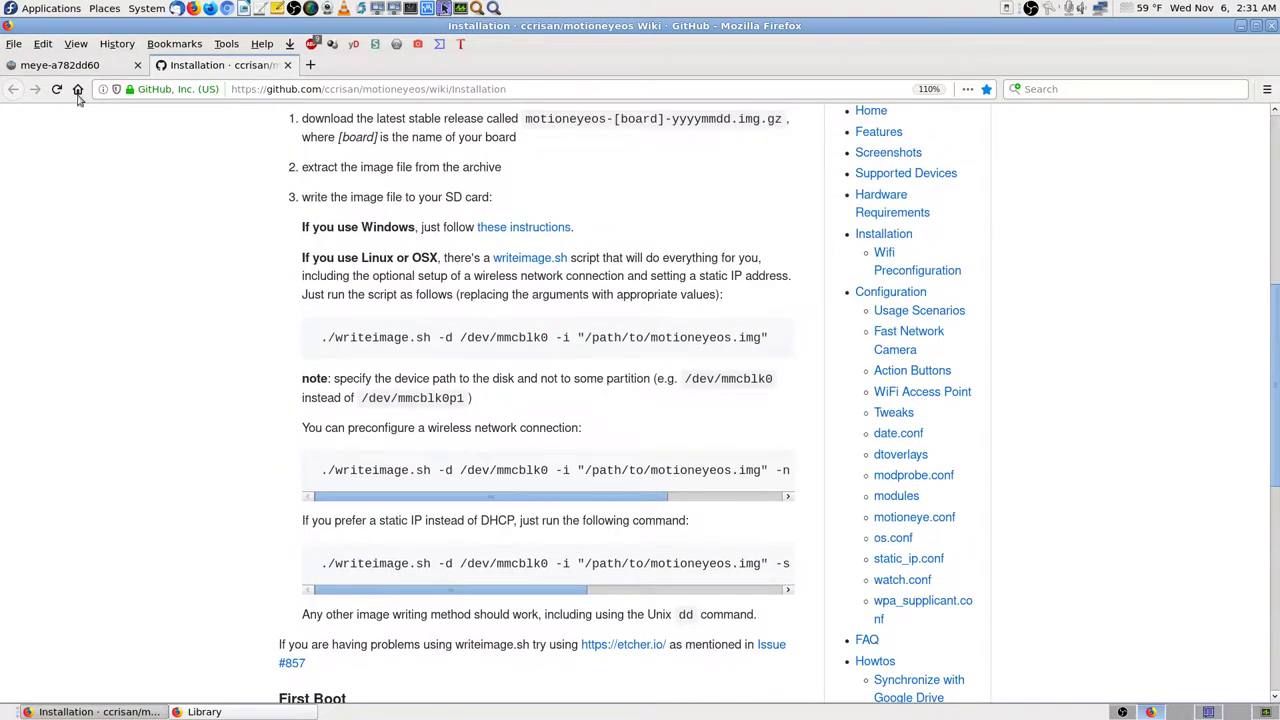
left_click(56, 66)
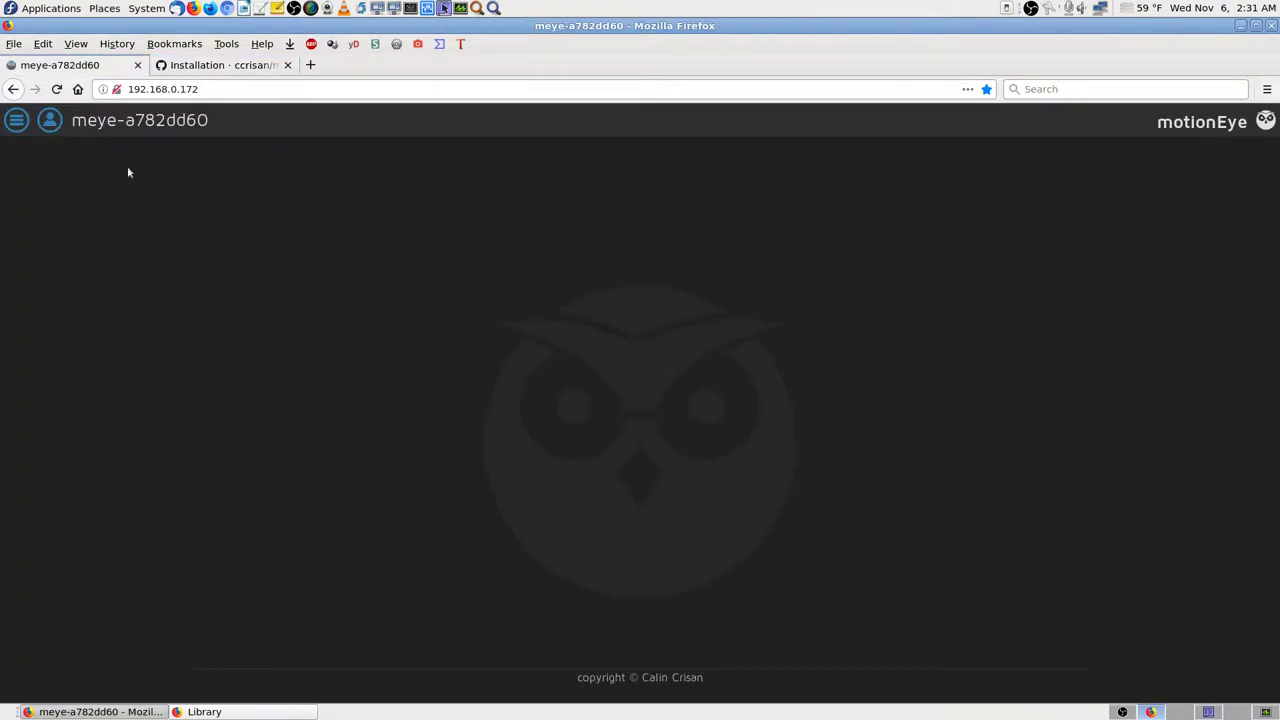
left_click(218, 66)
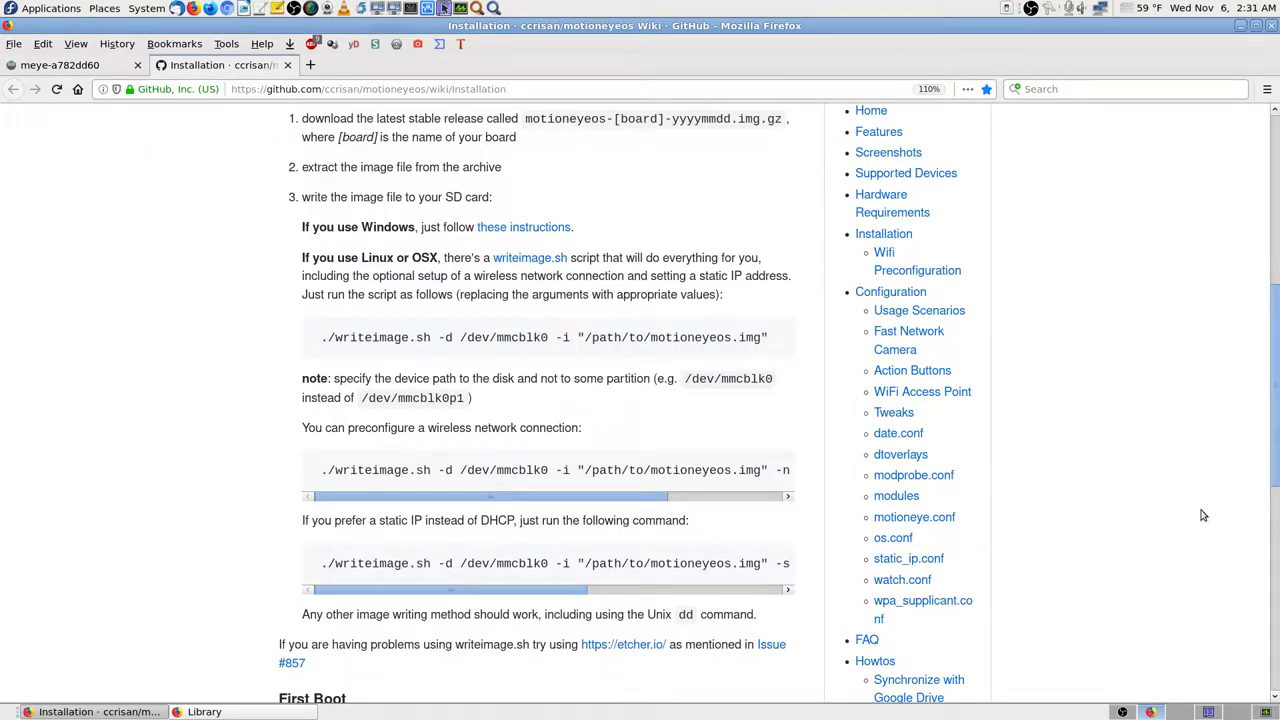
left_click(312, 716)
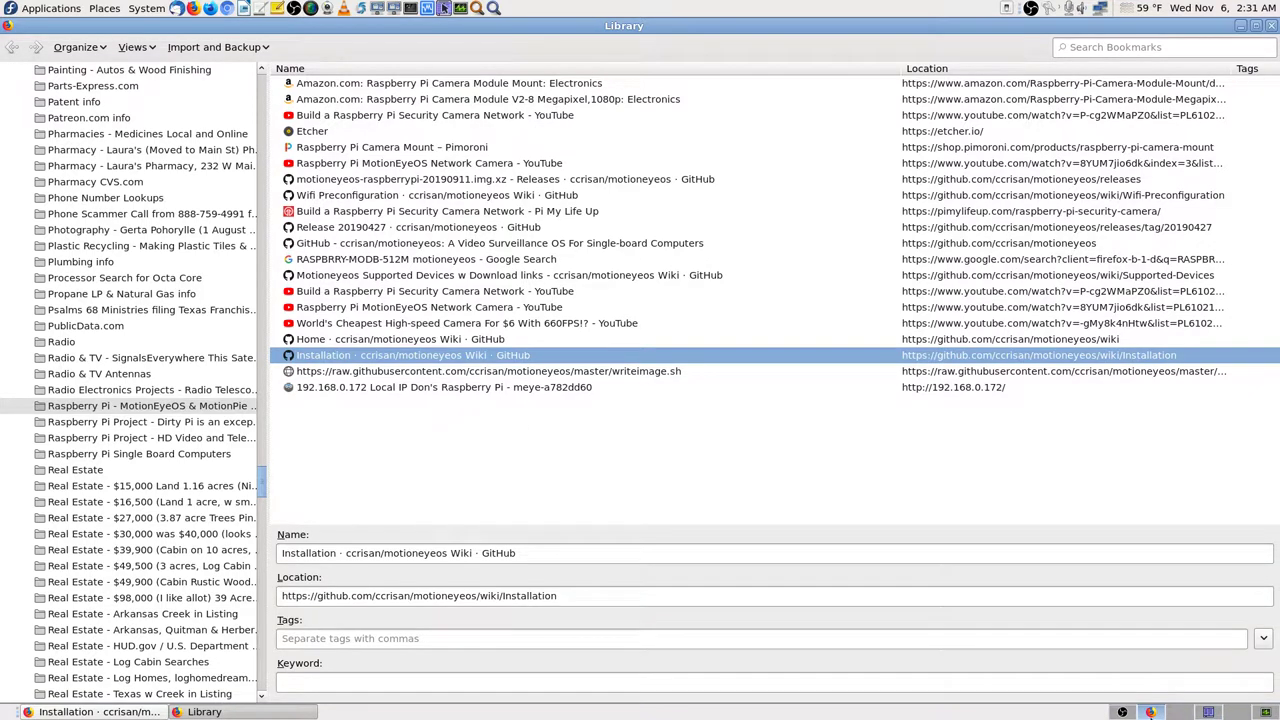
left_click(1208, 711)
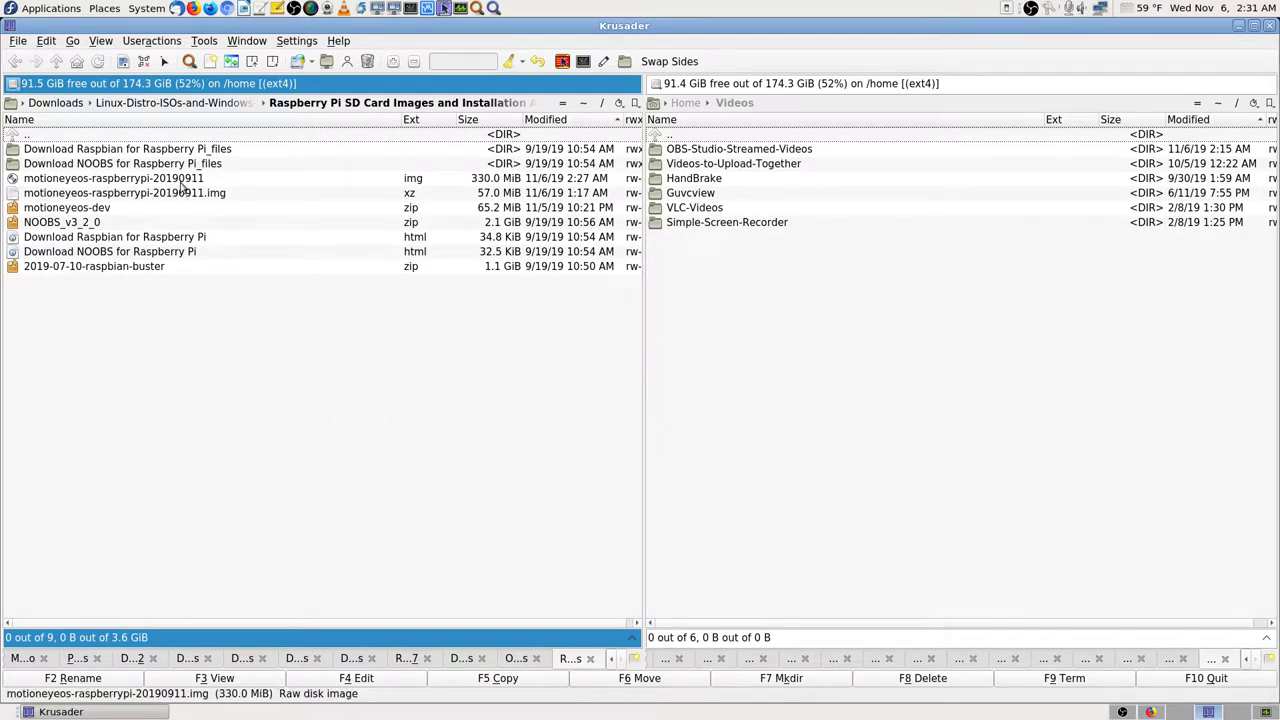
left_click(1150, 711)
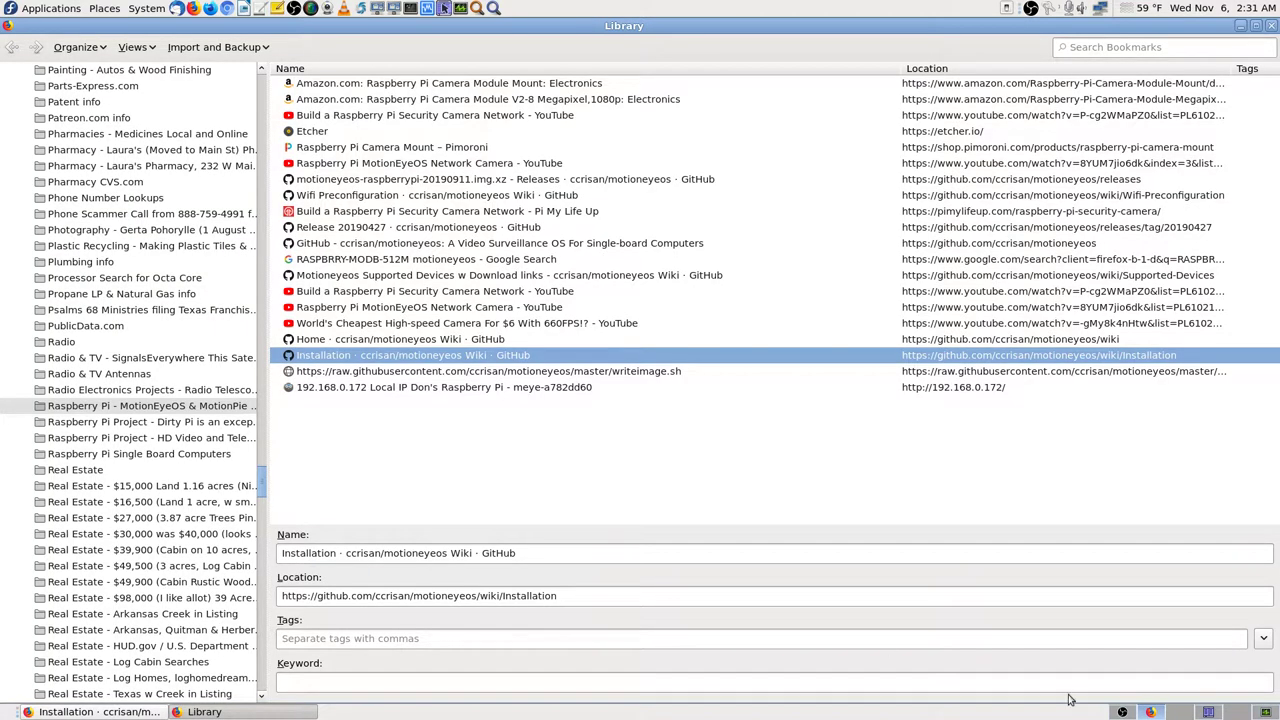
left_click(95, 711)
scroll(268, 431, "down", 6)
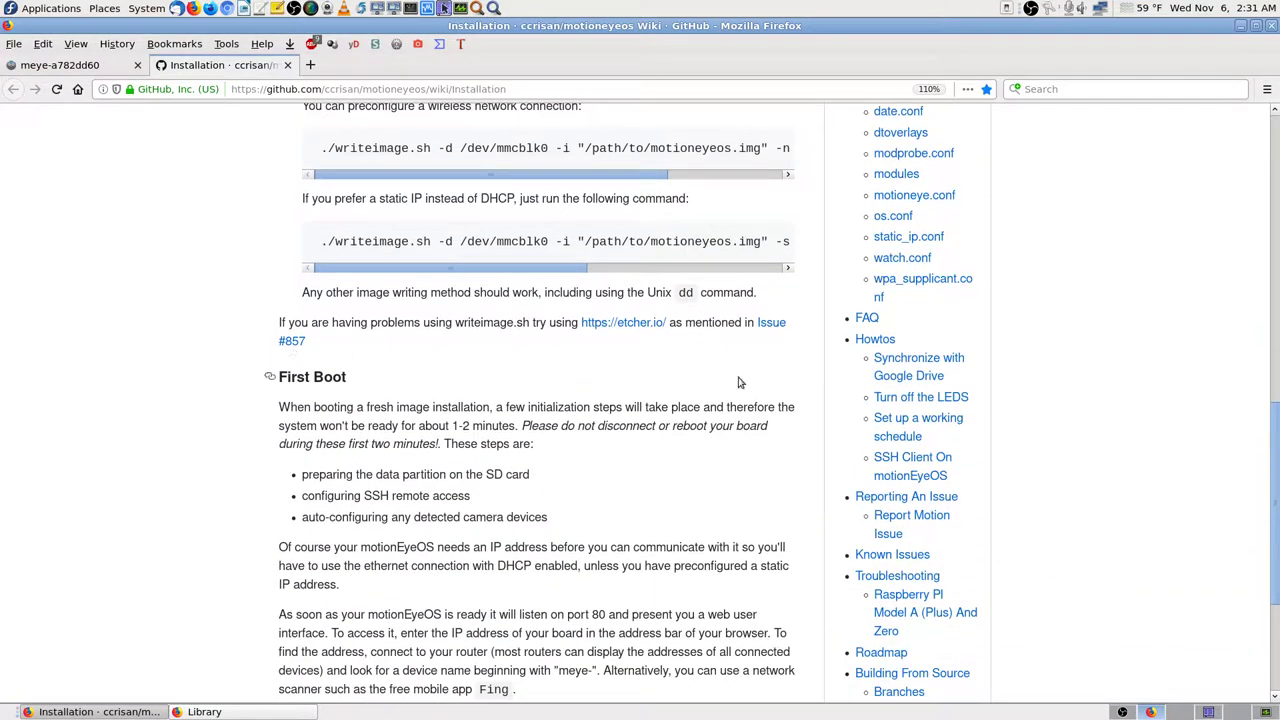
scroll(257, 288, "up", 3)
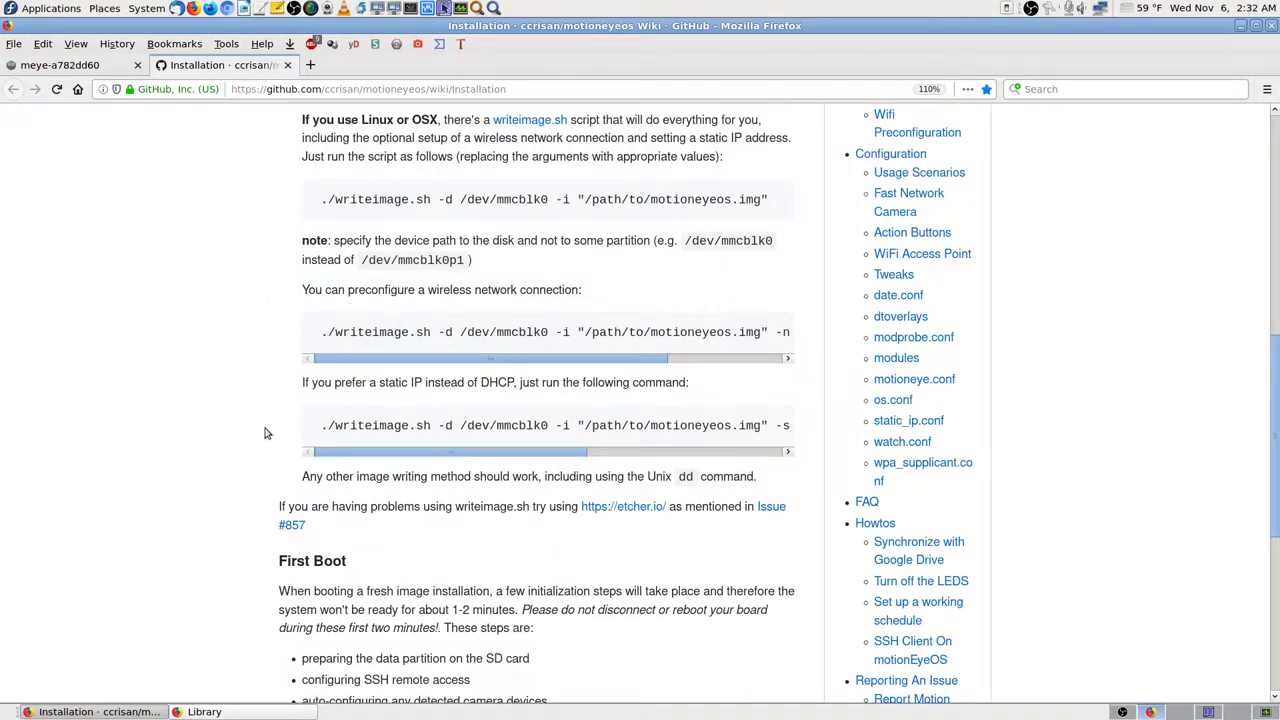
left_click_drag(301, 476, 775, 490)
left_click(186, 519)
scroll(185, 518, "down", 3)
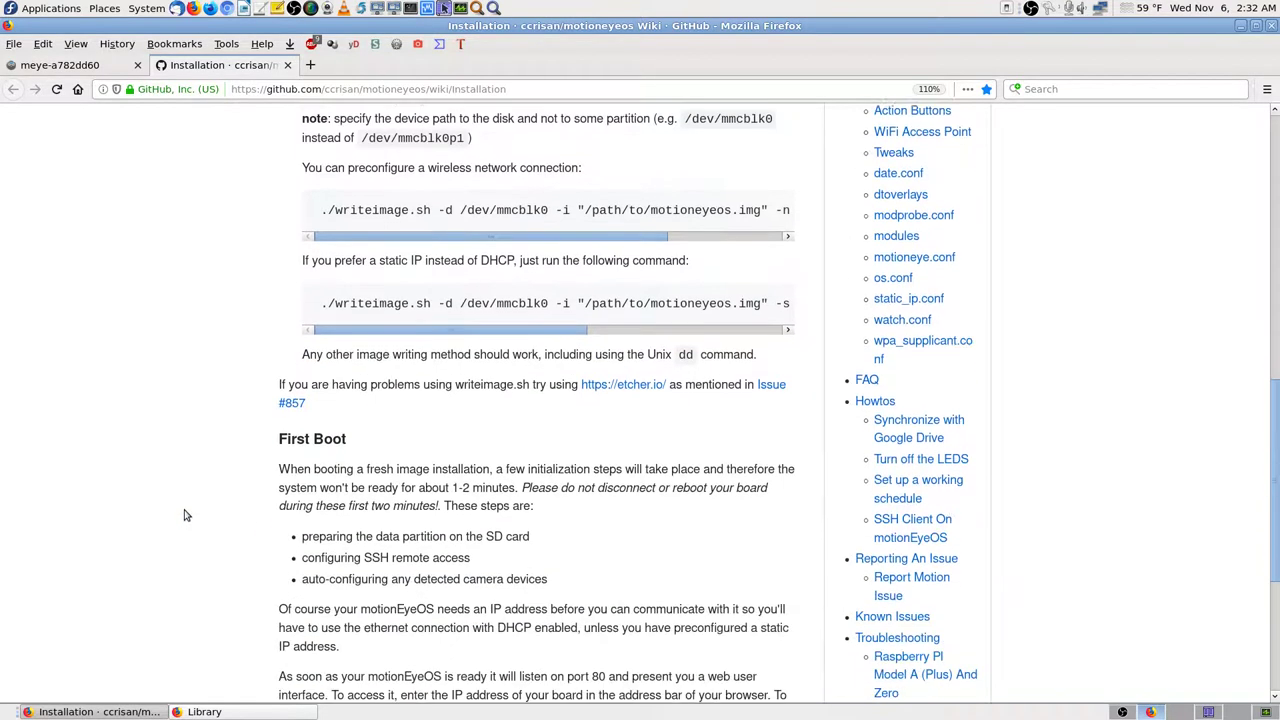
scroll(270, 380, "down", 2)
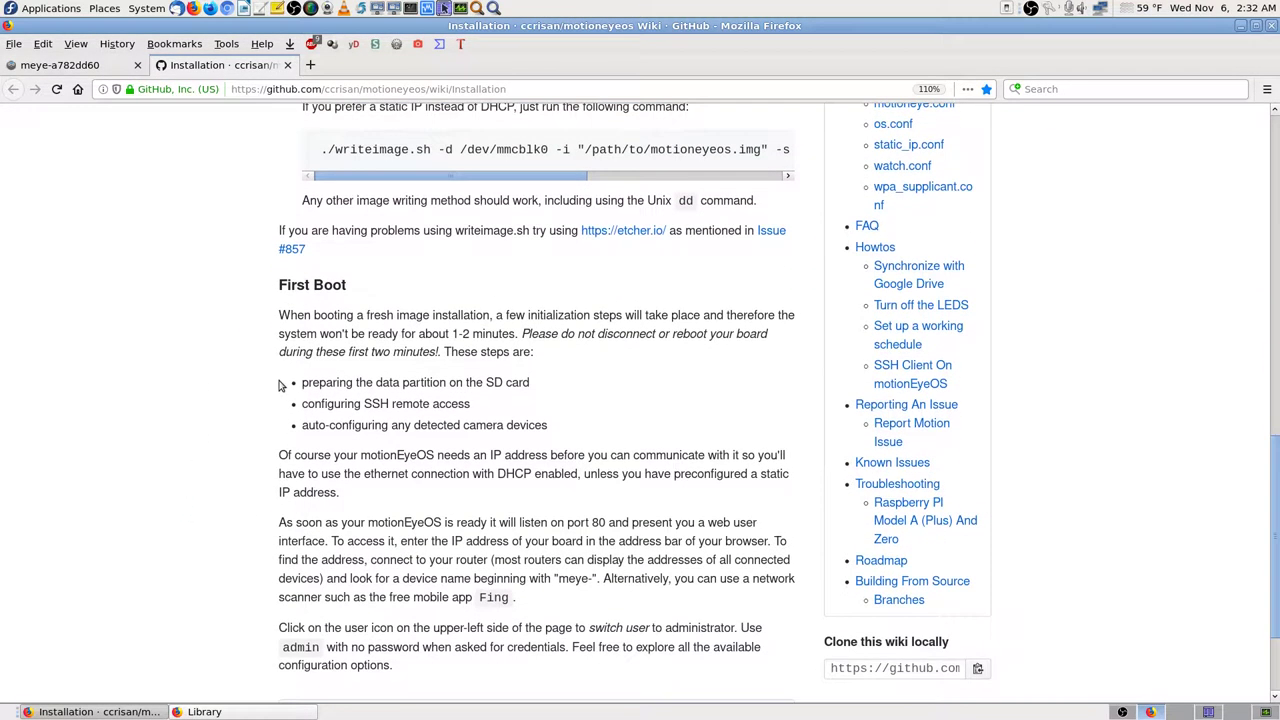
scroll(277, 342, "down", 2)
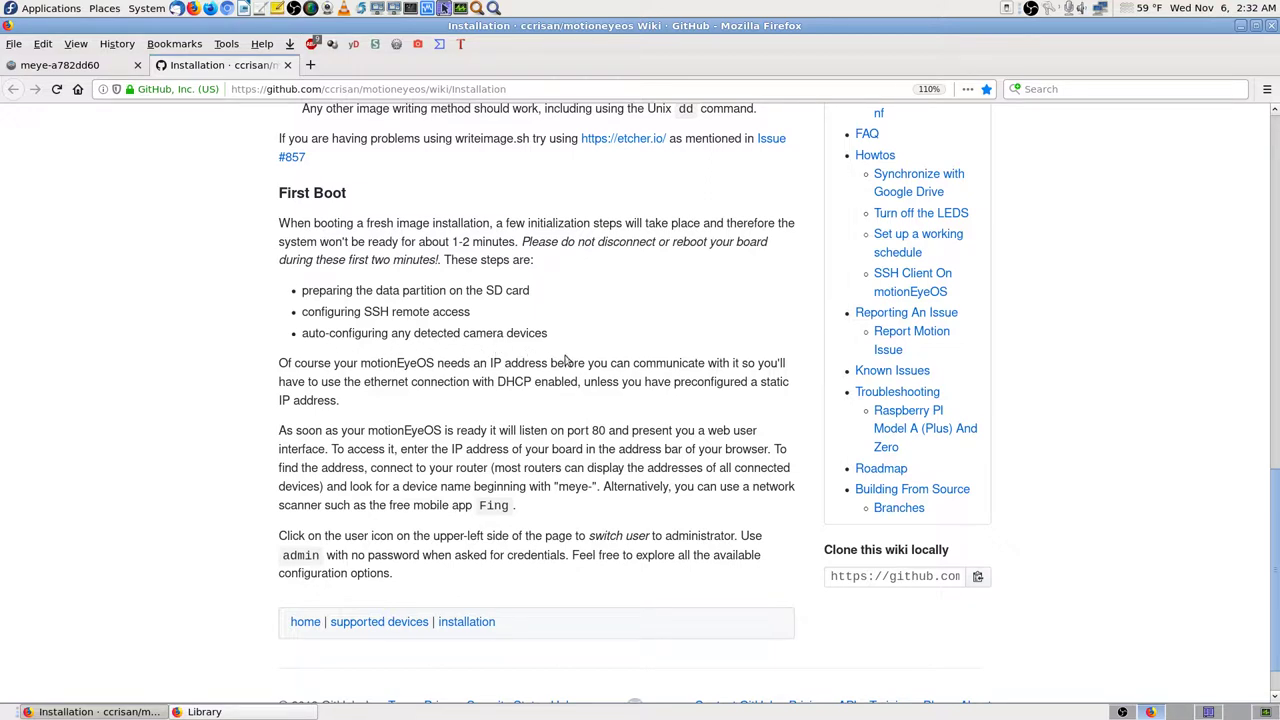
scroll(260, 373, "down", 1)
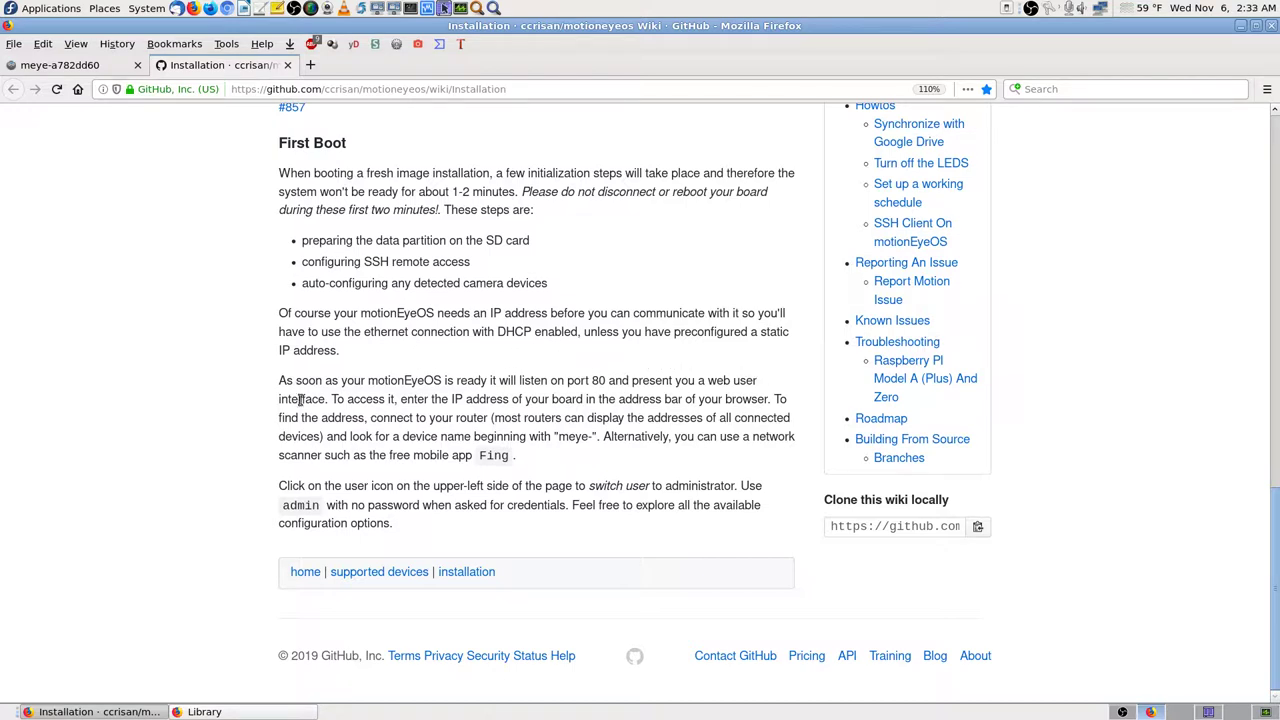
left_click_drag(279, 314, 797, 362)
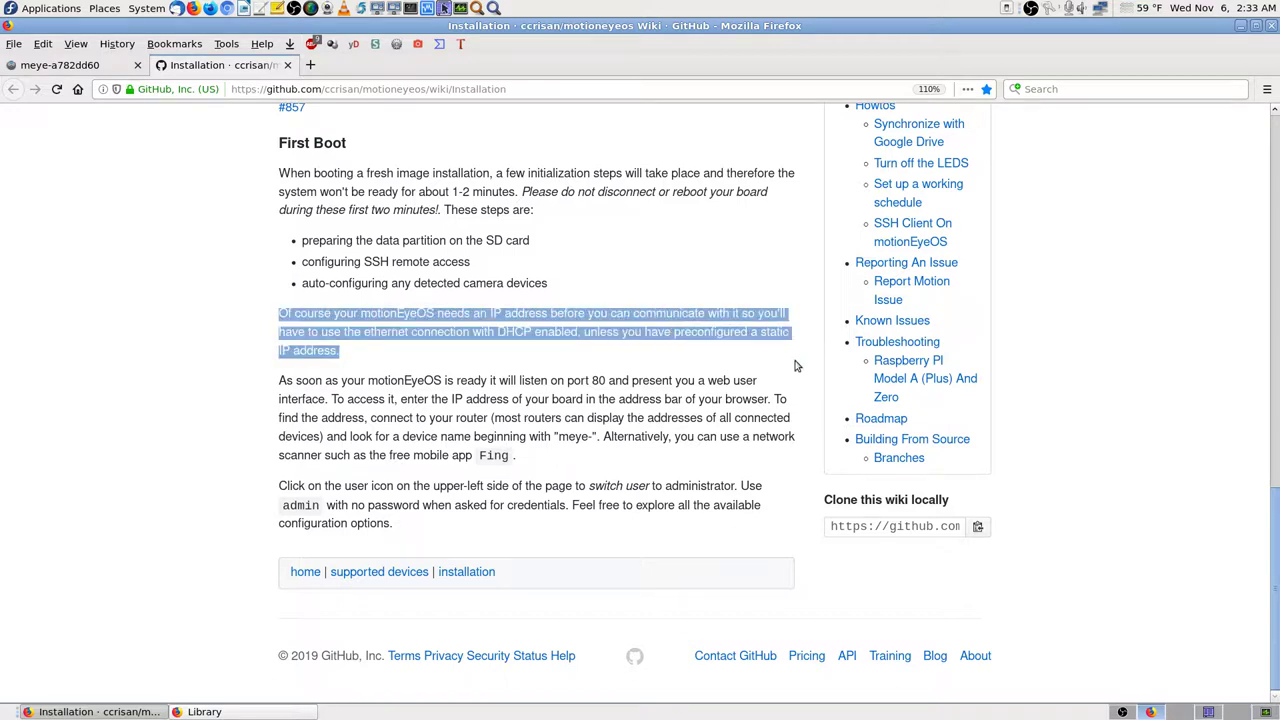
left_click(566, 336)
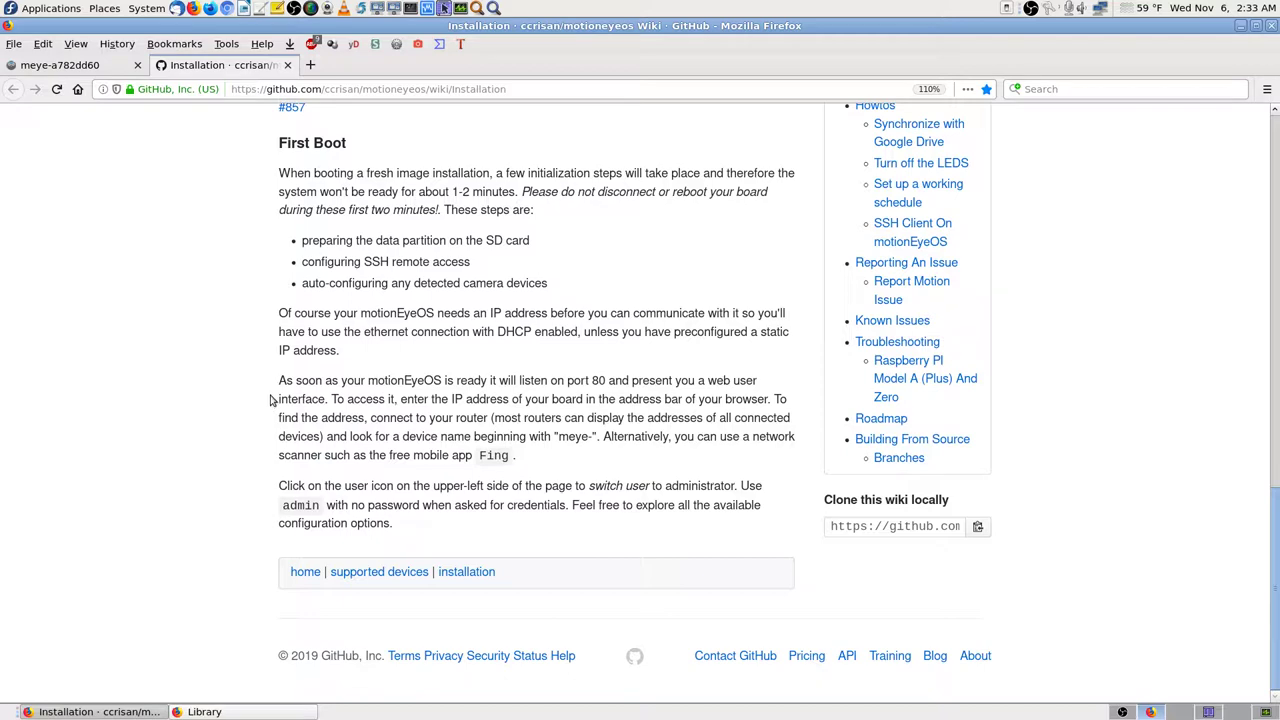
scroll(270, 400, "up", 10)
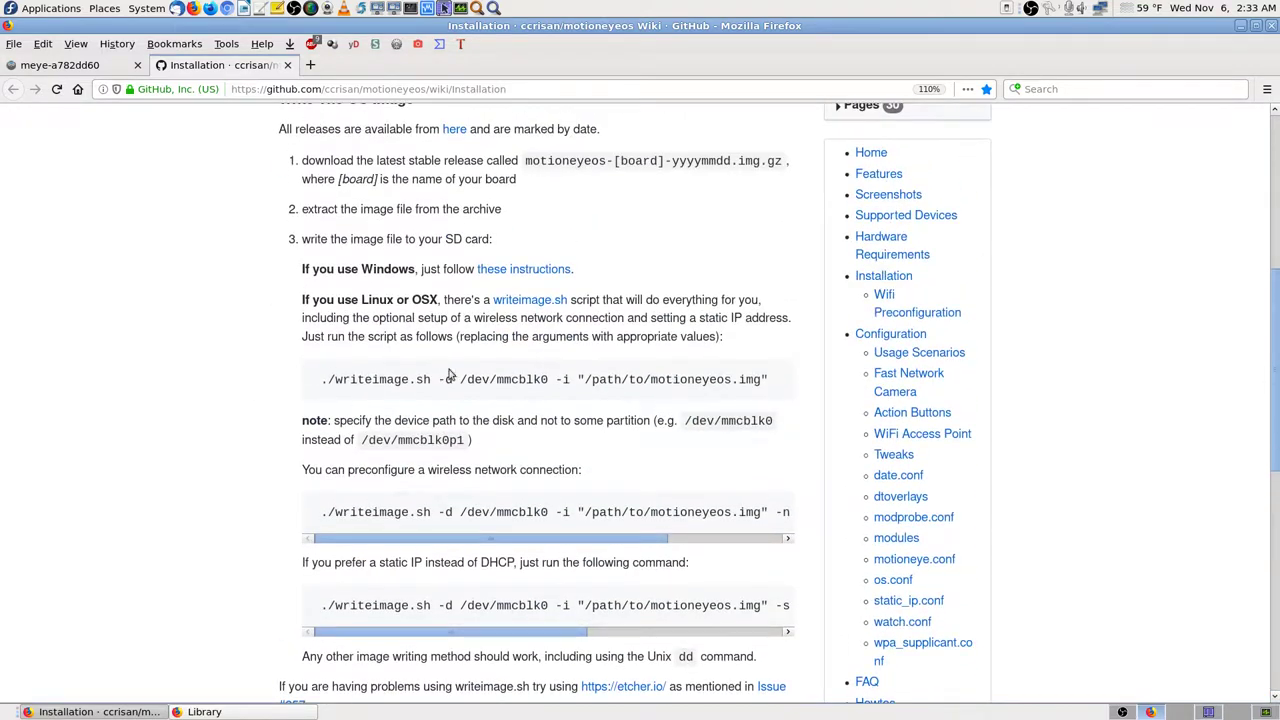
scroll(282, 462, "down", 5)
scroll(282, 462, "down", 4)
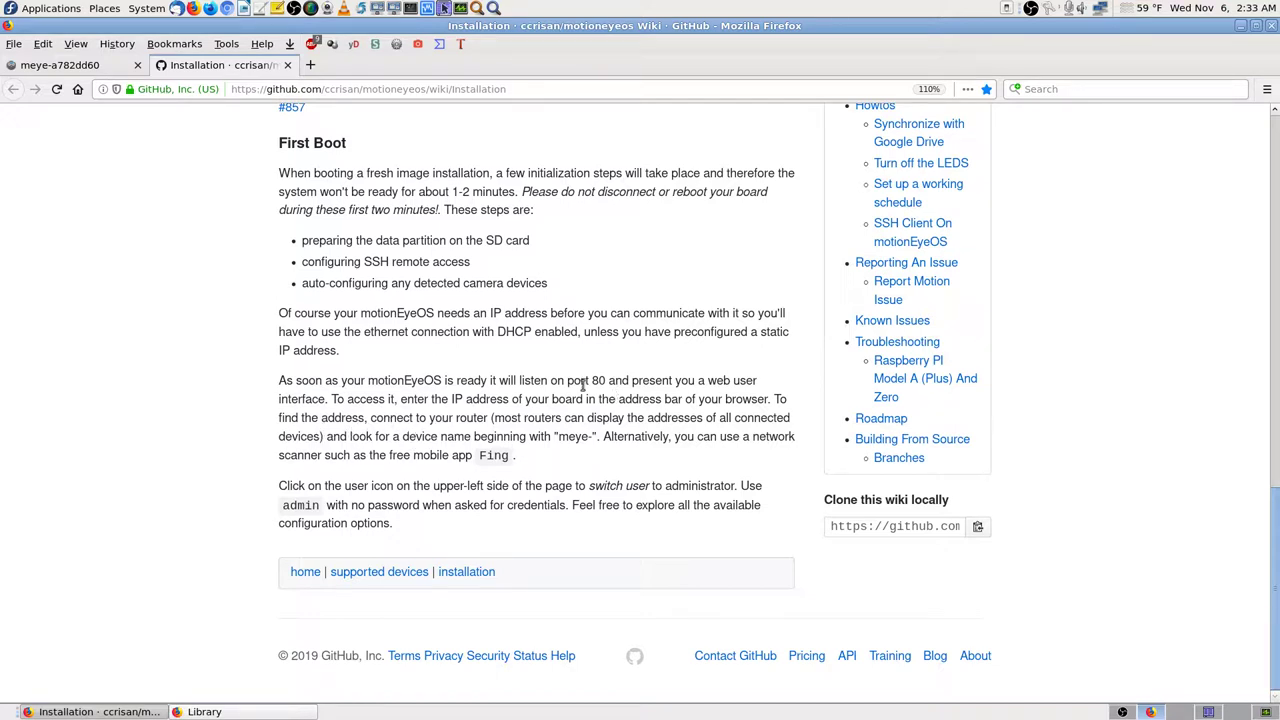
left_click(100, 66)
left_click(244, 68)
left_click_drag(283, 505, 437, 505)
left_click(439, 528)
left_click(87, 67)
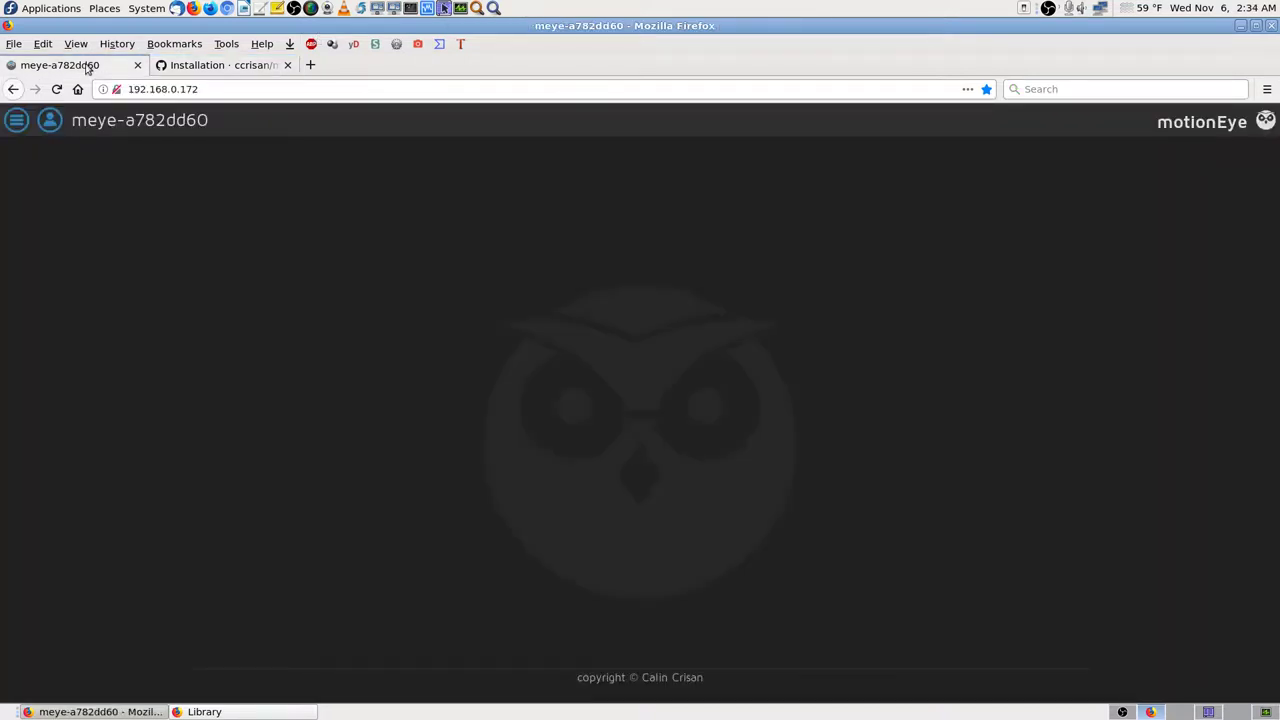
left_click(55, 119)
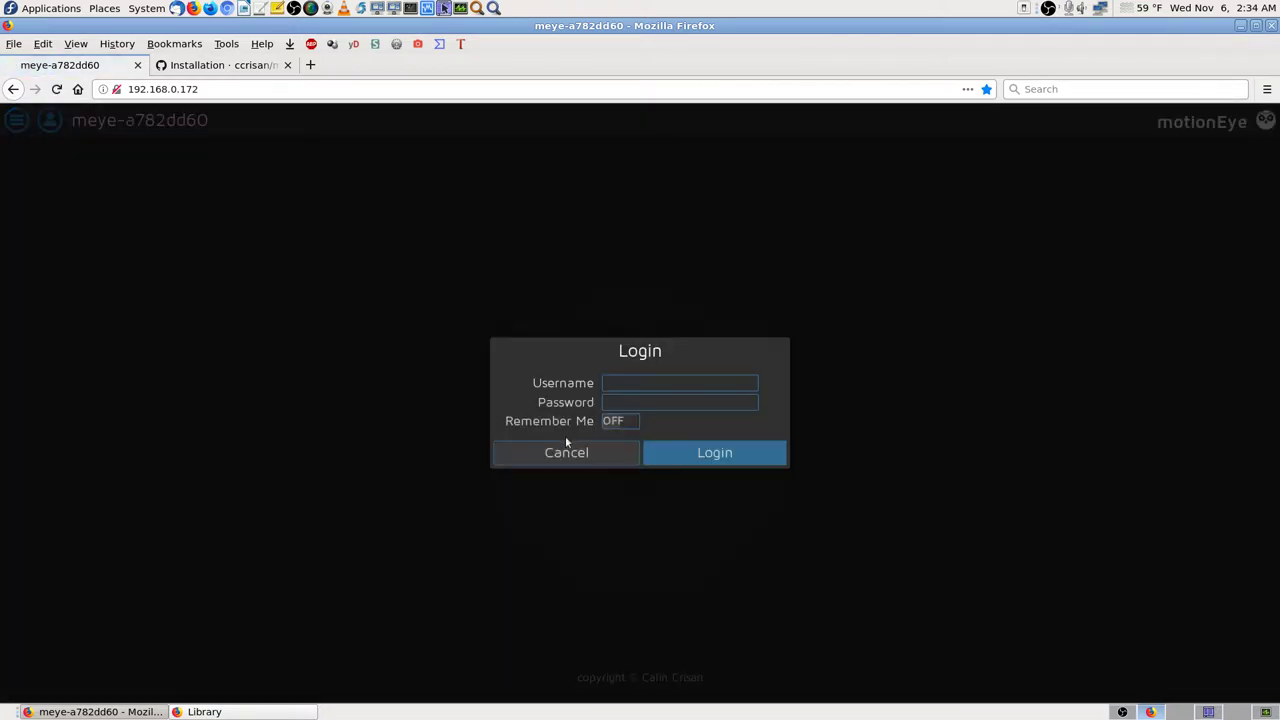
left_click(632, 382)
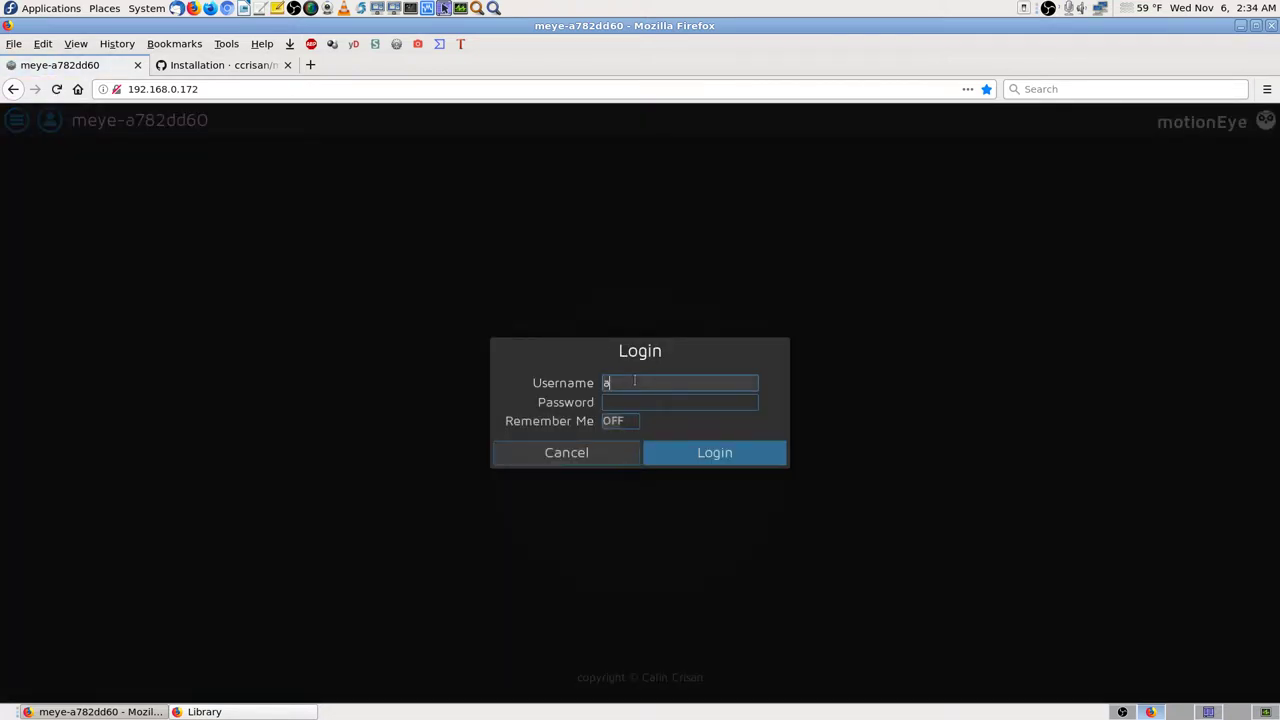
type("a")
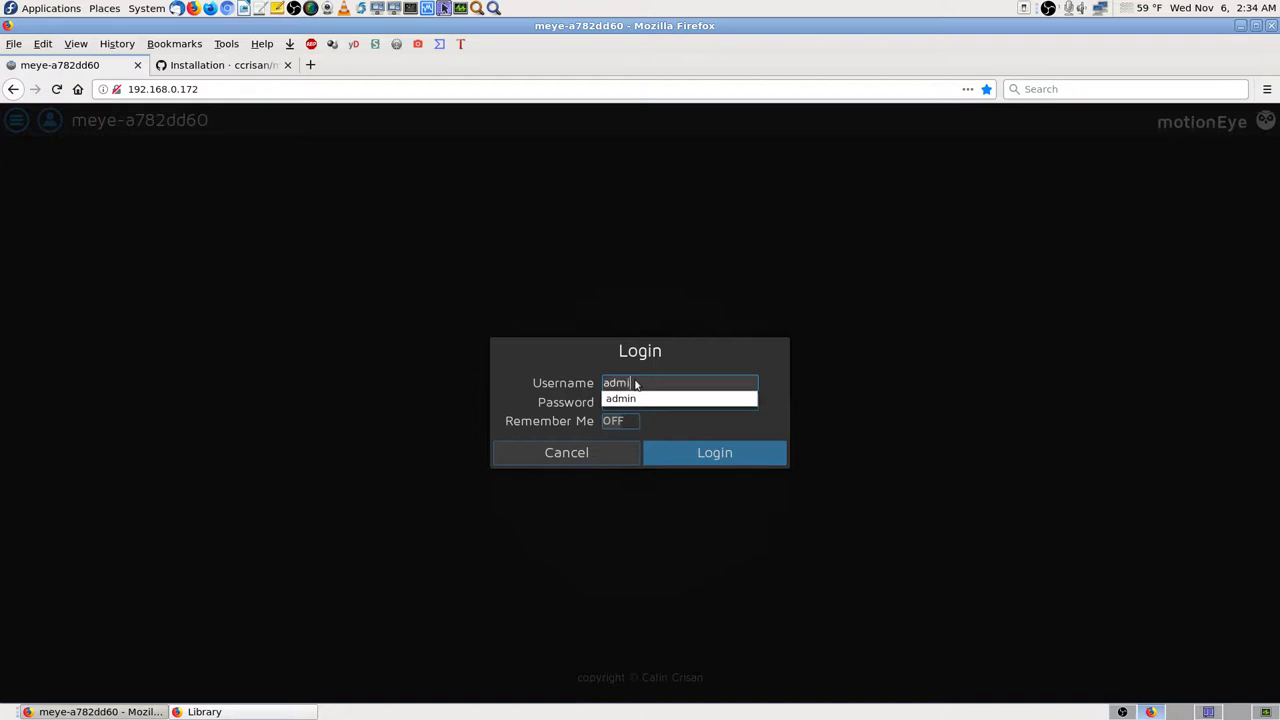
key("Down")
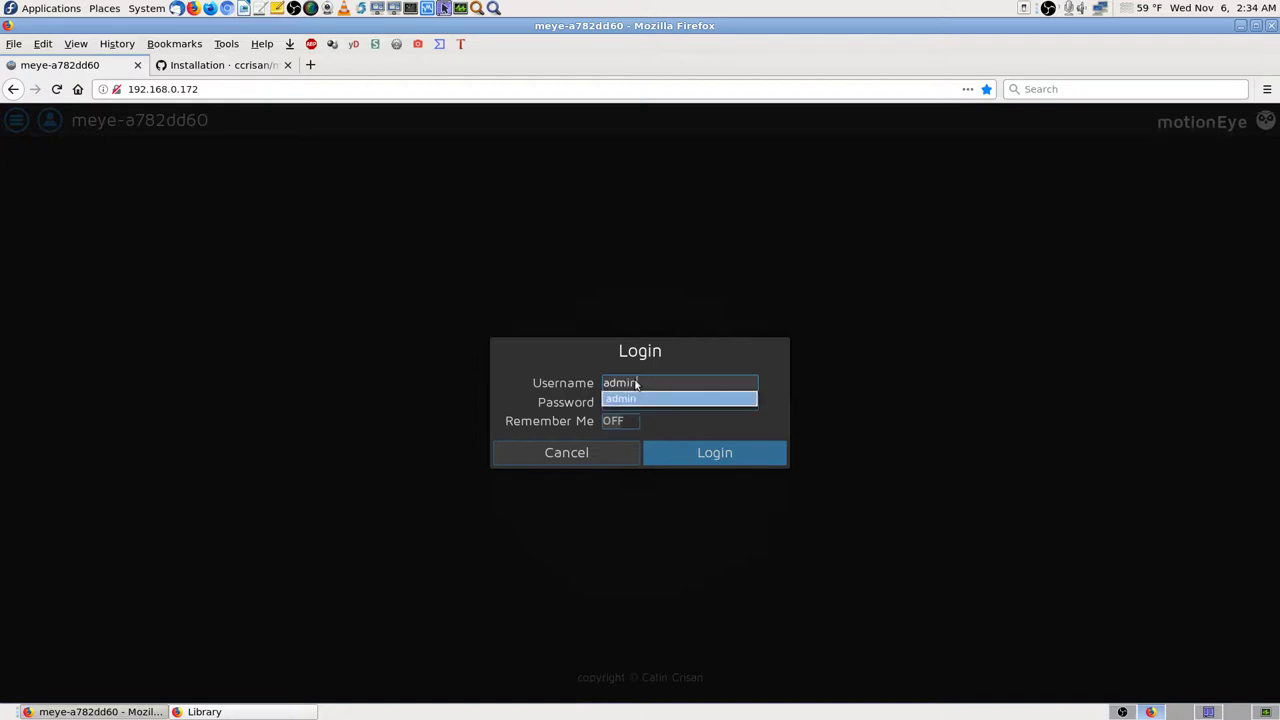
key("Tab")
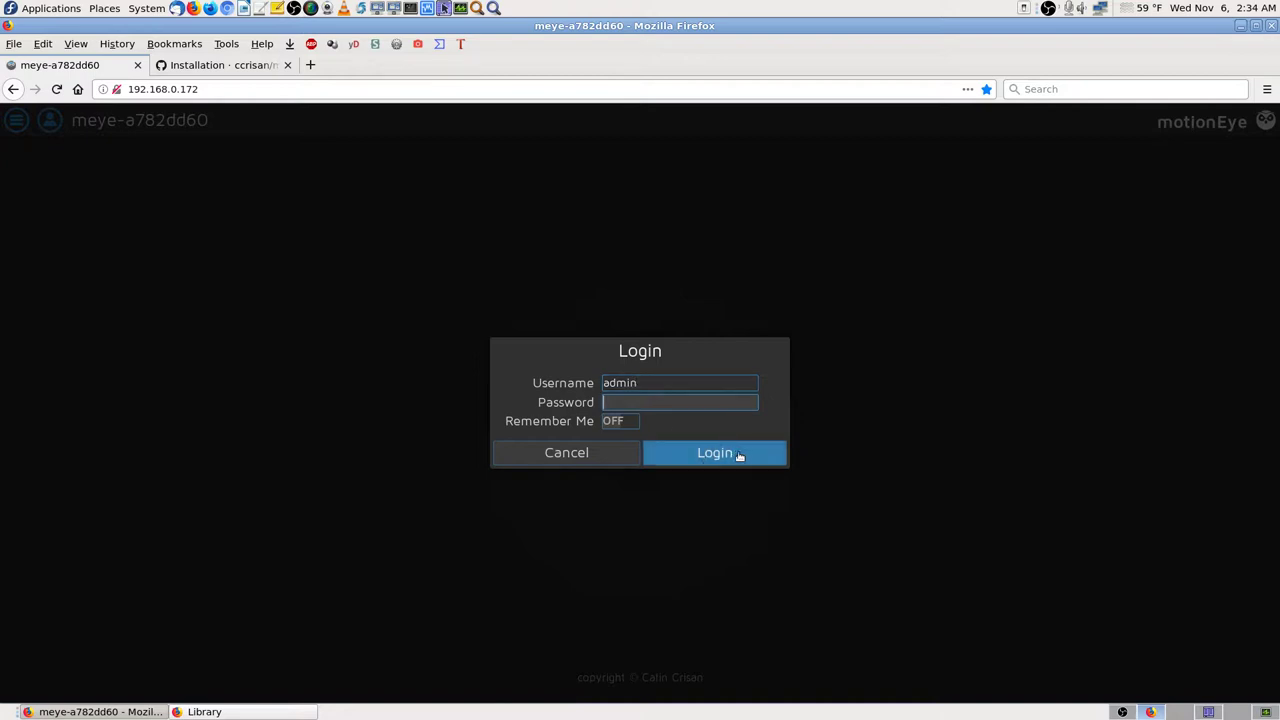
left_click(743, 455)
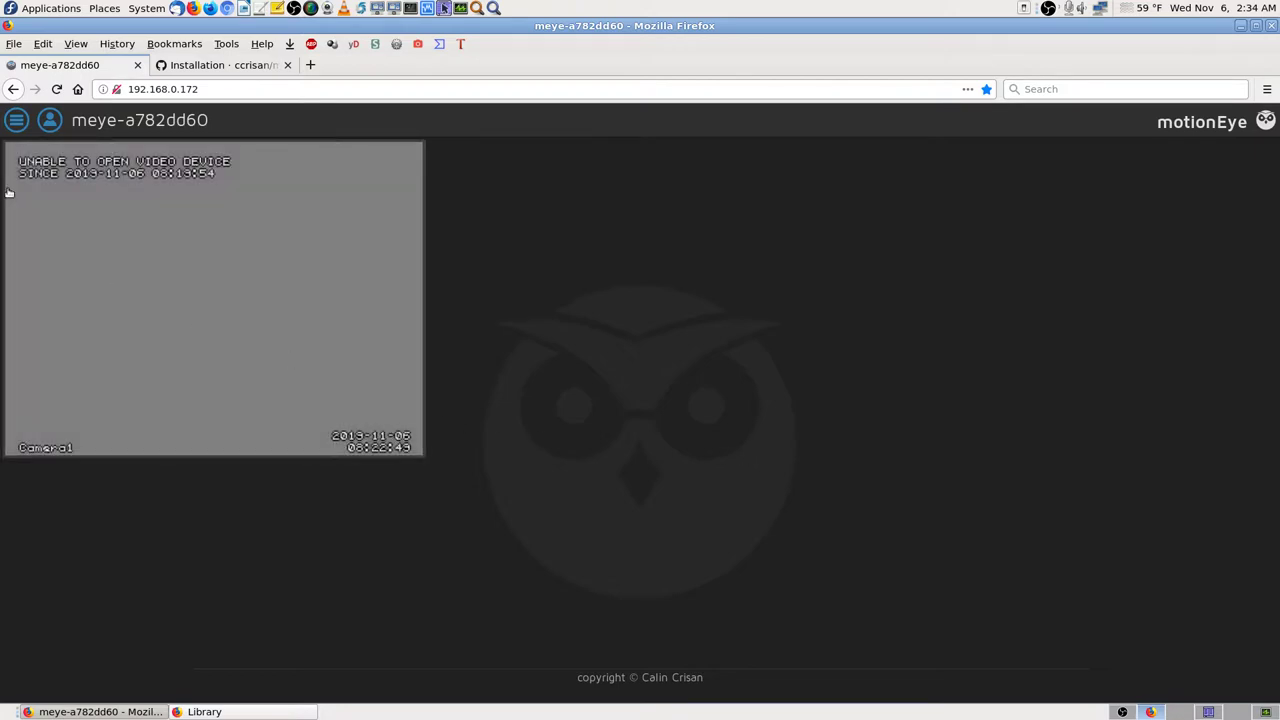
Step: Open the settings panel to General Settings and select the Admin Password field
left_click(17, 120)
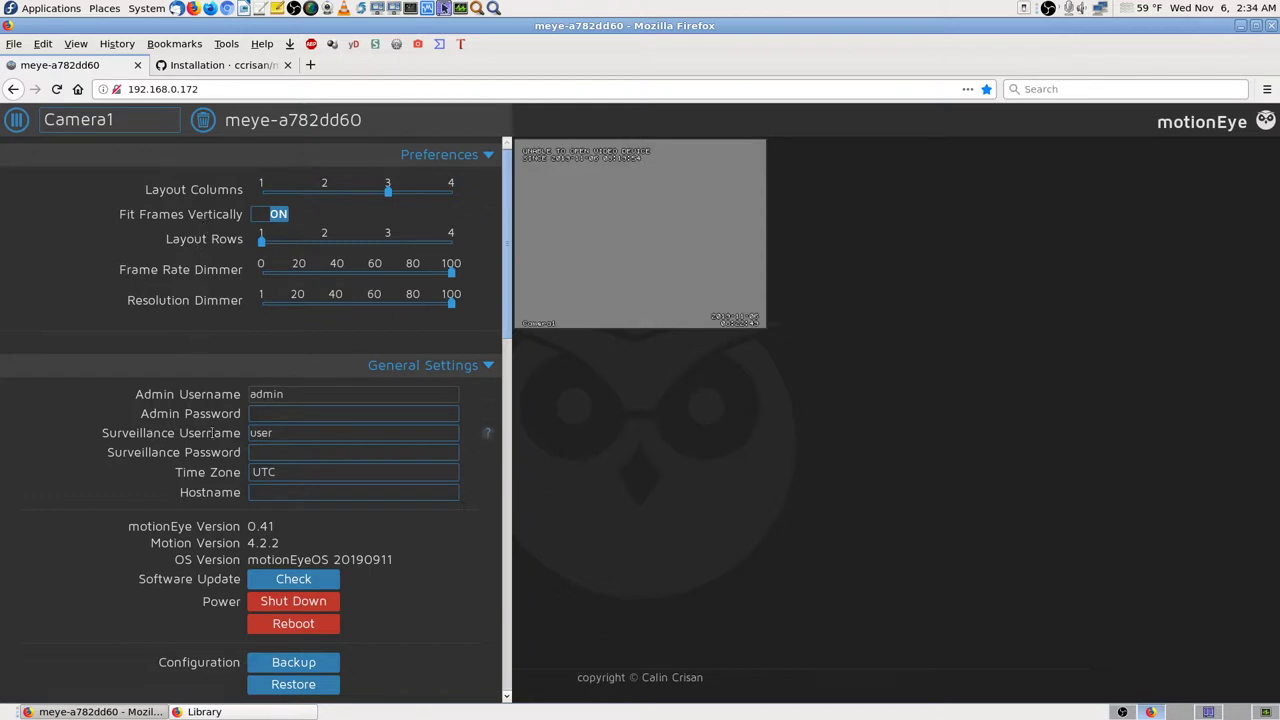
left_click(273, 414)
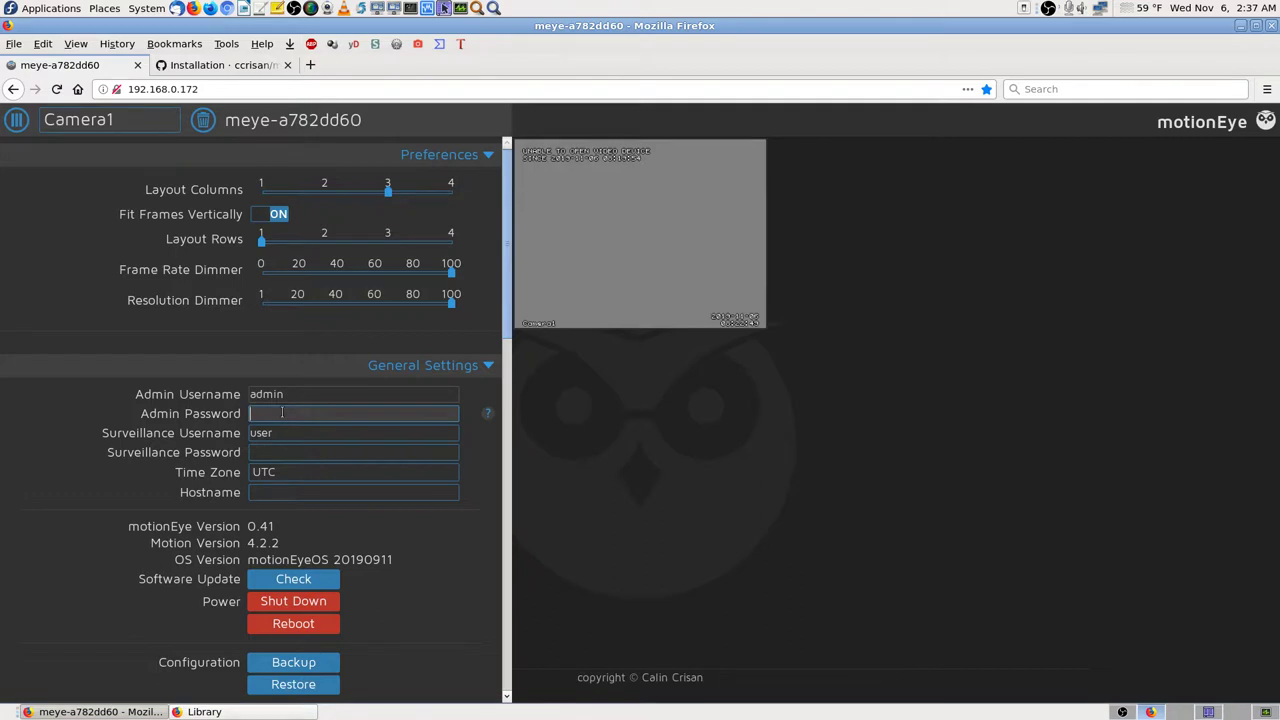
Step: Enter a new admin password, replace the surveillance username, set its password, and apply
type("••••••••")
type("••")
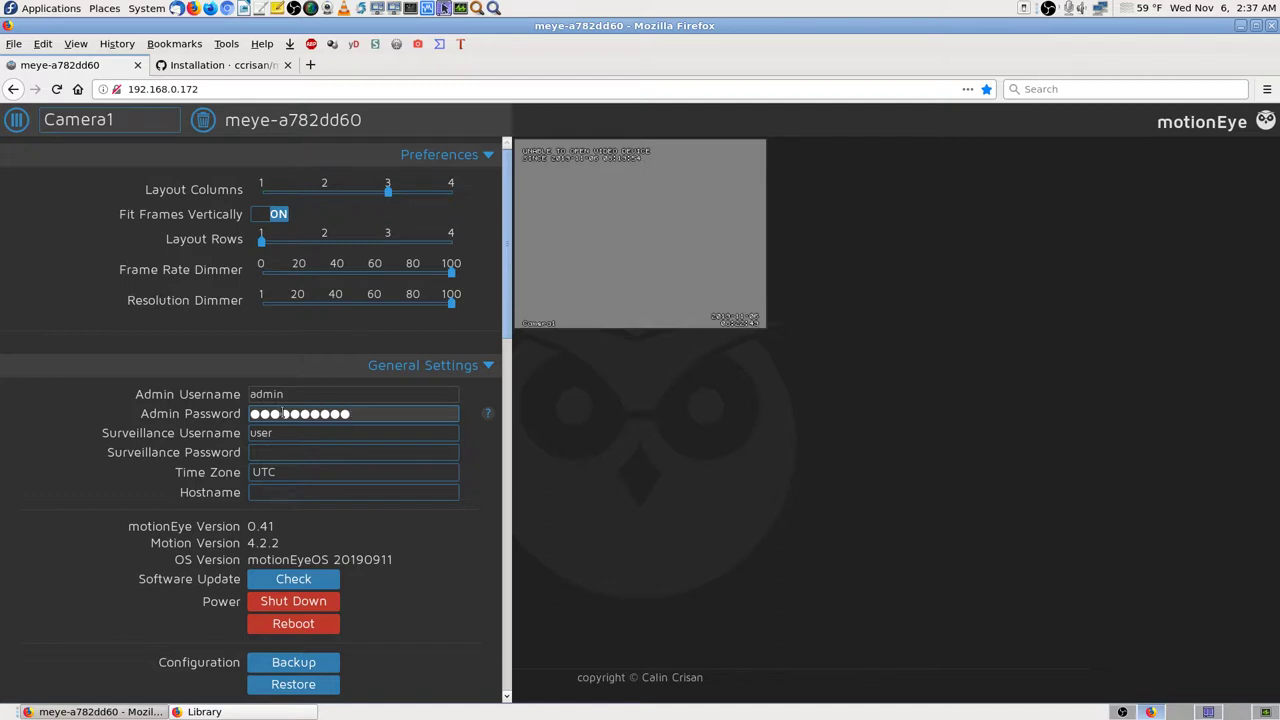
type("••")
left_click(385, 432)
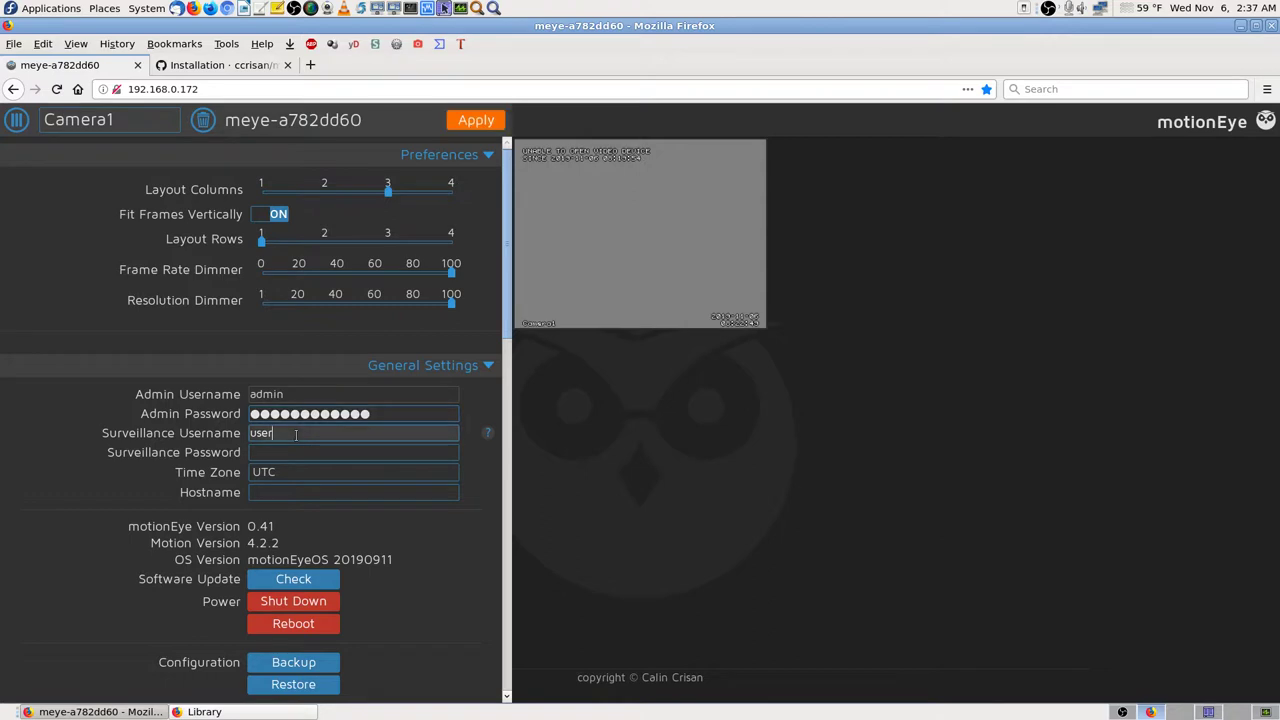
key("BackSpace")
key("BackSpace")
key("BackSpace")
key("BackSpace")
type("don")
key("Tab")
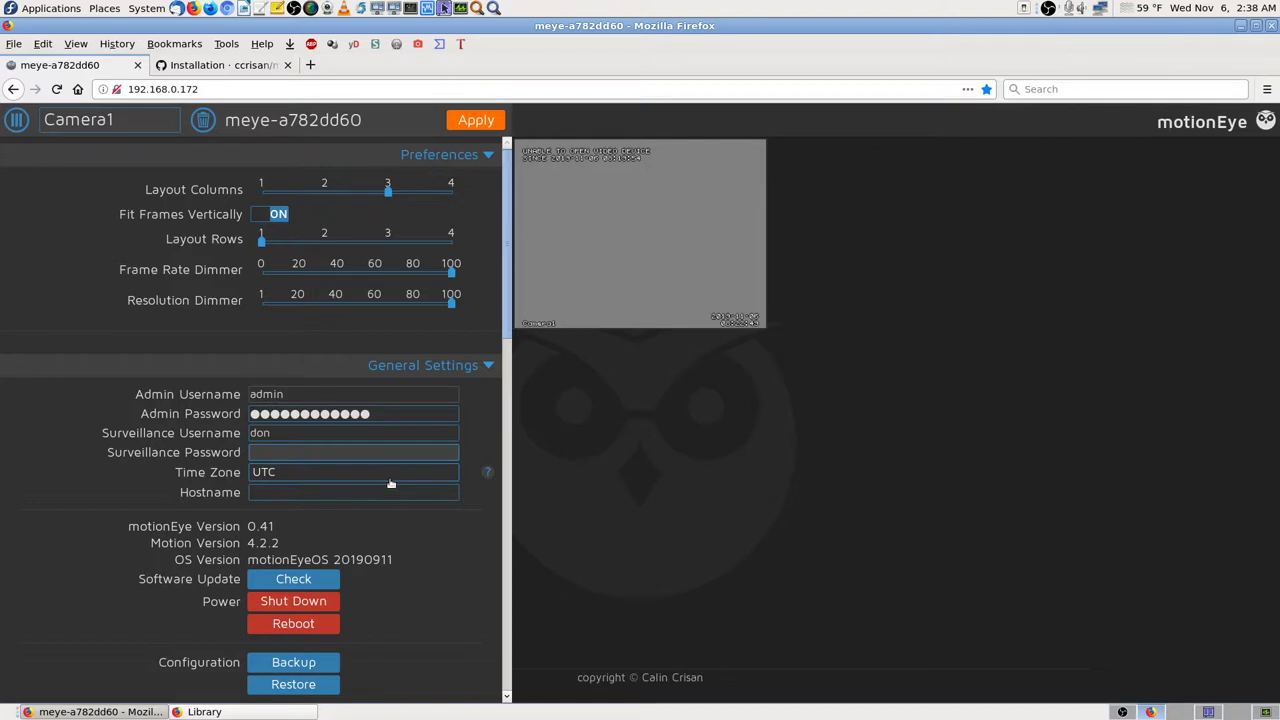
type("************")
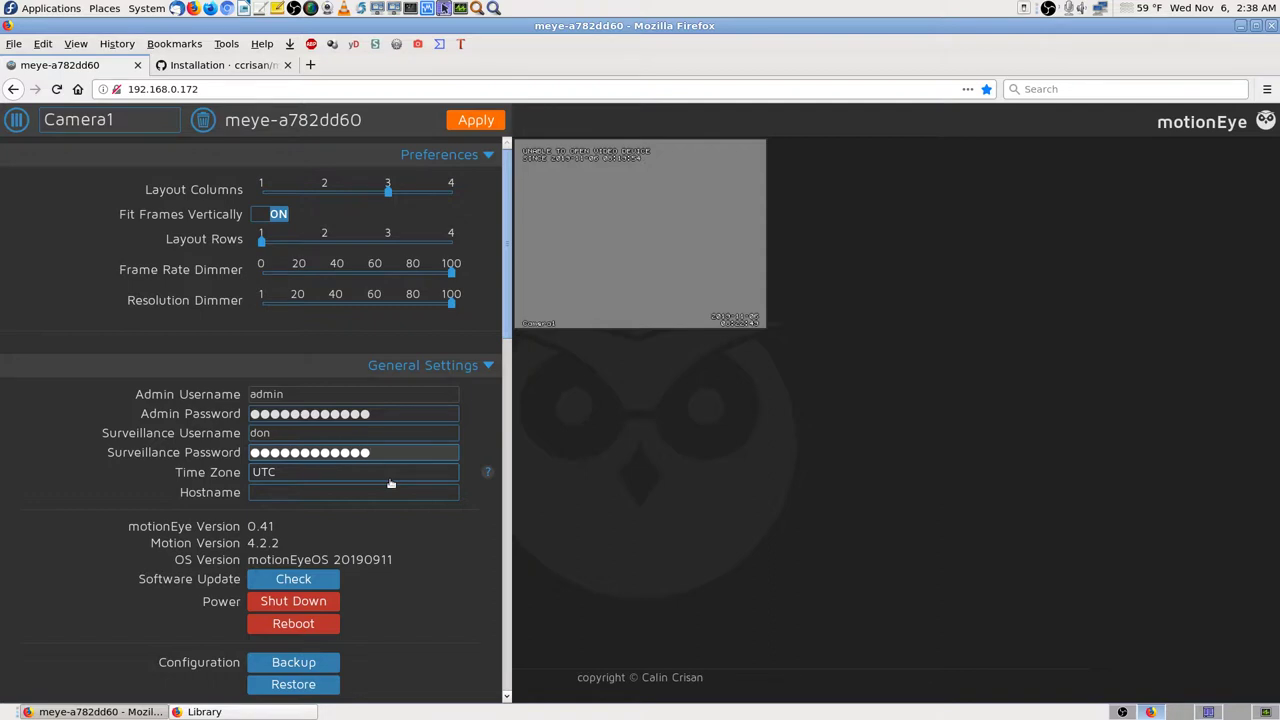
scroll(447, 553, "down", 1)
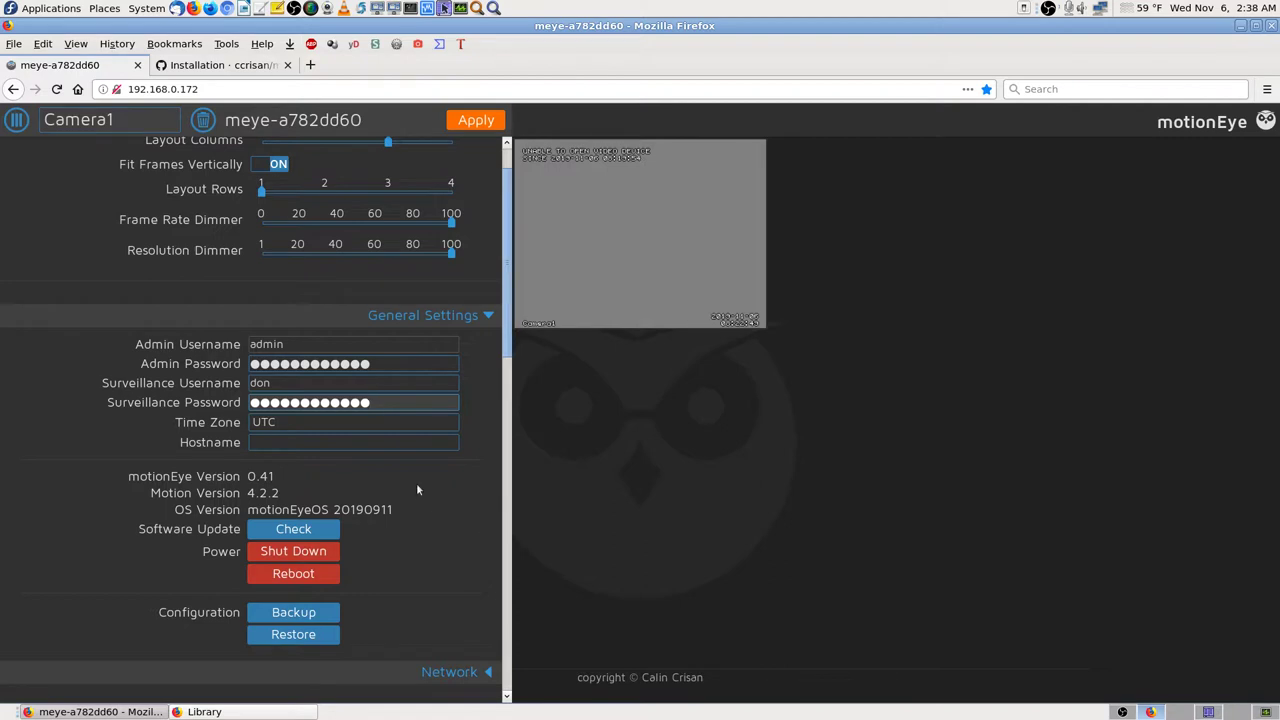
key("Return")
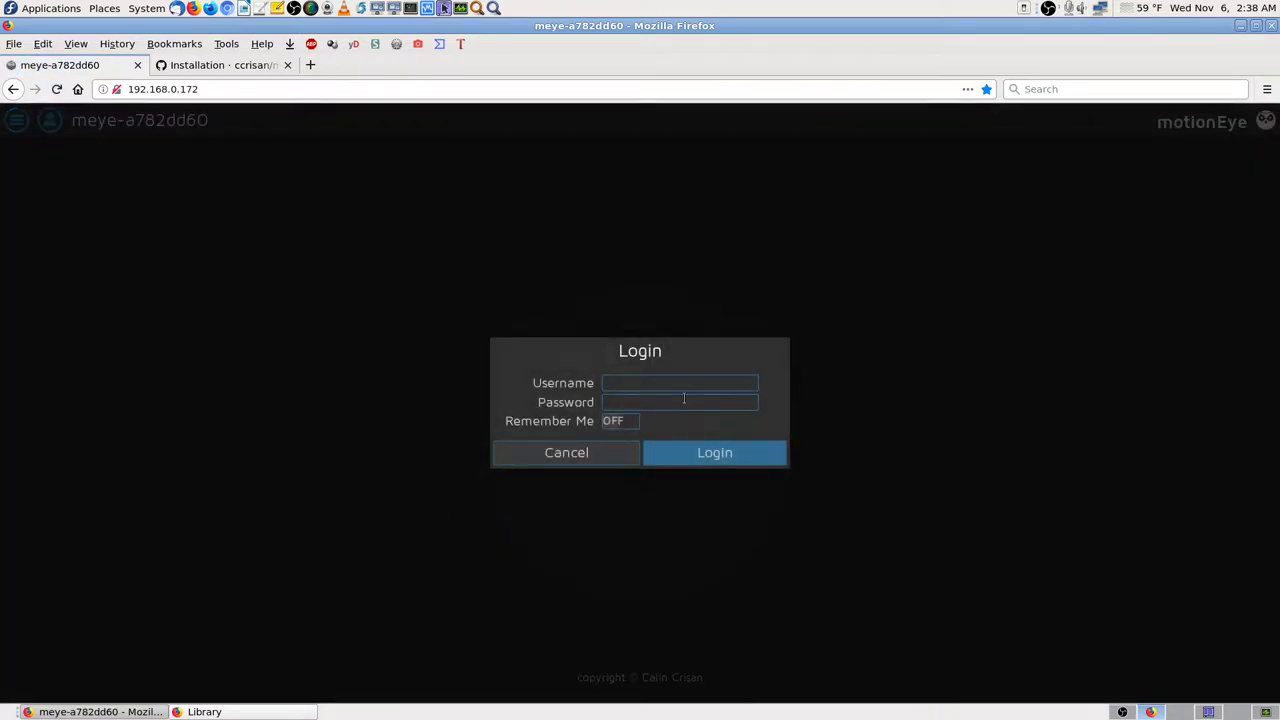
Step: Log back in as admin with the new password, declining Firefox's offer to save it
left_click(642, 382)
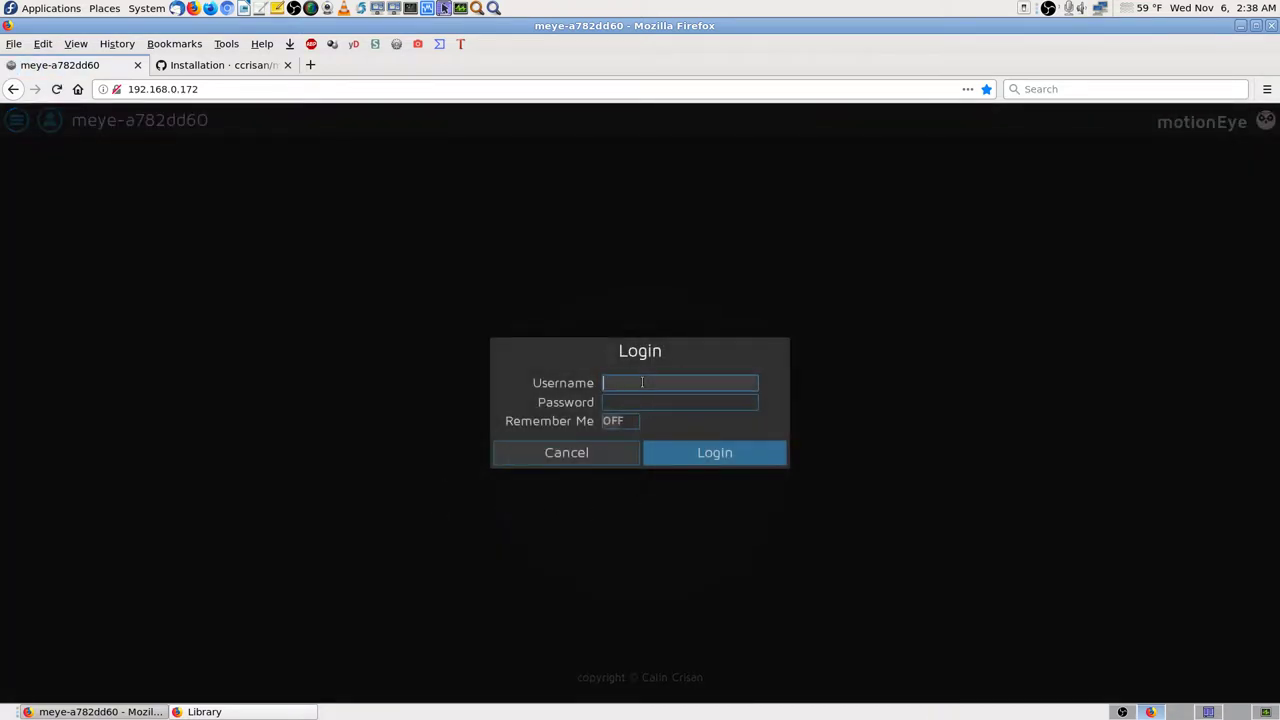
type("admin")
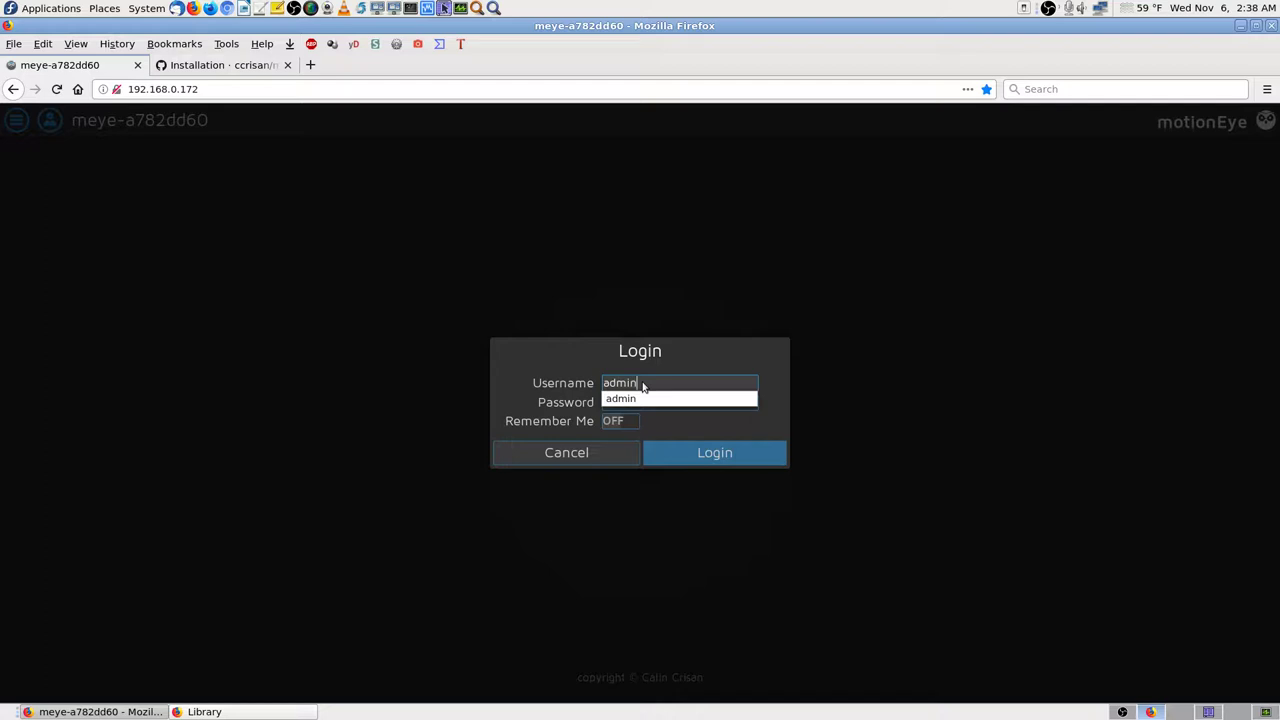
key("Tab")
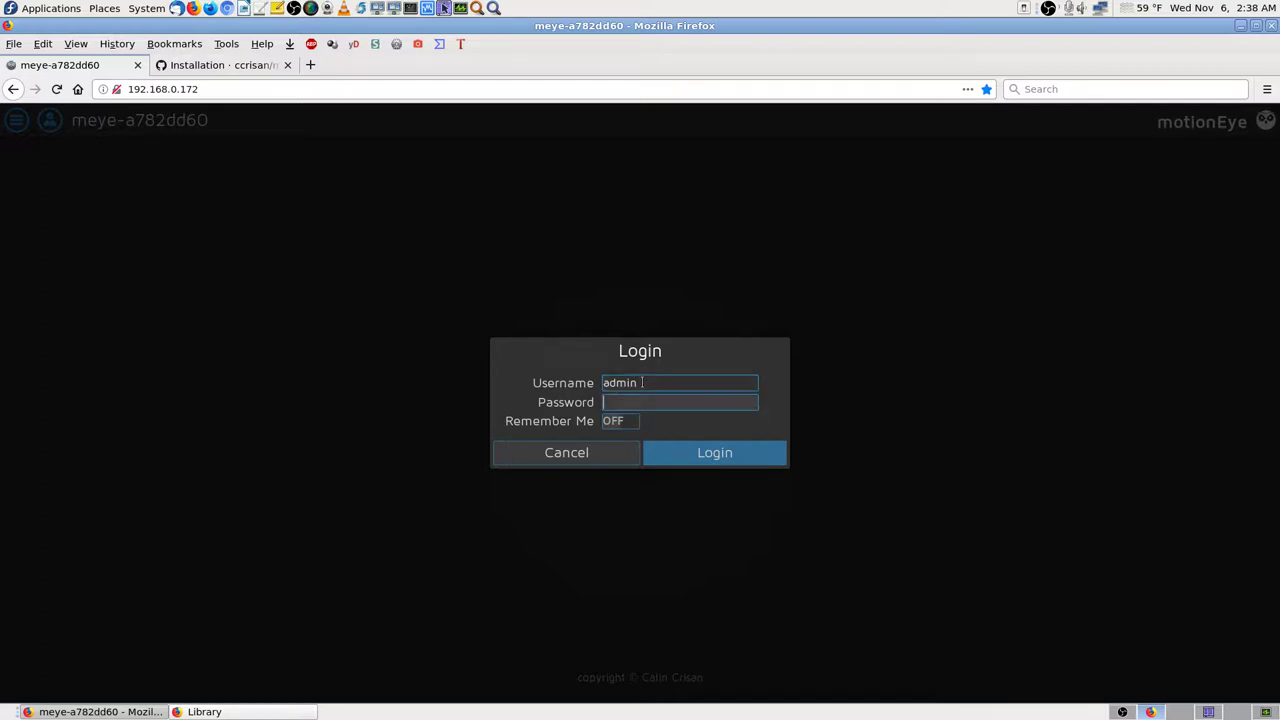
type("***********")
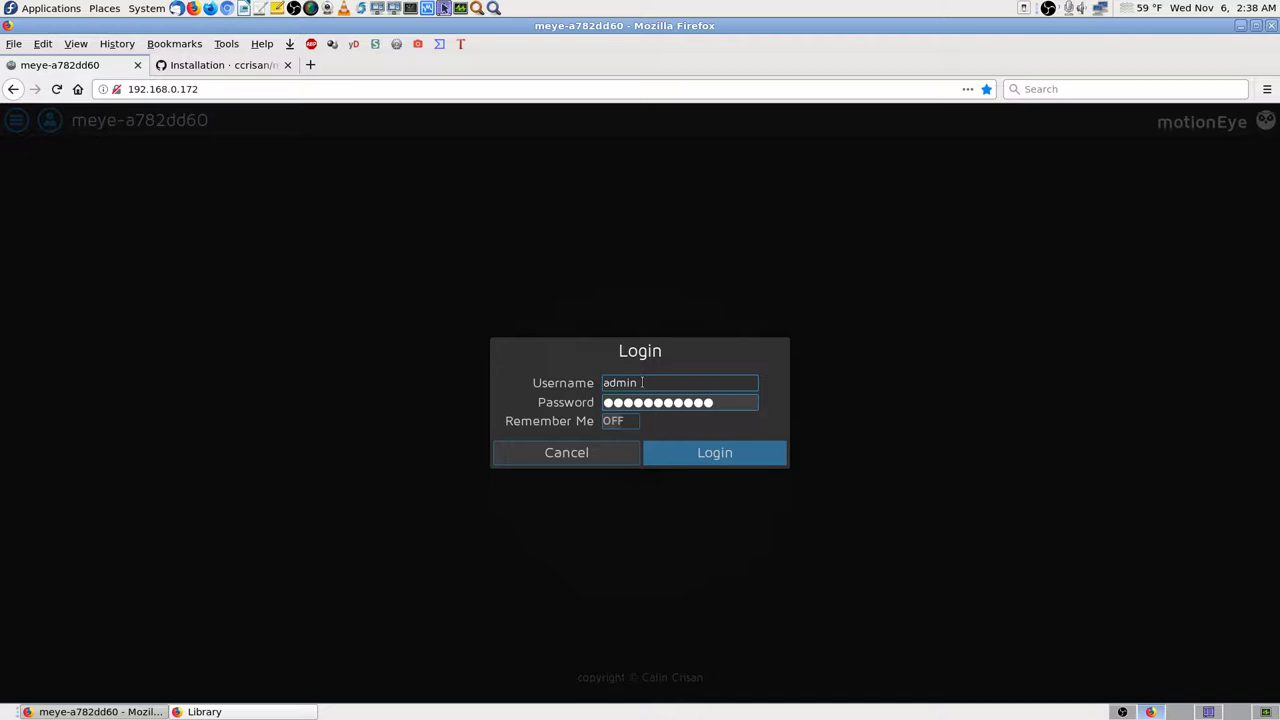
type("*")
key("BackSpace")
key("BackSpace")
key("BackSpace")
key("BackSpace")
key("BackSpace")
key("BackSpace")
key("BackSpace")
key("BackSpace")
key("BackSpace")
key("BackSpace")
key("BackSpace")
key("BackSpace")
type("************")
key("Return")
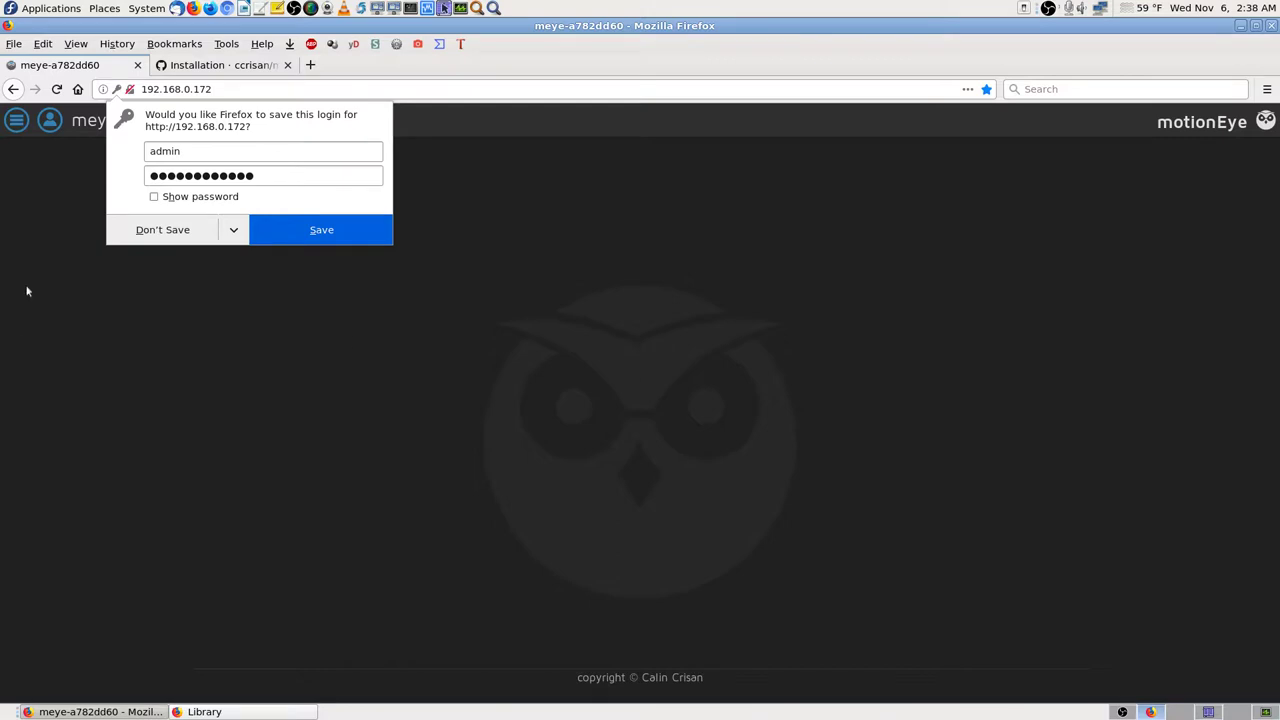
left_click(169, 236)
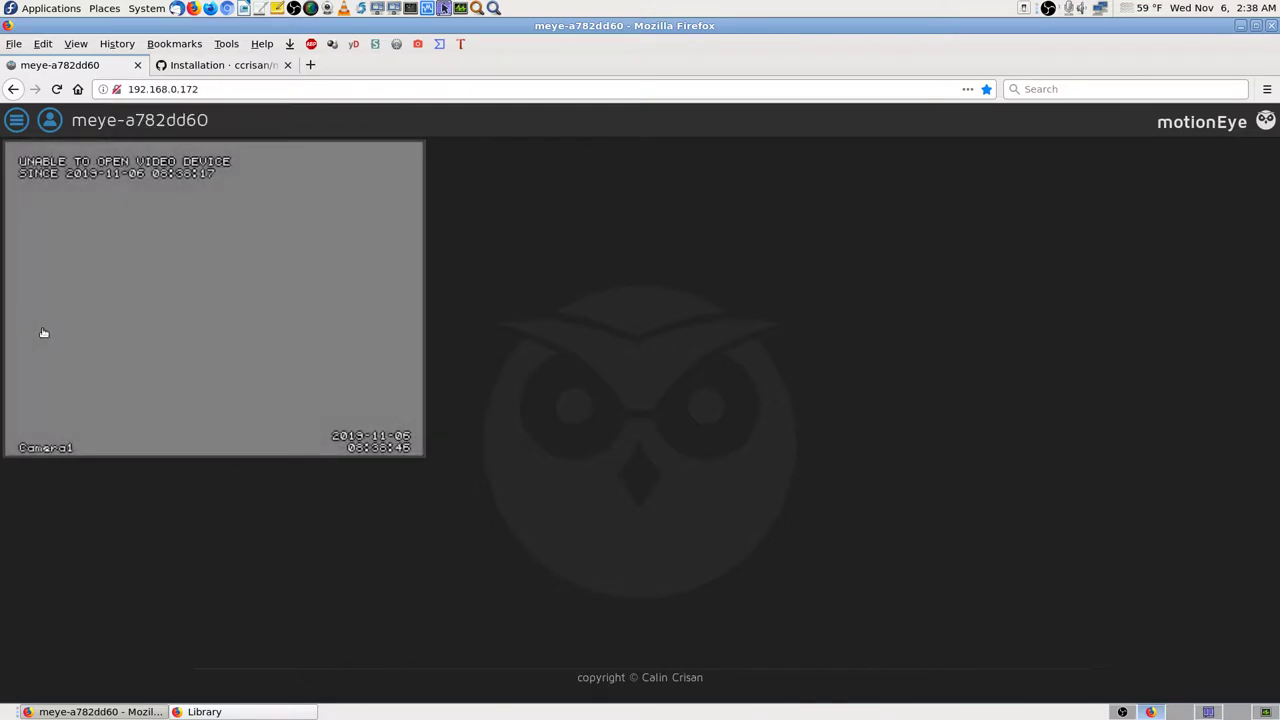
Step: Expand the Network settings, showing Wireless Network off and Automatic (DHCP) IP configuration
left_click(16, 119)
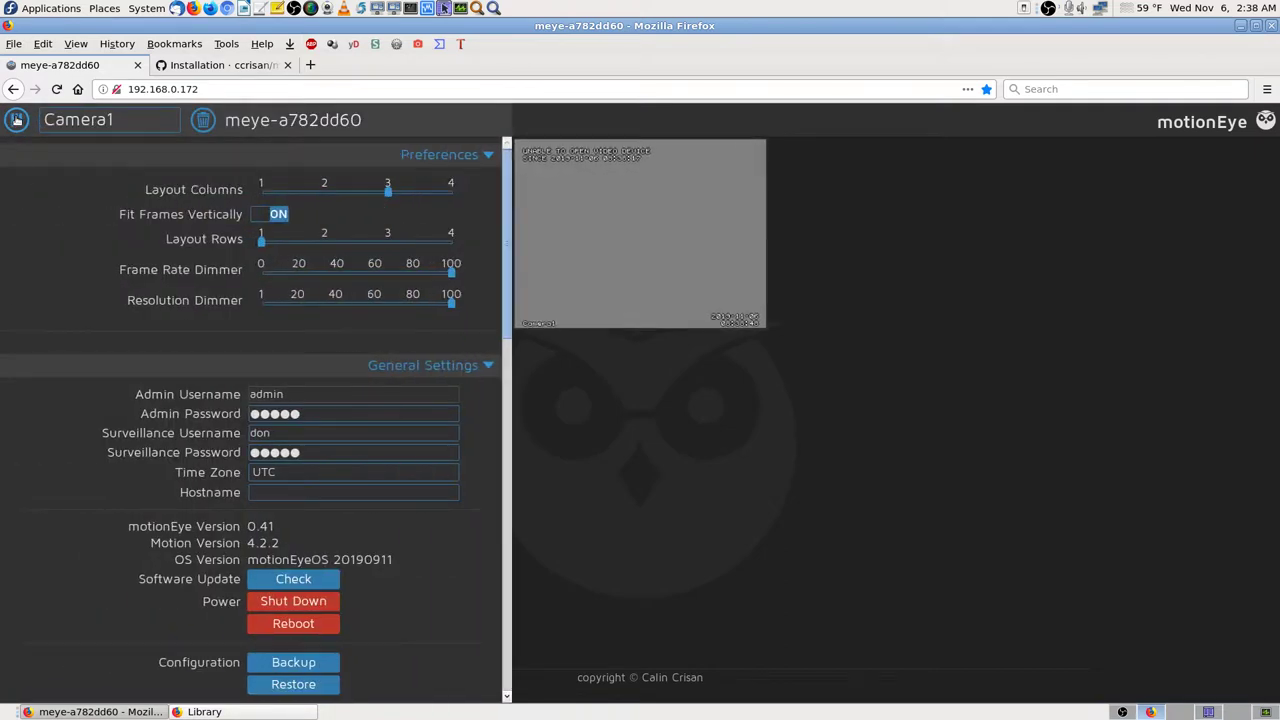
scroll(467, 549, "down", 2)
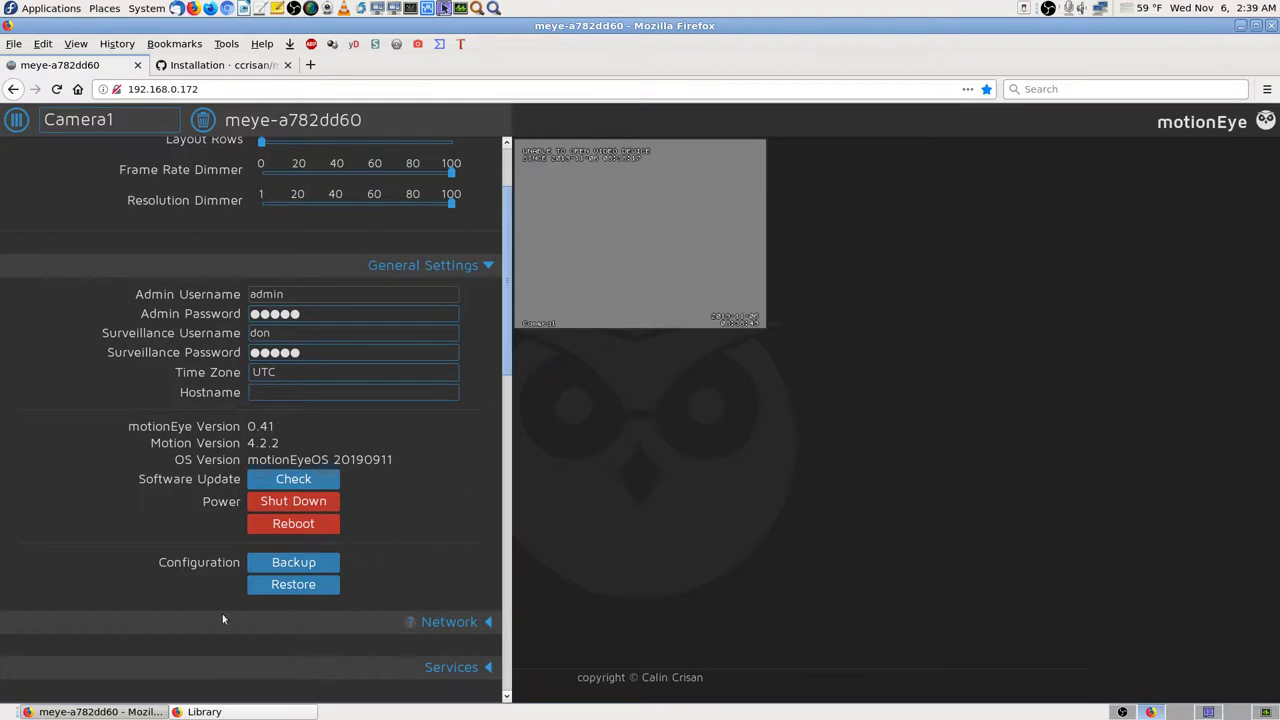
scroll(222, 615, "down", 3)
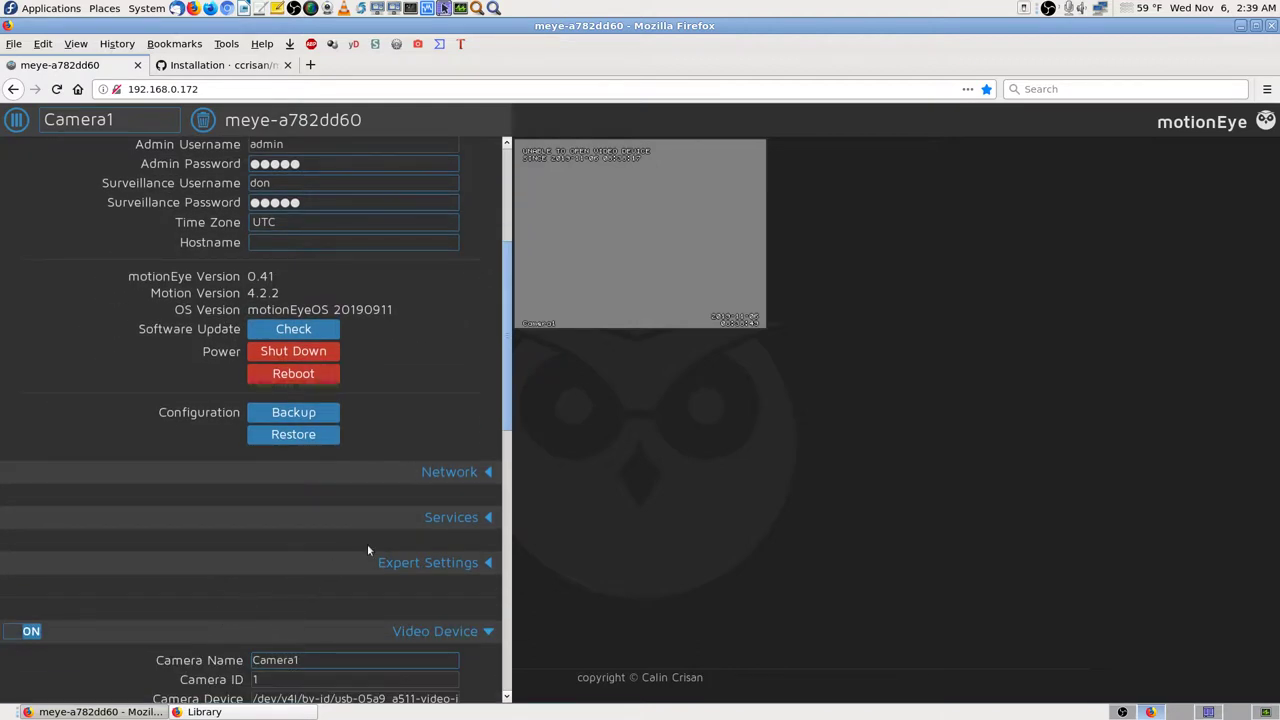
scroll(367, 550, "down", 4)
left_click(489, 272)
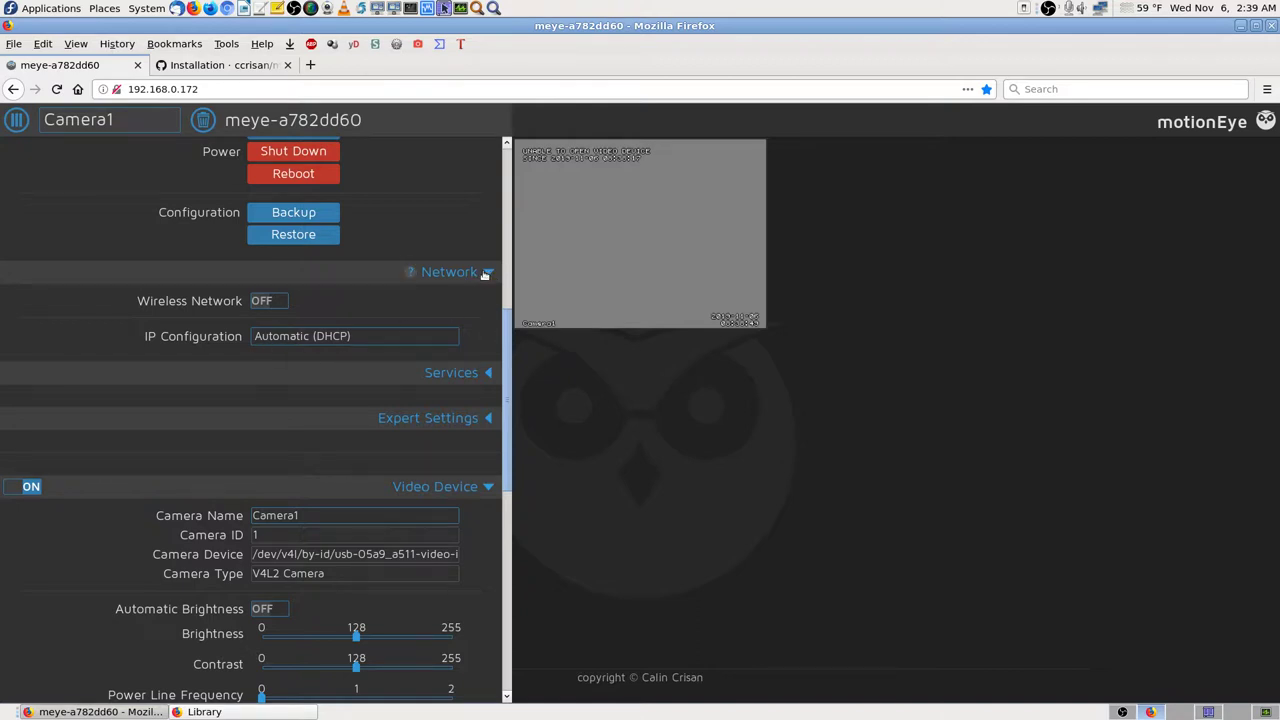
Step: Collapse Network and expand Services, showing FTP, Samba and SSH servers enabled
left_click(486, 275)
left_click(487, 318)
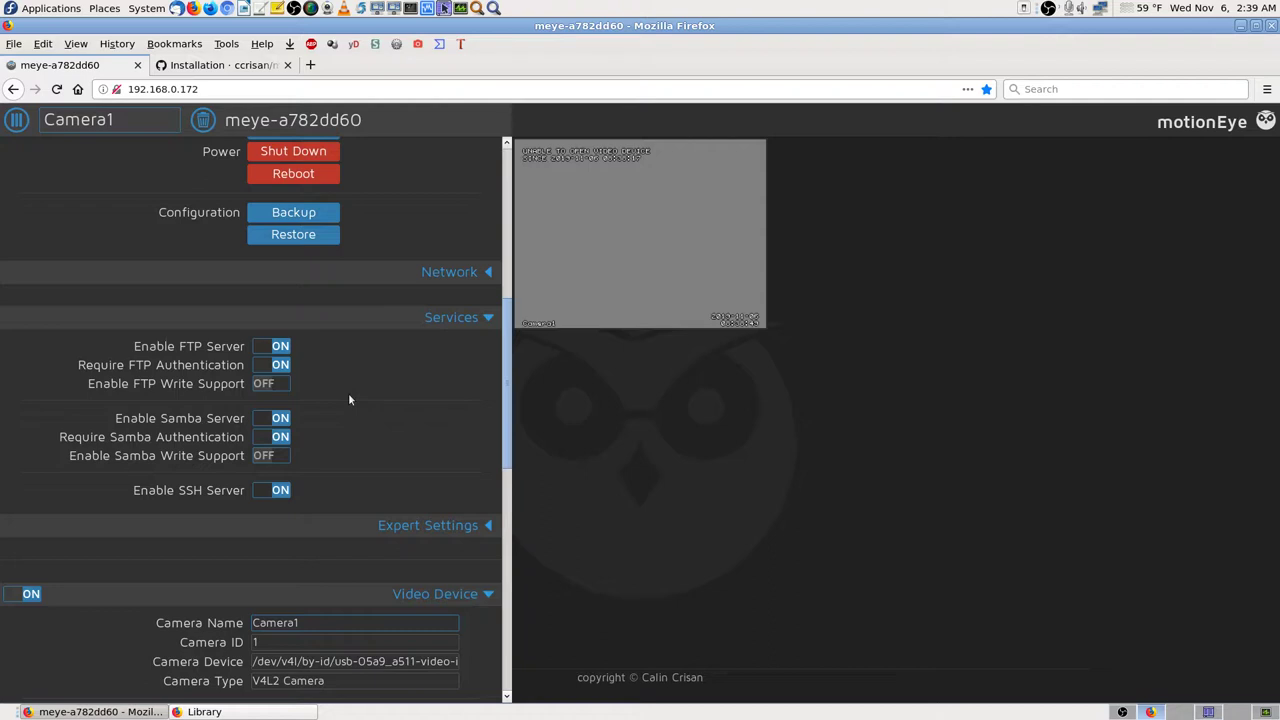
left_click(288, 385)
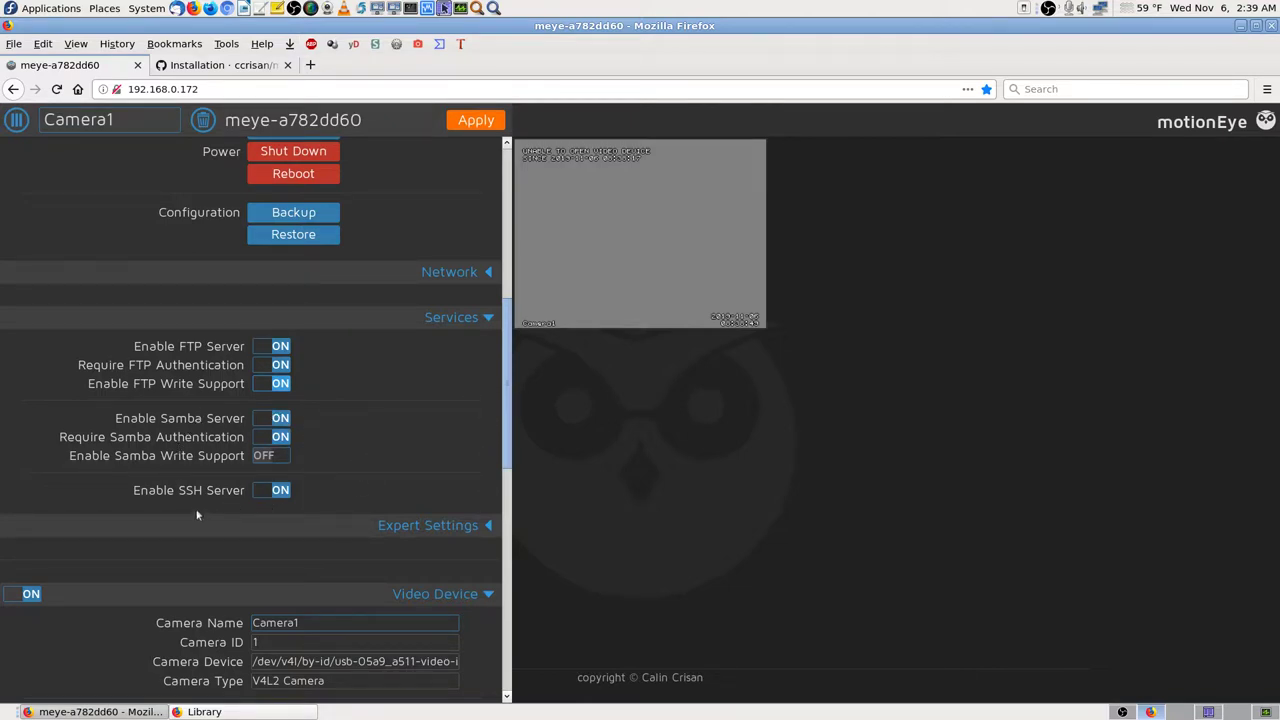
left_click(266, 386)
left_click(477, 120)
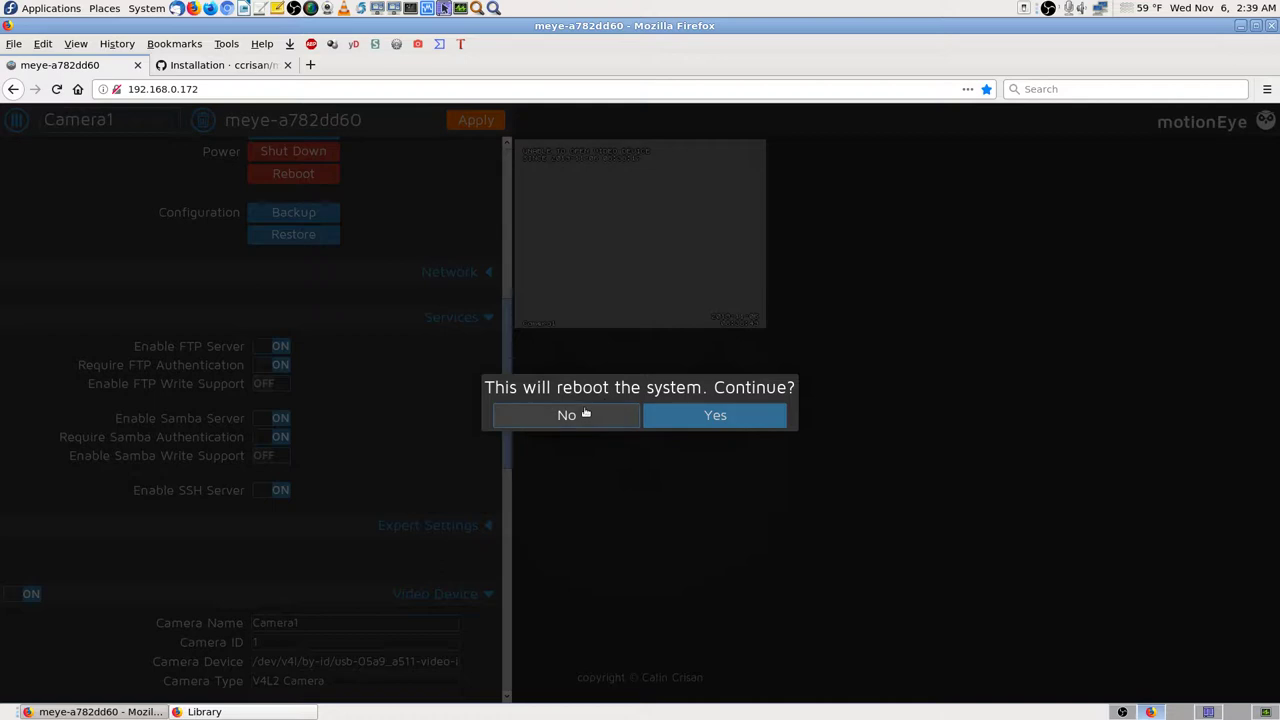
left_click(585, 414)
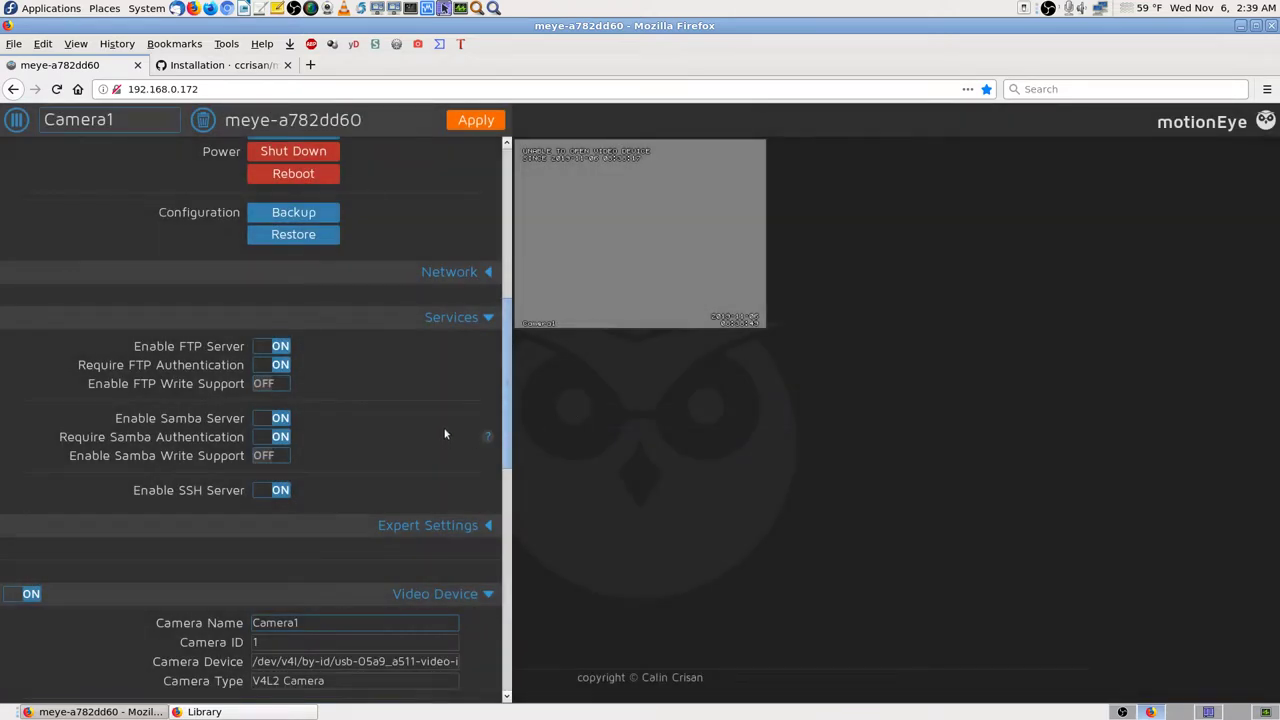
Step: Switch Automatic Brightness to ON in Camera1's Video Device settings
scroll(453, 436, "down", 5)
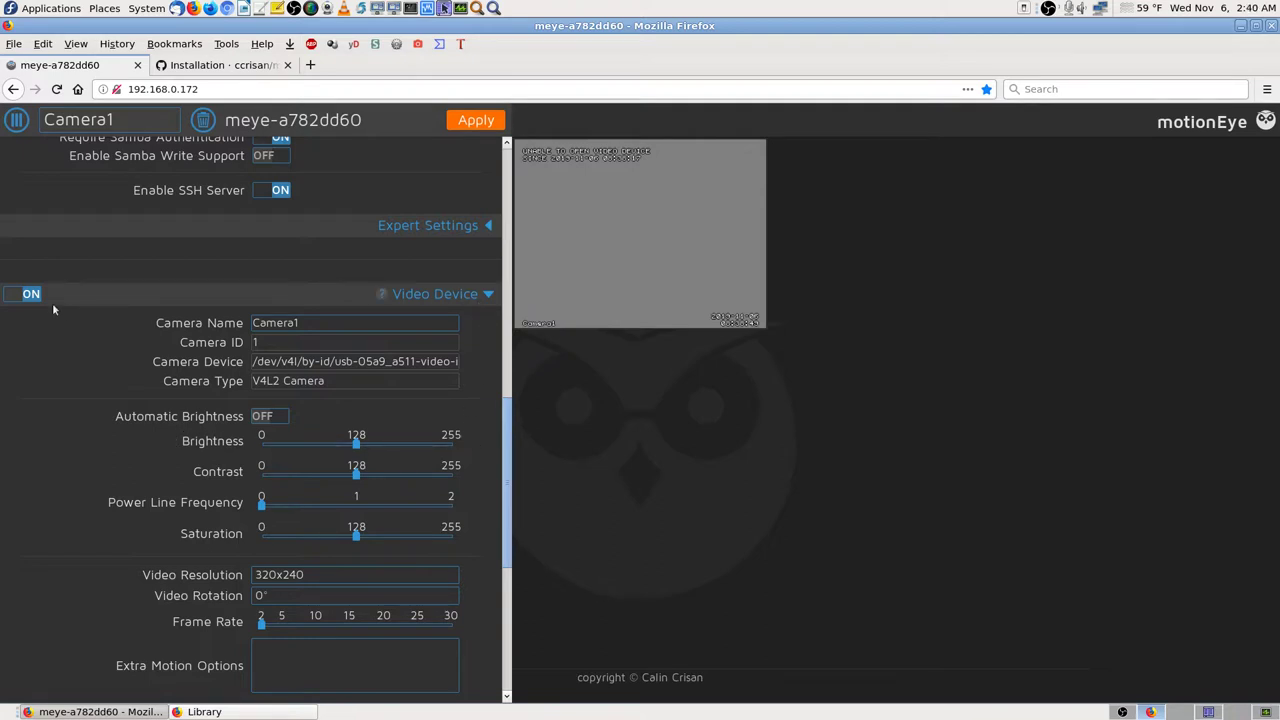
scroll(490, 474, "down", 2)
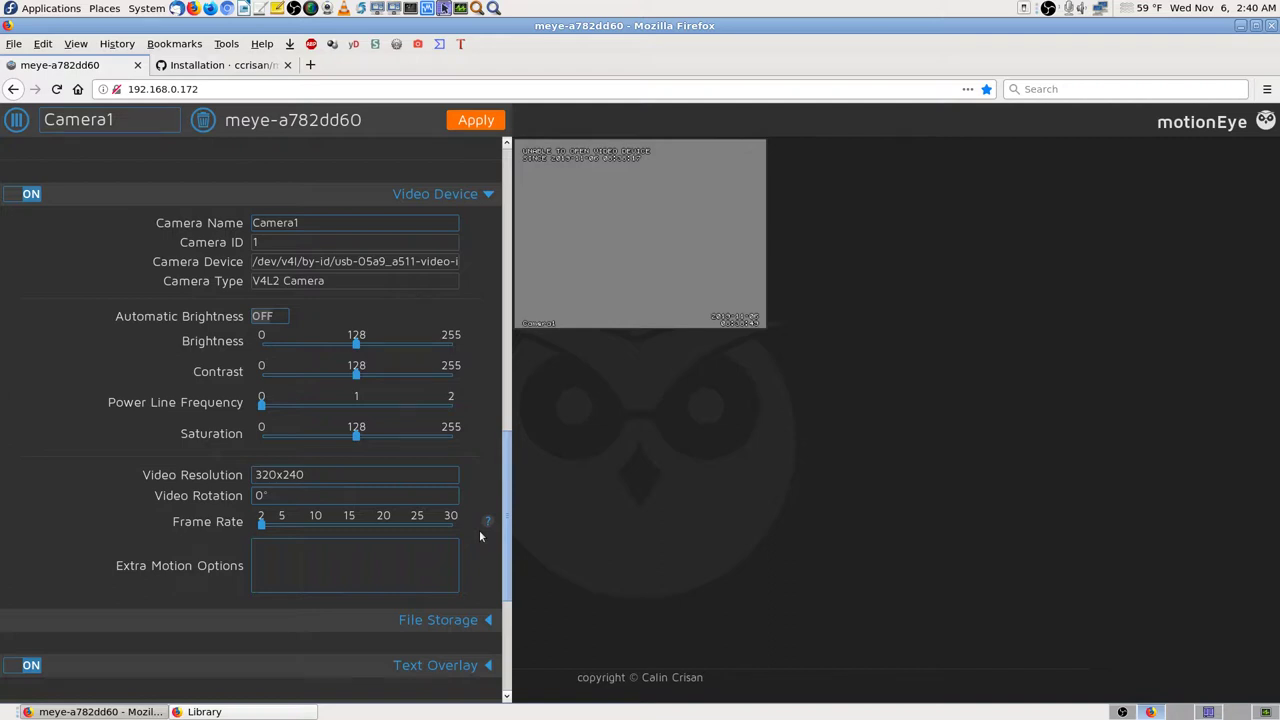
scroll(479, 530, "down", 2)
scroll(474, 466, "up", 3)
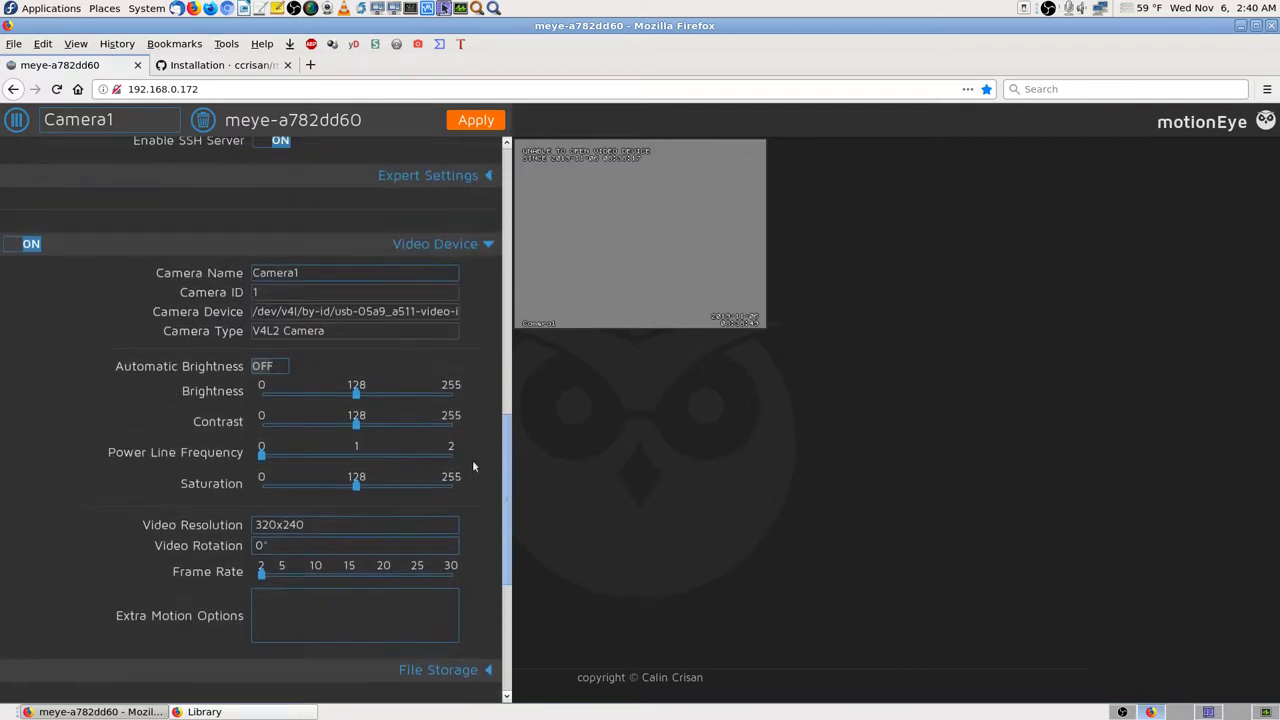
left_click(278, 366)
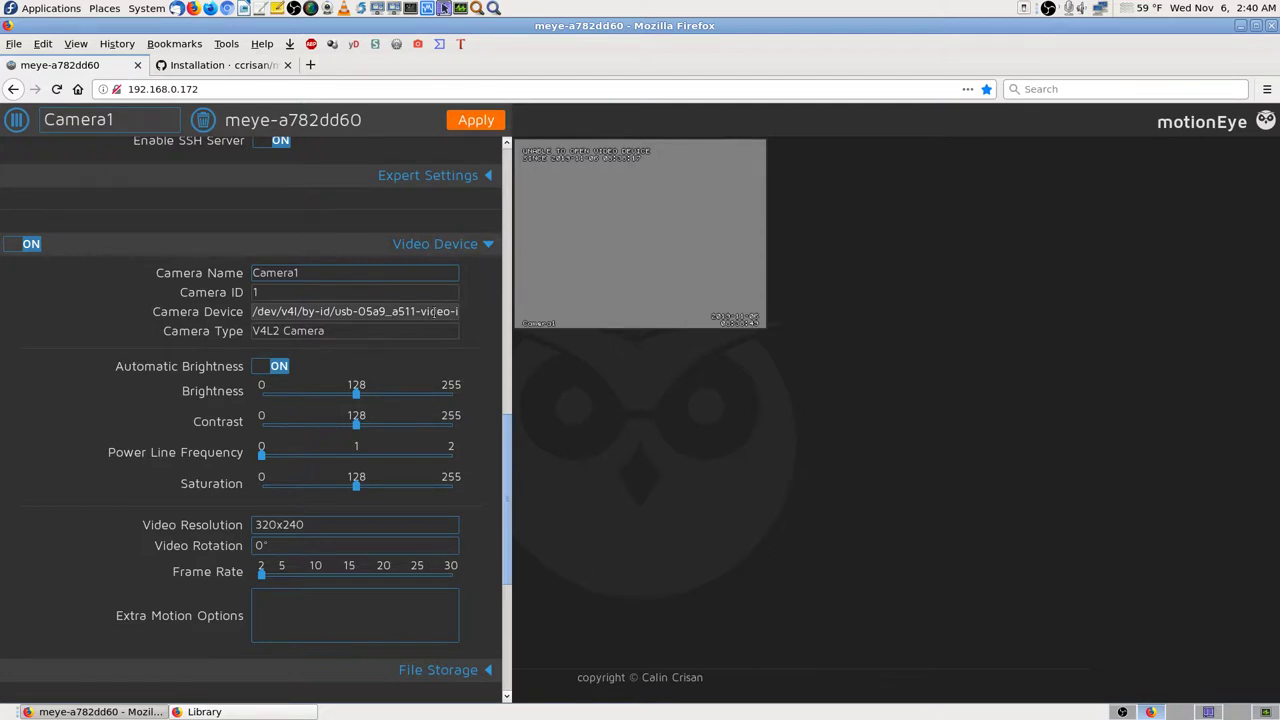
Step: Expand File Storage, showing root /data/output/Camera1 with 0.0/2.6 GB disk usage
scroll(463, 414, "down", 3)
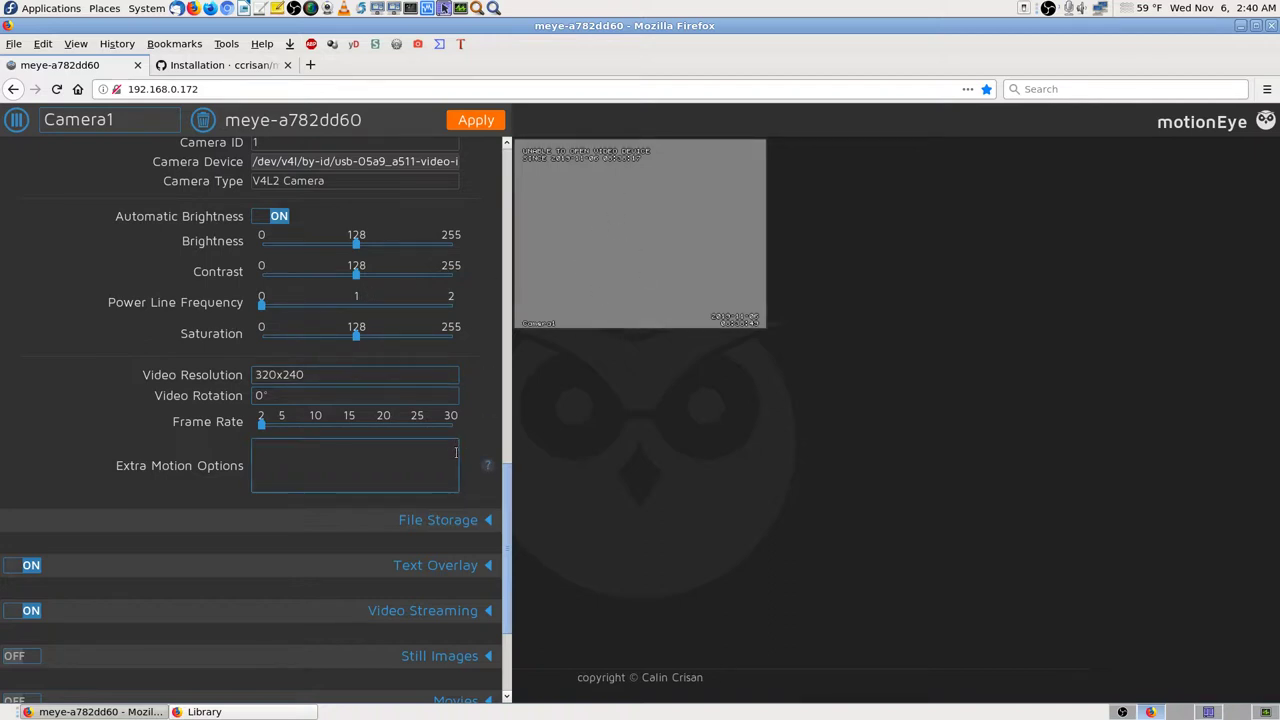
scroll(456, 453, "down", 2)
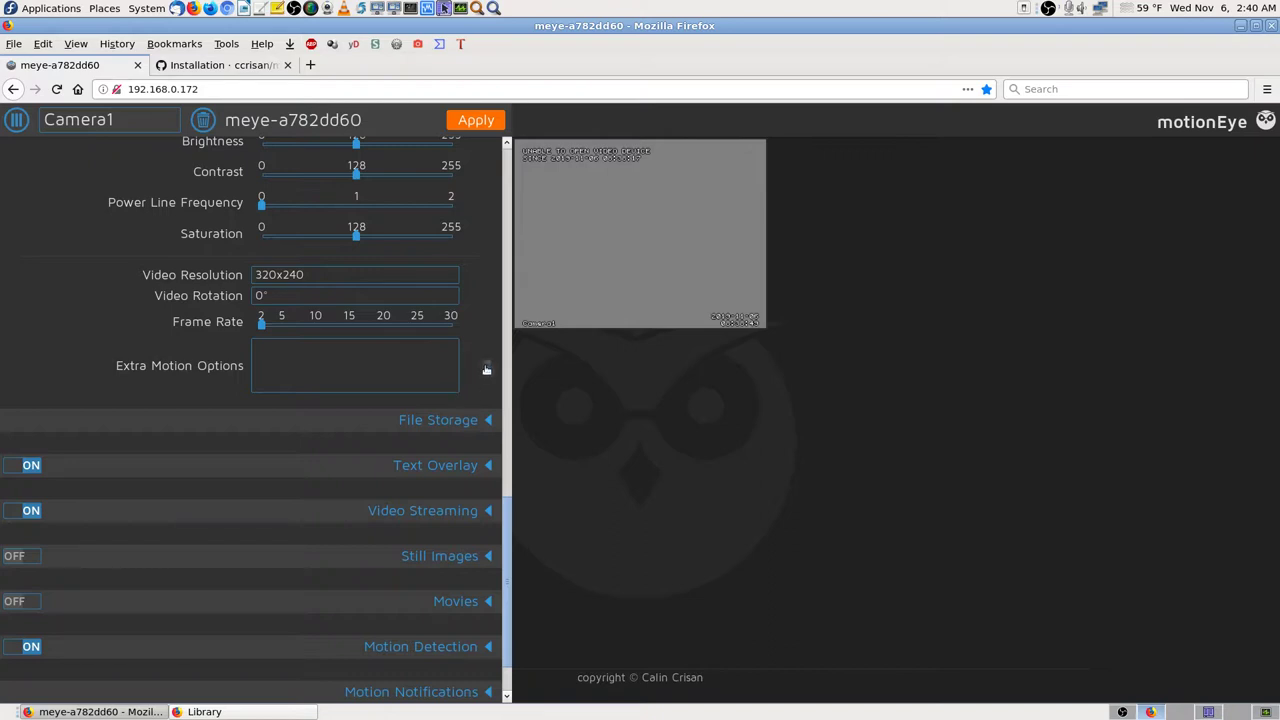
scroll(481, 398, "down", 1)
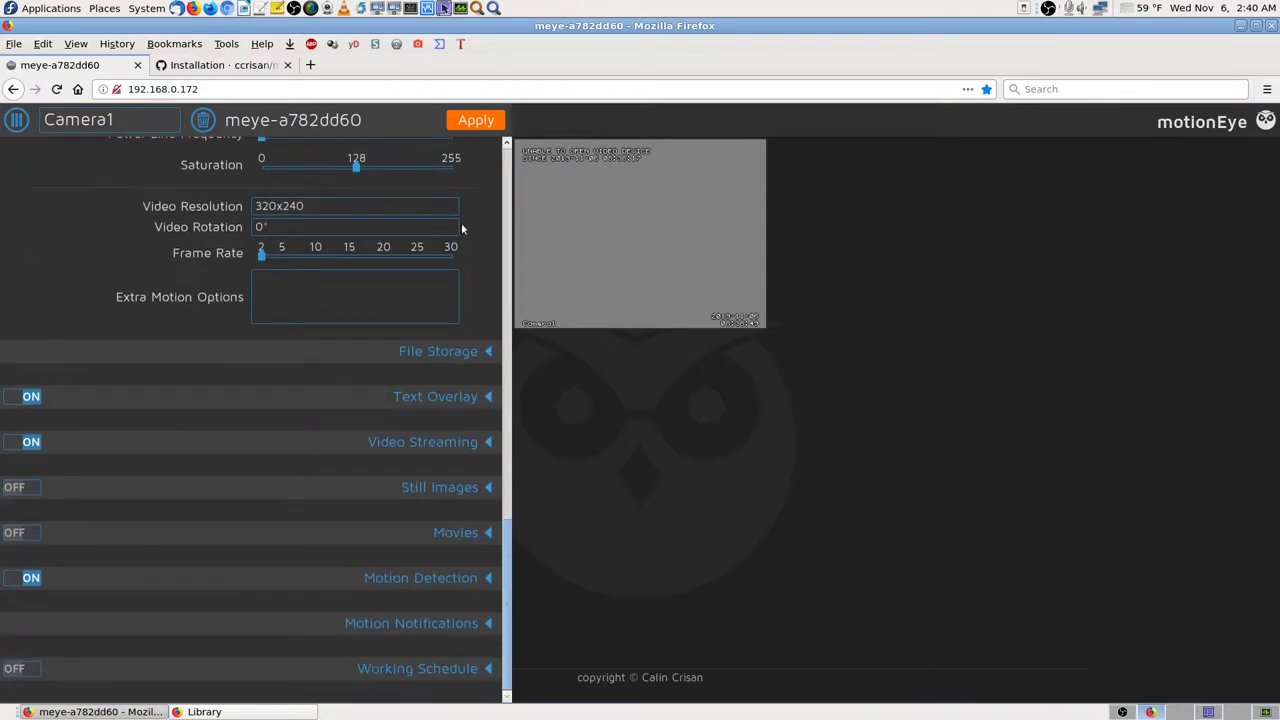
left_click(489, 353)
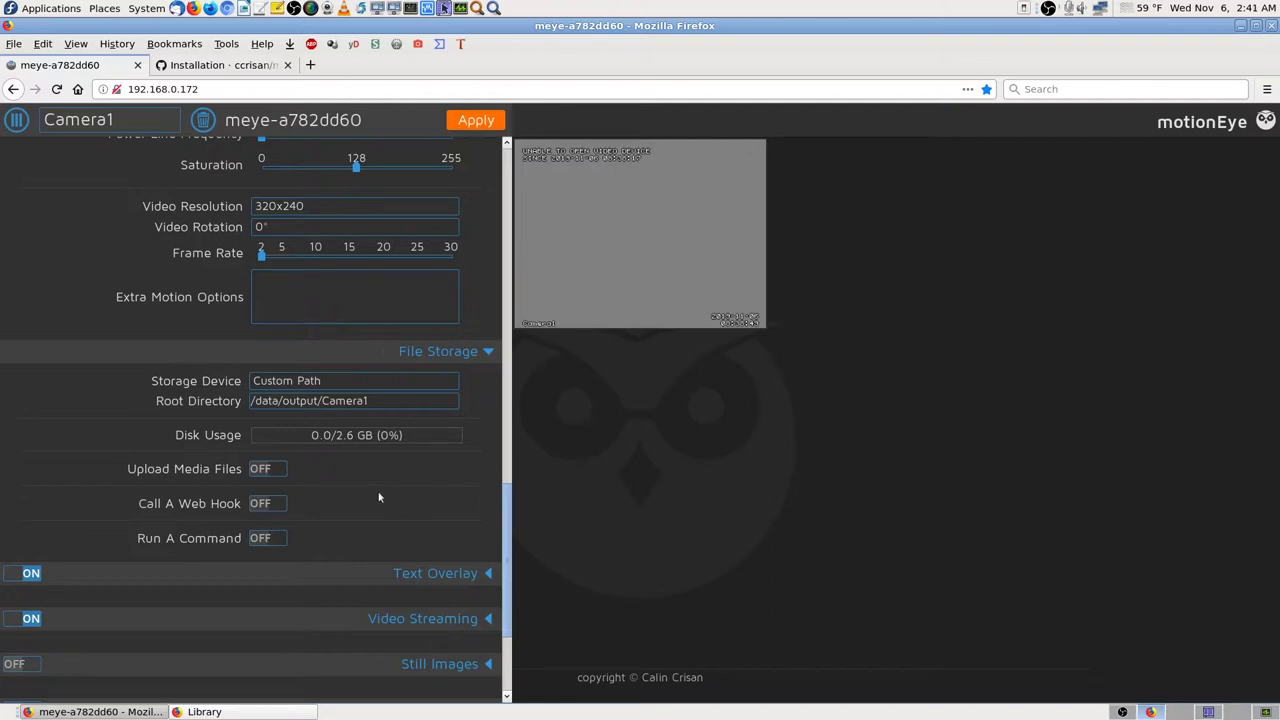
left_click(271, 470)
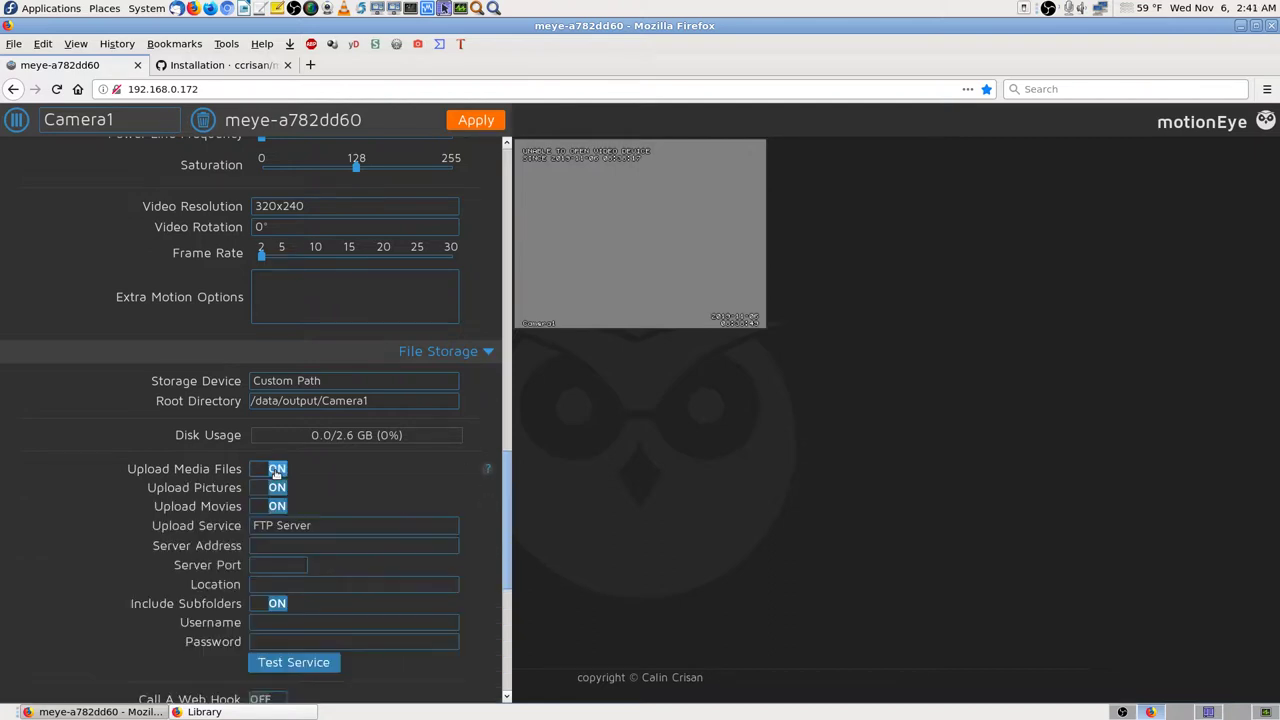
scroll(437, 505, "down", 2)
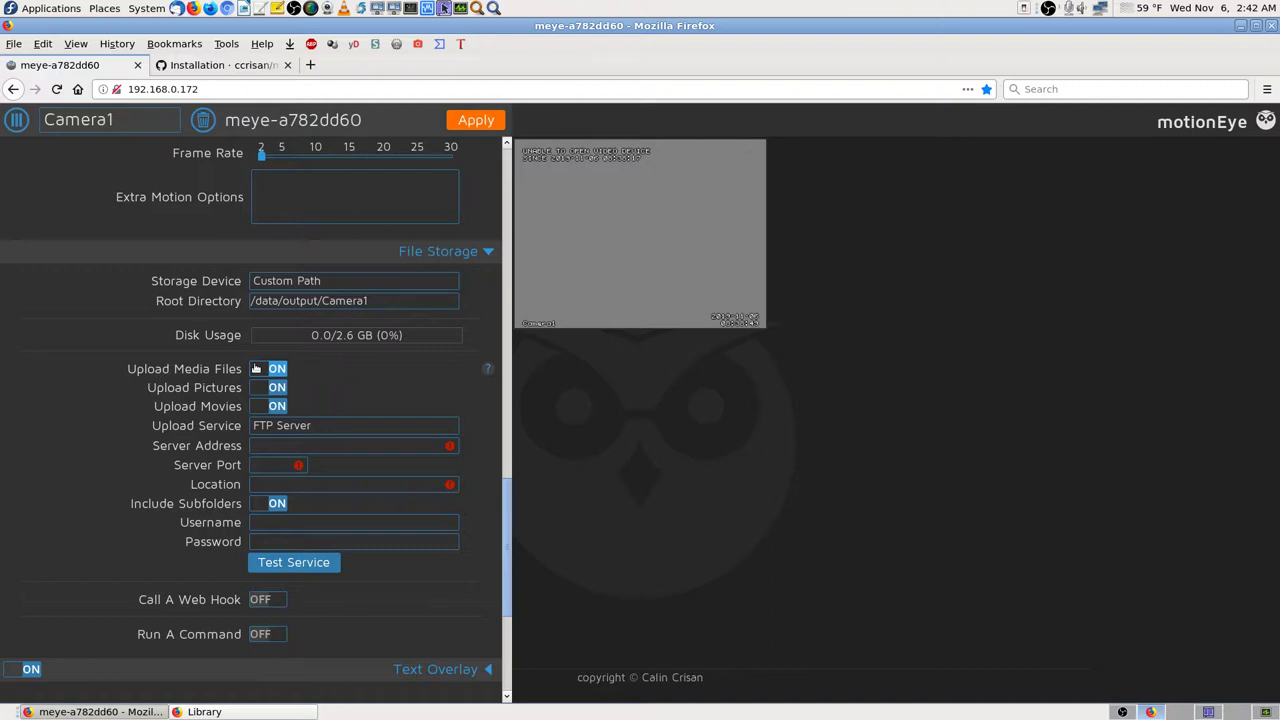
left_click(256, 369)
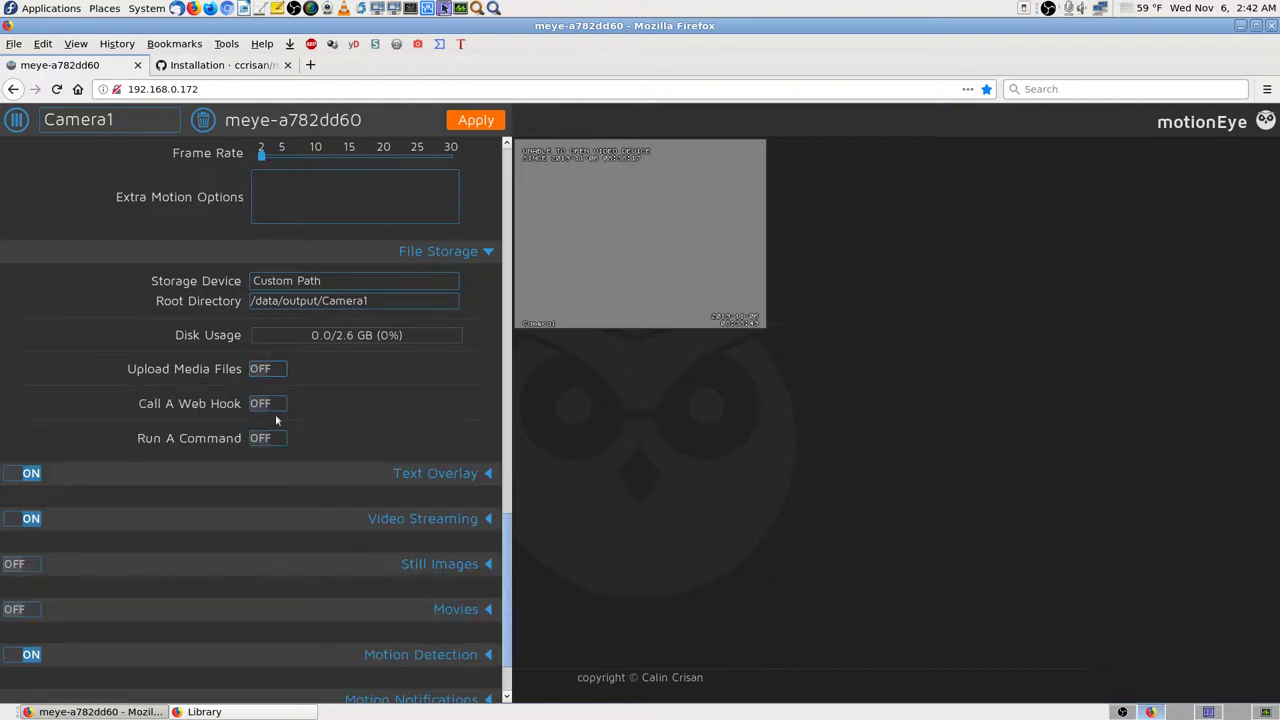
Step: Leave Call A Web Hook and Run A Command both OFF, then collapse File Storage
left_click(278, 403)
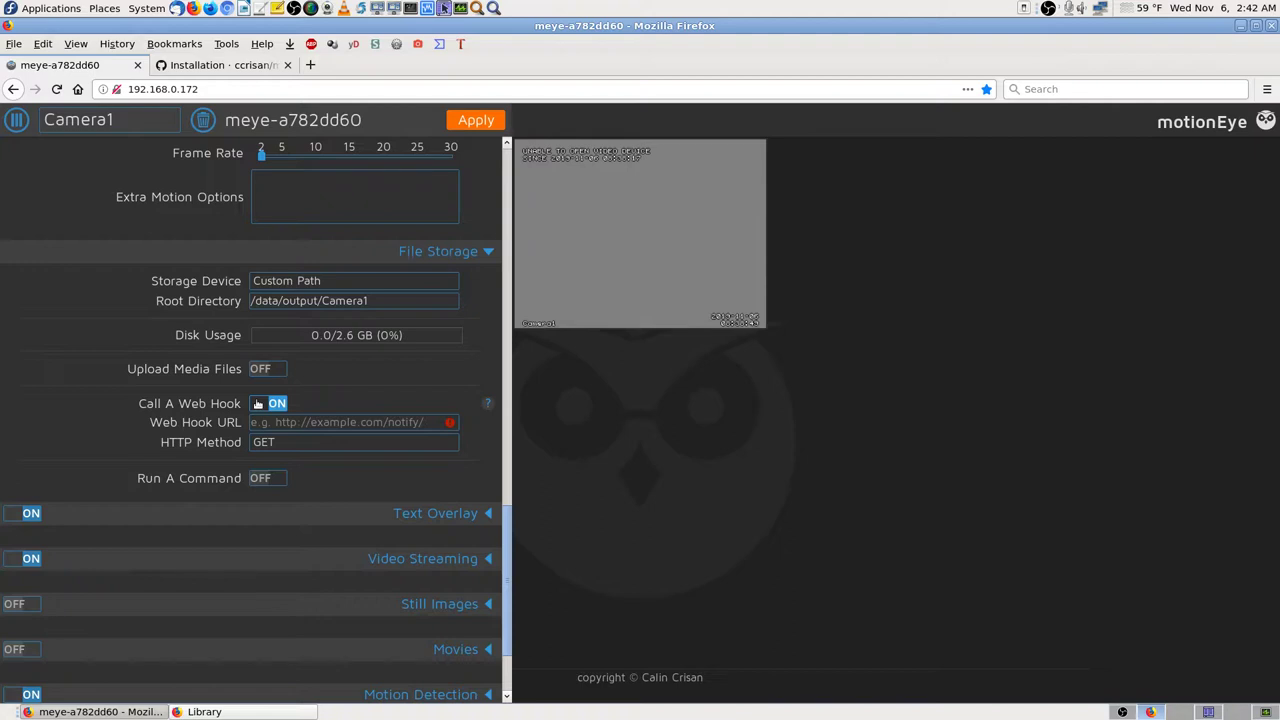
left_click(258, 403)
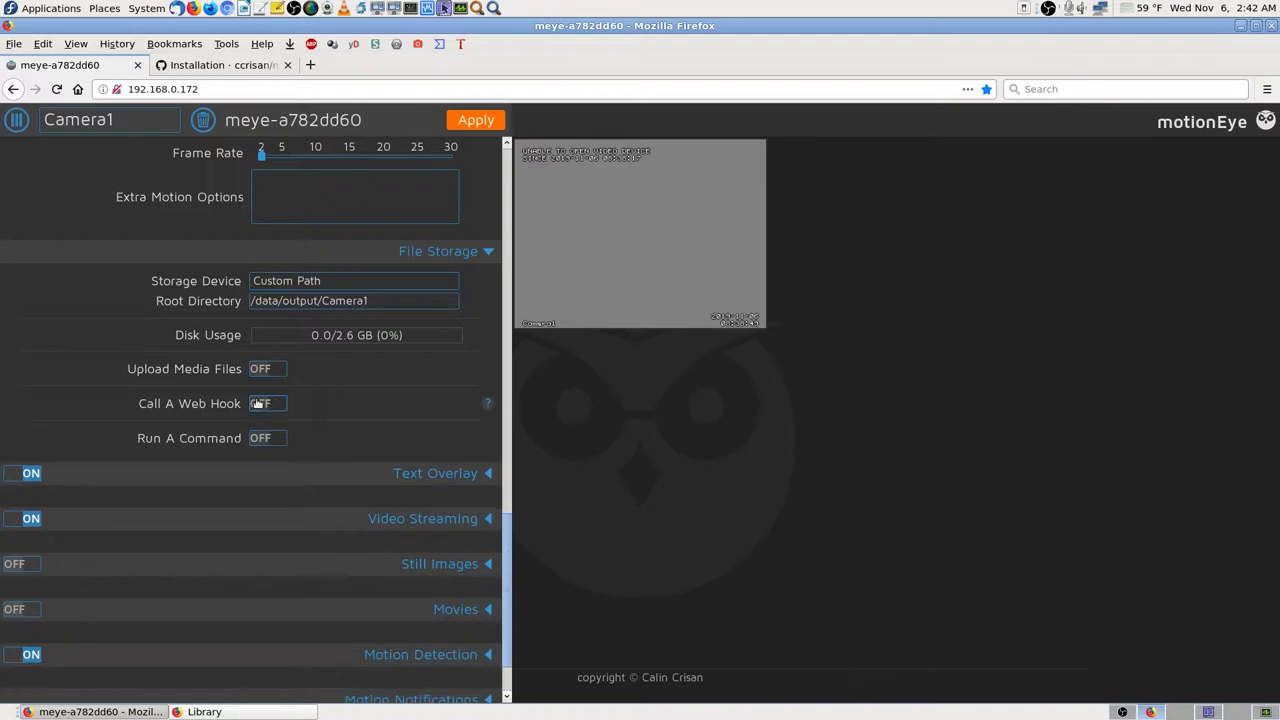
left_click(277, 438)
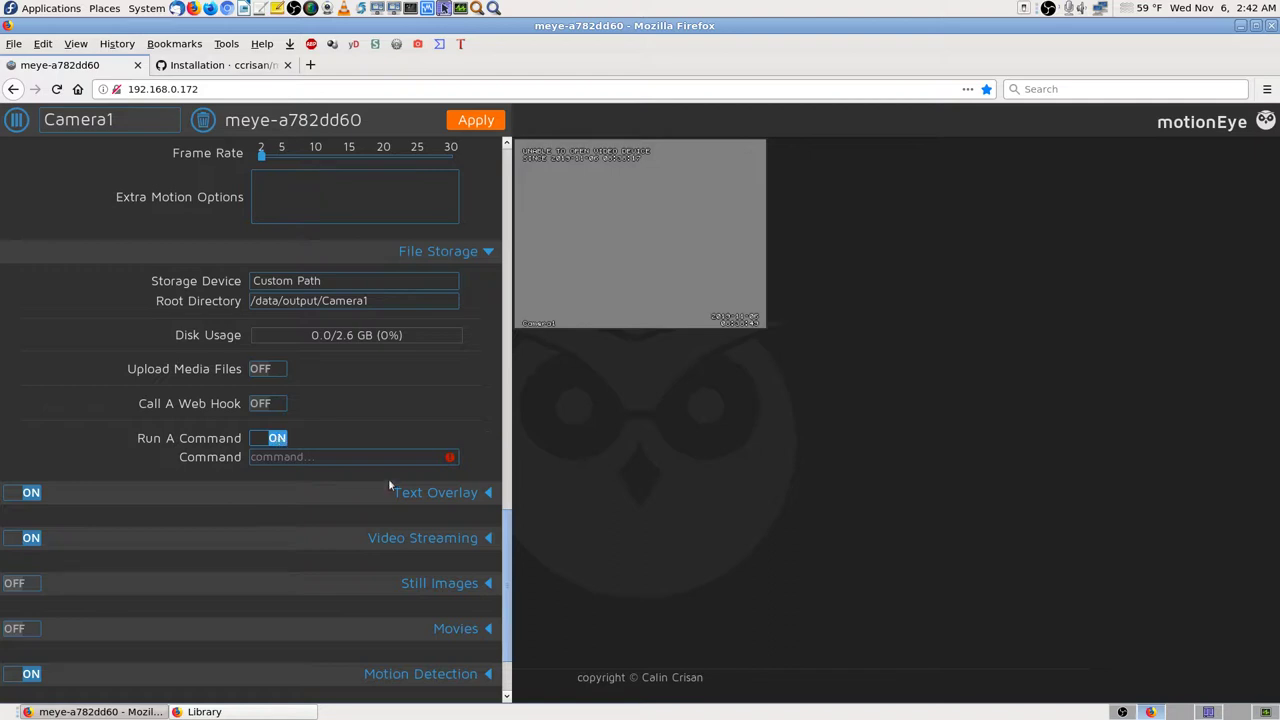
left_click(280, 437)
scroll(425, 494, "down", 2)
scroll(425, 497, "up", 4)
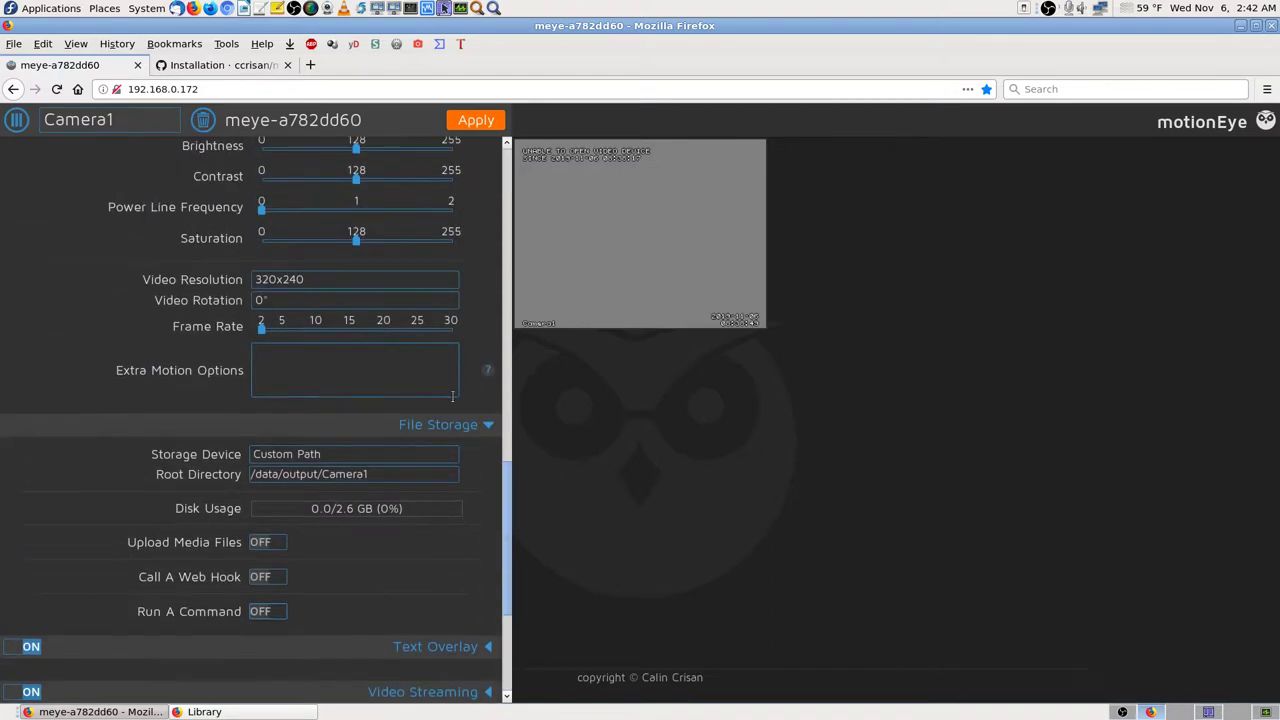
left_click(471, 426)
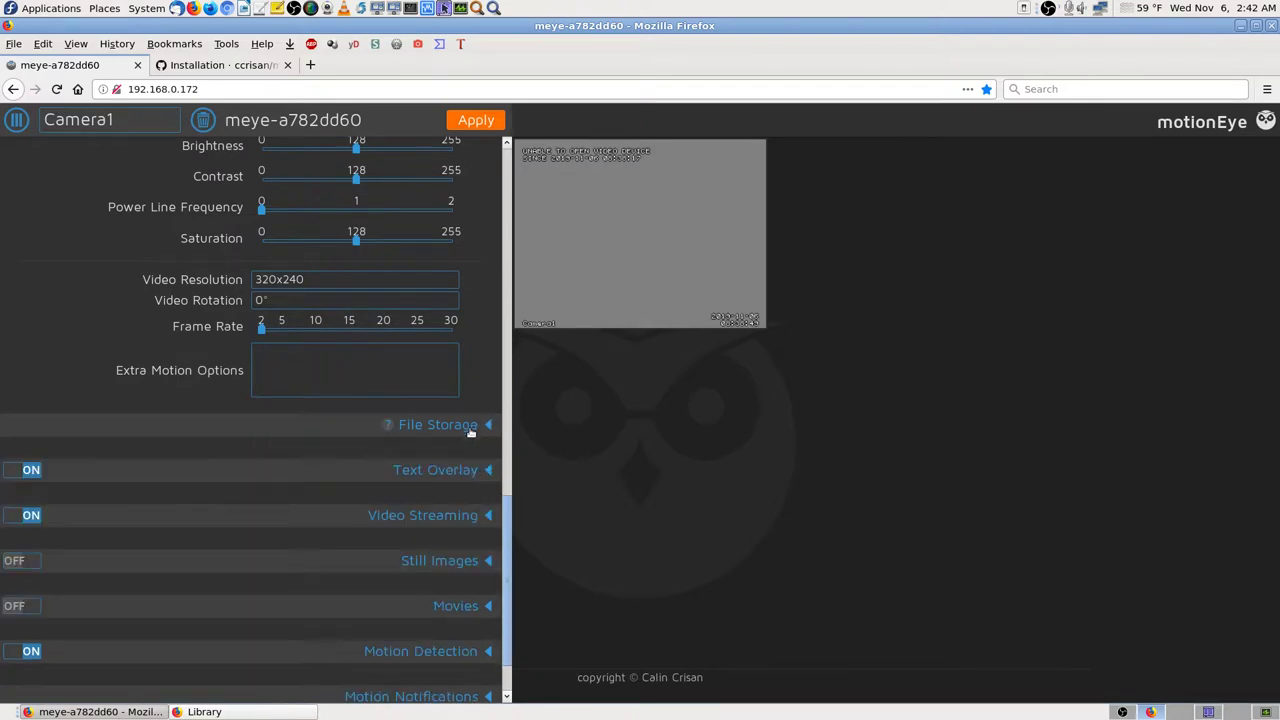
Step: Briefly view Text Overlay, then expand Video Streaming to see port 8081 and the URLs
left_click(465, 470)
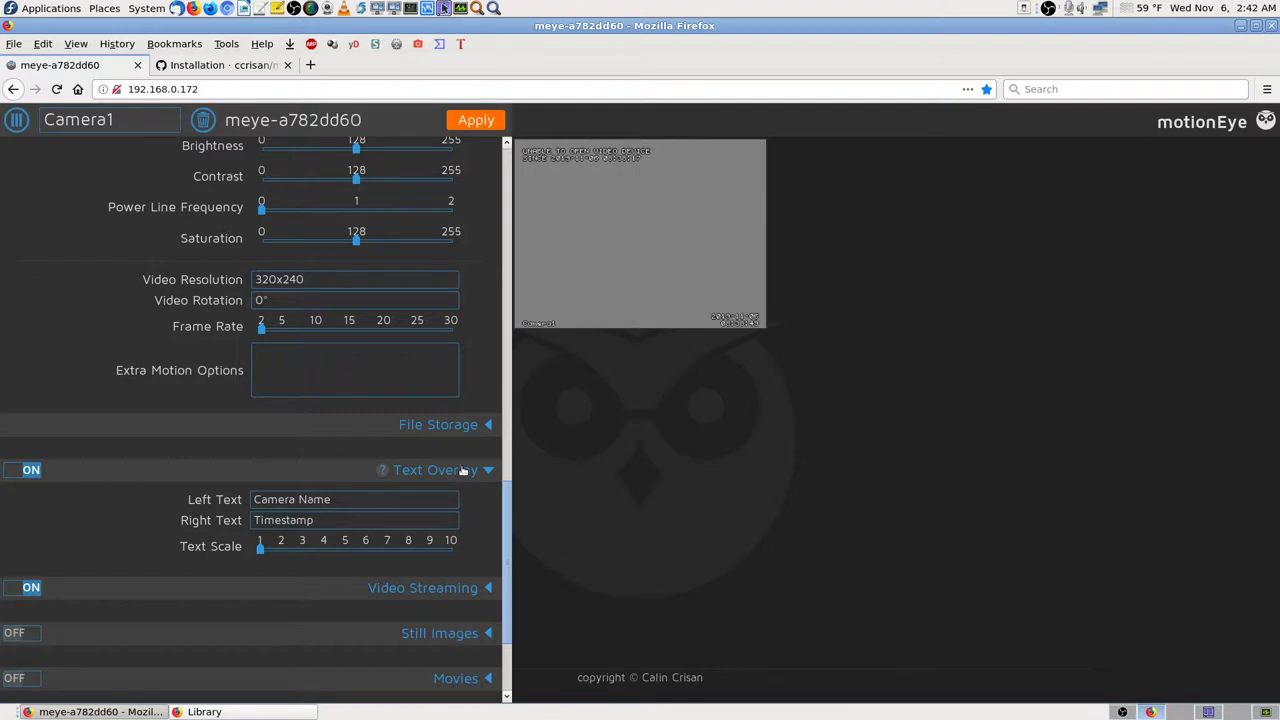
left_click(463, 470)
scroll(461, 465, "down", 2)
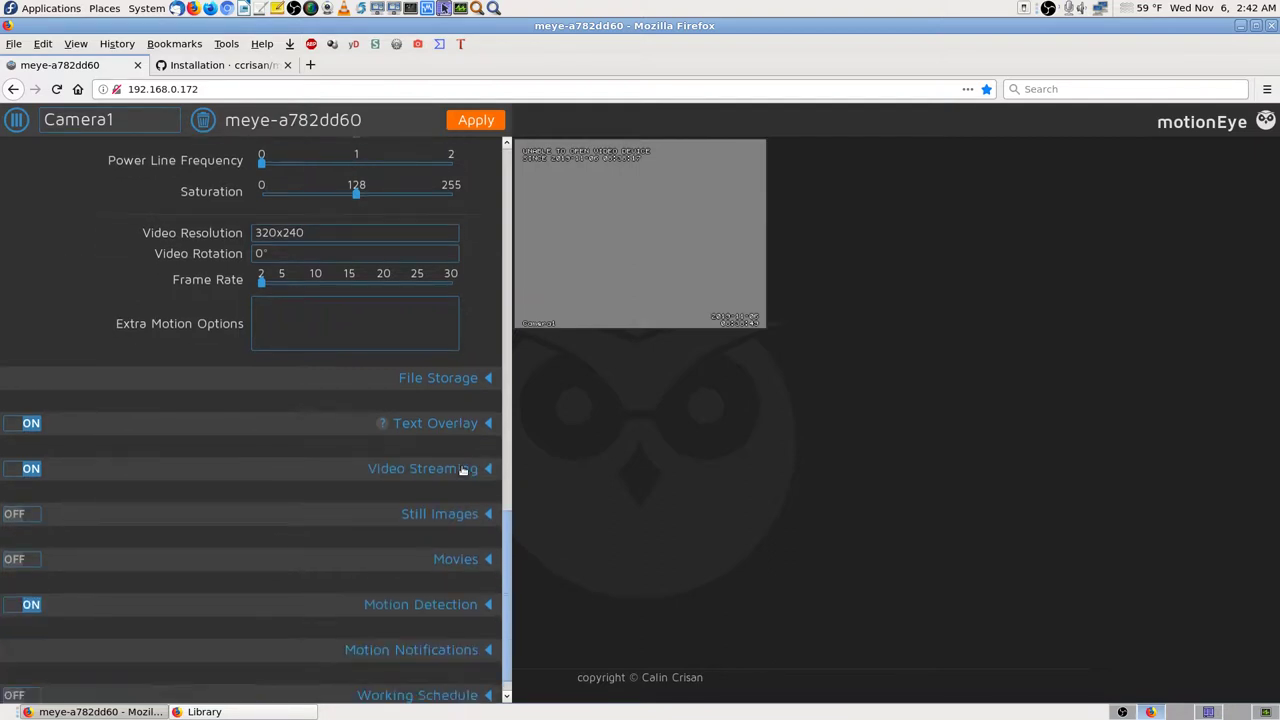
left_click(446, 446)
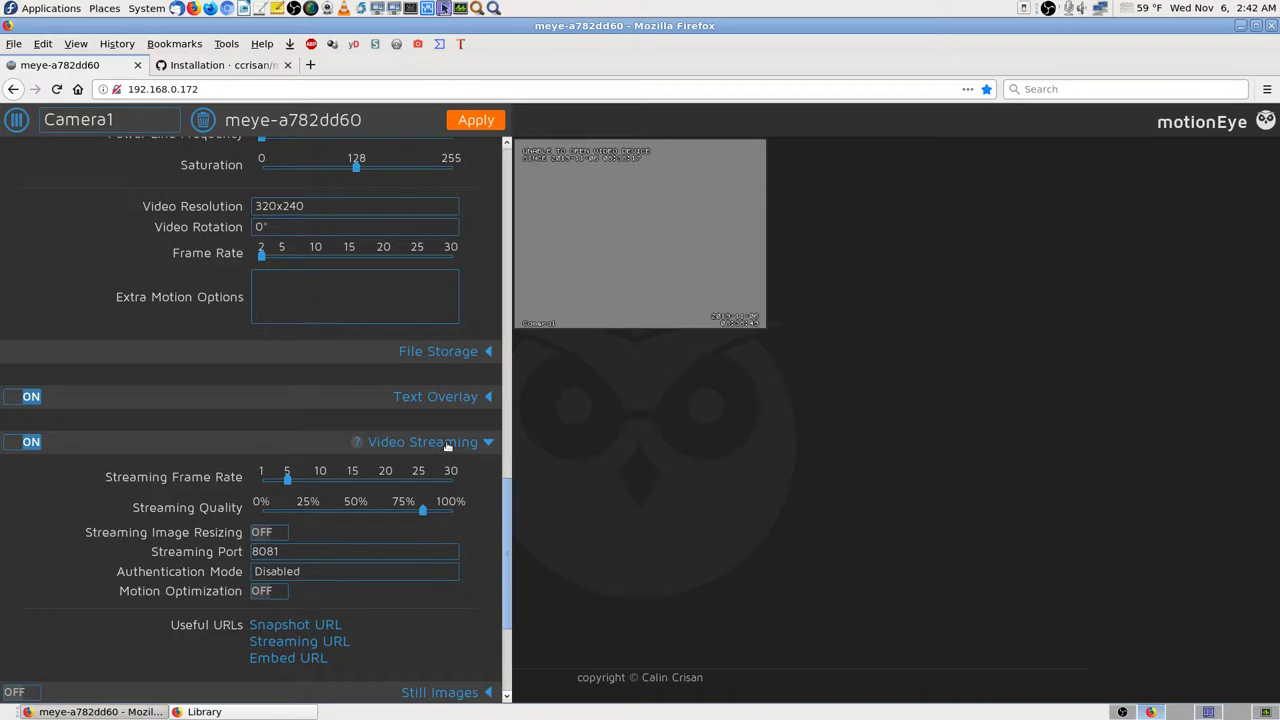
scroll(470, 495, "down", 3)
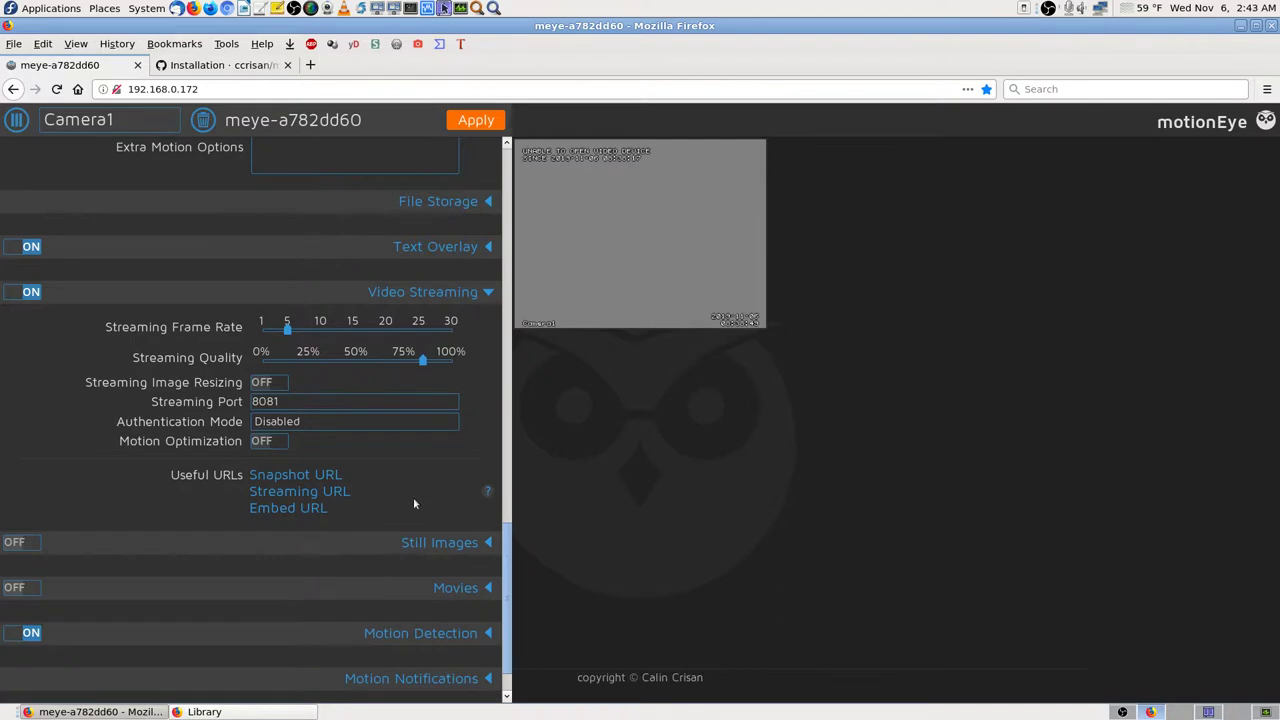
left_click(331, 481)
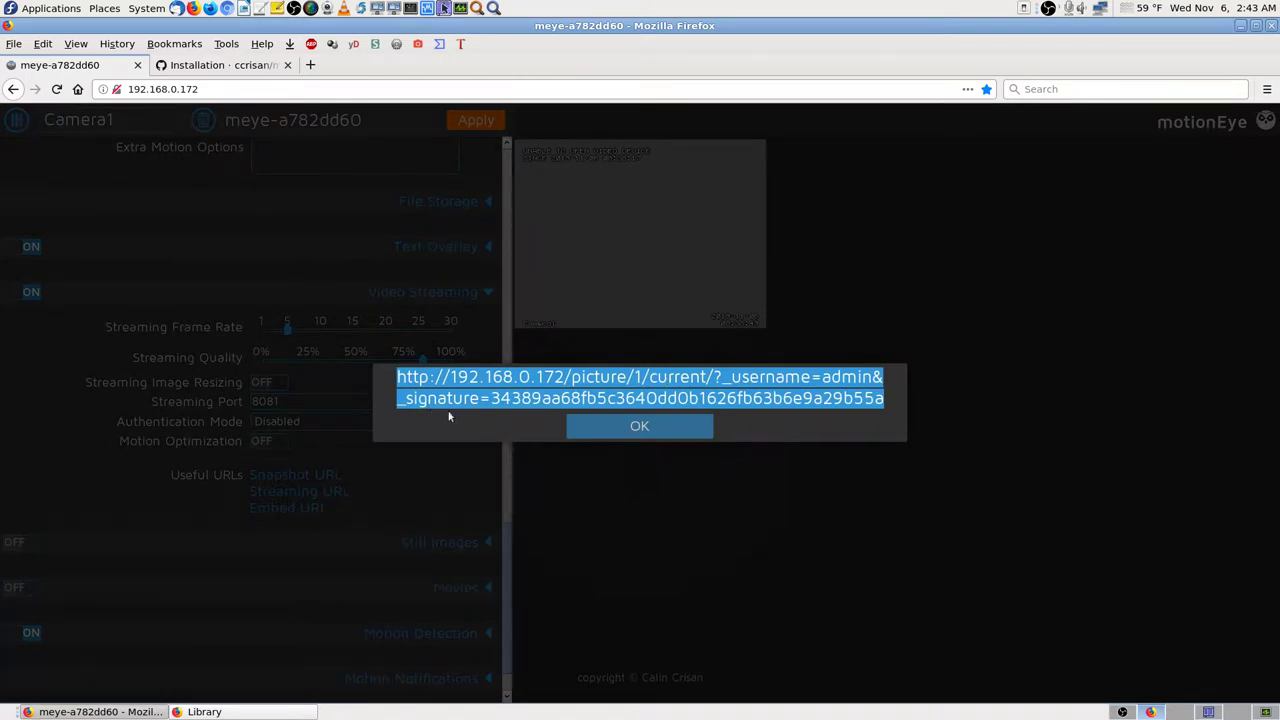
left_click(677, 426)
left_click(333, 493)
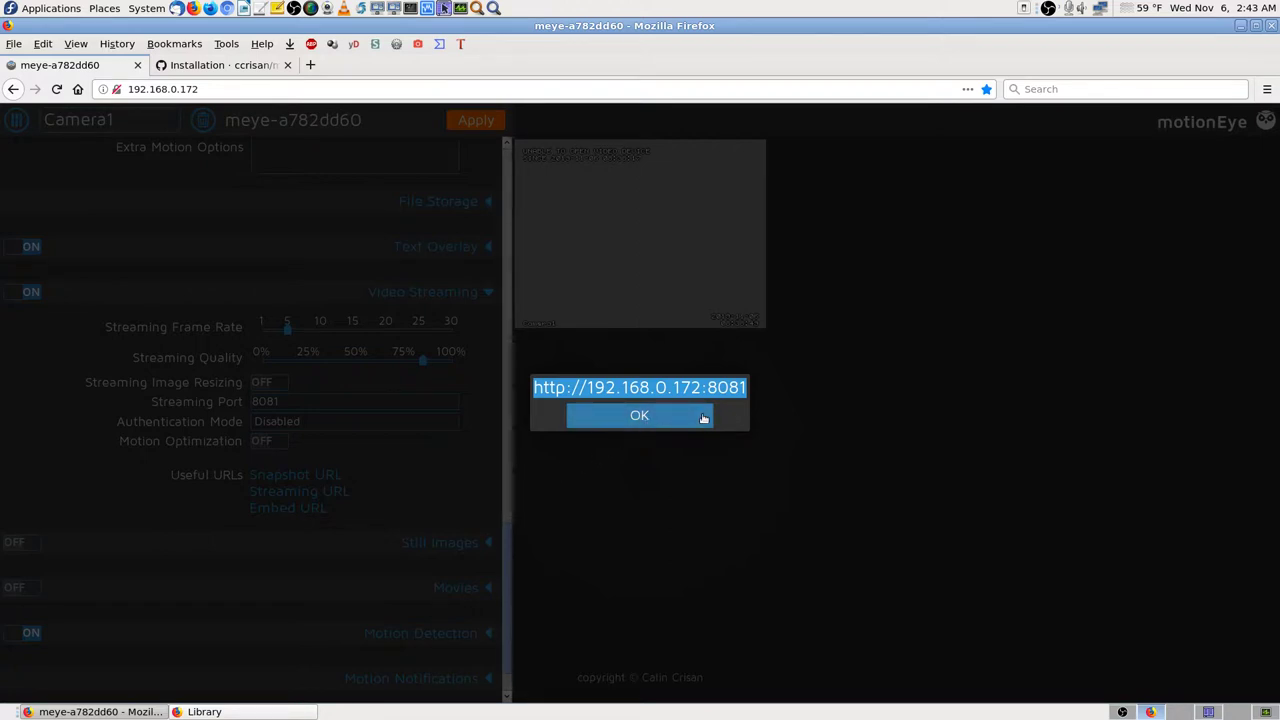
key("Print")
key("Return")
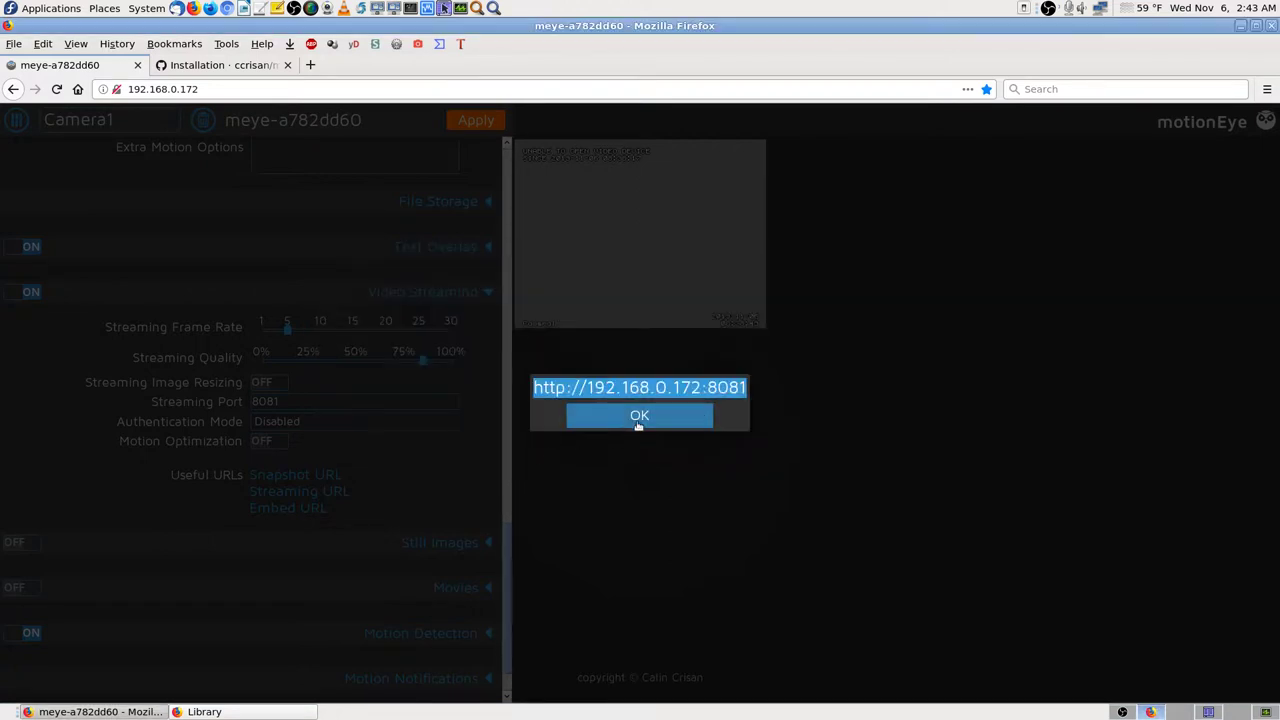
left_click(638, 422)
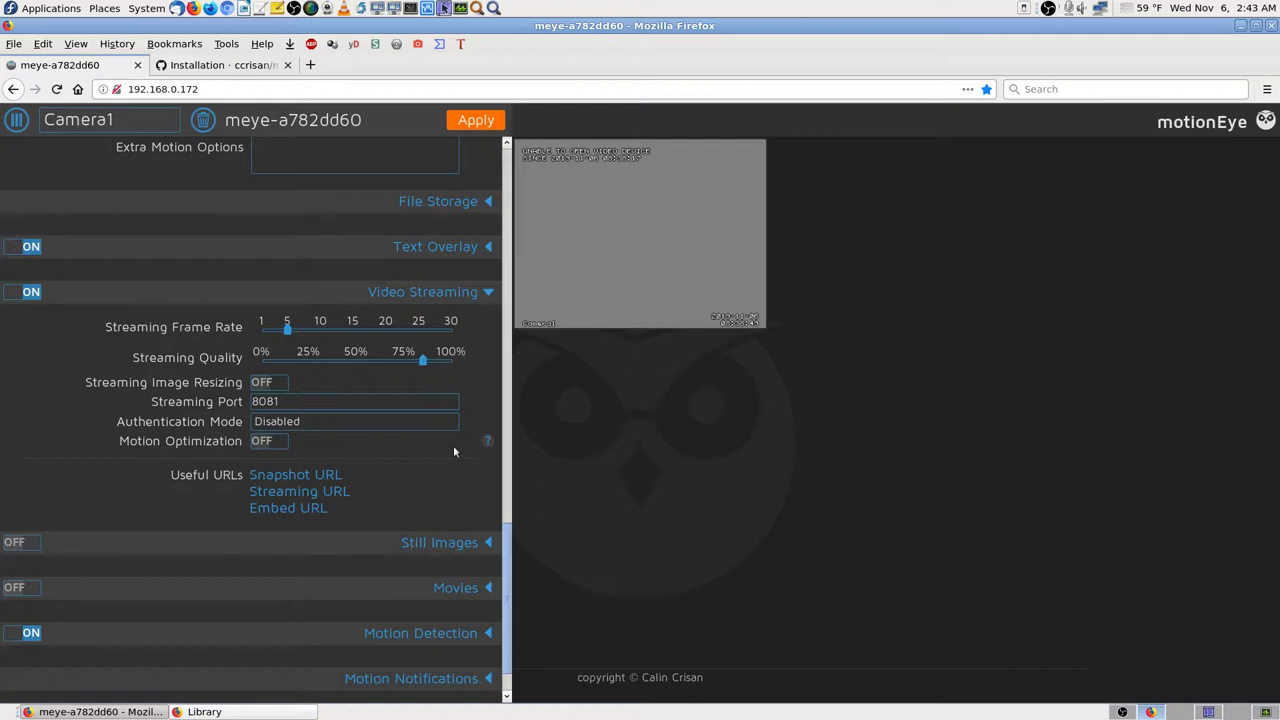
left_click(315, 510)
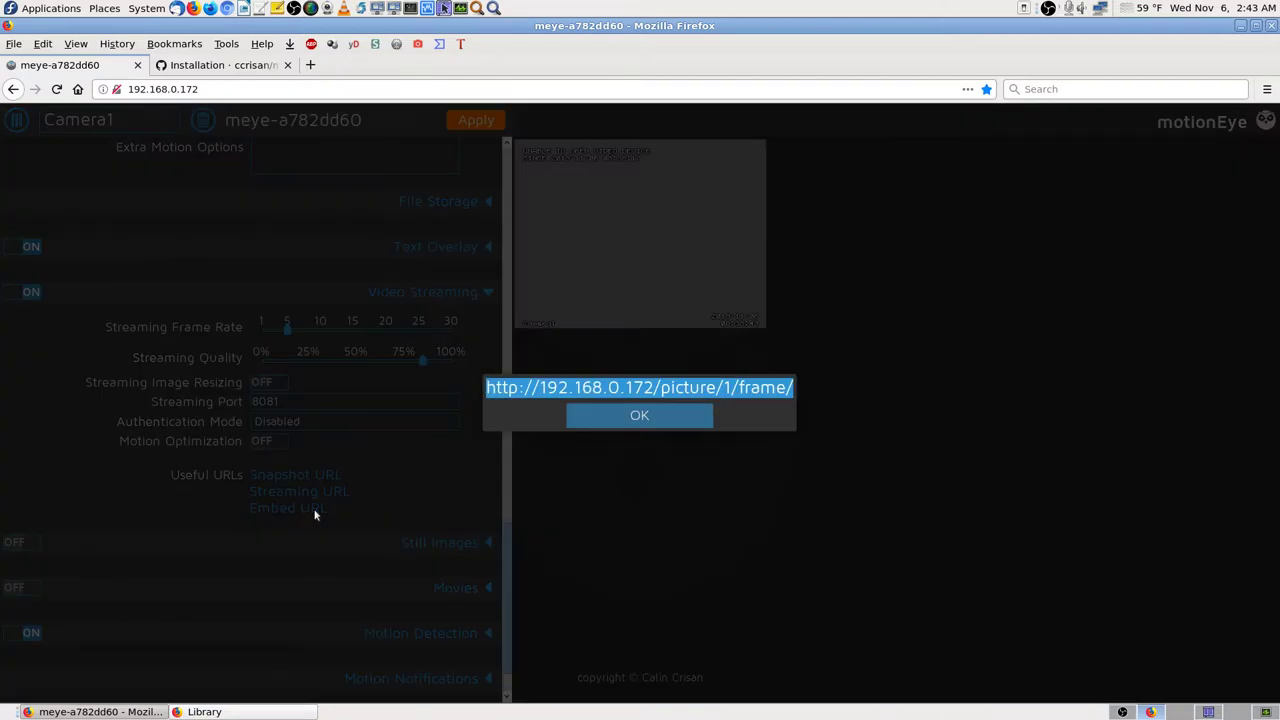
left_click(658, 418)
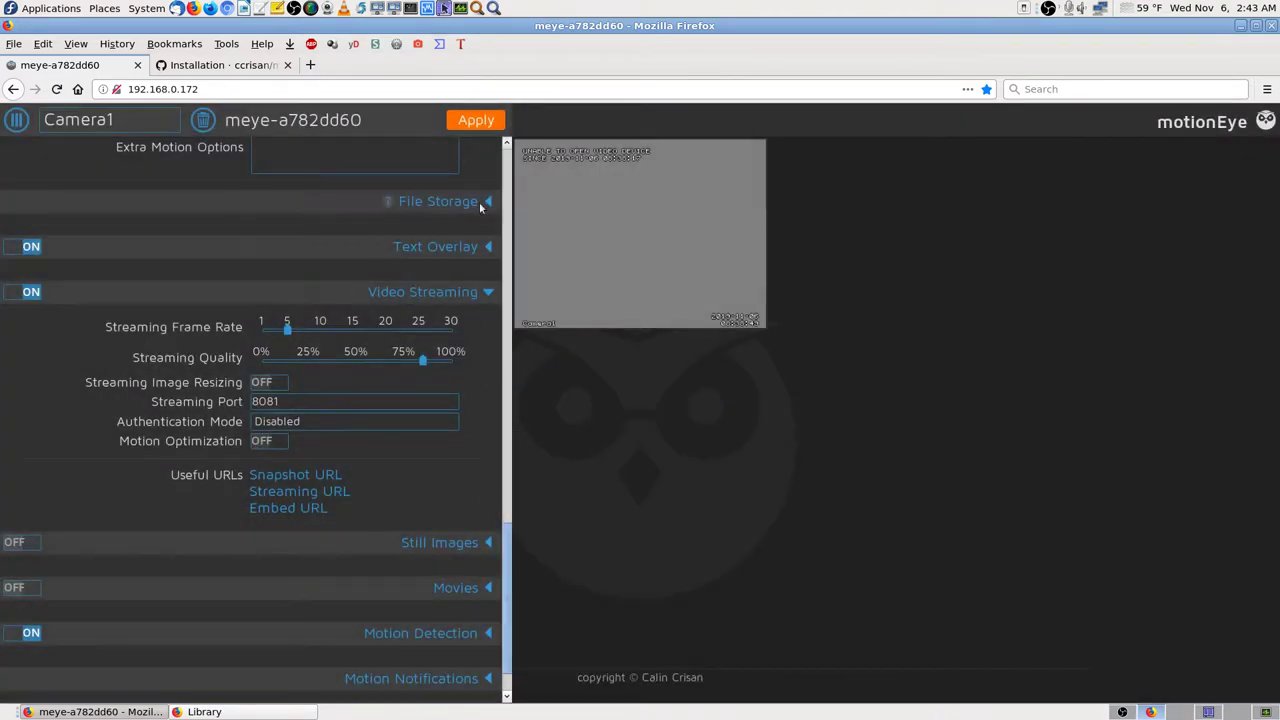
Step: Switch on Still Images for Camera1 with Video Streaming folded away
left_click(450, 292)
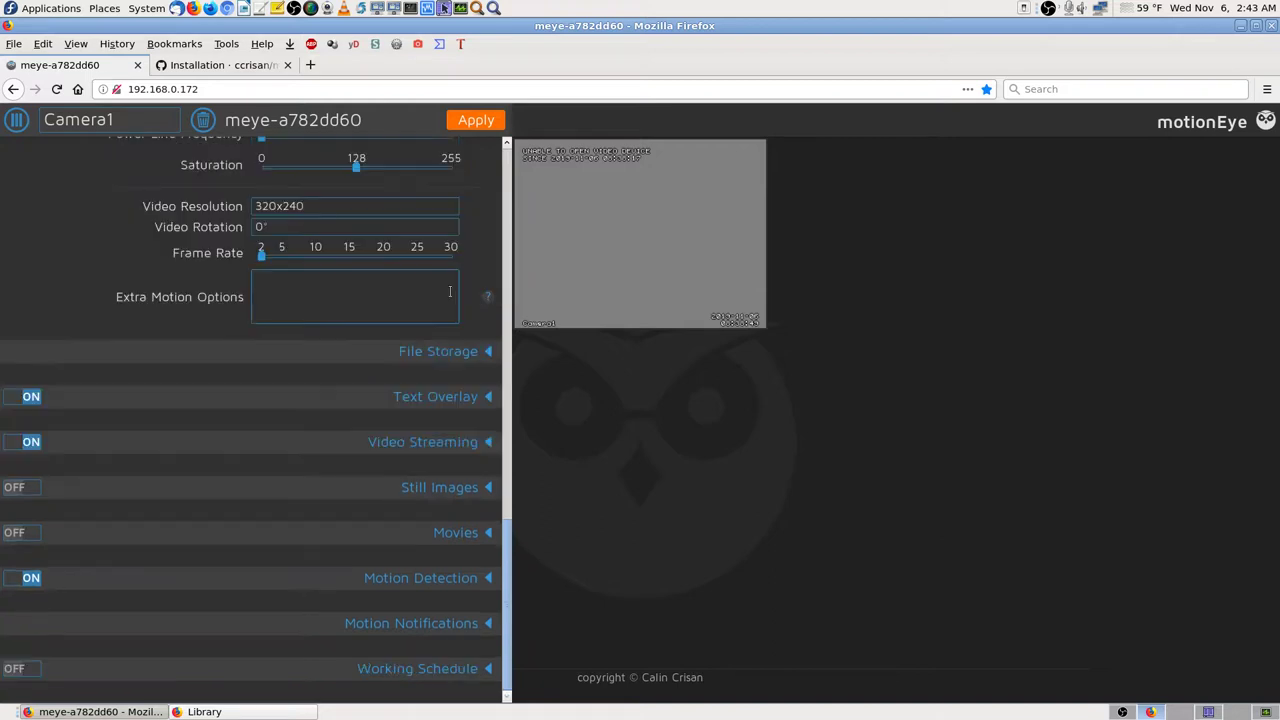
left_click(451, 487)
scroll(451, 487, "down", 2)
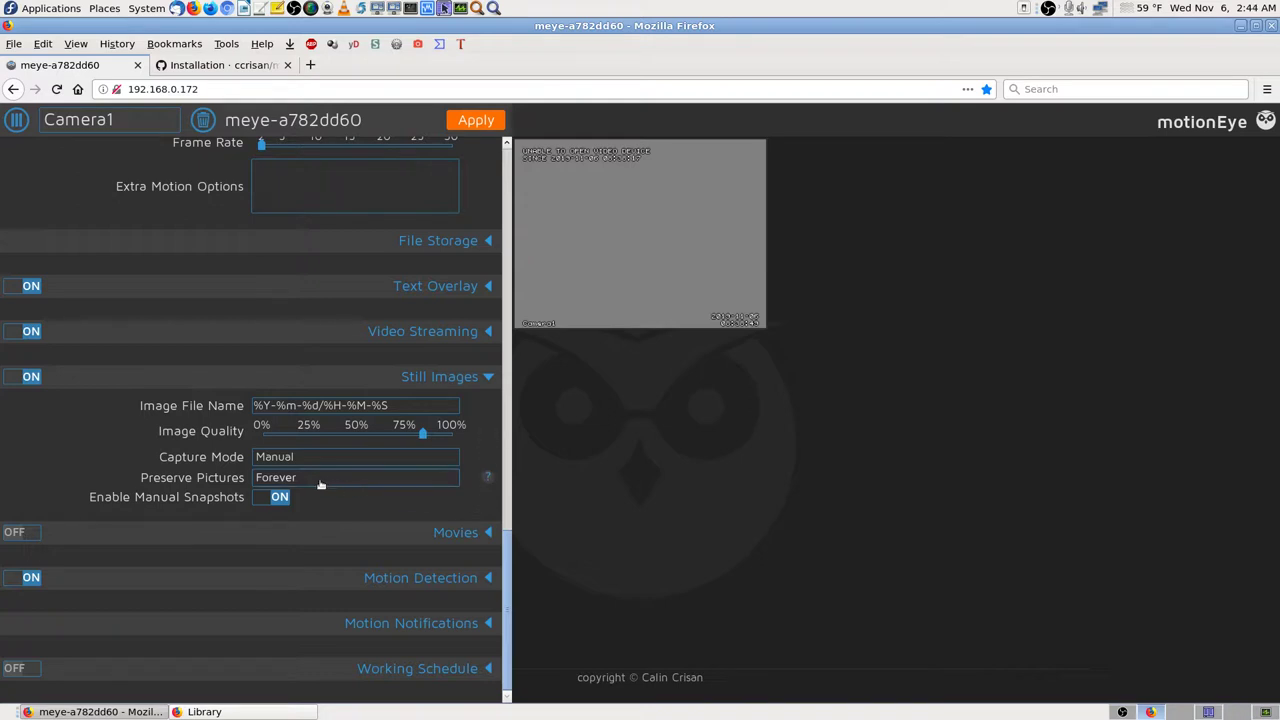
Step: Switch on Movies for Camera1, showing its H.264/OMX (.mp4) motion-triggered settings
left_click(488, 376)
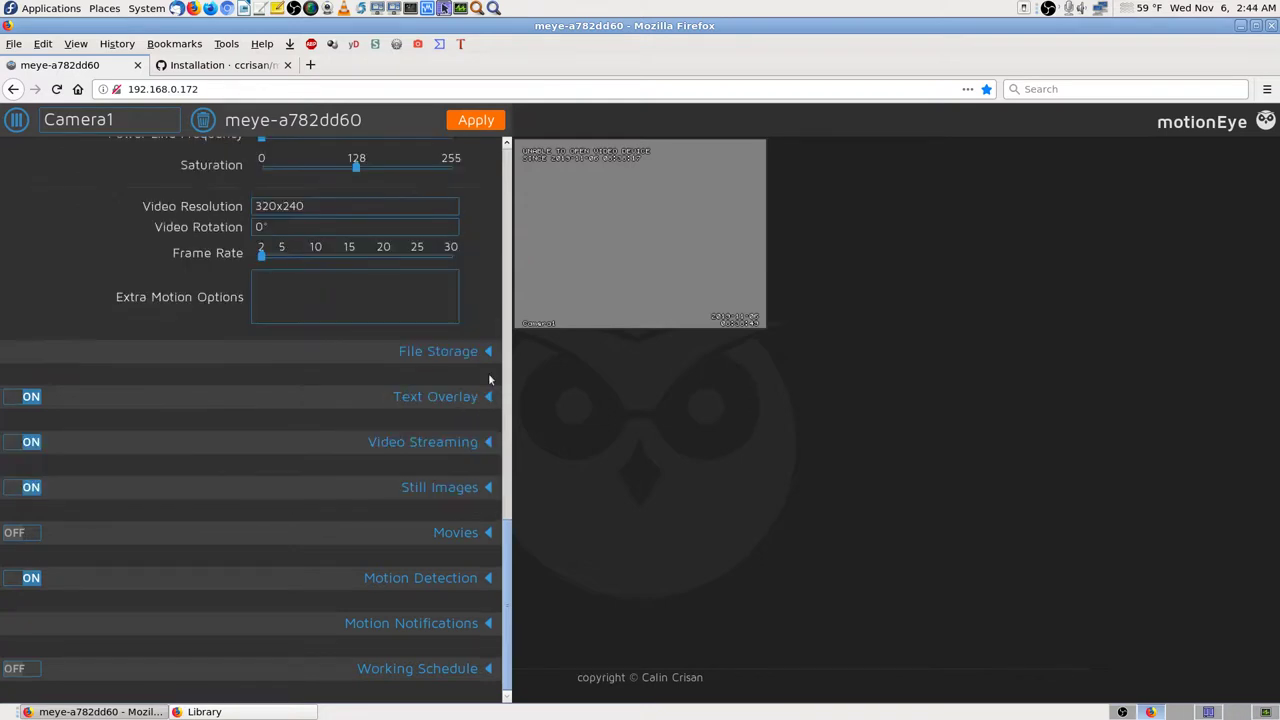
left_click(488, 532)
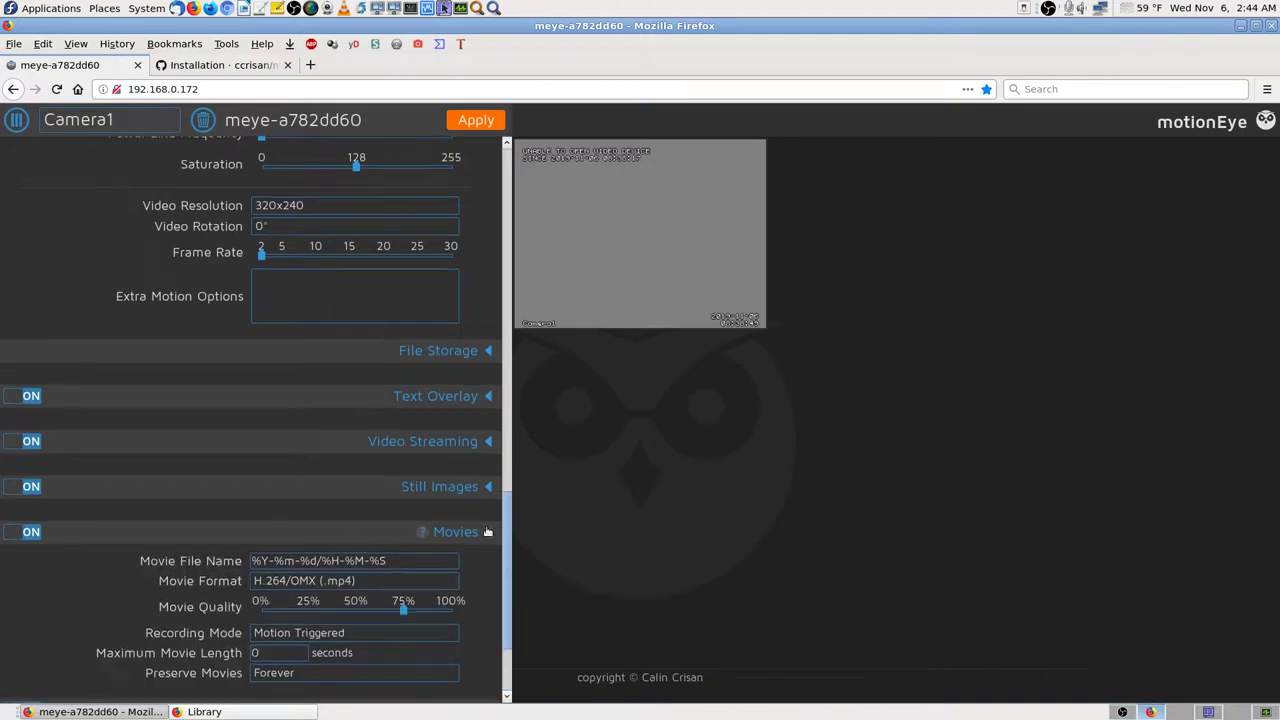
scroll(488, 530, "down", 2)
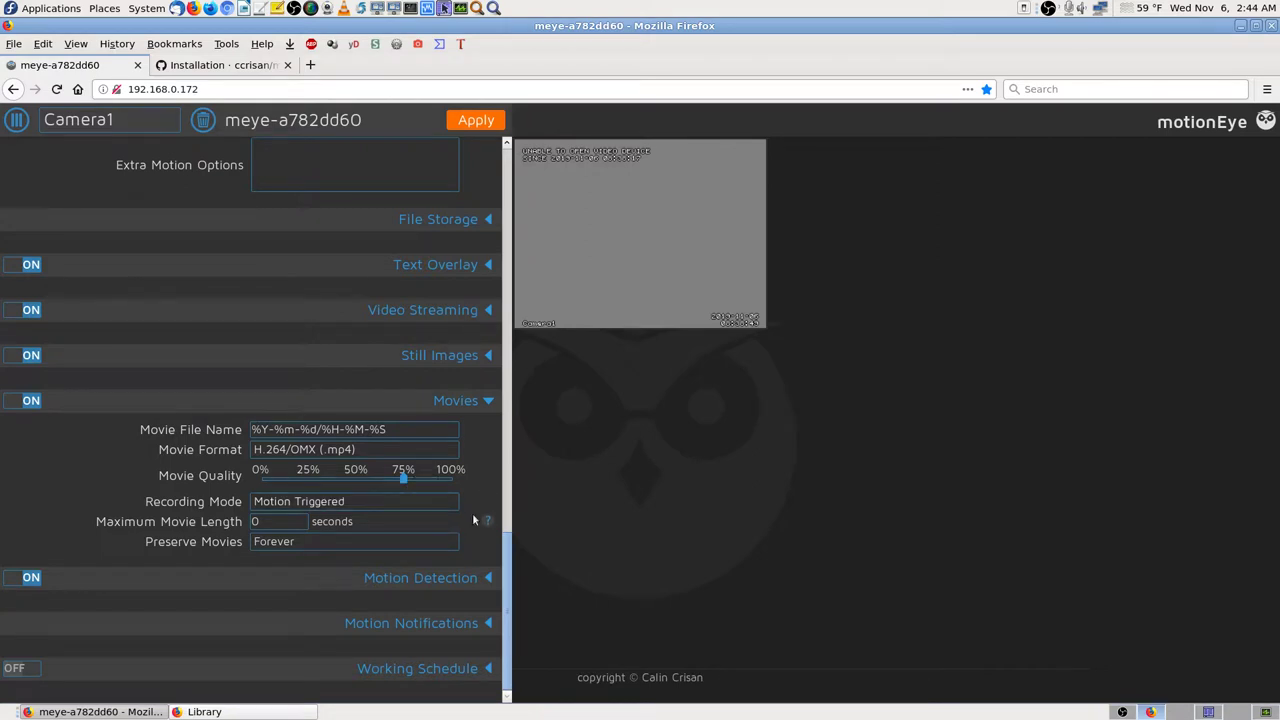
Step: Raise Movie Quality from 75% to 100% and set Preserve Movies to Forever
mouse_move(404, 484)
left_click_drag(406, 478, 455, 480)
left_click(437, 546)
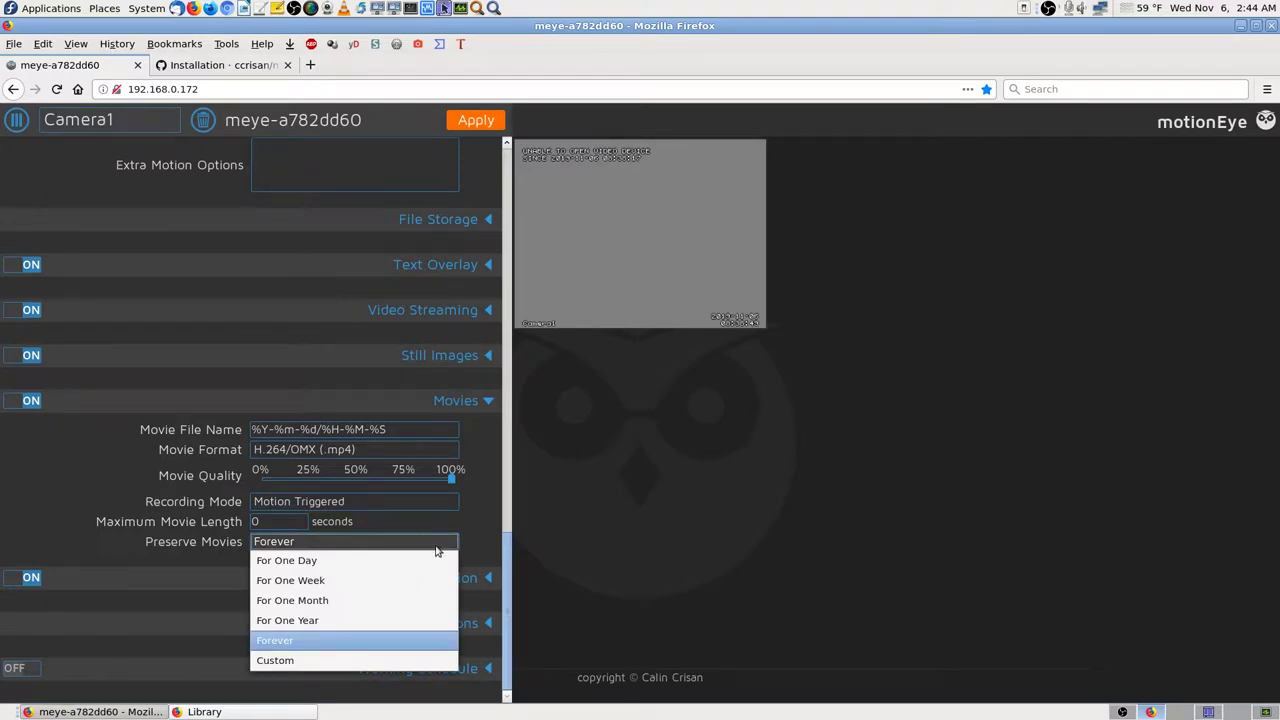
left_click(309, 640)
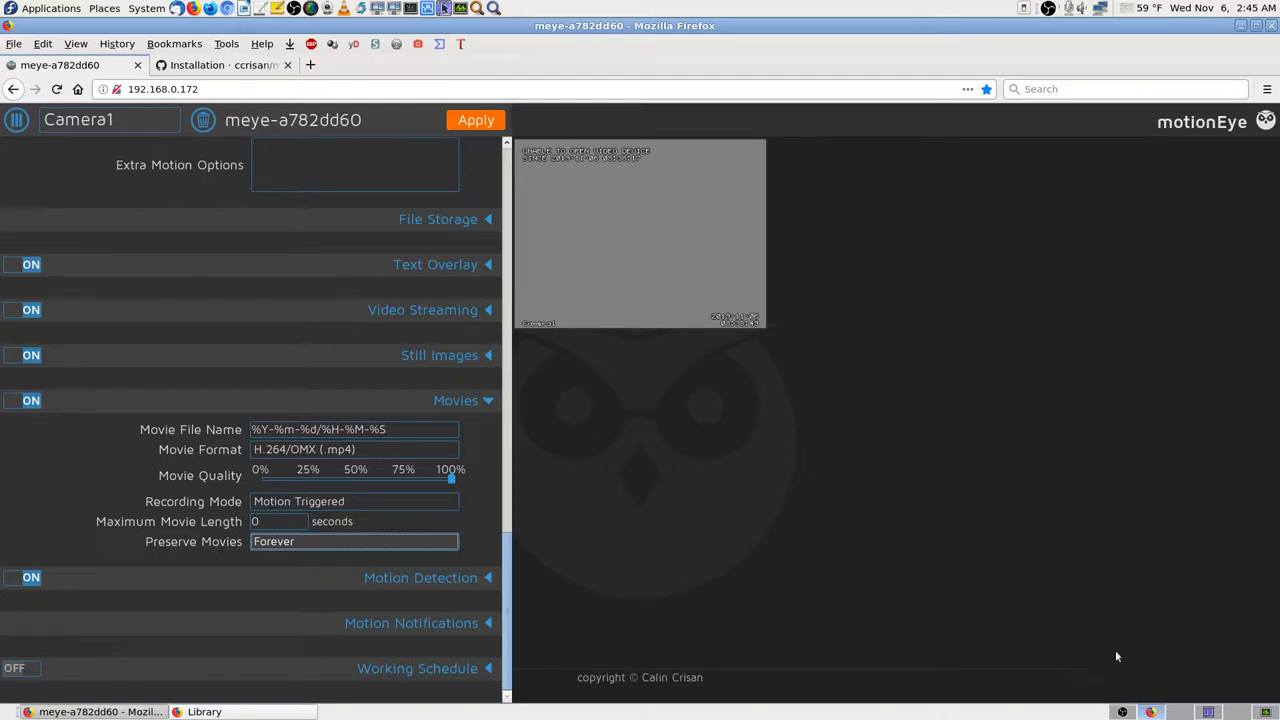
left_click(1122, 711)
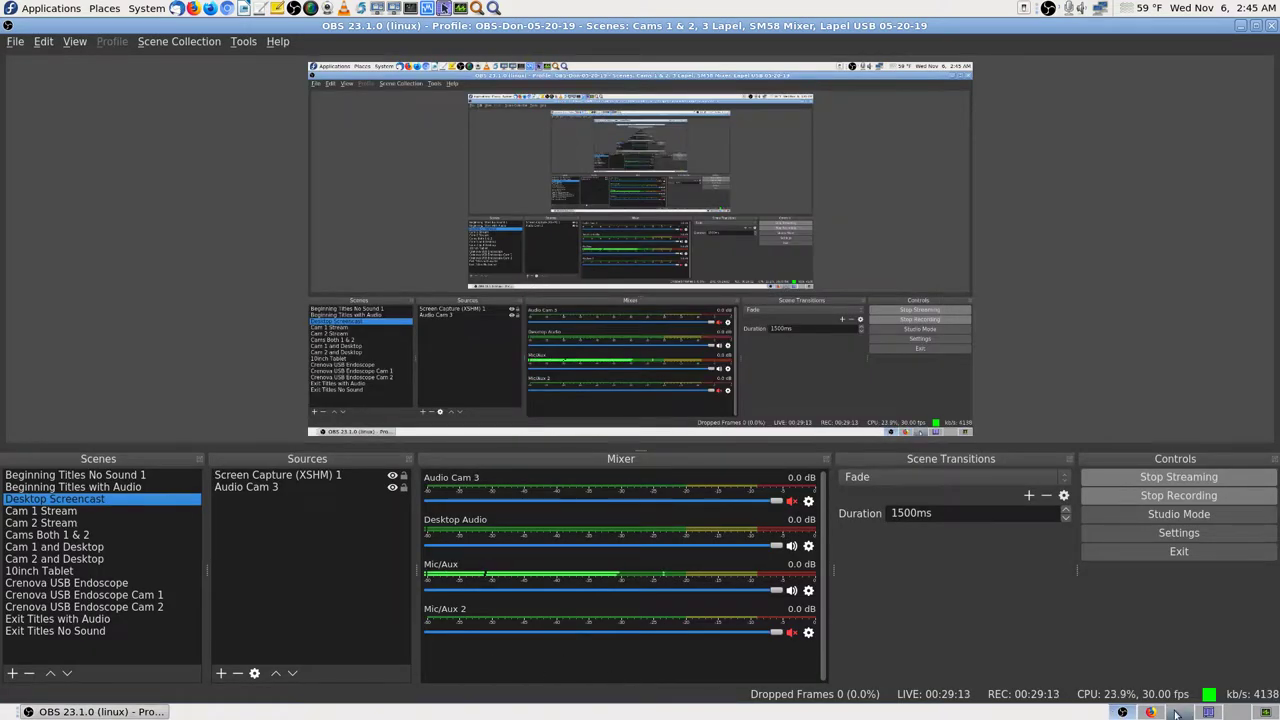
left_click(1122, 711)
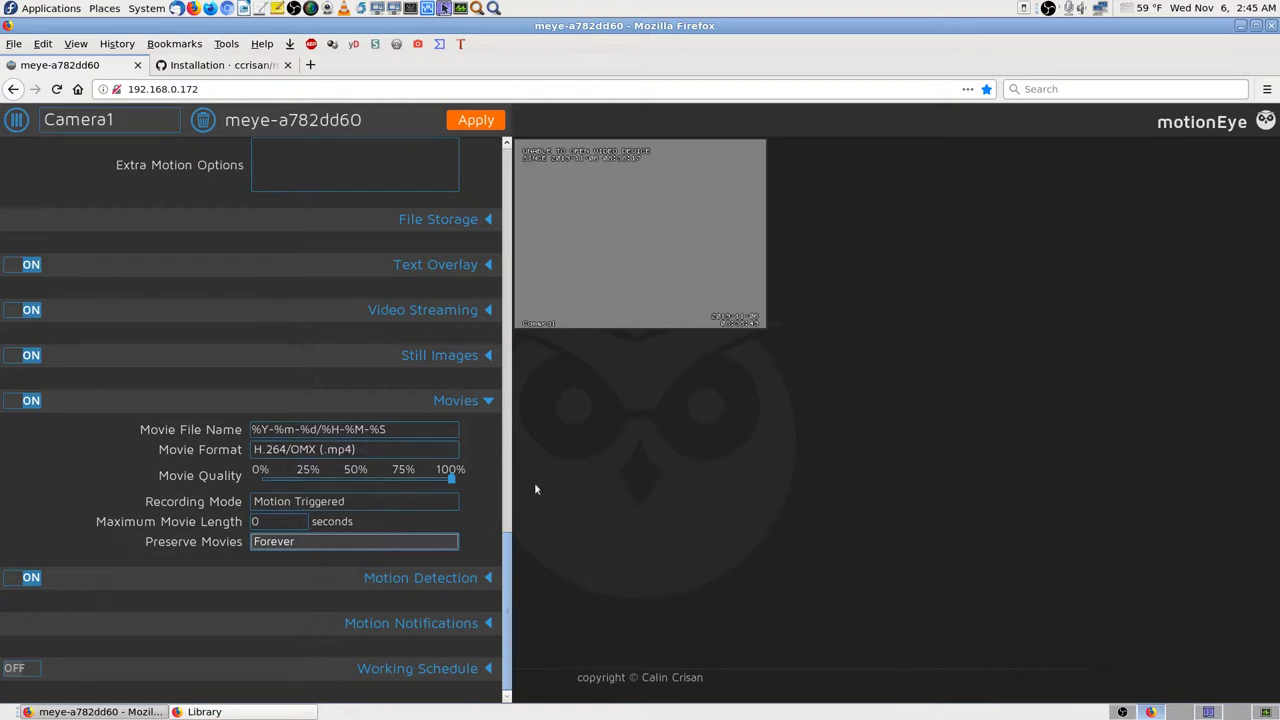
mouse_move(490, 432)
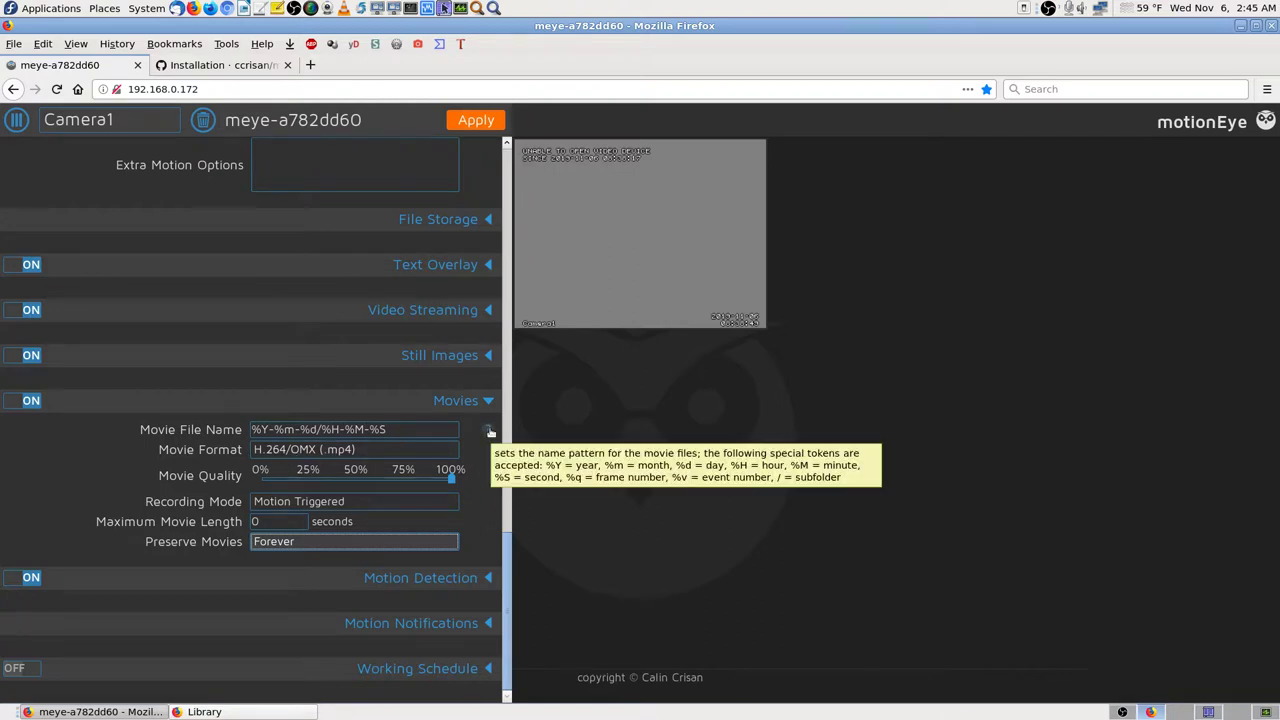
mouse_move(490, 455)
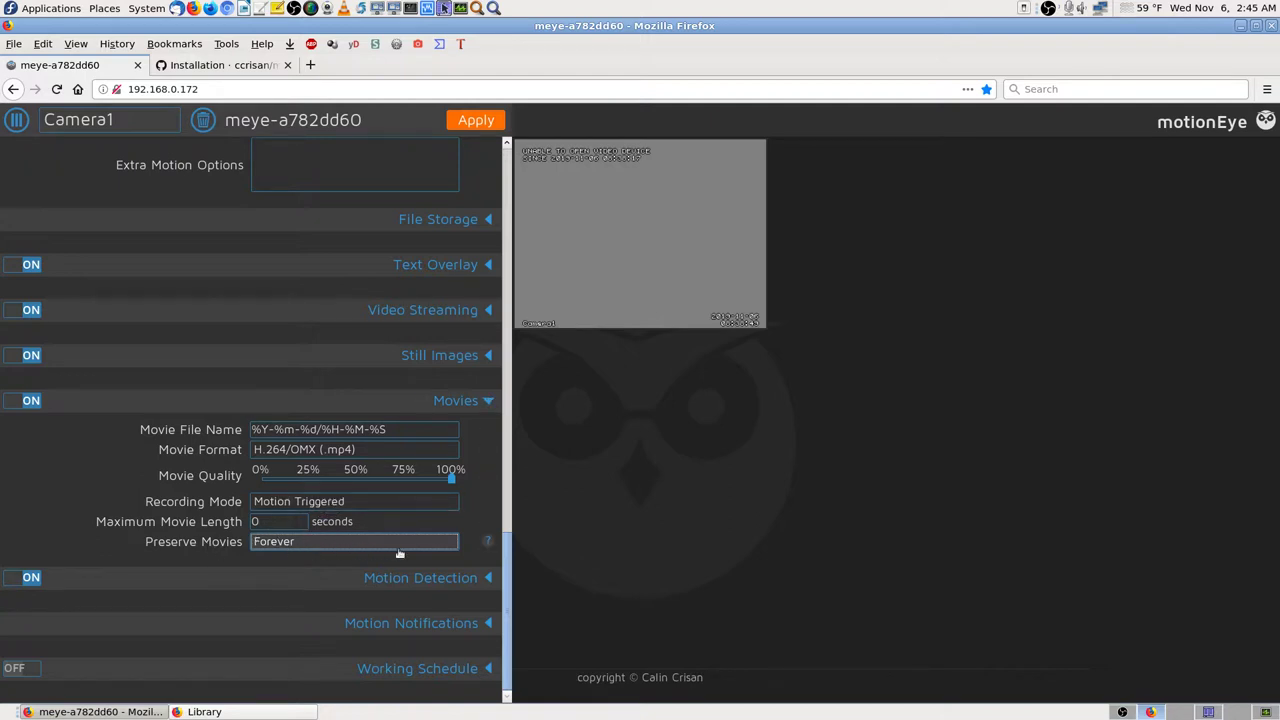
left_click(450, 543)
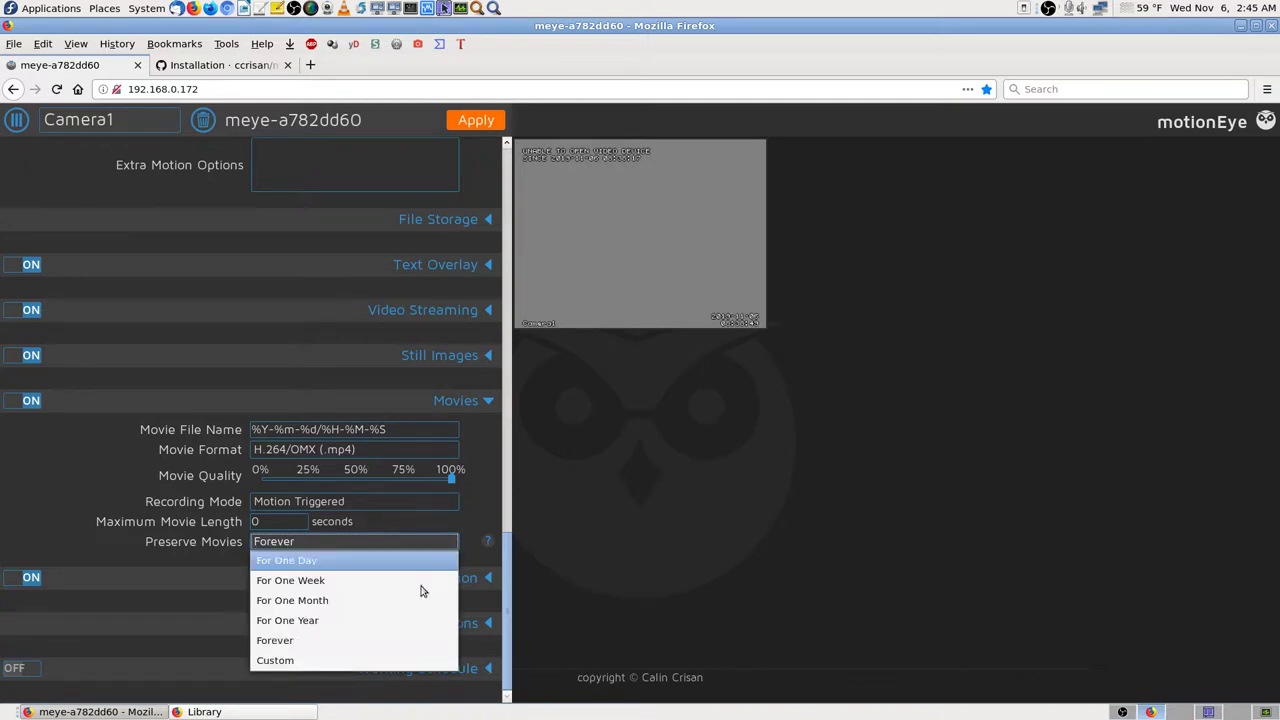
left_click(392, 639)
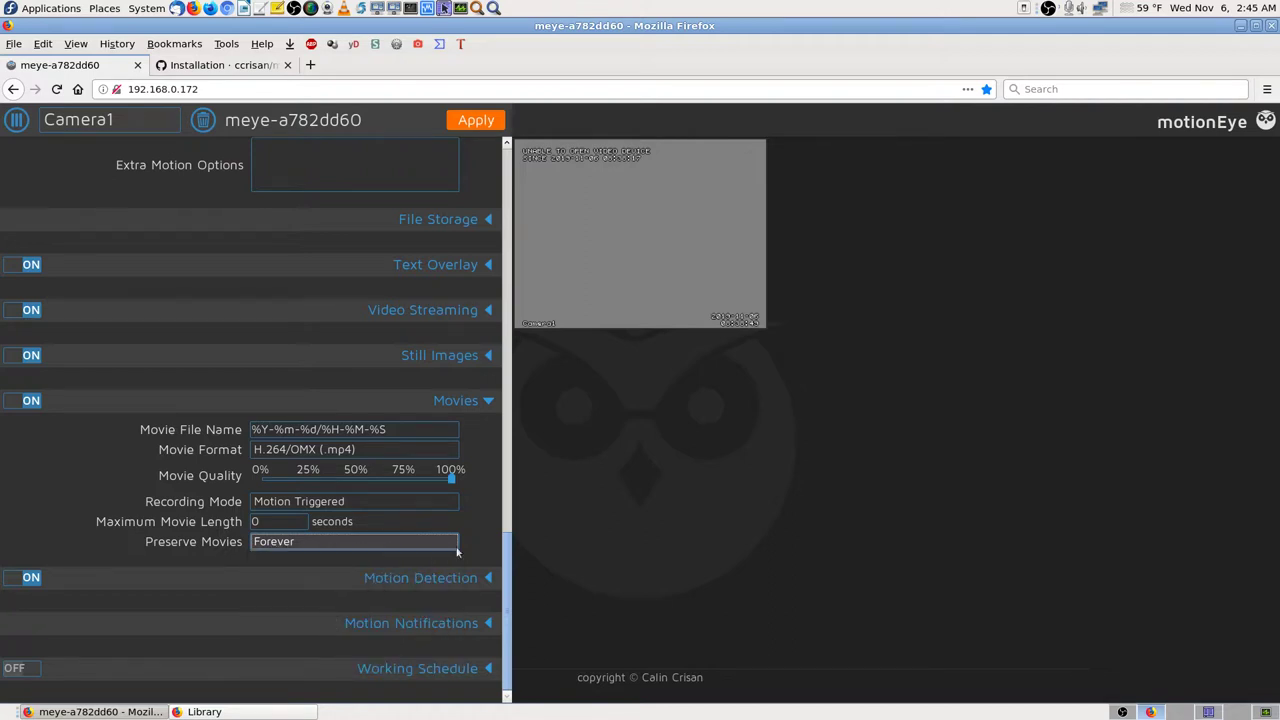
Step: Collapse Movies and expand Motion Detection, showing 30-second motion gap and 20 minimum frames
left_click(486, 402)
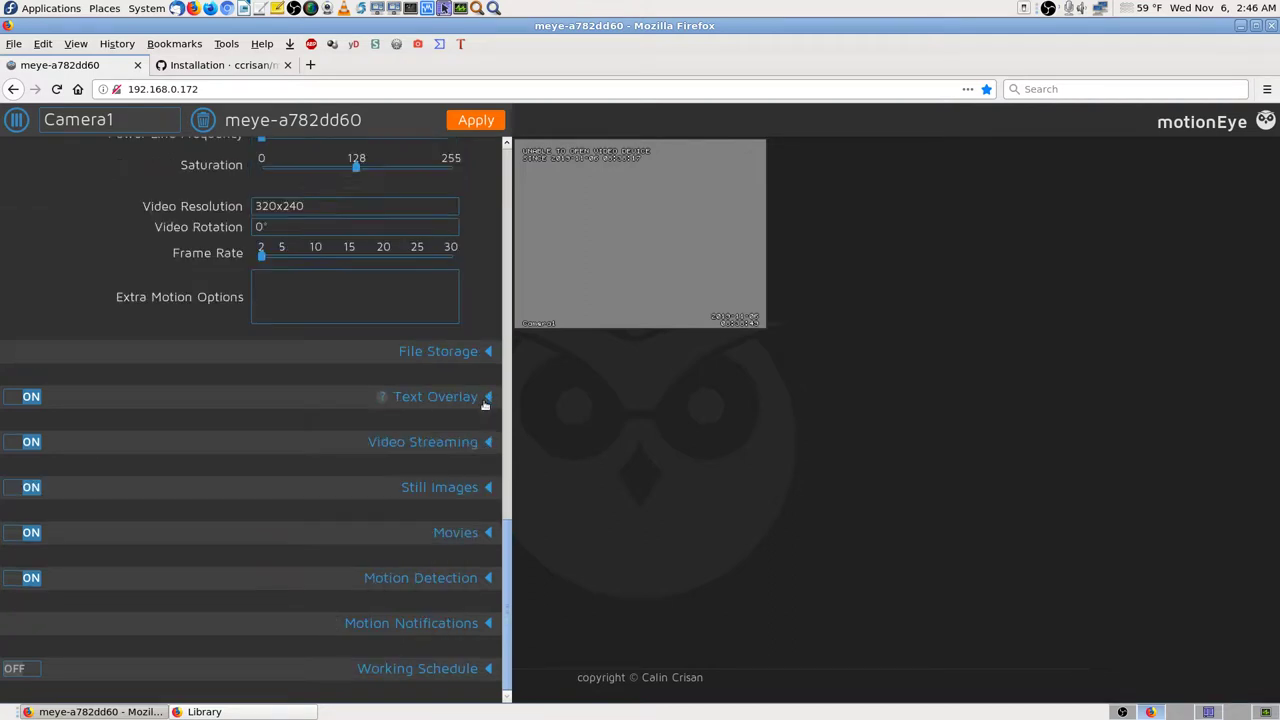
left_click(485, 578)
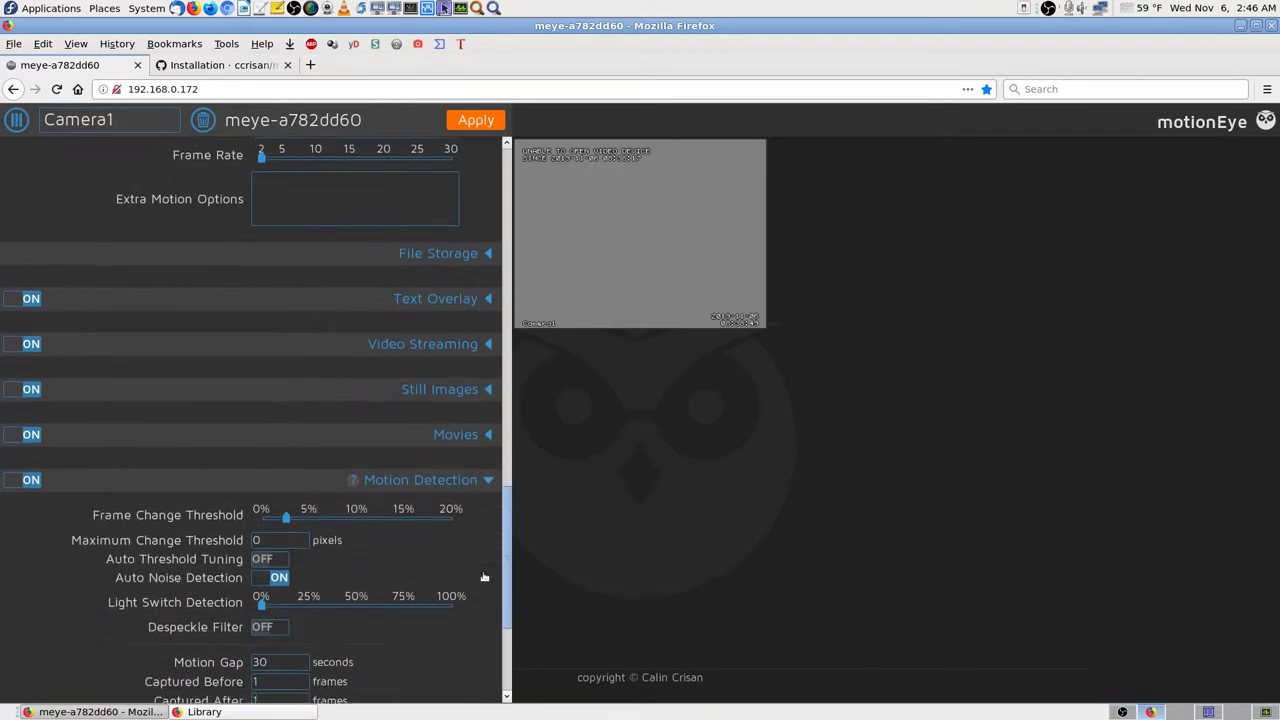
scroll(482, 571, "down", 1)
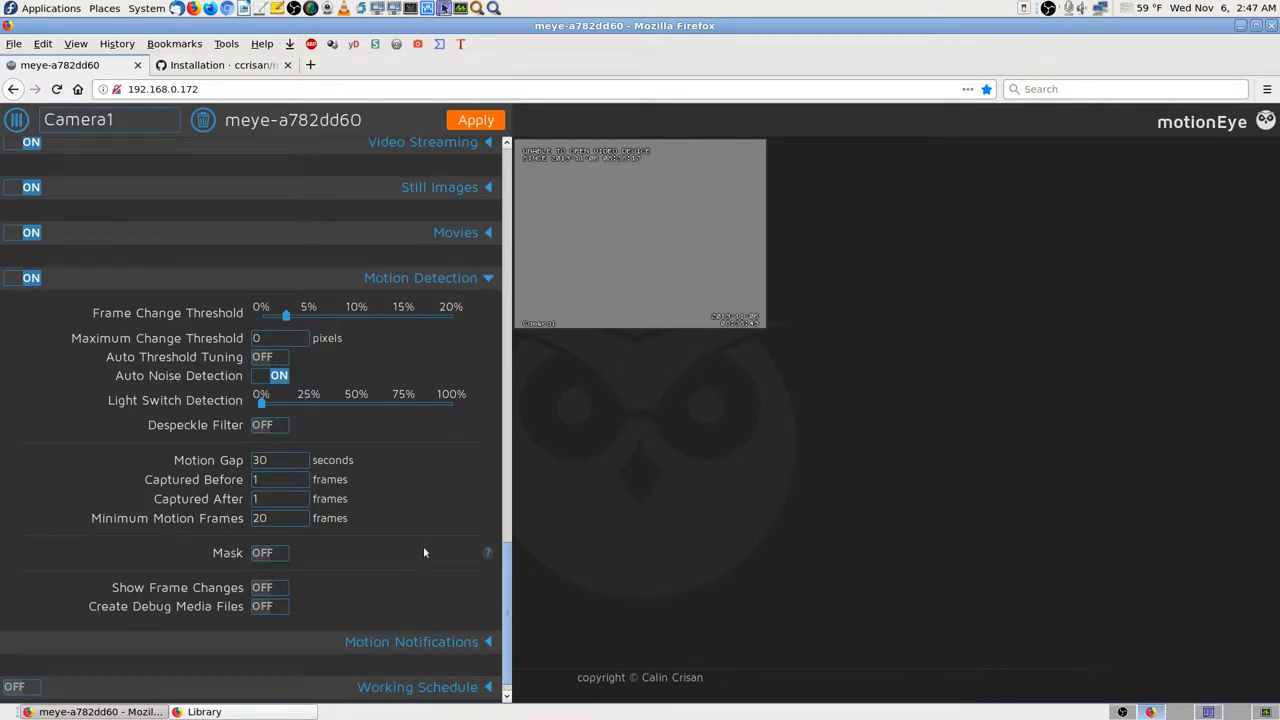
Step: Collapse Motion Detection and switch Camera1's Working Schedule on, expanding its settings
left_click(488, 280)
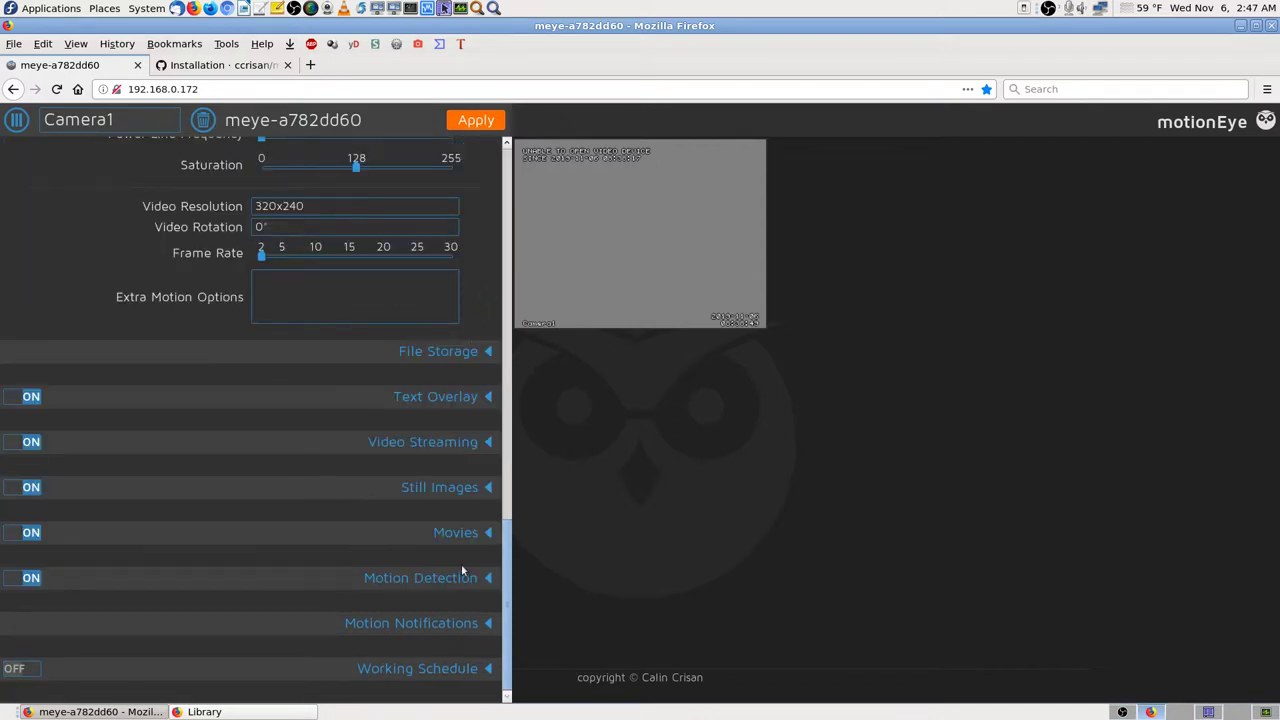
left_click(458, 669)
scroll(459, 662, "down", 3)
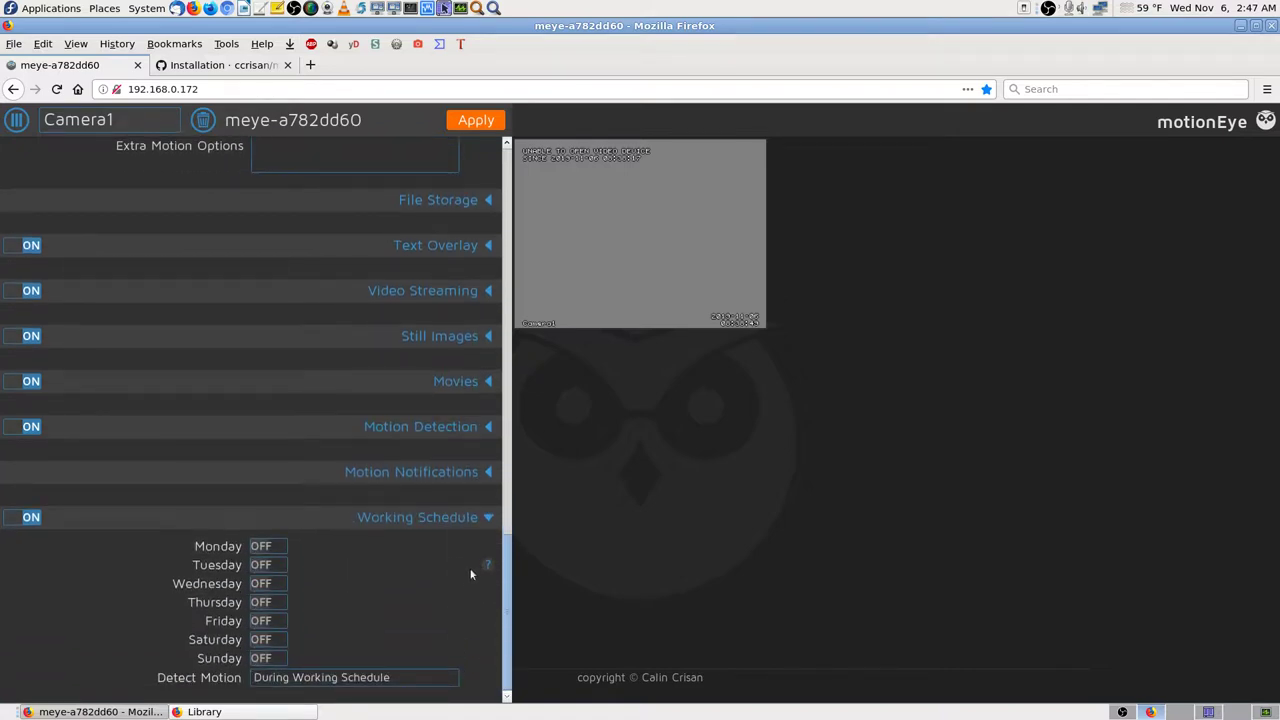
Step: Collapse, re-expand and toggle the Working Schedule, finally leaving it switched off
left_click(477, 520)
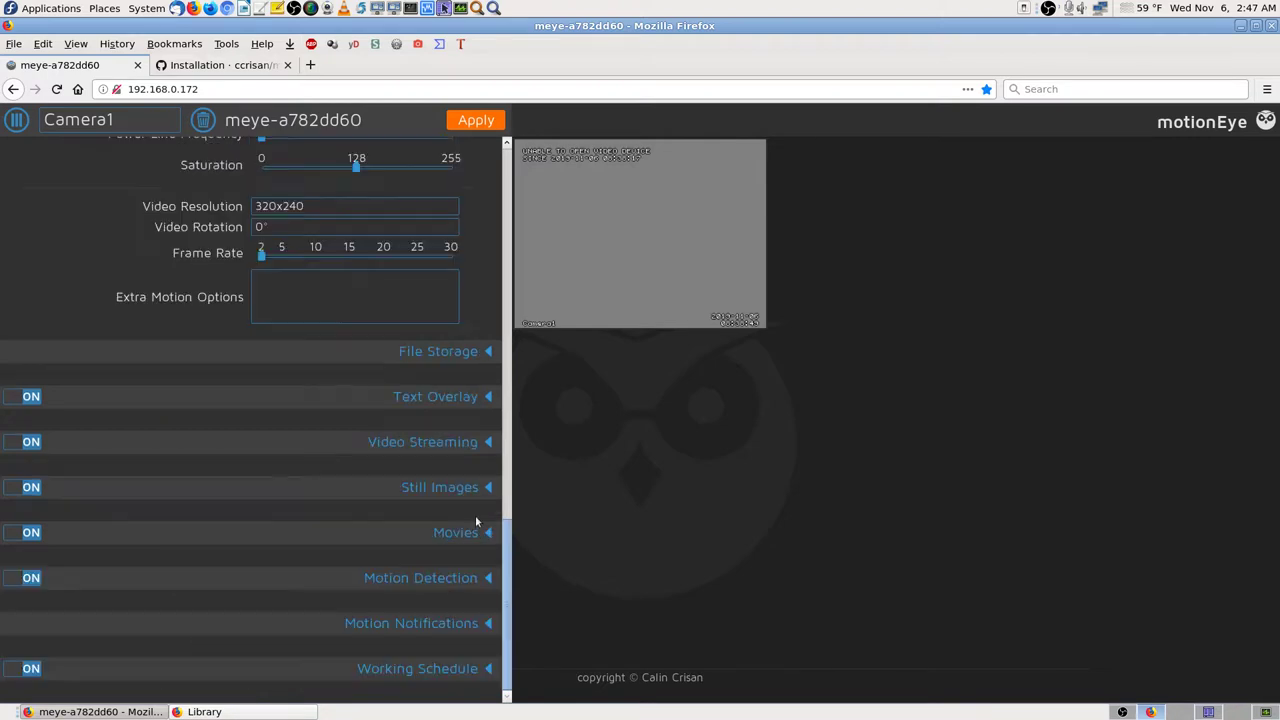
left_click(449, 666)
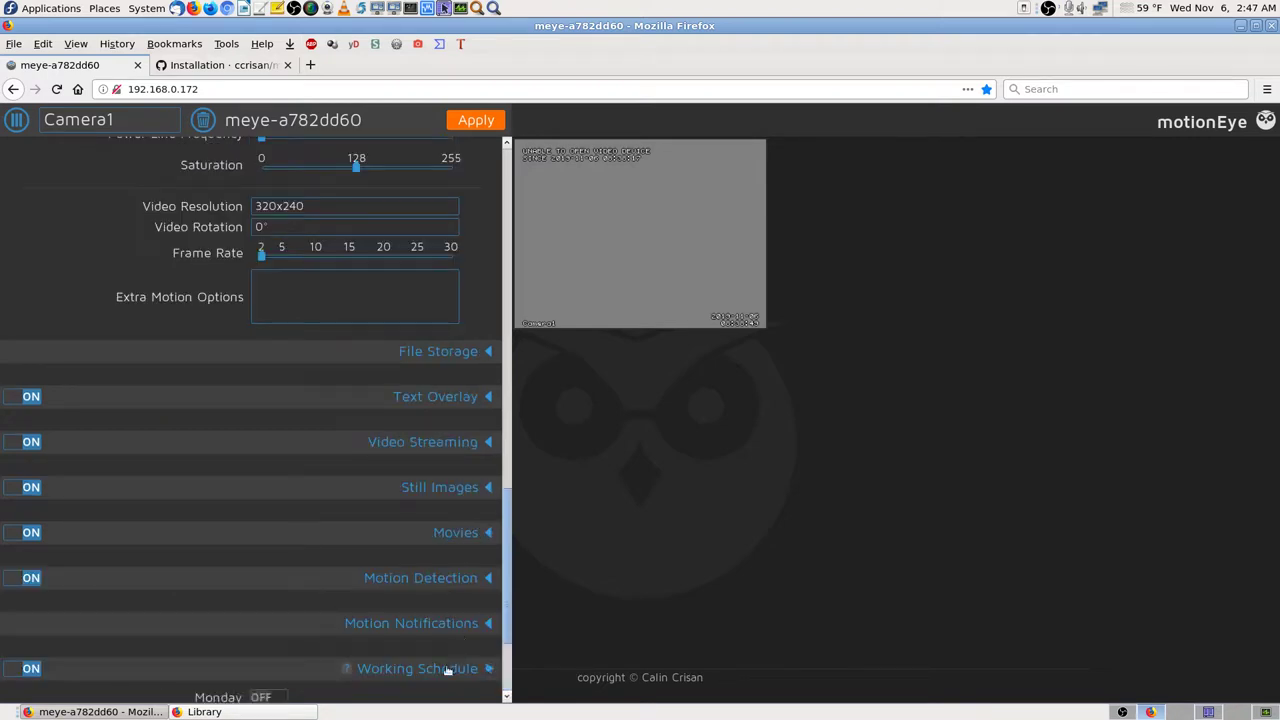
scroll(449, 660, "down", 3)
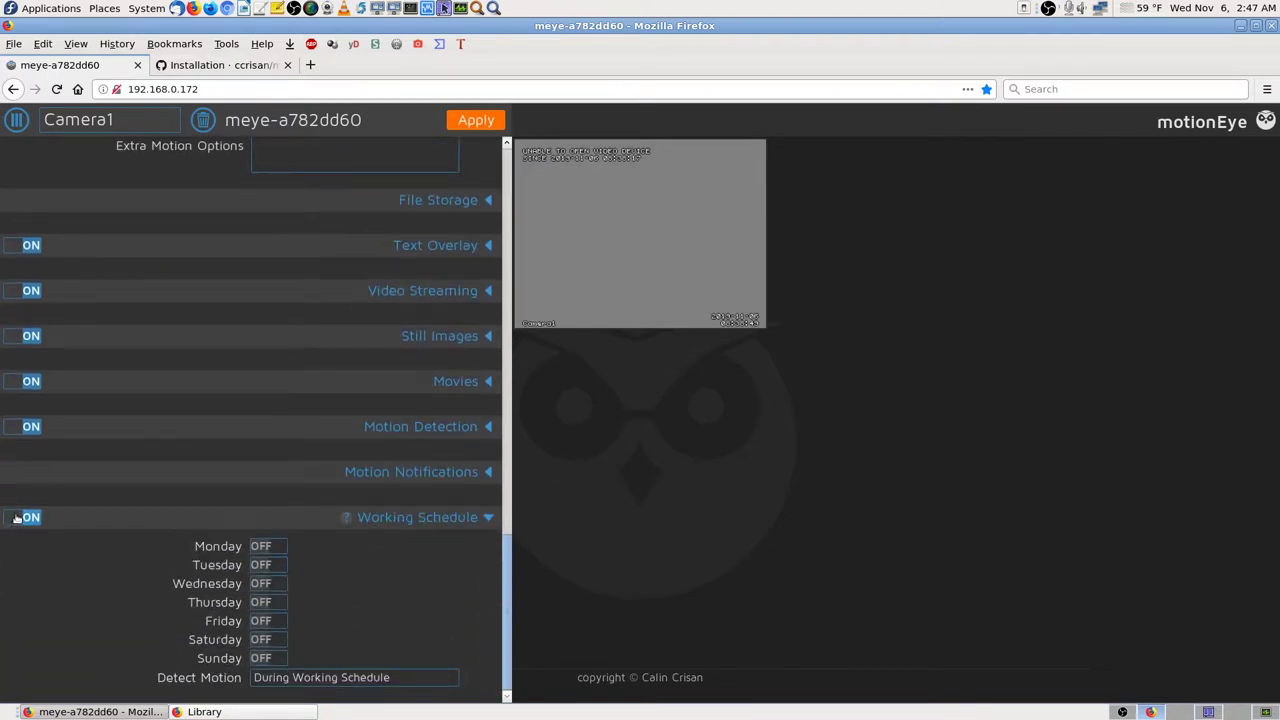
left_click(14, 521)
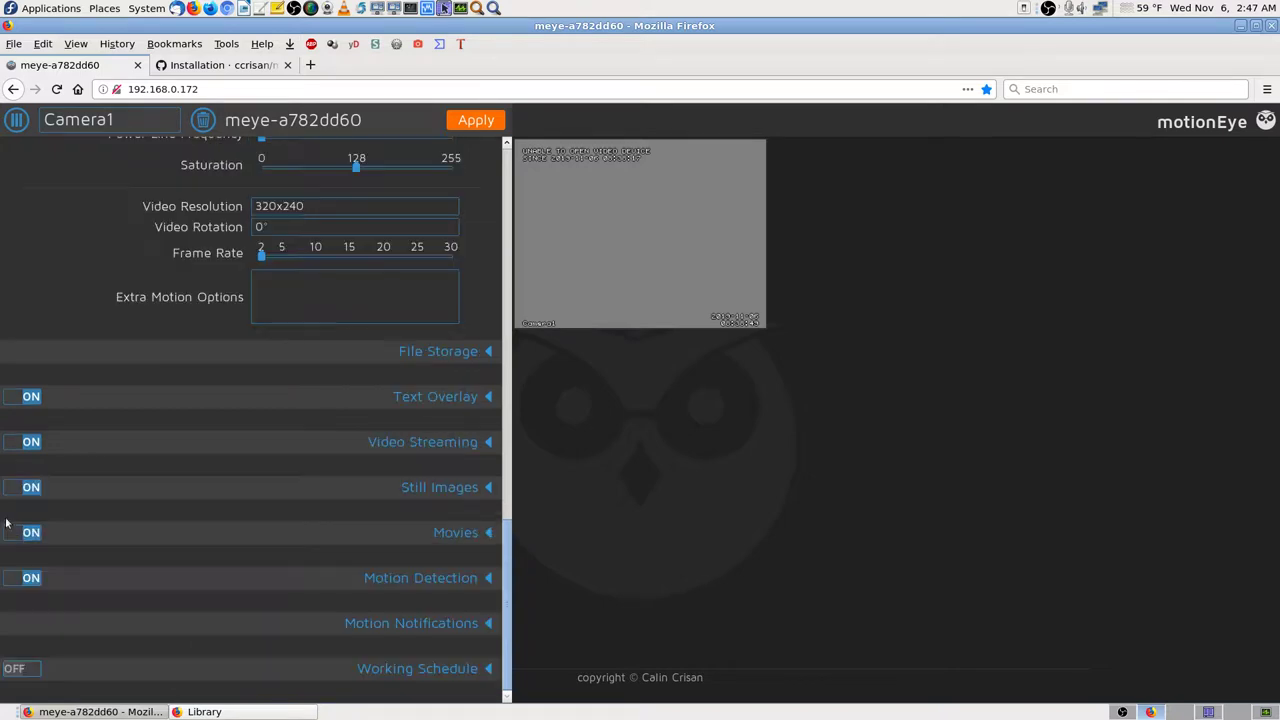
left_click(440, 668)
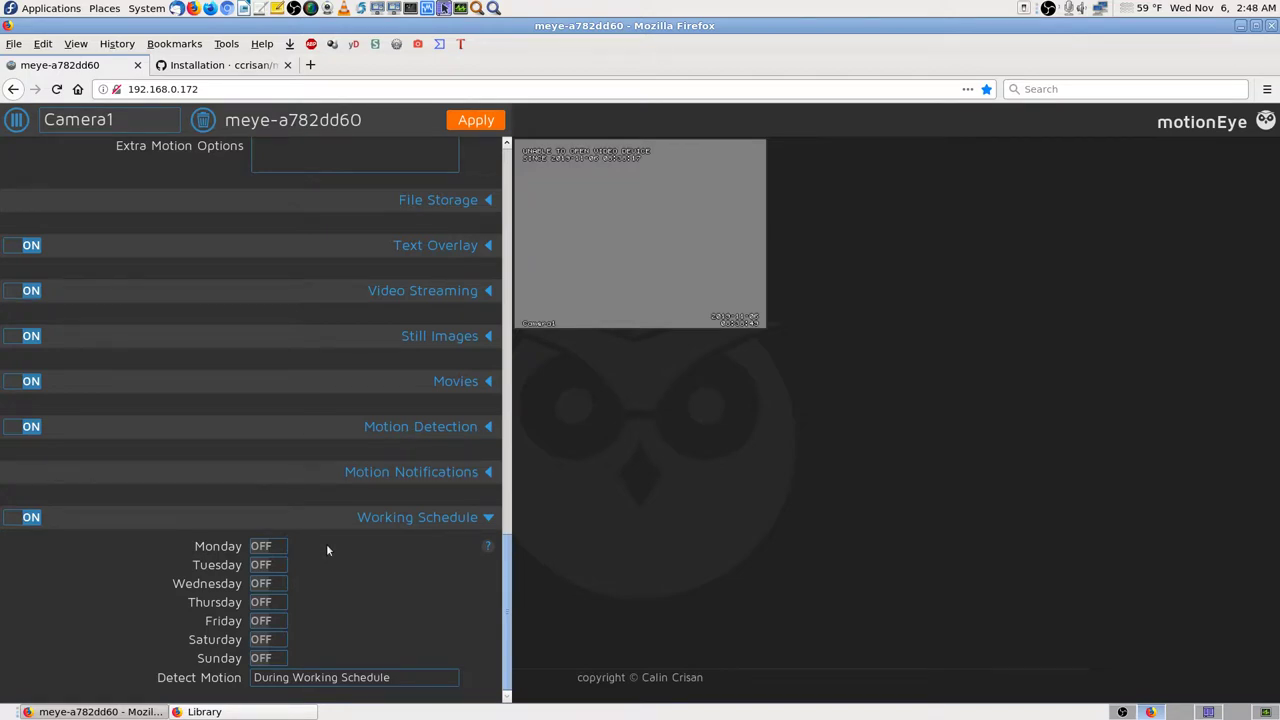
left_click(16, 520)
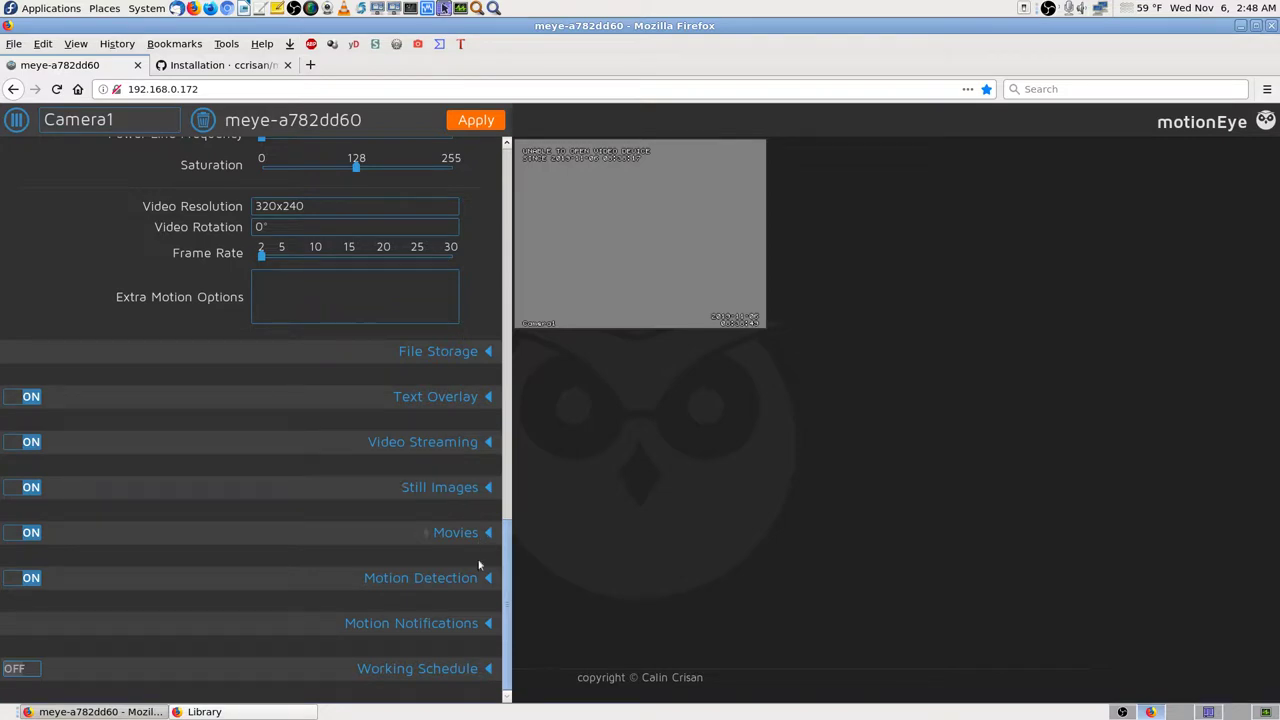
left_click(471, 623)
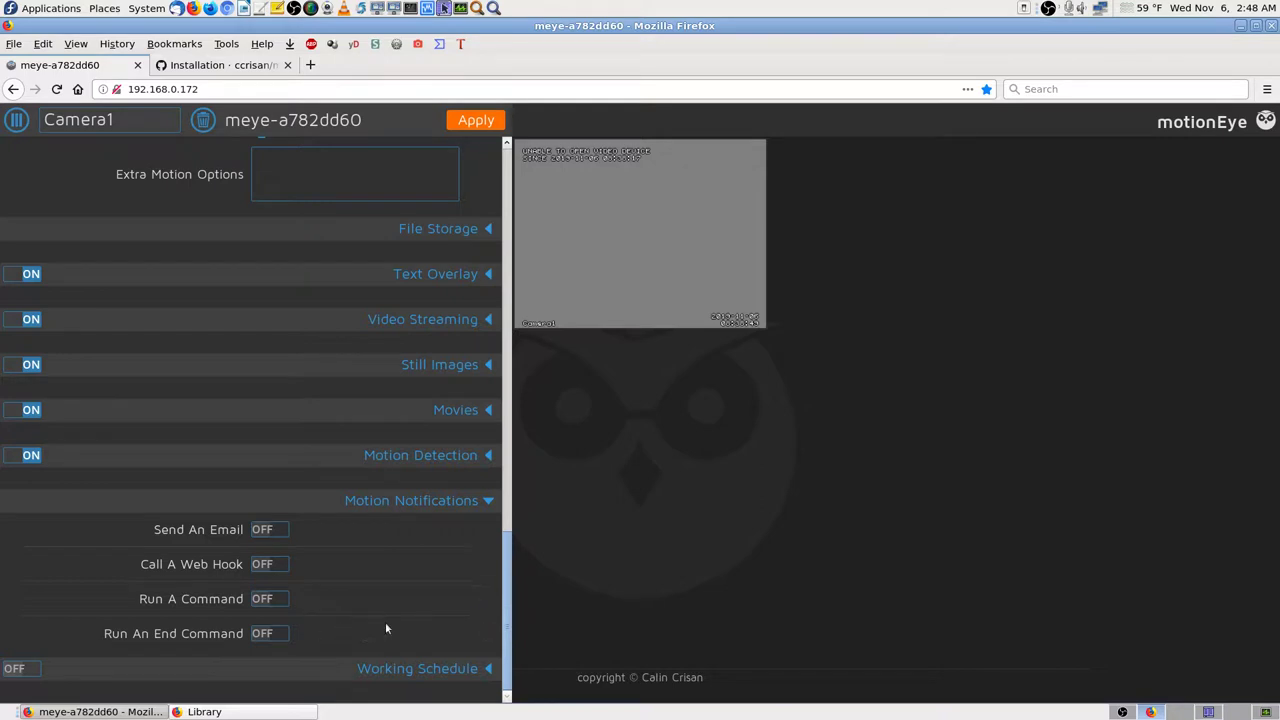
left_click(489, 501)
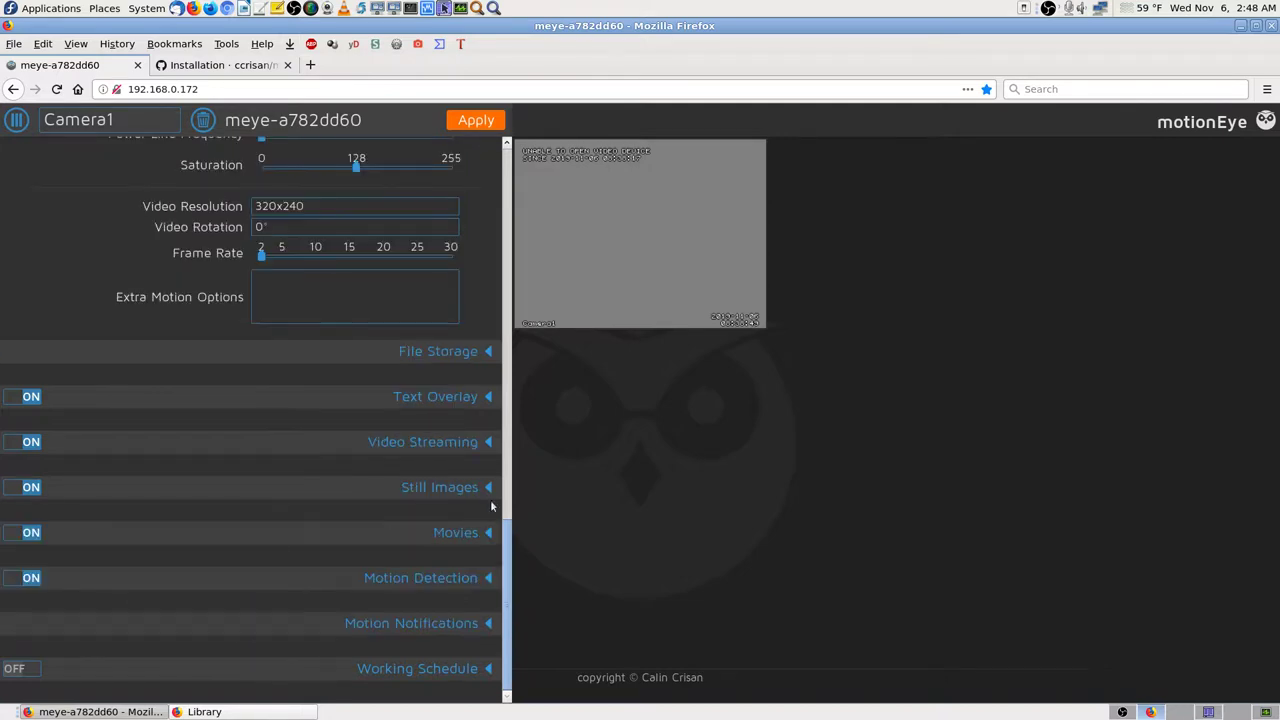
left_click(487, 623)
scroll(481, 606, "down", 2)
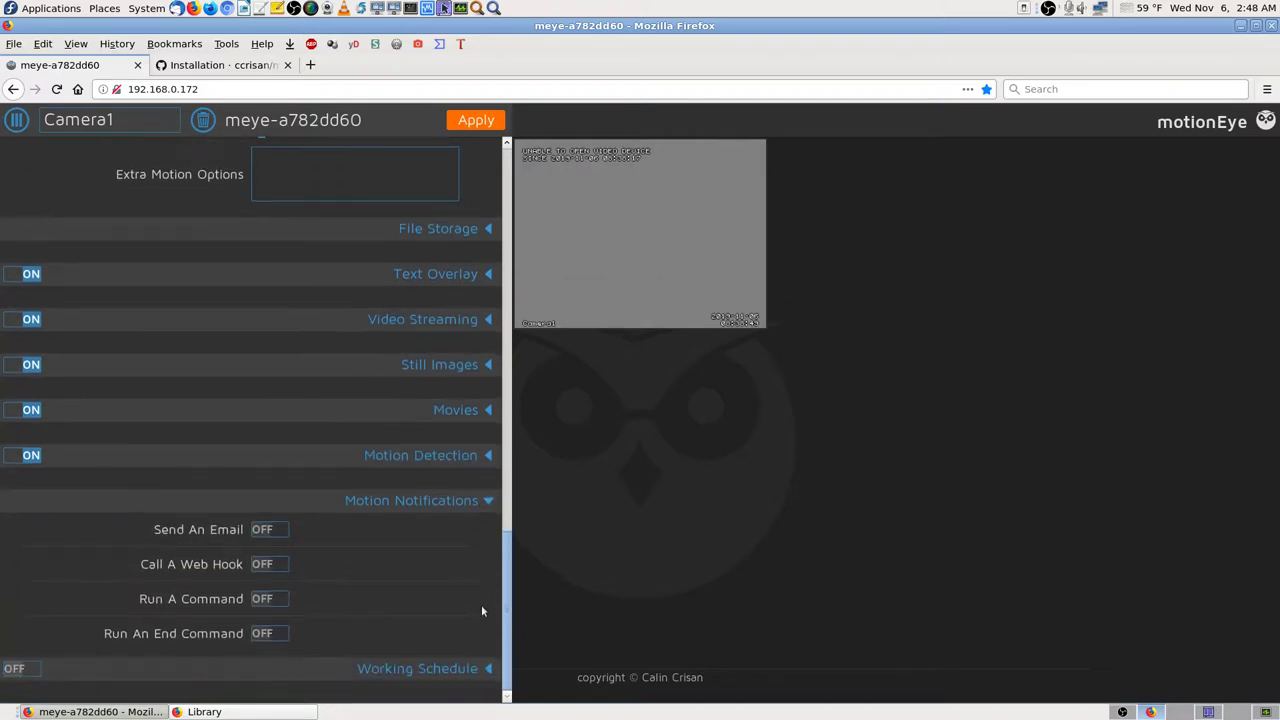
left_click(487, 502)
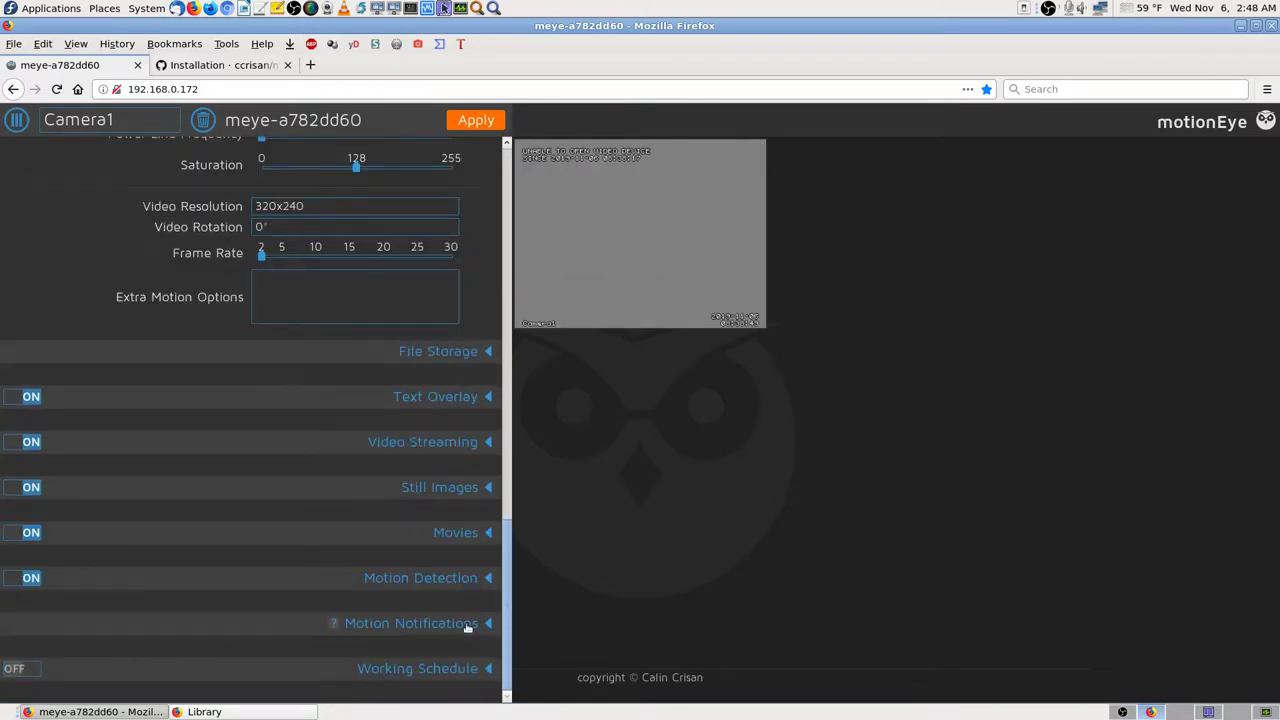
Step: Expand Movies and set Camera1's Preserve Movies option to Custom
left_click(487, 532)
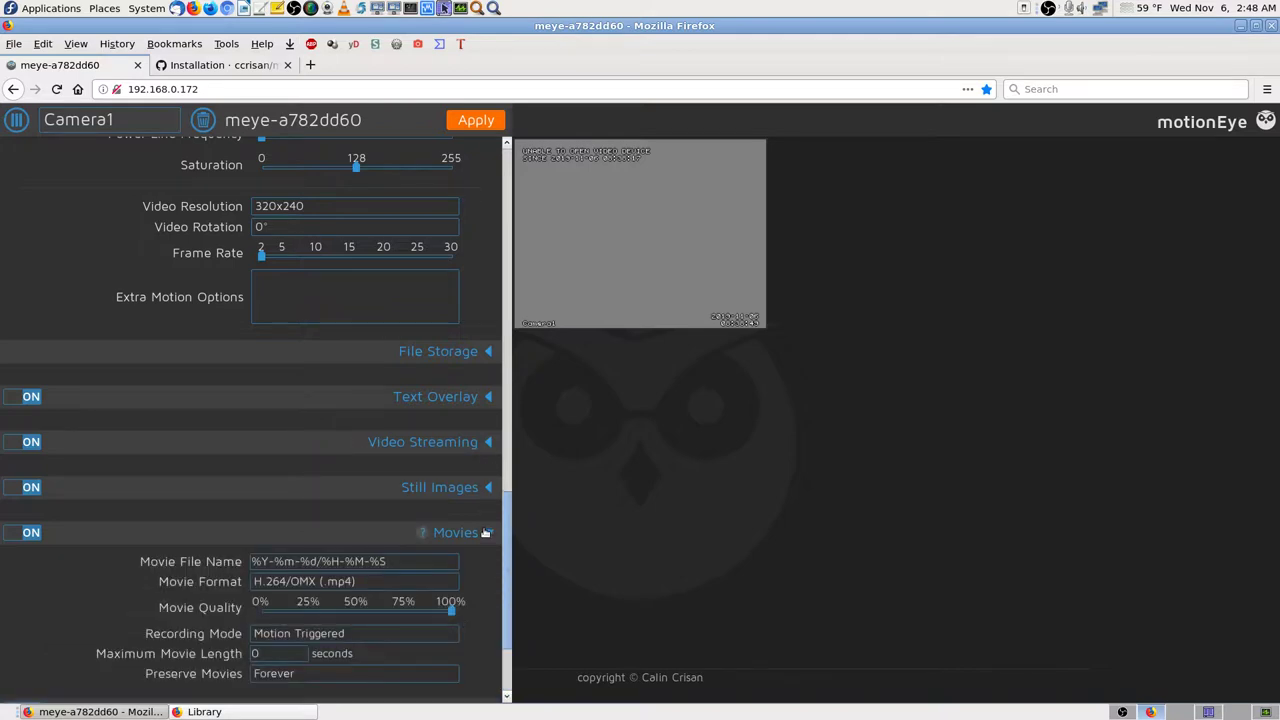
scroll(487, 534, "down", 3)
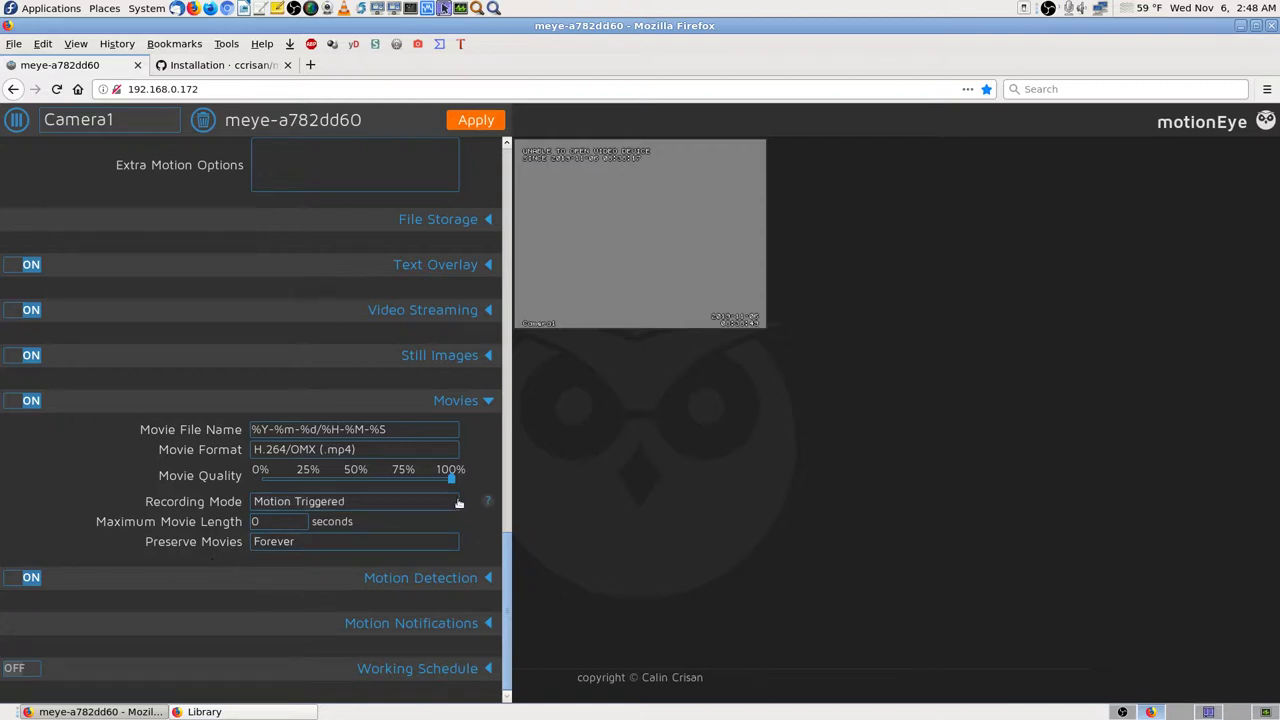
left_click(455, 541)
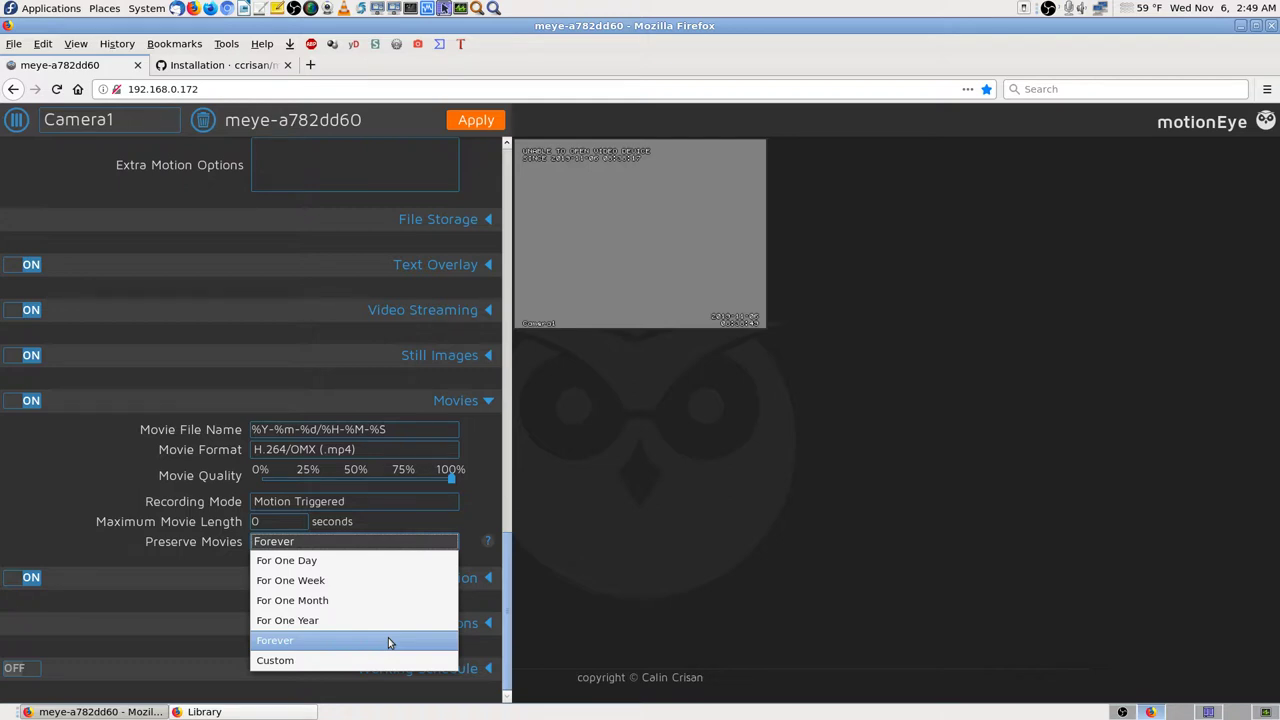
left_click(383, 659)
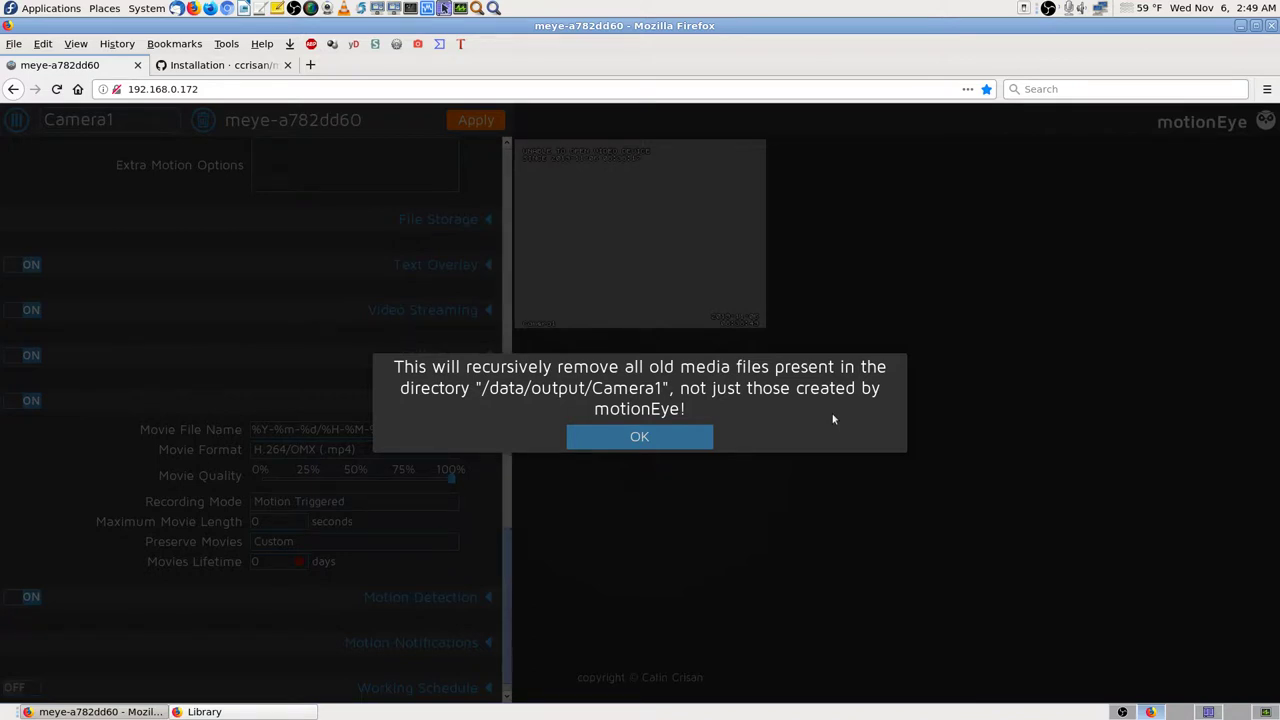
Step: Dismiss the old-media removal warning and enter a Movies Lifetime of 2 days, keeping Custom
left_click(676, 437)
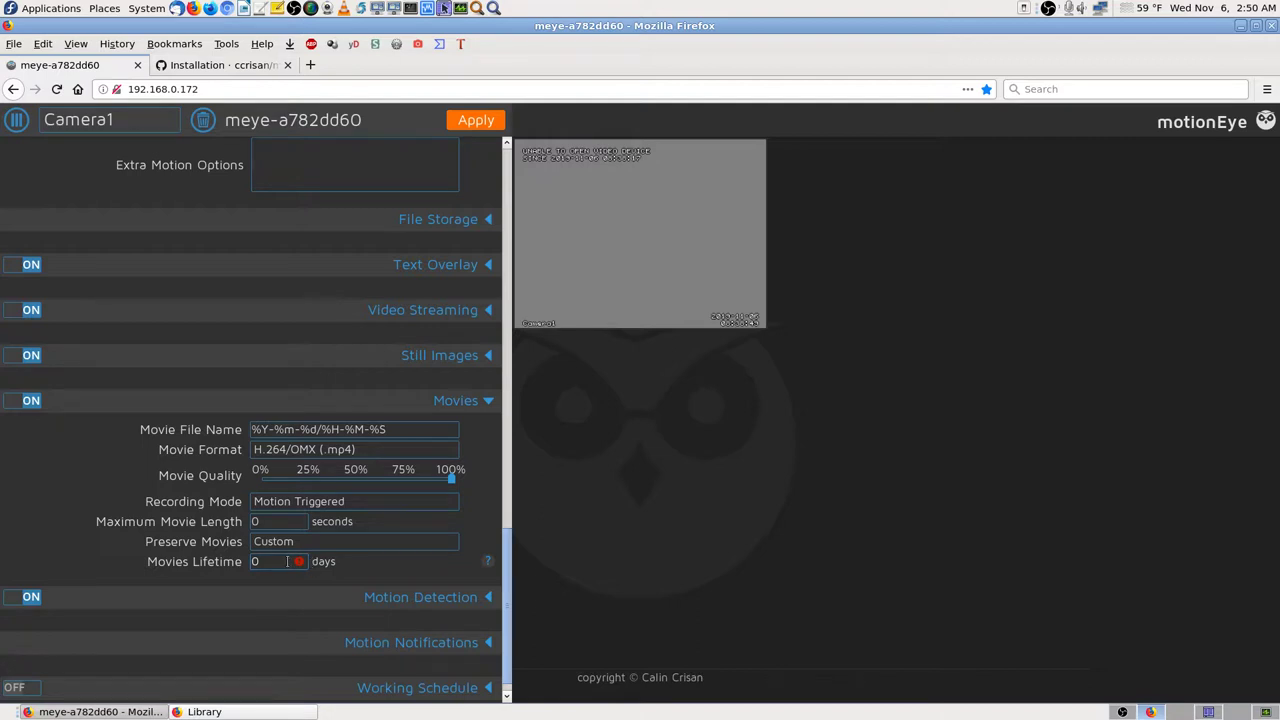
left_click(298, 561)
key("BackSpace")
type("2")
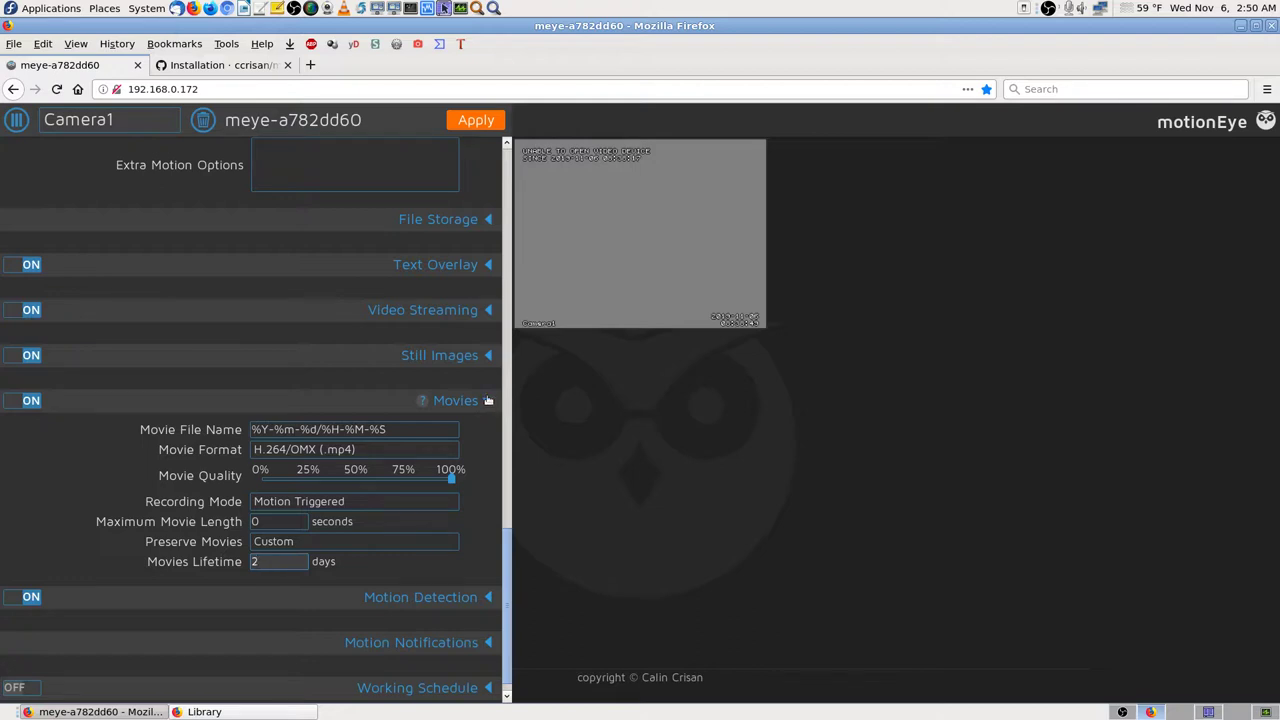
left_click(402, 544)
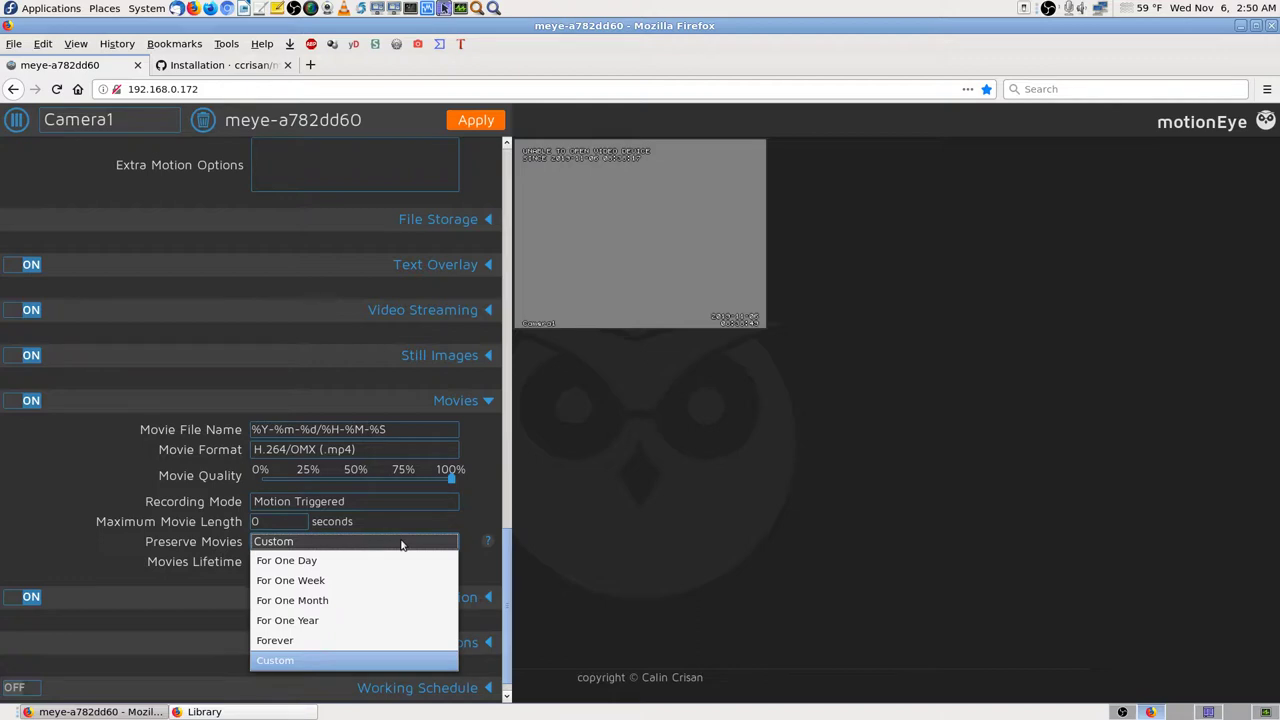
left_click(402, 544)
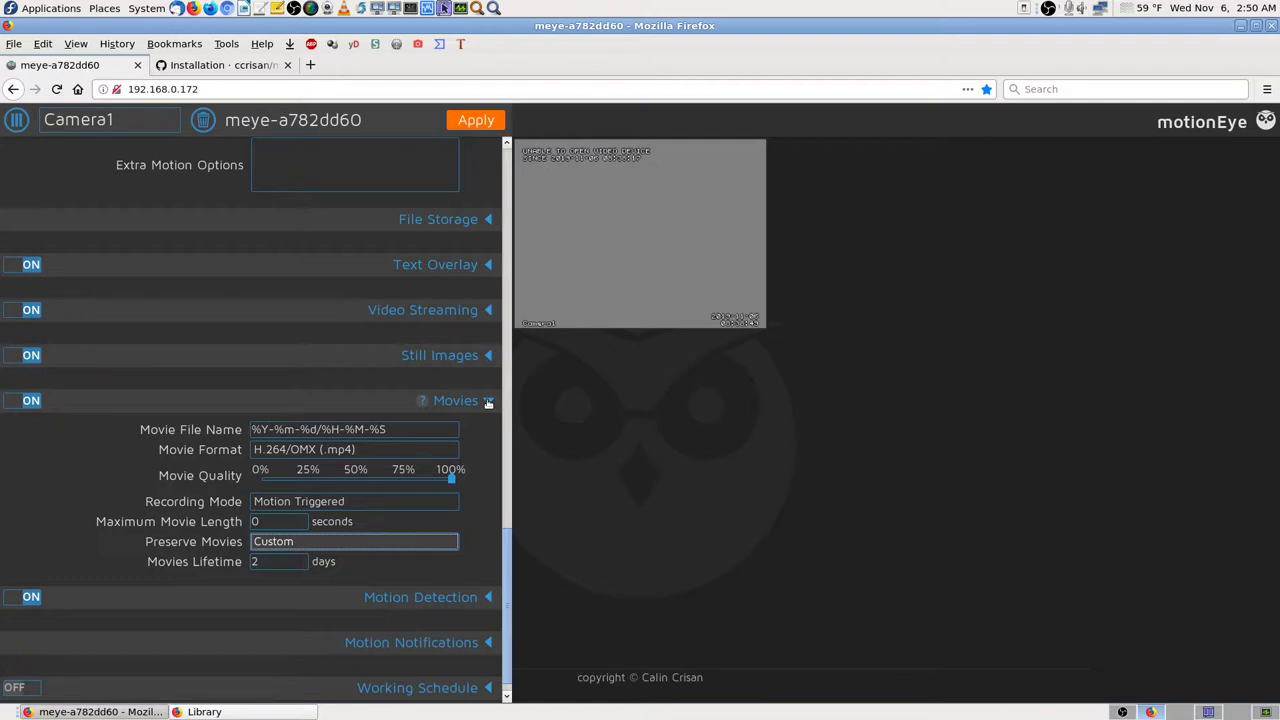
Step: Change Camera1's Movies Lifetime from 2 to 4 days, with Preserve Movies still Custom
left_click(295, 561)
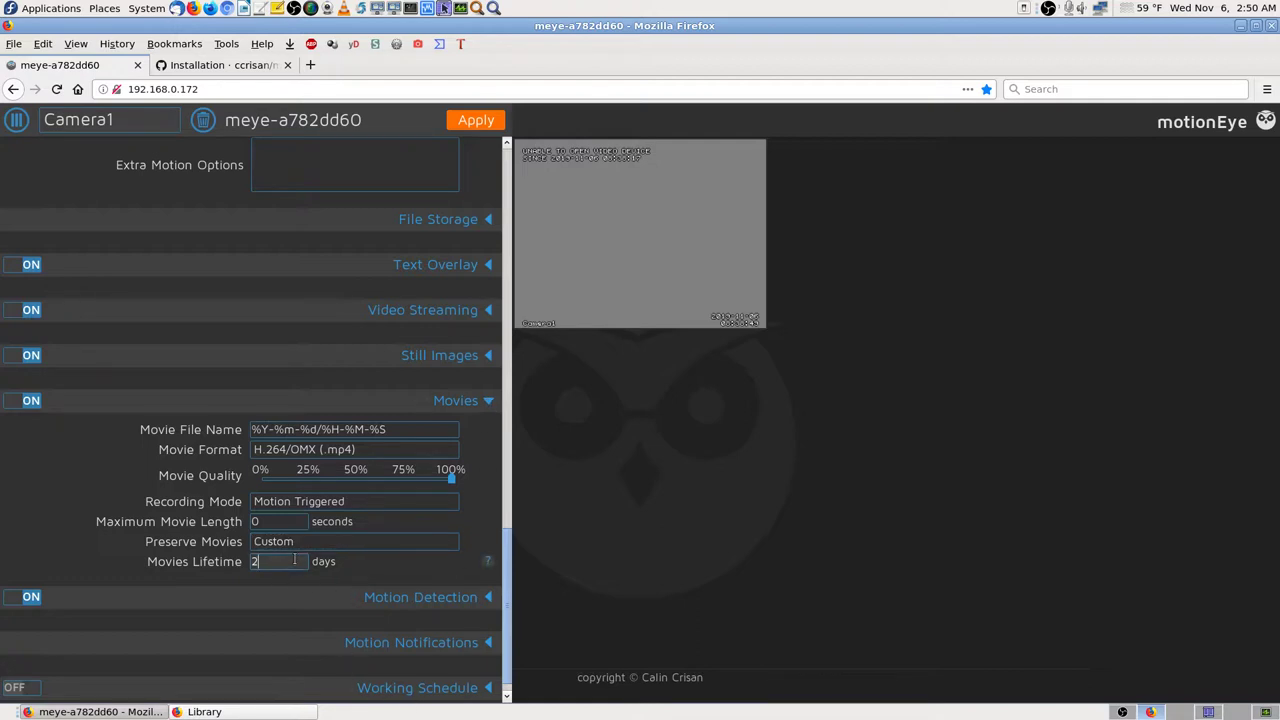
left_click(357, 546)
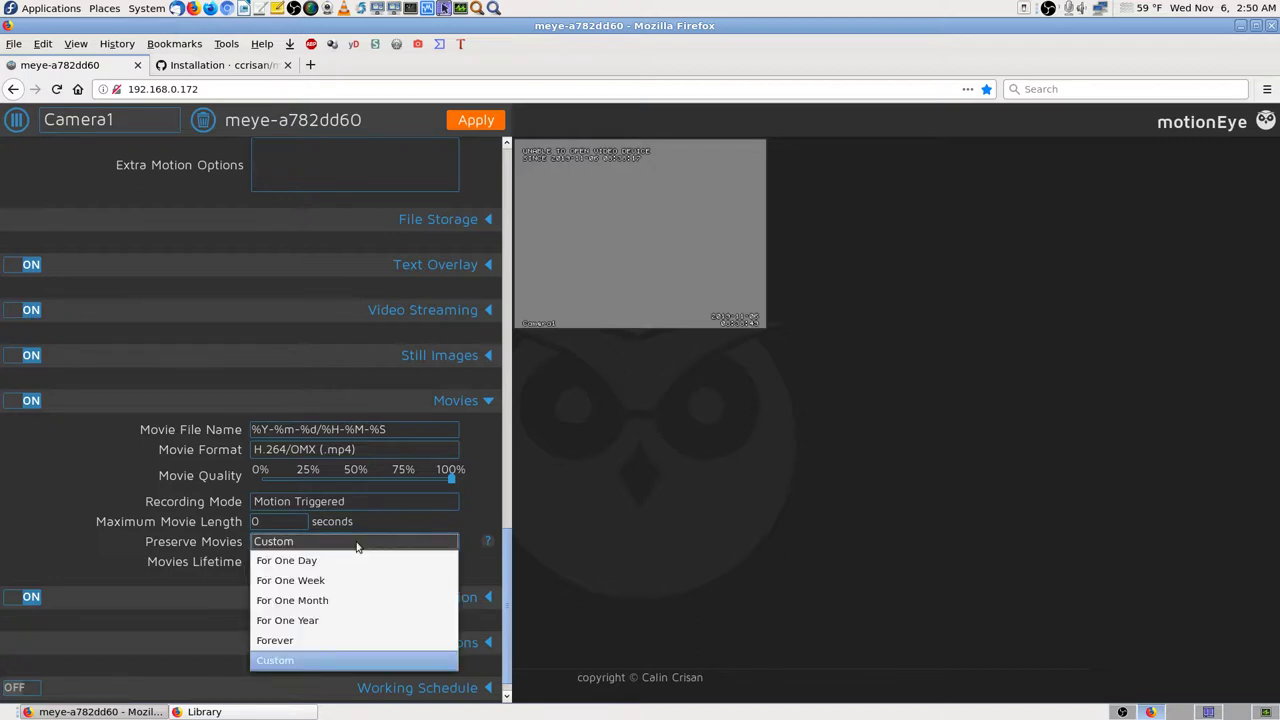
left_click(480, 529)
left_click(291, 561)
key("BackSpace")
type("4")
left_click(468, 564)
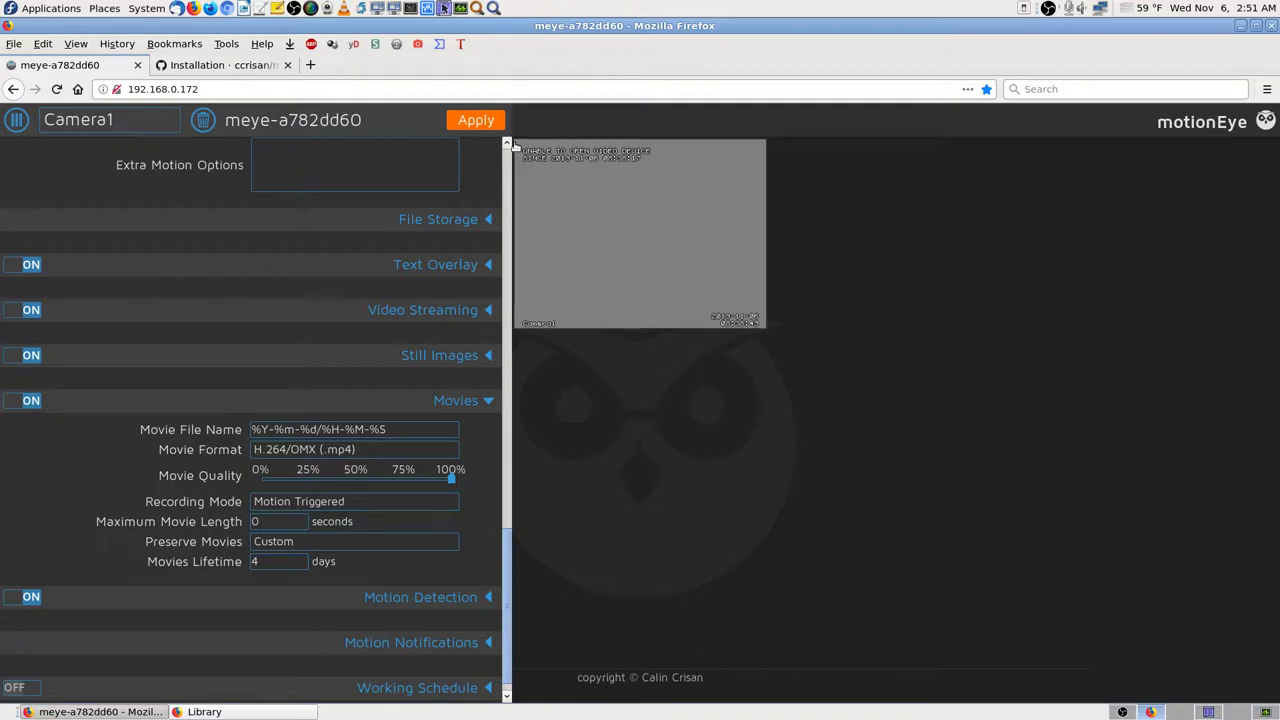
mouse_move(484, 164)
Step: Collapse Movies and apply the pending settings, confirming the system reboot
left_click(421, 400)
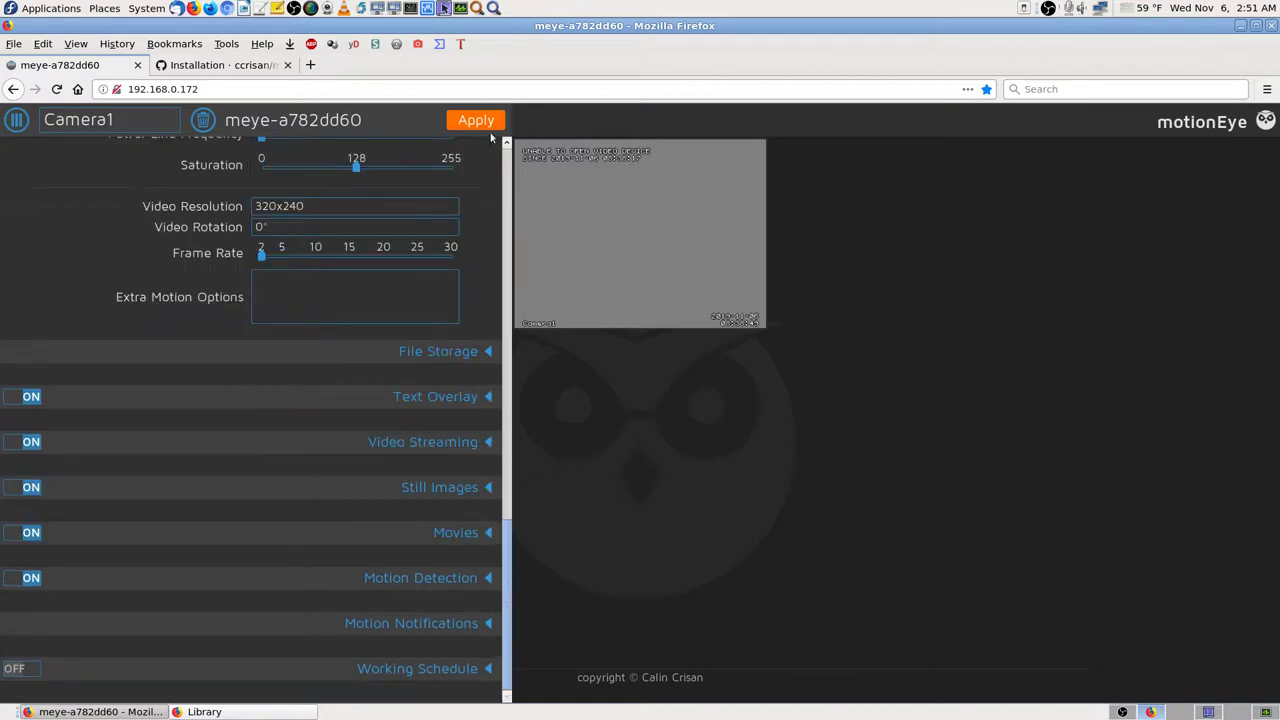
scroll(474, 217, "up", 5)
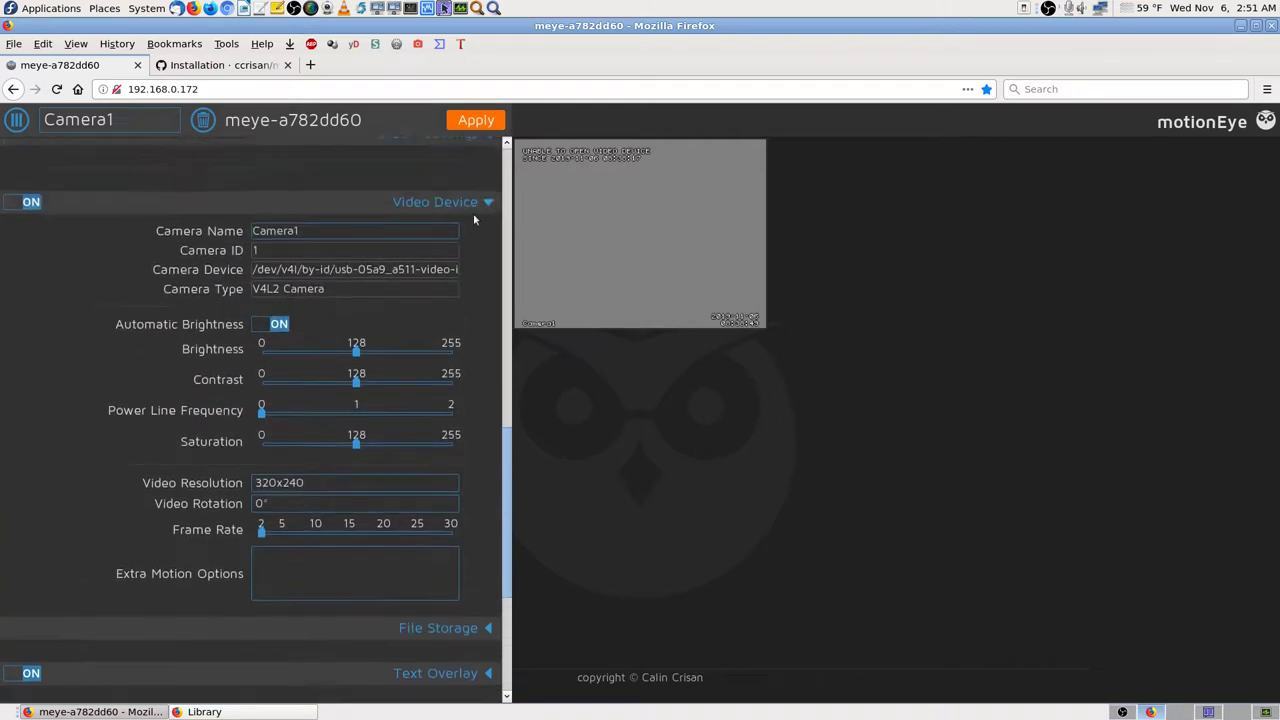
left_click_drag(506, 540, 555, 147)
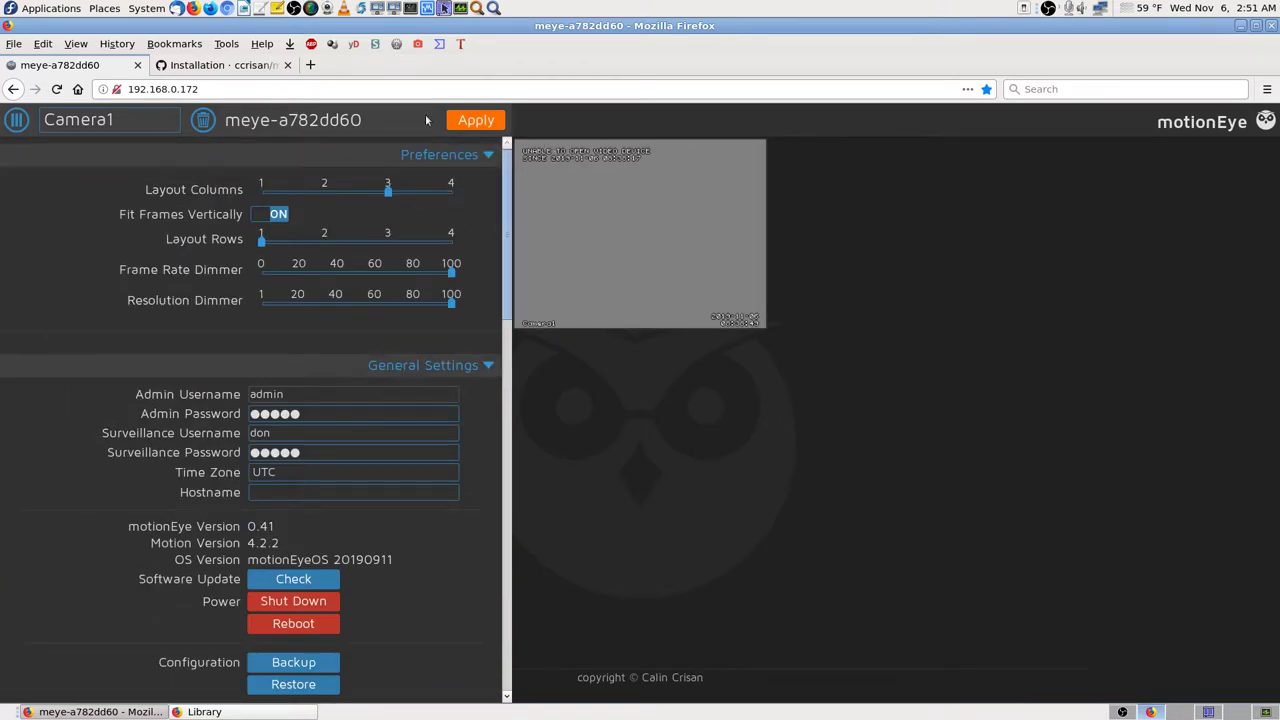
left_click(488, 122)
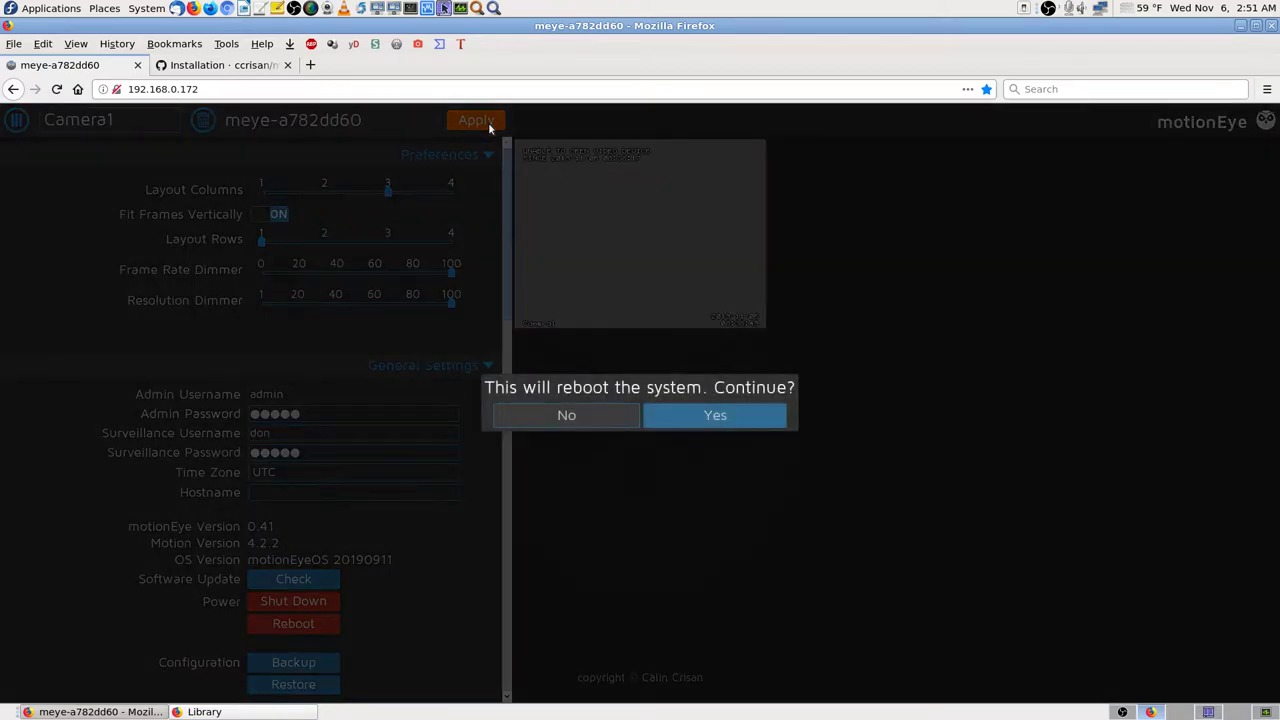
left_click(755, 416)
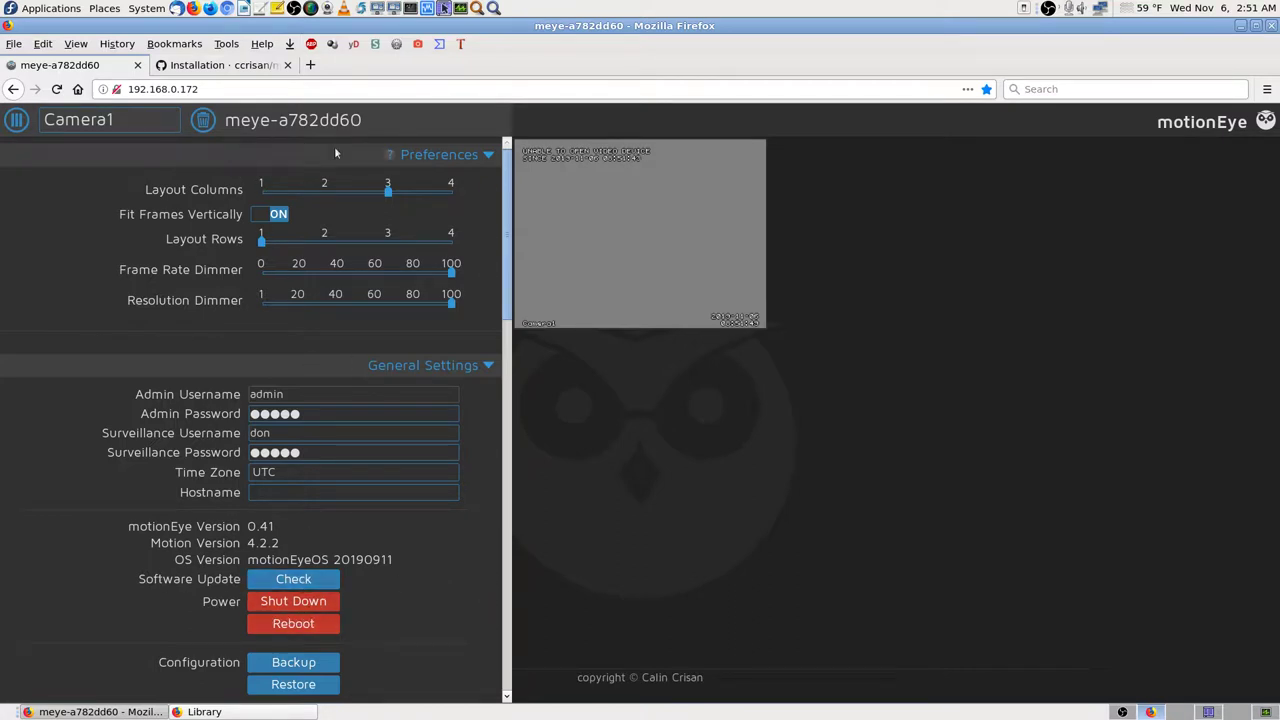
Step: Reload the motionEye page after the reboot, dismissing the first login prompt
left_click(1225, 122)
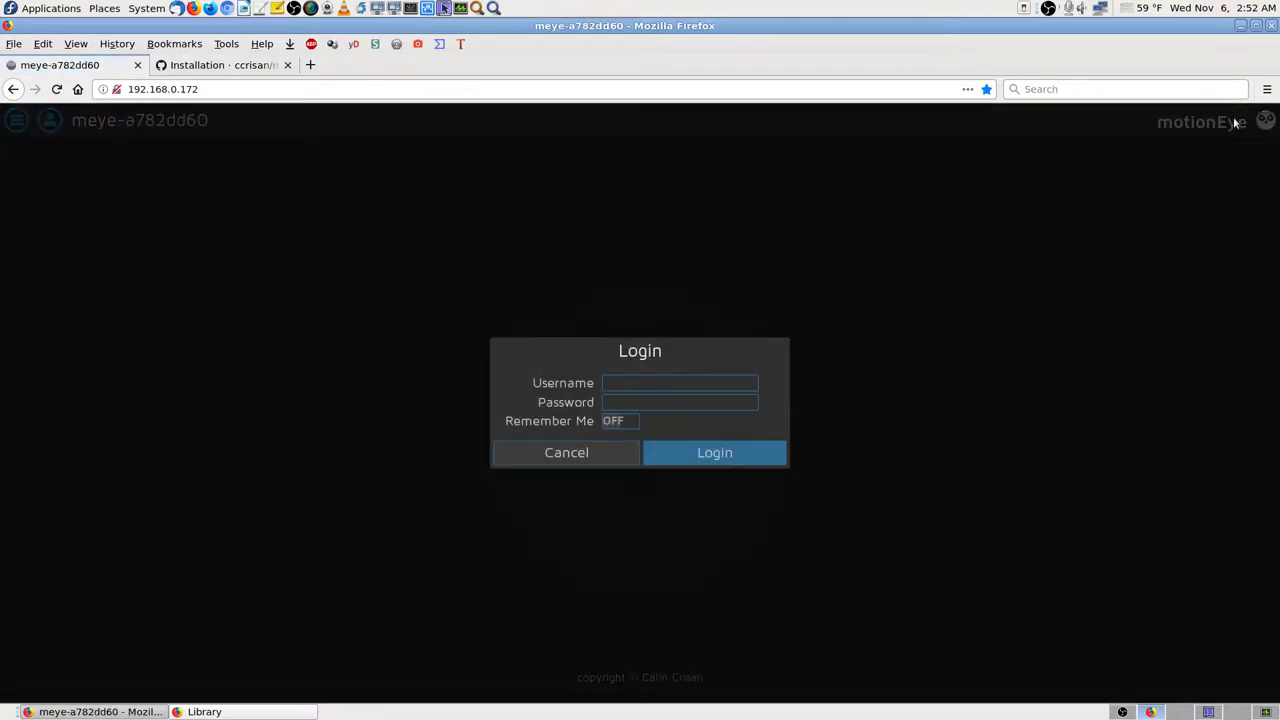
left_click(560, 458)
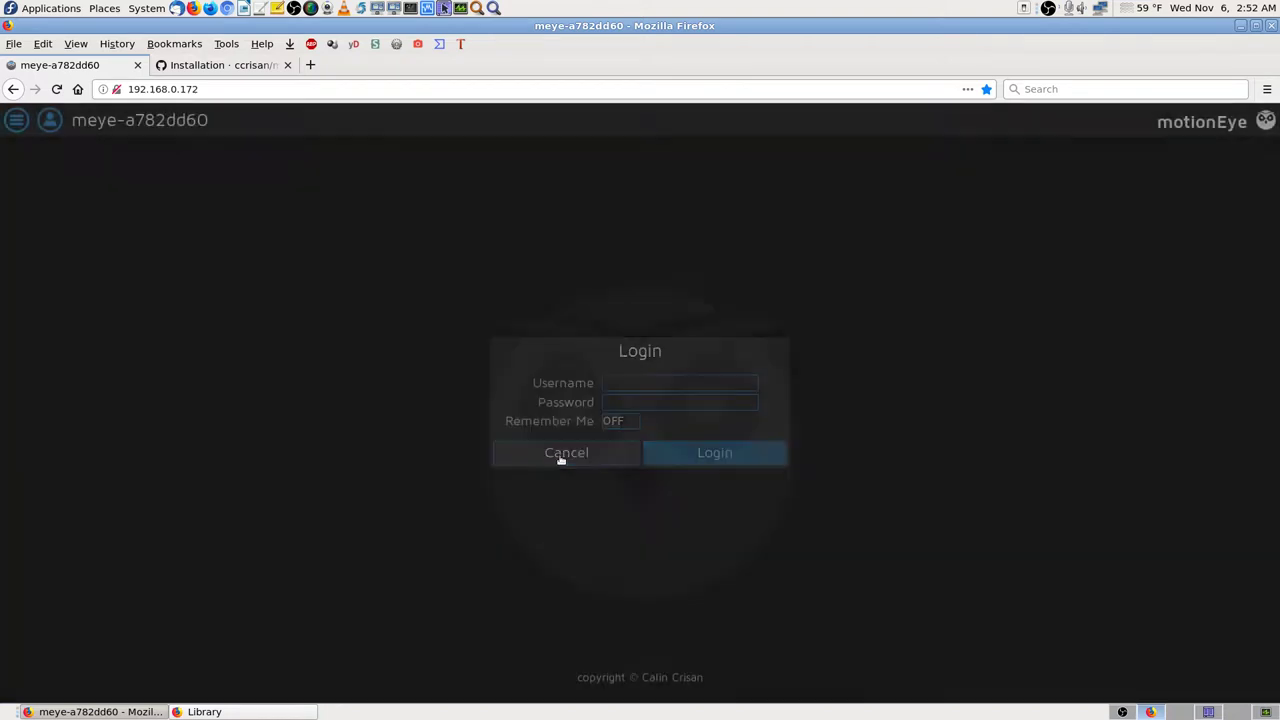
left_click(18, 120)
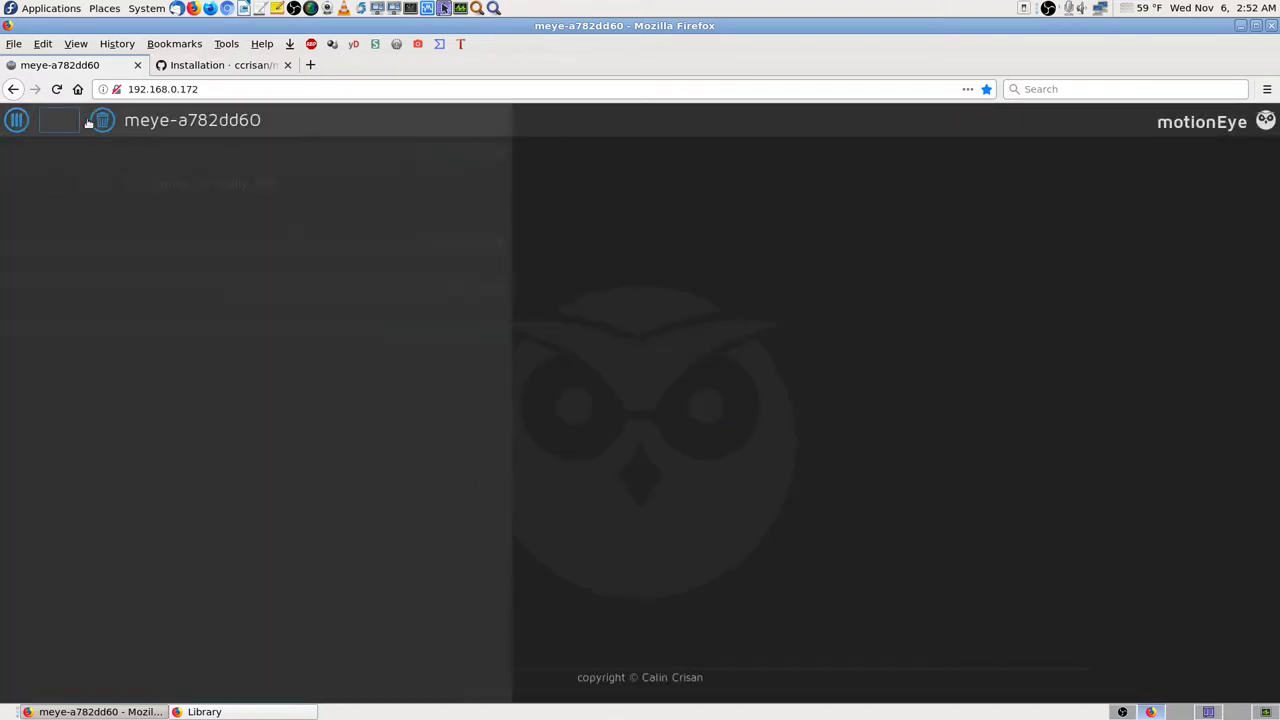
left_click(1206, 124)
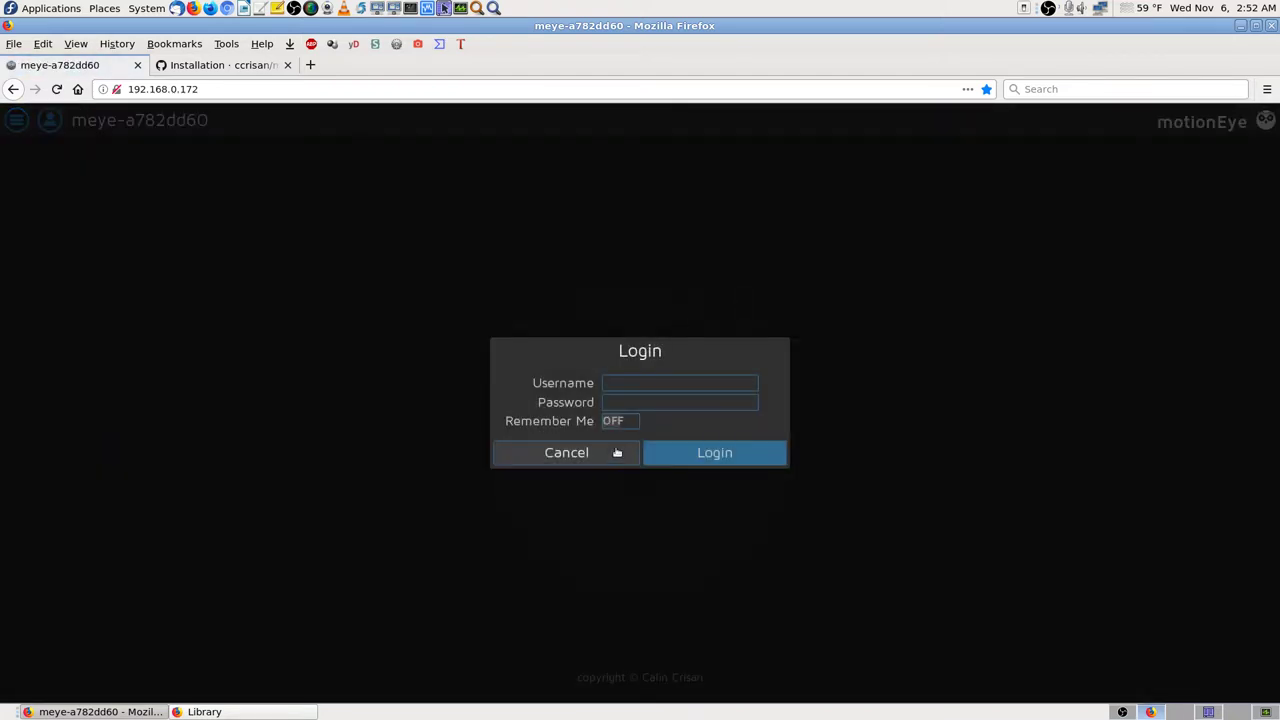
Step: Log in with the admin username and password, Remember Me off, without saving the login
left_click(629, 382)
left_click(629, 382)
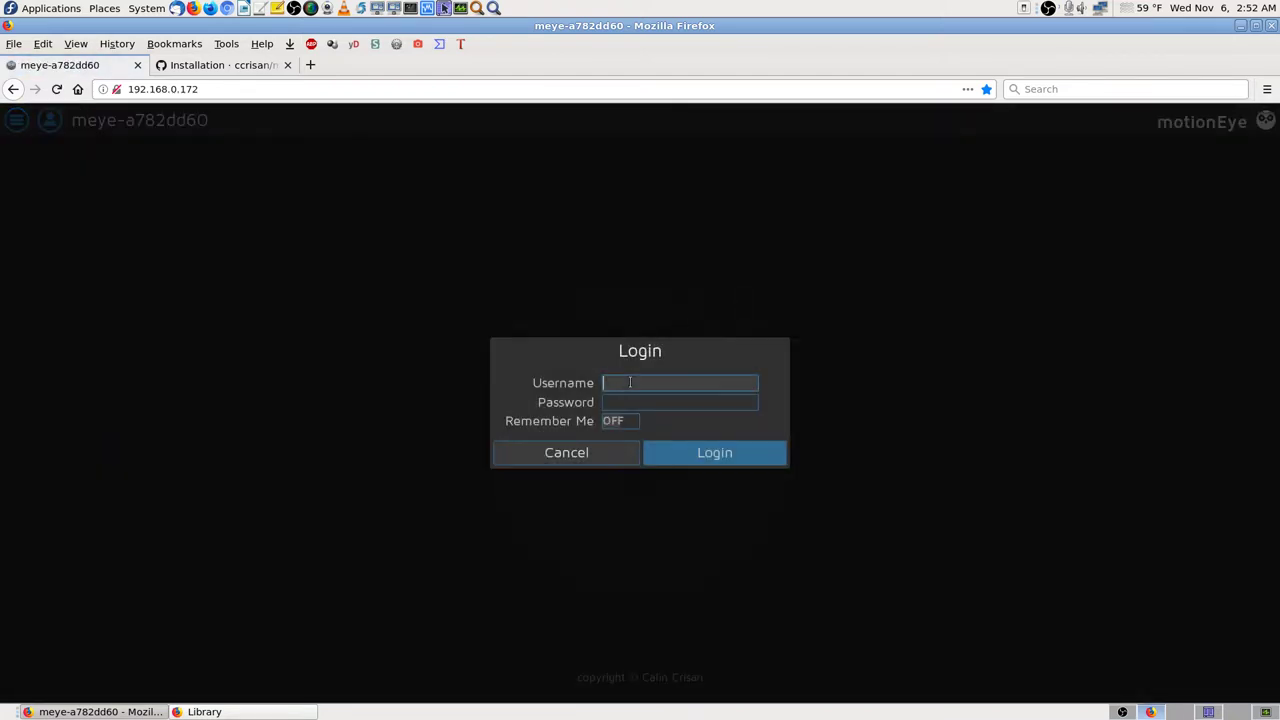
type("a")
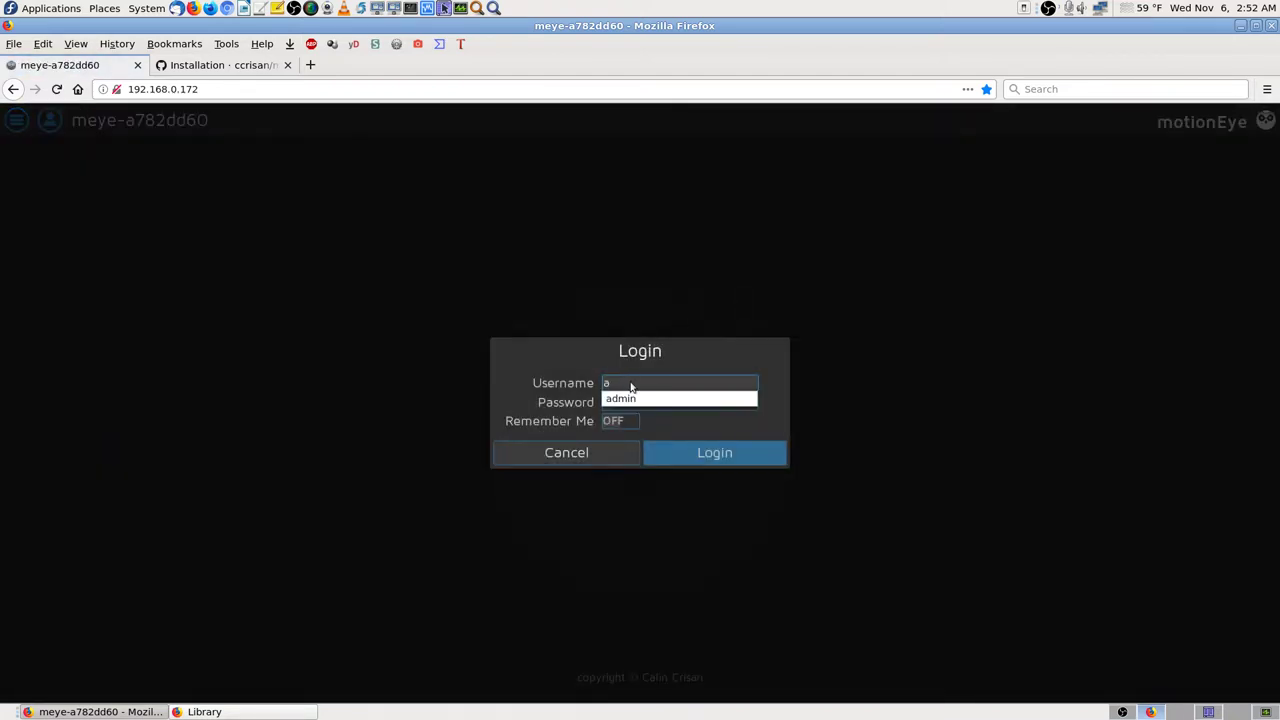
key("Down")
key("Tab")
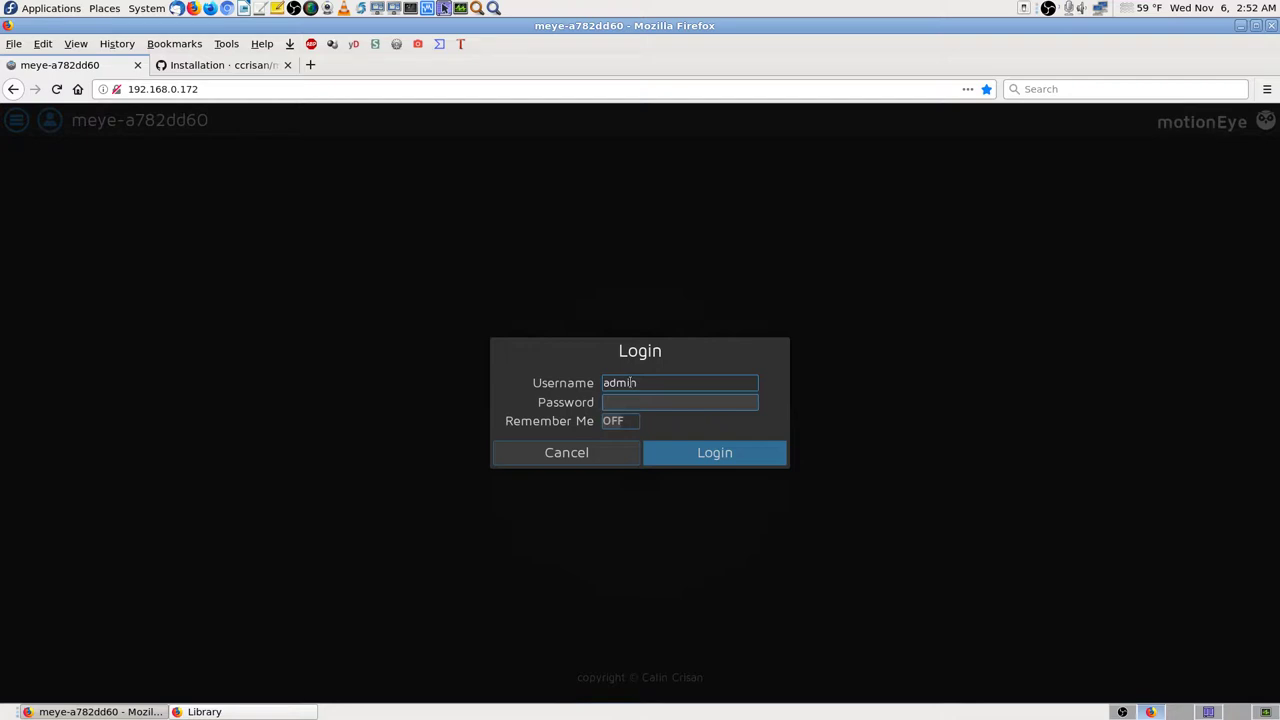
type("************")
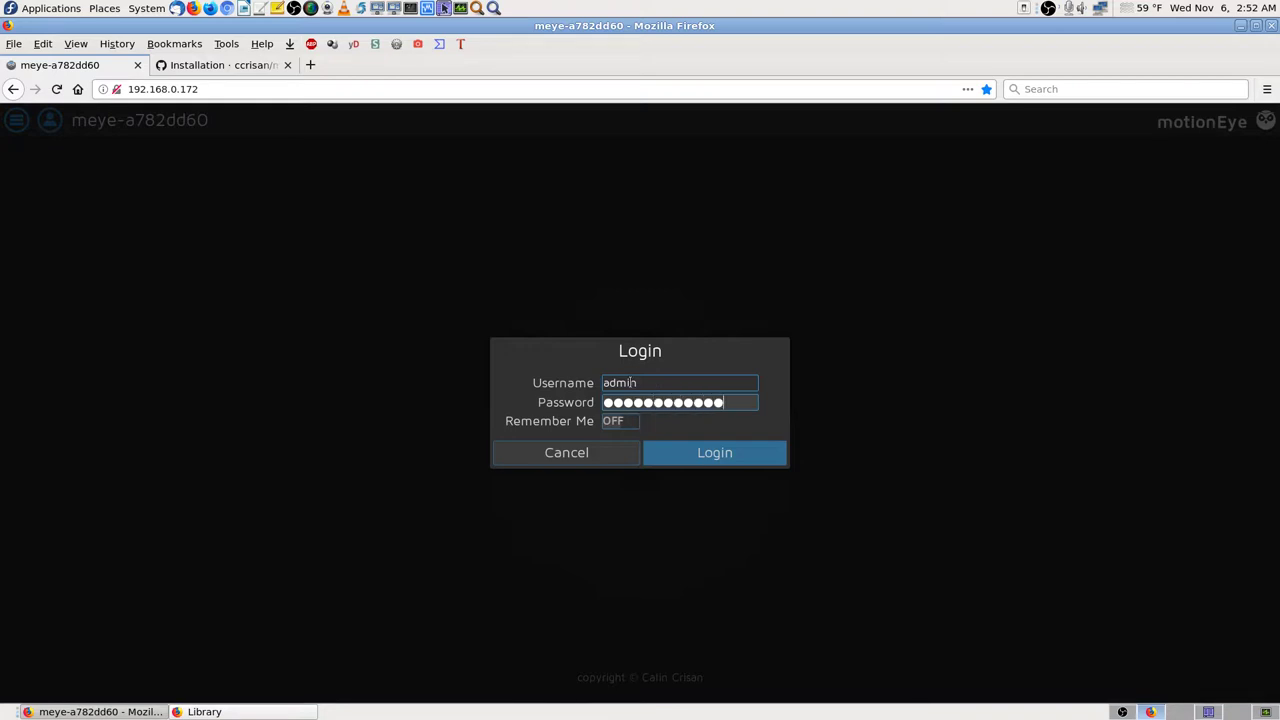
left_click(622, 423)
left_click(628, 423)
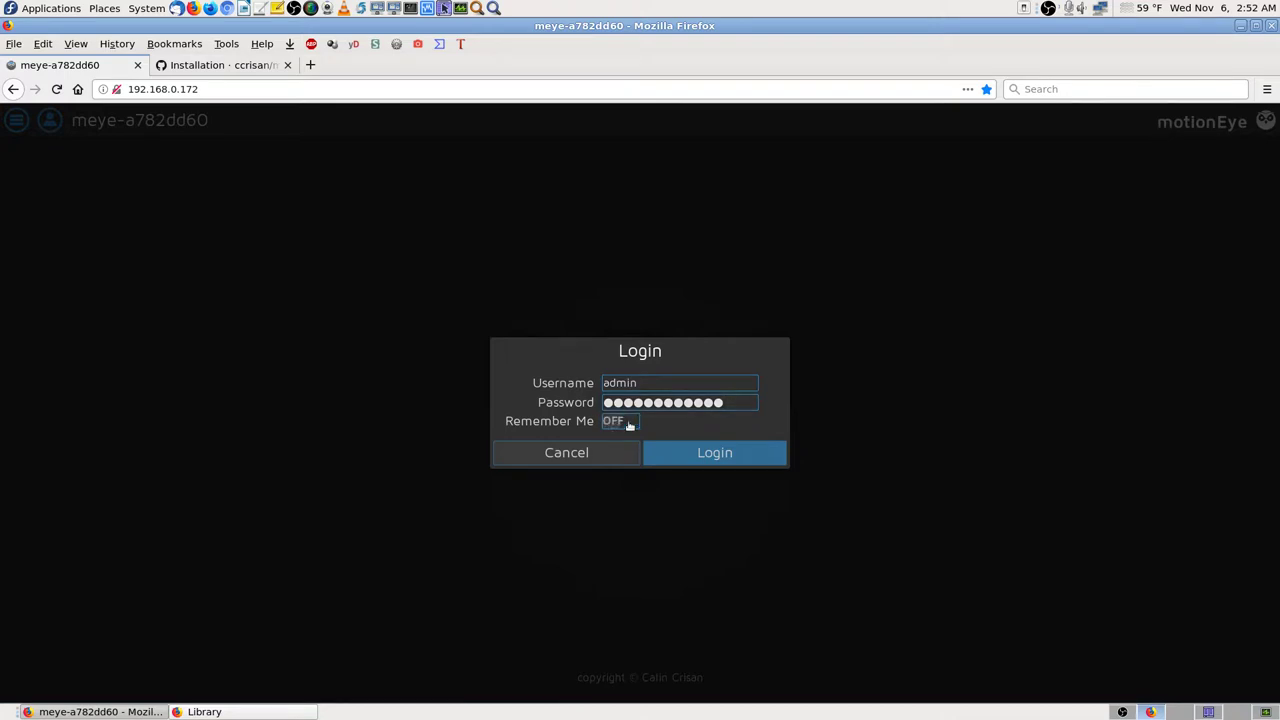
left_click(730, 455)
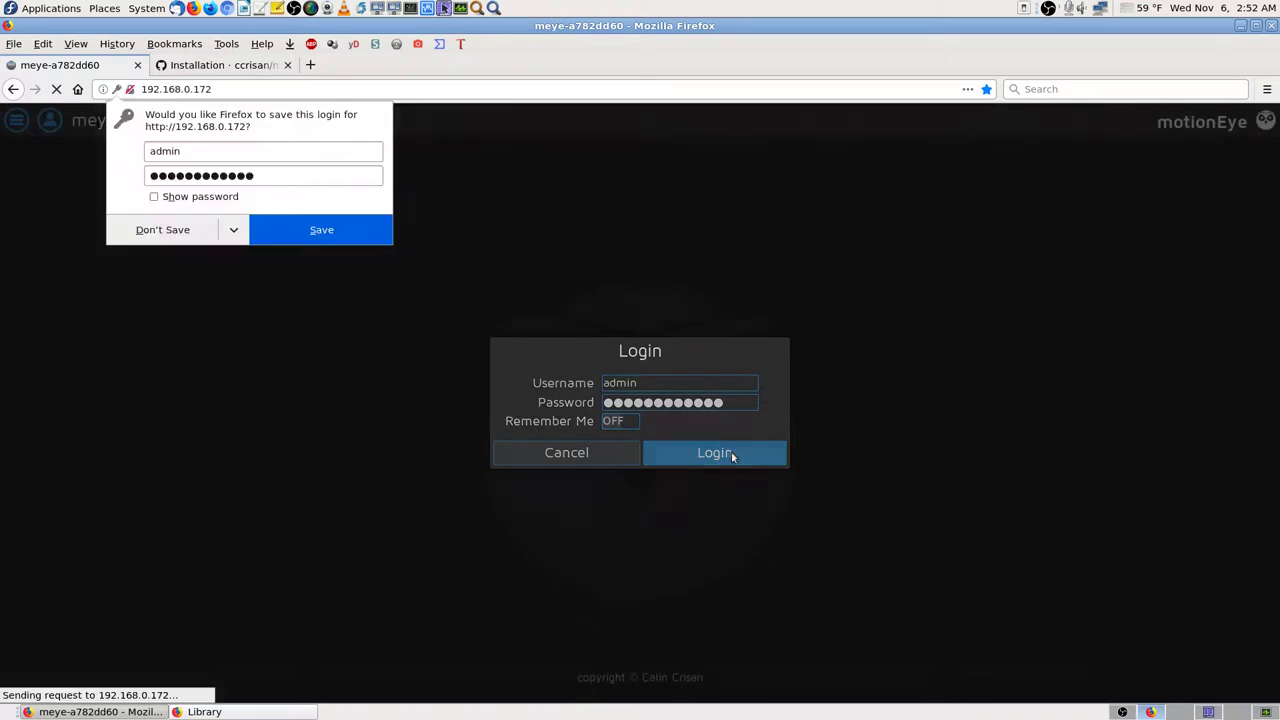
left_click(172, 232)
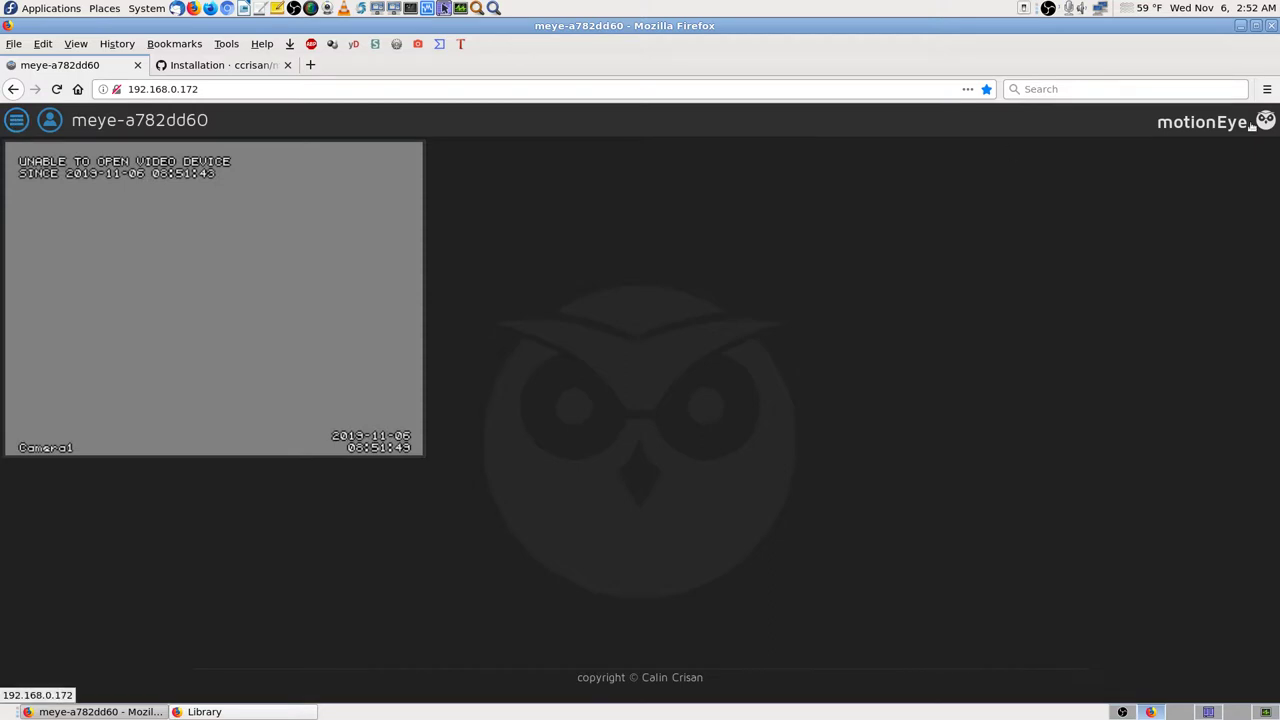
Step: Run the Software Update Check and dismiss the up-to-date notice for version 20190911
left_click(16, 119)
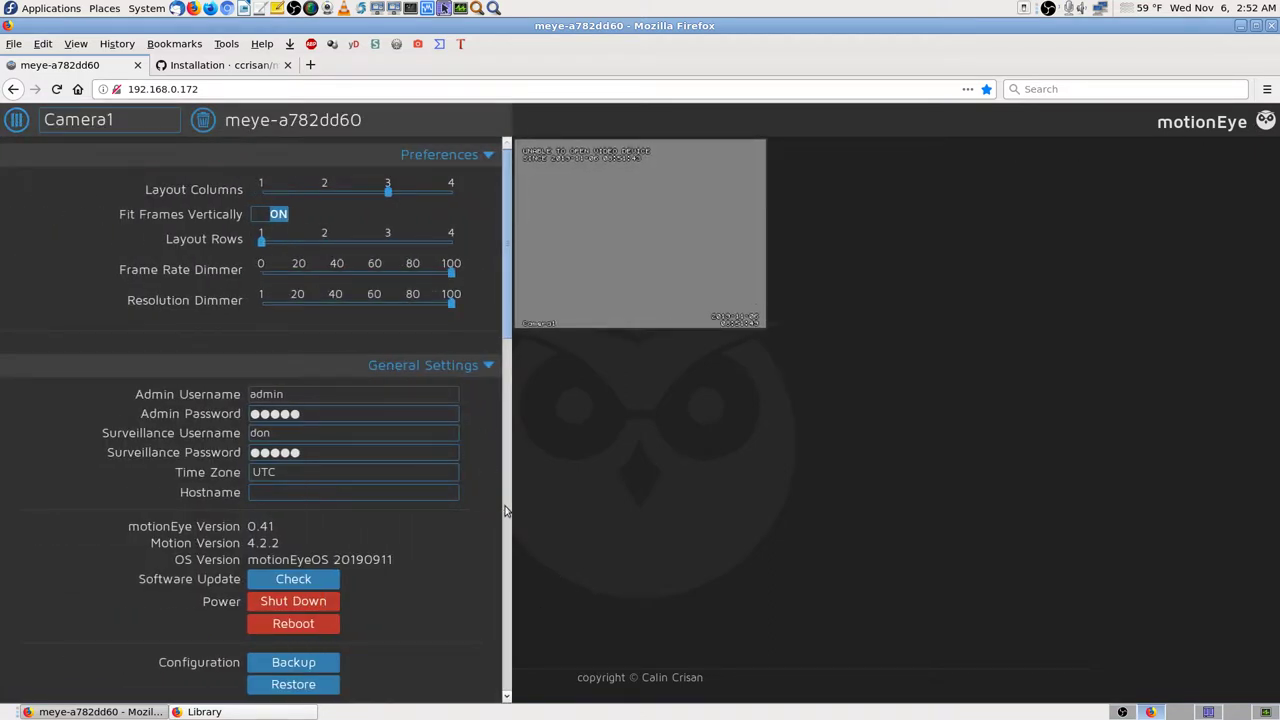
scroll(478, 502, "down", 4)
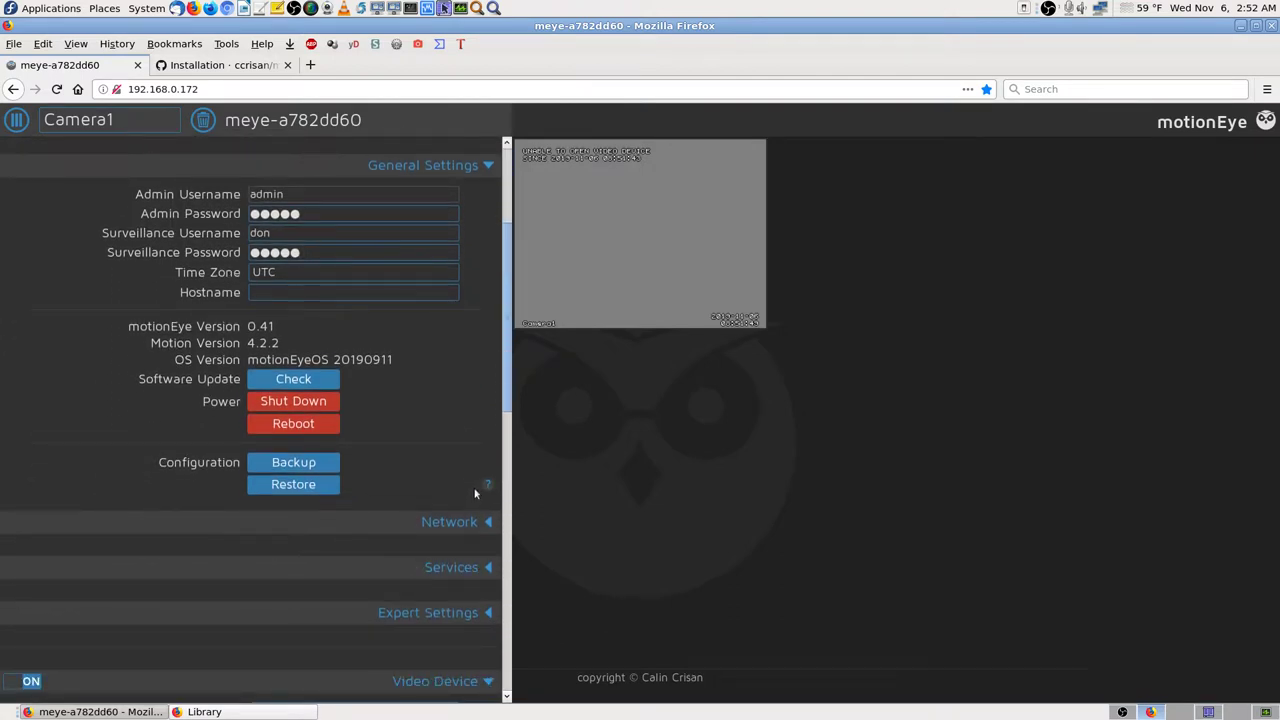
scroll(474, 487, "up", 1)
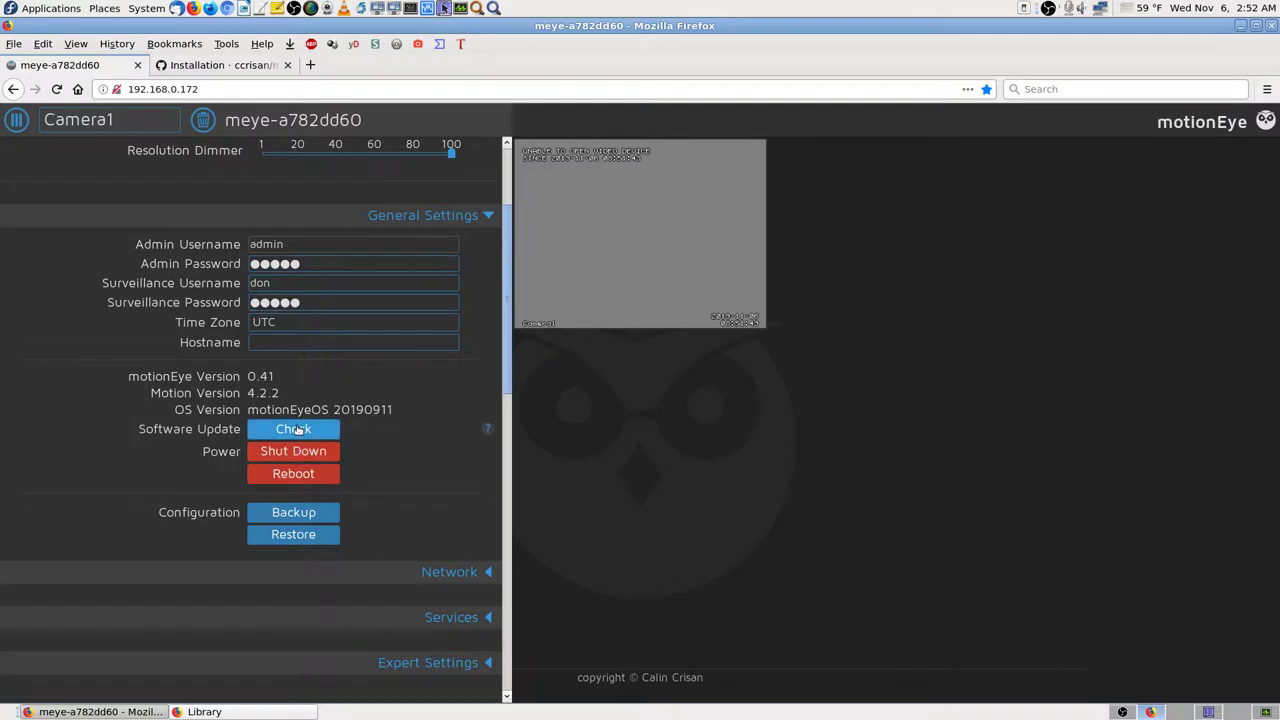
left_click(295, 429)
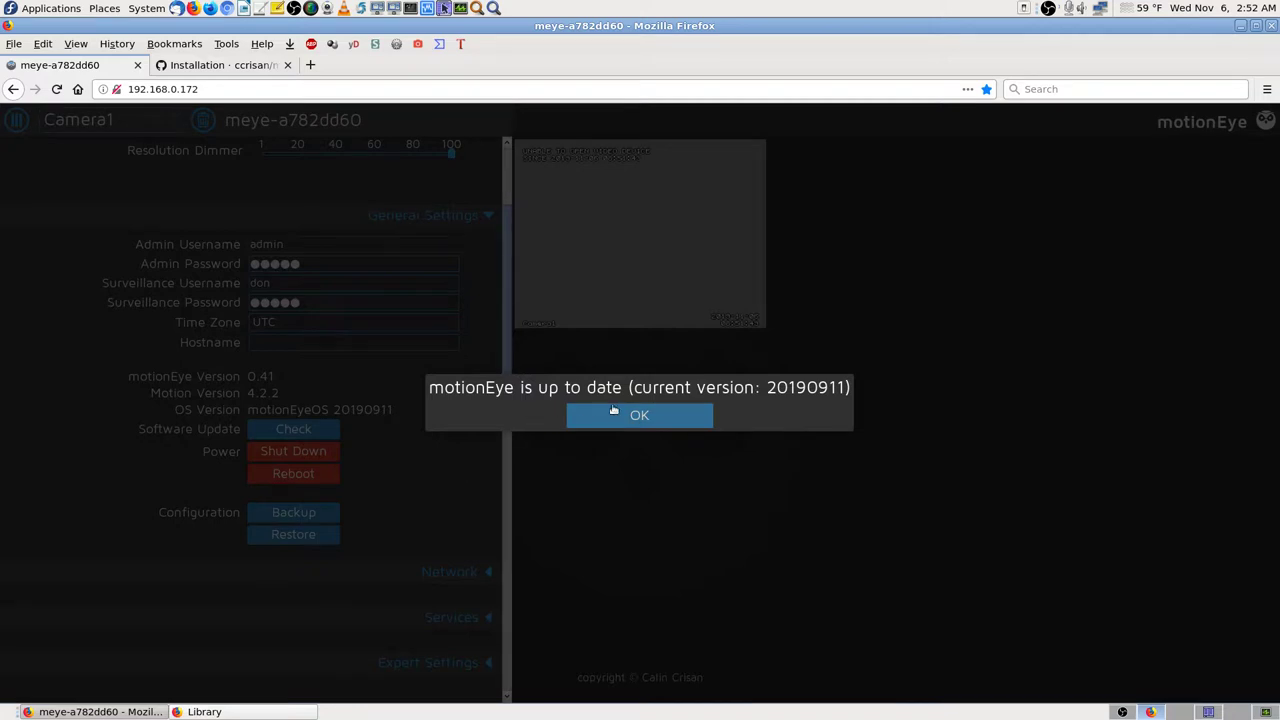
left_click(695, 420)
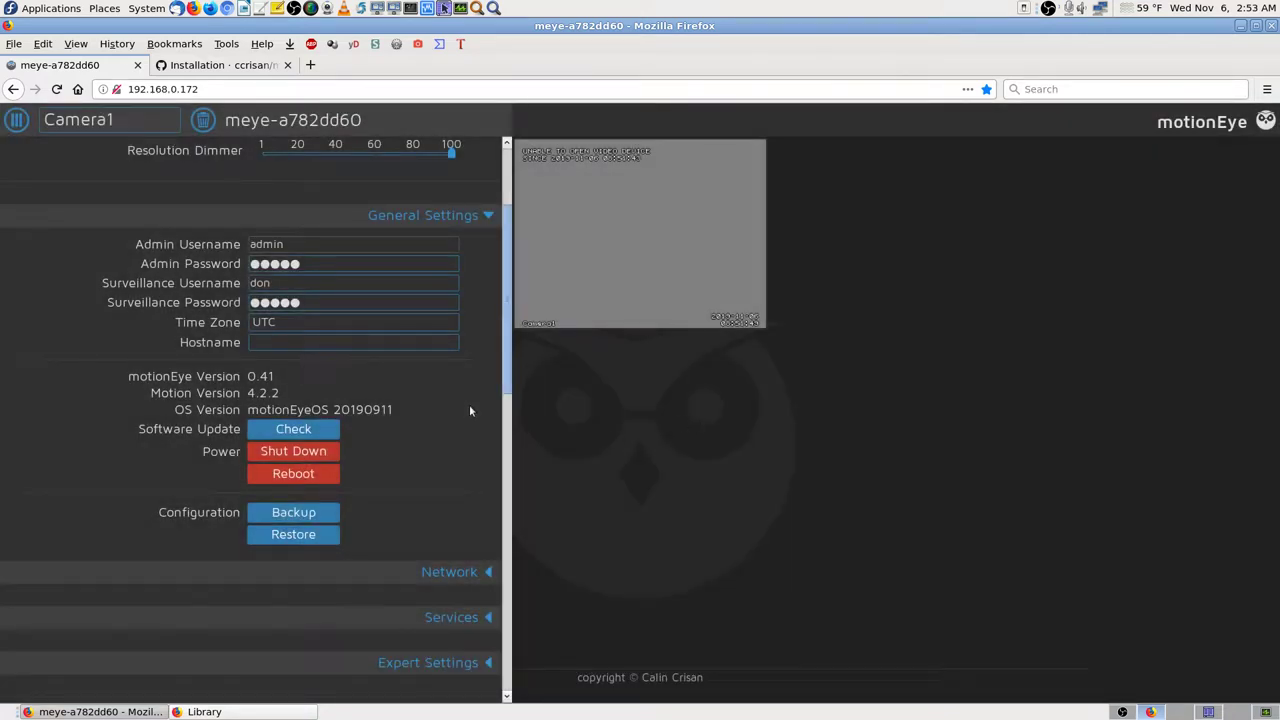
scroll(469, 410, "up", 3)
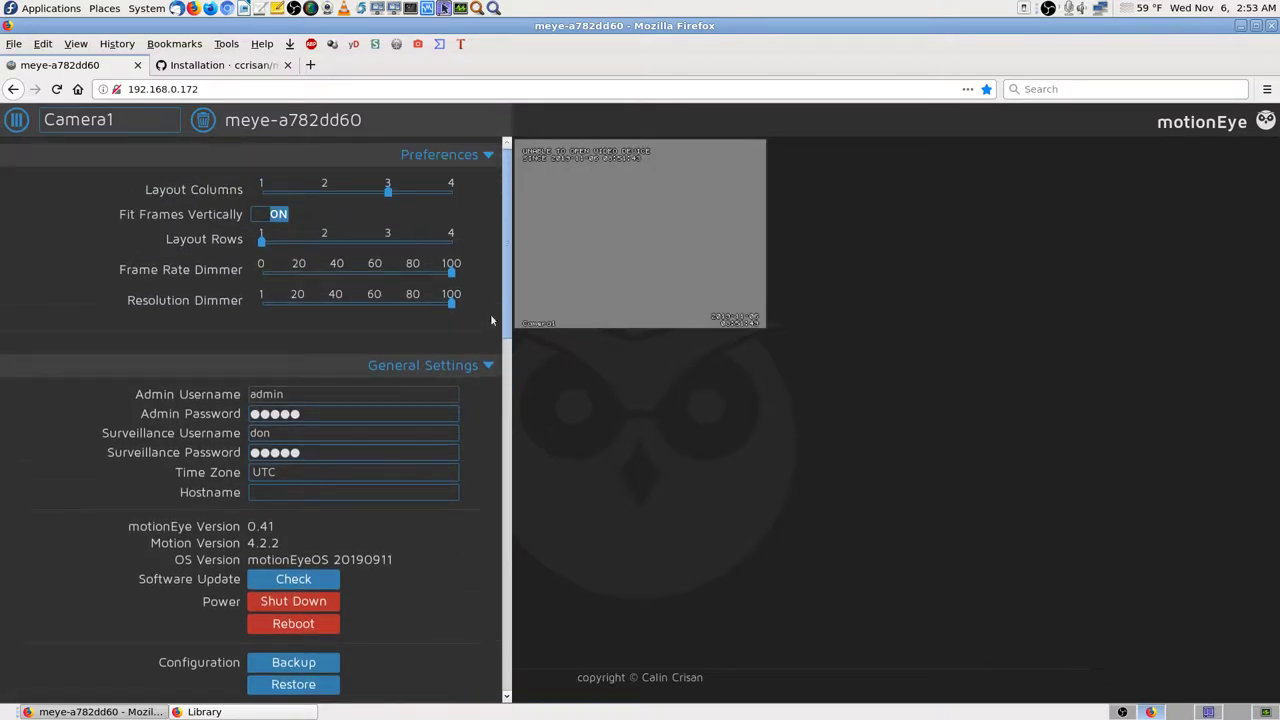
Step: Search the motionEyeOS Installation wiki for 'help', then return to the page top
left_click(220, 67)
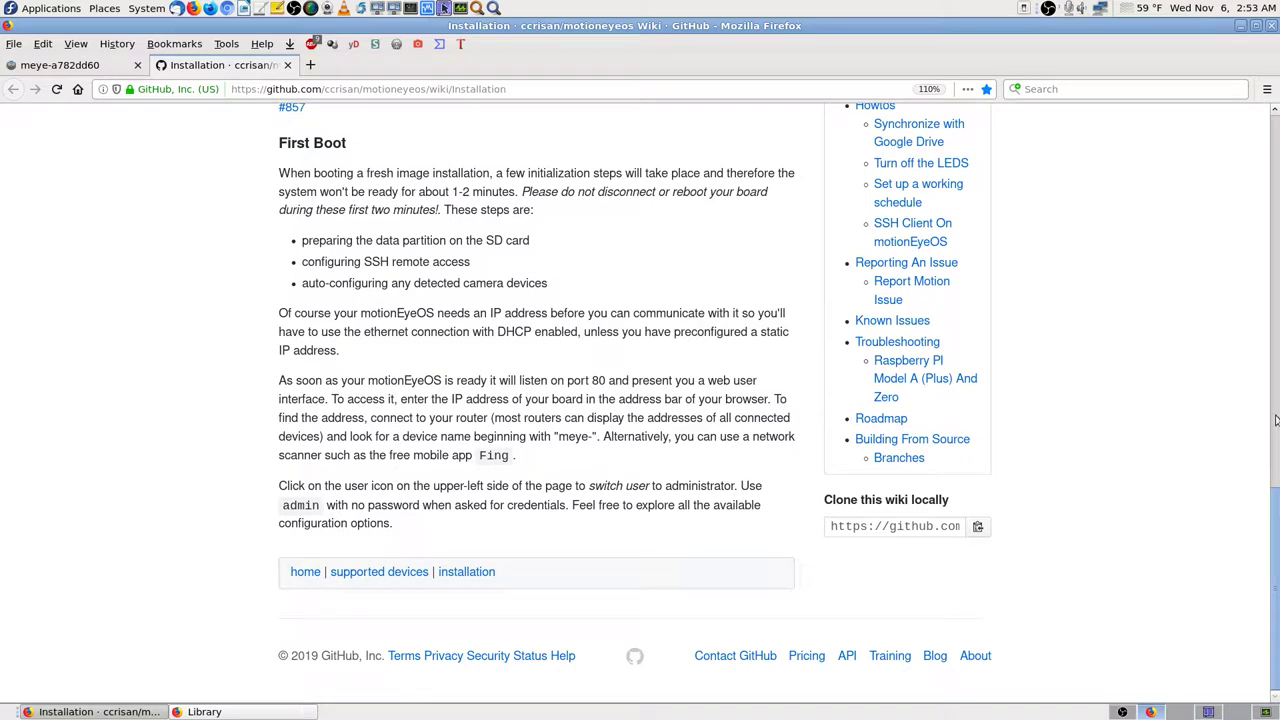
key("ctrl+f")
type("h")
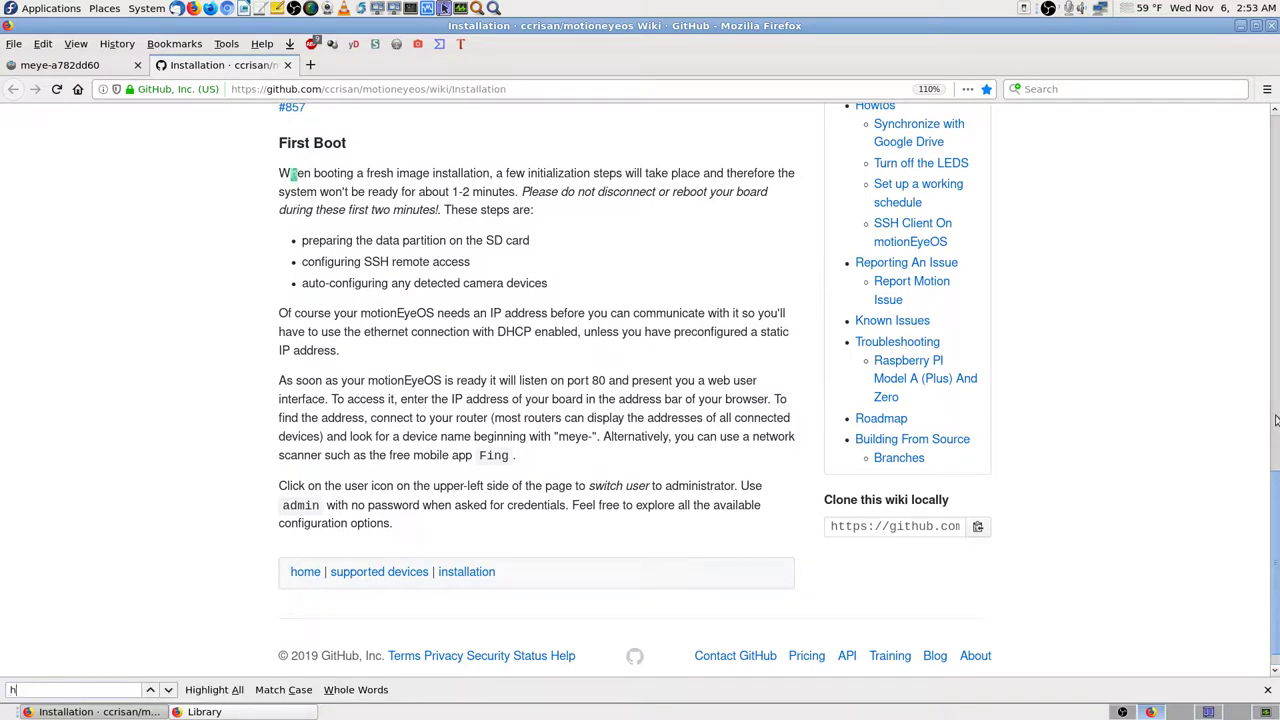
type("elp")
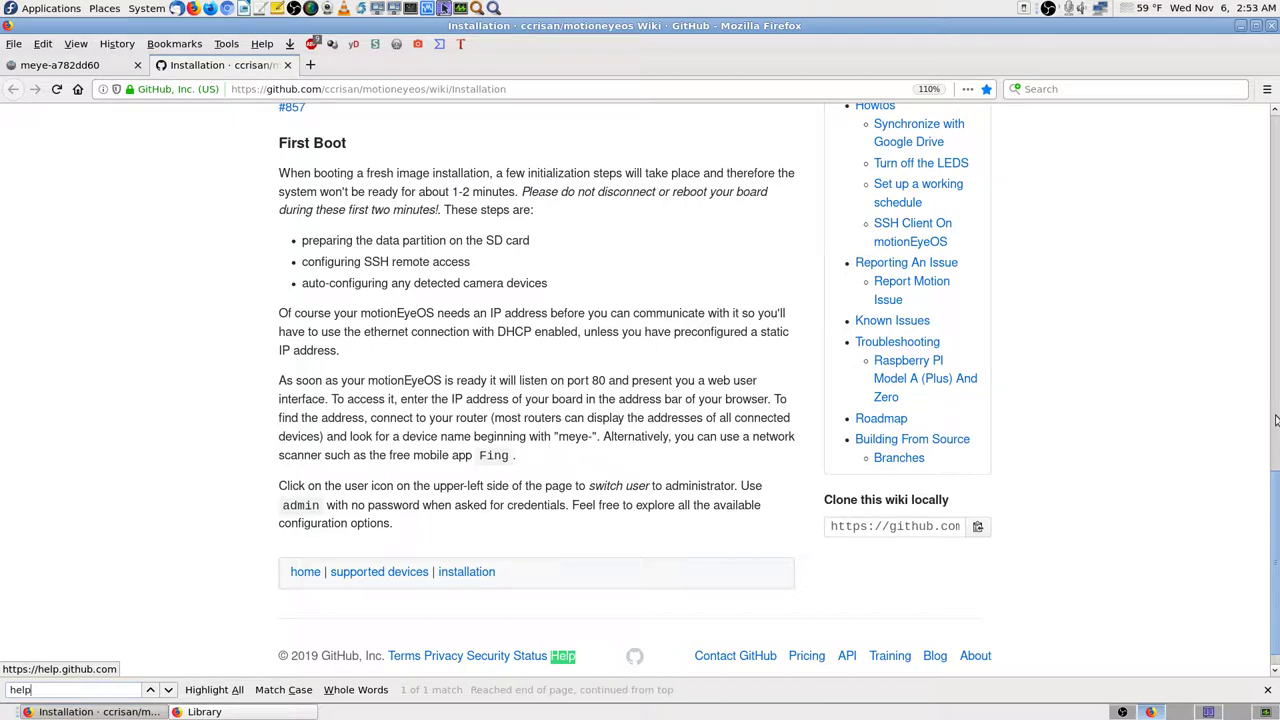
key("Escape")
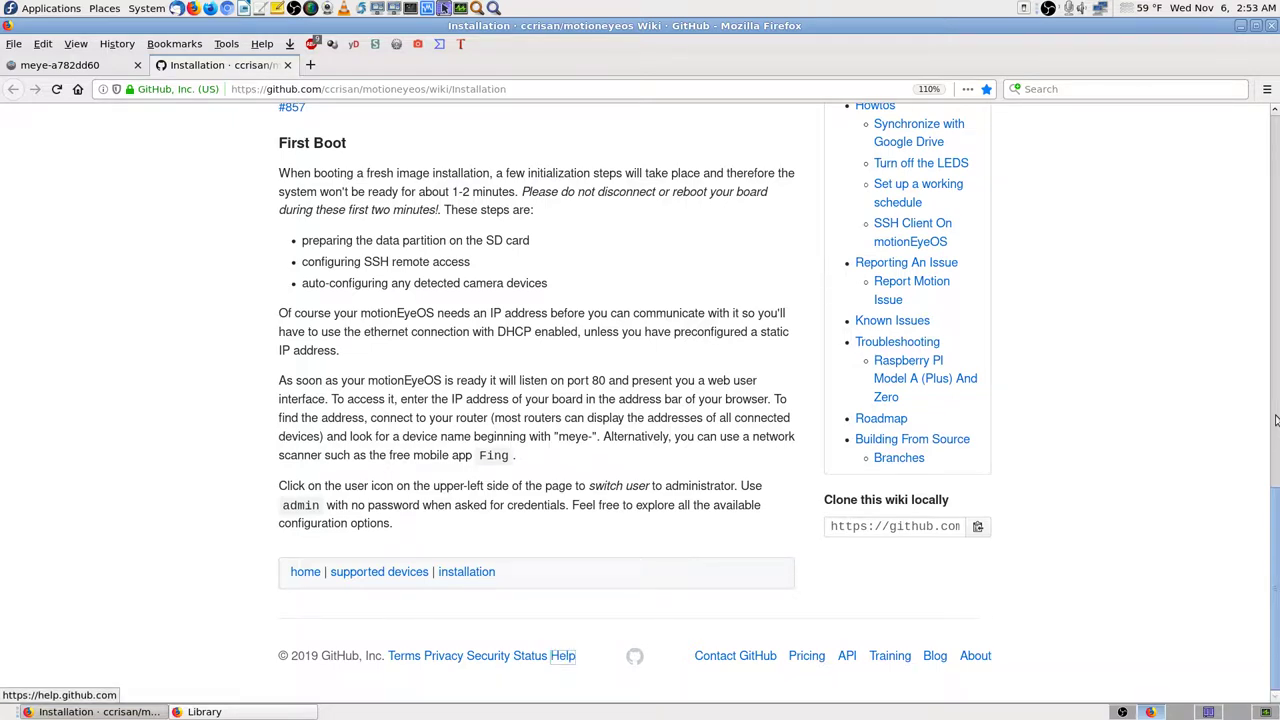
left_click(1276, 162)
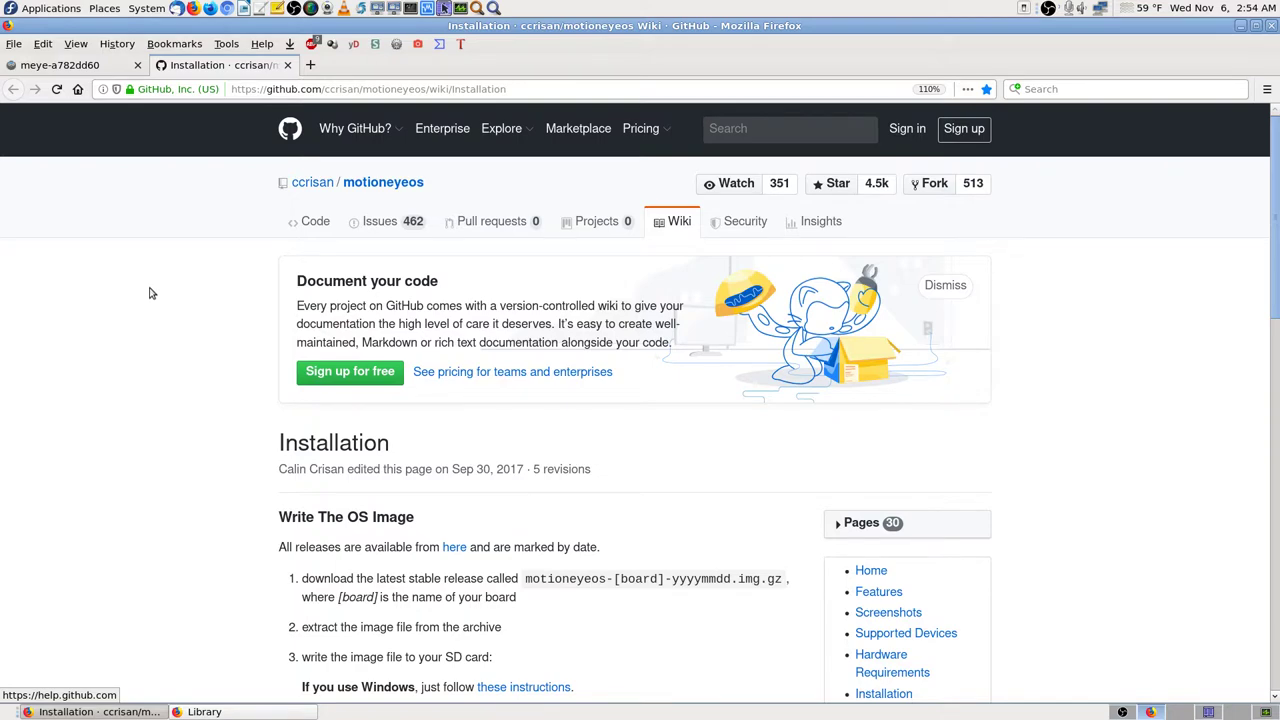
Step: In OBS, cut briefly to Cam 1 Stream, then back to Desktop Screencast, and return to the browser
left_click(1138, 712)
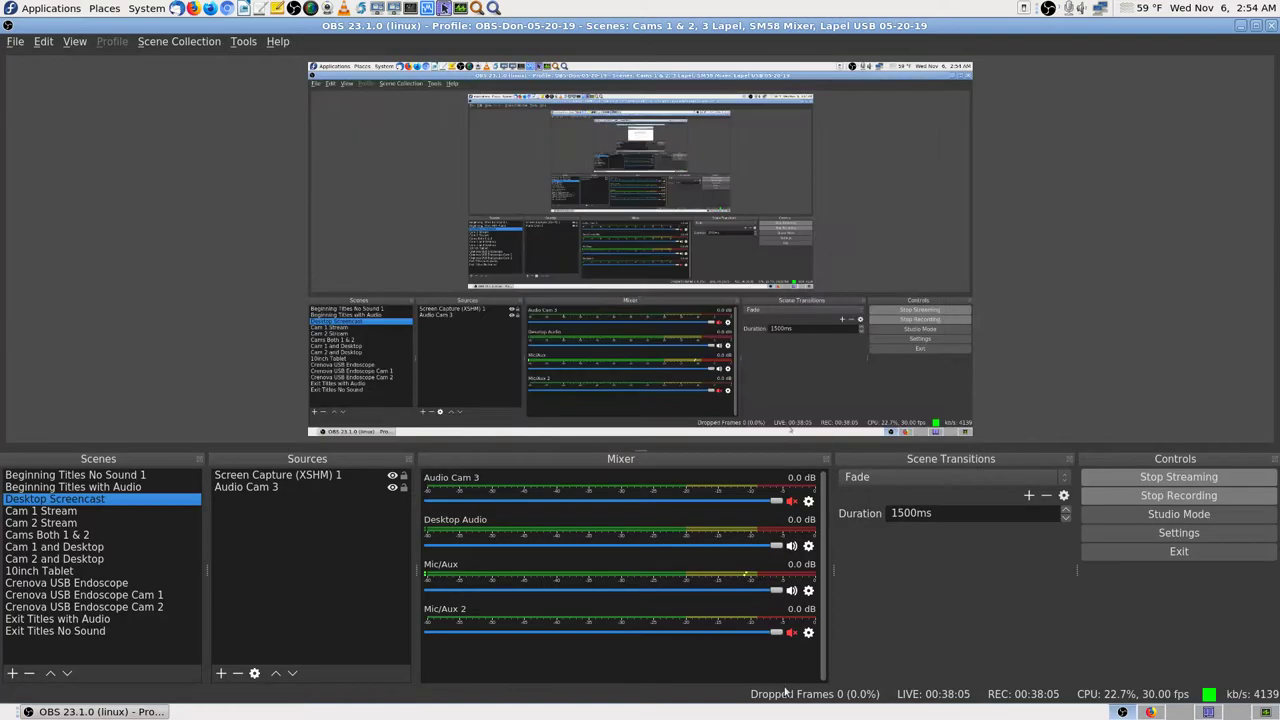
left_click(70, 511)
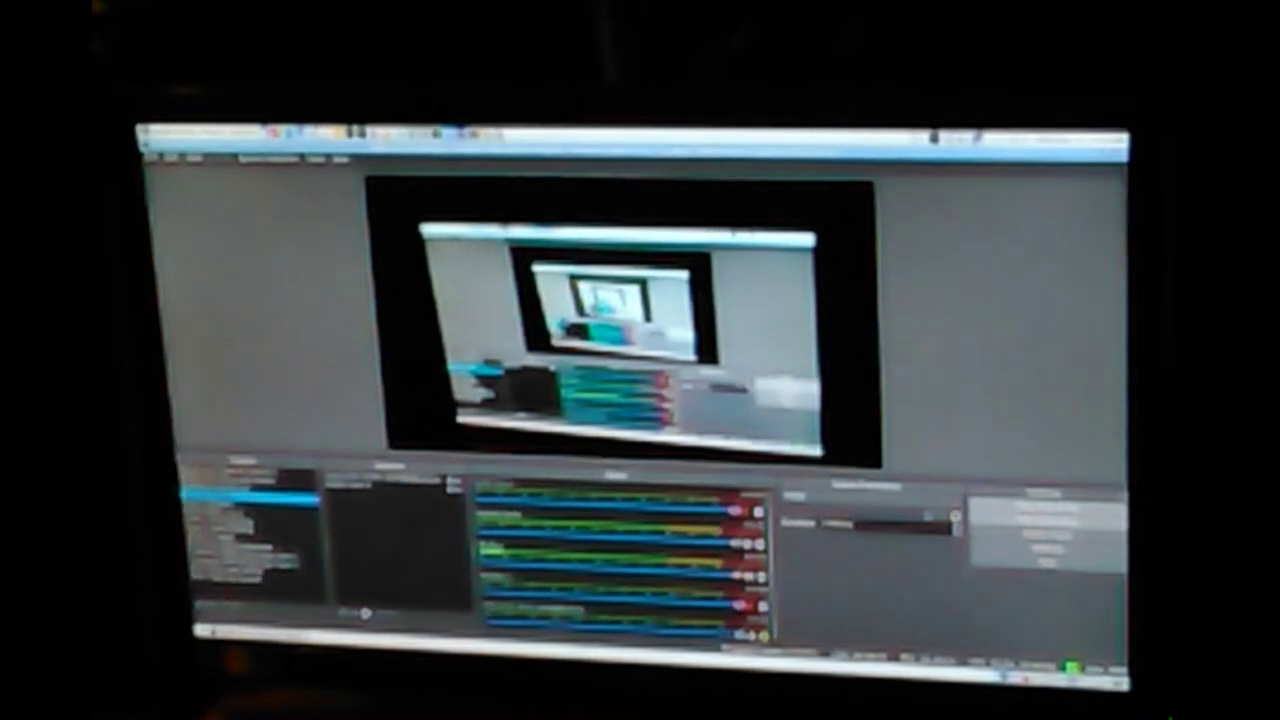
left_click(55, 498)
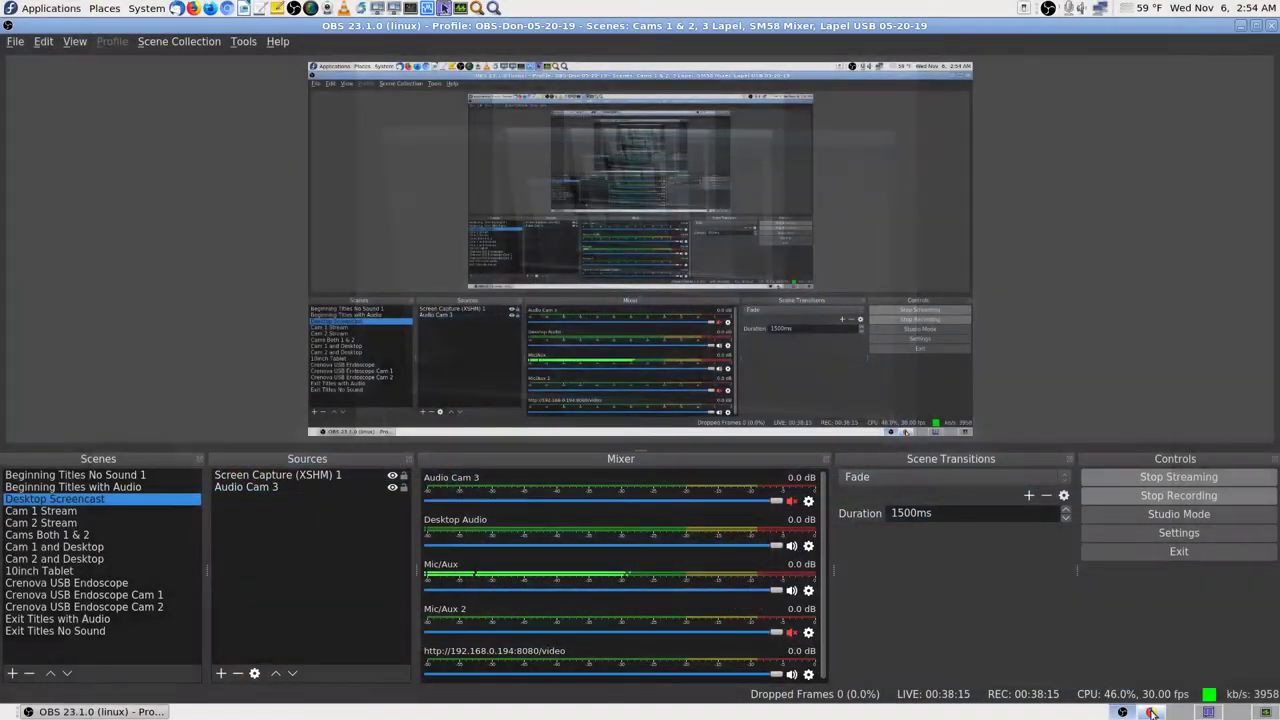
key("ctrl+alt+Right")
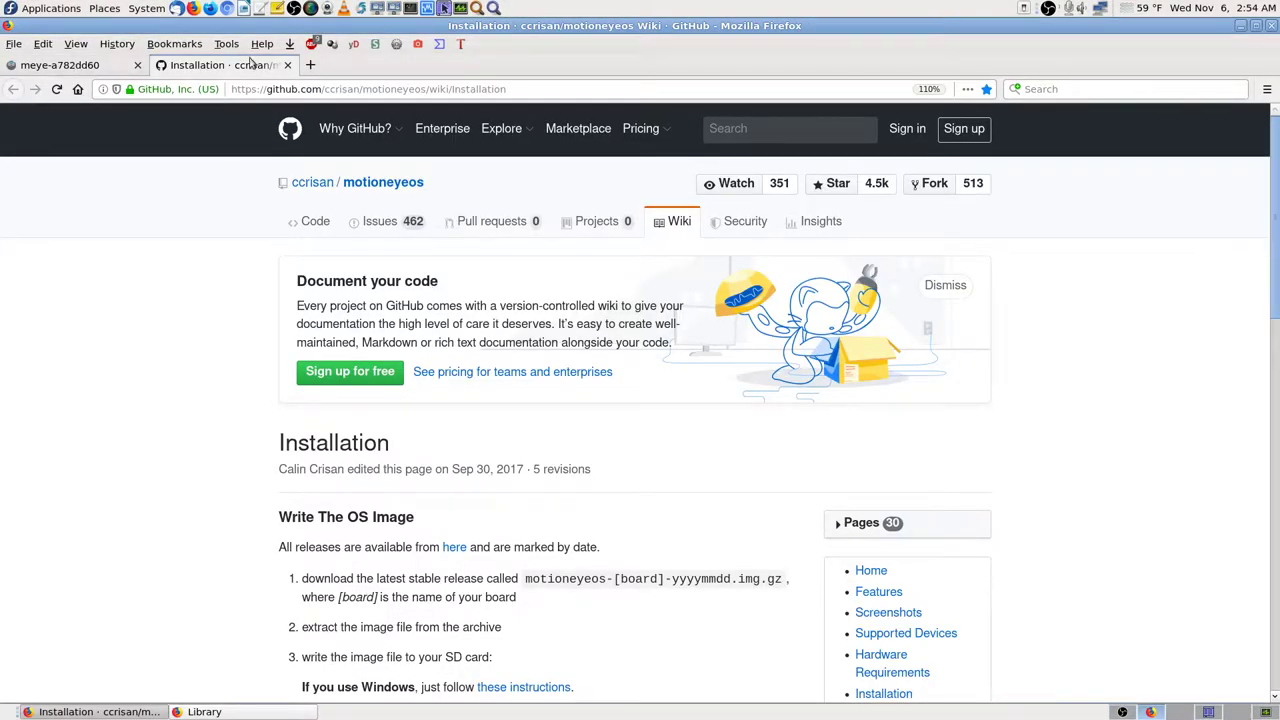
Step: Show the Bookmarks Toolbar and open Cam 1 IP Webcam live video with the Browser renderer
left_click(310, 64)
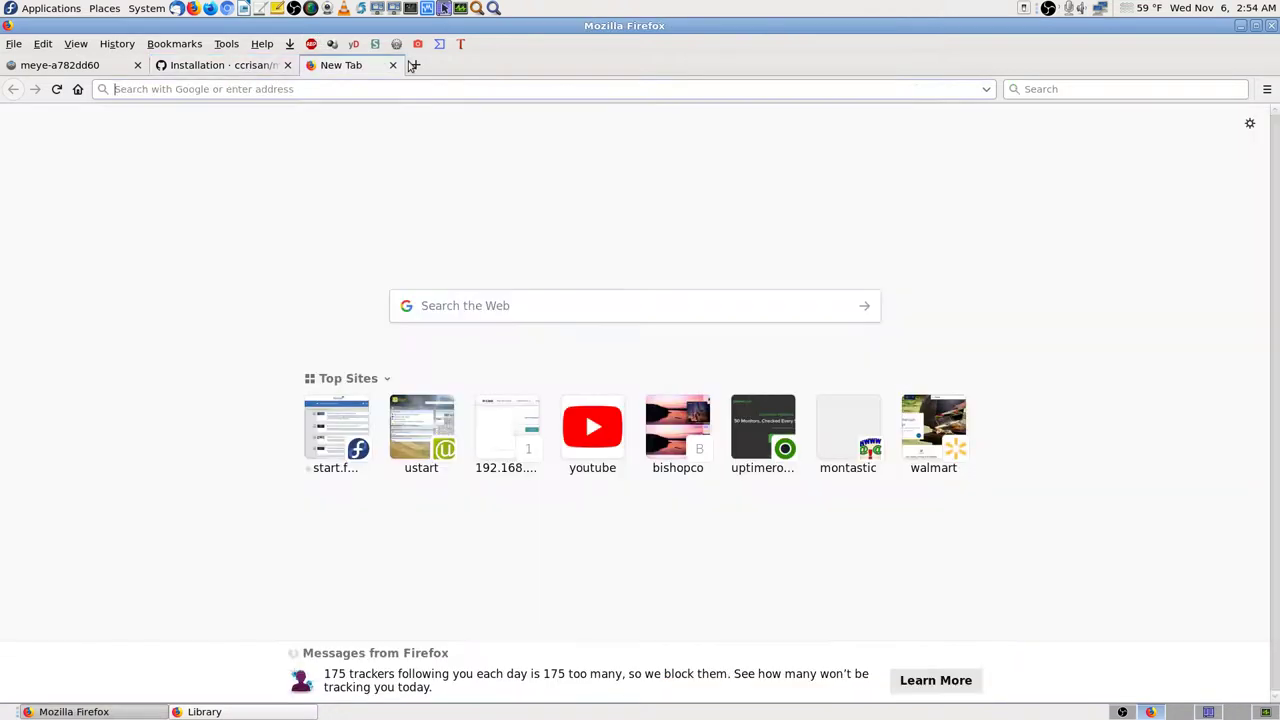
right_click(658, 64)
left_click(771, 166)
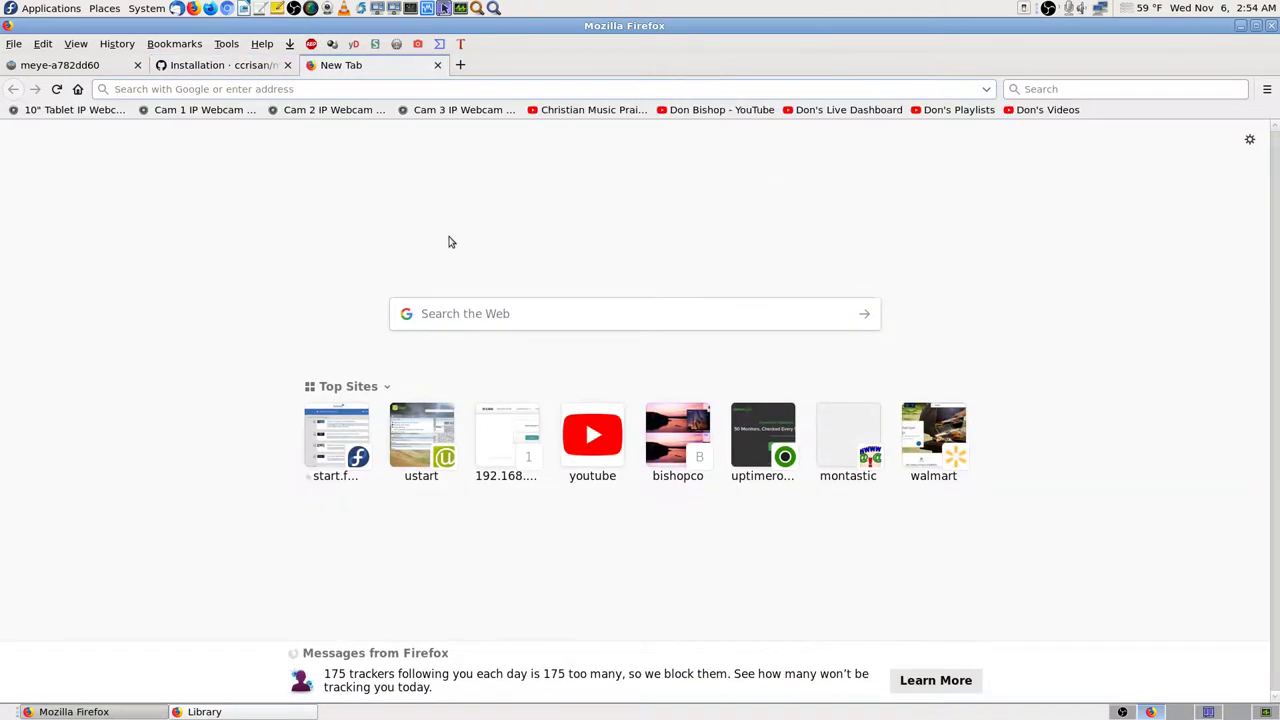
left_click(222, 112)
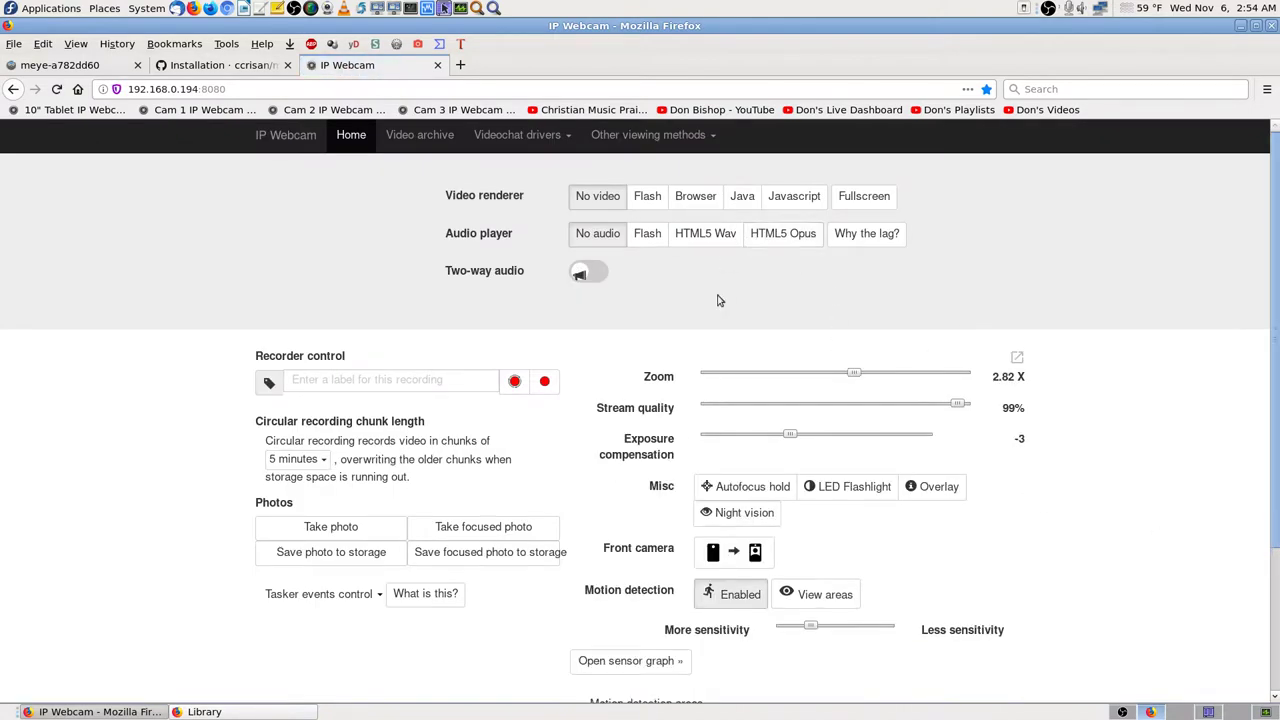
left_click(695, 196)
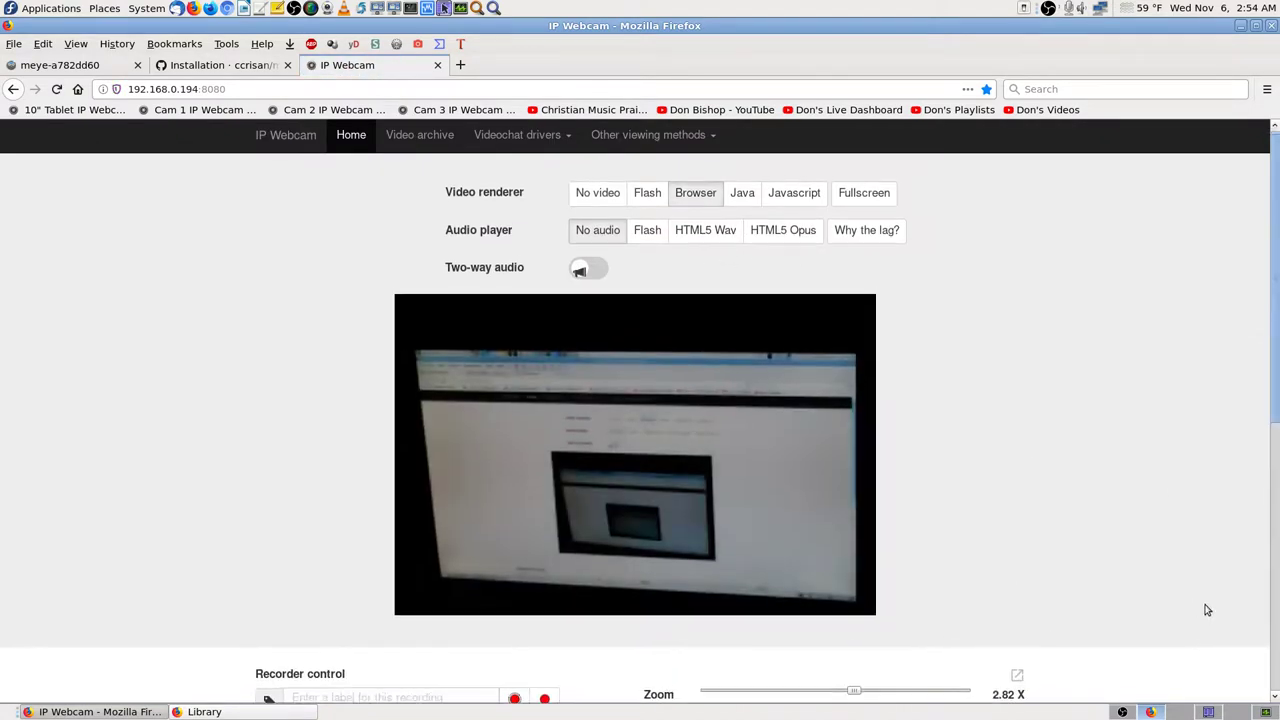
Step: Set zoom to 1 X, stream quality 100%, exposure compensation 0, then close the IP Webcam tab
scroll(1206, 606, "down", 2)
left_click_drag(852, 568, 632, 571)
left_click(965, 599)
left_click(815, 630)
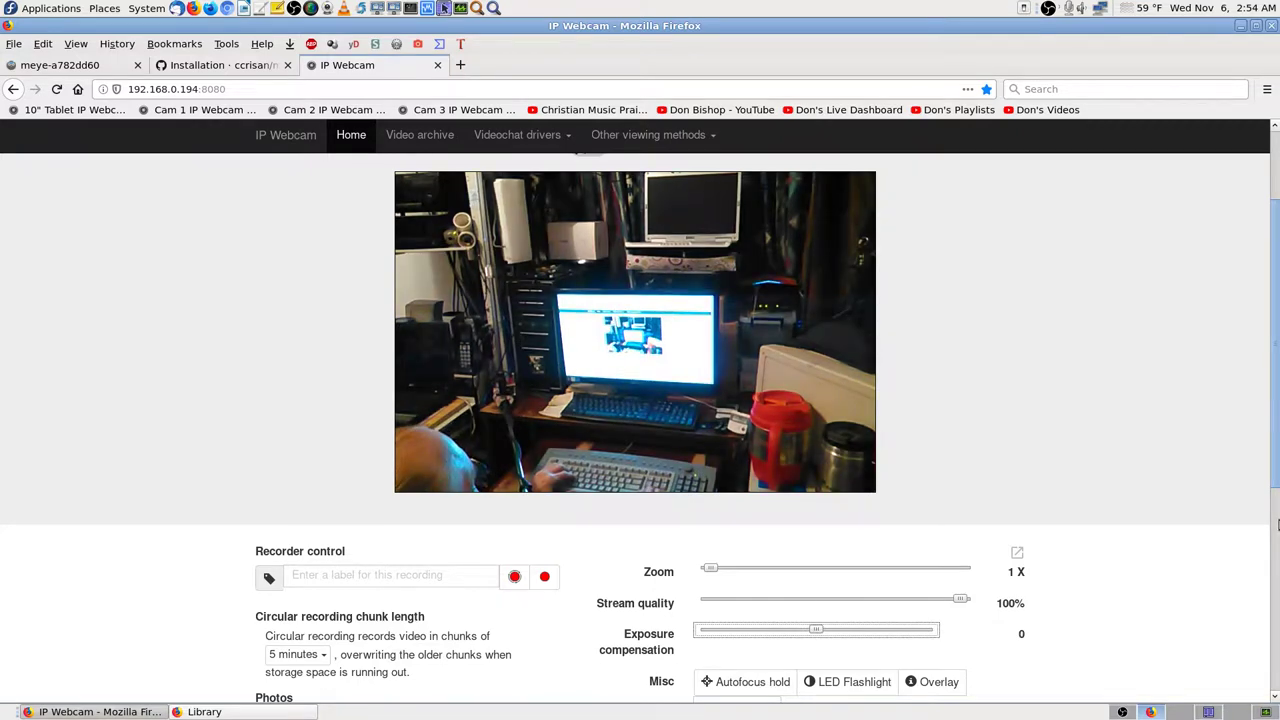
key("Left")
key("Left")
key("Left")
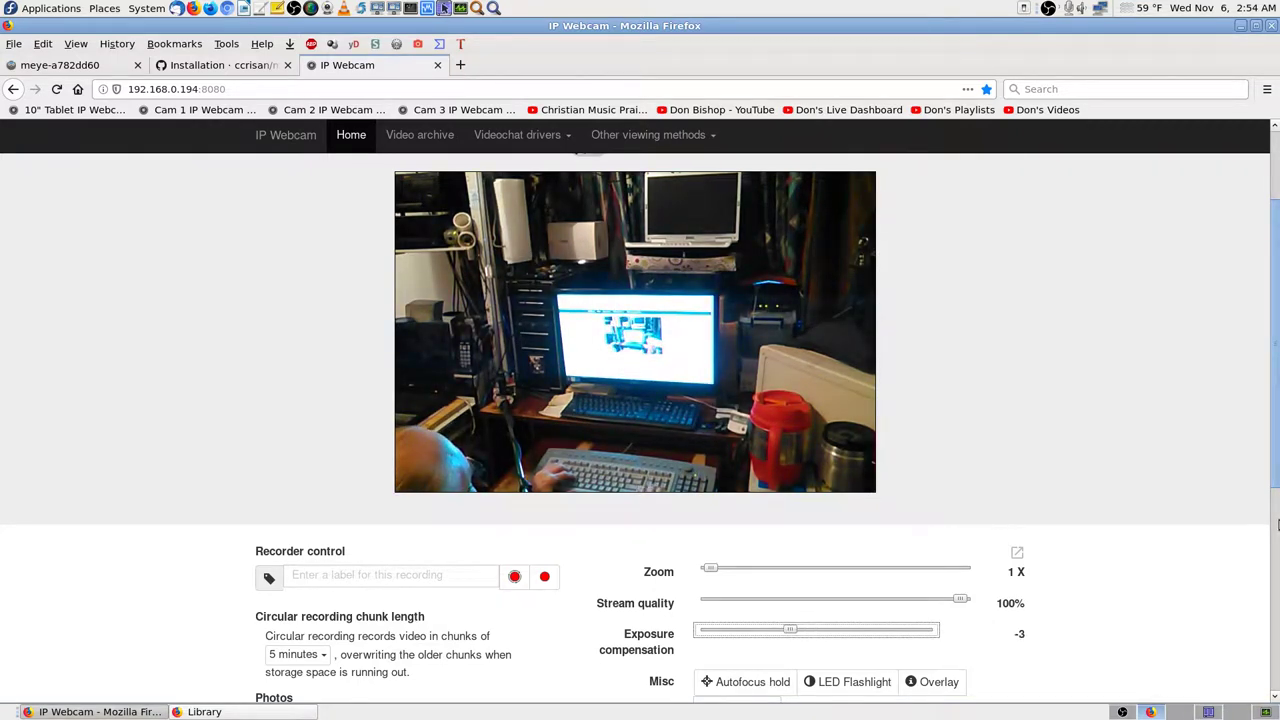
key("Right")
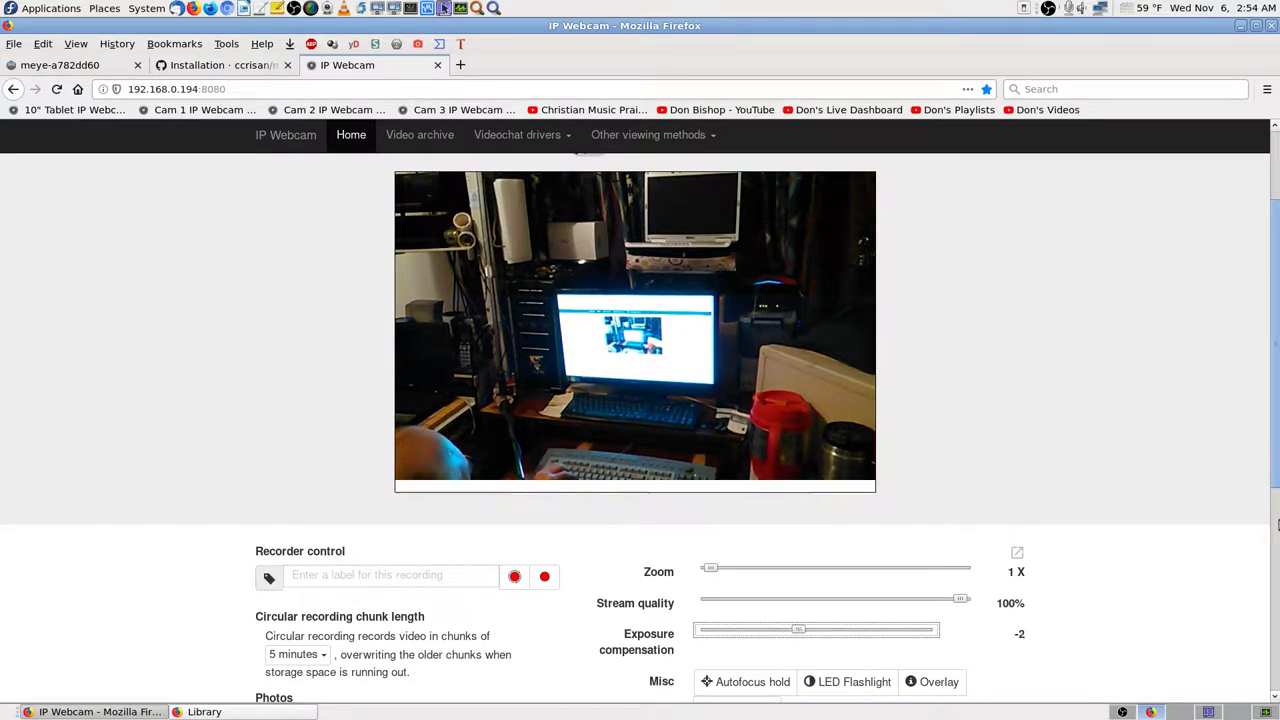
key("Right")
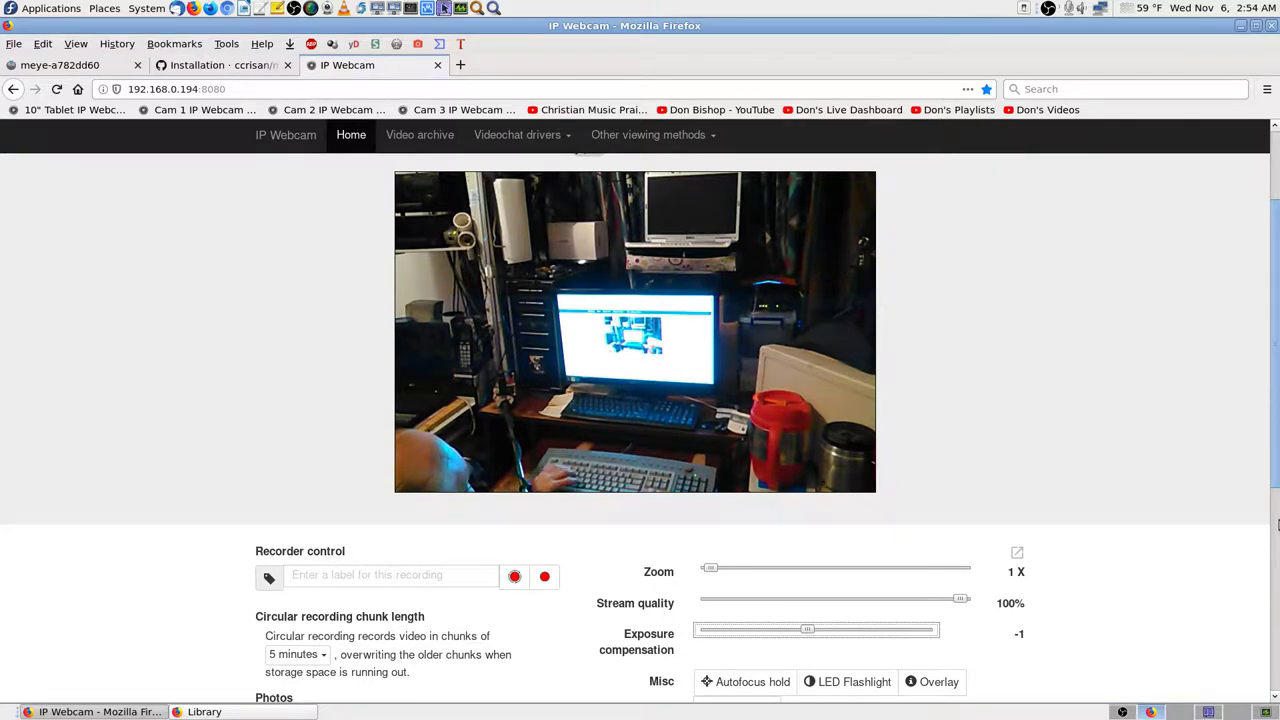
key("Right")
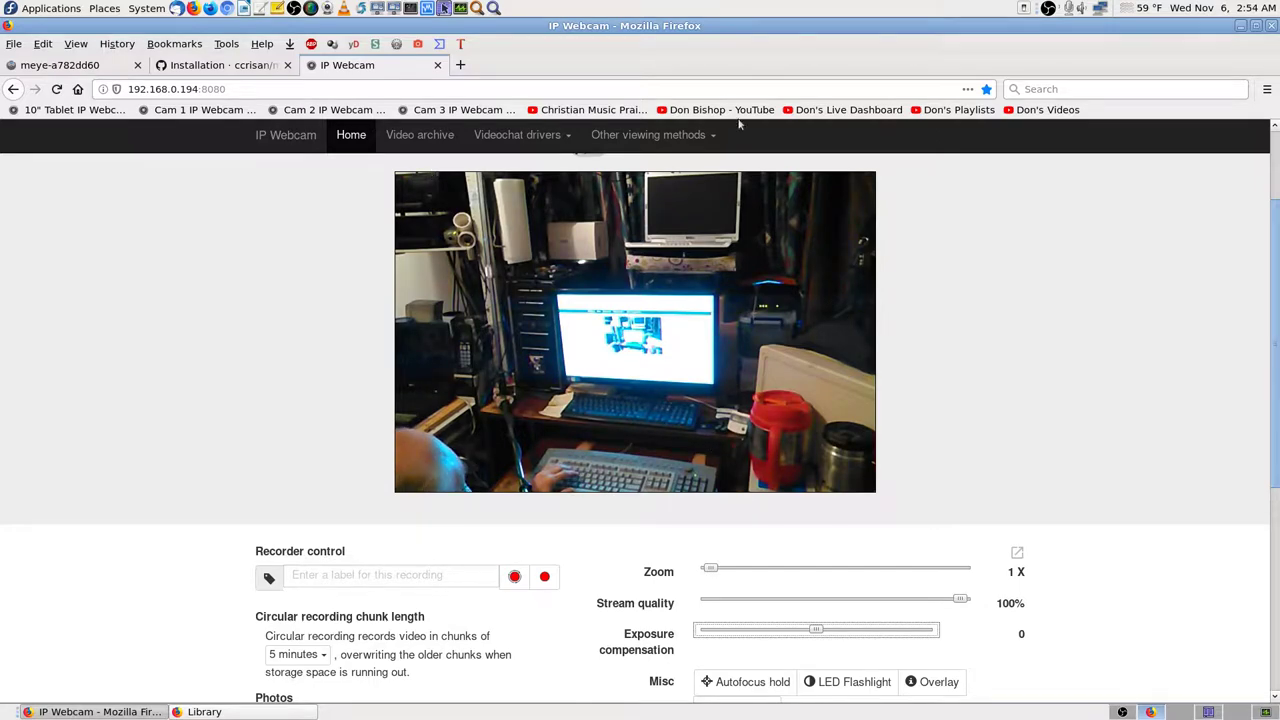
left_click(437, 65)
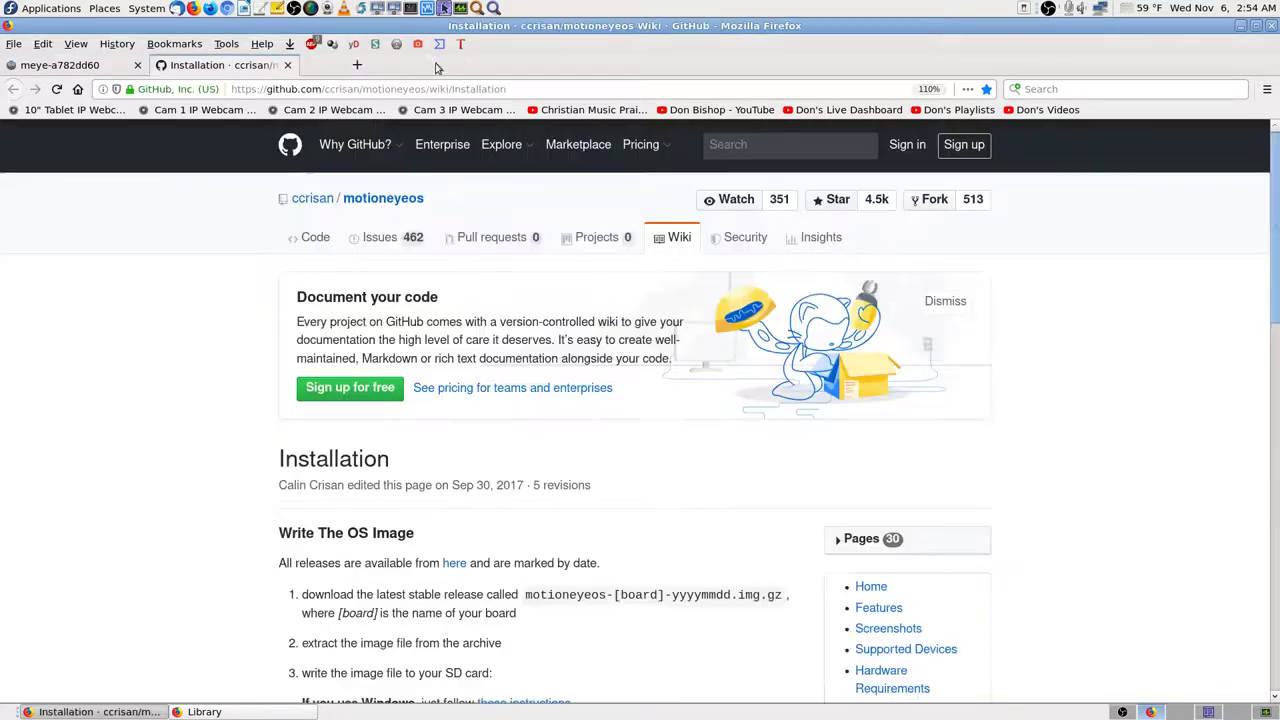
Step: Switch to the meye-a782dd60 motionEye tab, then over to the OBS Studio workspace
left_click(100, 65)
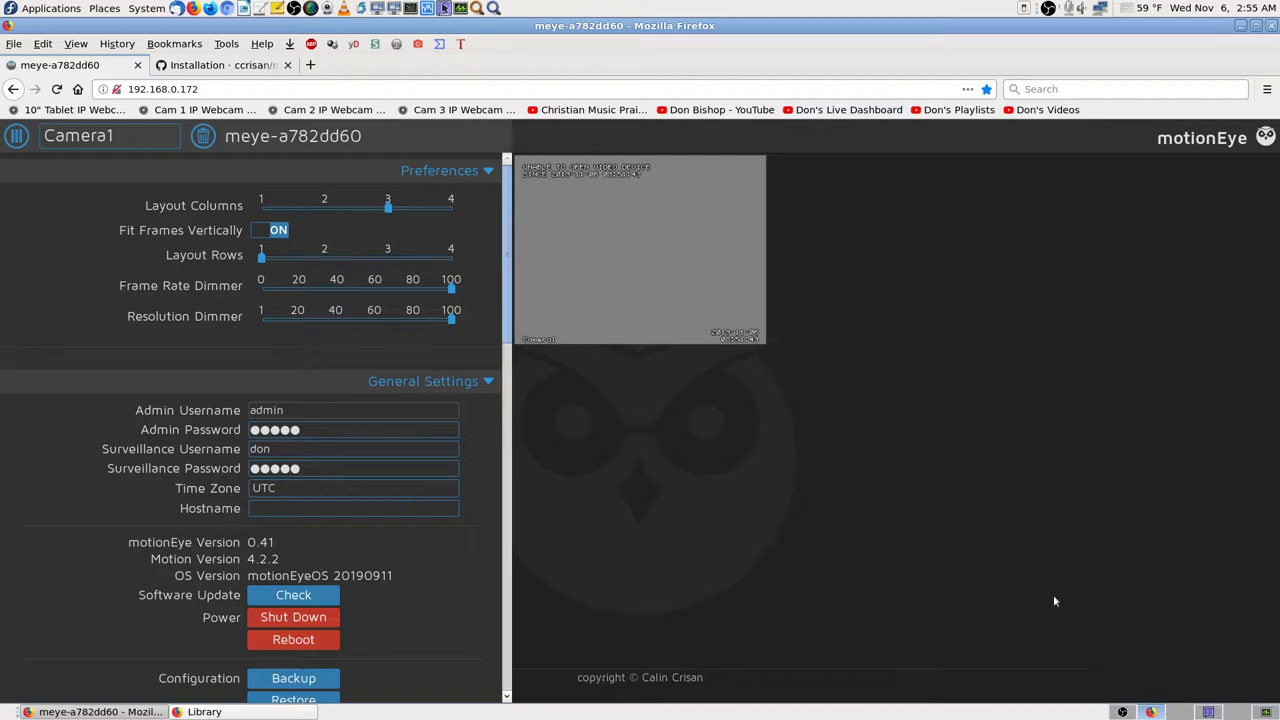
key("ctrl+alt+Left")
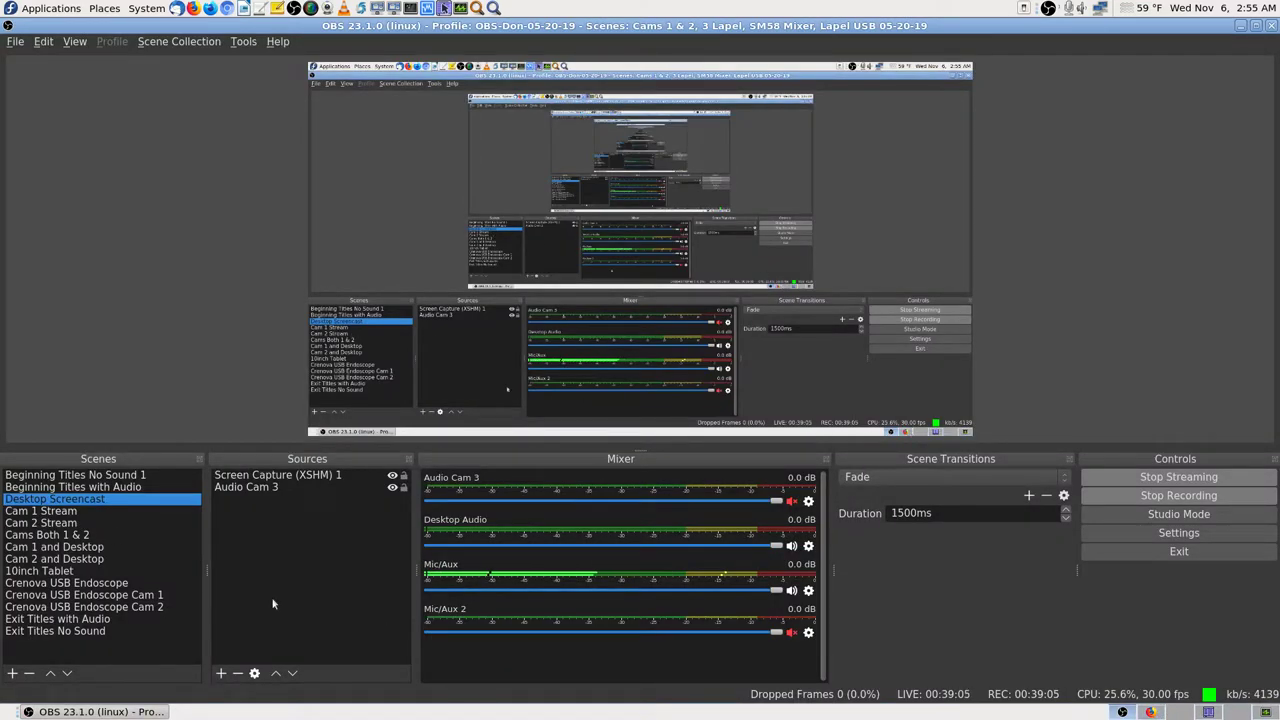
Step: Put the Cam 1 Stream scene on air via hotkey, then return to the motionEye page in Firefox
key("Down")
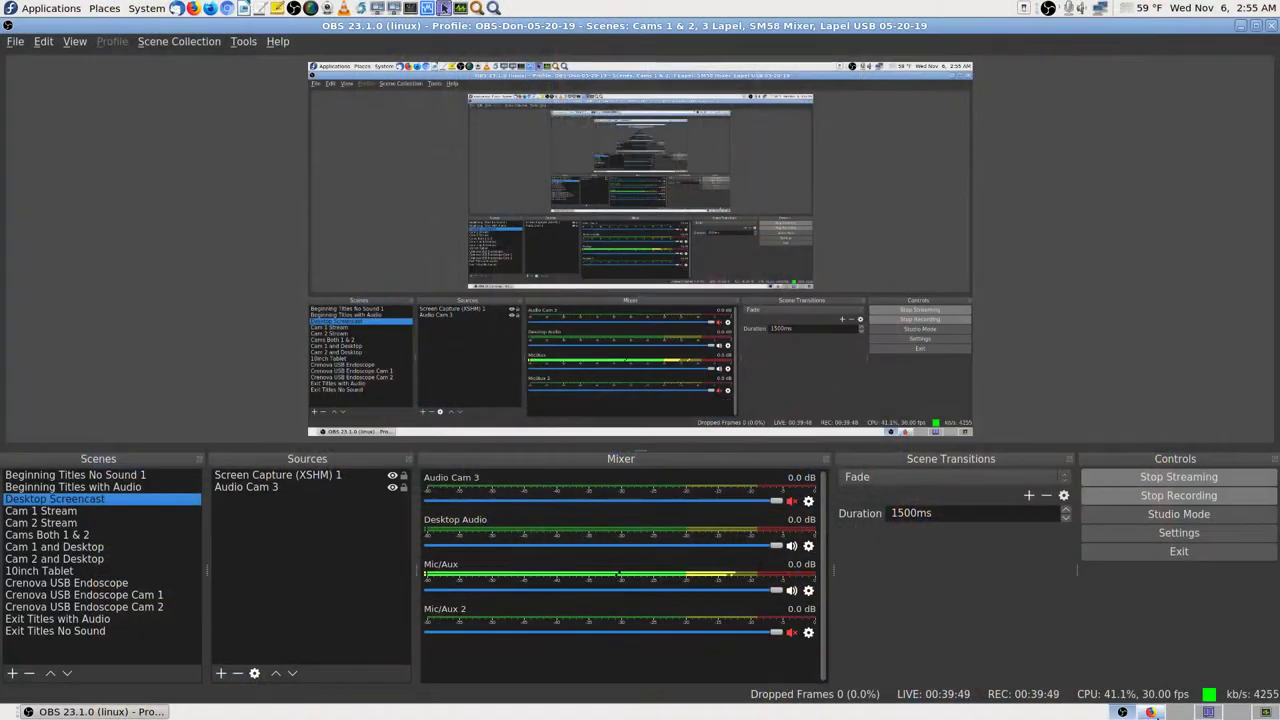
key("ctrl+alt+Right")
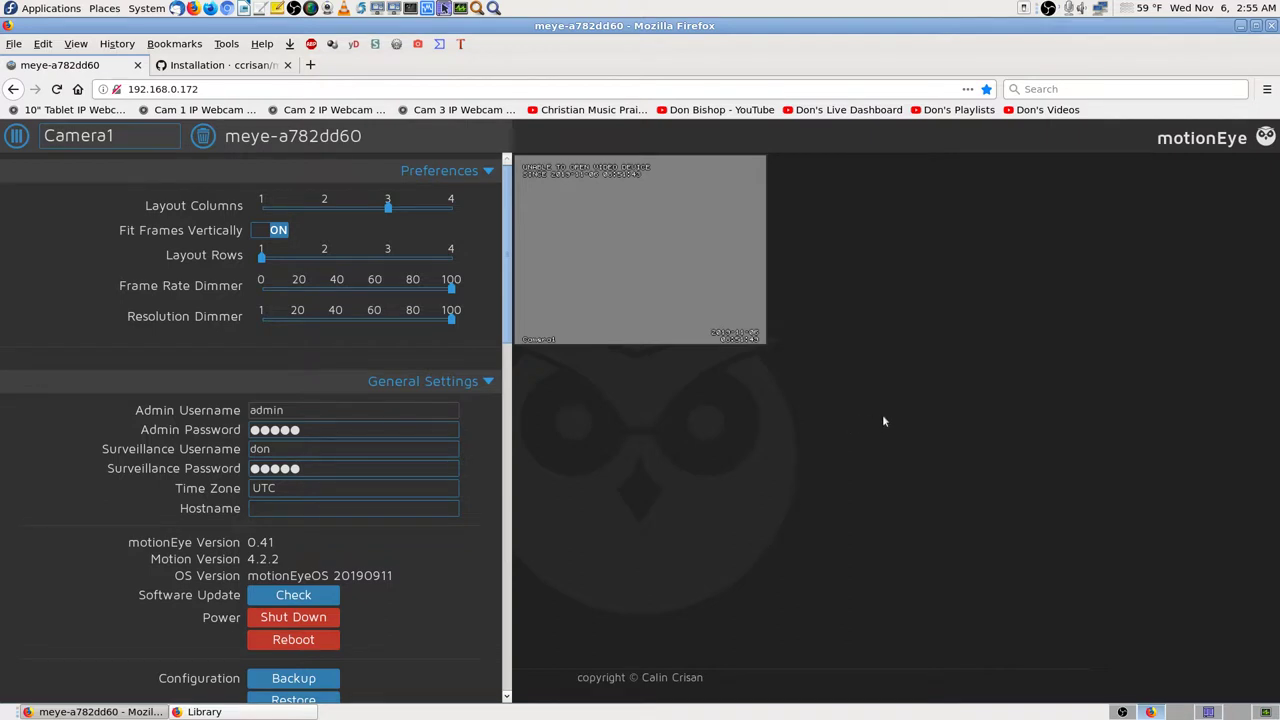
Step: Reboot the meye-a782dd60 system and hide Firefox's bookmarks toolbar while it restarts
scroll(466, 591, "down", 2)
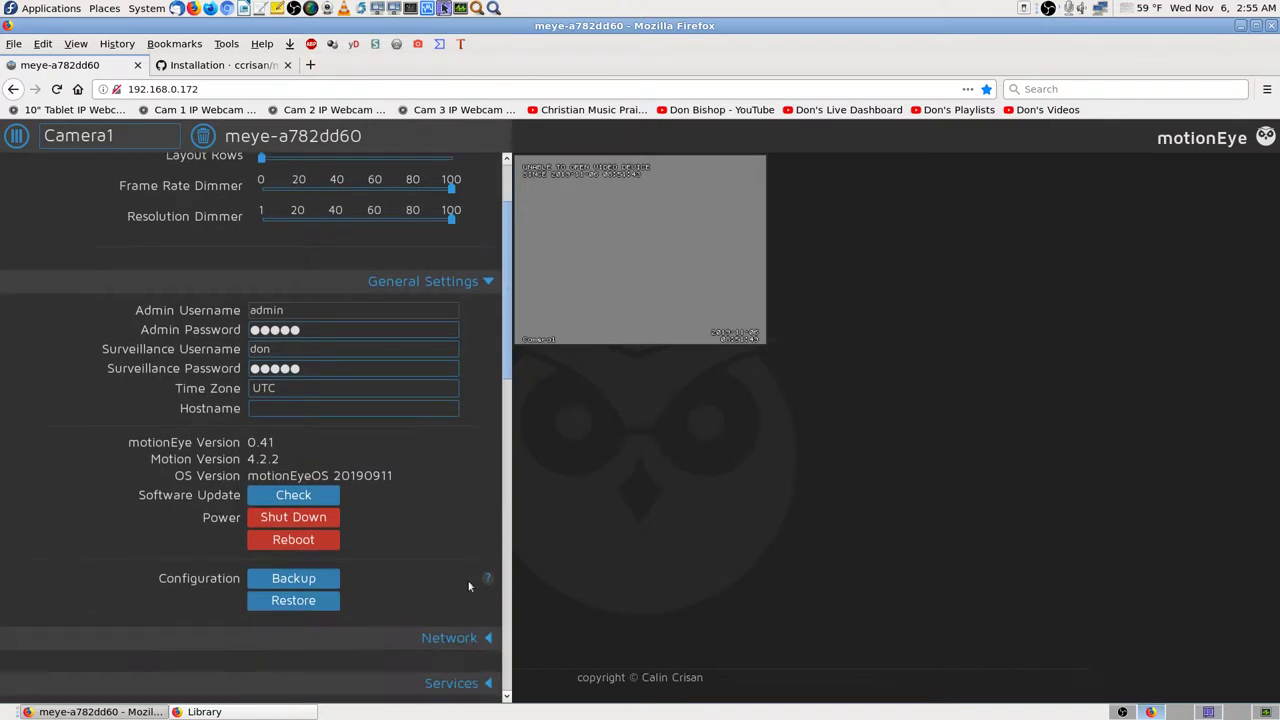
left_click(301, 541)
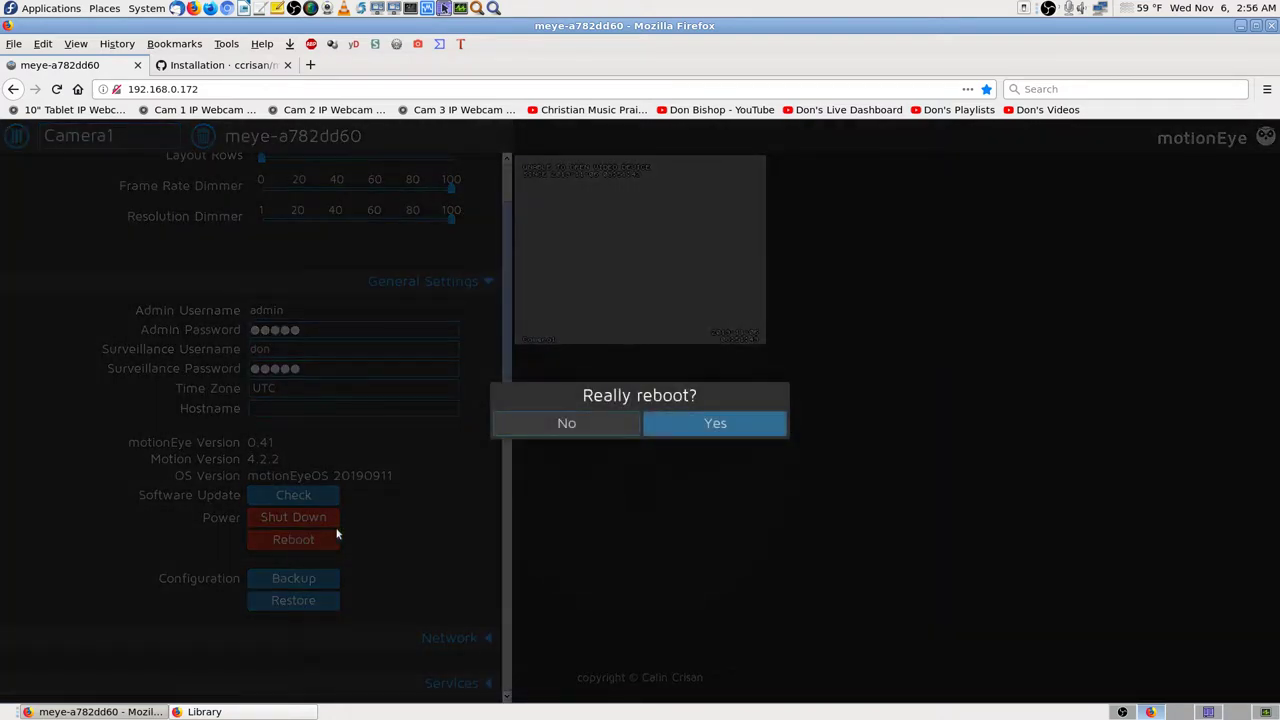
left_click(745, 430)
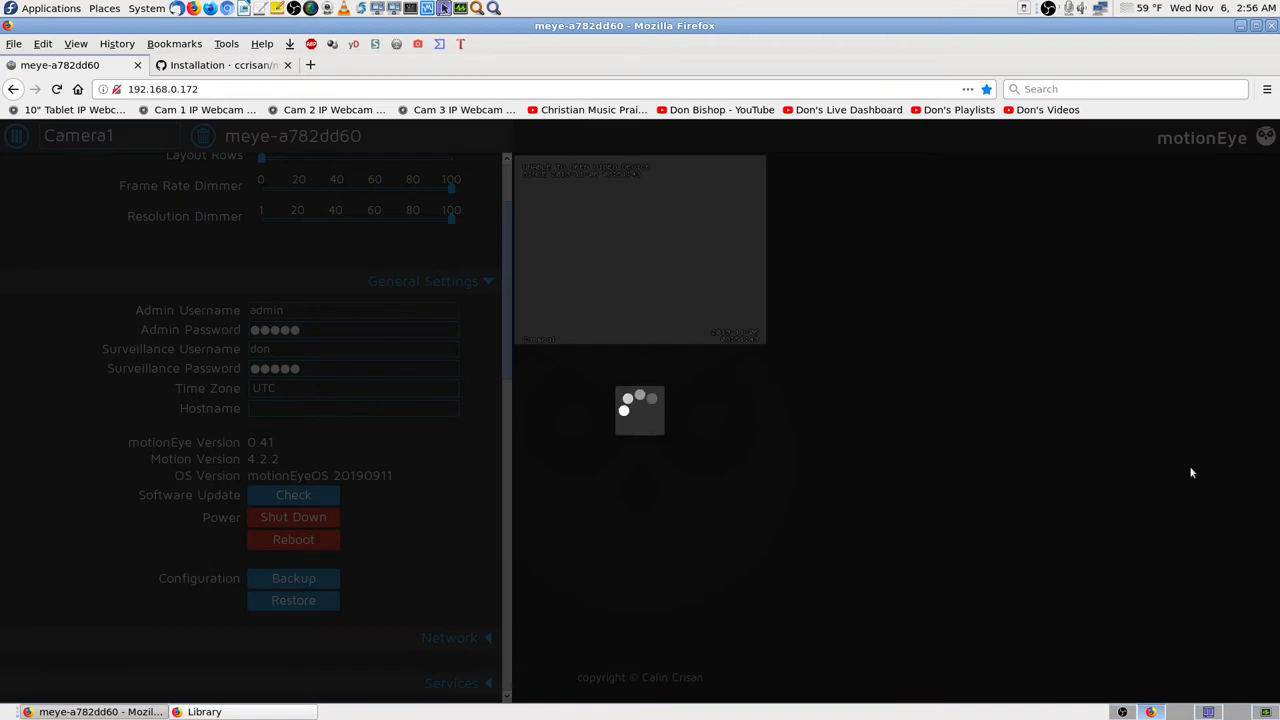
right_click(808, 62)
left_click(946, 160)
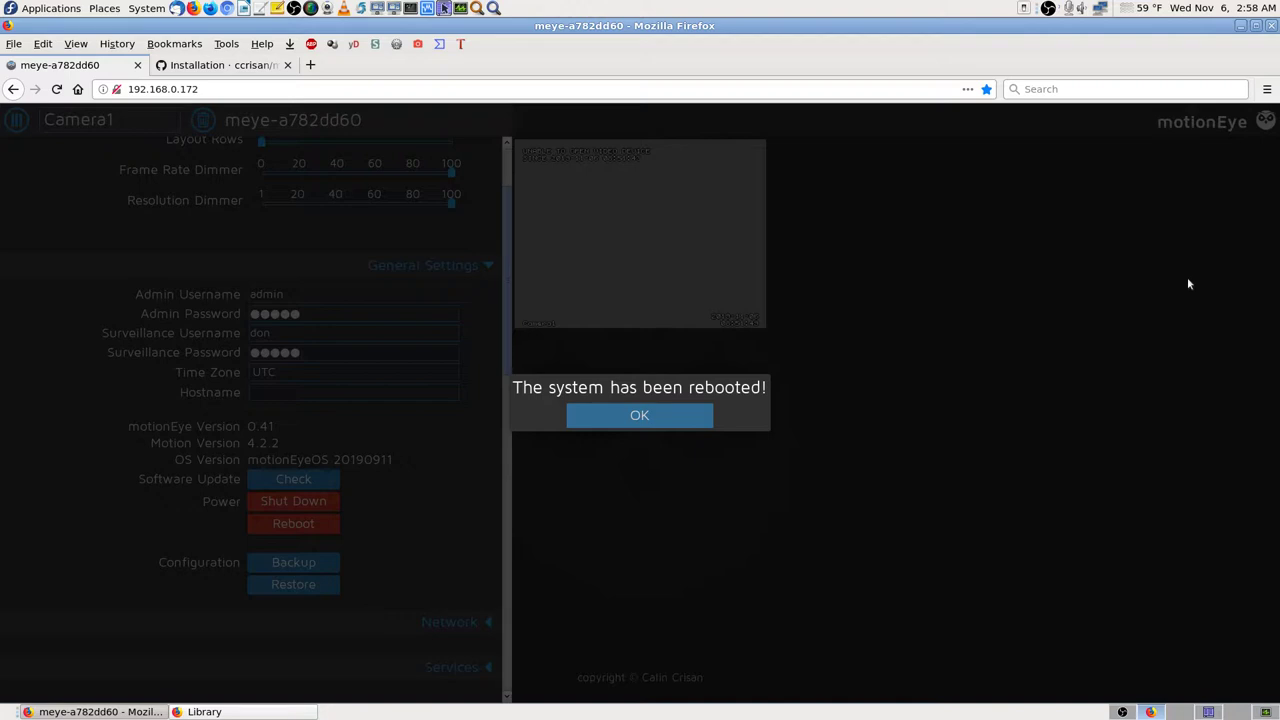
Step: Dismiss the reboot notice, log in as admin without saving the login, then switch to OBS Studio
left_click(669, 417)
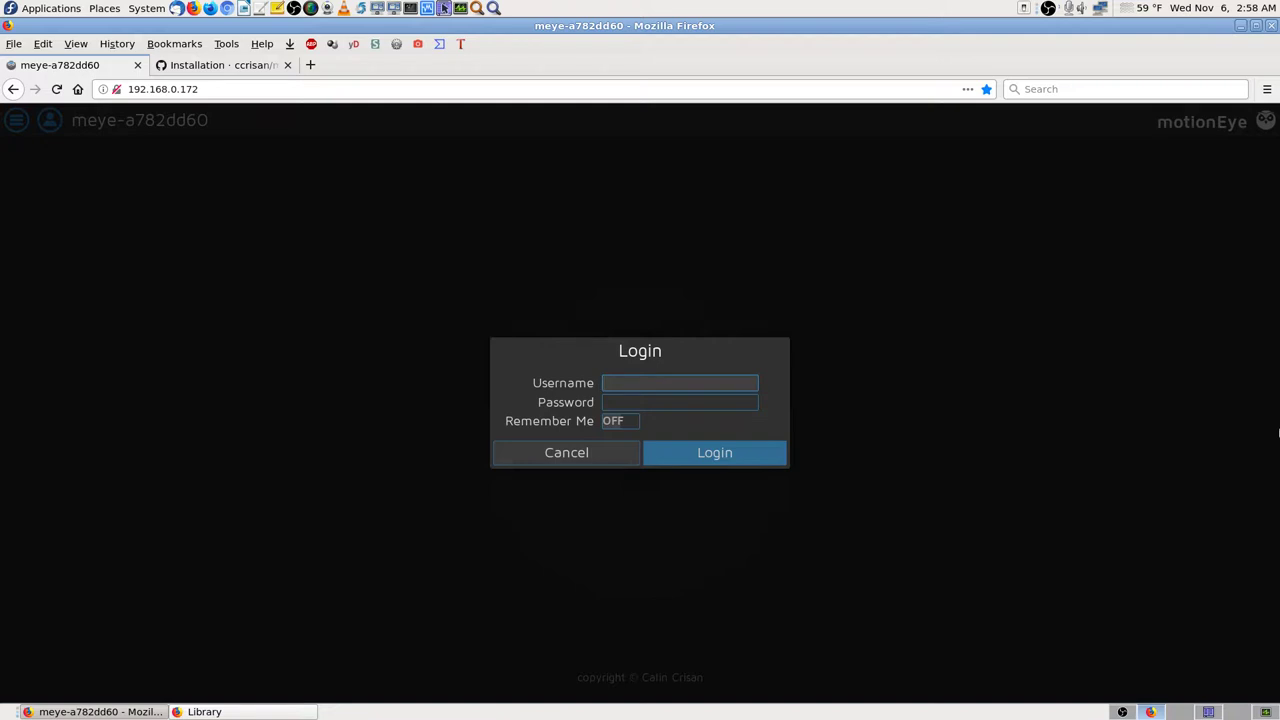
key("Down")
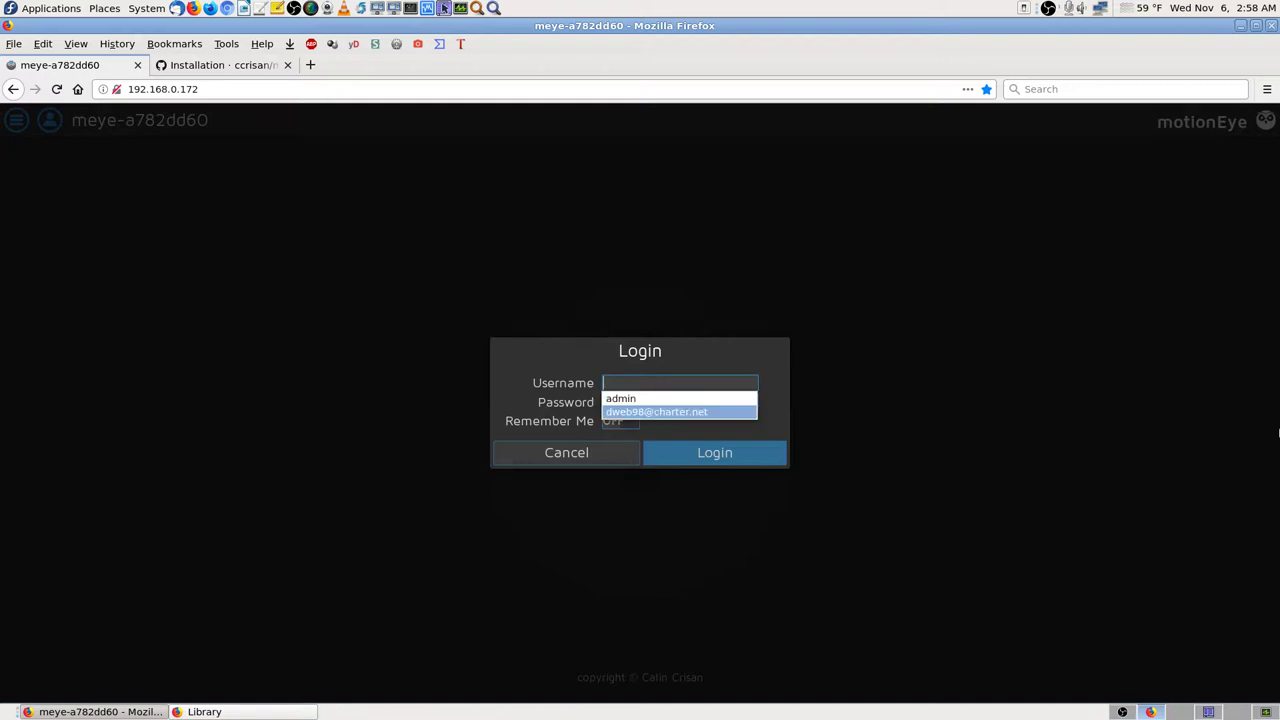
key("Return")
key("Tab")
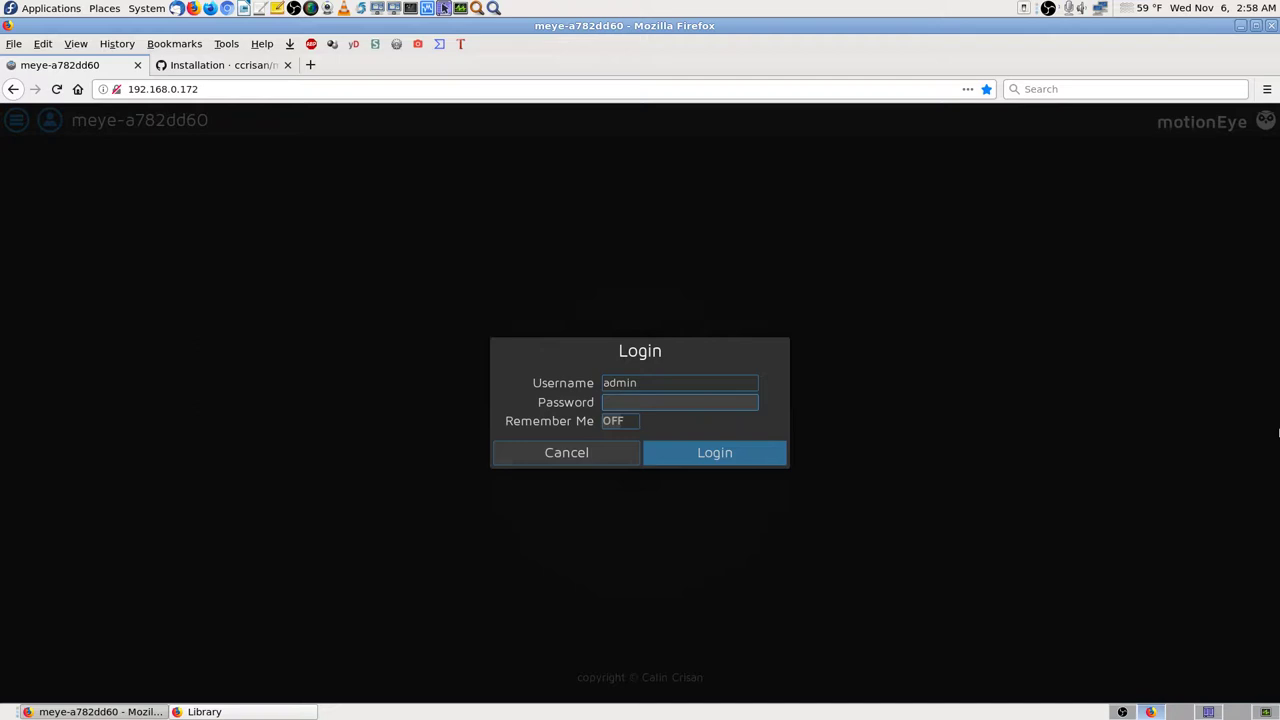
type("************")
key("Return")
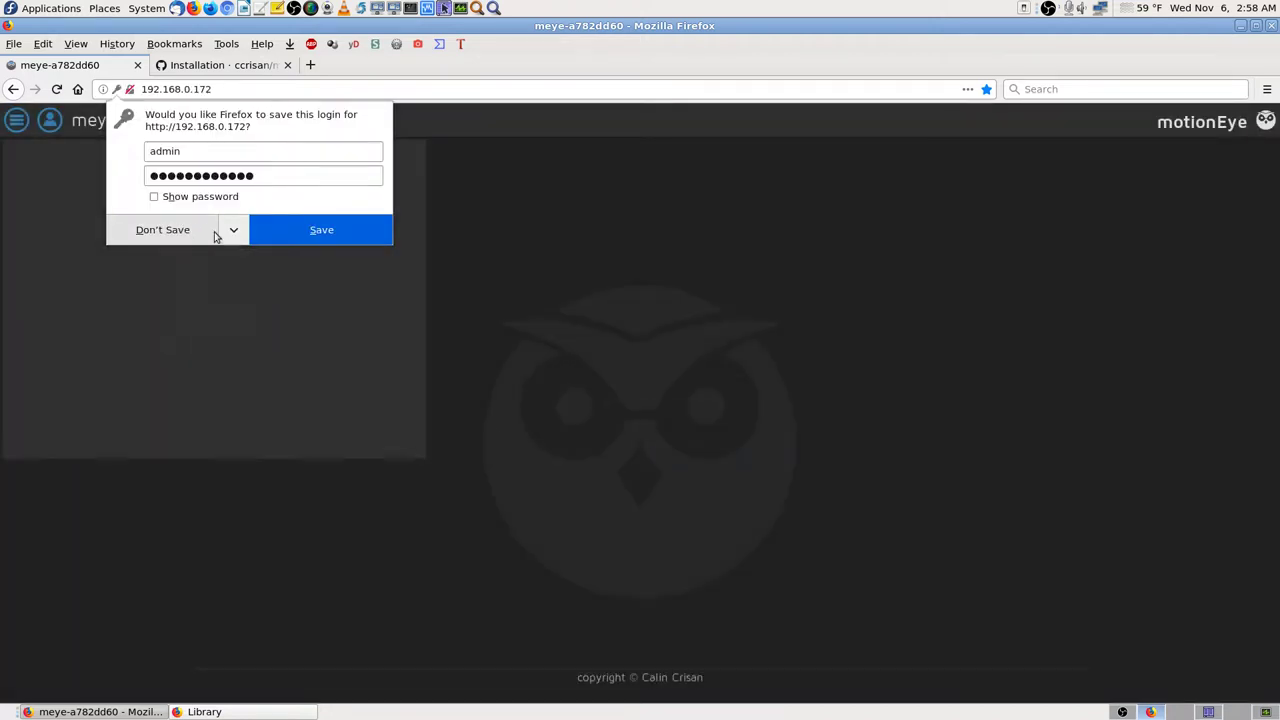
left_click(178, 235)
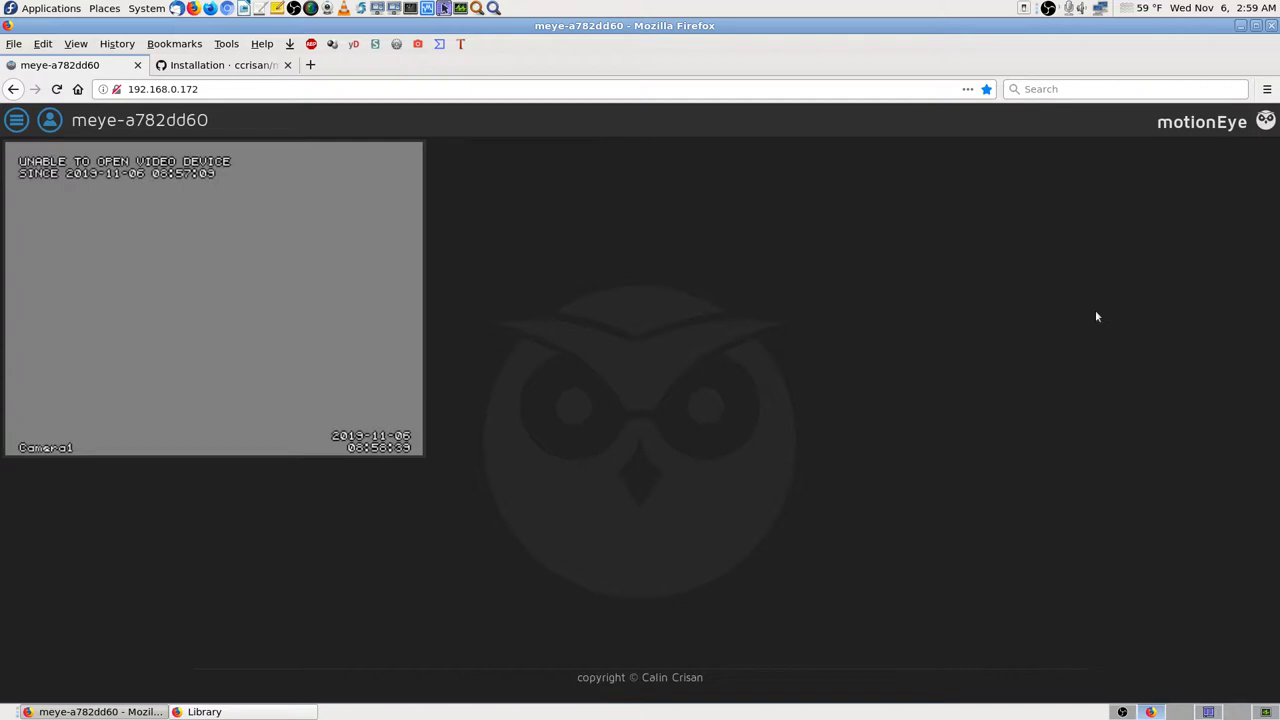
left_click(1120, 710)
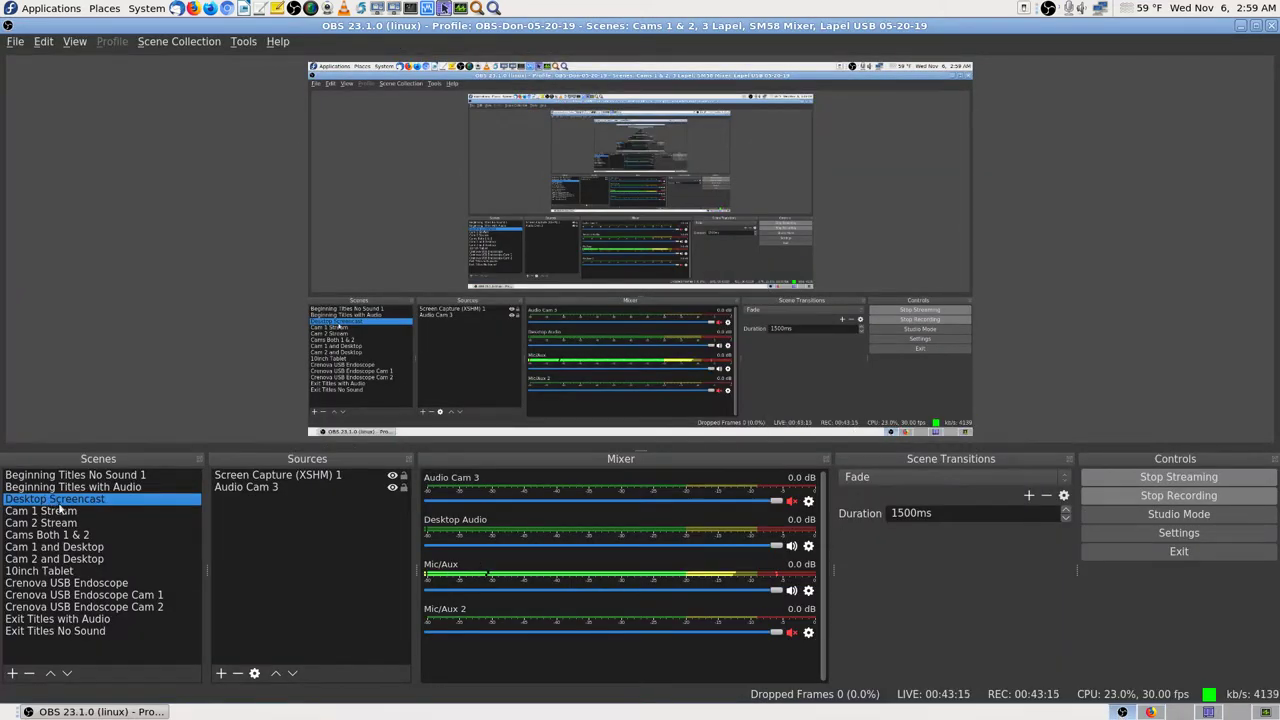
Step: Switch OBS Studio to the Cam 1 Stream scene and return to motionEye in Firefox
left_click(60, 510)
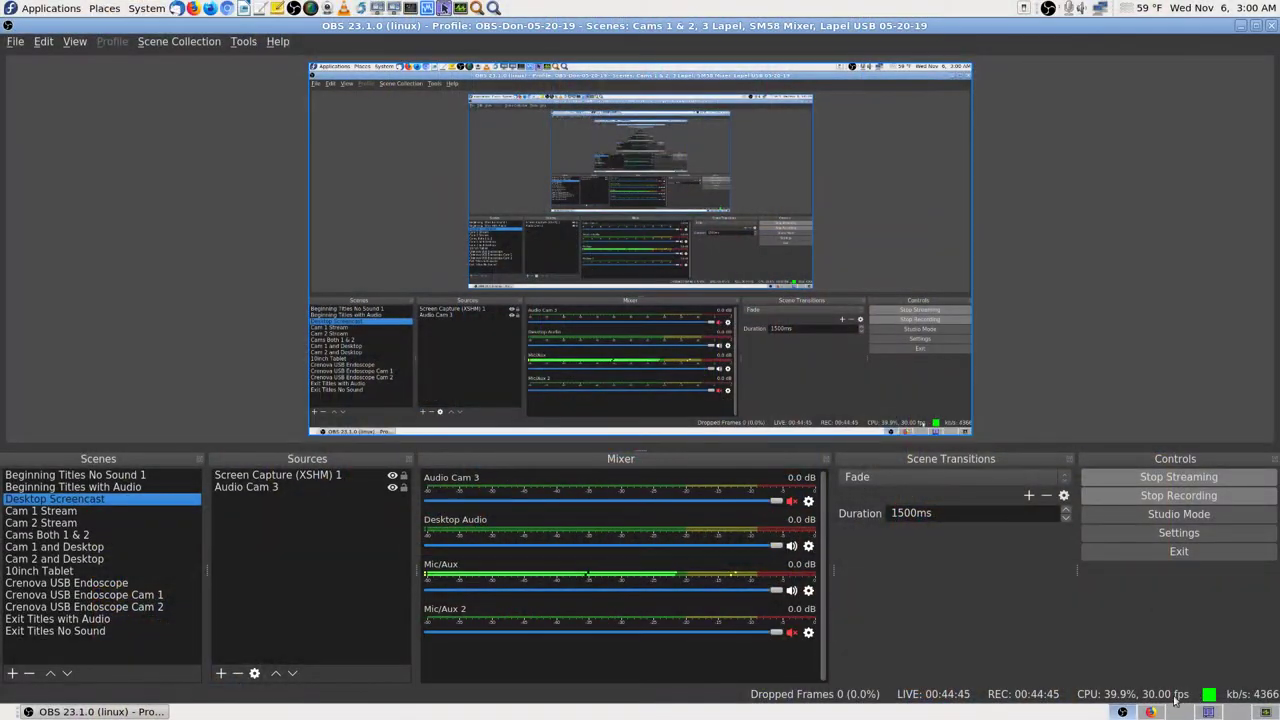
left_click(1150, 712)
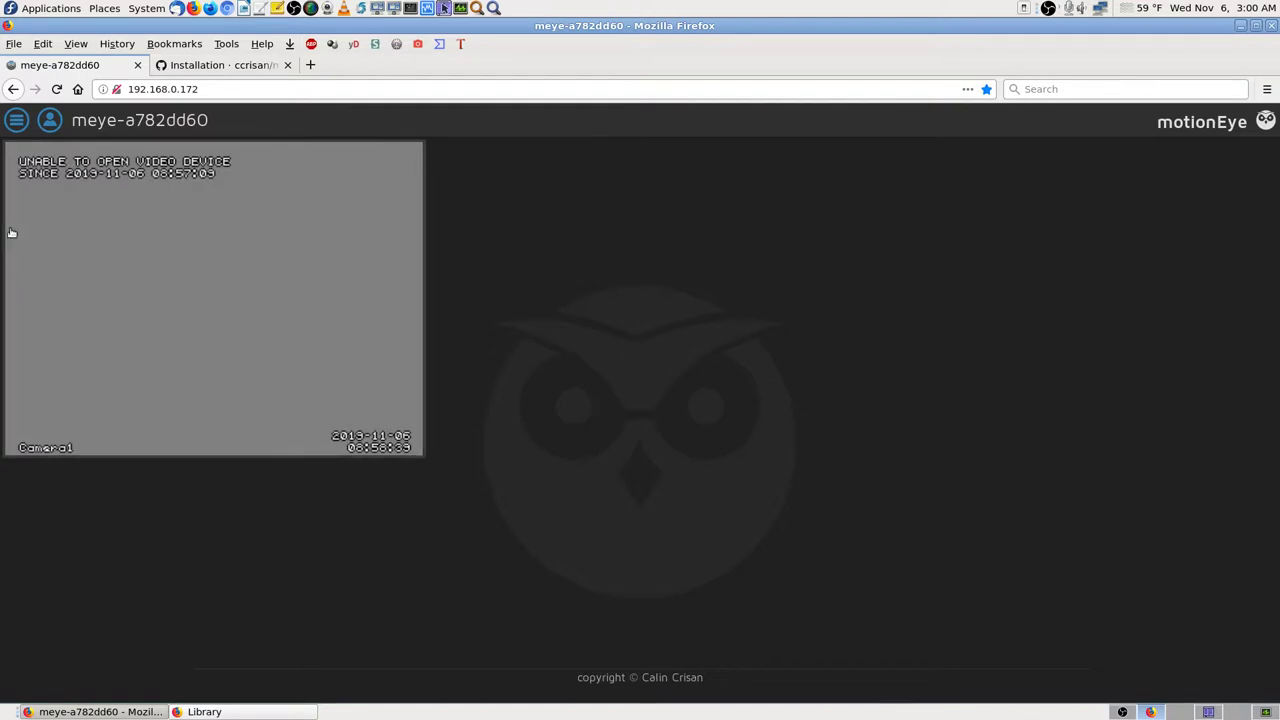
Step: Reveal Camera1's overlay controls, showing its 6.4/0.0 fps readout
left_click(213, 194)
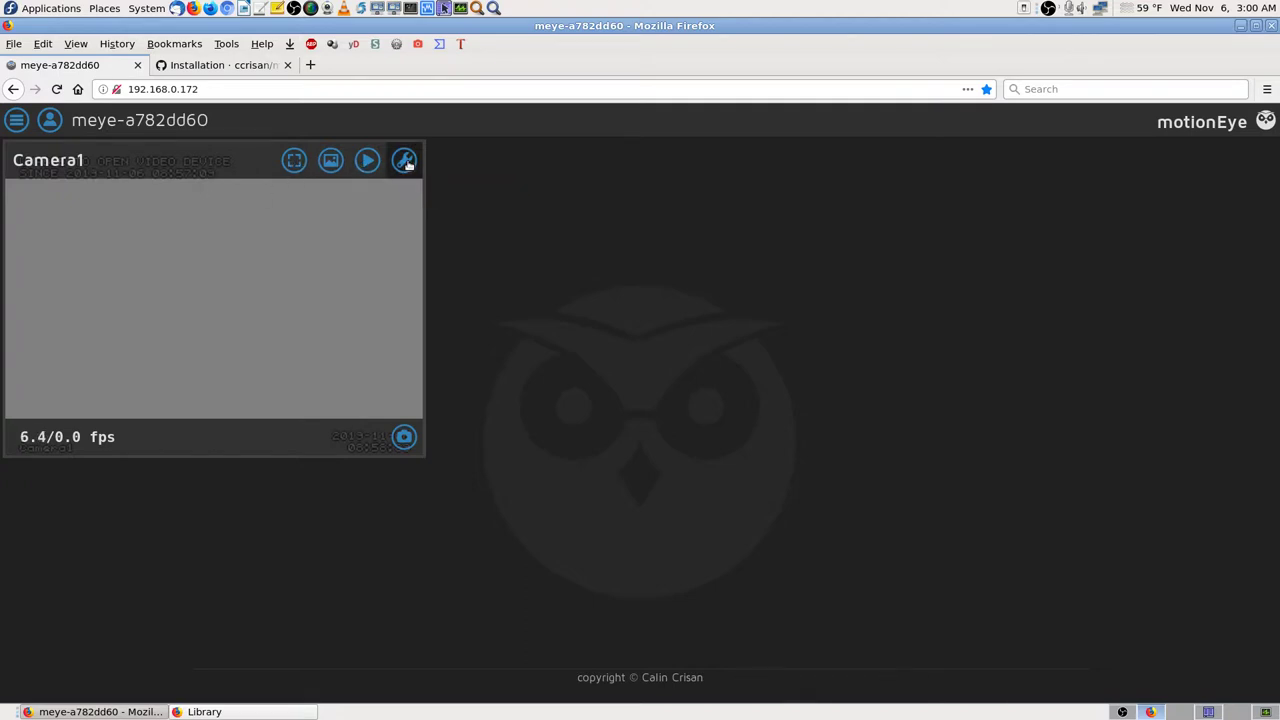
Step: Open Camera1's settings panel and scroll it down to Video Device and back to the top
left_click(404, 162)
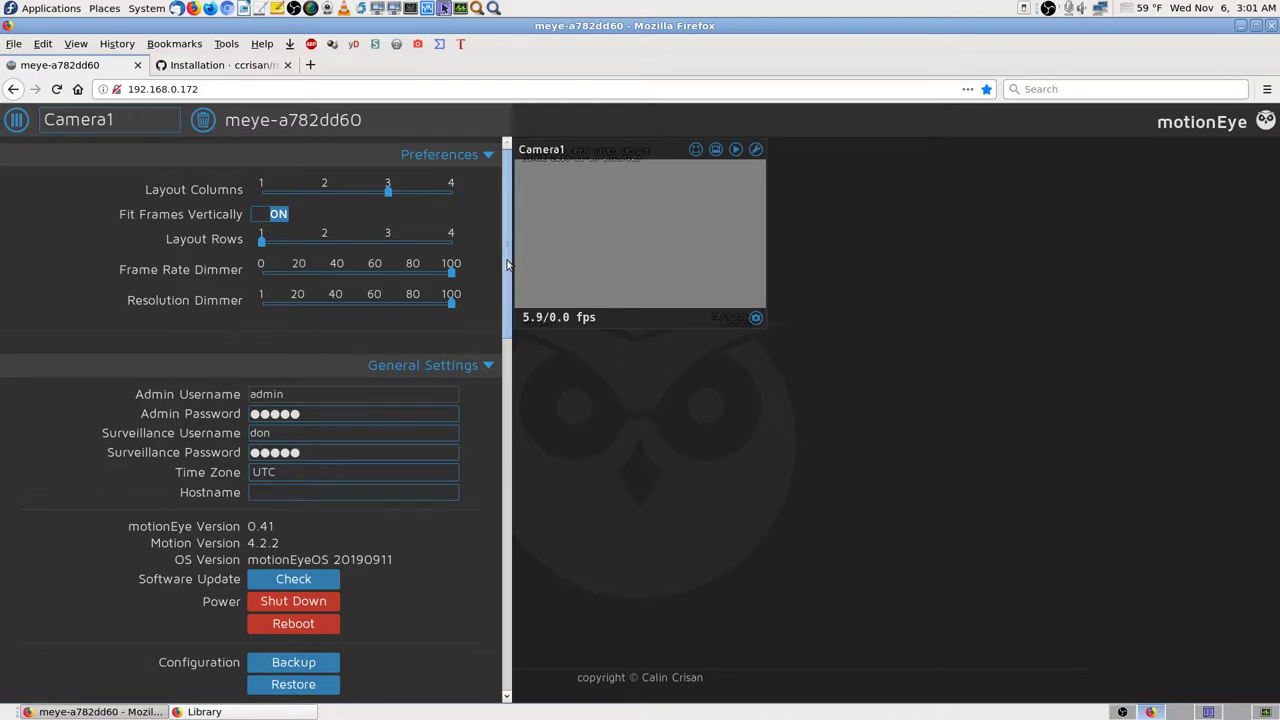
left_click_drag(507, 264, 519, 455)
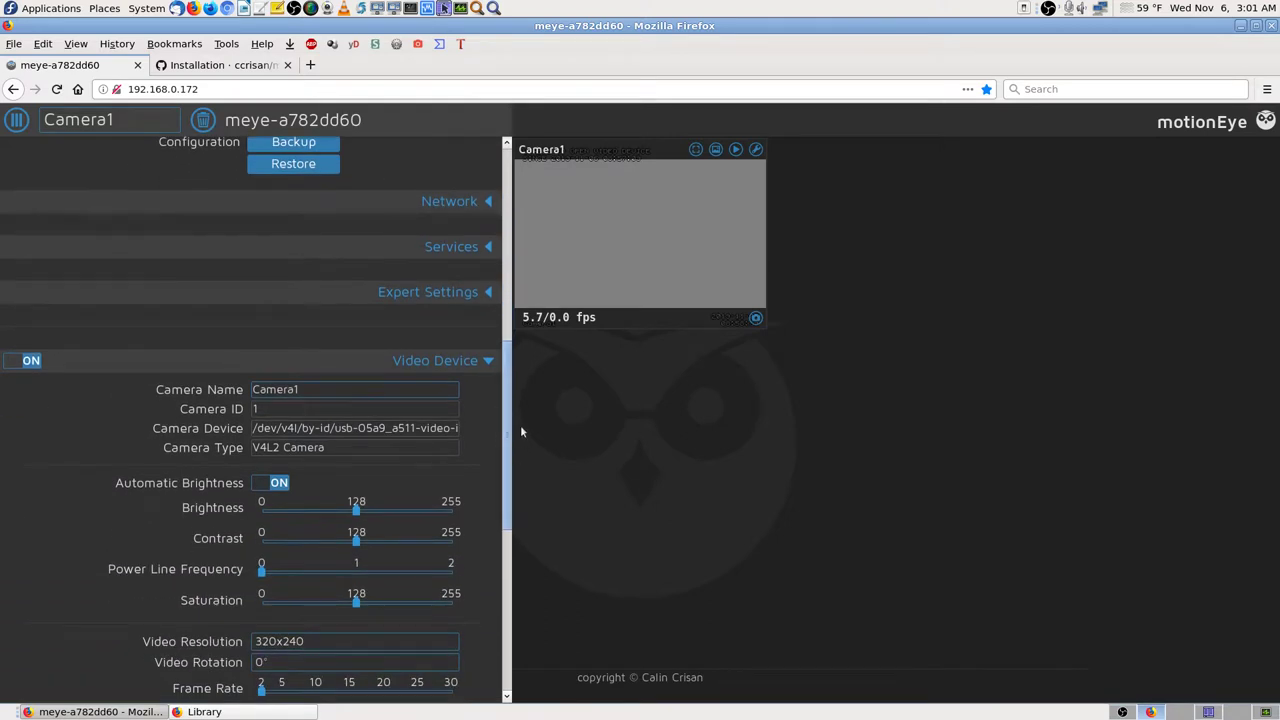
left_click_drag(506, 349, 511, 445)
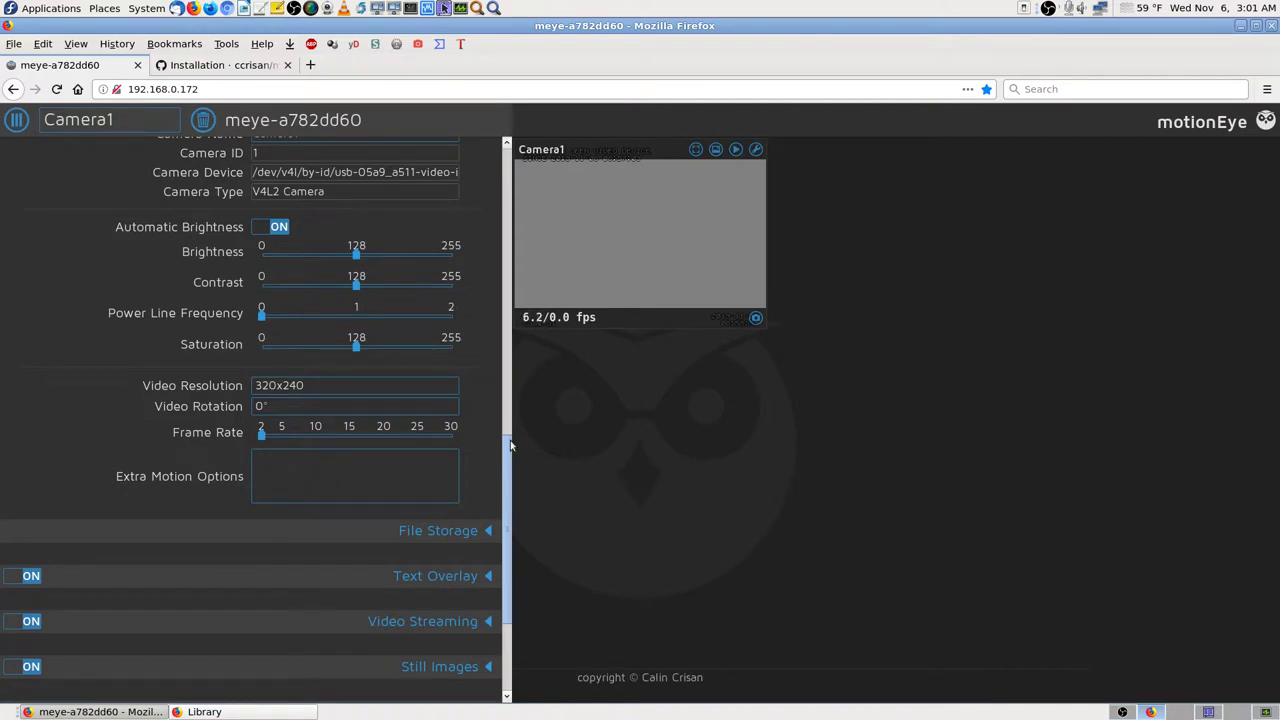
left_click_drag(511, 445, 511, 357)
scroll(510, 332, "up", 1)
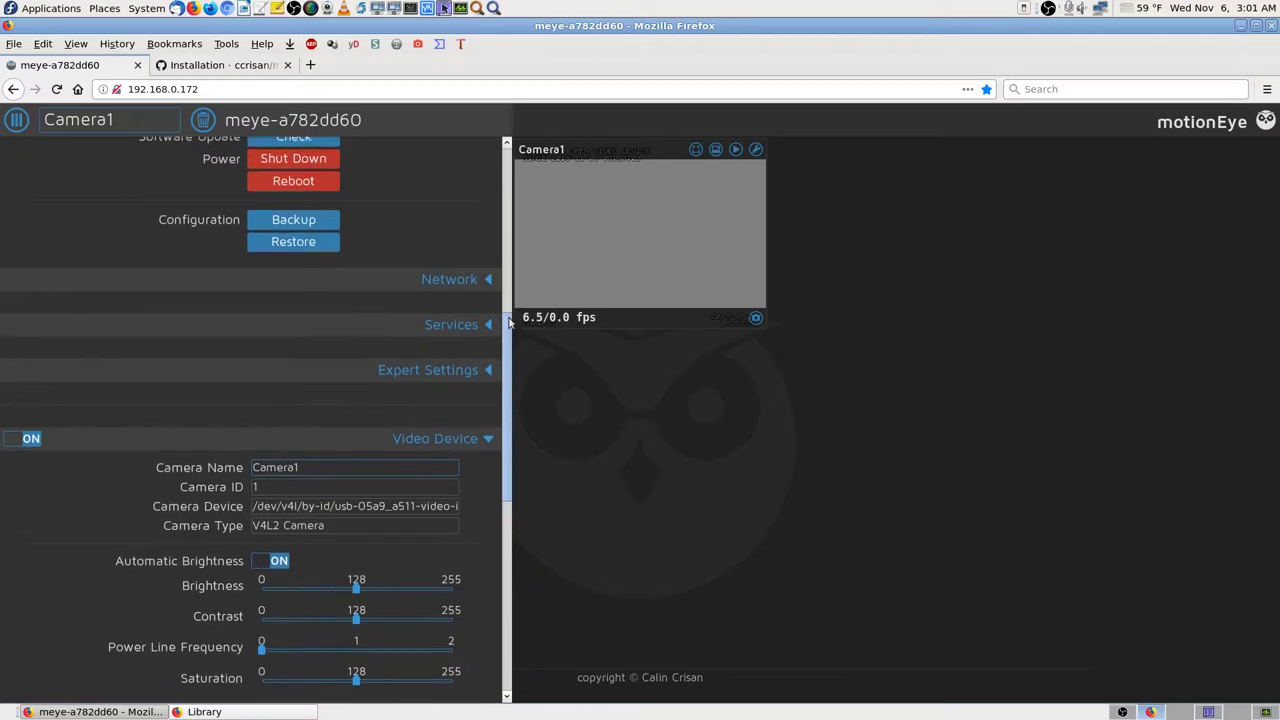
scroll(202, 292, "down", 1)
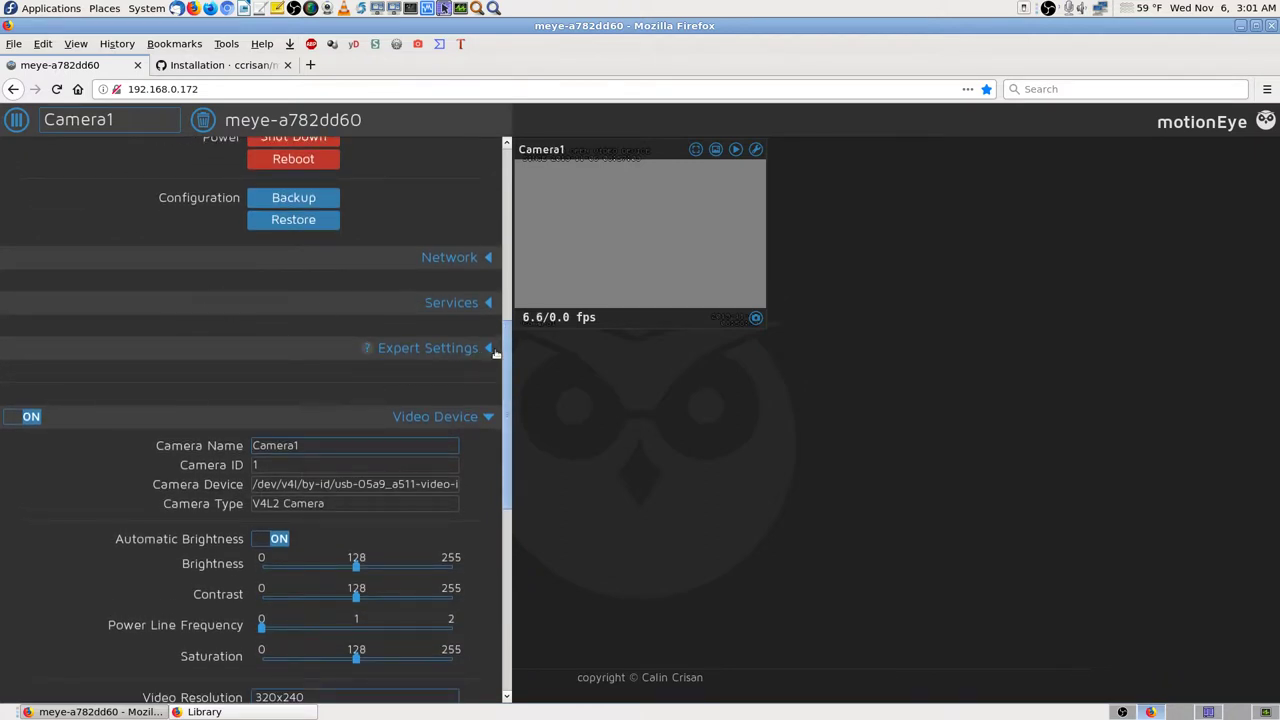
left_click_drag(507, 365, 515, 447)
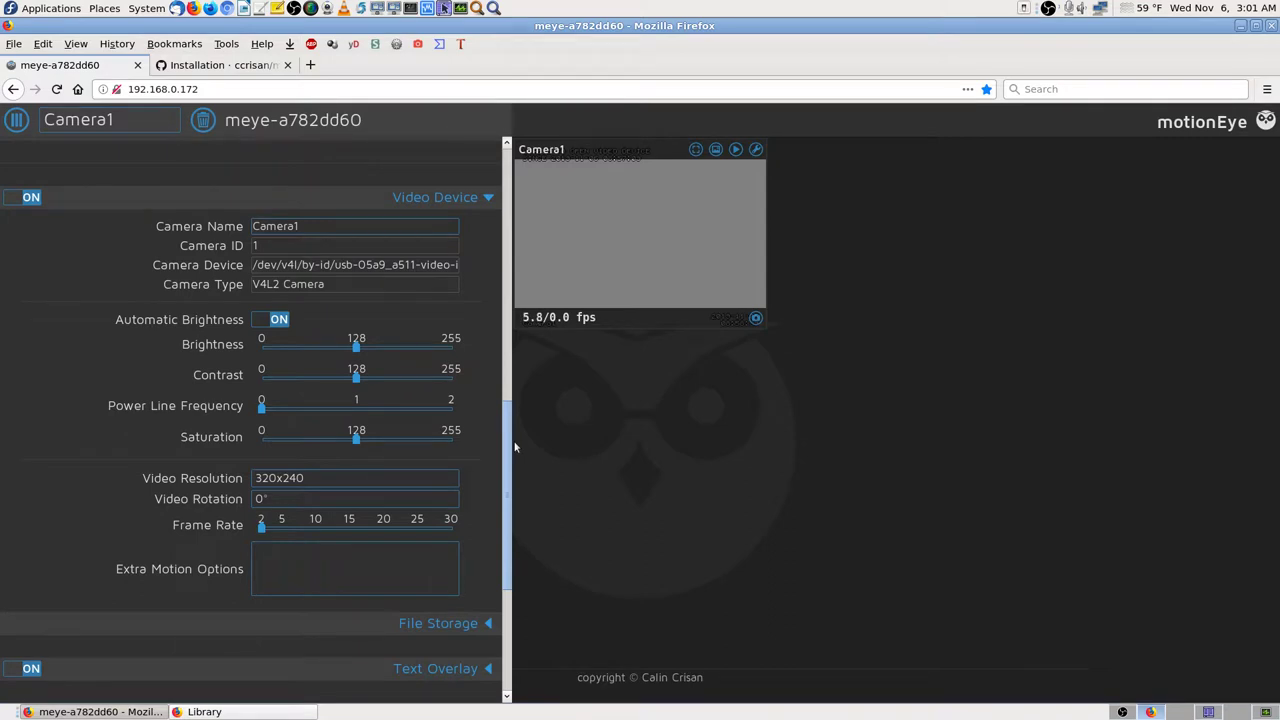
left_click_drag(515, 447, 536, 174)
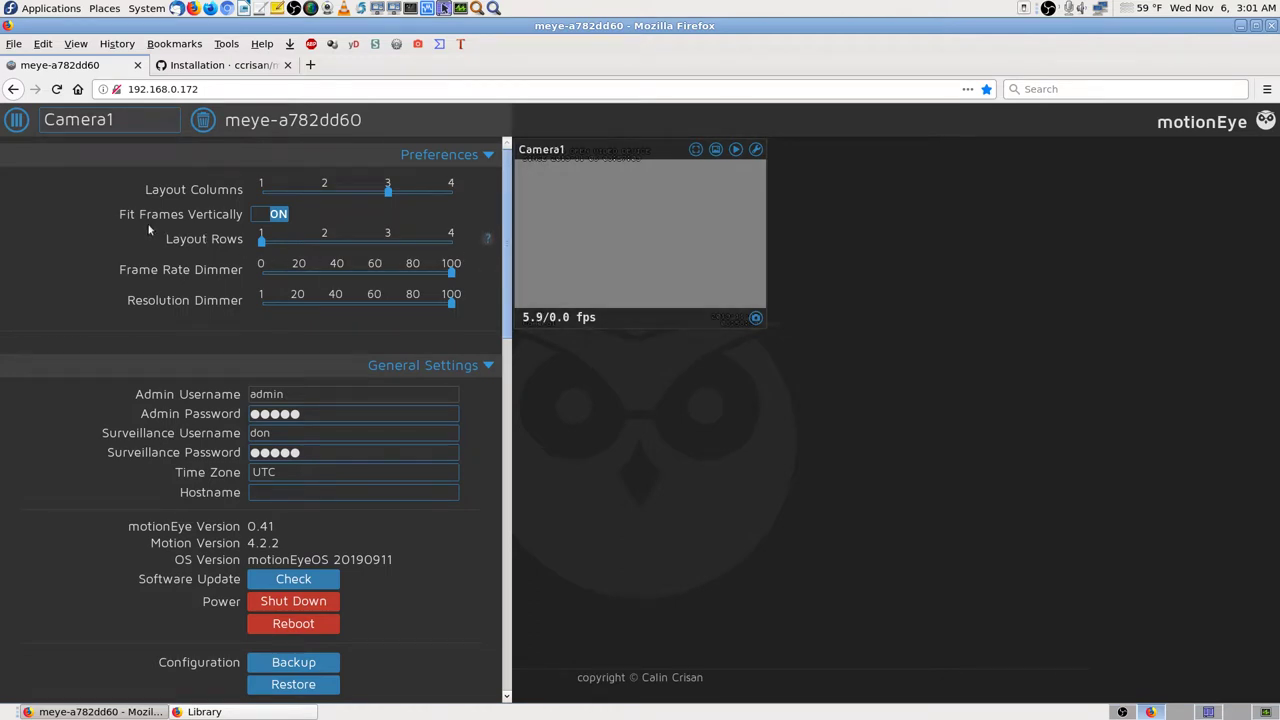
left_click(262, 215)
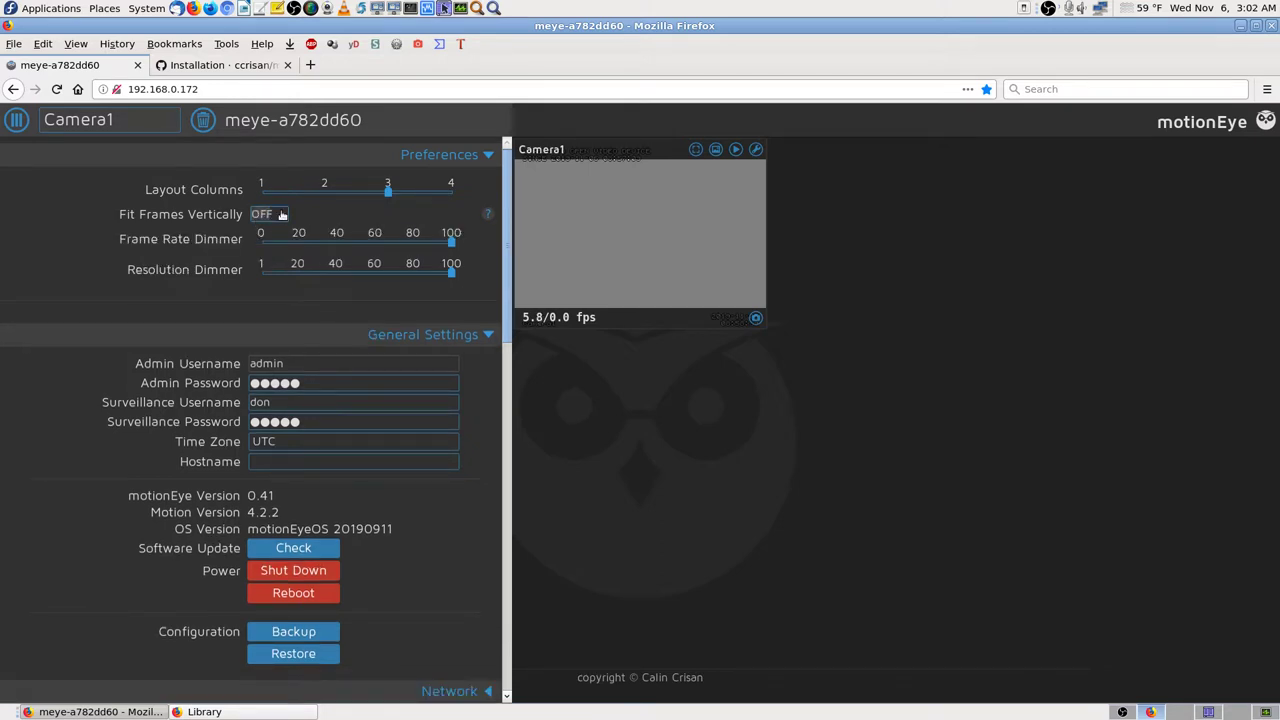
left_click(282, 215)
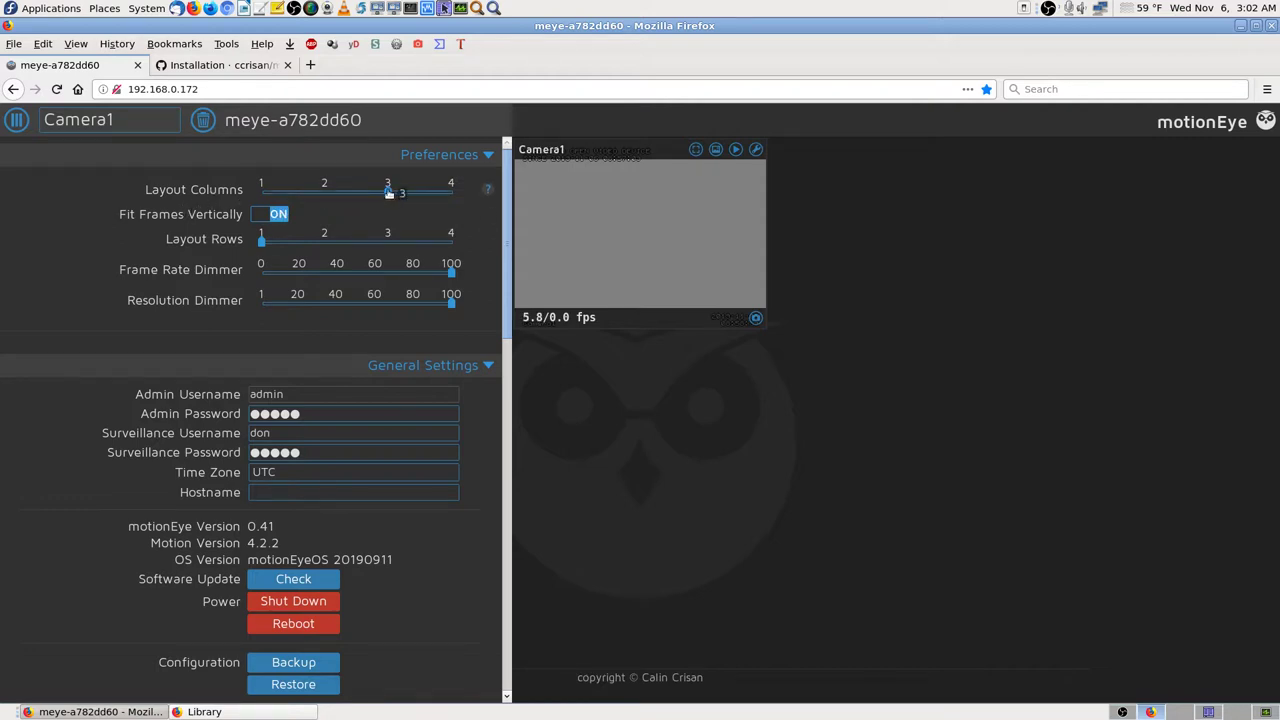
mouse_move(488, 191)
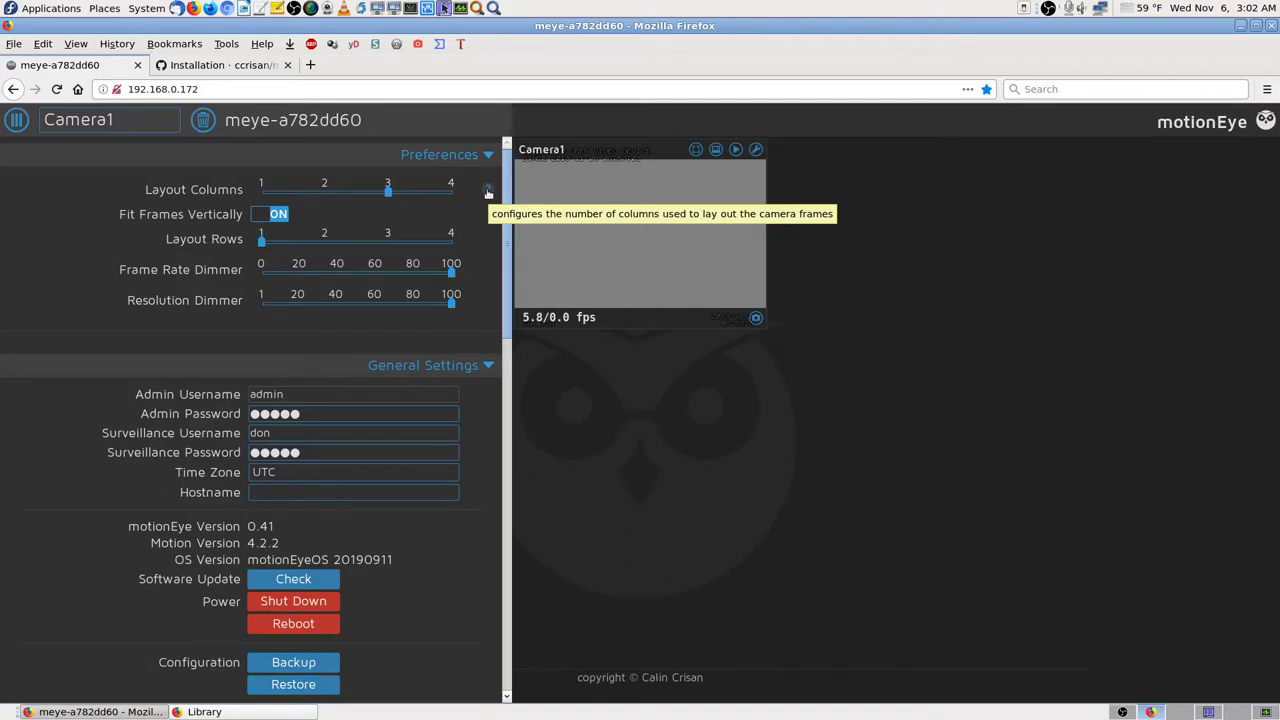
left_click_drag(388, 191, 333, 196)
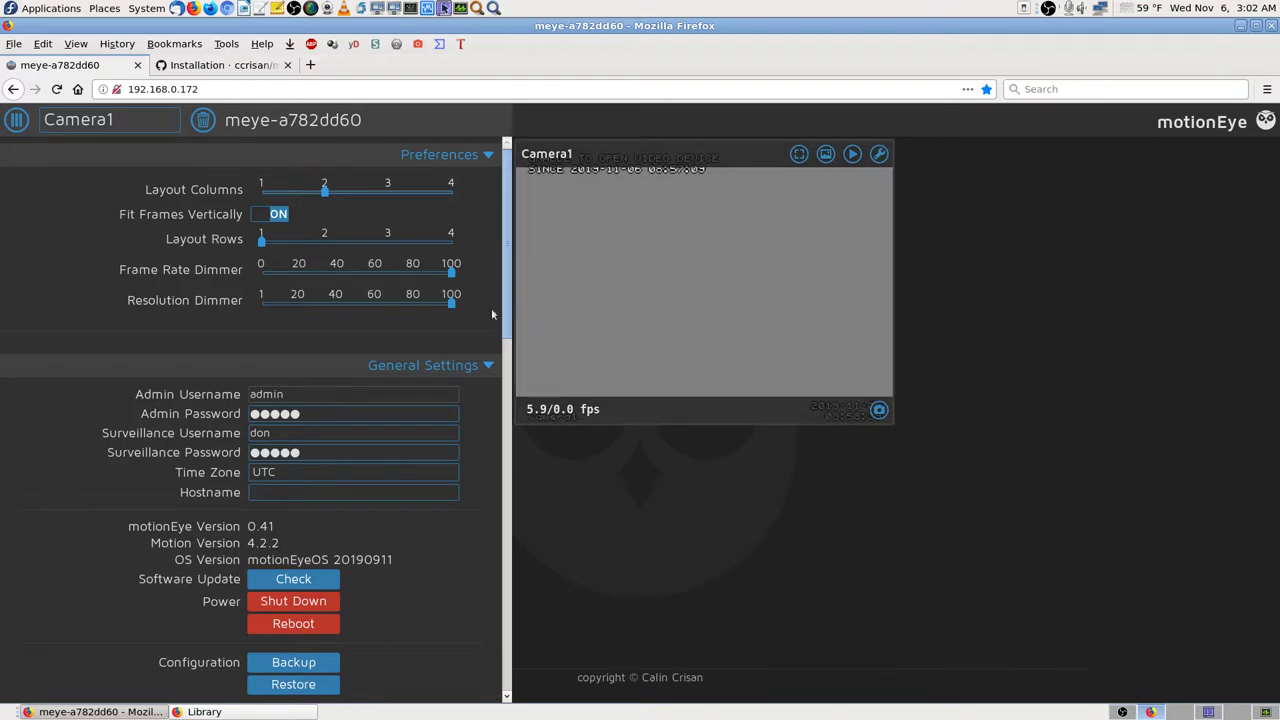
left_click_drag(329, 198, 388, 197)
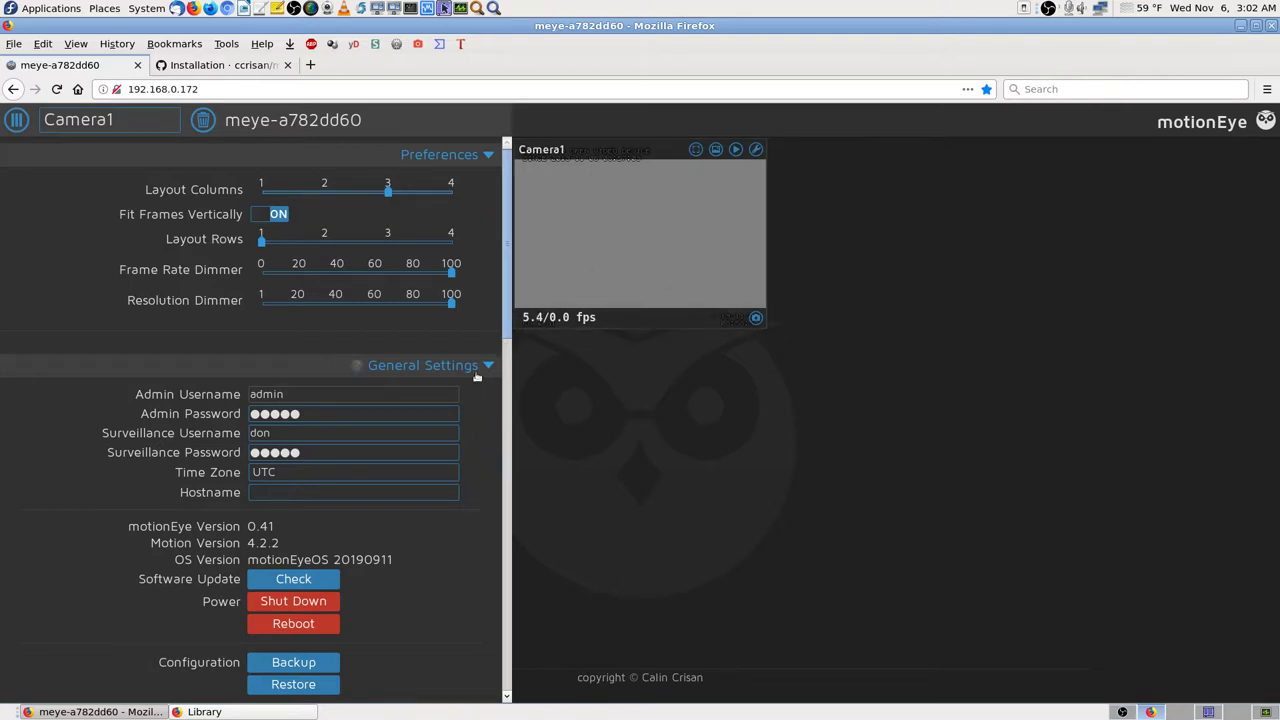
Step: Scroll to Camera1's Video Device section showing 320x240 resolution and frame rate 2
scroll(479, 420, "down", 2)
scroll(479, 424, "down", 2)
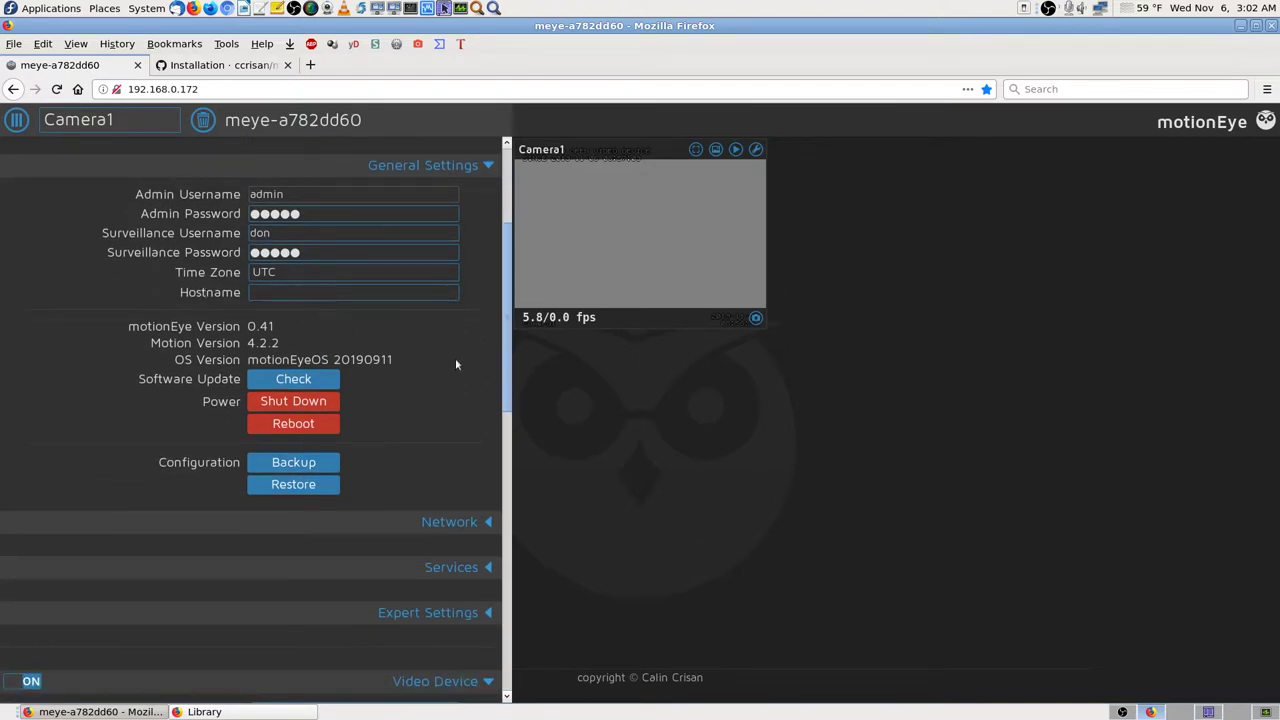
scroll(449, 394, "down", 2)
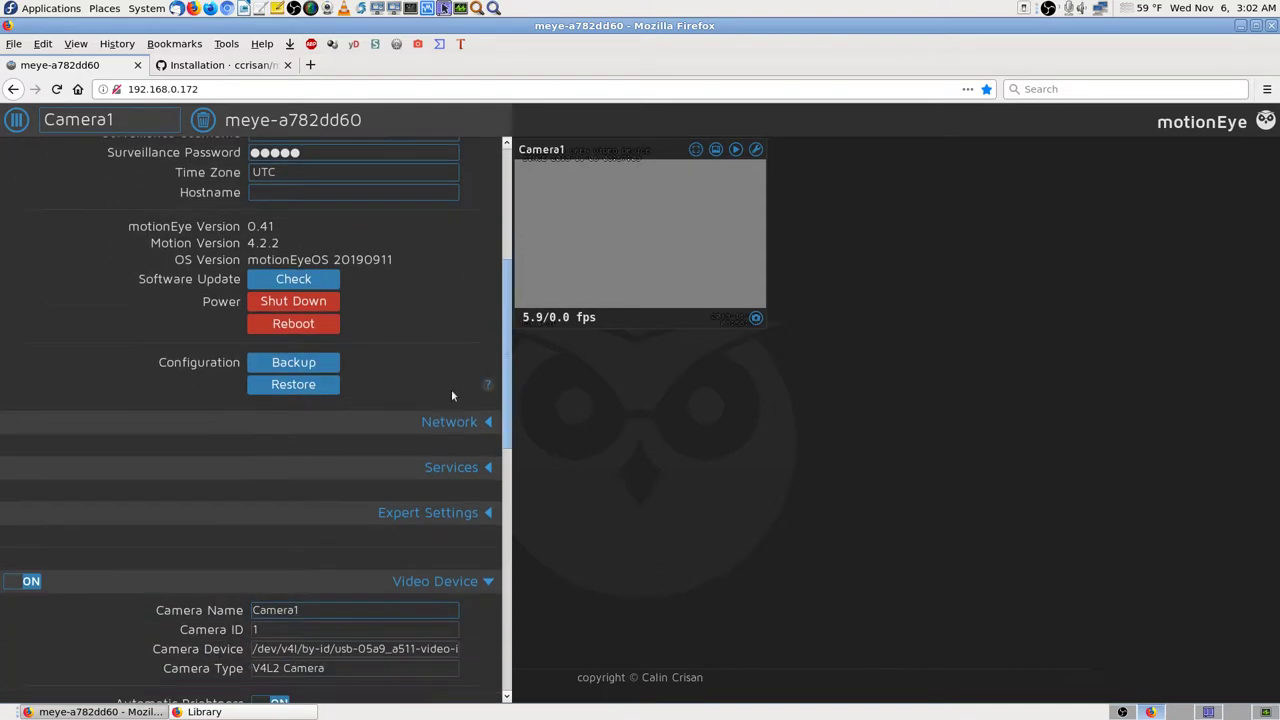
scroll(451, 396, "up", 3)
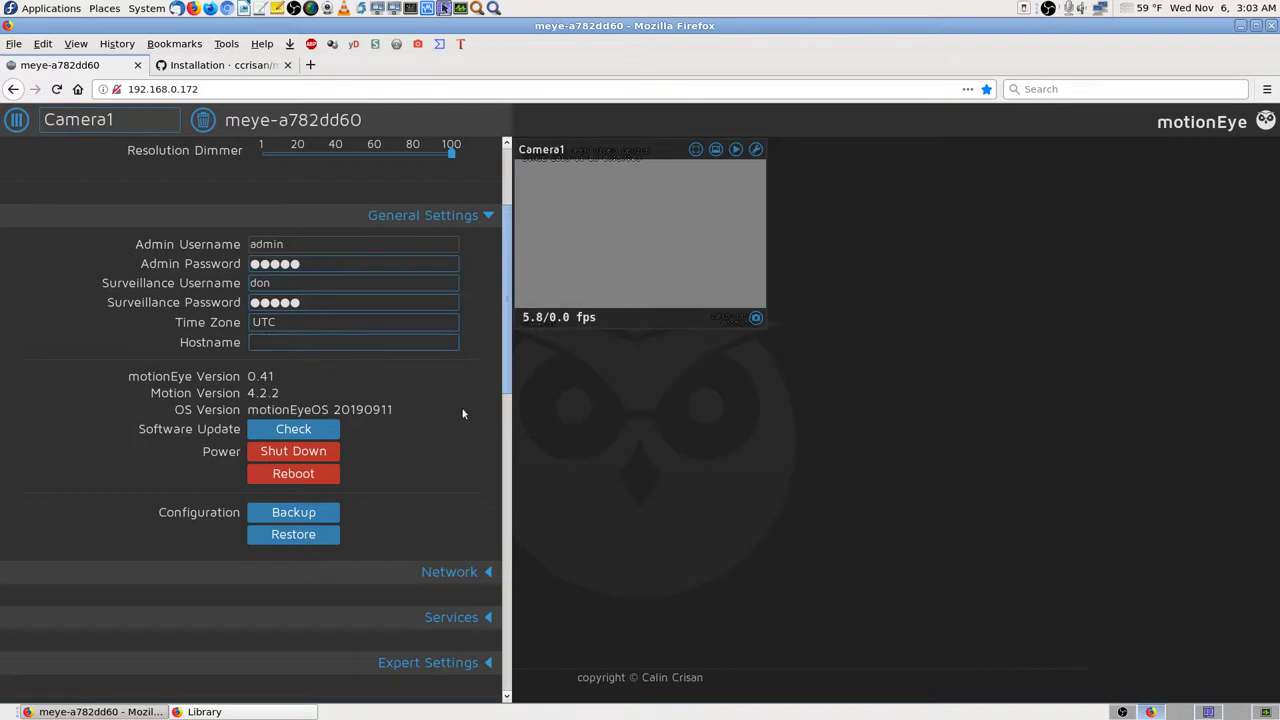
scroll(465, 435, "down", 8)
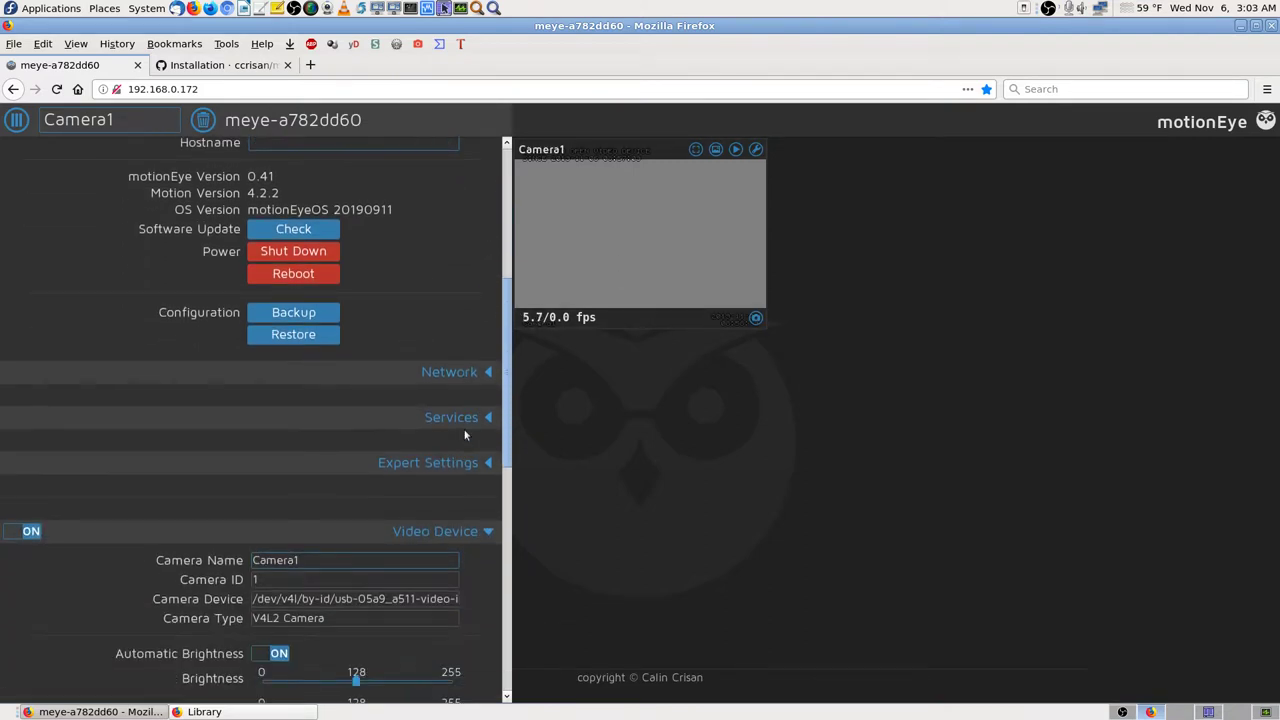
scroll(465, 435, "down", 2)
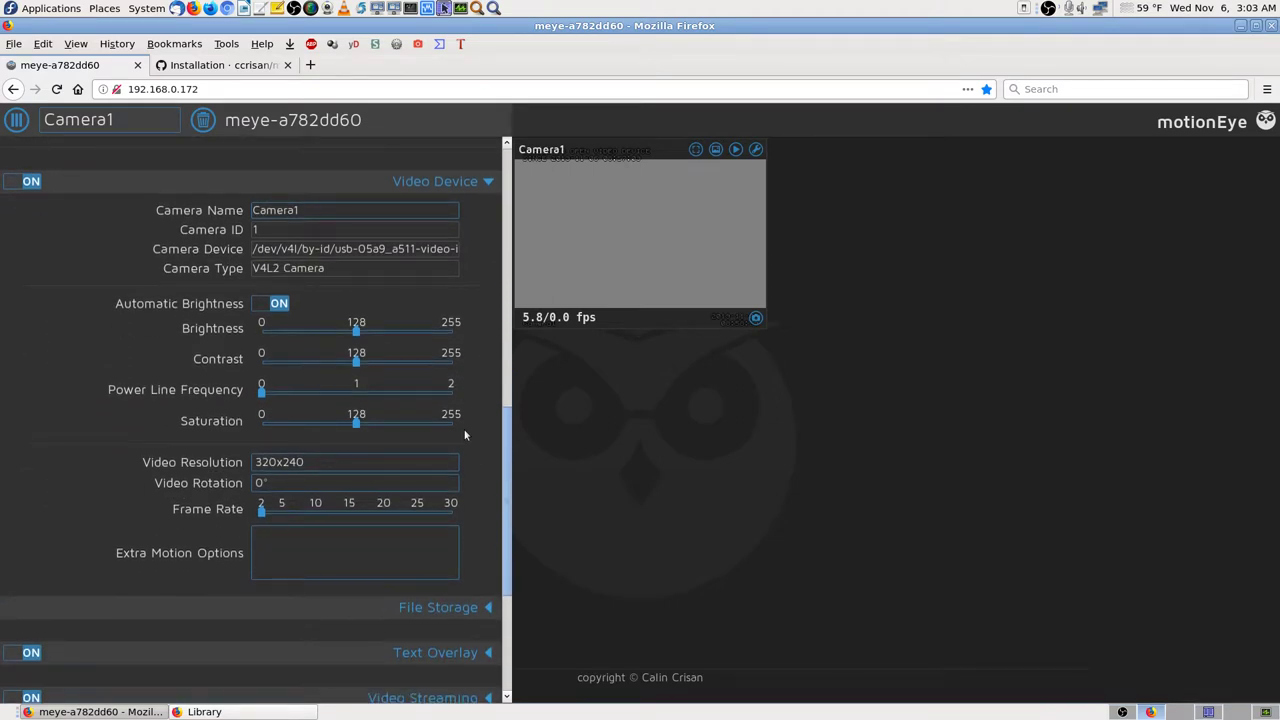
Step: Lower Camera1's brightness to 59 and saturation to about 80, and apply
left_click_drag(357, 331, 311, 338)
left_click_drag(353, 437, 323, 425)
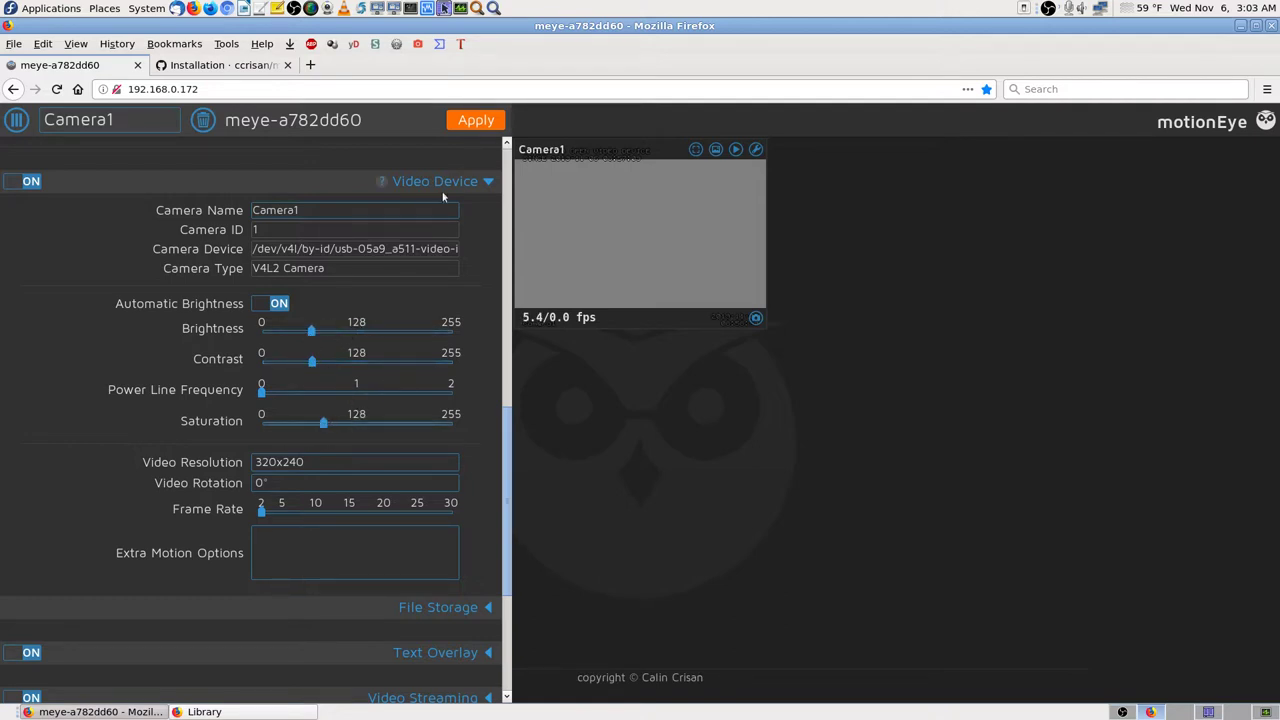
left_click(478, 127)
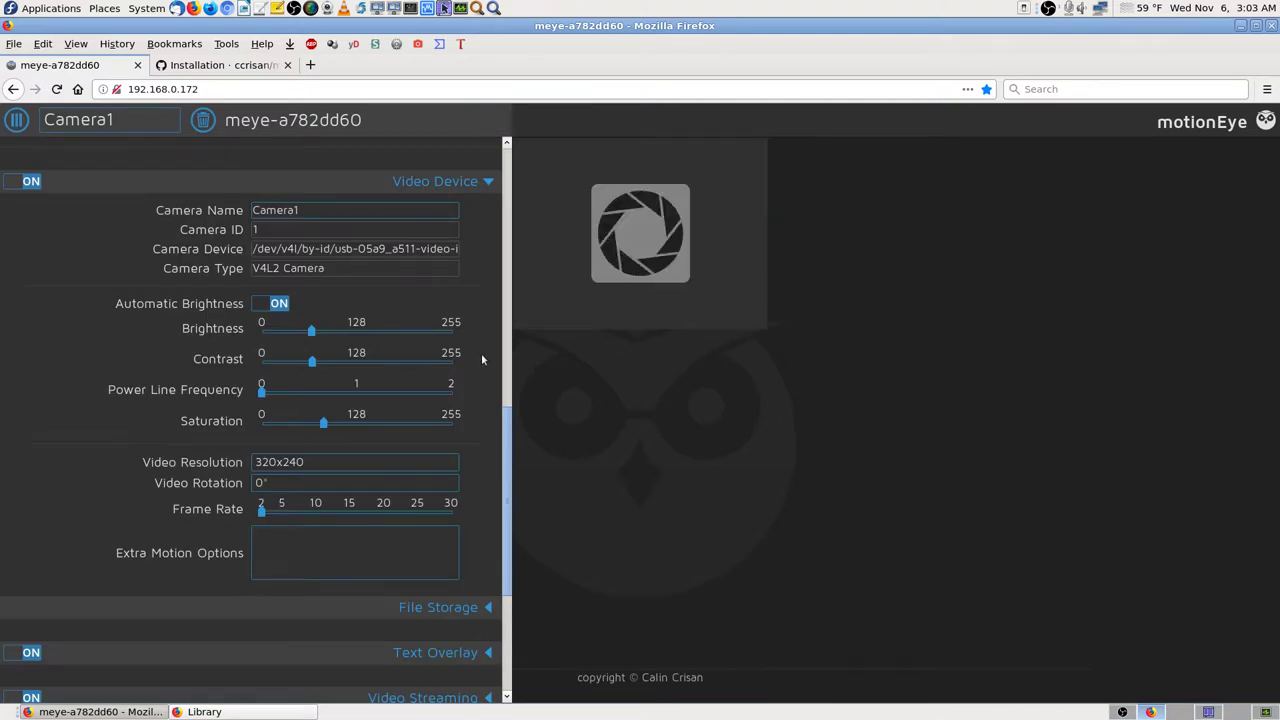
Step: Restore brightness, contrast and saturation to about 128 and apply again
left_click_drag(311, 333, 358, 366)
left_click_drag(323, 424, 356, 425)
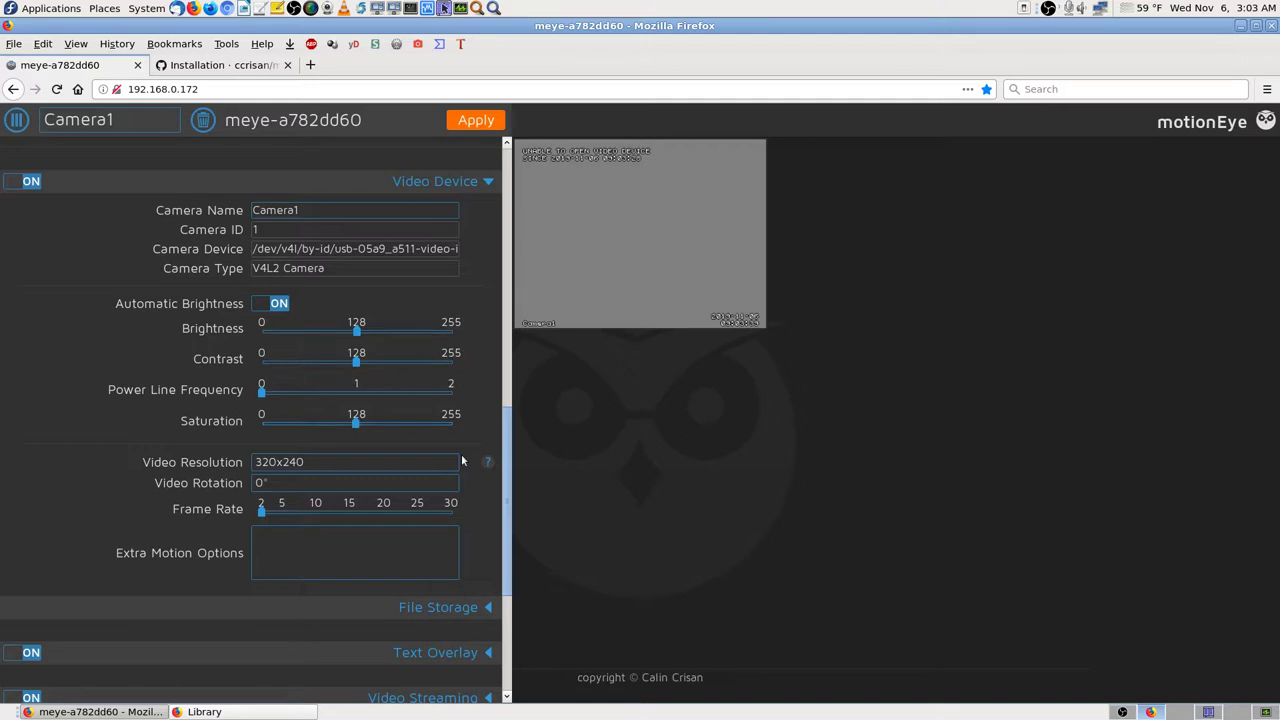
left_click(476, 119)
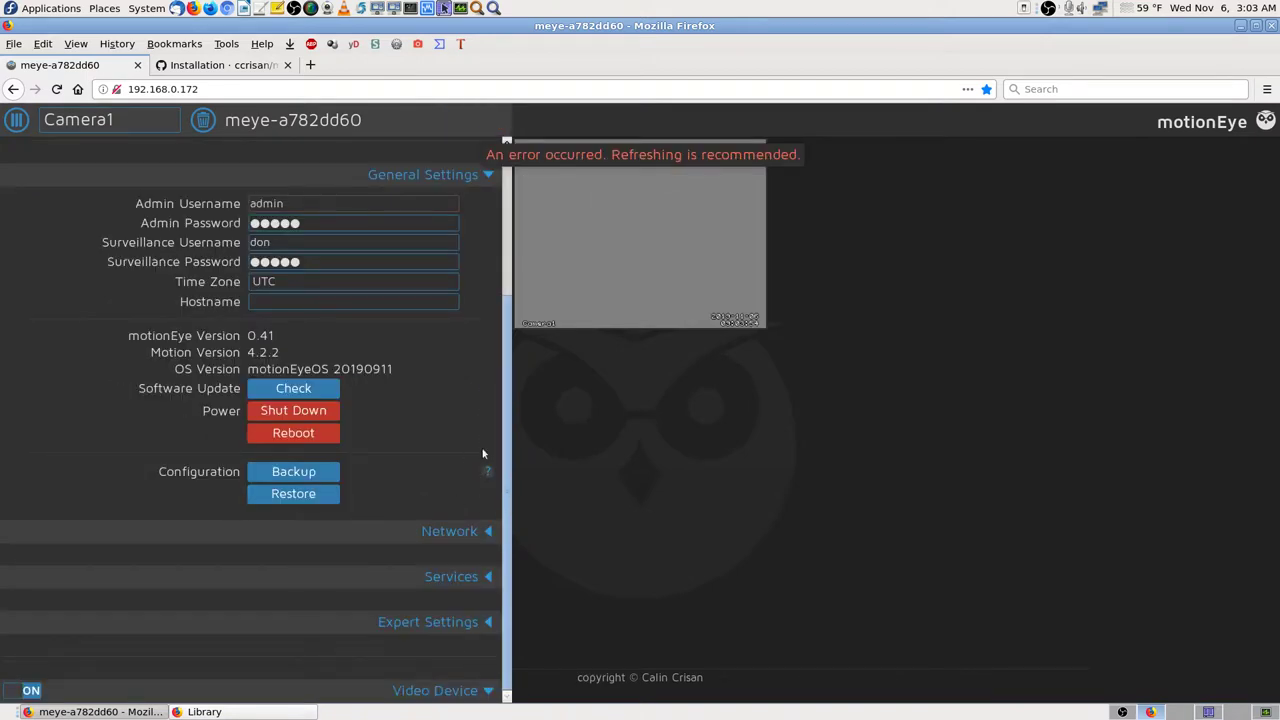
Step: Scroll the settings panel up to Preferences and back down toward Expert Settings
scroll(506, 340, "up", 1)
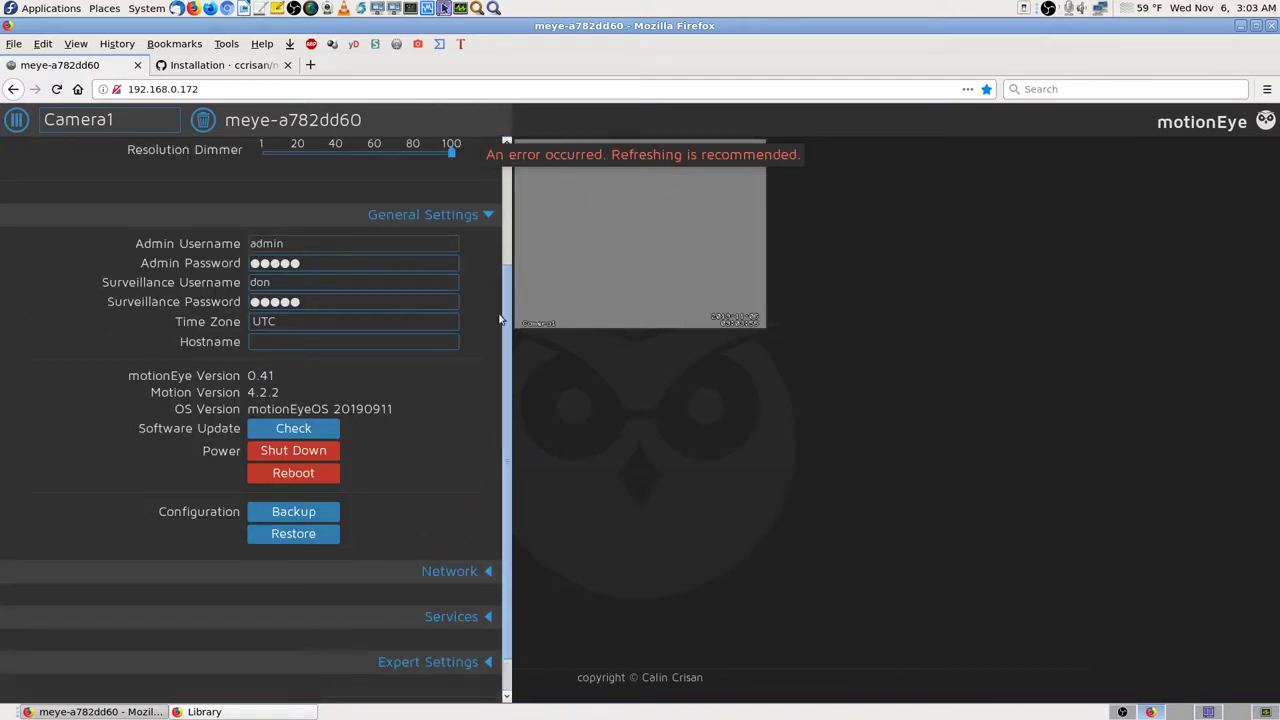
scroll(515, 250, "up", 3)
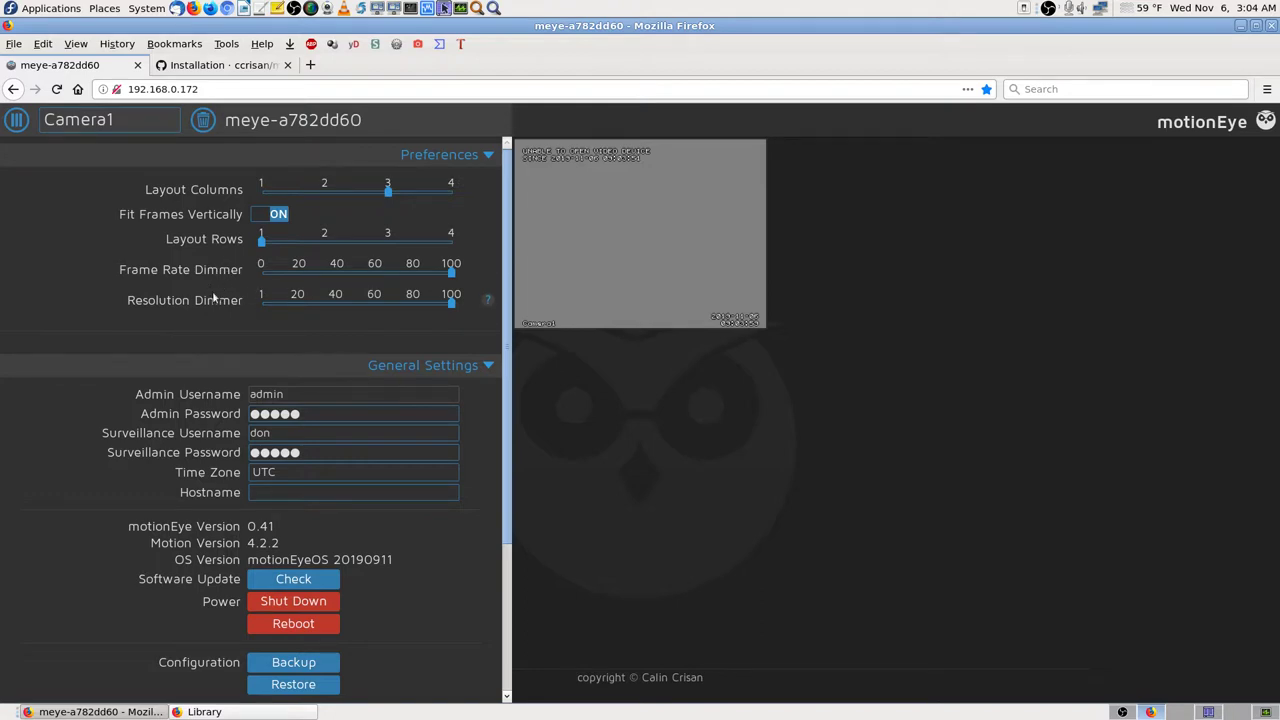
mouse_move(489, 305)
scroll(486, 409, "down", 3)
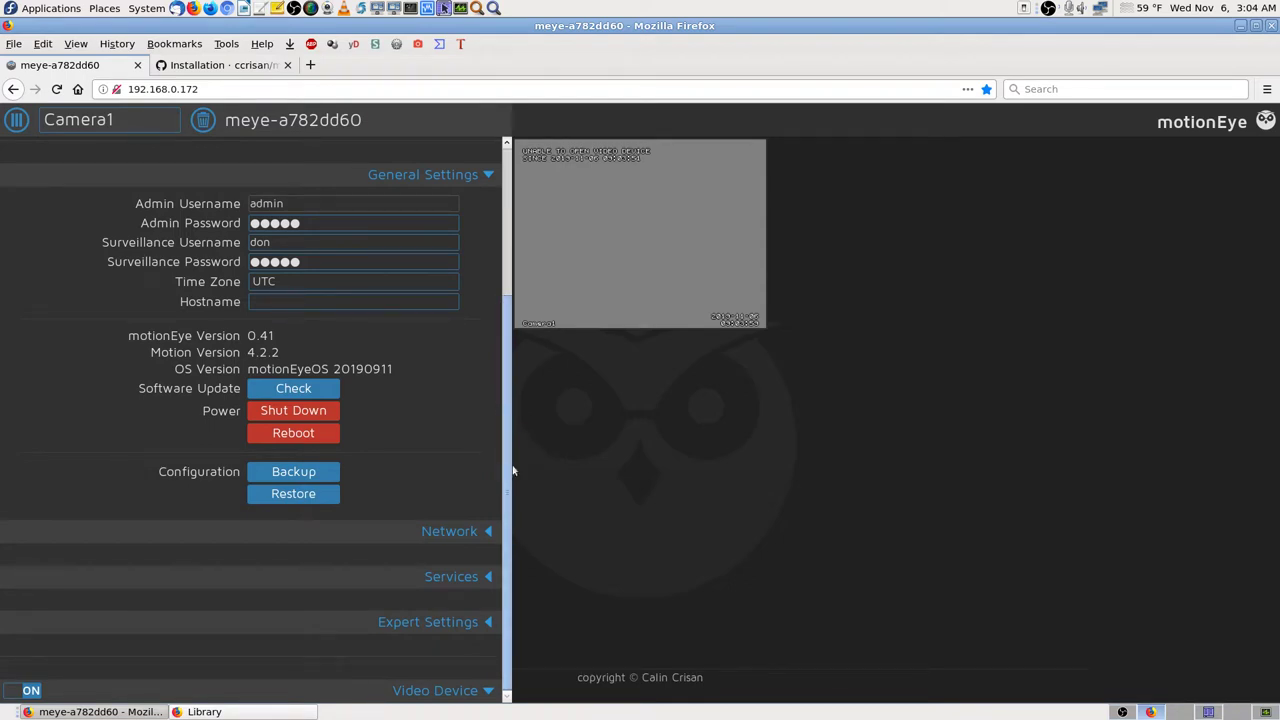
Step: Expand Expert Settings, scroll through its fields, then collapse it again
left_click(487, 622)
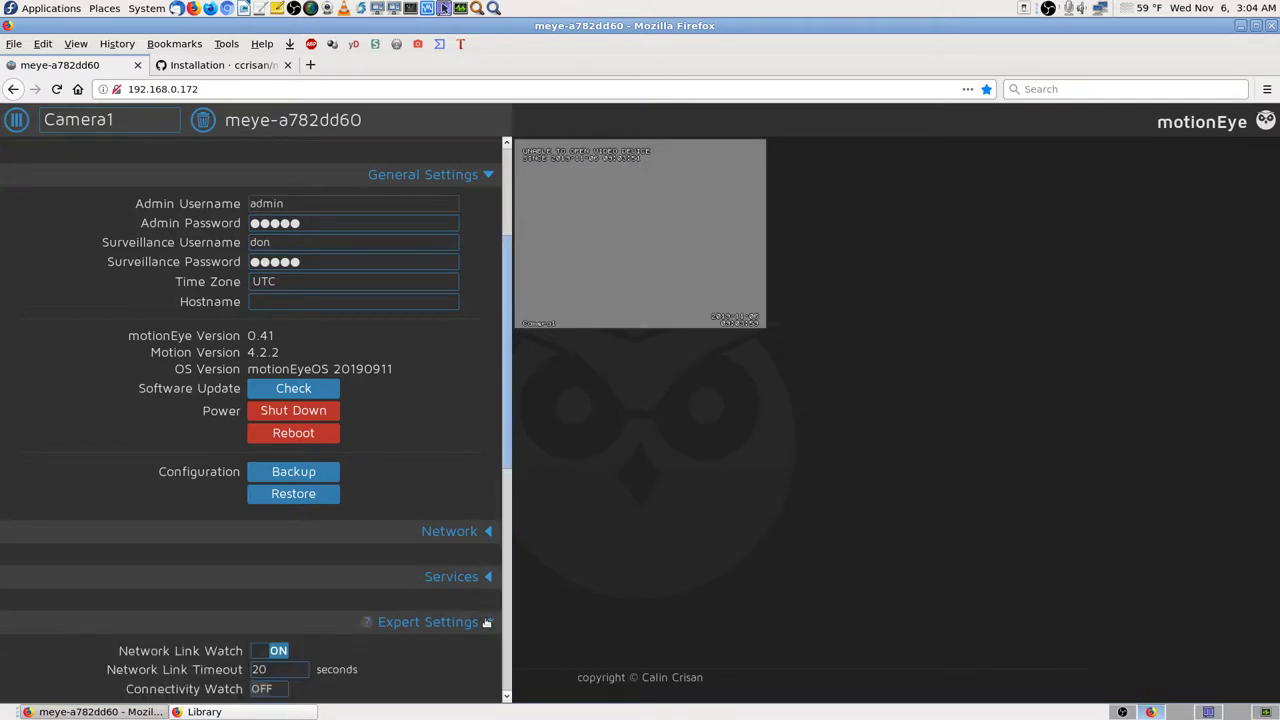
scroll(486, 622, "down", 6)
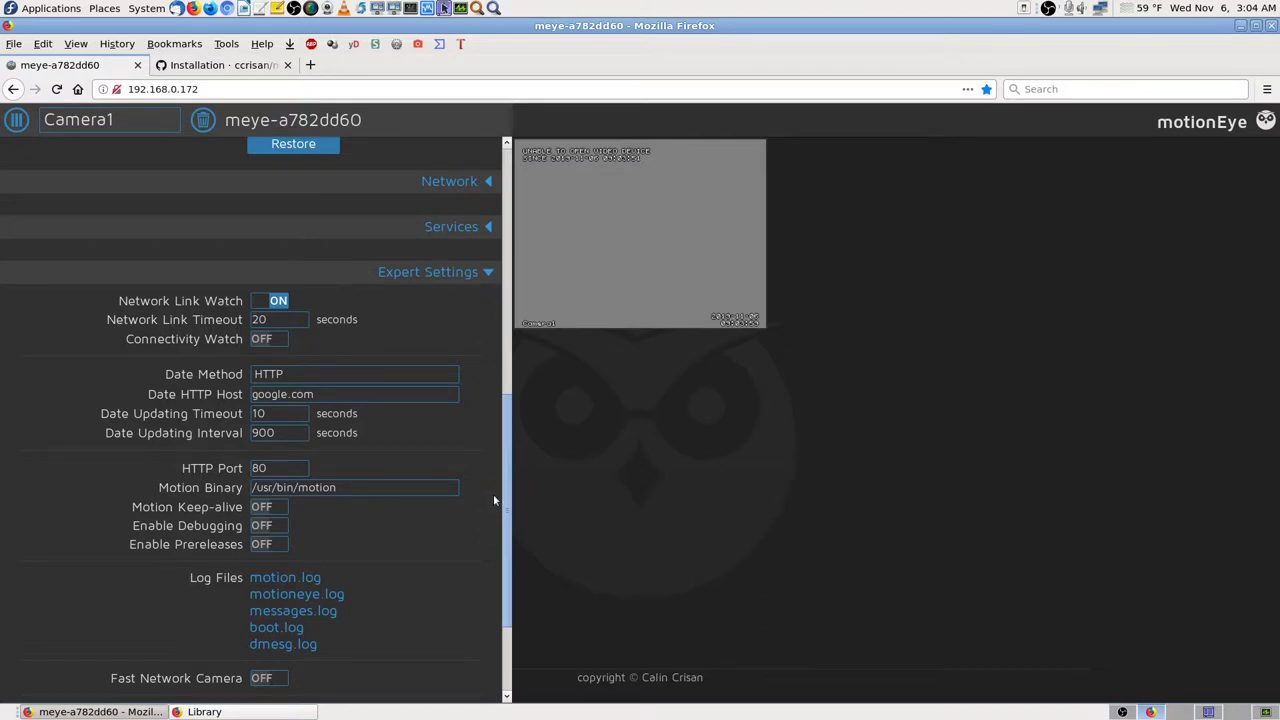
scroll(494, 500, "down", 3)
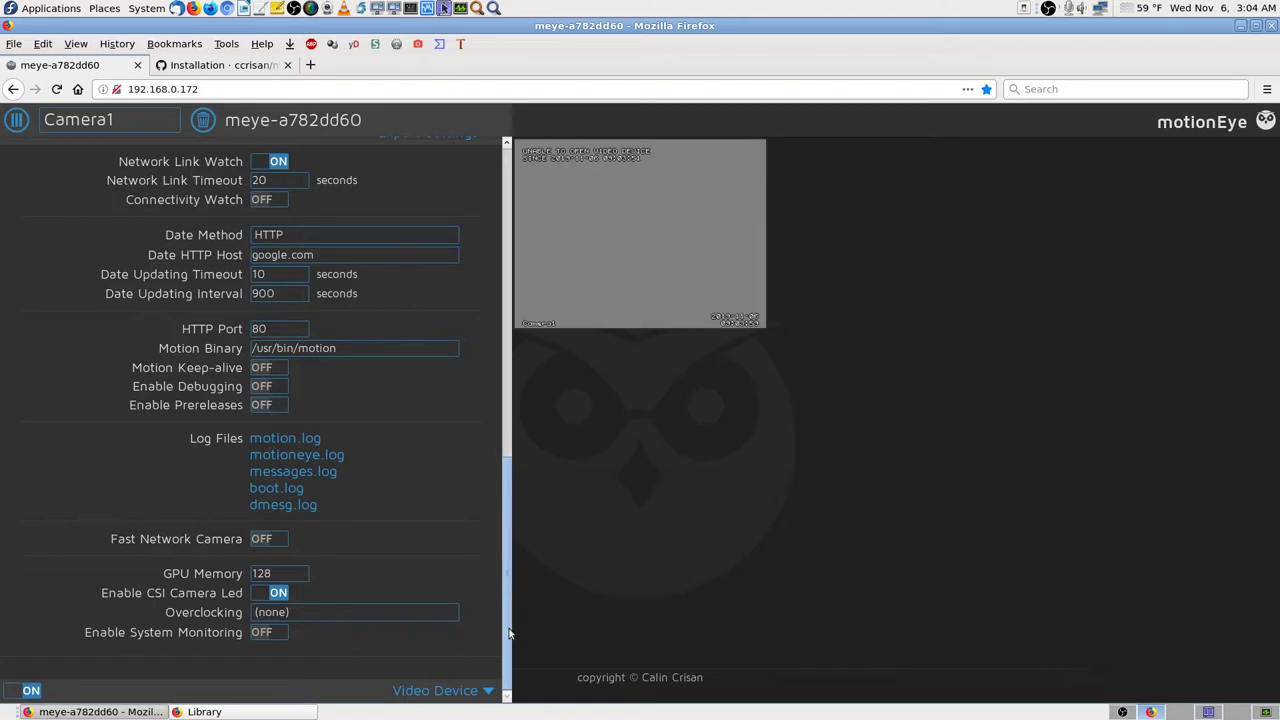
left_click_drag(508, 633, 541, 518)
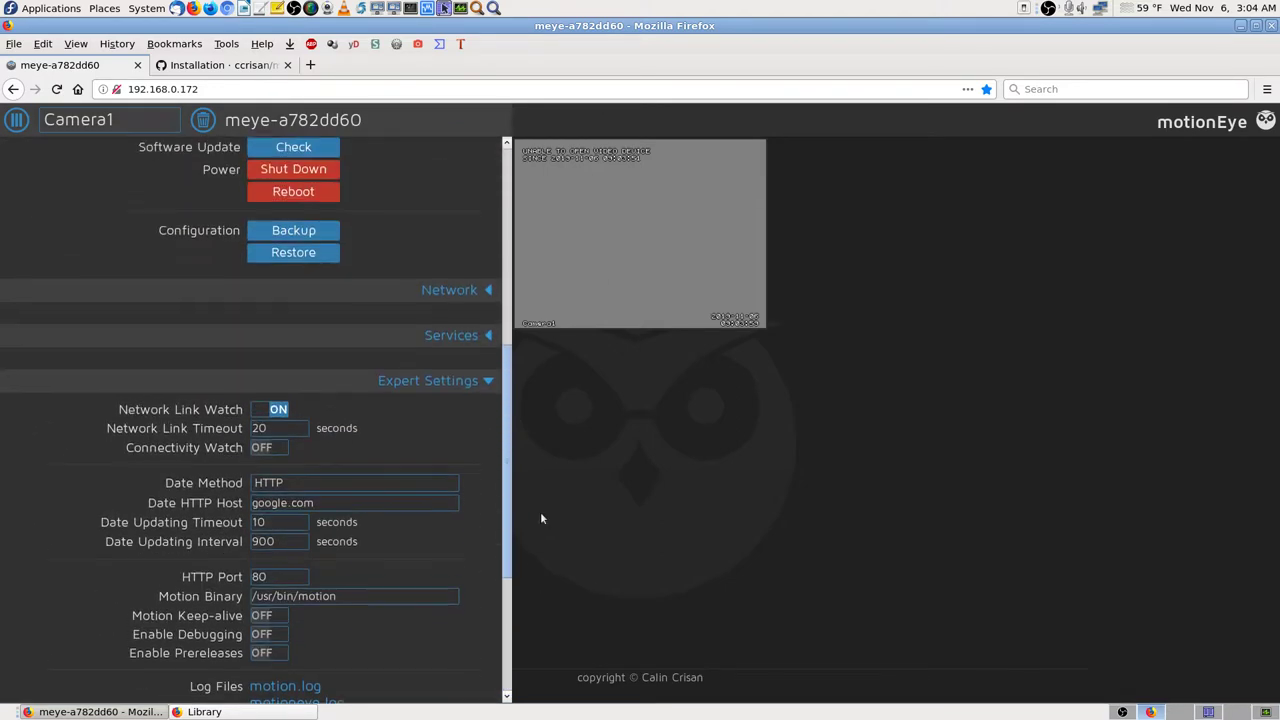
left_click(364, 389)
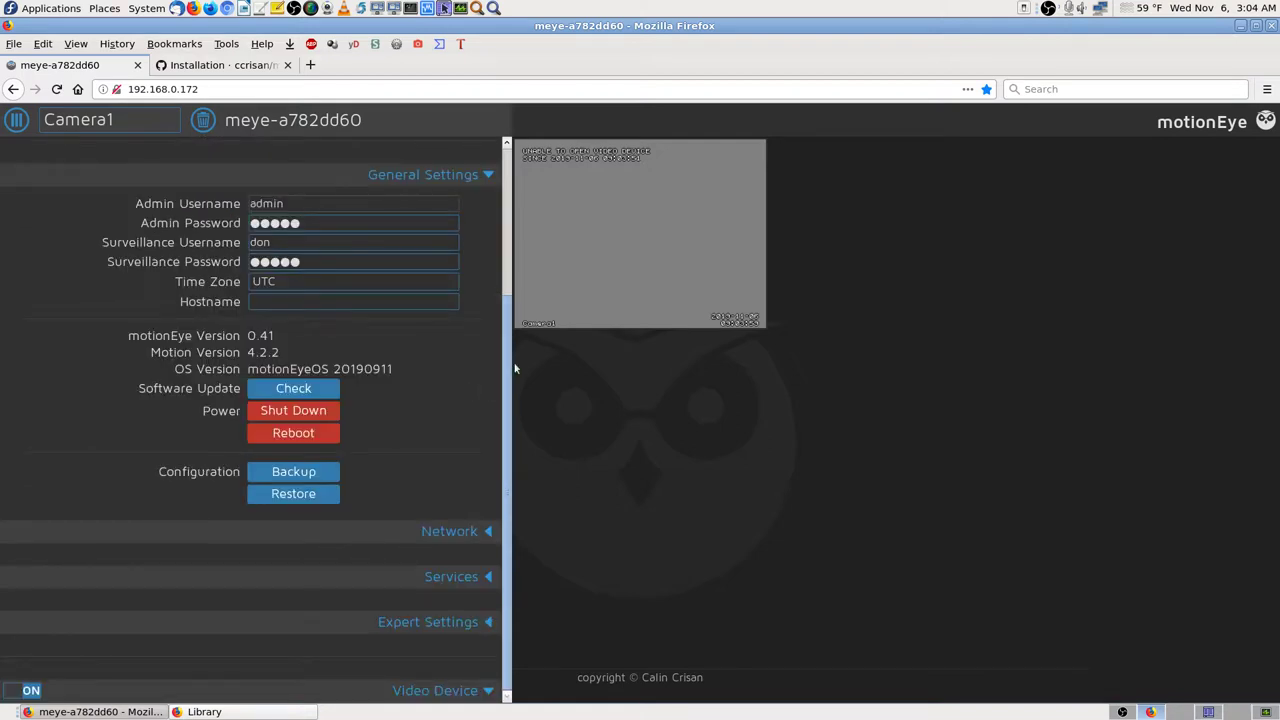
scroll(508, 354, "up", 3)
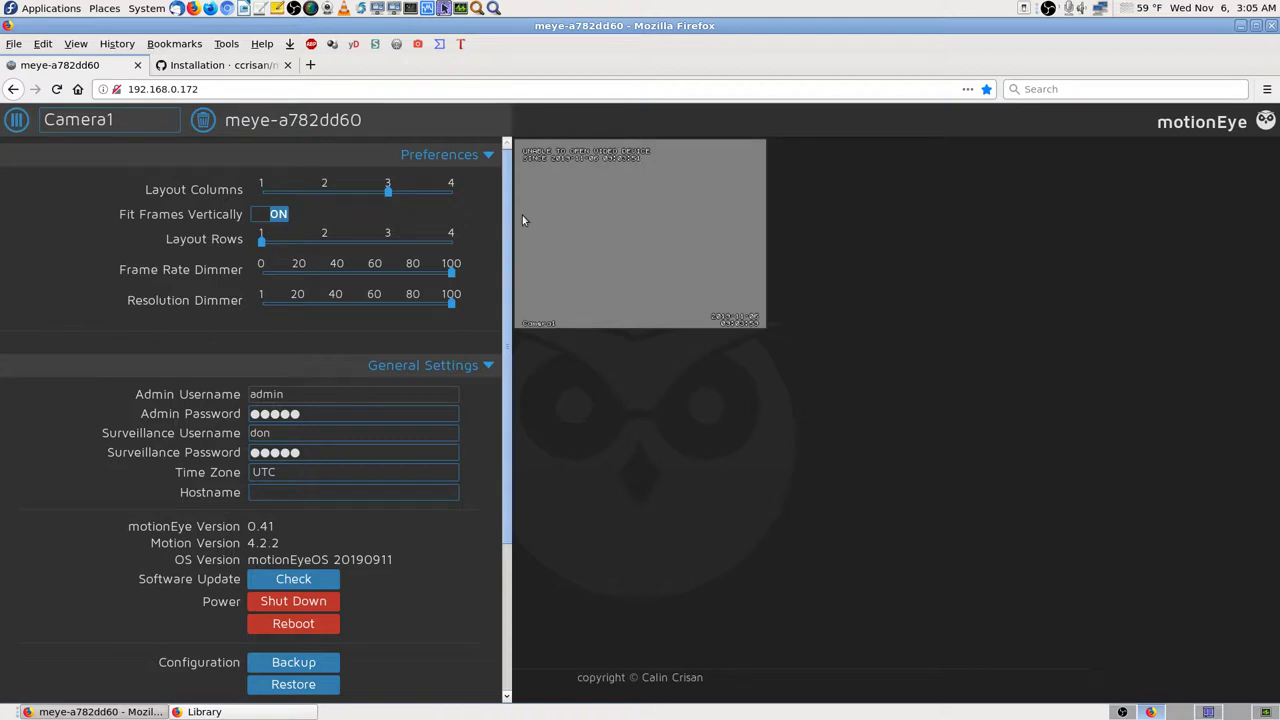
left_click(461, 157)
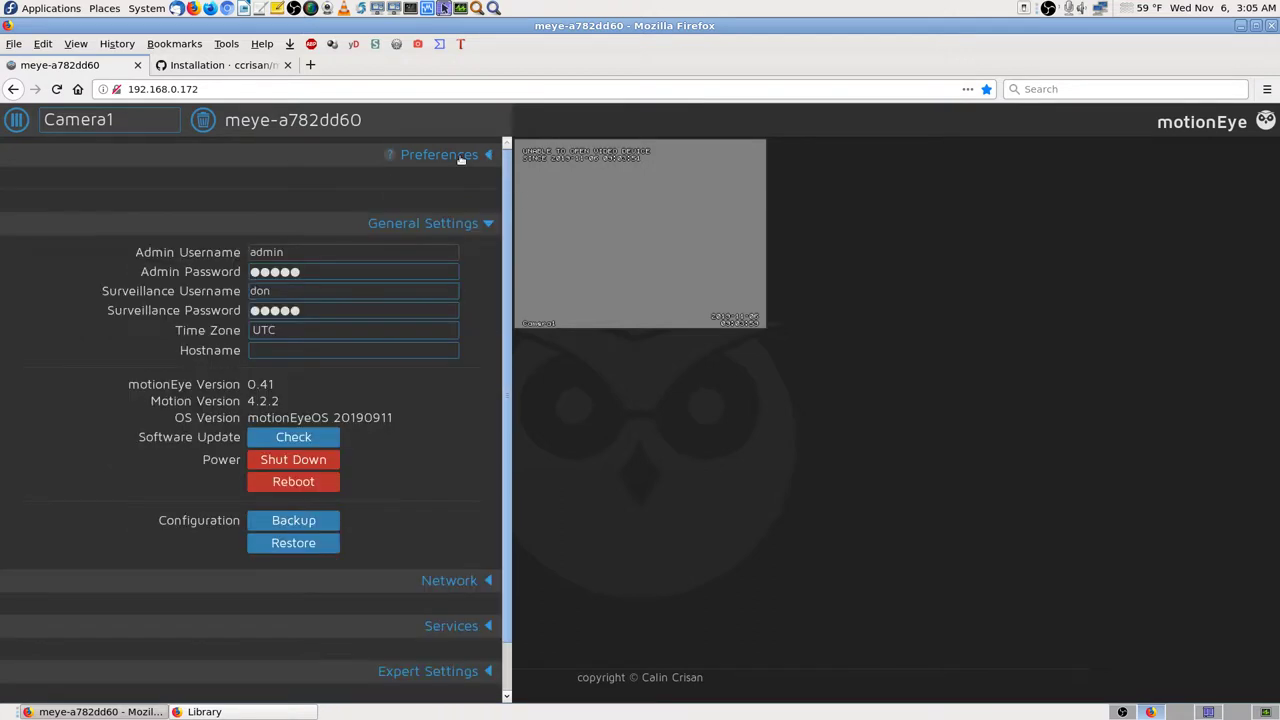
left_click(461, 157)
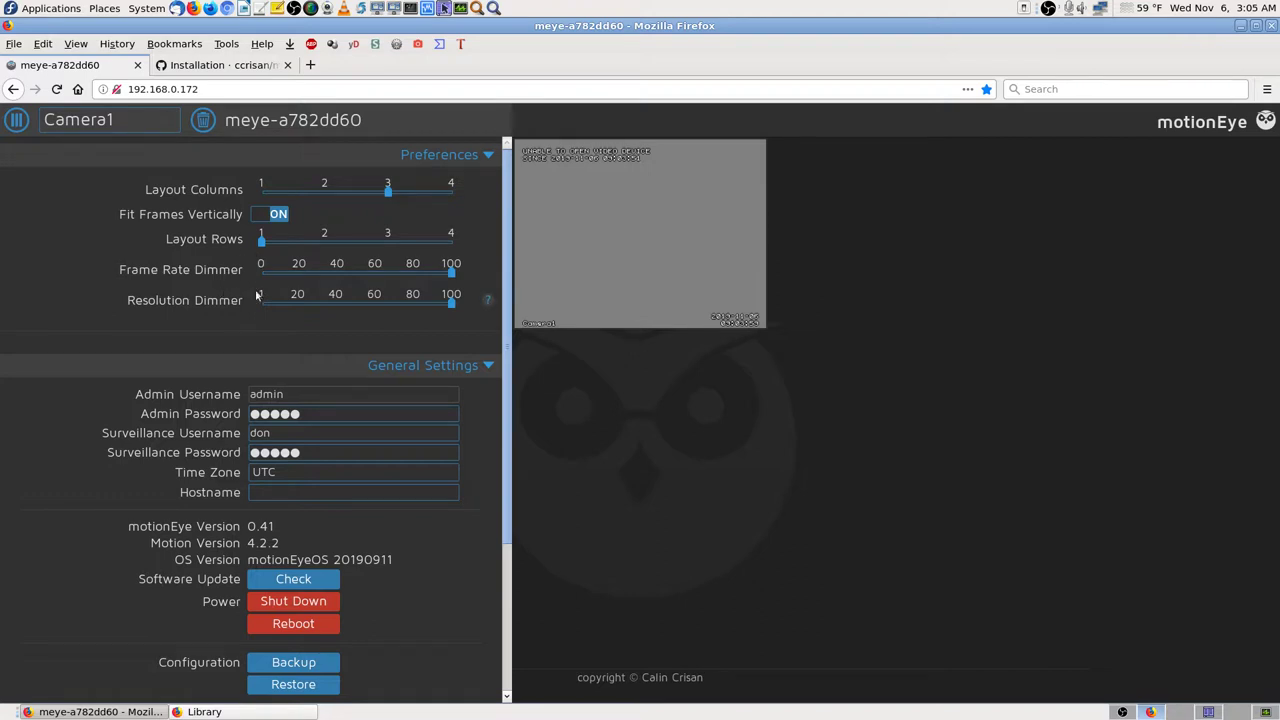
left_click_drag(451, 271, 263, 277)
left_click_drag(452, 303, 241, 304)
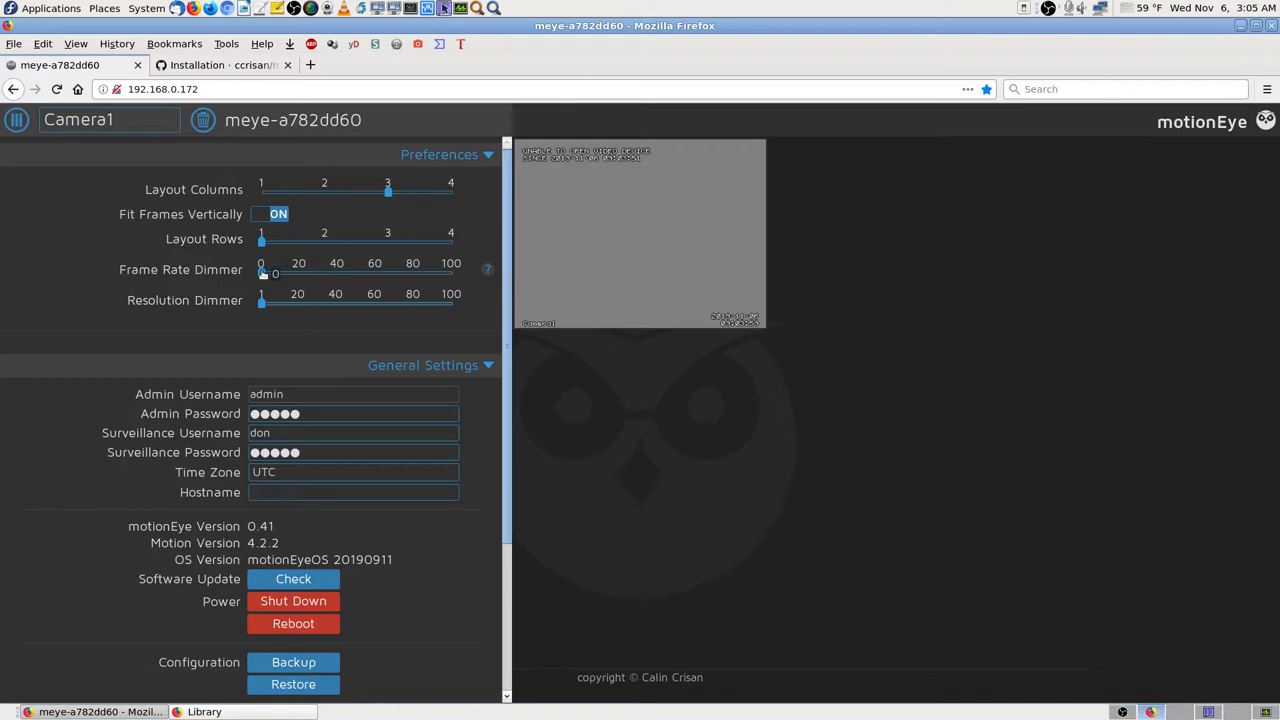
left_click_drag(262, 273, 452, 272)
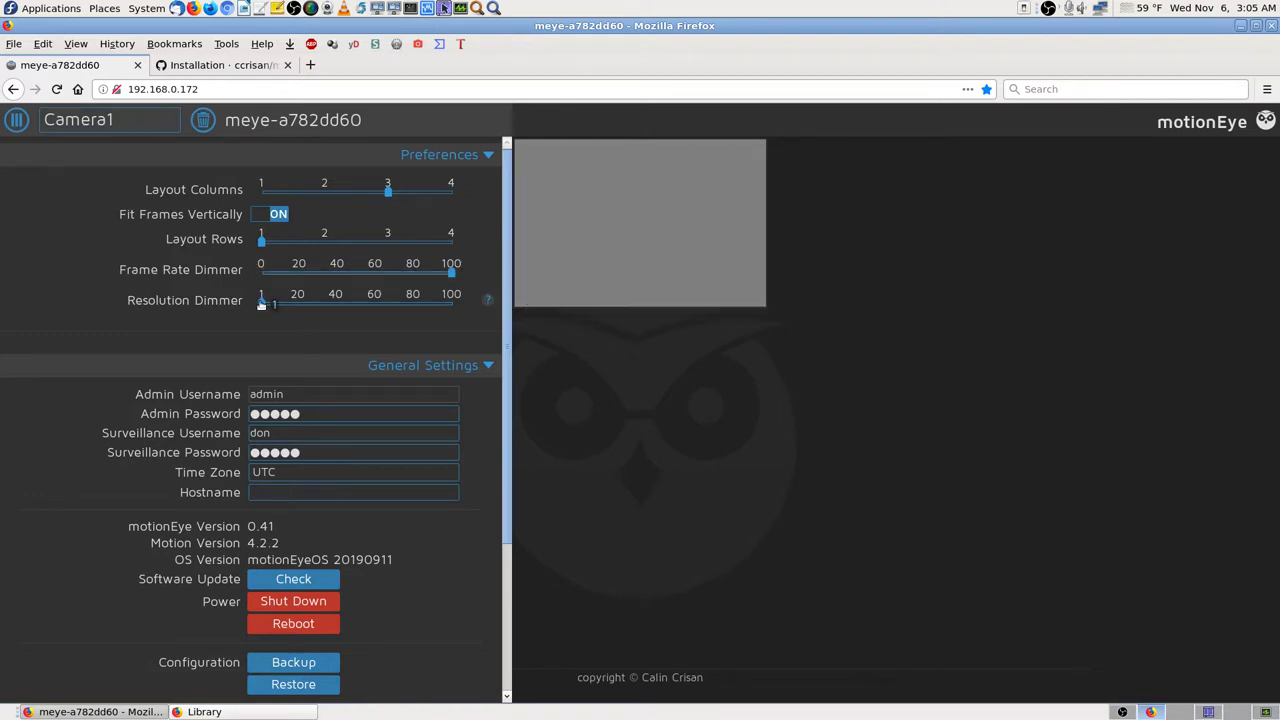
left_click_drag(261, 304, 452, 302)
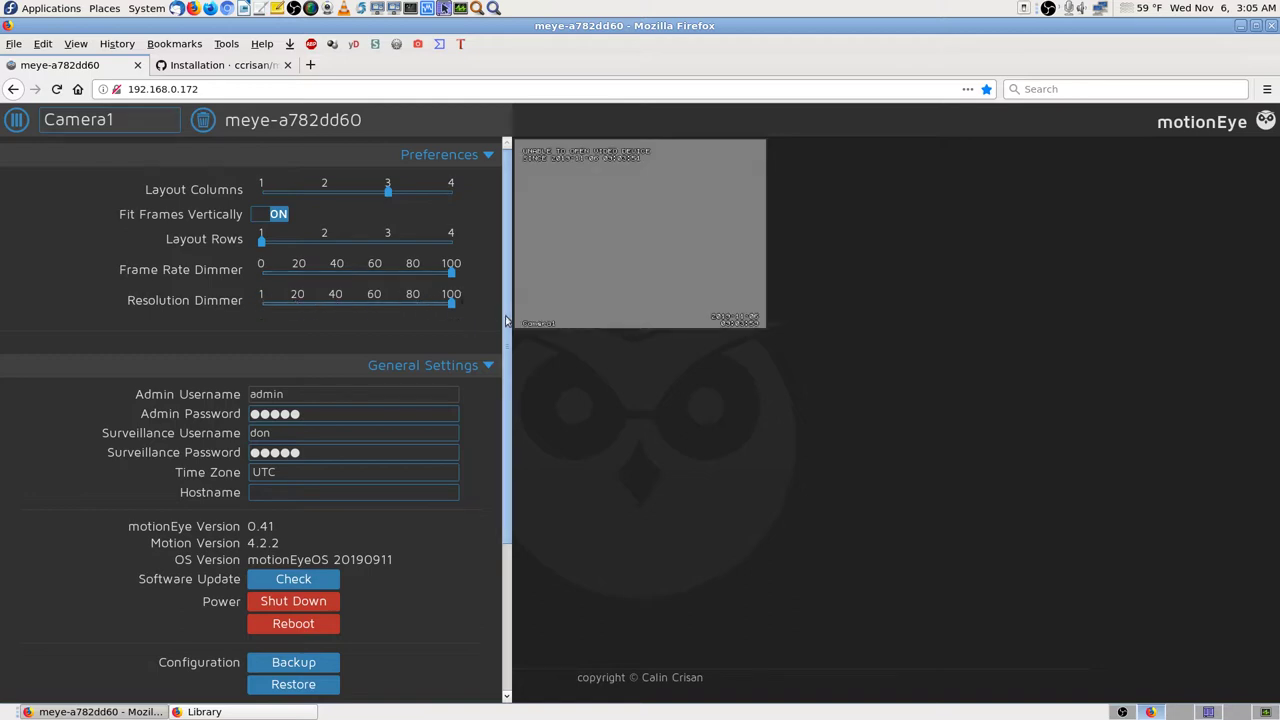
left_click_drag(452, 303, 341, 305)
left_click_drag(452, 272, 335, 281)
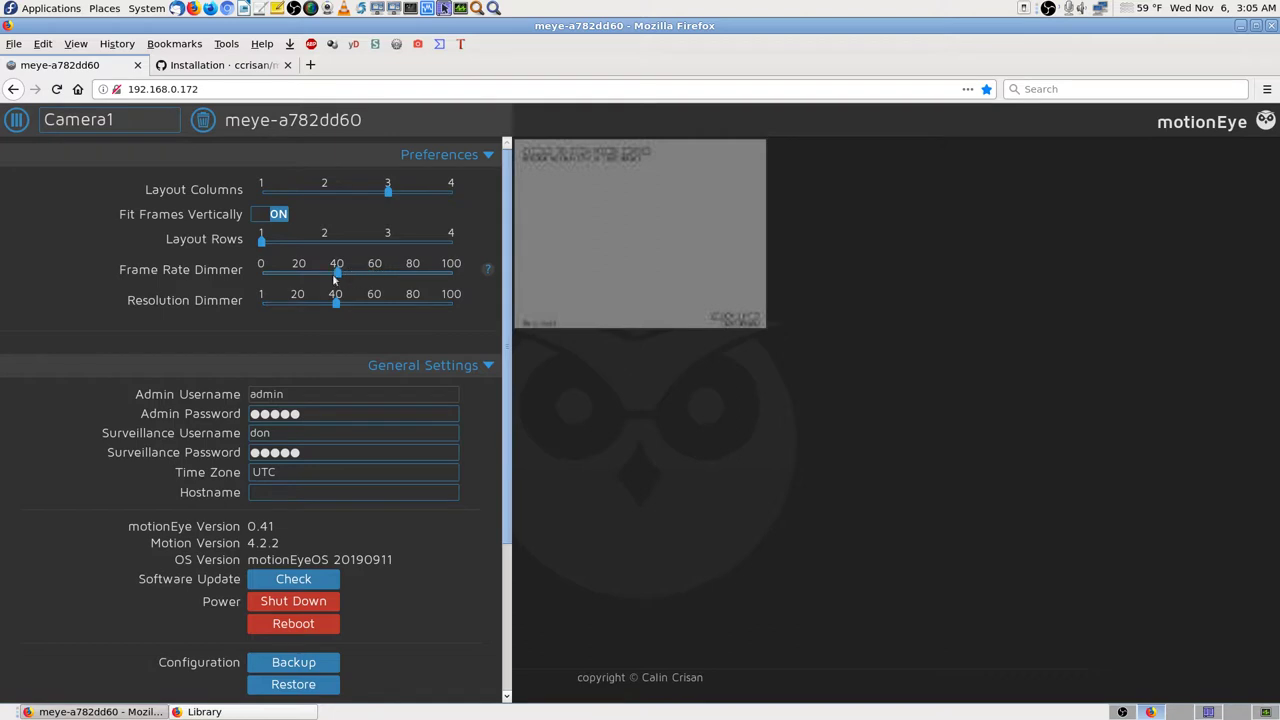
mouse_move(338, 277)
left_click_drag(336, 277, 262, 274)
mouse_move(334, 303)
left_click_drag(334, 303, 262, 302)
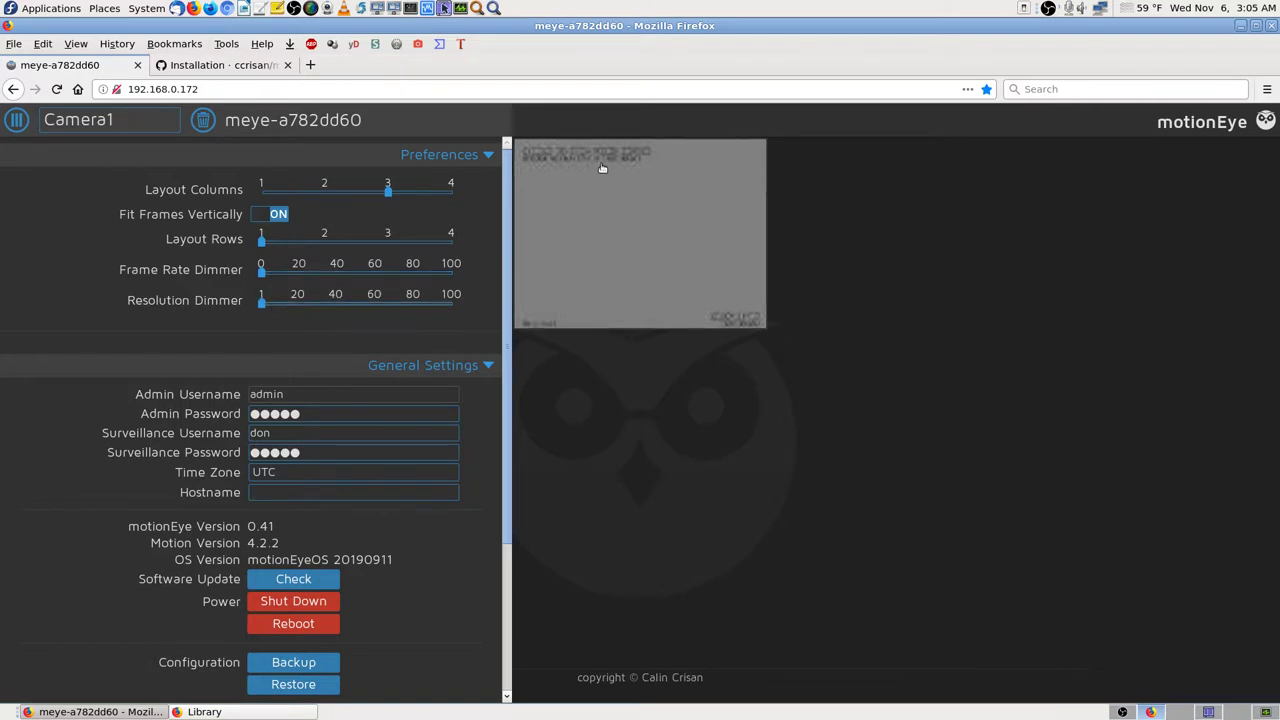
left_click_drag(262, 274, 458, 272)
left_click_drag(263, 305, 452, 304)
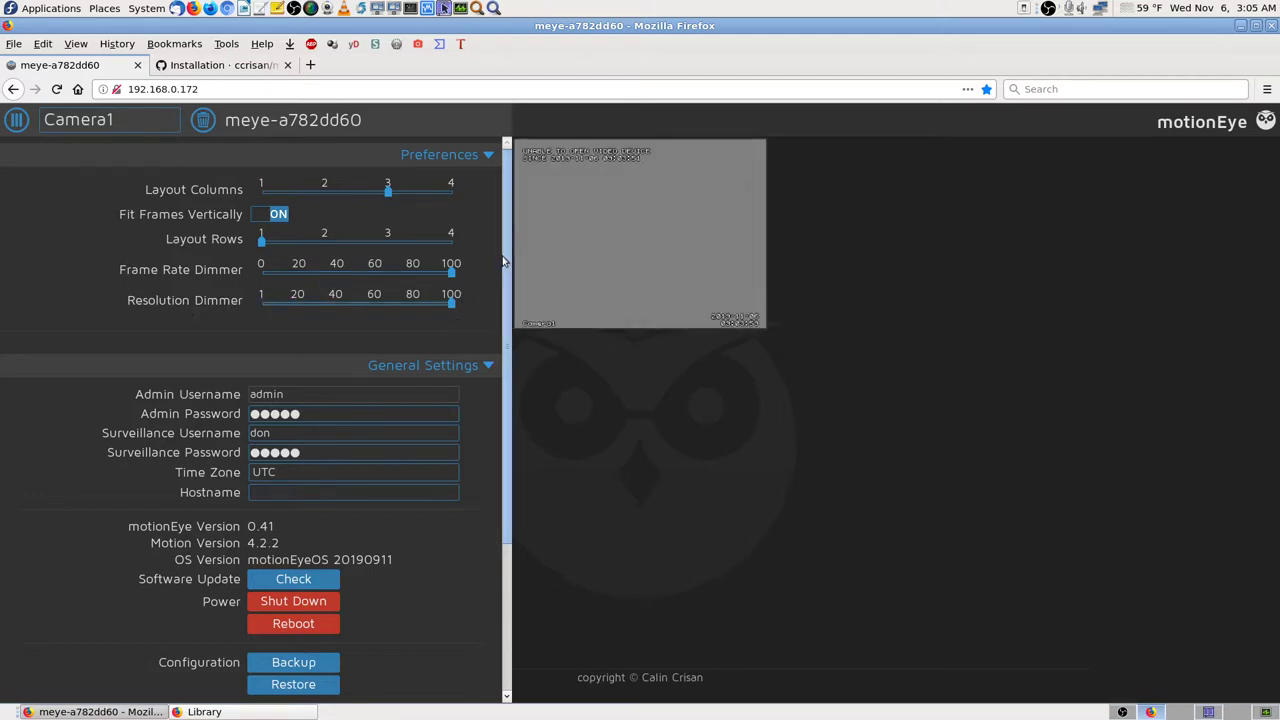
left_click_drag(261, 243, 228, 238)
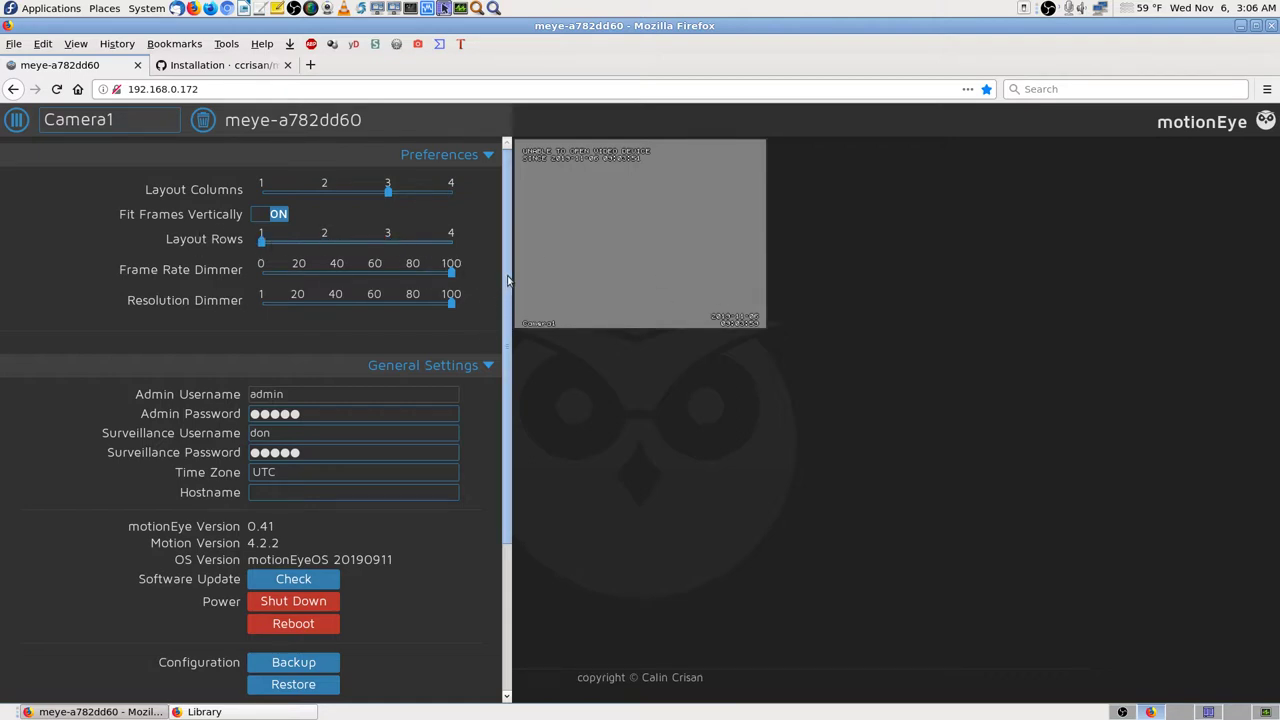
left_click_drag(508, 280, 528, 447)
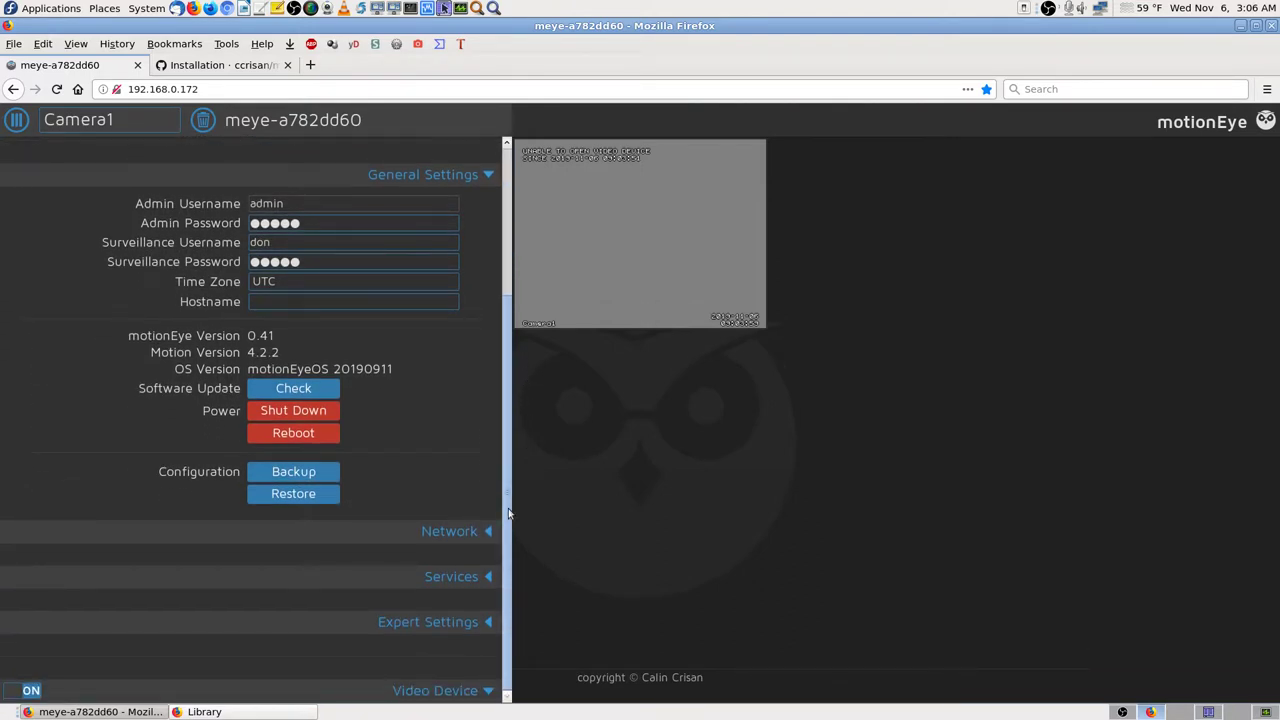
Step: Expand the Video Device section, then open and close the Services section
left_click(488, 692)
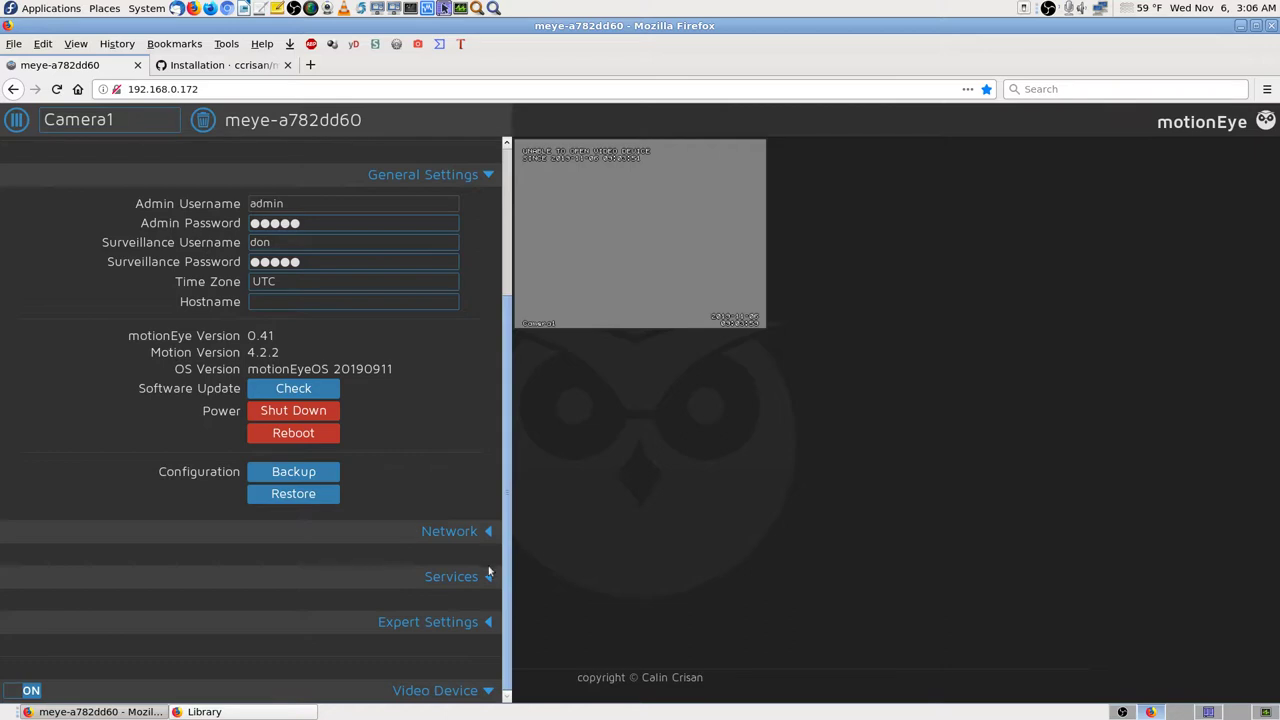
left_click(488, 575)
scroll(490, 576, "down", 3)
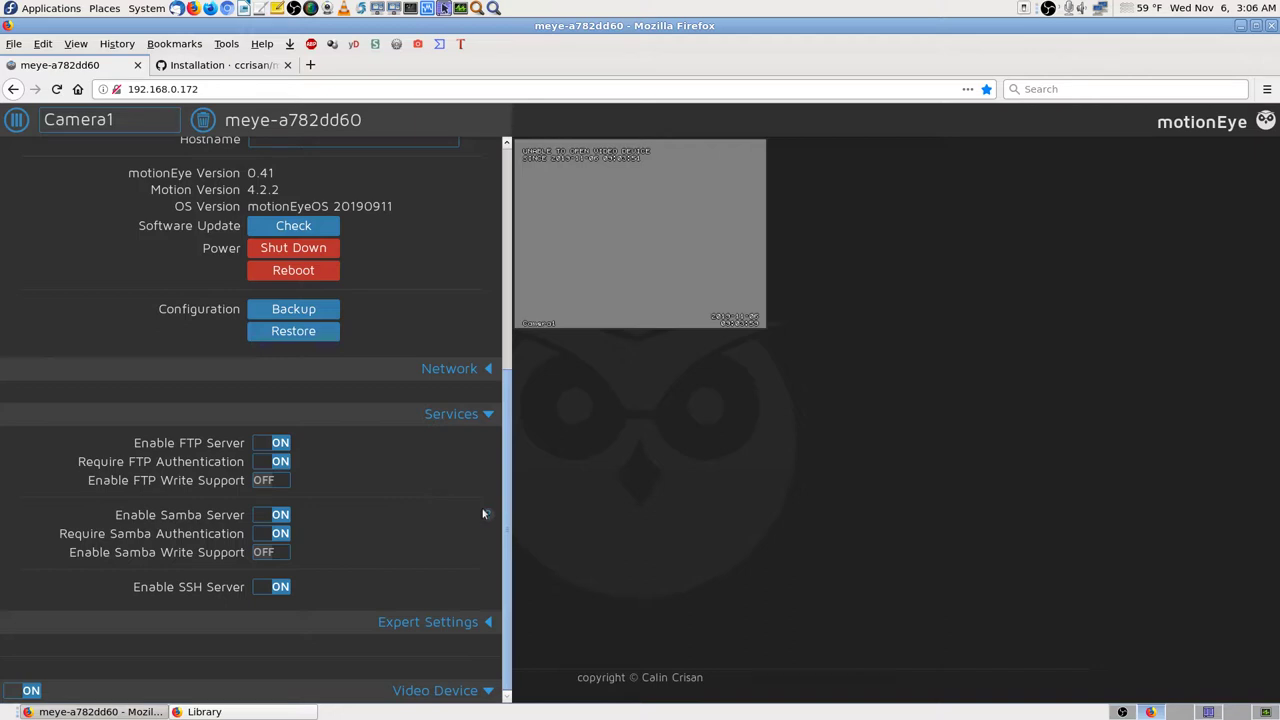
left_click(487, 414)
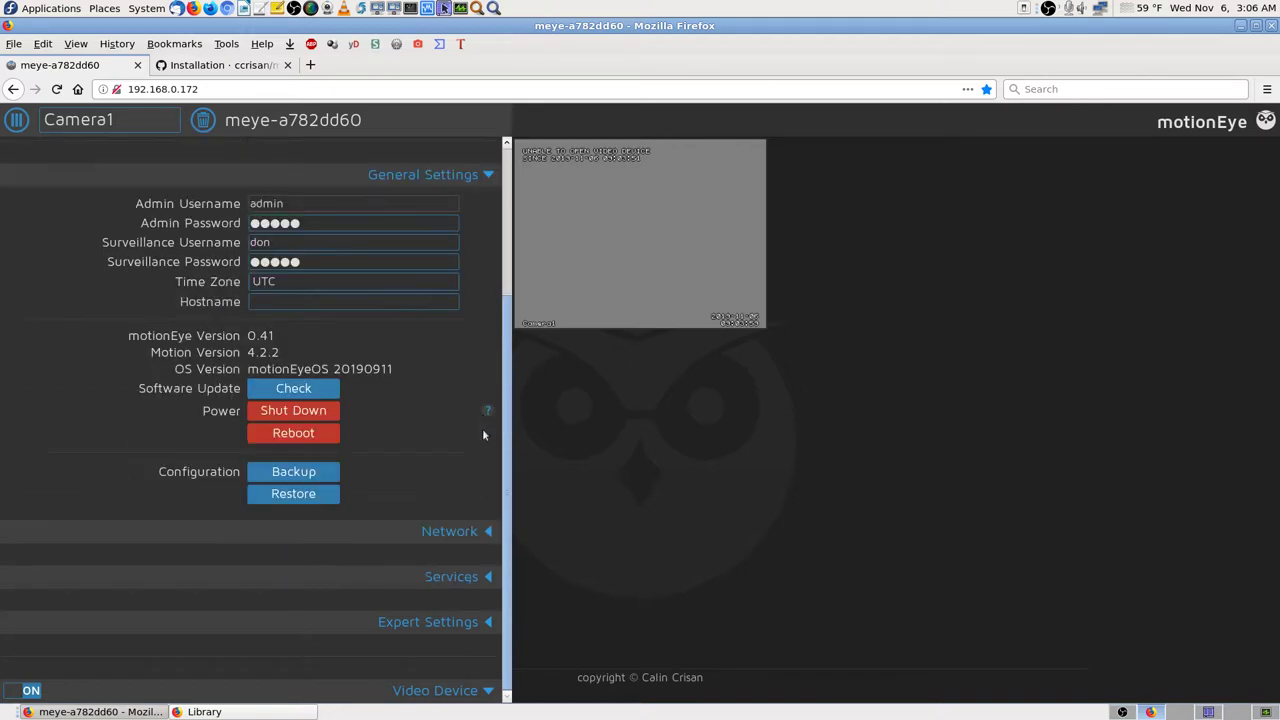
Step: Expand Expert Settings and scroll down to GPU Memory and Enable System Monitoring
left_click(479, 627)
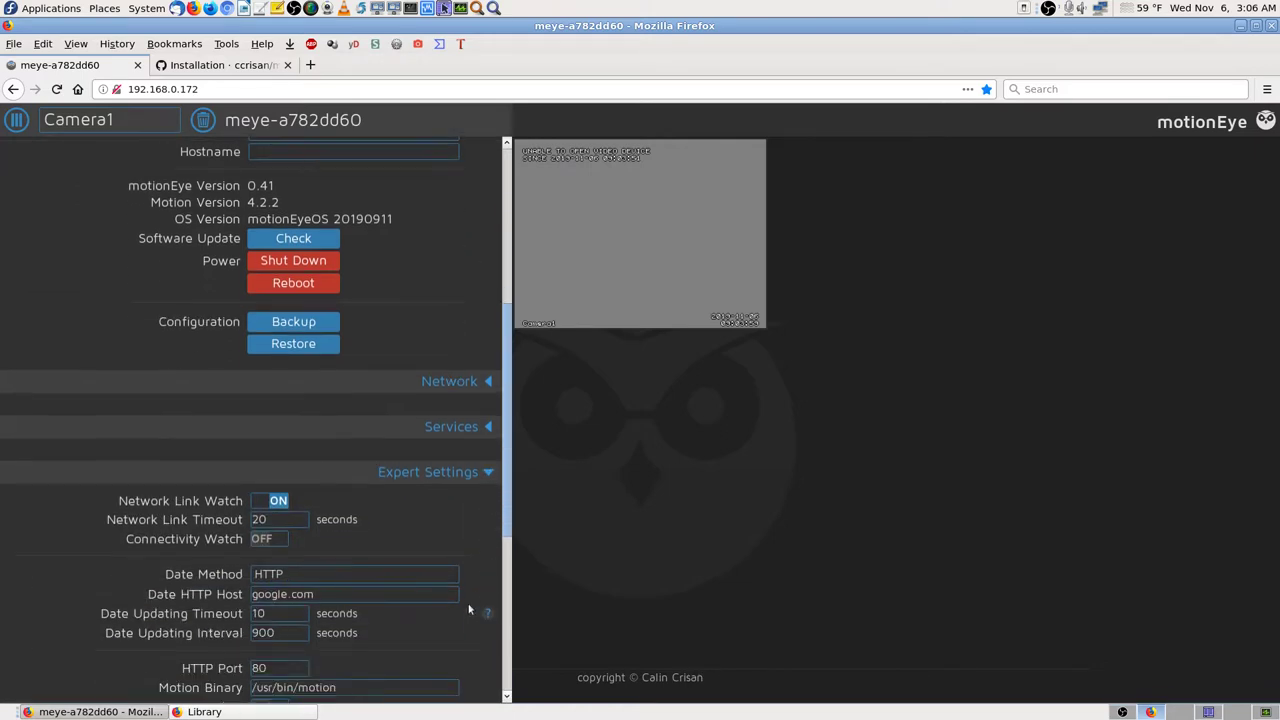
scroll(457, 537, "down", 3)
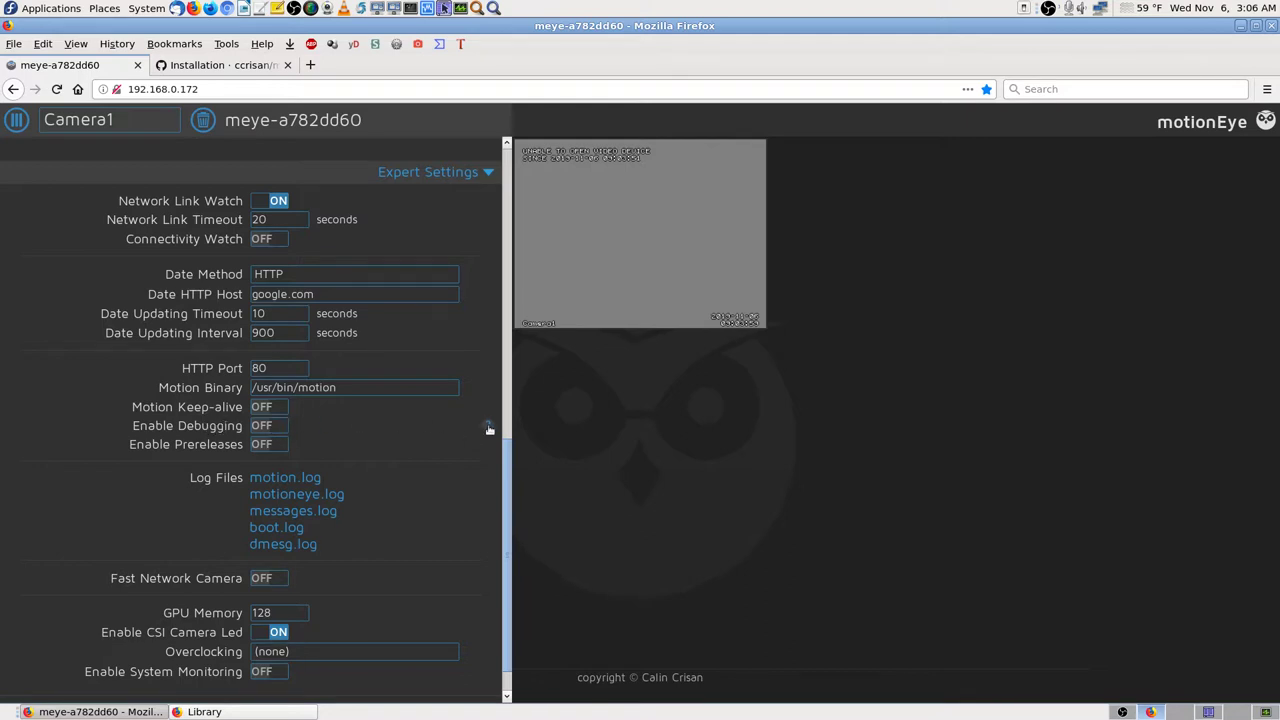
mouse_move(489, 429)
scroll(436, 507, "down", 1)
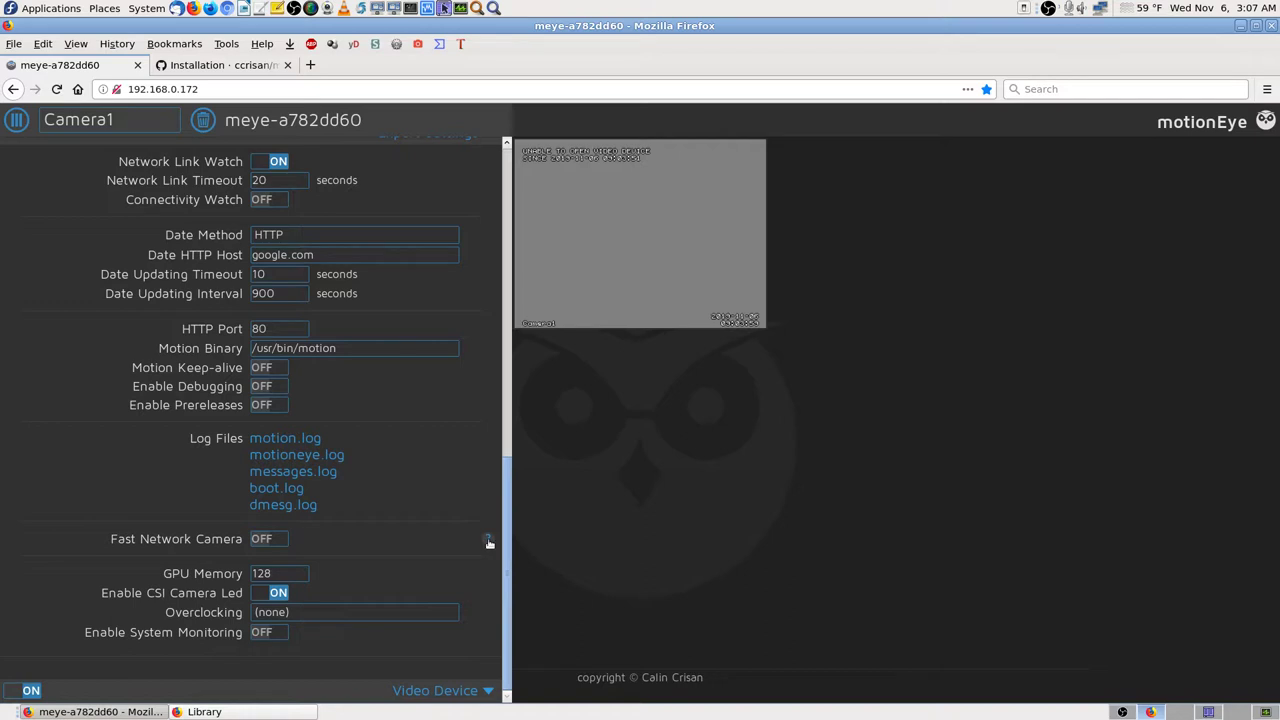
Step: Turn on Fast Network Camera, apply it, and confirm the system reboot
mouse_move(489, 541)
mouse_move(488, 579)
left_click(279, 539)
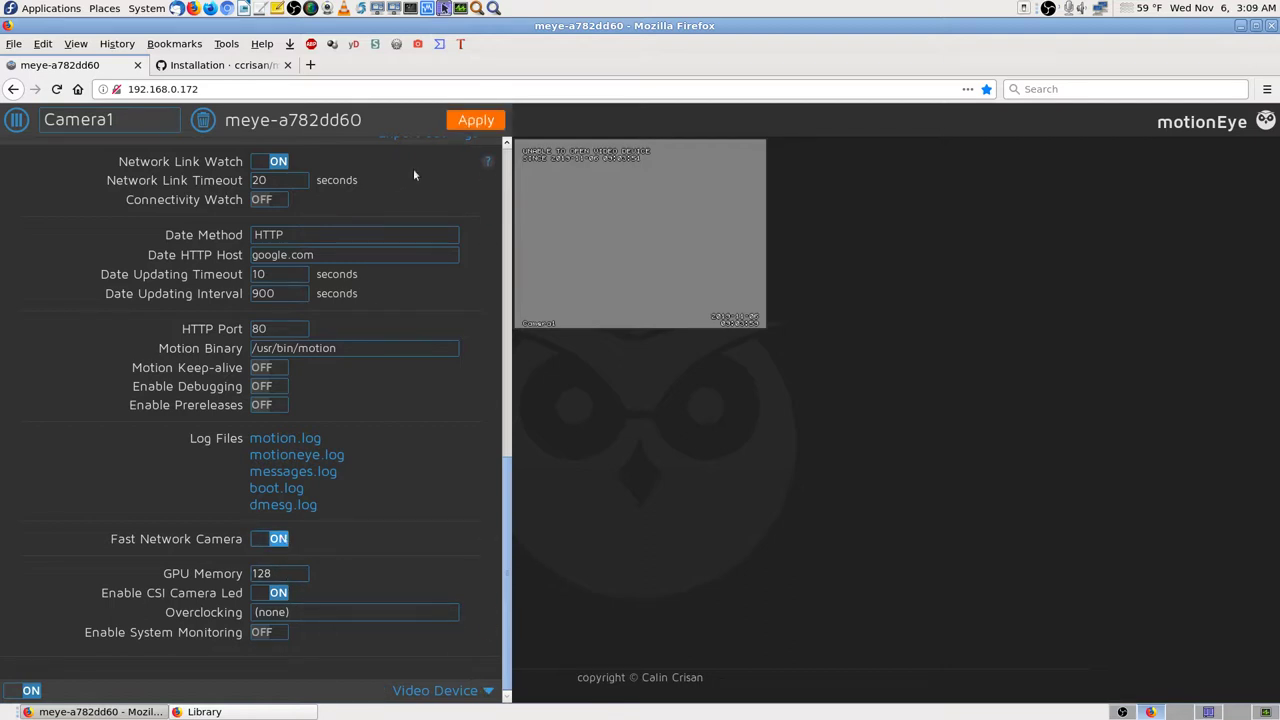
left_click(486, 125)
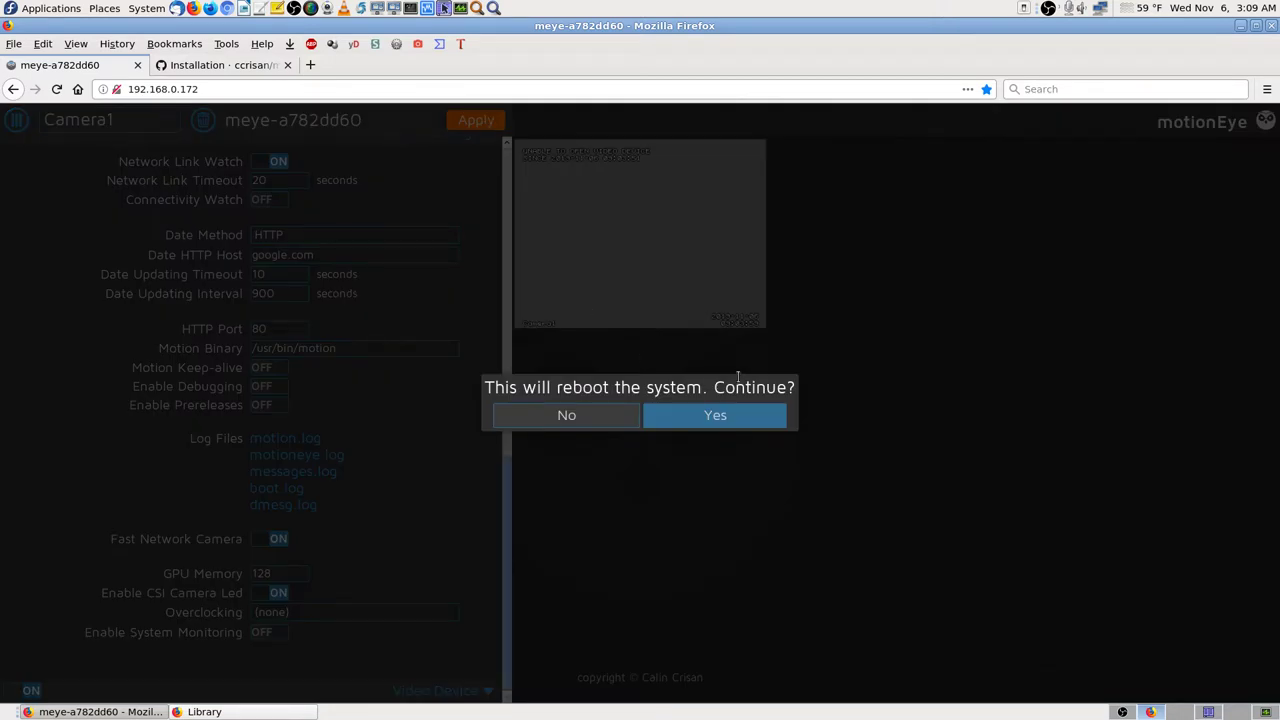
left_click(749, 414)
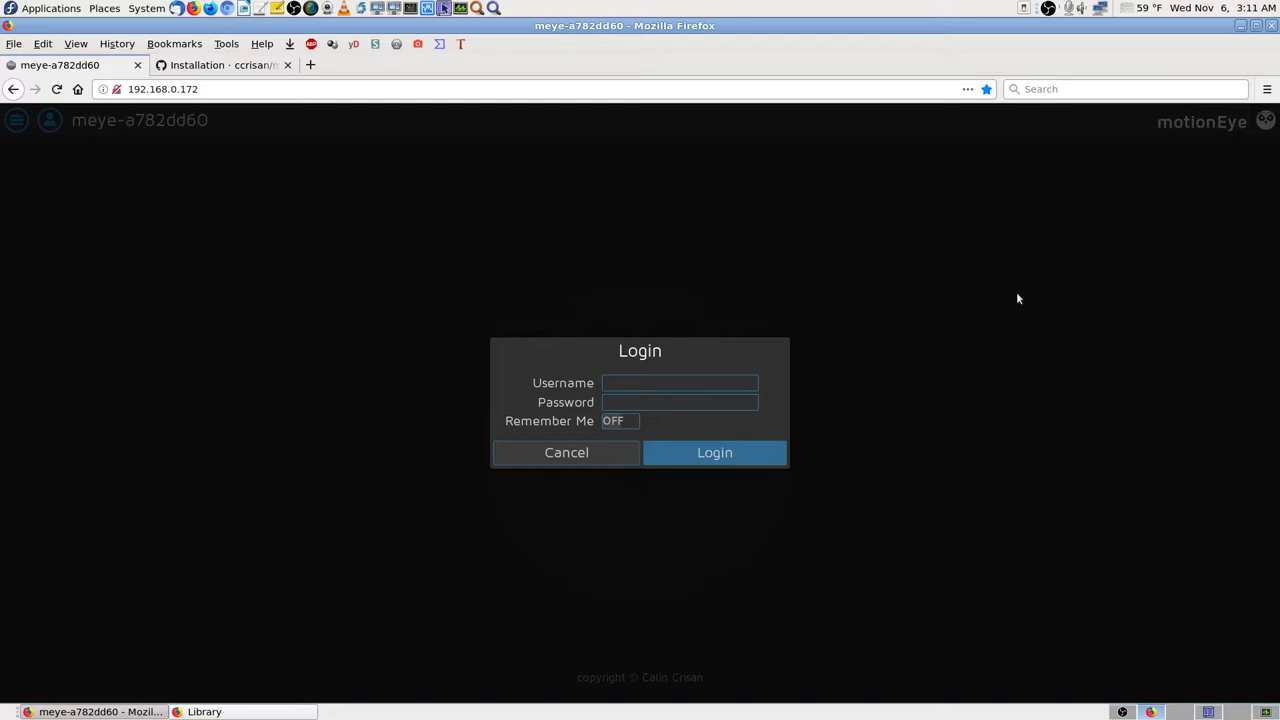
Step: Log in with the saved admin username and the account password, declining Firefox's save-login offer
left_click(625, 383)
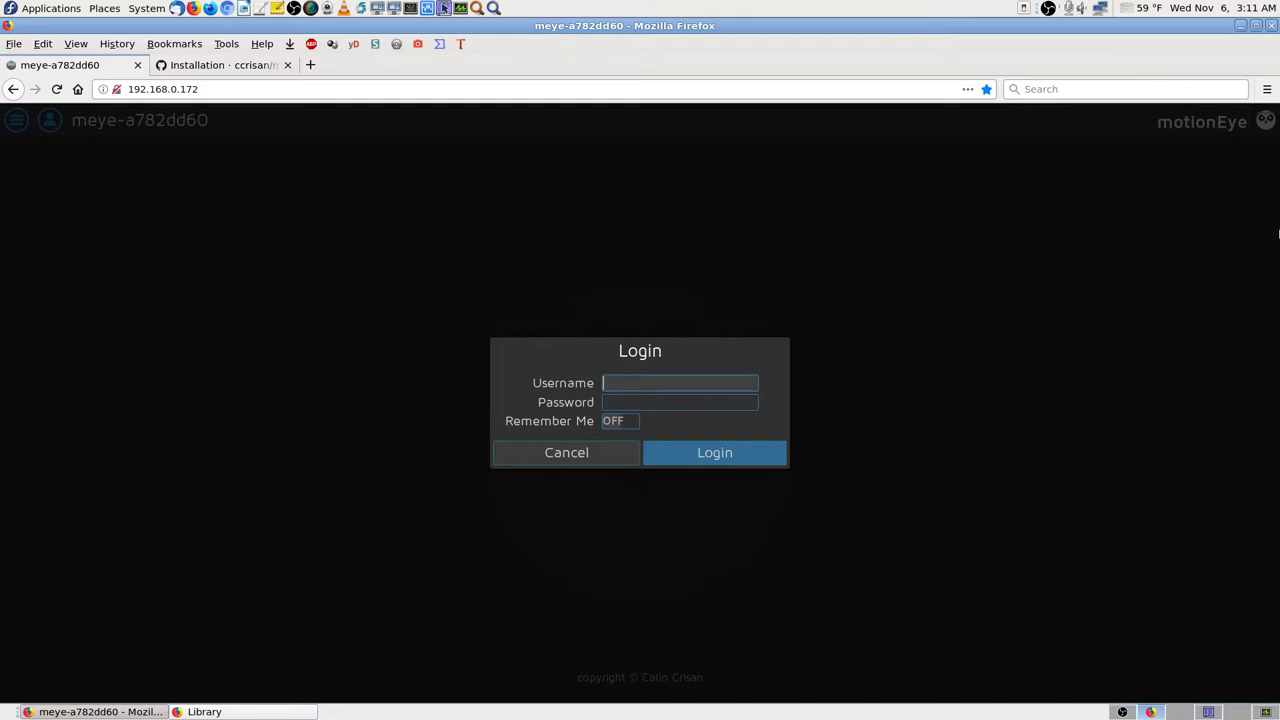
key("Down")
key("Down")
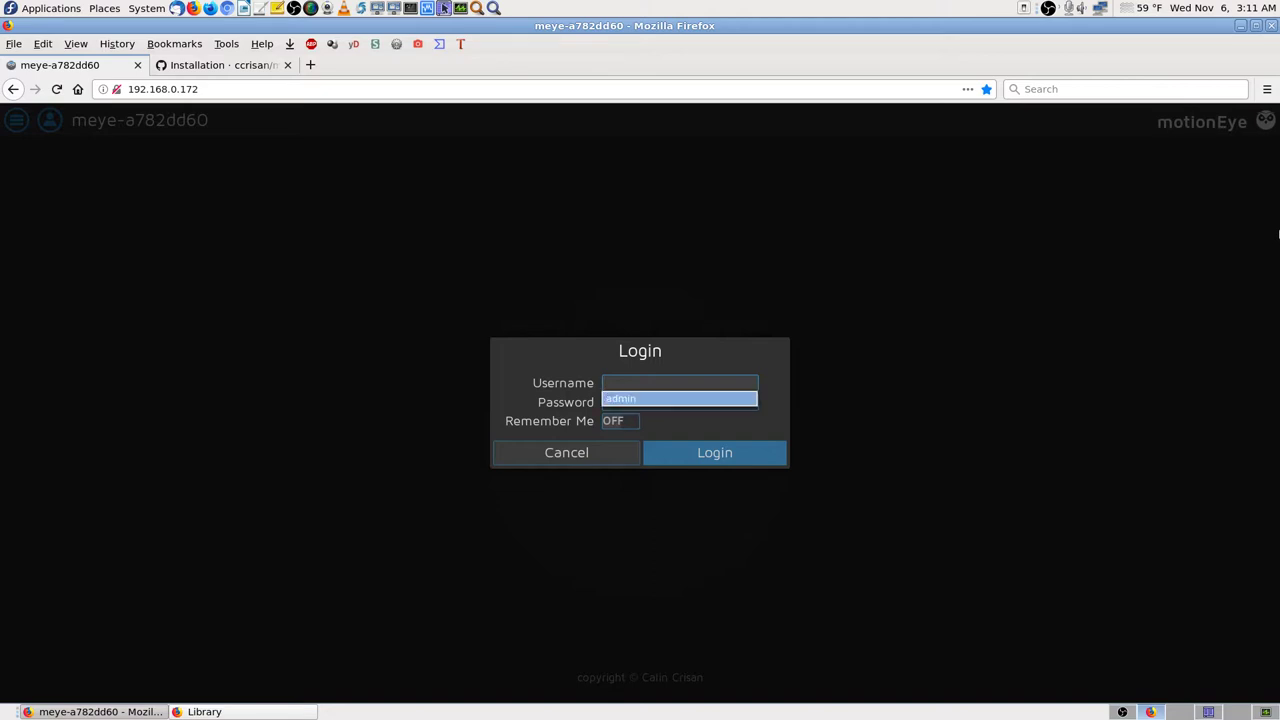
key("Tab")
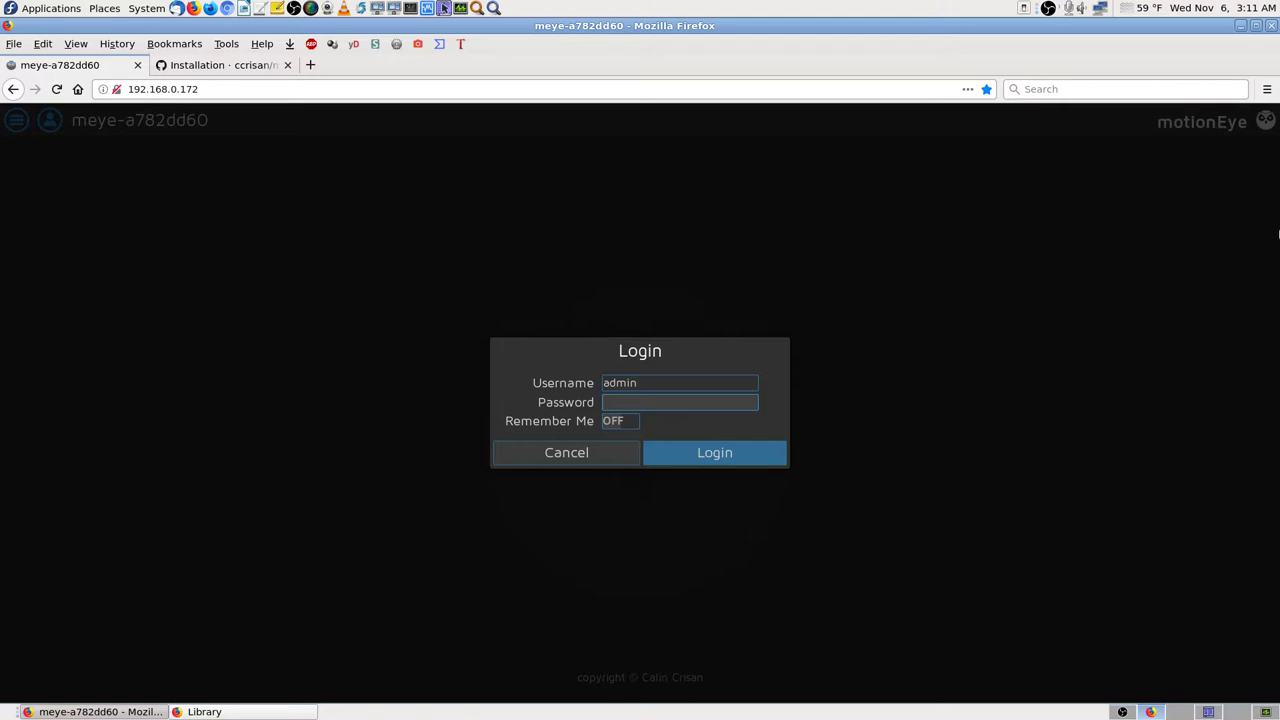
type("************")
key("Return")
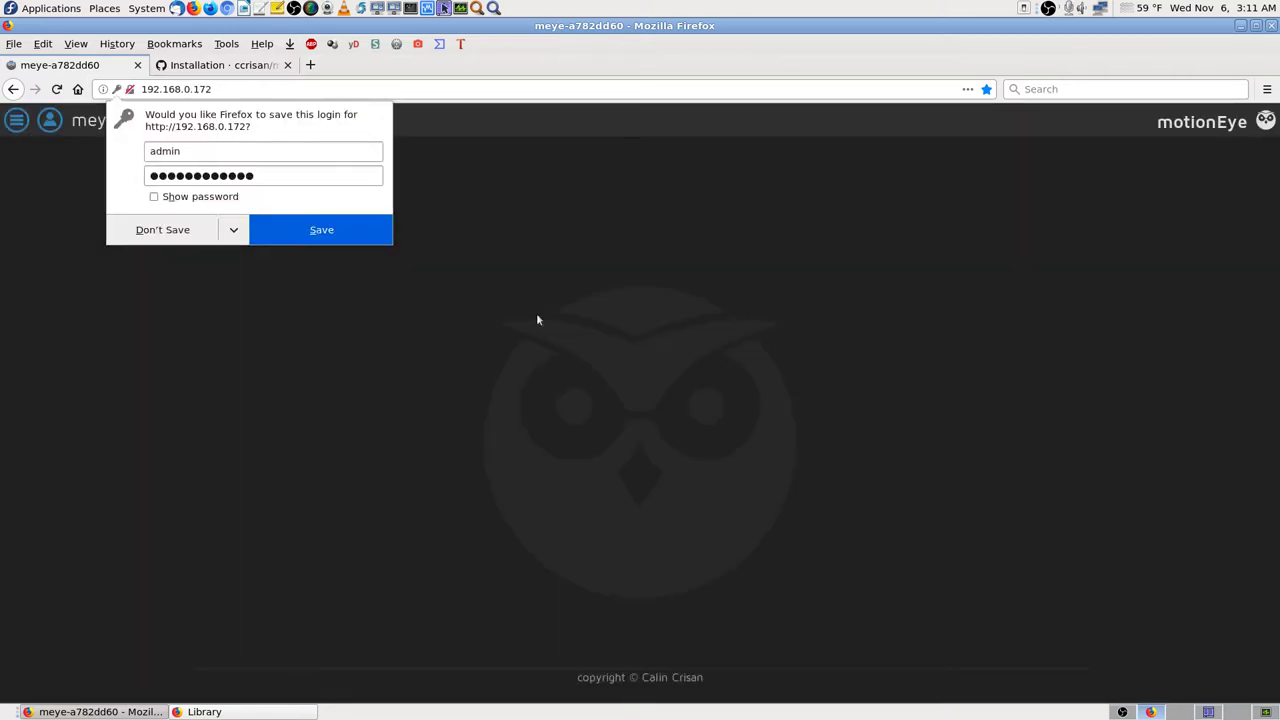
left_click(172, 235)
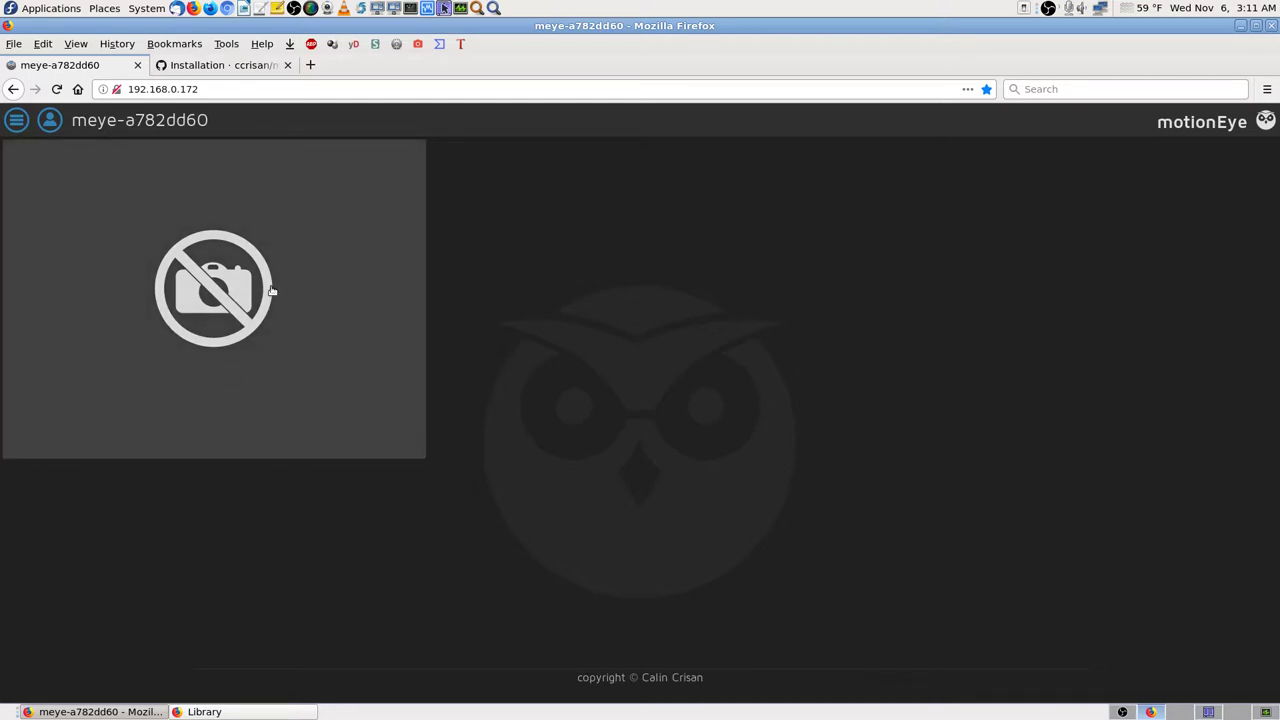
Step: Open Camera1's settings panel from the wrench icon on its tile
mouse_move(271, 290)
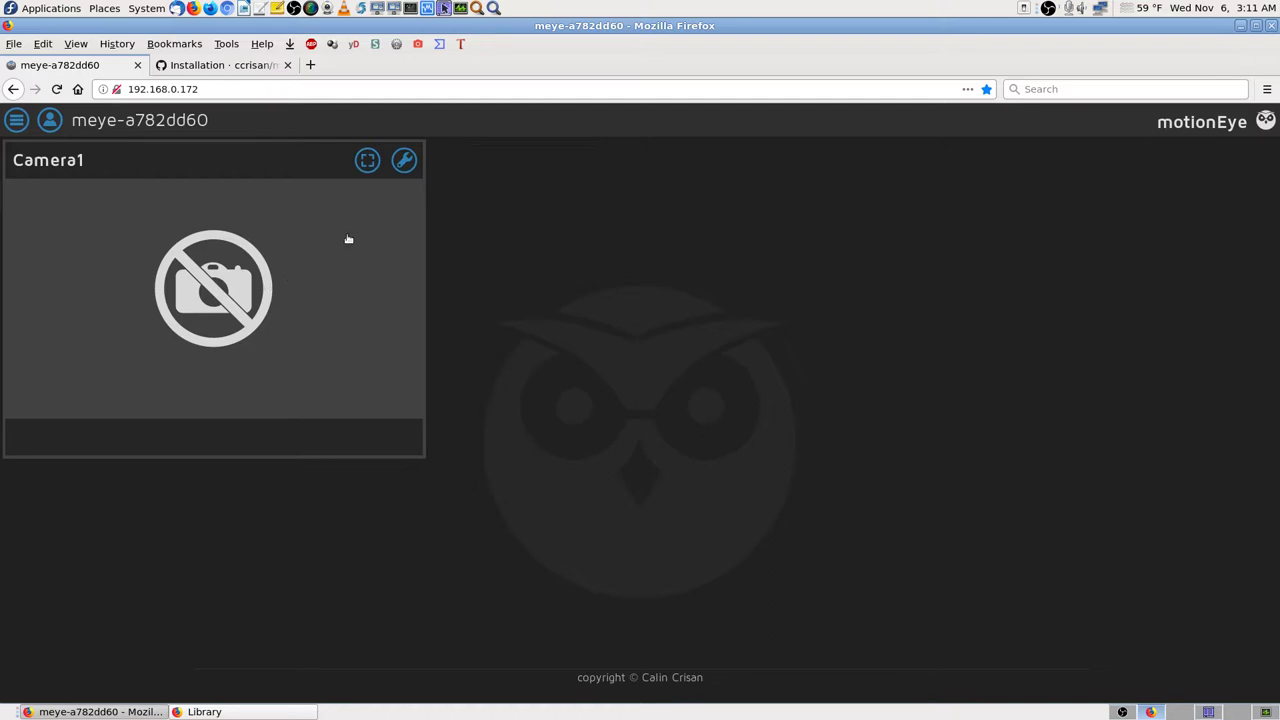
left_click(404, 162)
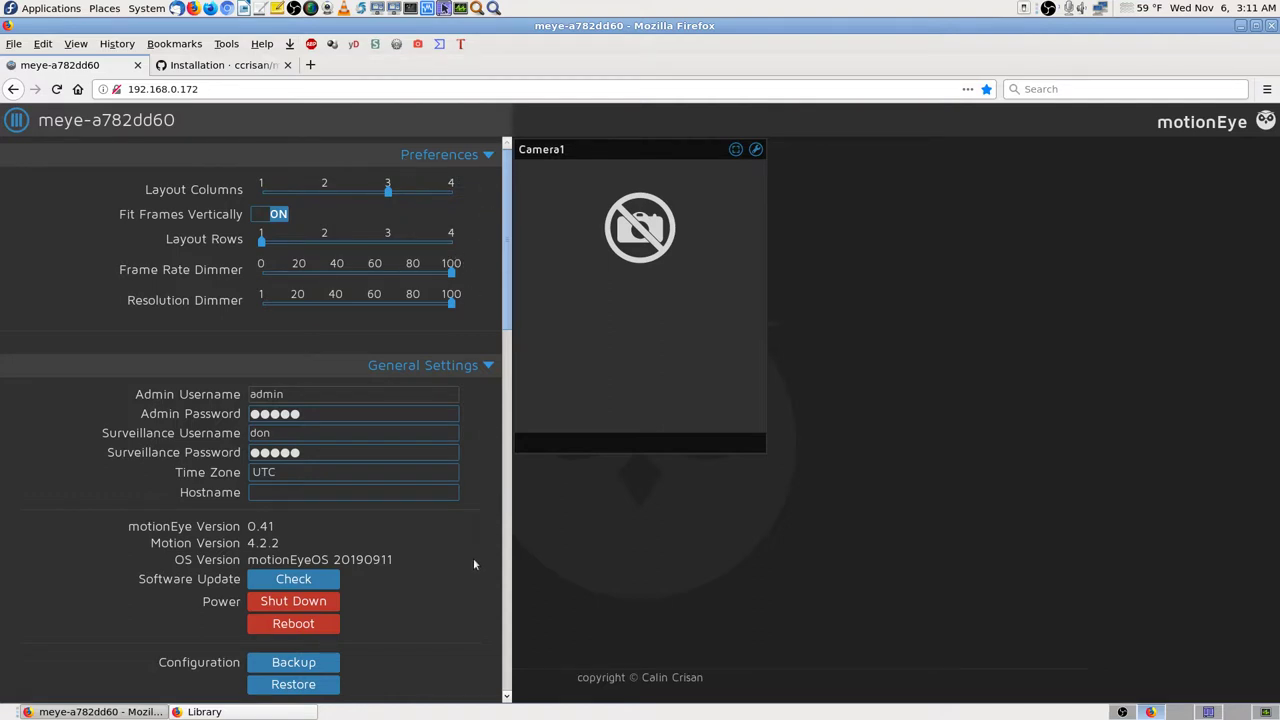
Step: Scroll down to Camera1's Video Device section and read the HDMI Preview option help
scroll(473, 558, "down", 5)
scroll(474, 563, "down", 5)
scroll(474, 563, "down", 4)
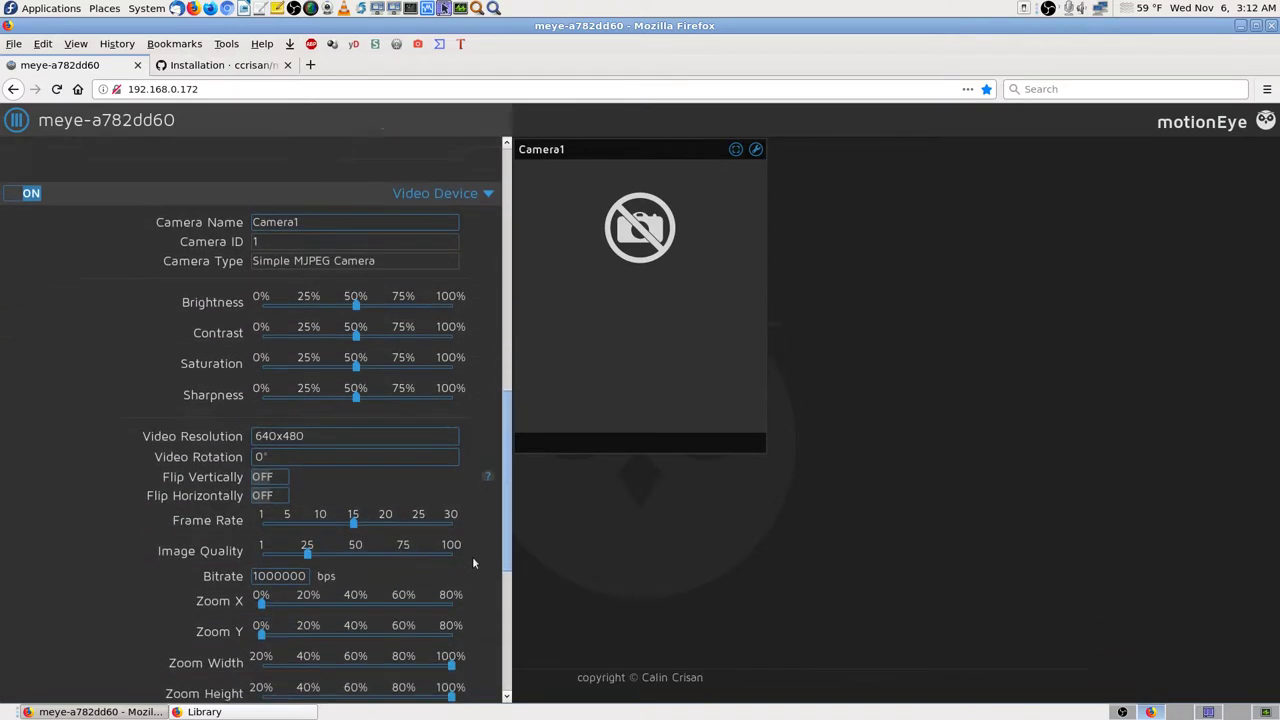
scroll(474, 563, "down", 2)
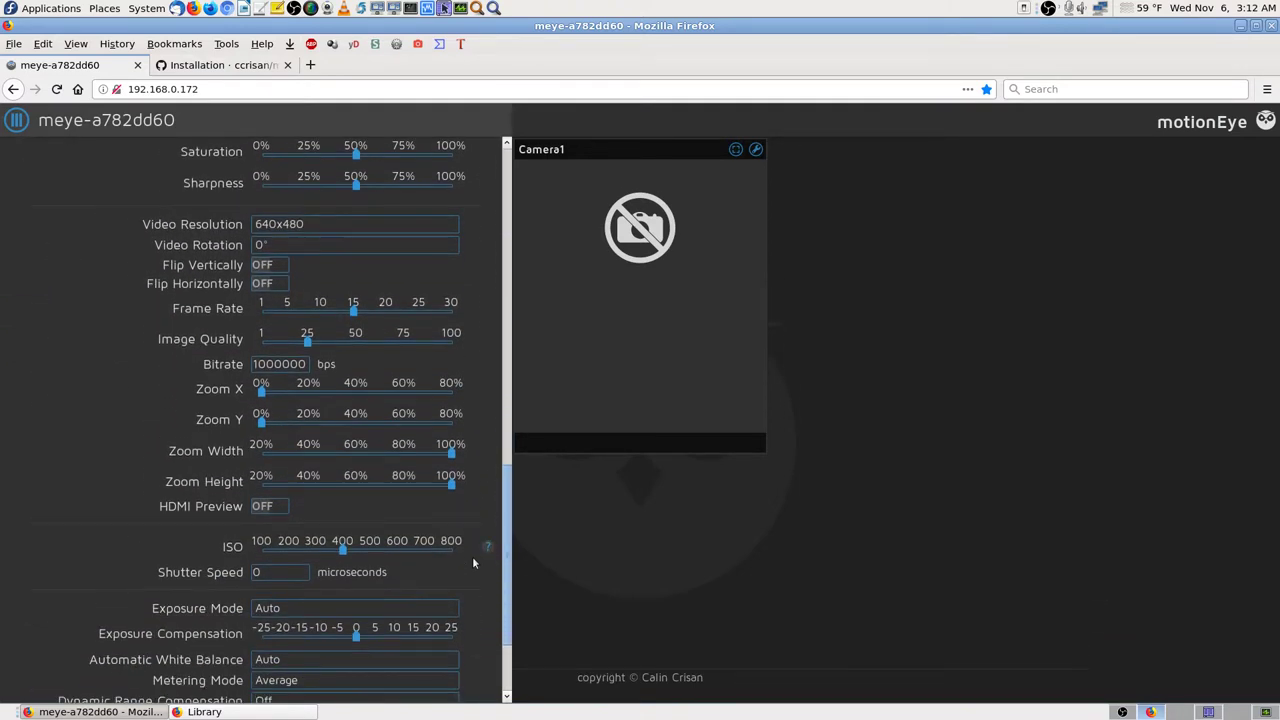
scroll(474, 563, "down", 1)
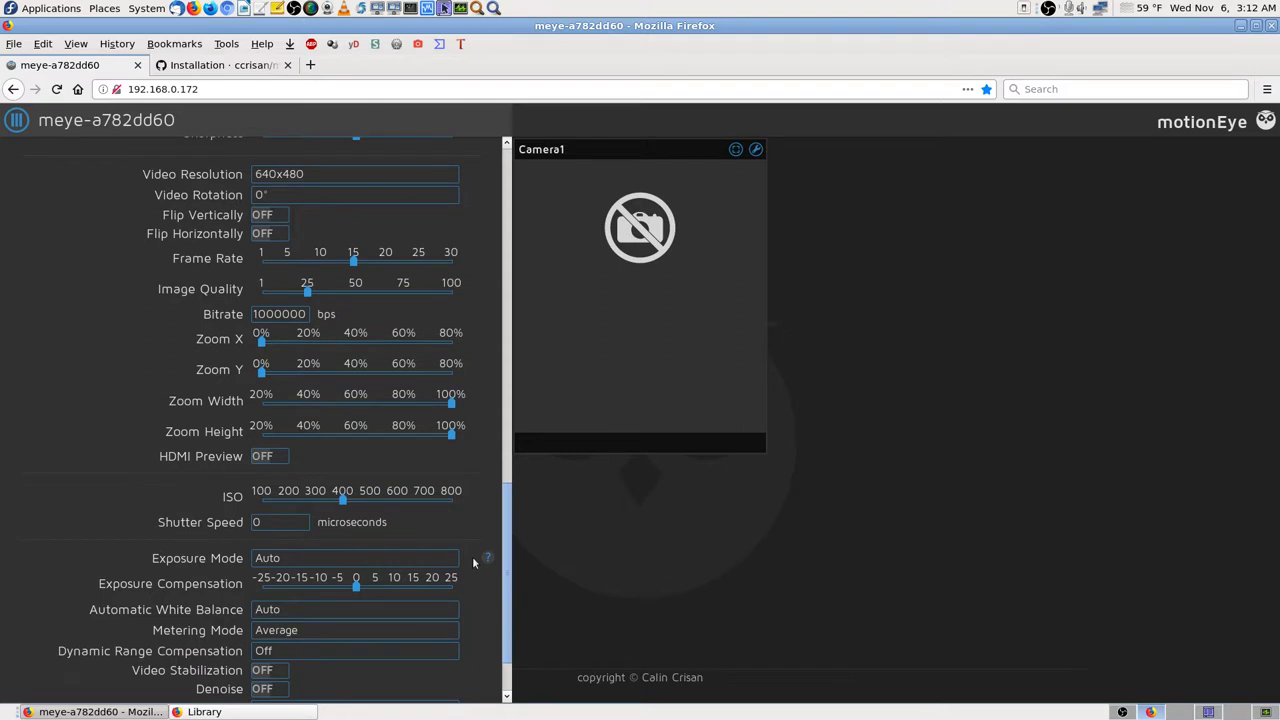
scroll(474, 563, "down", 1)
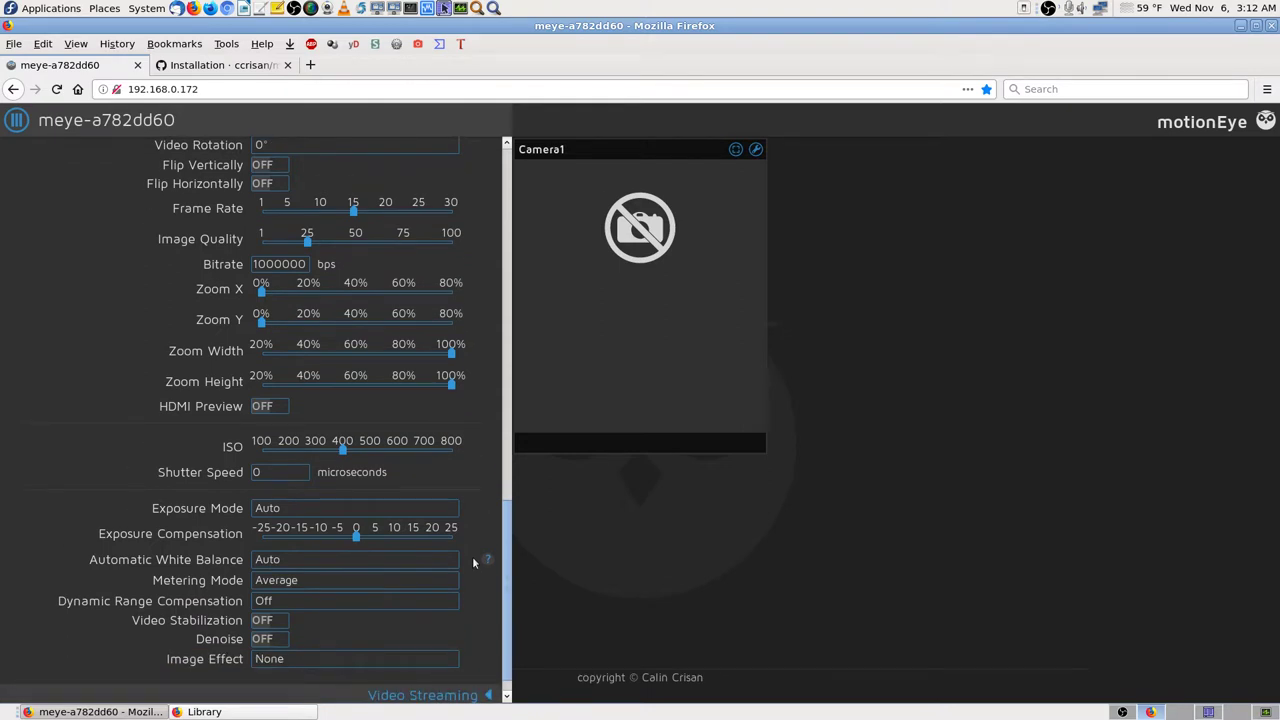
scroll(474, 563, "down", 1)
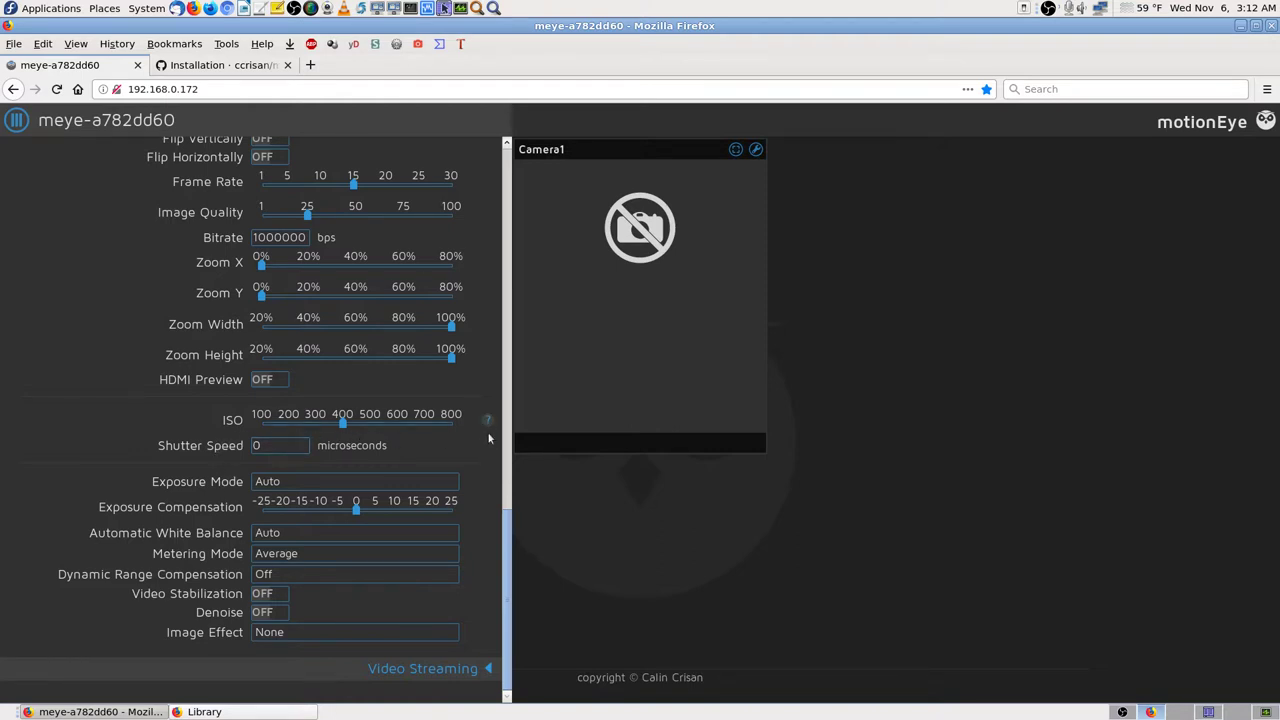
mouse_move(484, 446)
scroll(490, 365, "up", 2)
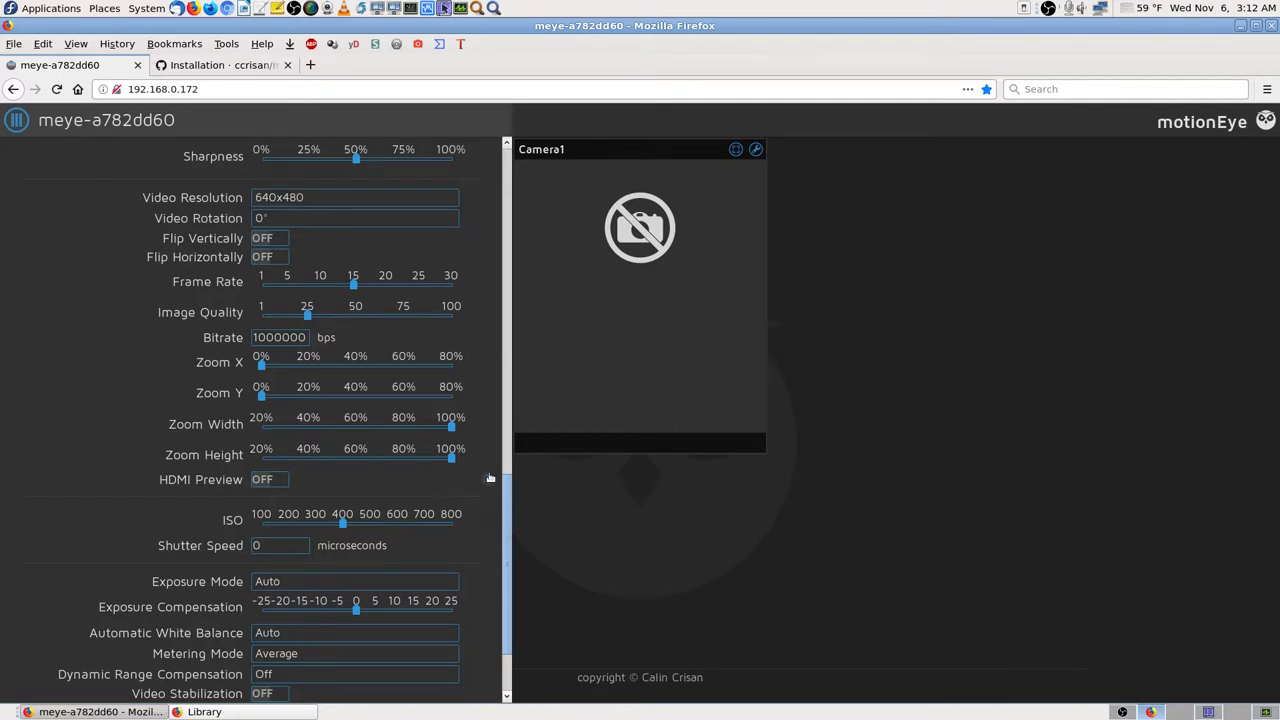
mouse_move(490, 479)
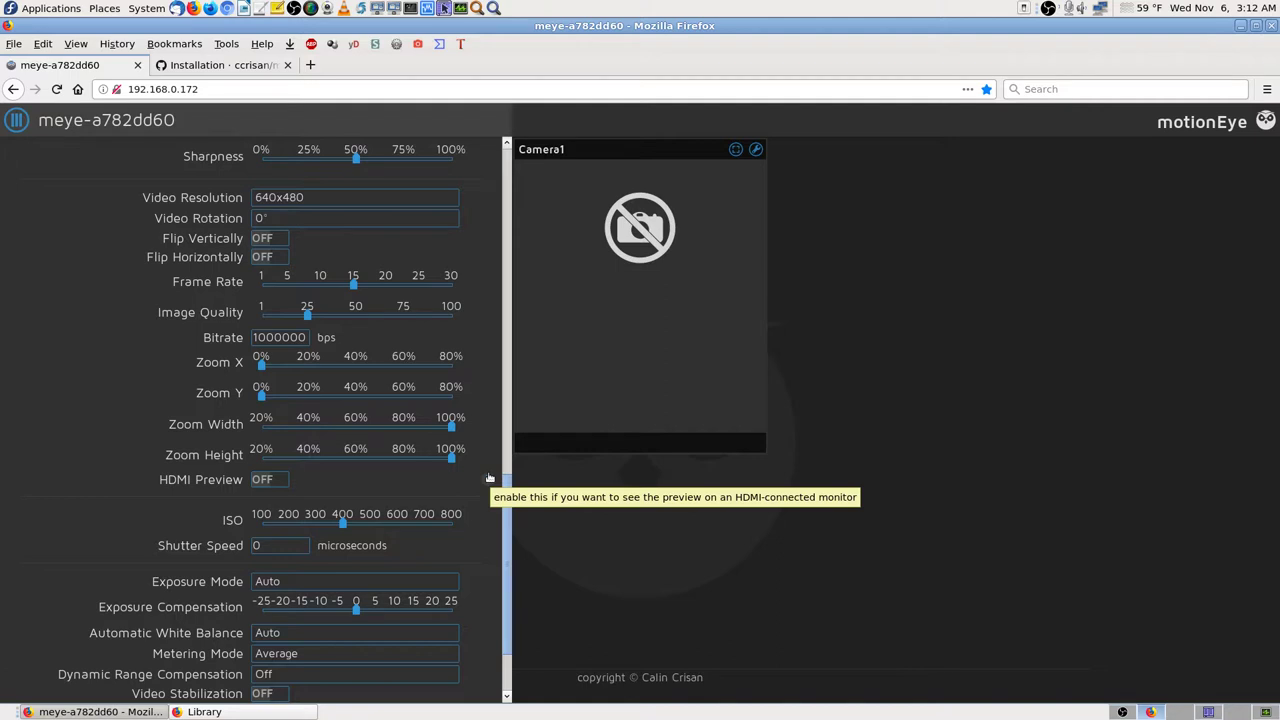
Step: Switch Camera1's HDMI Preview to ON, then review the 640x480, 15 fps Video Device settings
left_click(284, 481)
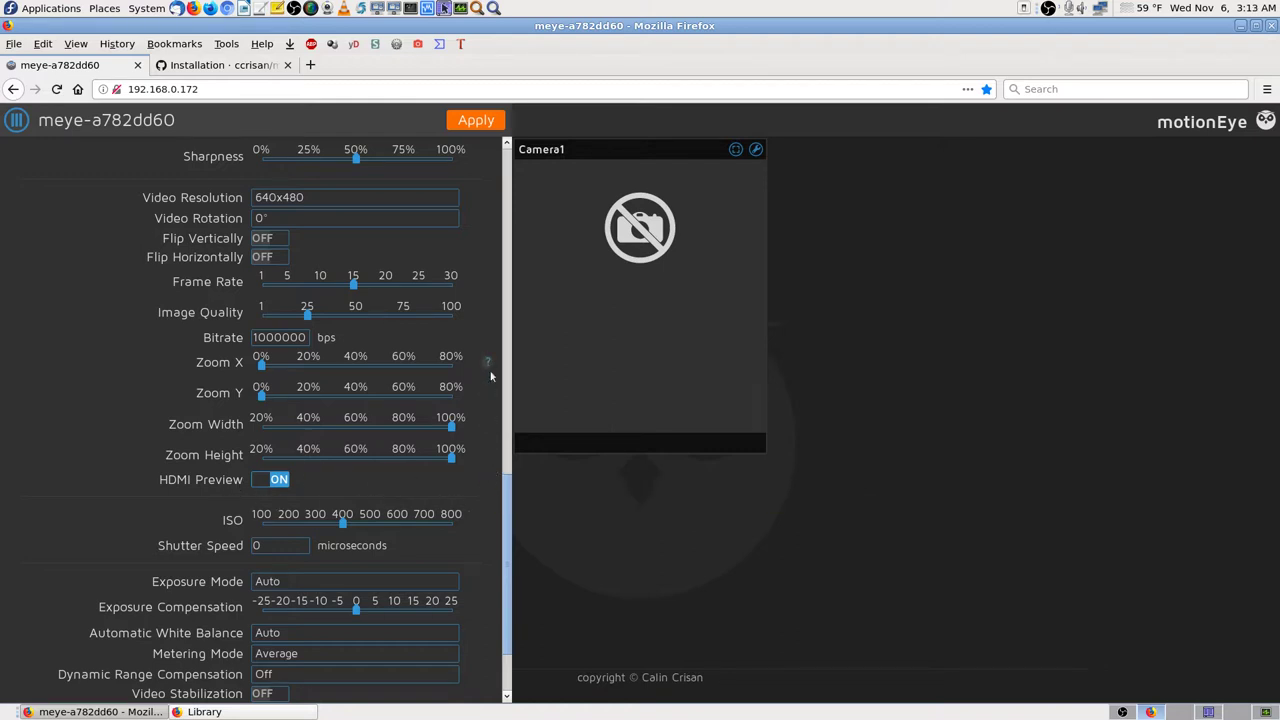
mouse_move(491, 370)
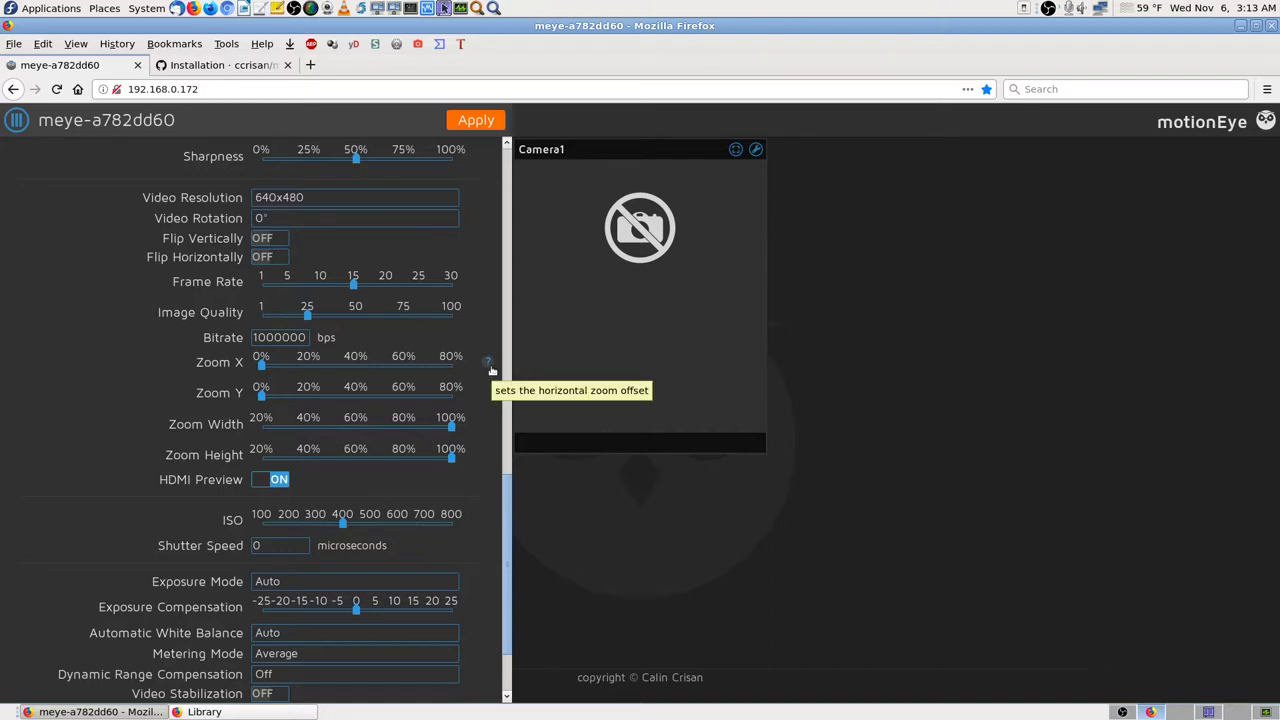
scroll(490, 365, "up", 3)
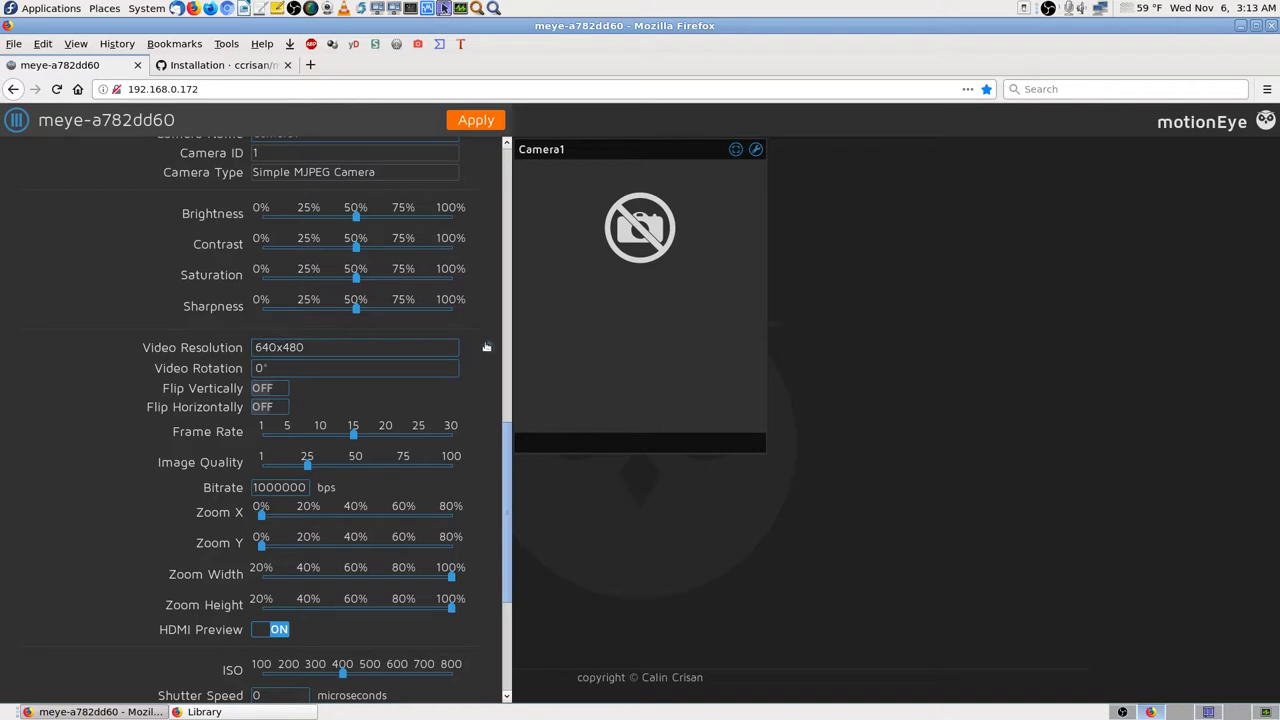
mouse_move(486, 347)
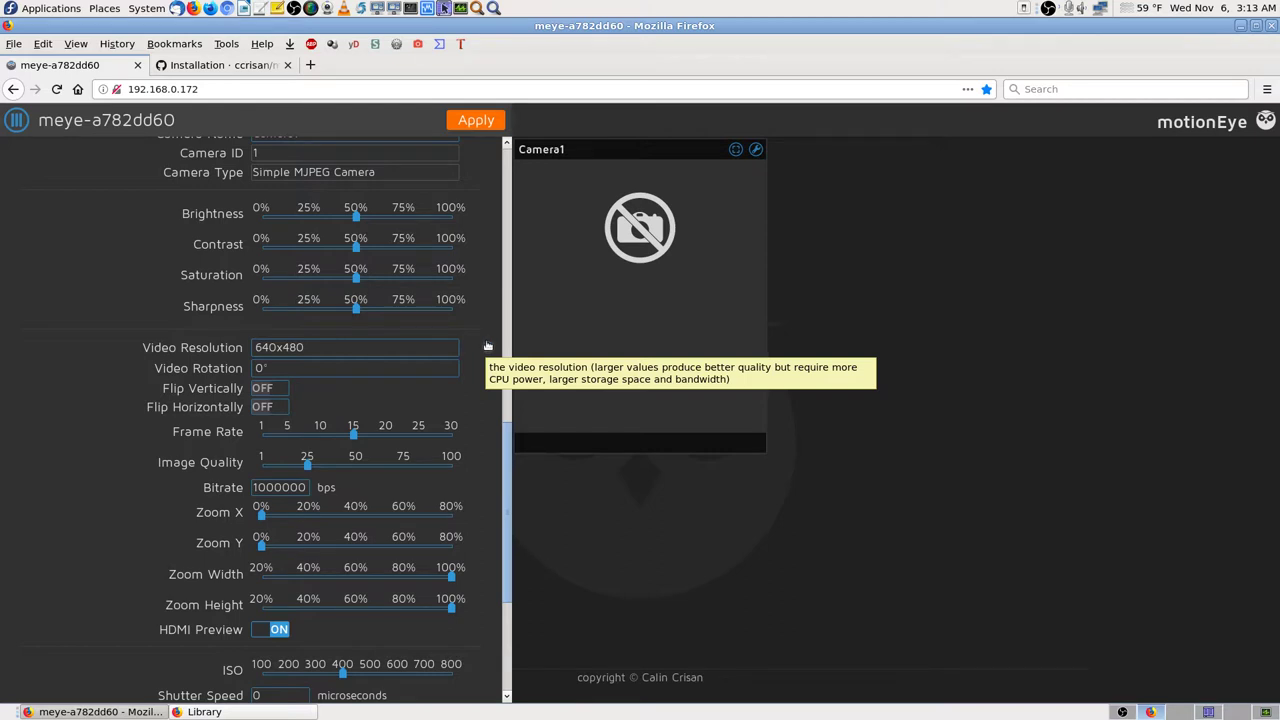
scroll(488, 346, "up", 3)
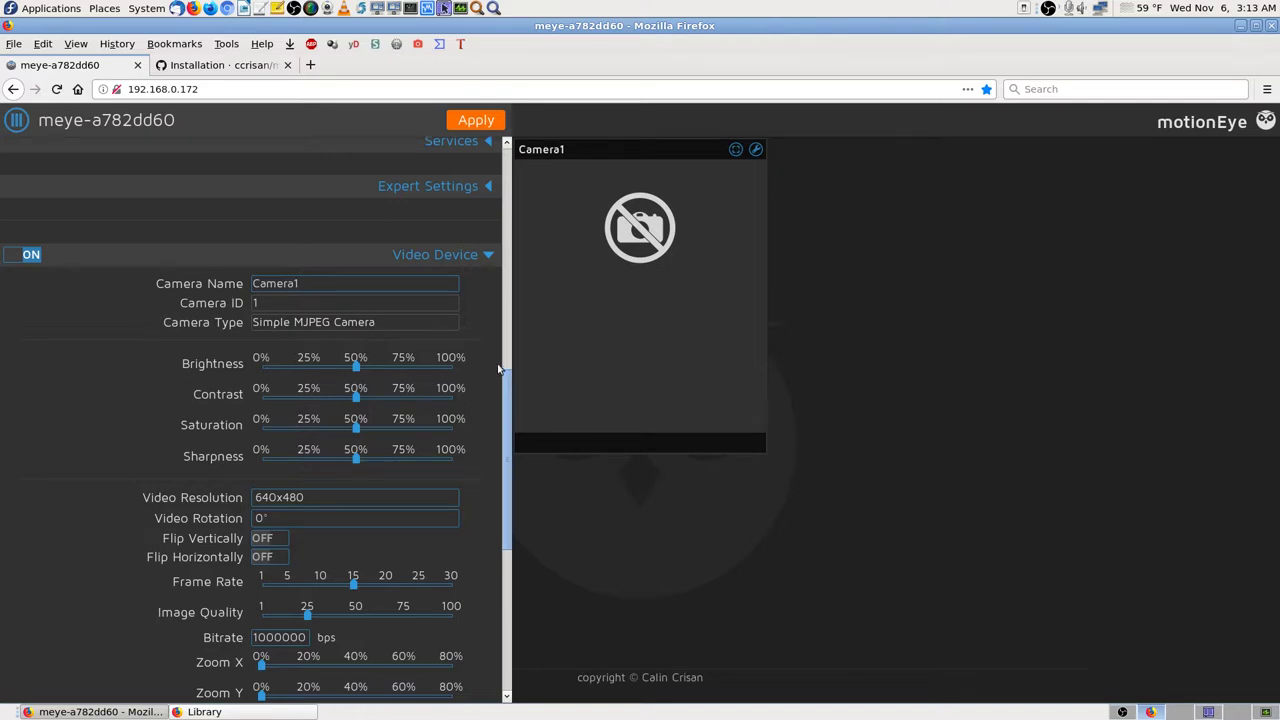
scroll(486, 259, "up", 3)
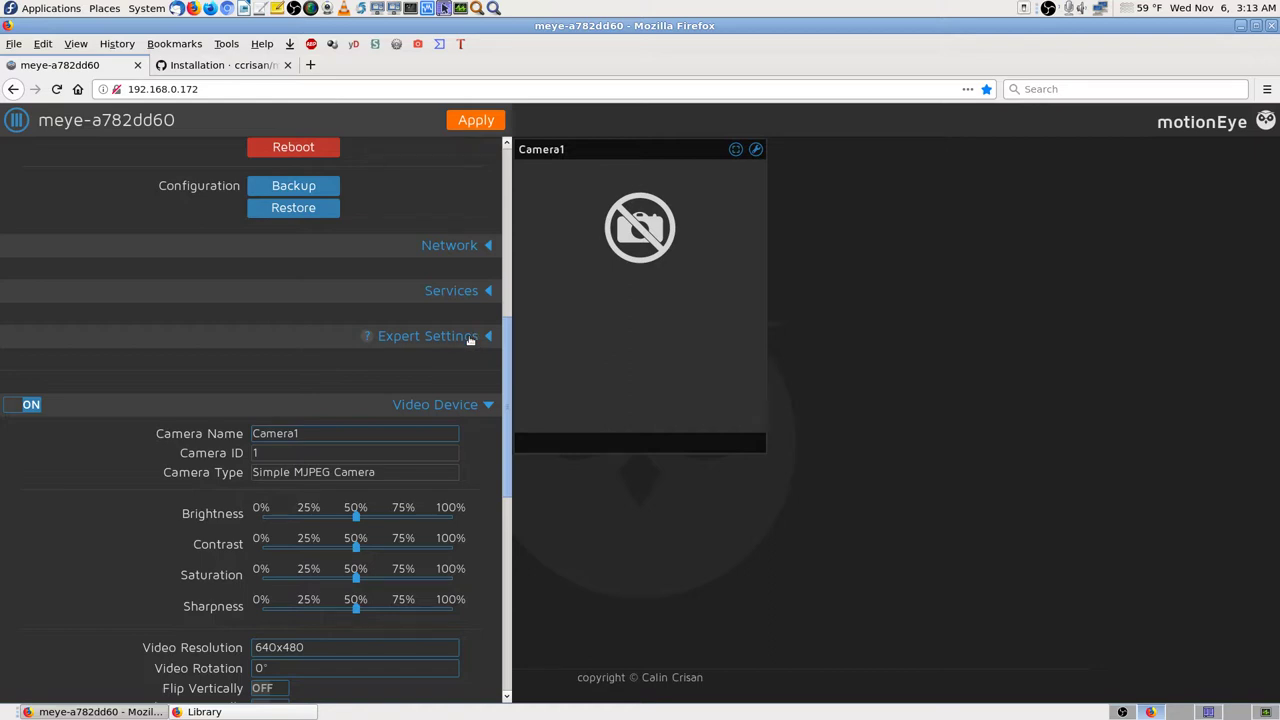
Step: Apply the pending camera settings and check that HDMI Preview still reads ON
left_click(485, 120)
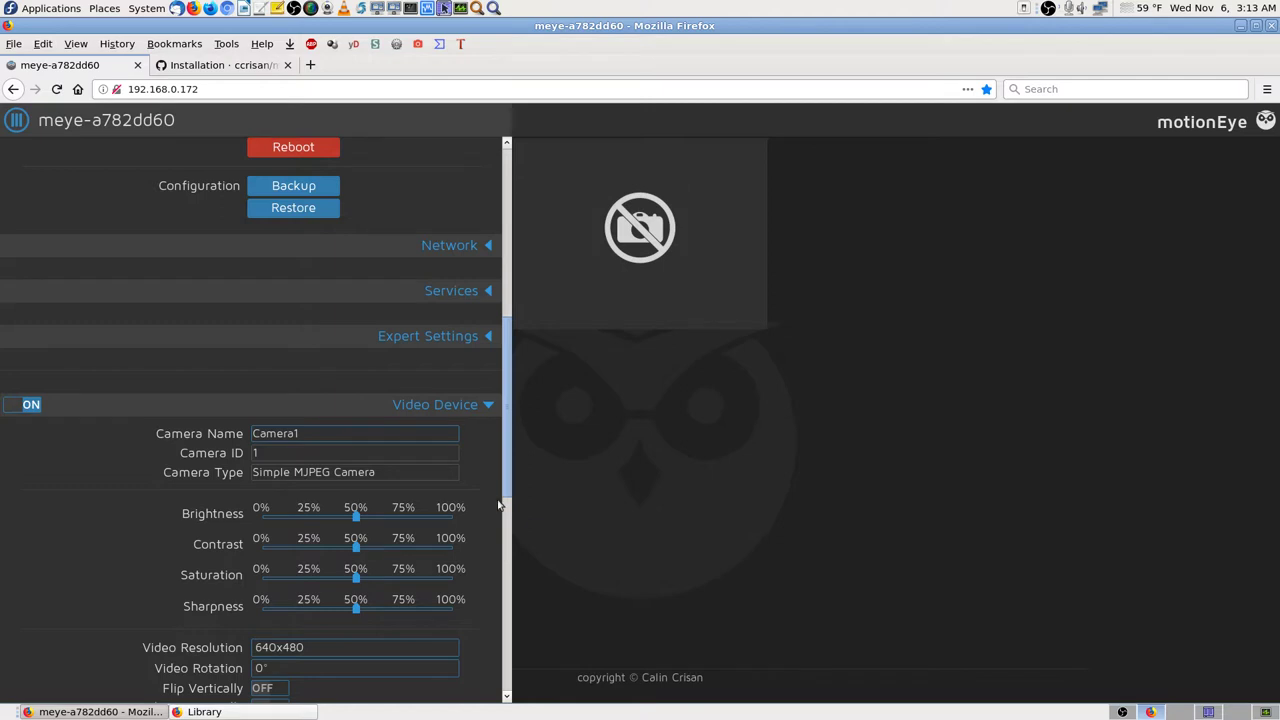
mouse_move(700, 197)
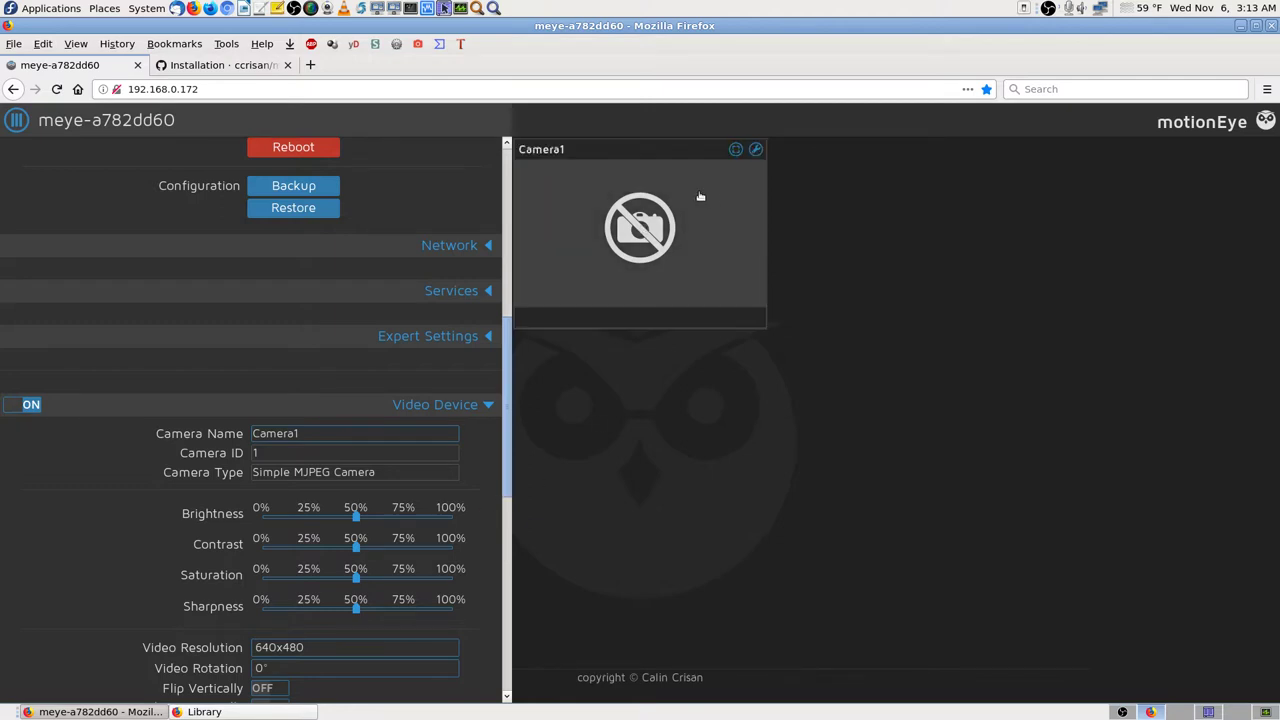
scroll(467, 479, "down", 8)
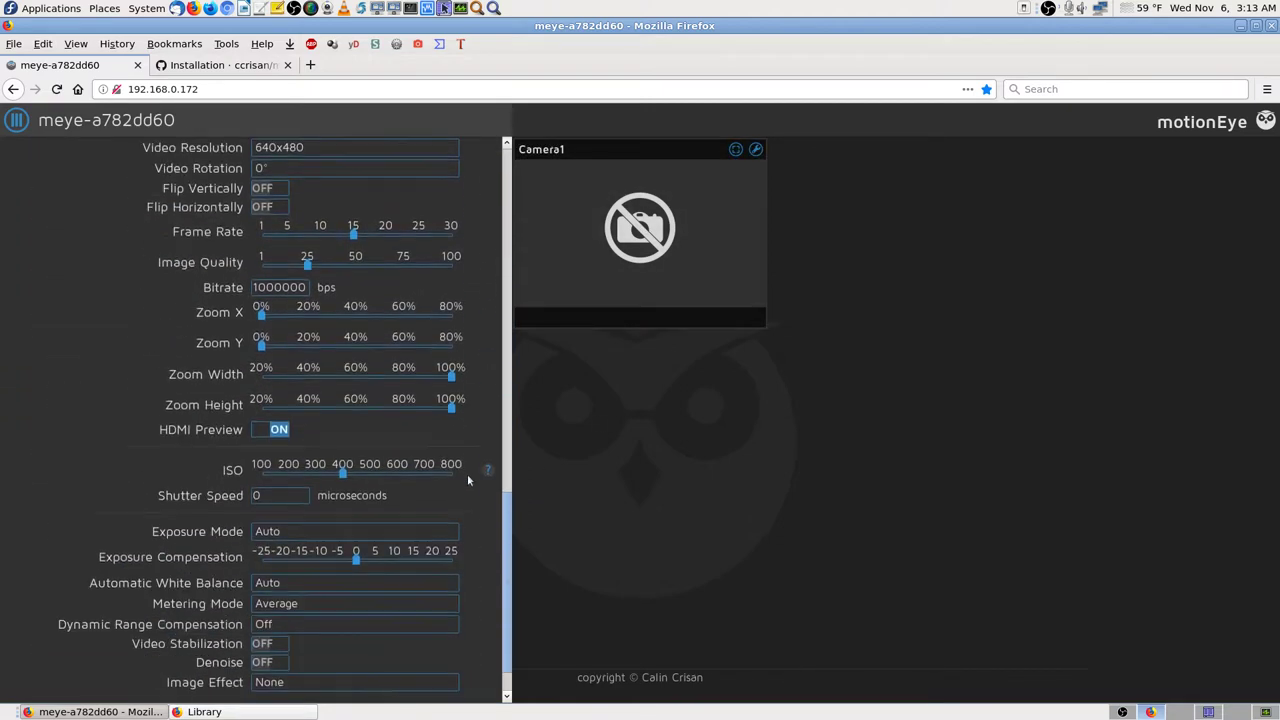
scroll(467, 479, "down", 1)
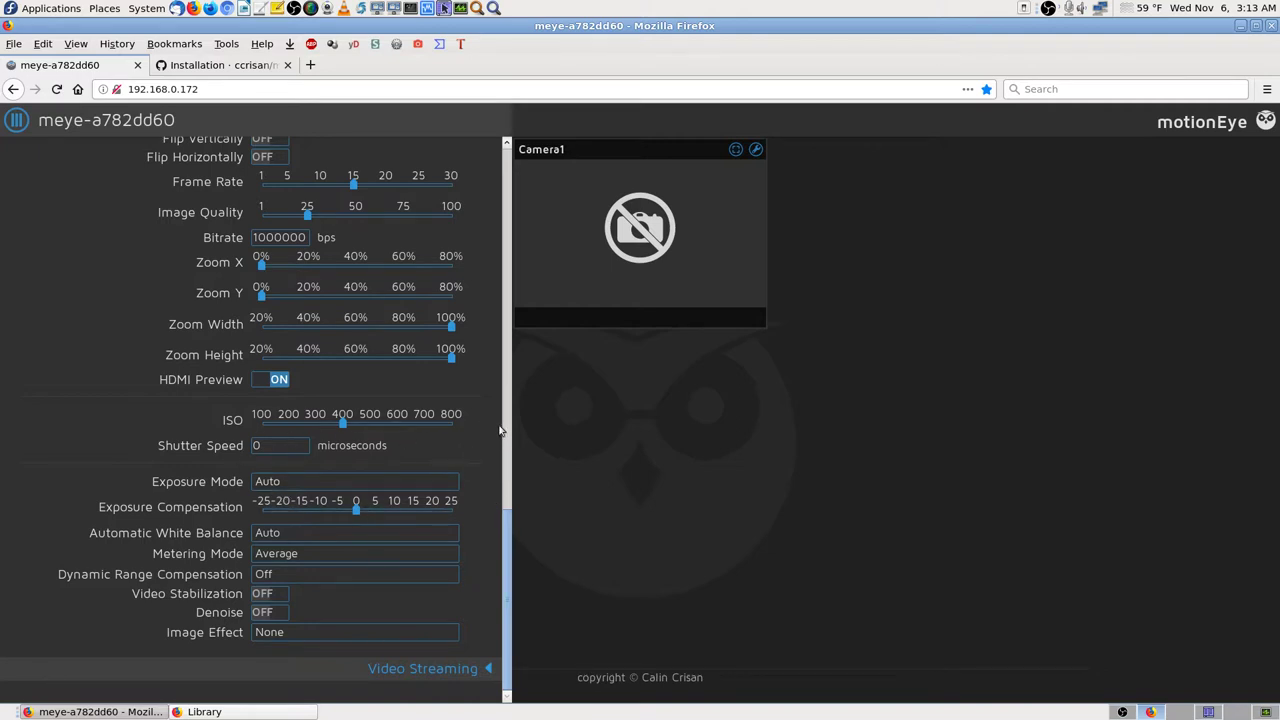
scroll(494, 427, "up", 4)
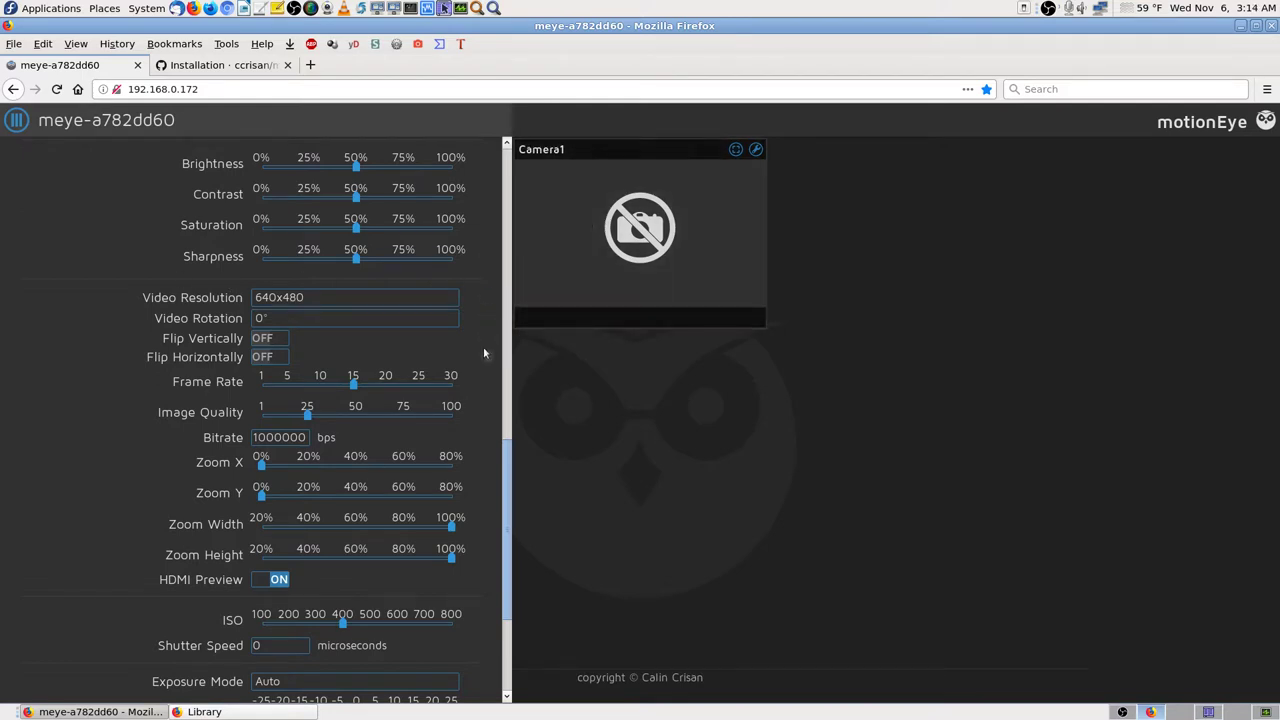
Step: Scroll to the top of the settings panel and expand the Expert Settings section
scroll(484, 352, "up", 4)
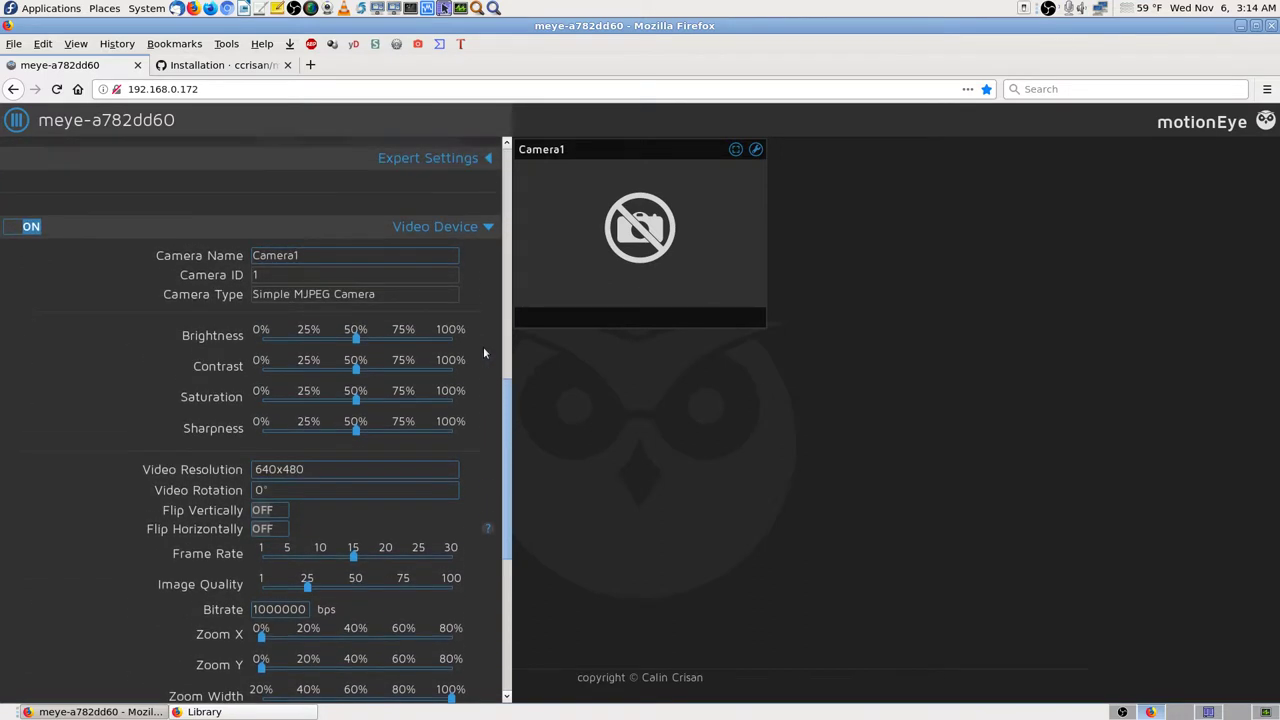
scroll(484, 352, "up", 3)
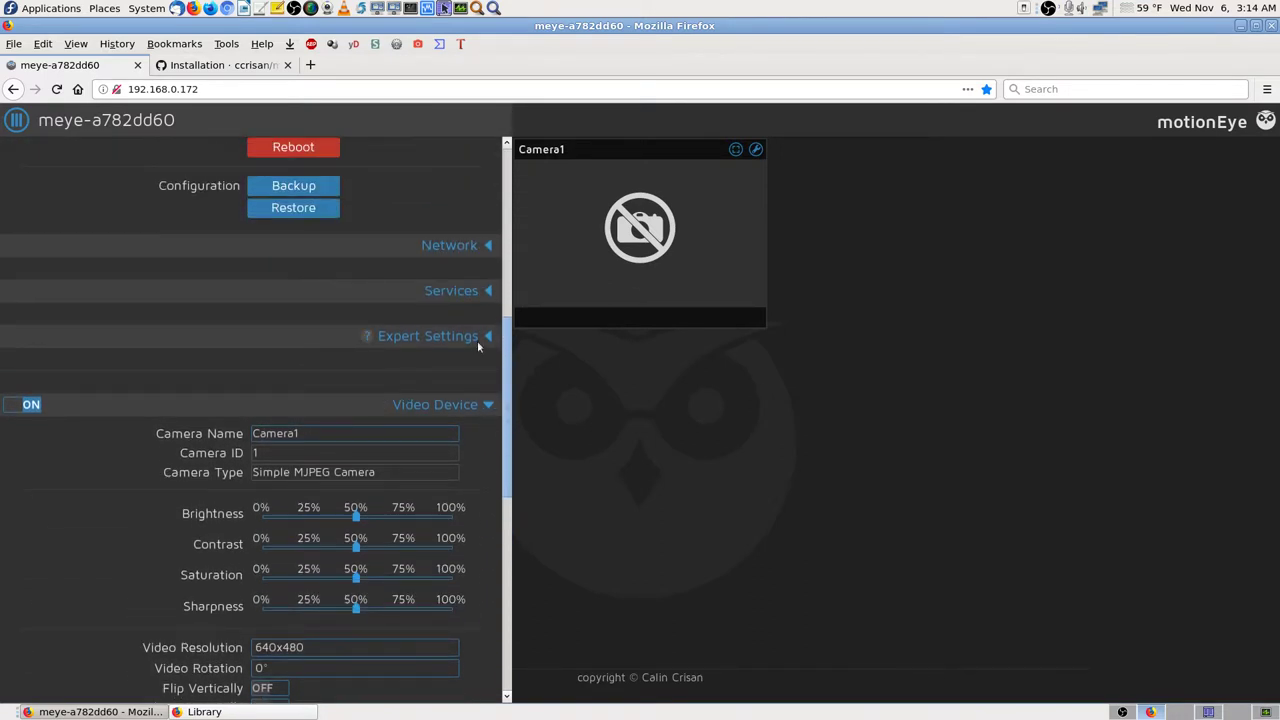
left_click(484, 340)
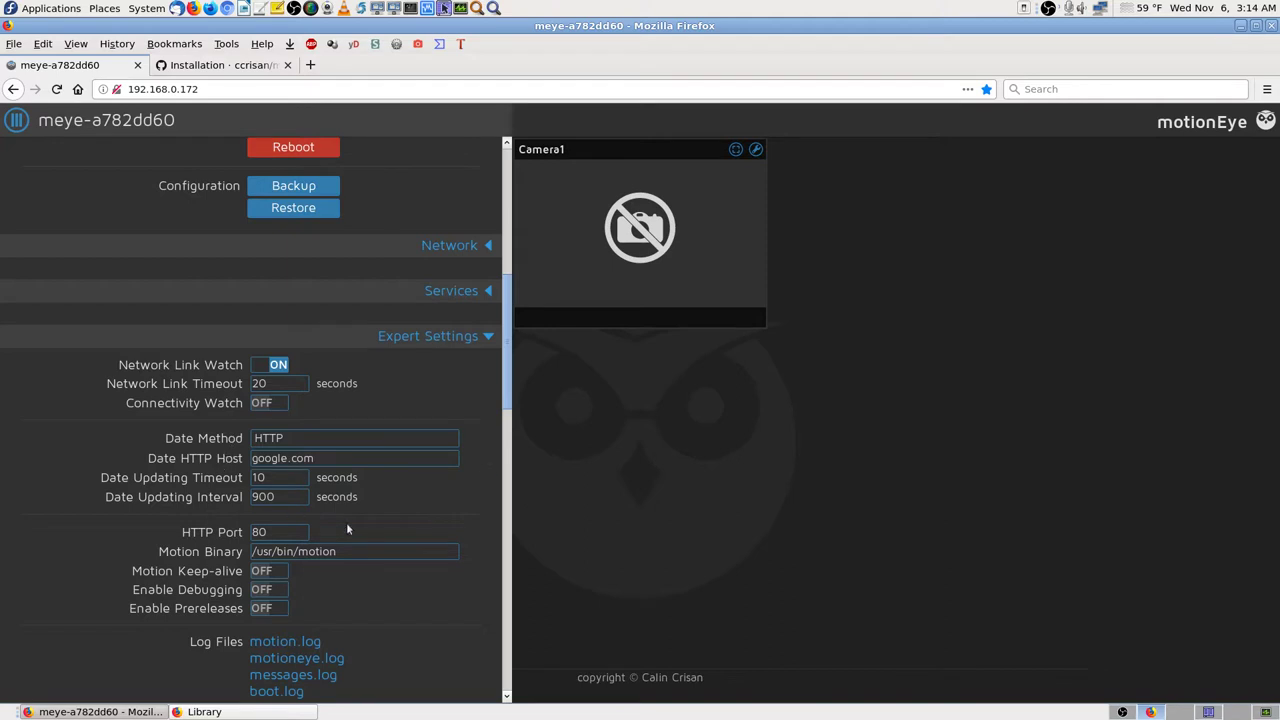
Step: Review the expert and Video Device settings: HDMI Preview, 1000000 bps bitrate, image quality 25
scroll(497, 578, "down", 2)
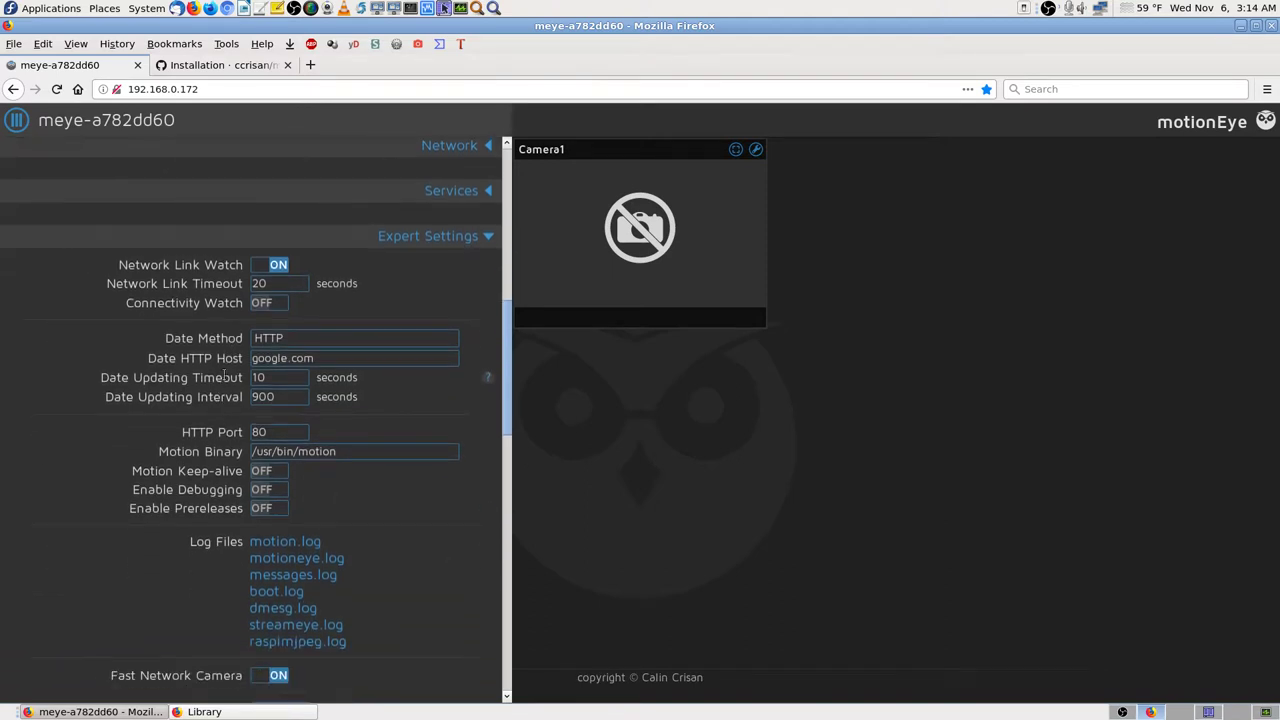
scroll(495, 540, "down", 3)
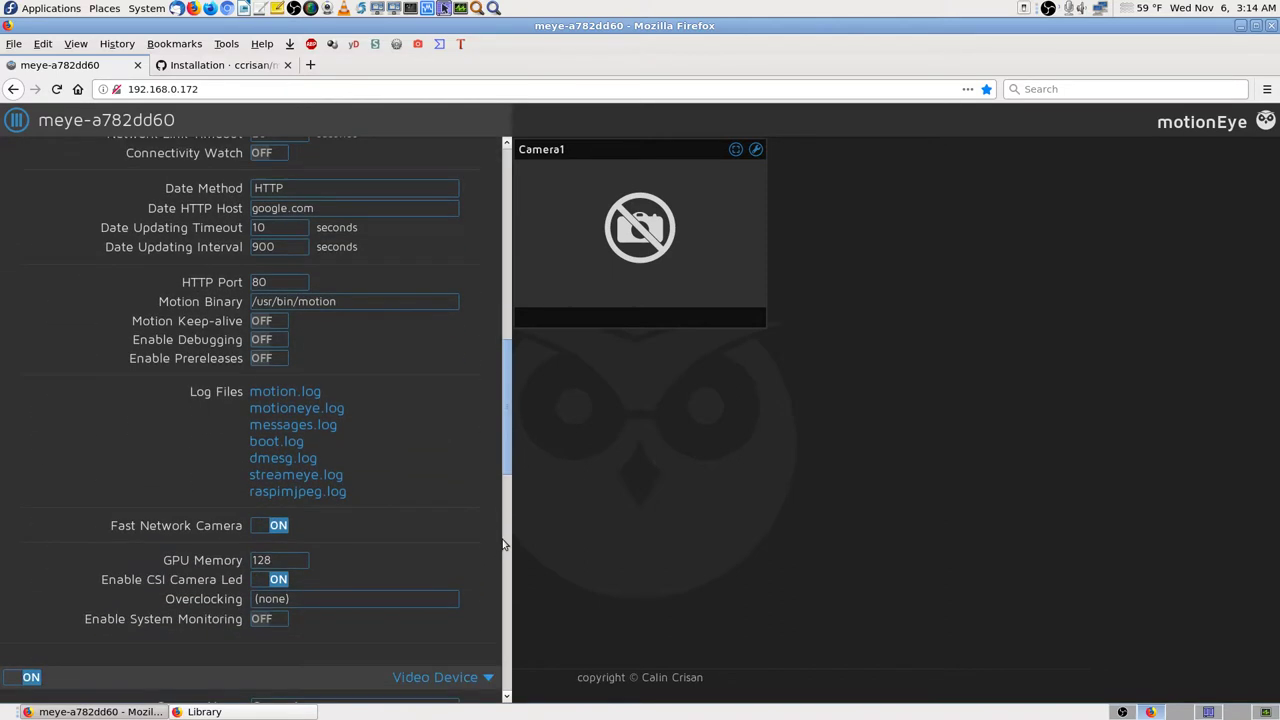
scroll(505, 544, "down", 2)
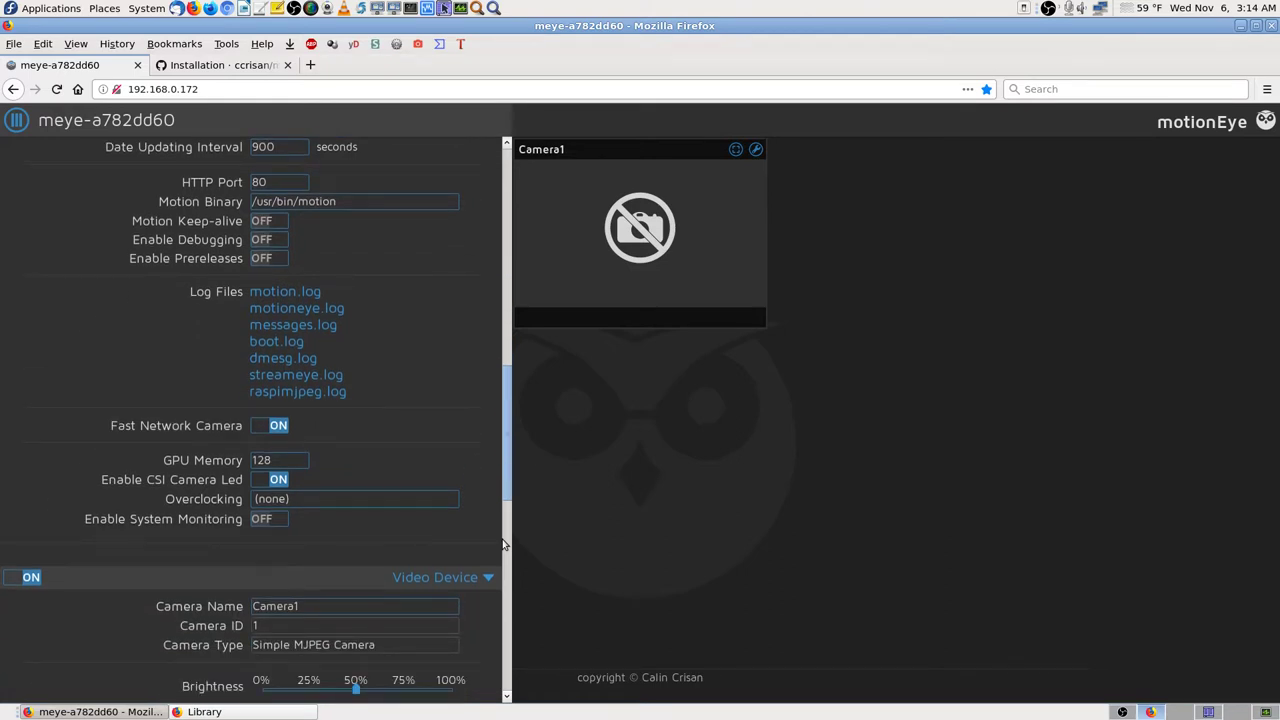
scroll(505, 544, "down", 3)
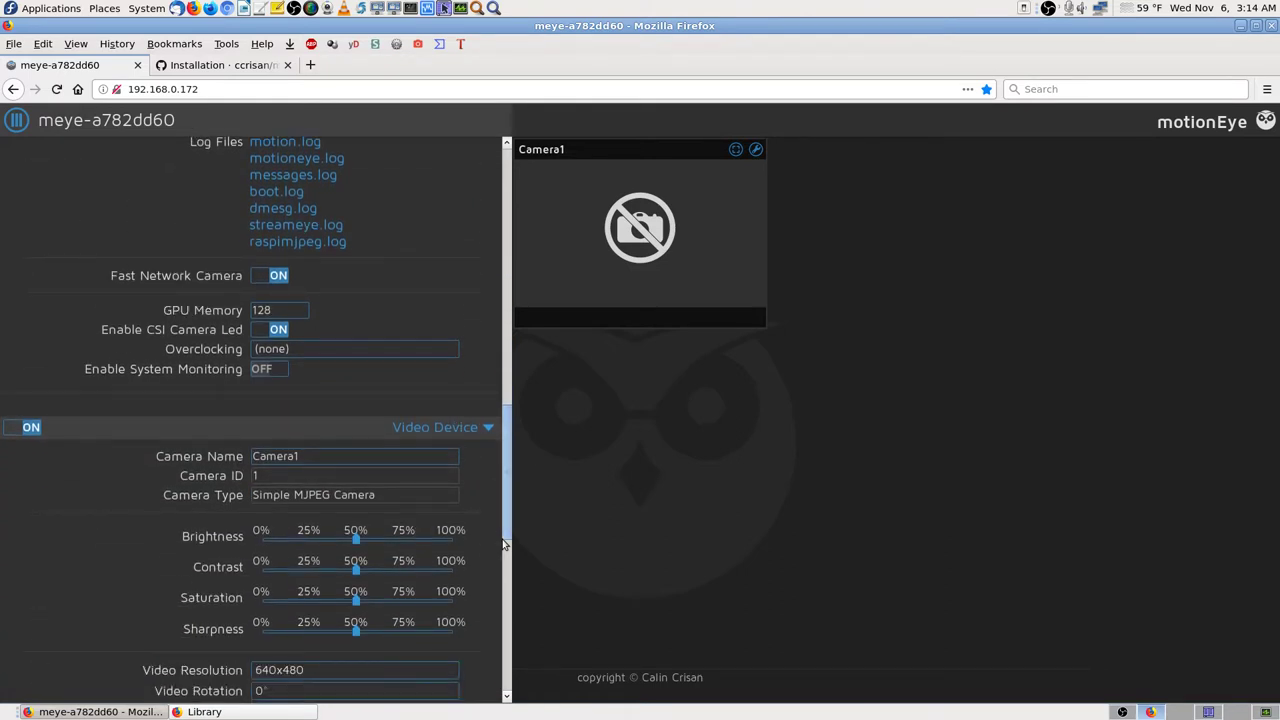
scroll(505, 544, "down", 3)
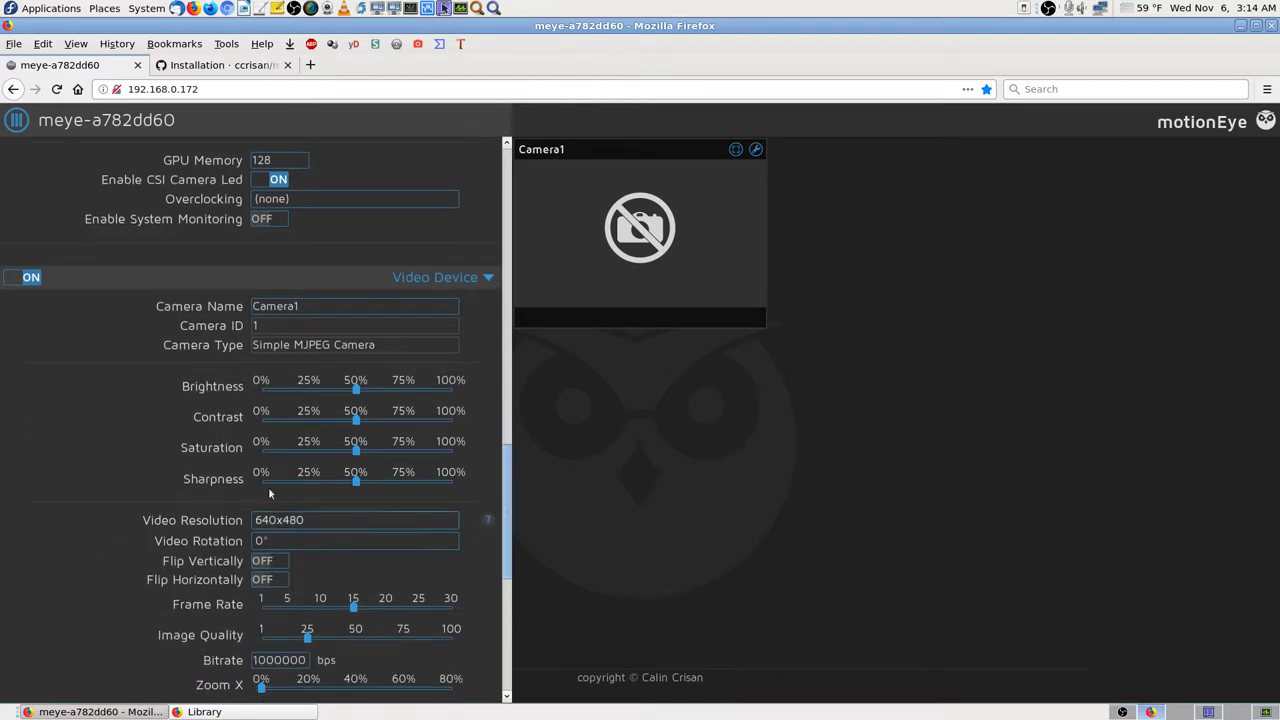
scroll(126, 471, "down", 3)
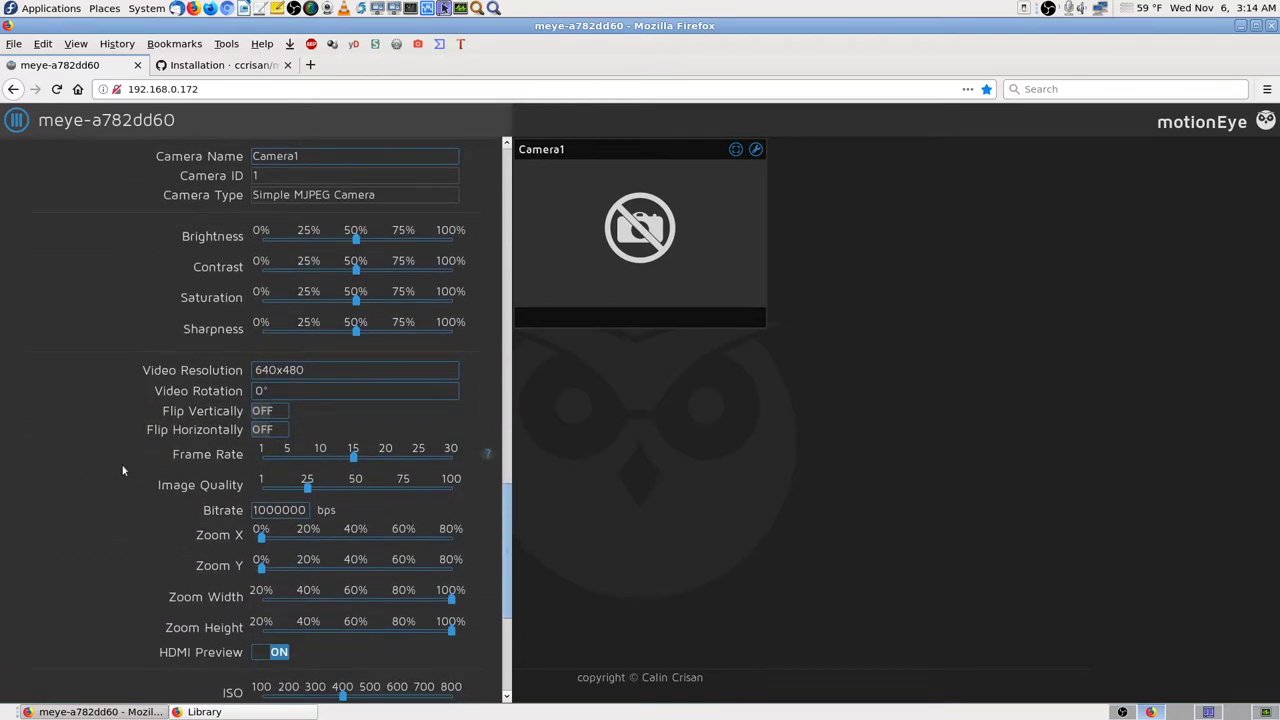
scroll(123, 470, "down", 2)
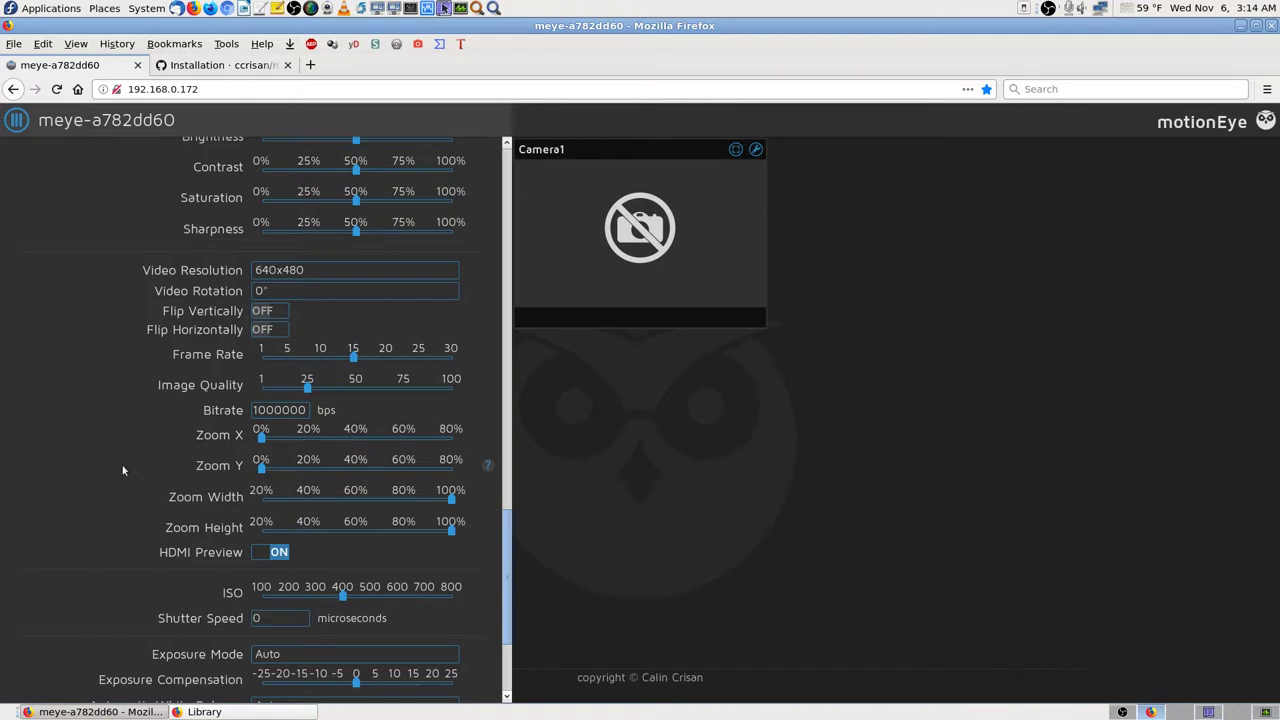
scroll(123, 470, "down", 2)
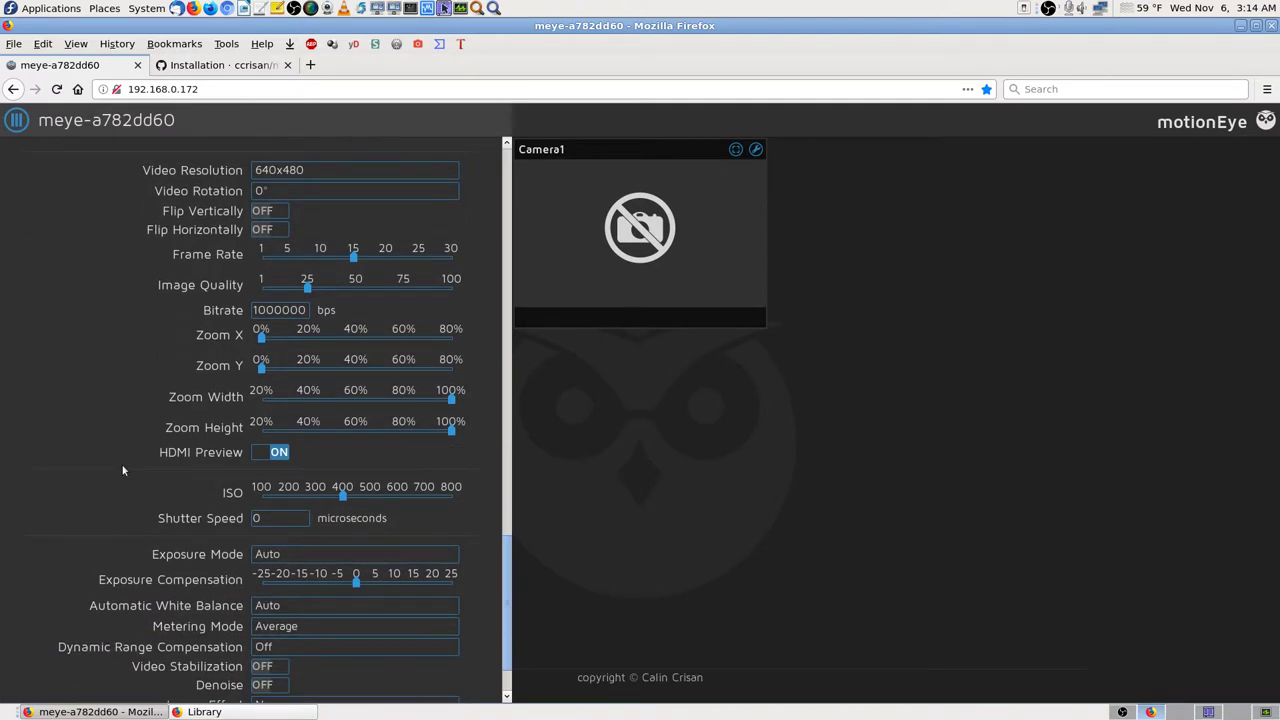
scroll(123, 470, "down", 2)
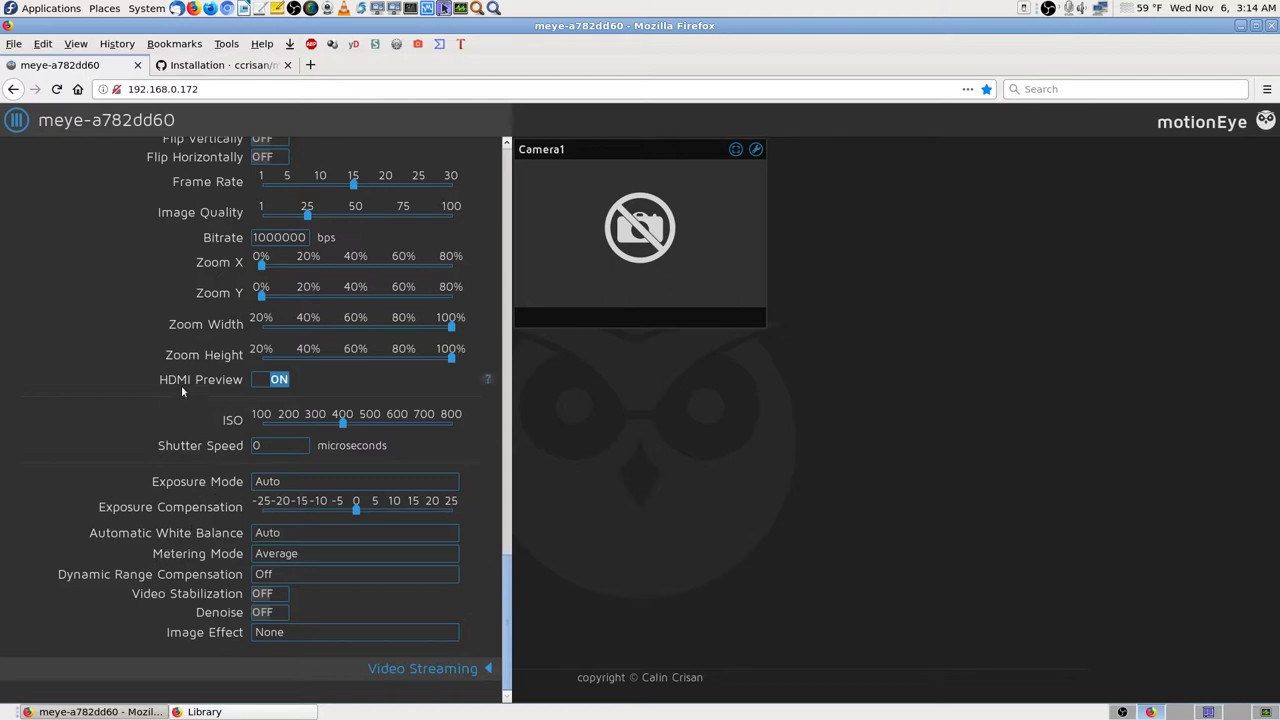
scroll(170, 348, "up", 2)
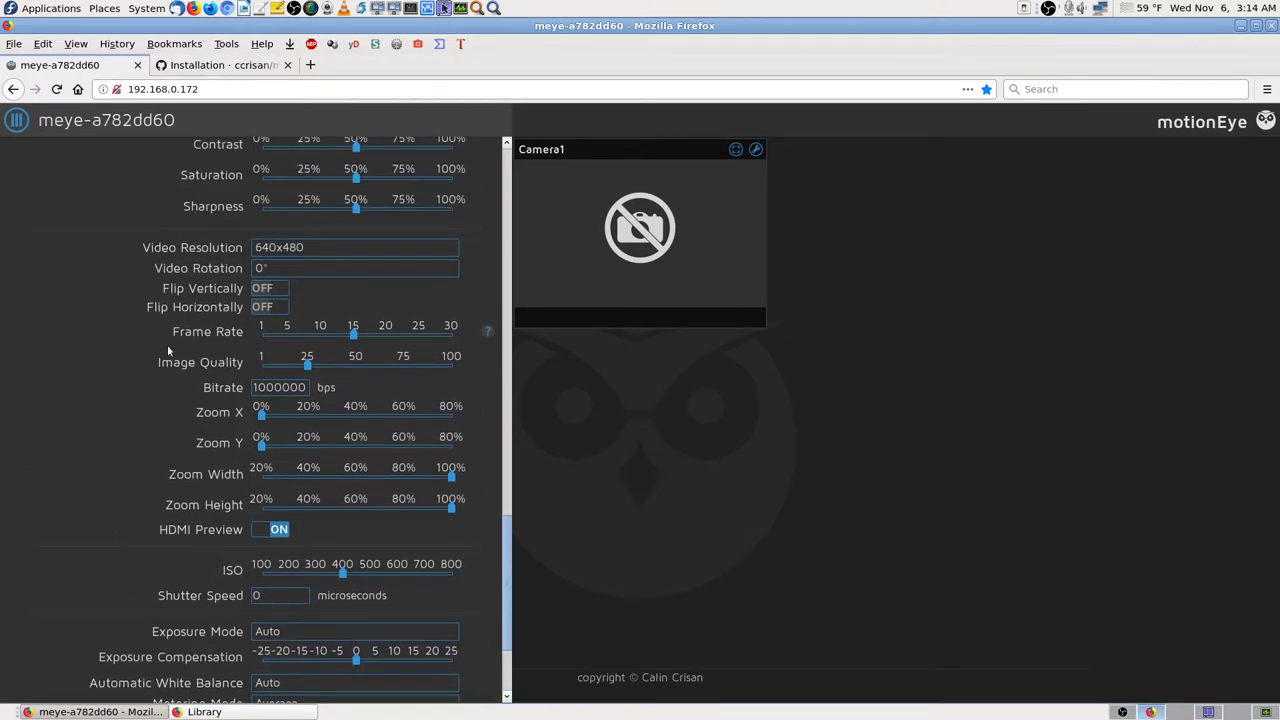
scroll(167, 347, "up", 3)
scroll(170, 355, "up", 4)
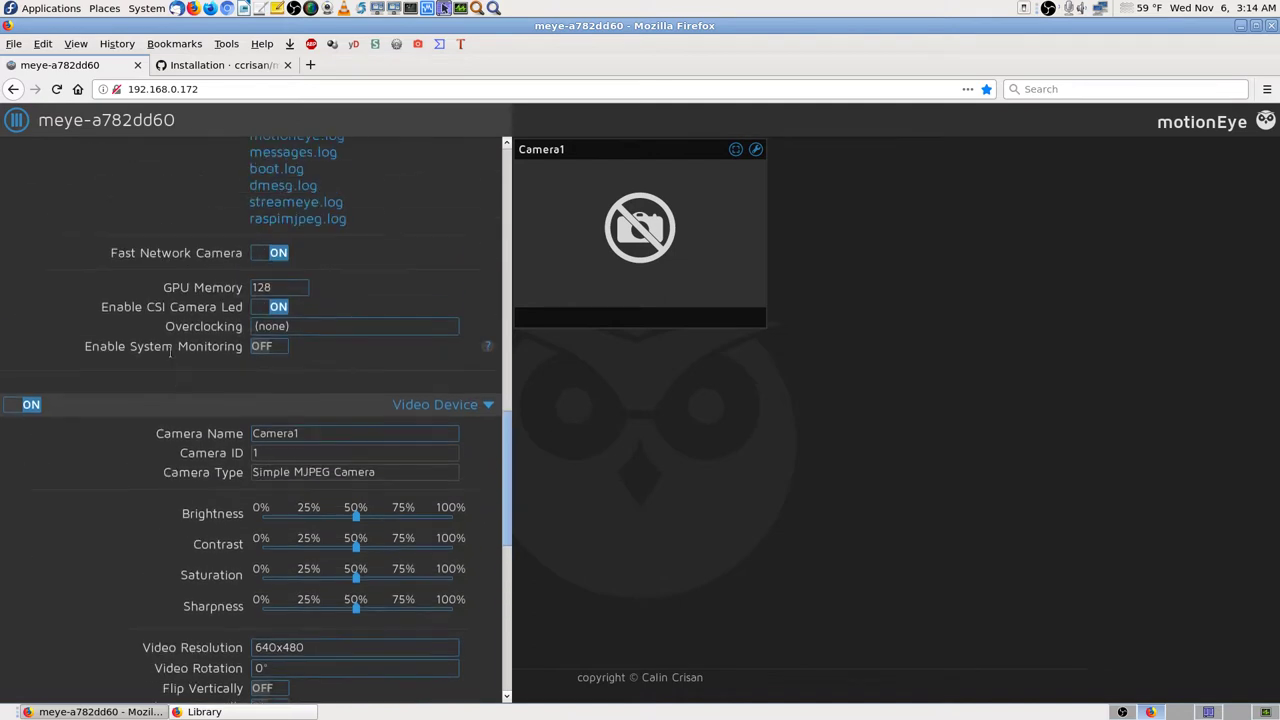
scroll(170, 352, "up", 4)
scroll(480, 415, "up", 10)
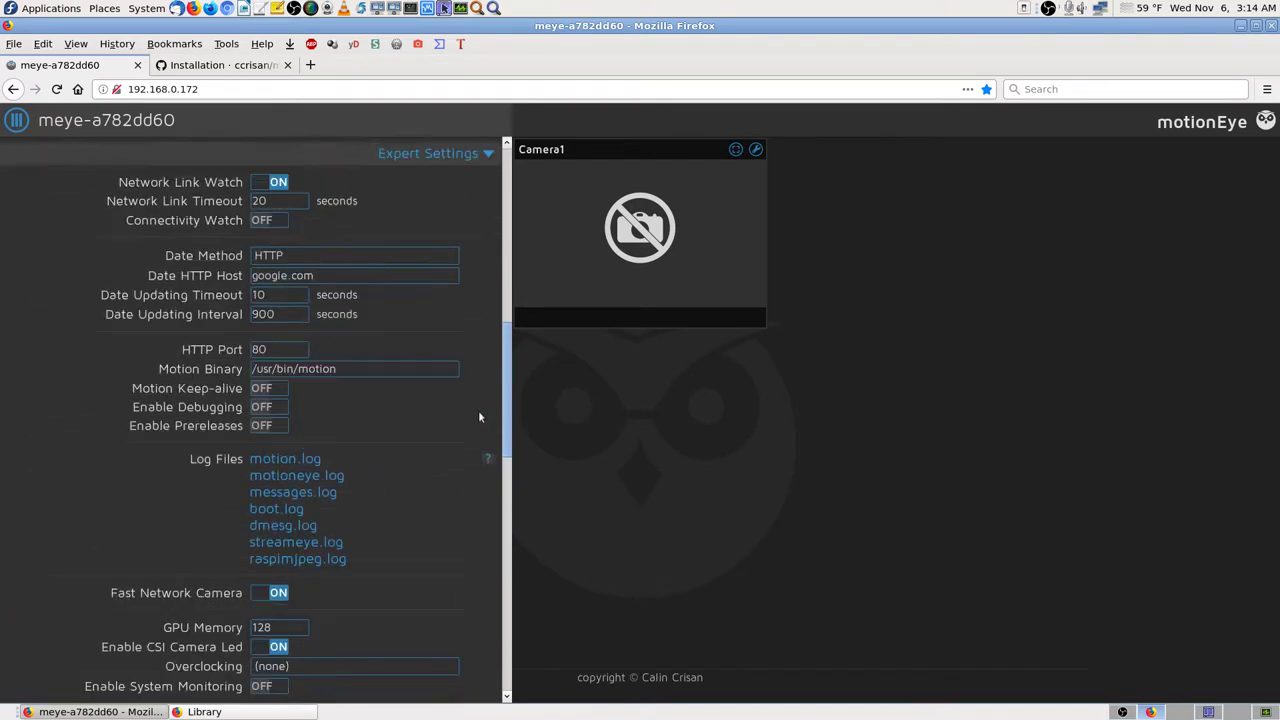
Step: Search the settings page for 'mjpeg', correcting the misspelled search term
key("ctrl+f")
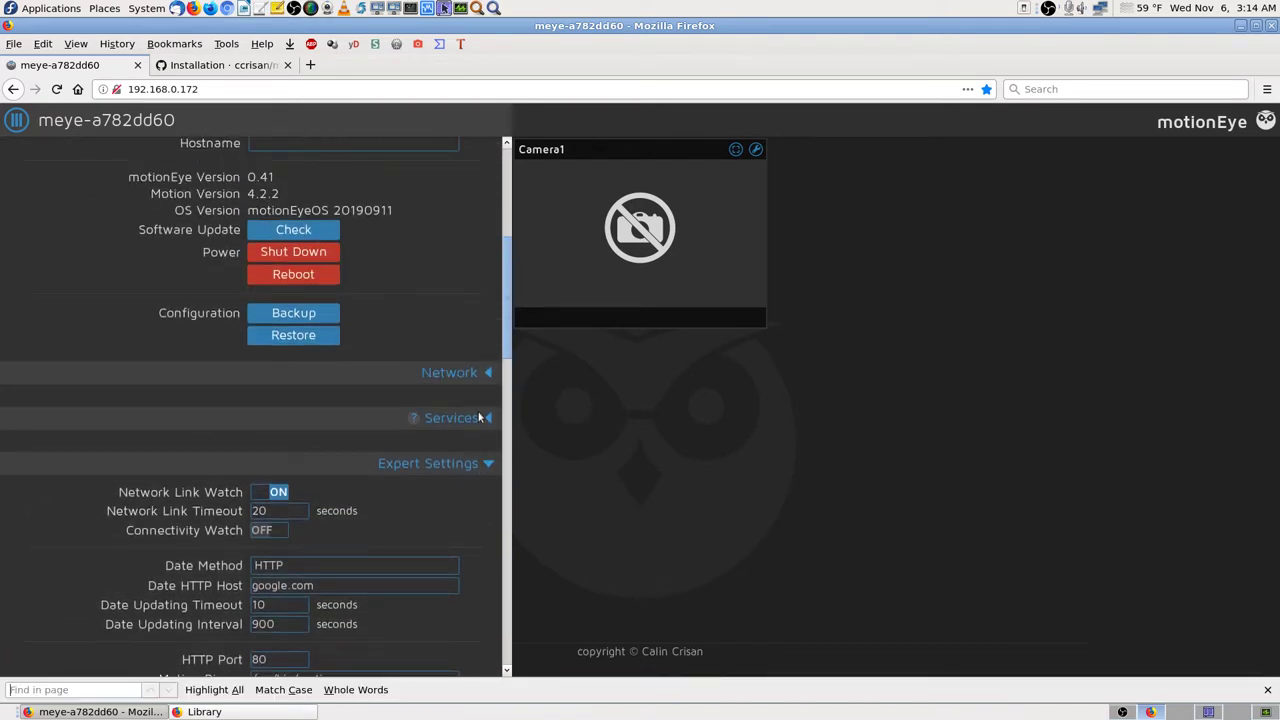
type("mjpg")
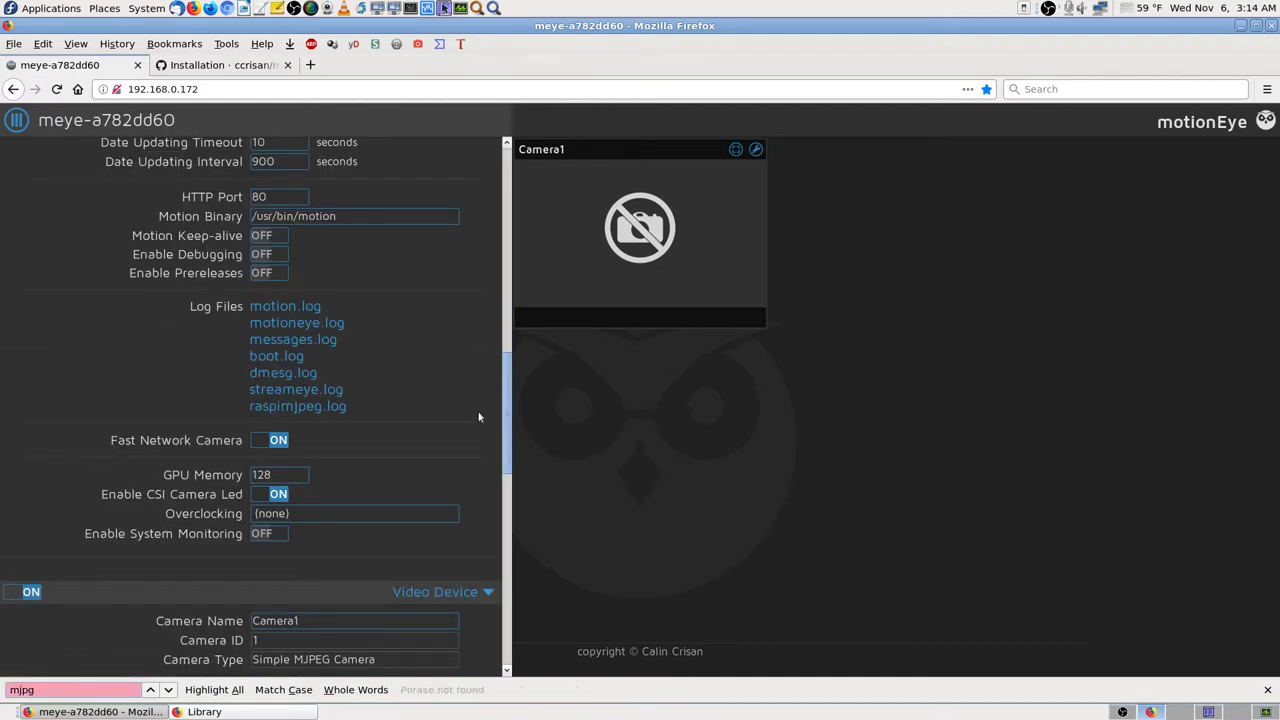
key("BackSpace")
key("BackSpace")
key("BackSpace")
key("BackSpace")
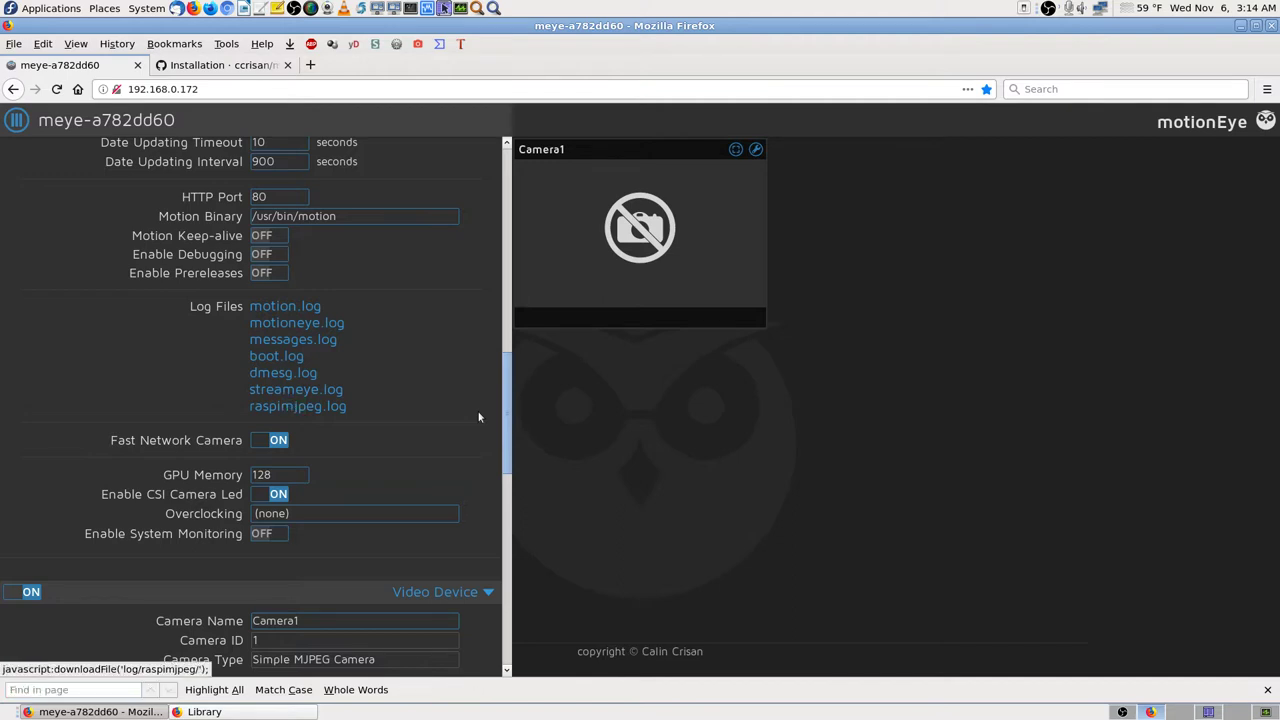
type("mjpe")
type("g")
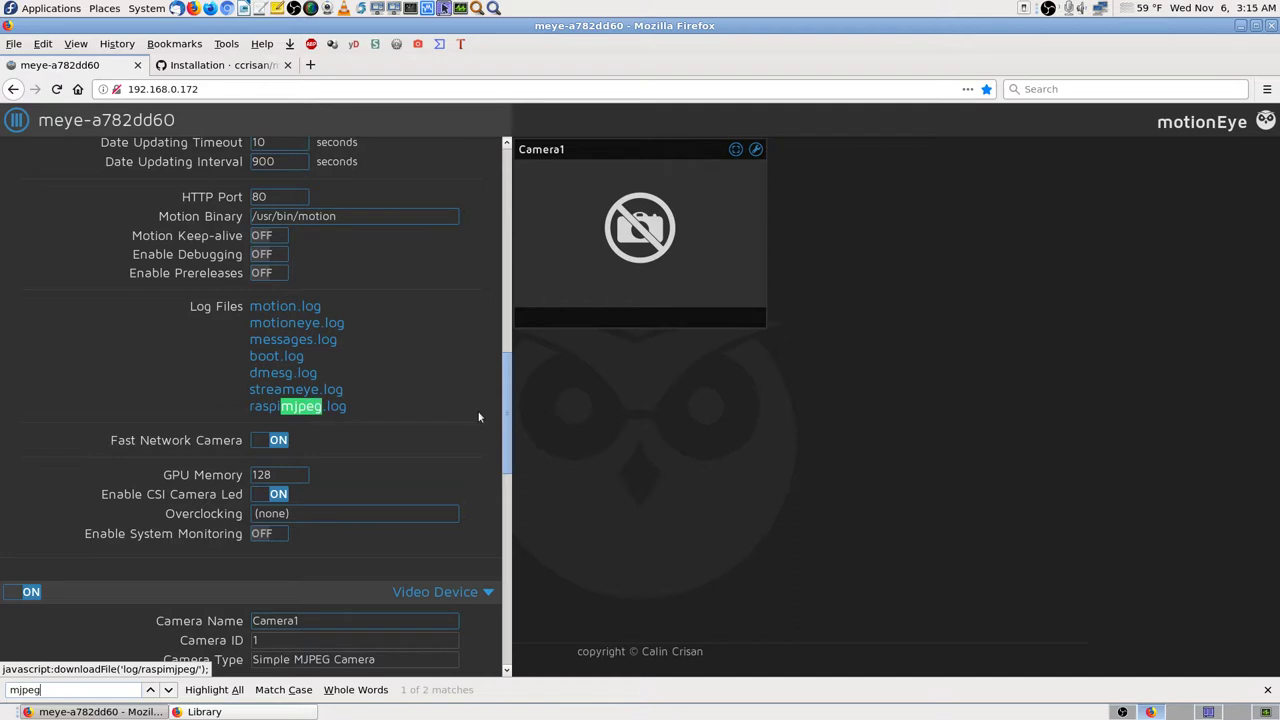
key("Return")
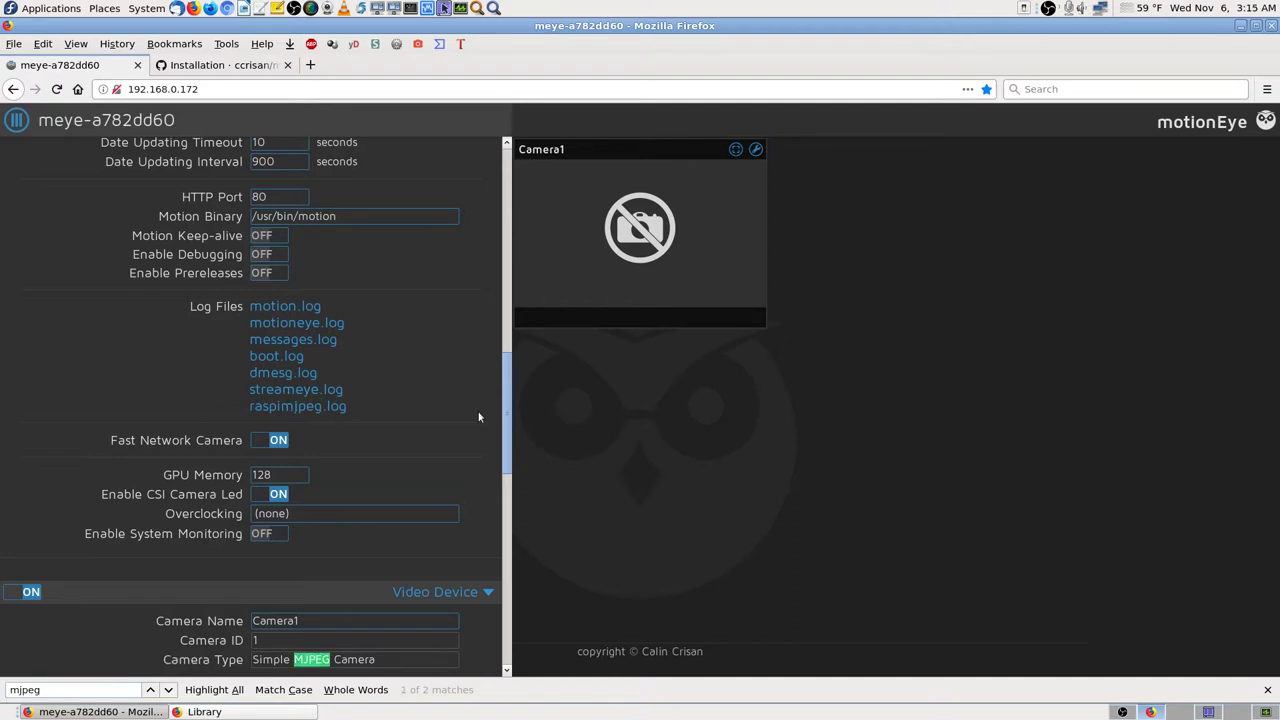
Step: Cycle between the two mjpeg matches: the Simple MJPEG Camera type and raspimjpeg.log
scroll(470, 593, "down", 3)
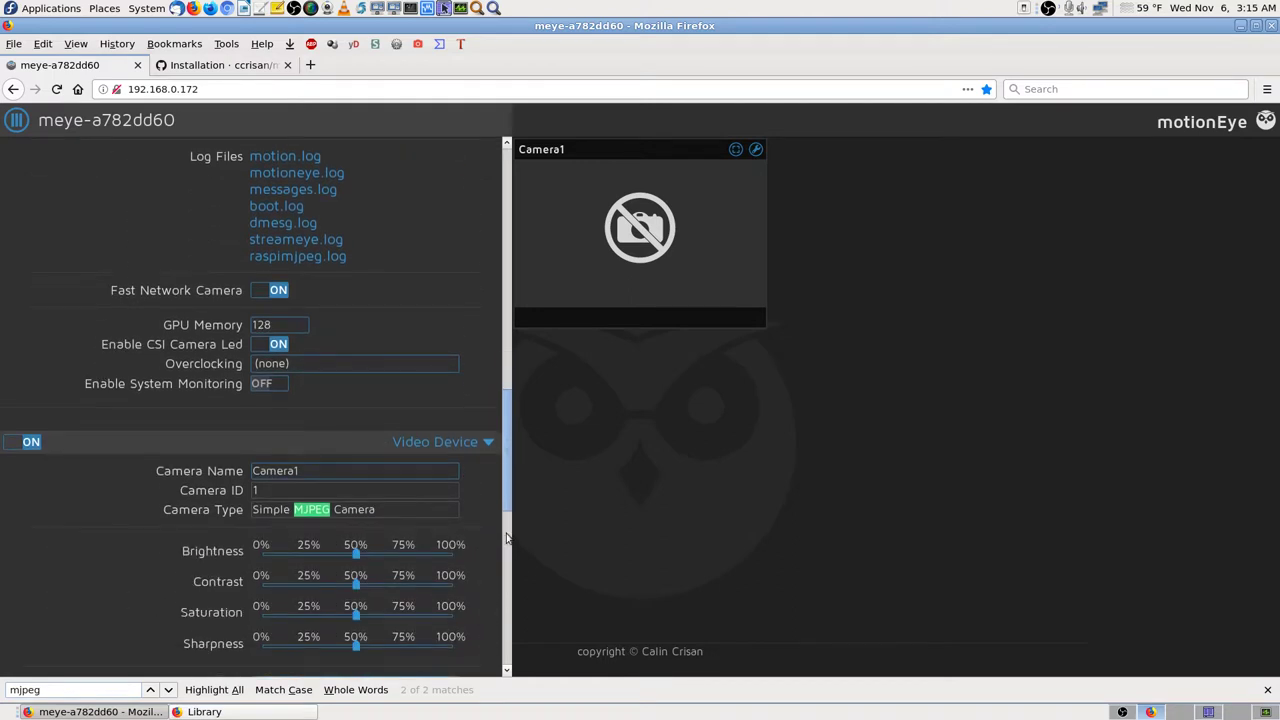
left_click(441, 509)
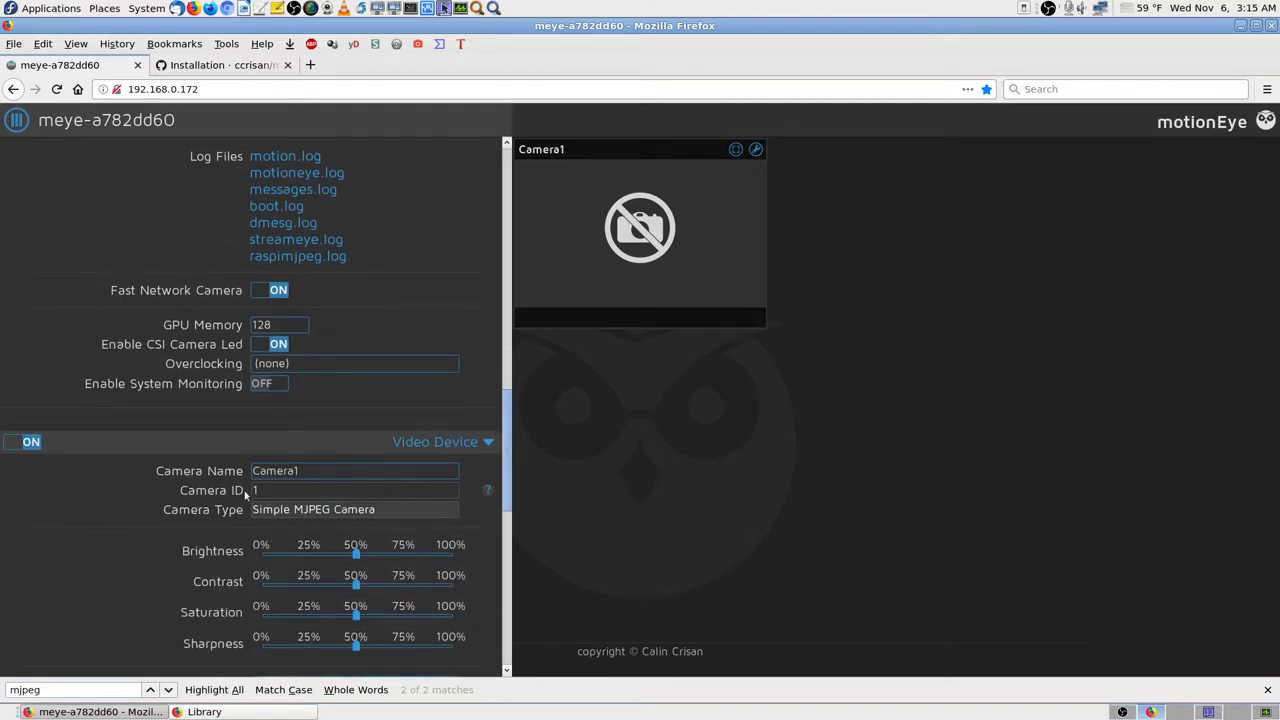
left_click(169, 690)
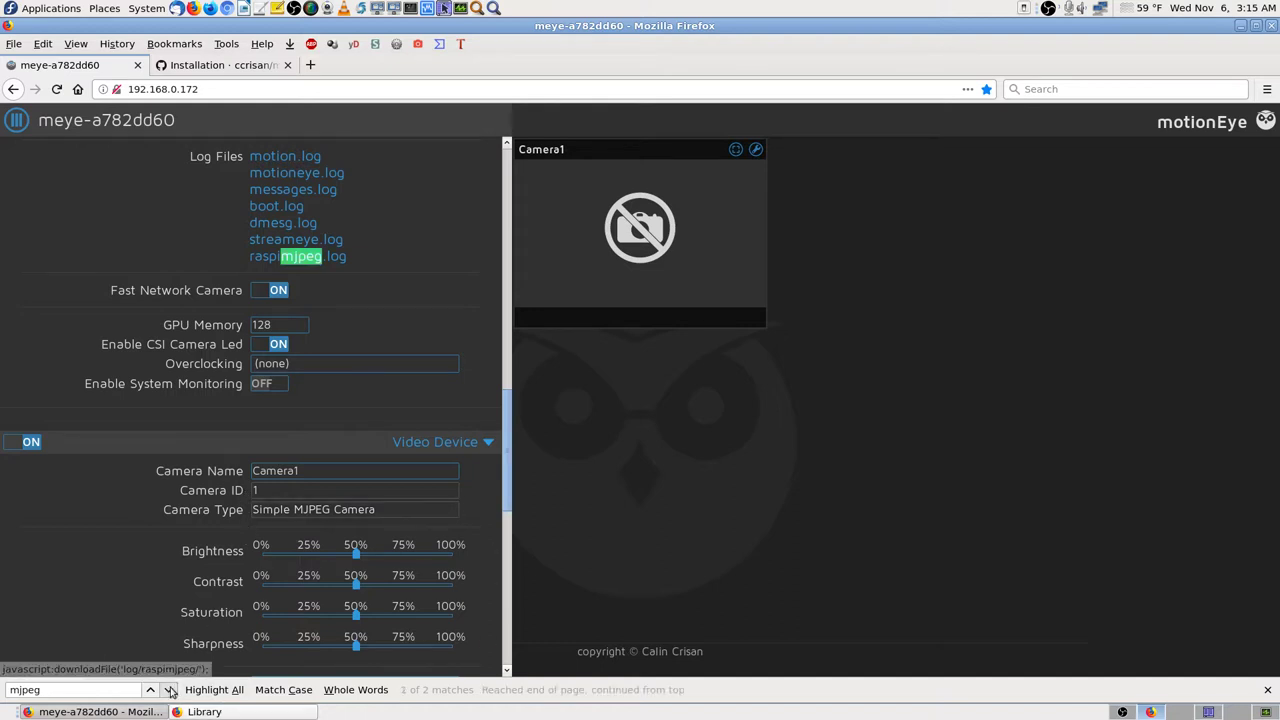
left_click(169, 690)
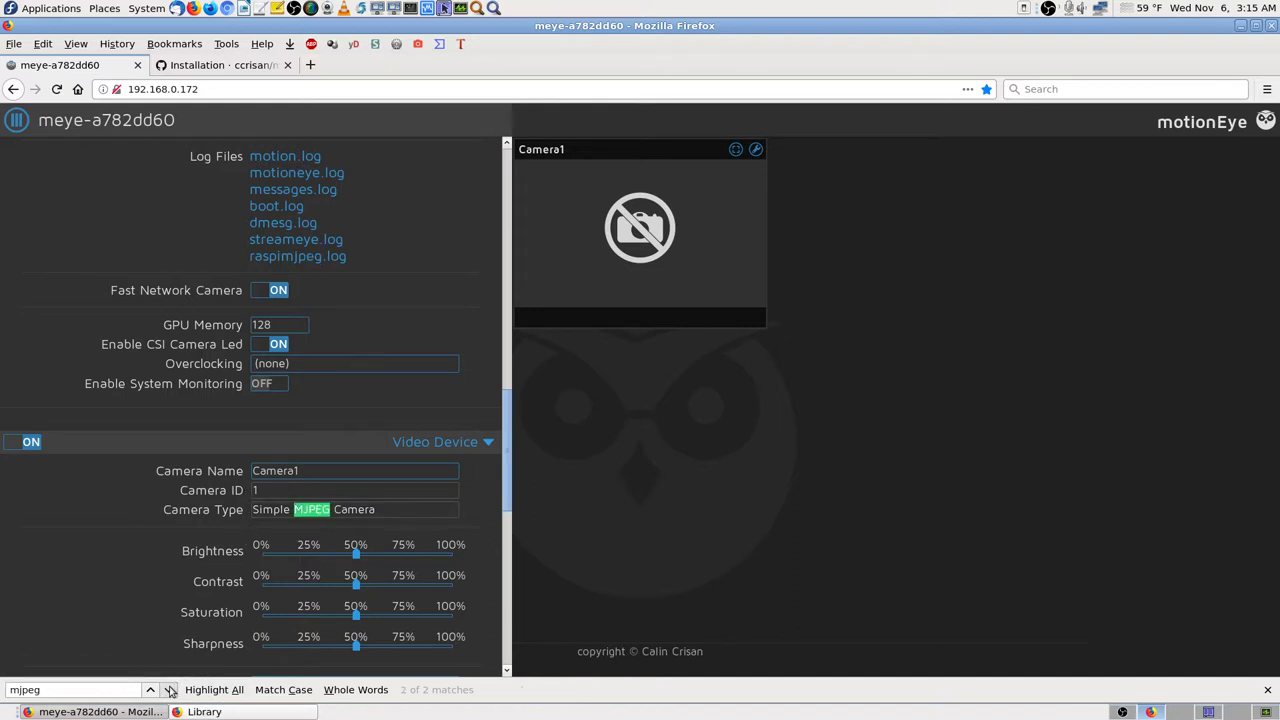
left_click(170, 690)
Step: Scroll up through General Settings and jump to Camera1's Simple MJPEG Camera type match
scroll(460, 265, "up", 4)
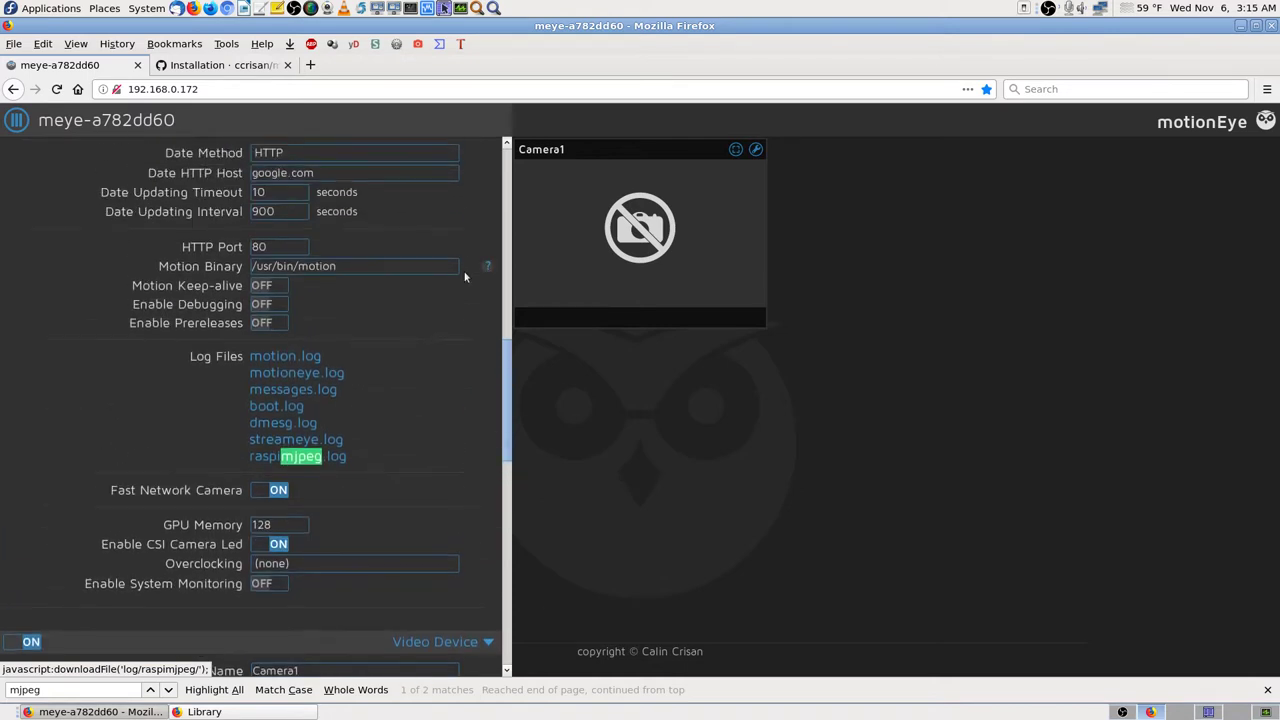
scroll(472, 268, "up", 4)
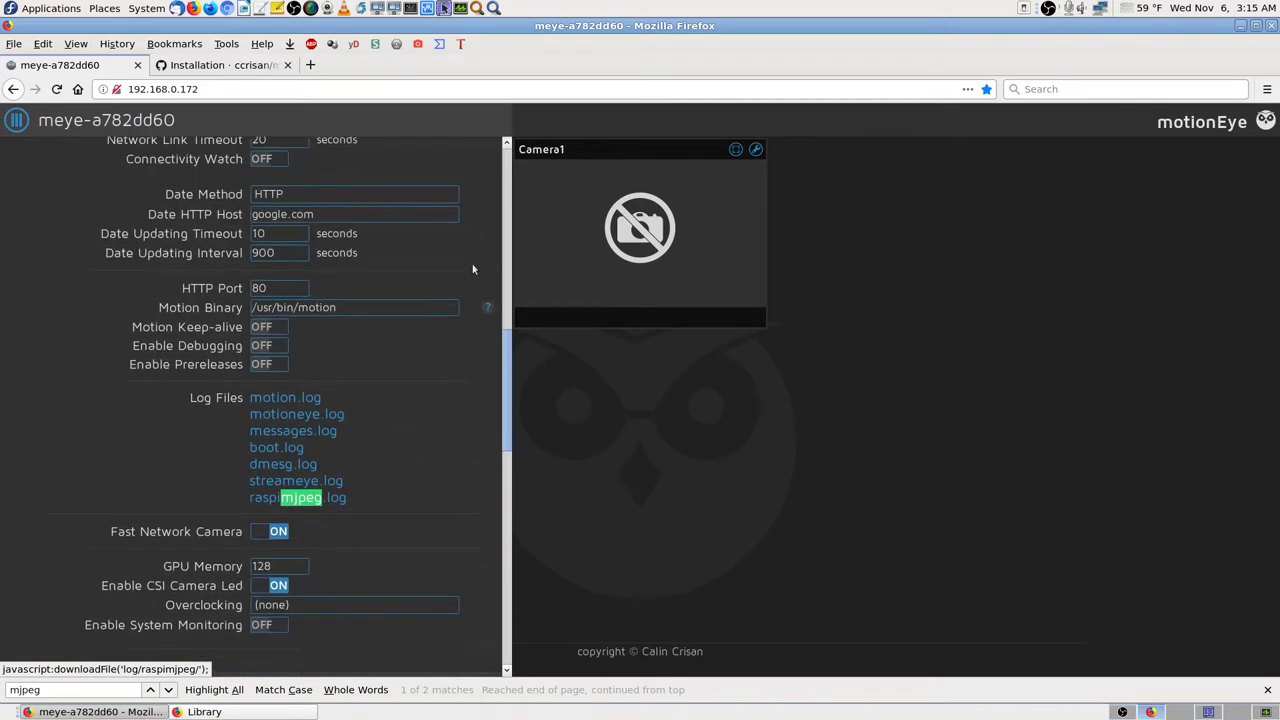
scroll(491, 316, "up", 4)
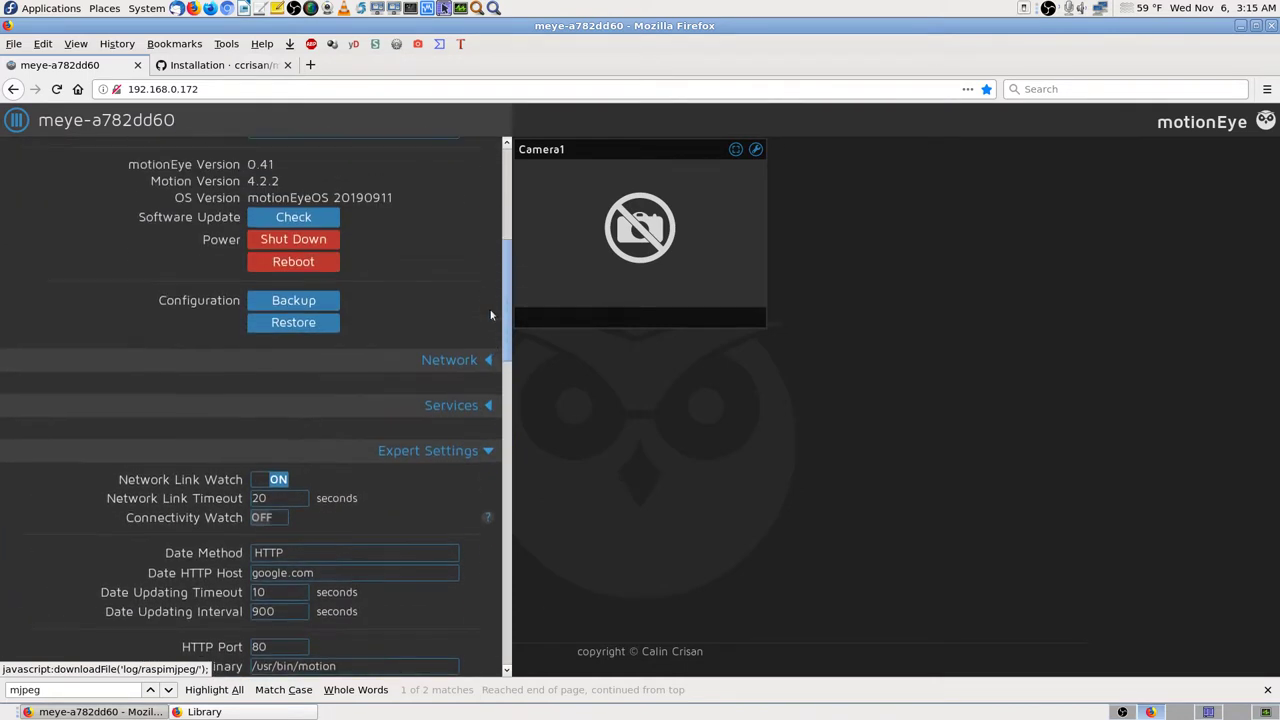
scroll(491, 316, "up", 4)
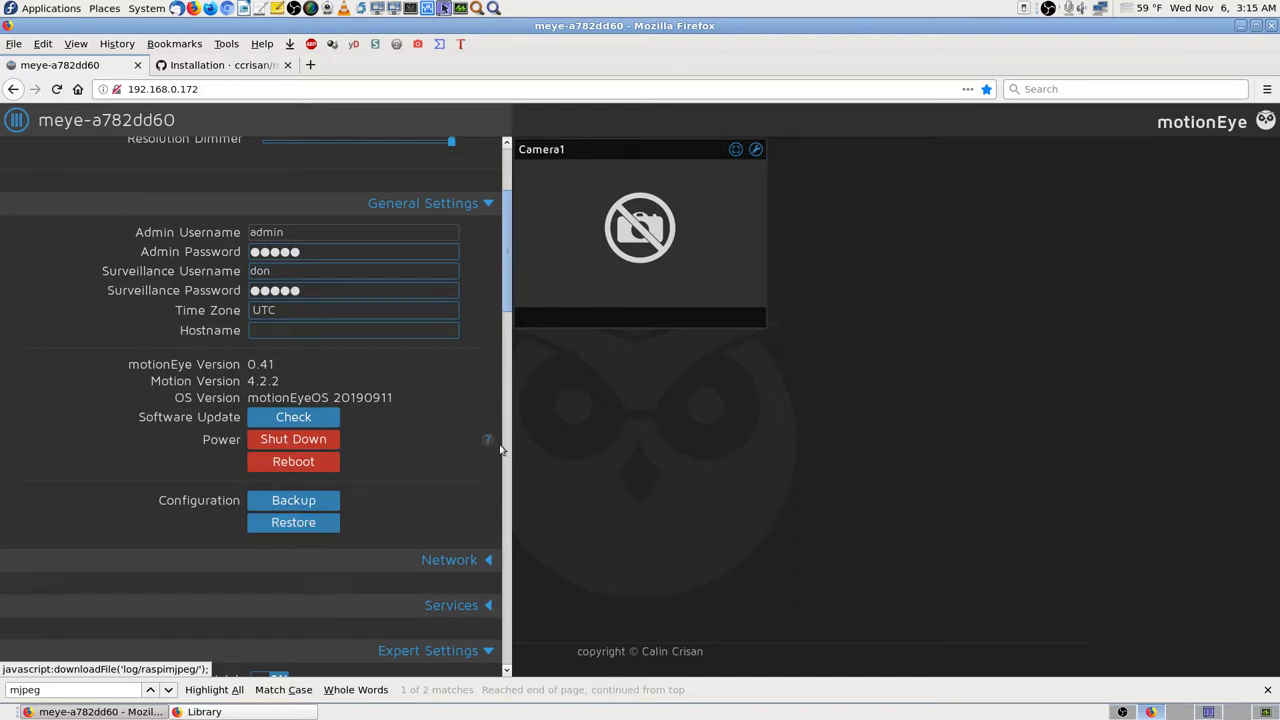
scroll(482, 410, "up", 3)
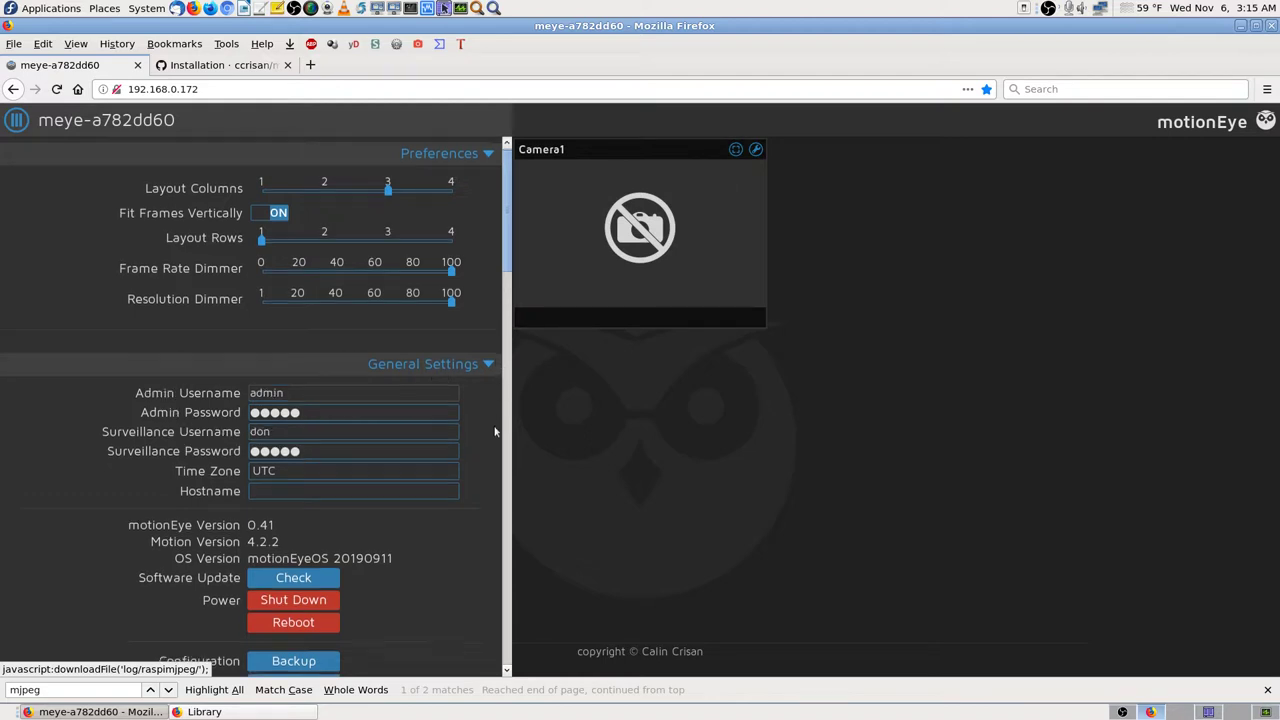
scroll(494, 432, "down", 3)
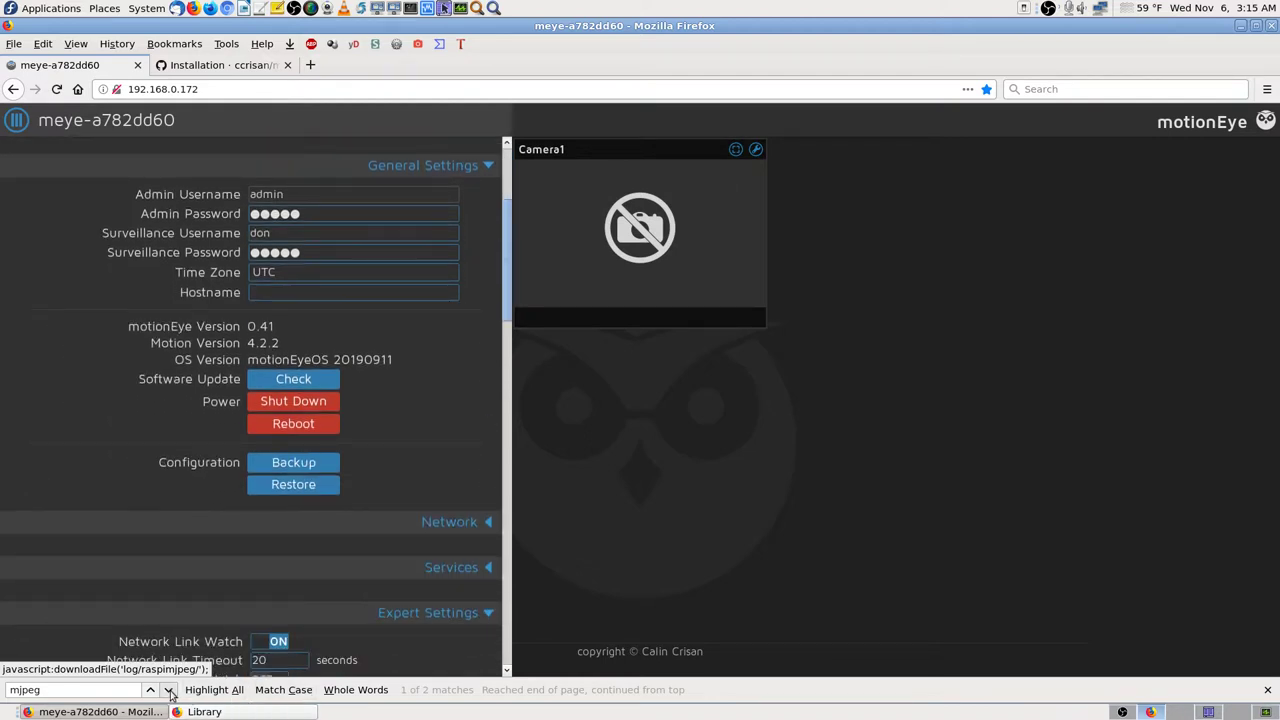
left_click(169, 690)
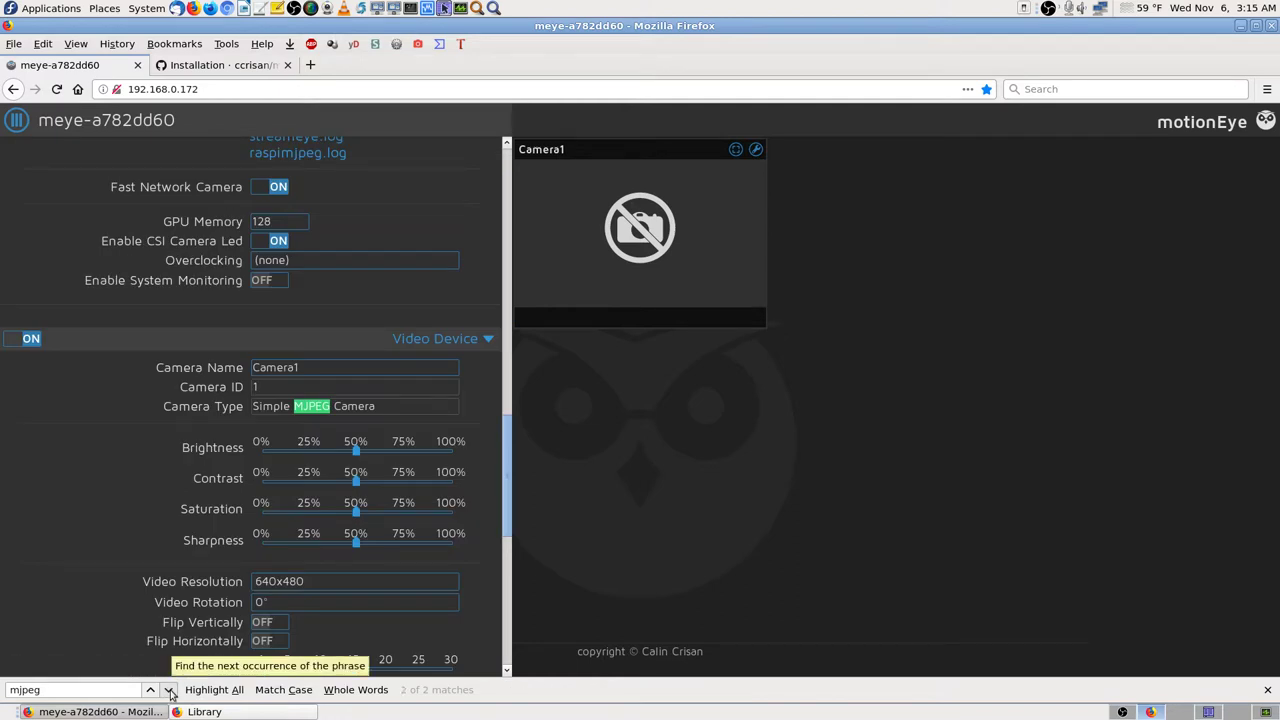
Step: Cycle the mjpeg matches again, return the settings to the top and close the find bar
left_click(169, 690)
left_click(169, 690)
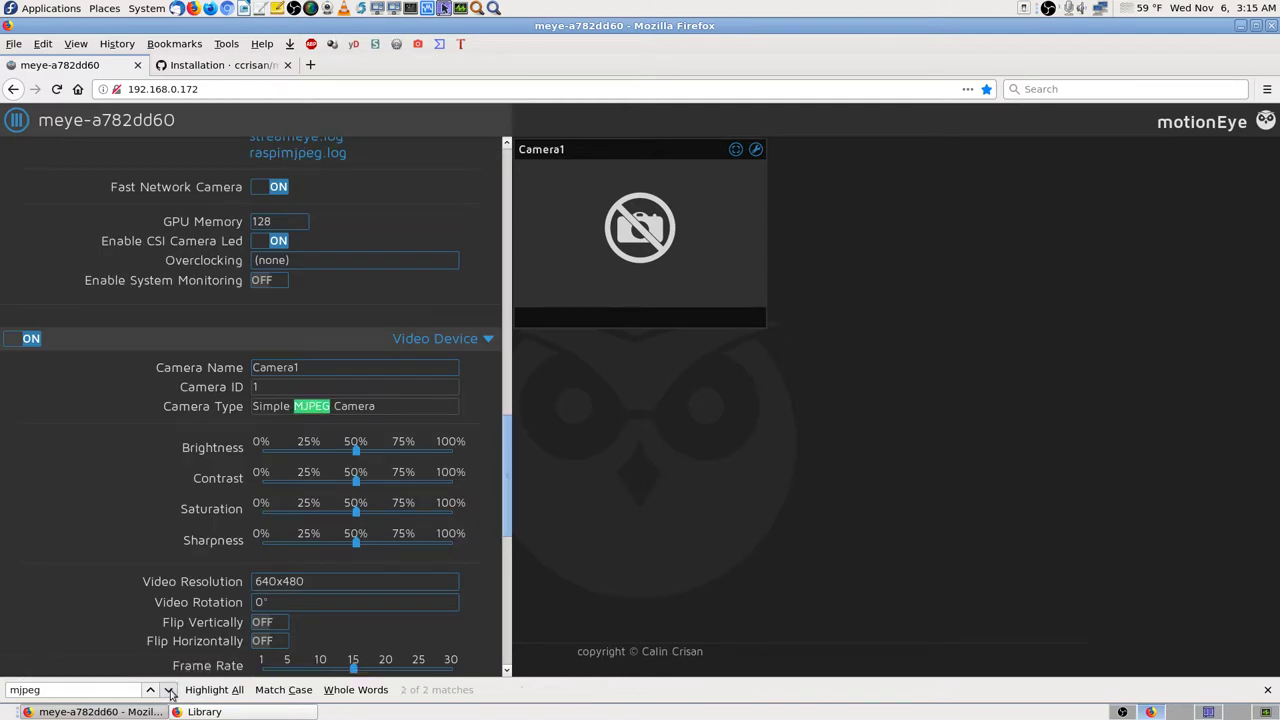
left_click(169, 690)
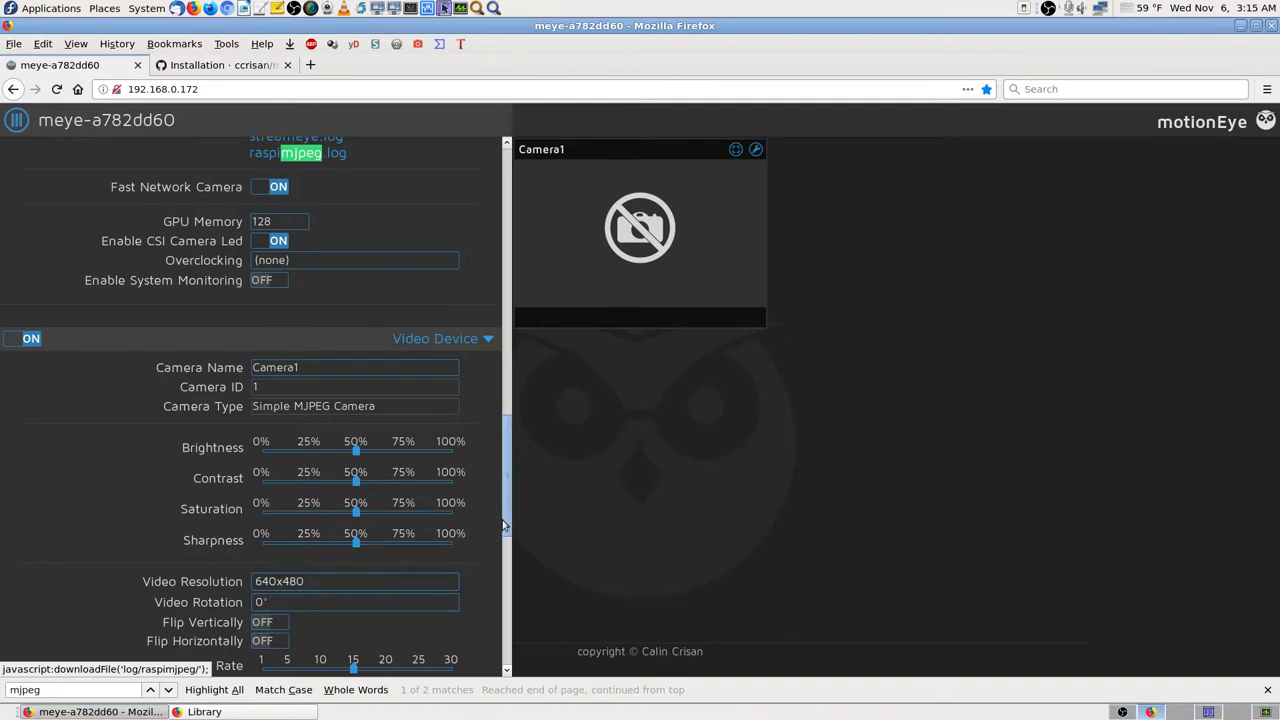
left_click_drag(509, 493, 534, 191)
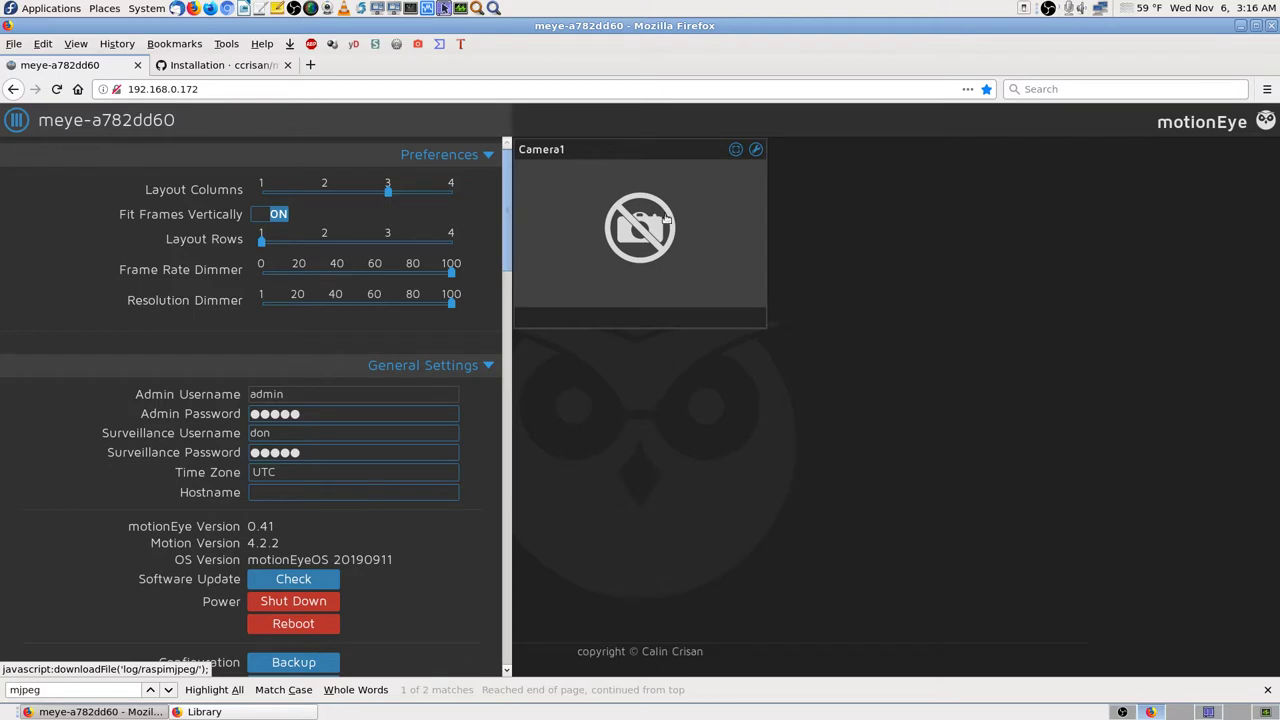
left_click(1265, 691)
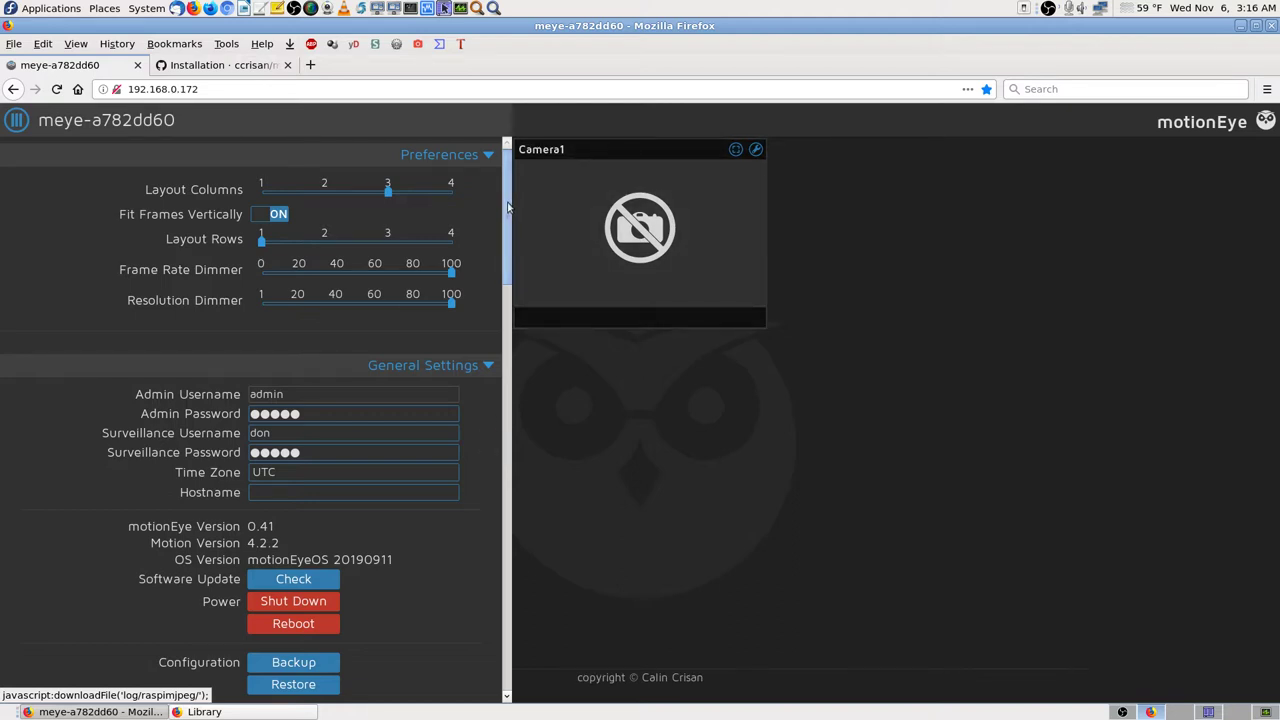
Step: Reopen the settings panel and search the page for 'mjp'
left_click(16, 119)
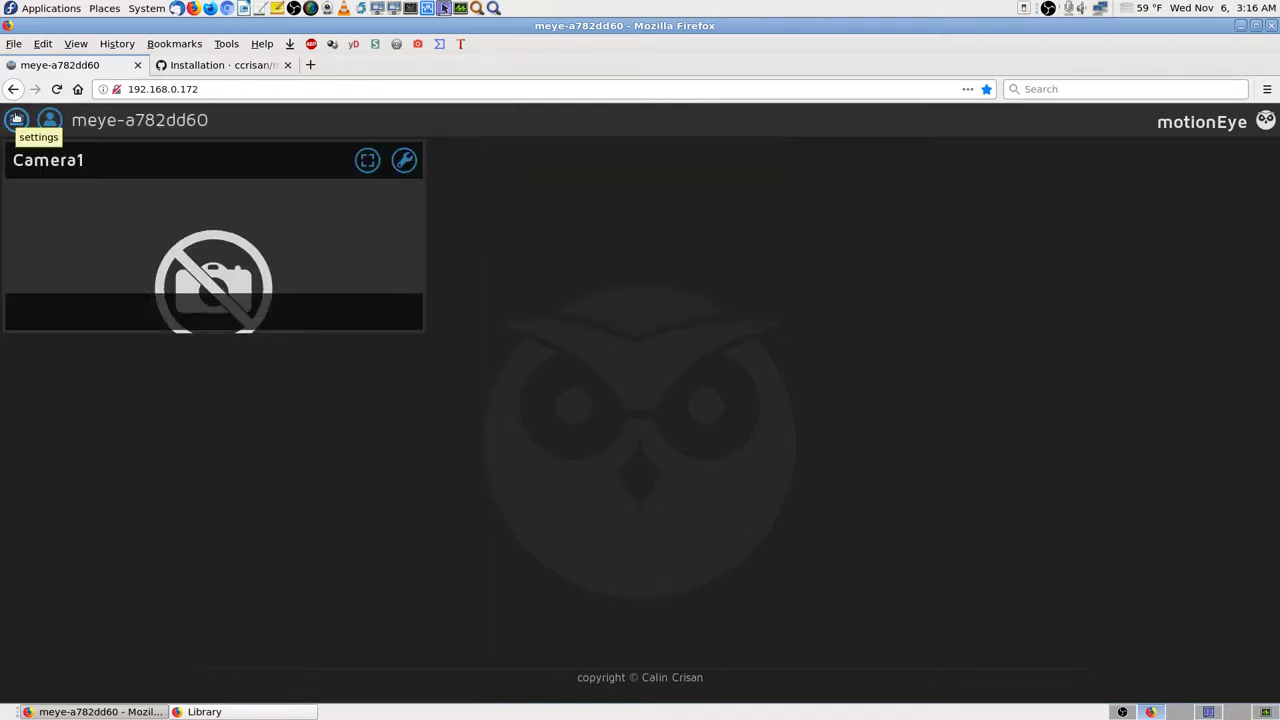
left_click(16, 119)
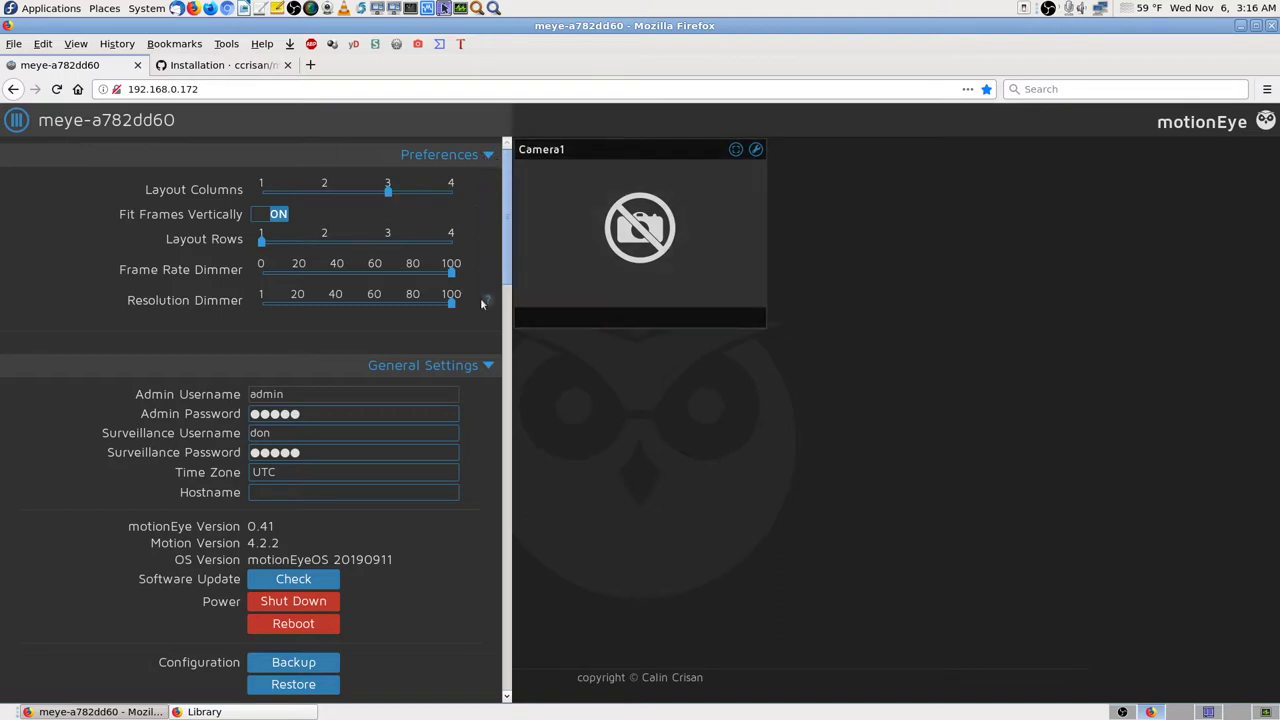
key("ctrl+f")
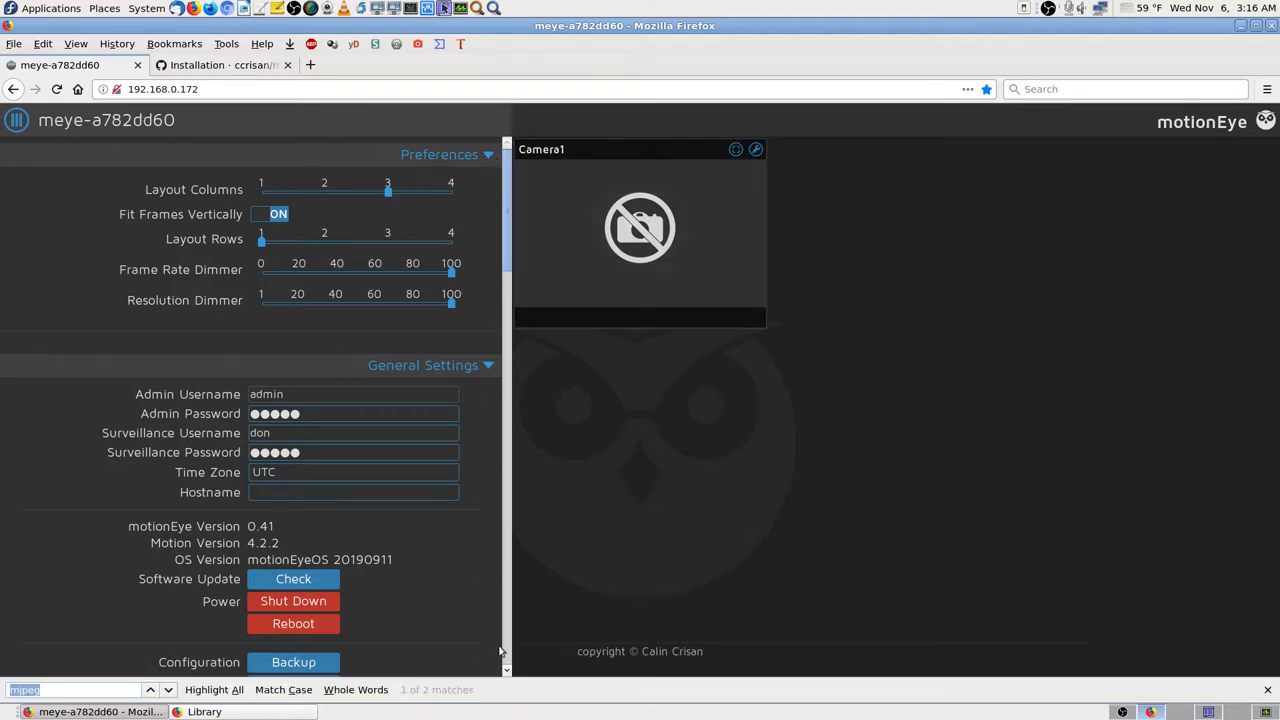
type("mjpeg")
key("BackSpace")
key("BackSpace")
key("Return")
key("Return")
key("Return")
key("Return")
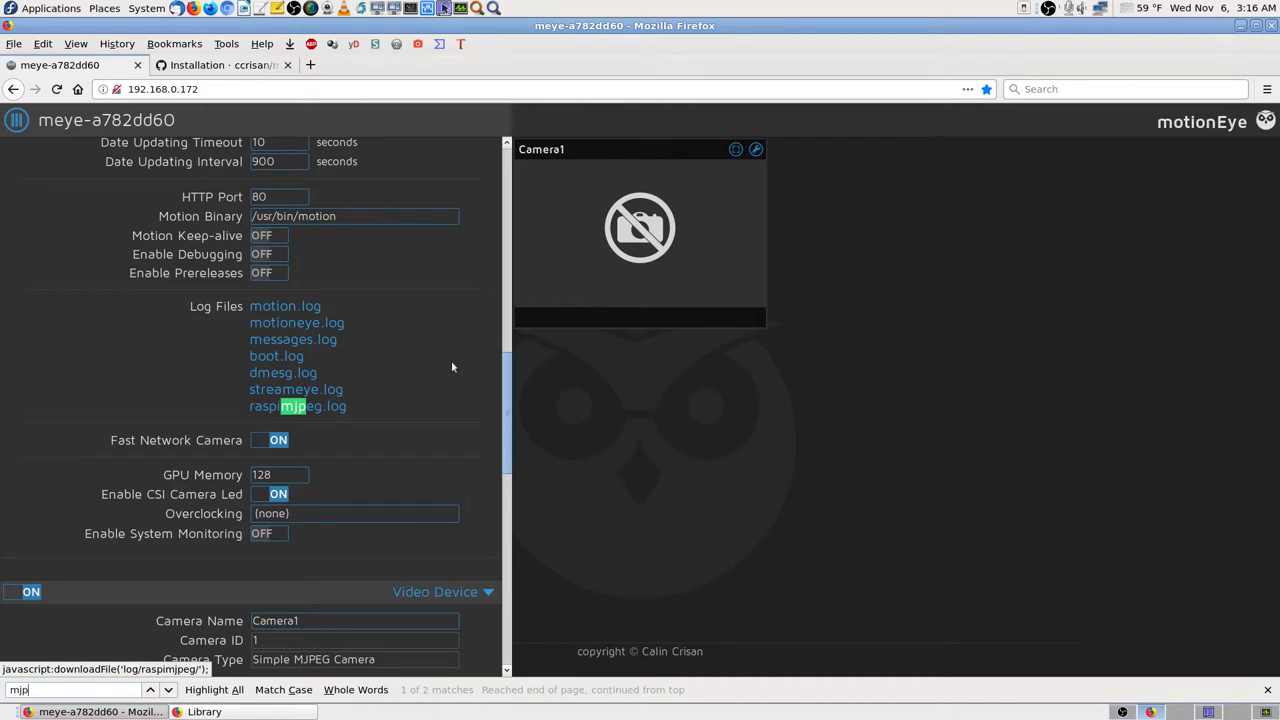
Step: Open Restore Configuration and cancel it without choosing a backup file
scroll(451, 366, "up", 10)
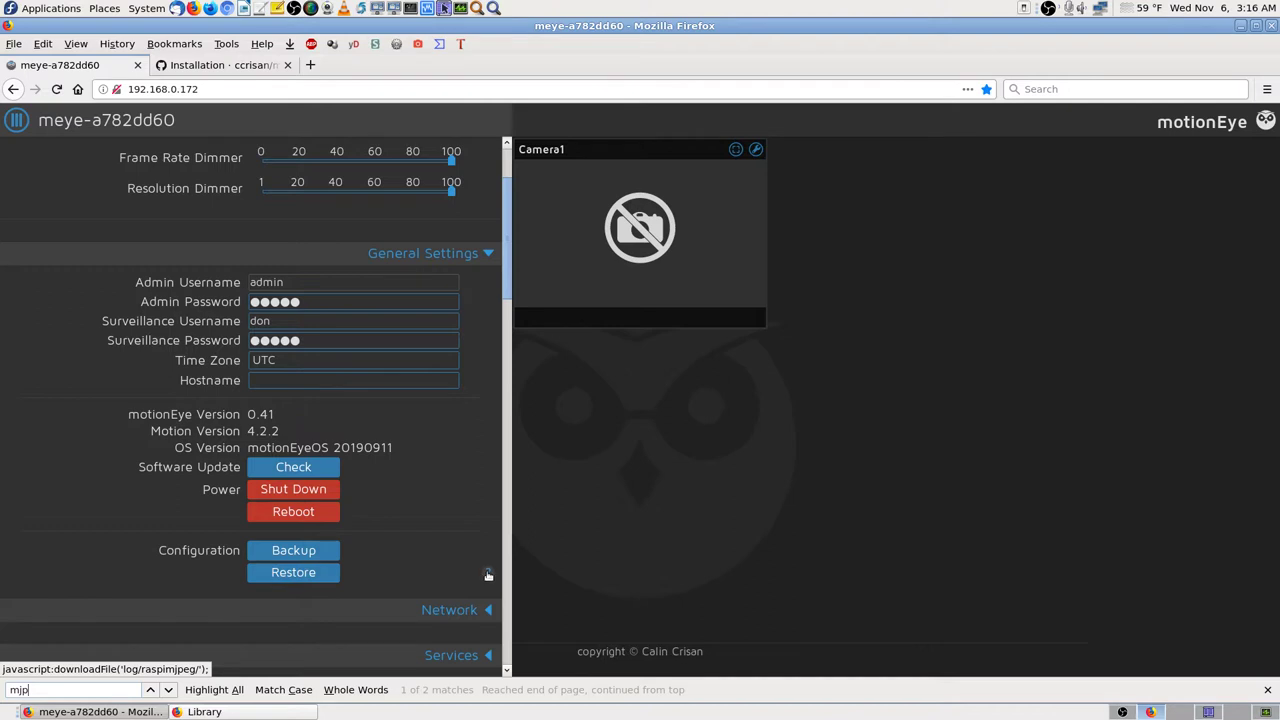
mouse_move(490, 574)
left_click(325, 573)
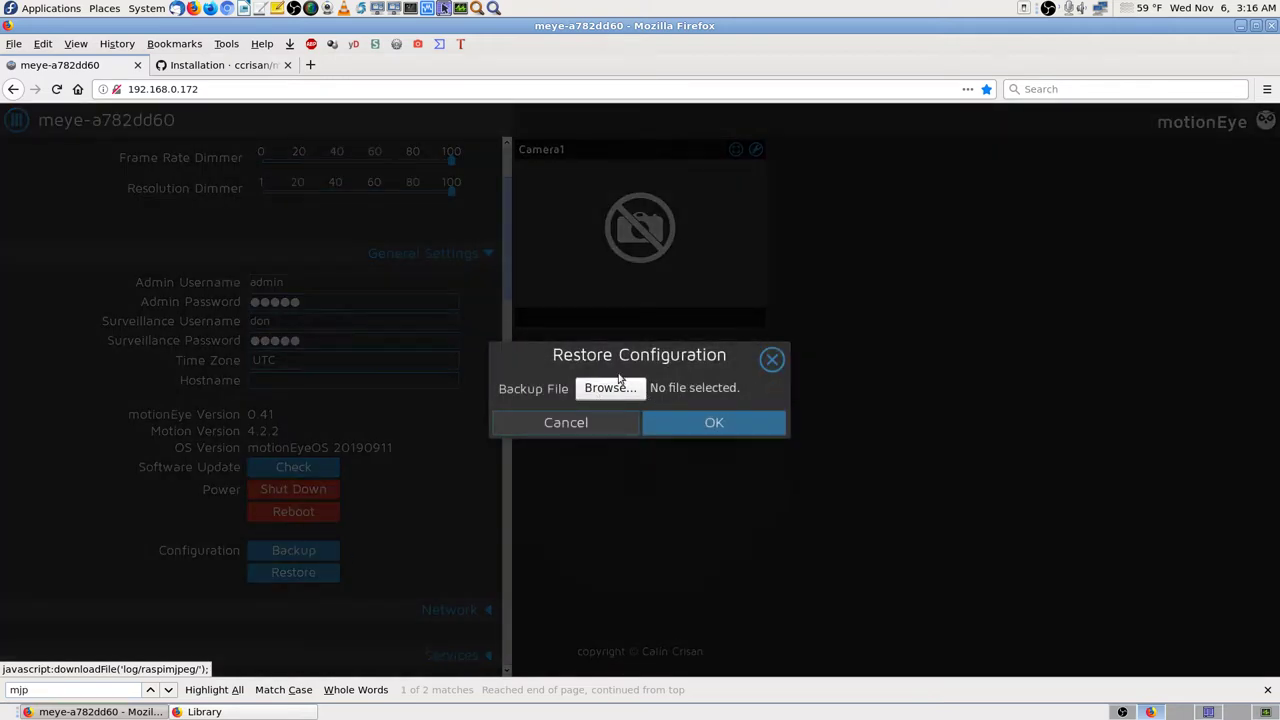
left_click(609, 423)
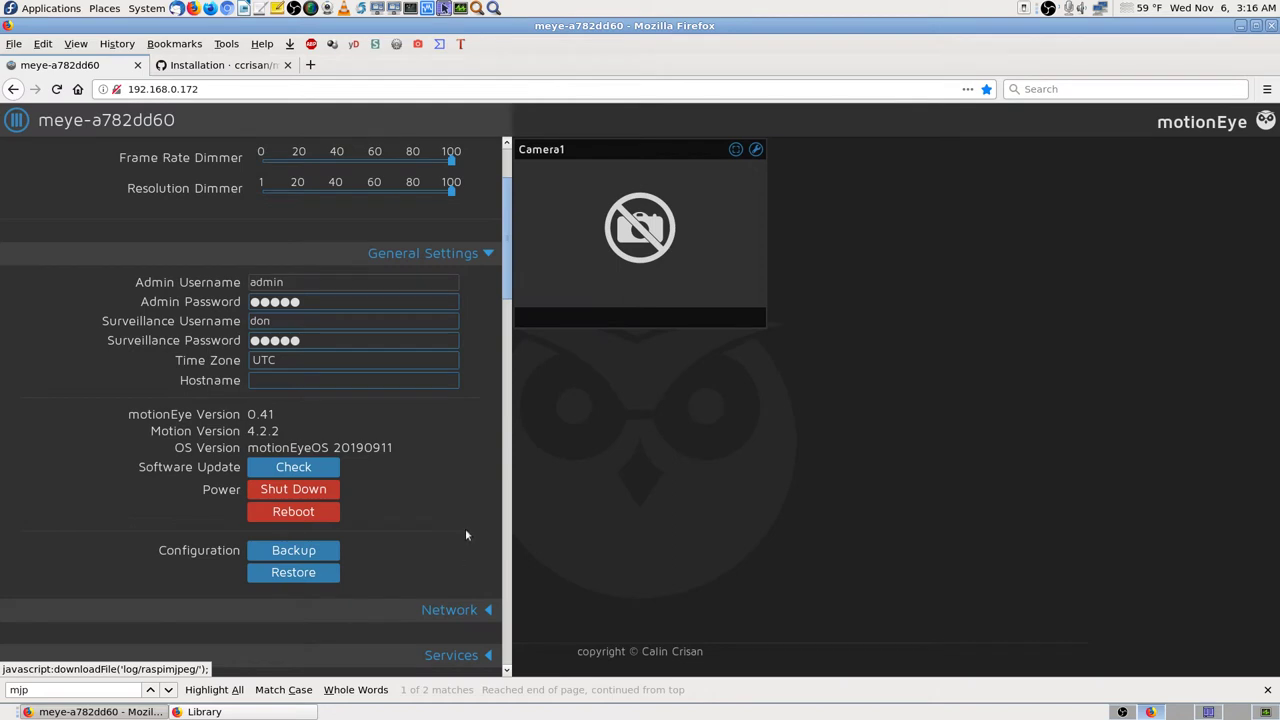
Step: Expand Camera1's Video Streaming section to check its MJPEG protocol on port 8081
scroll(465, 535, "up", 2)
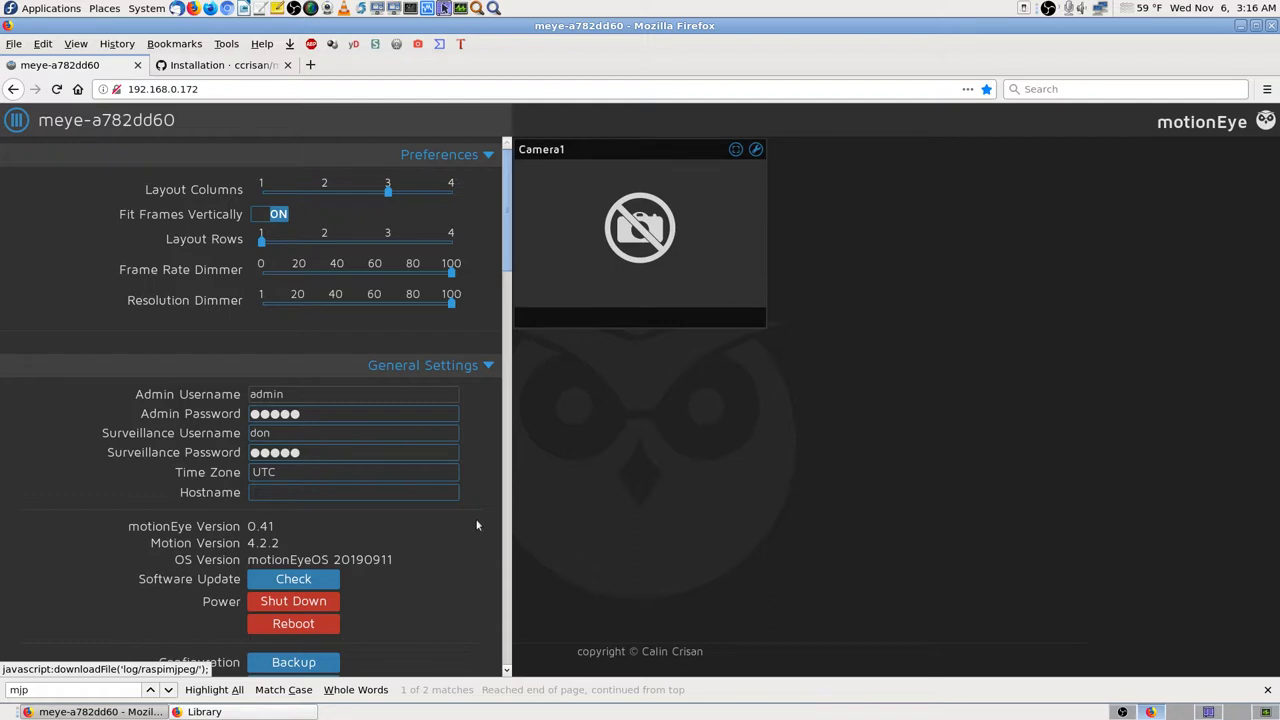
scroll(477, 525, "down", 10)
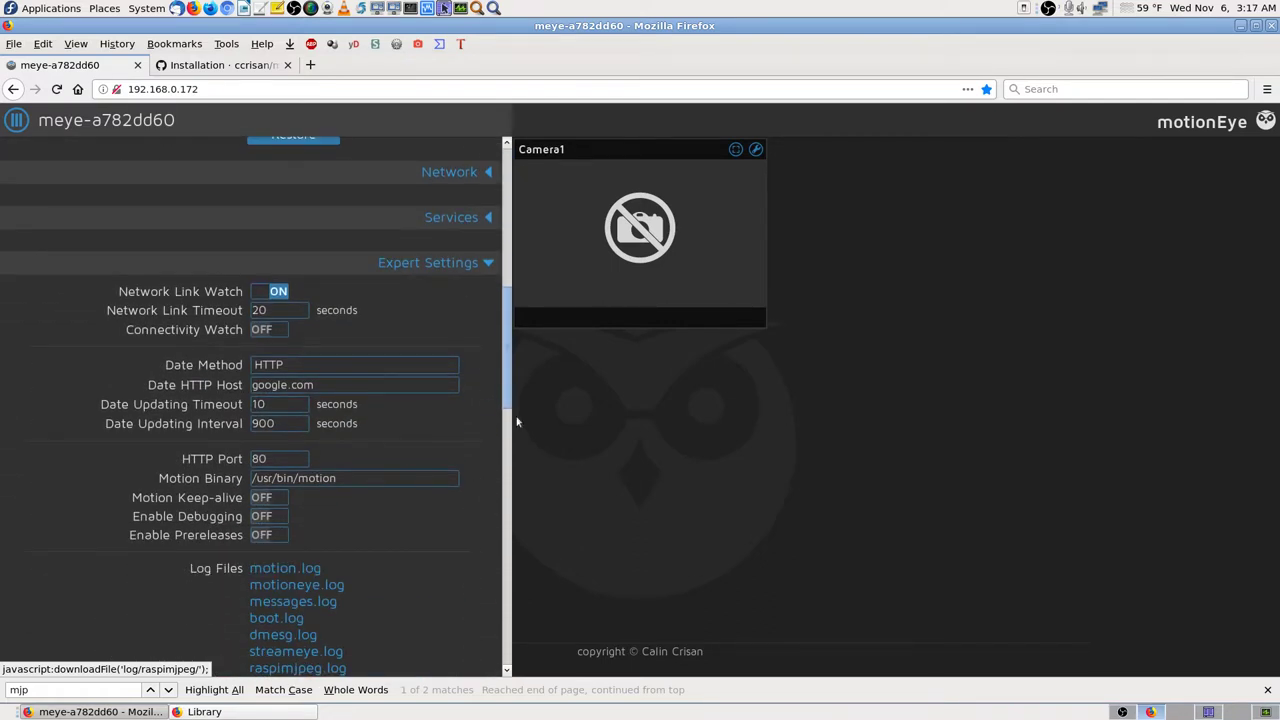
scroll(474, 491, "down", 3)
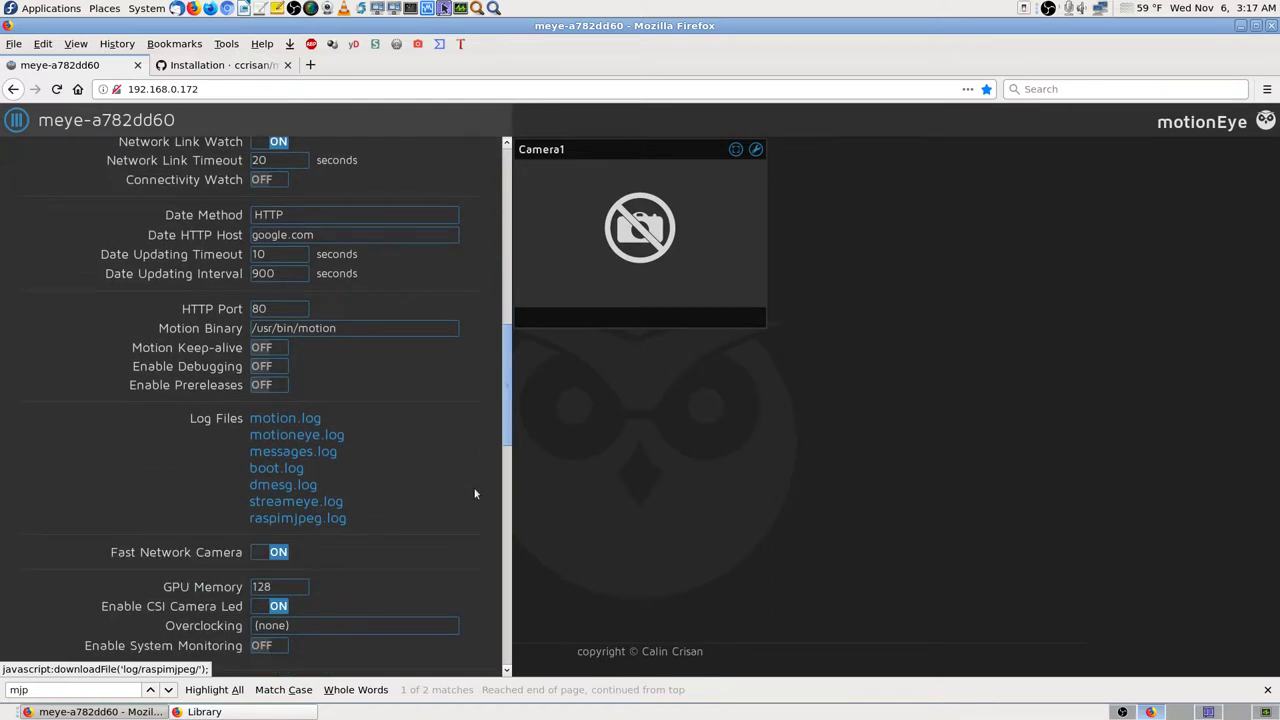
scroll(476, 490, "down", 4)
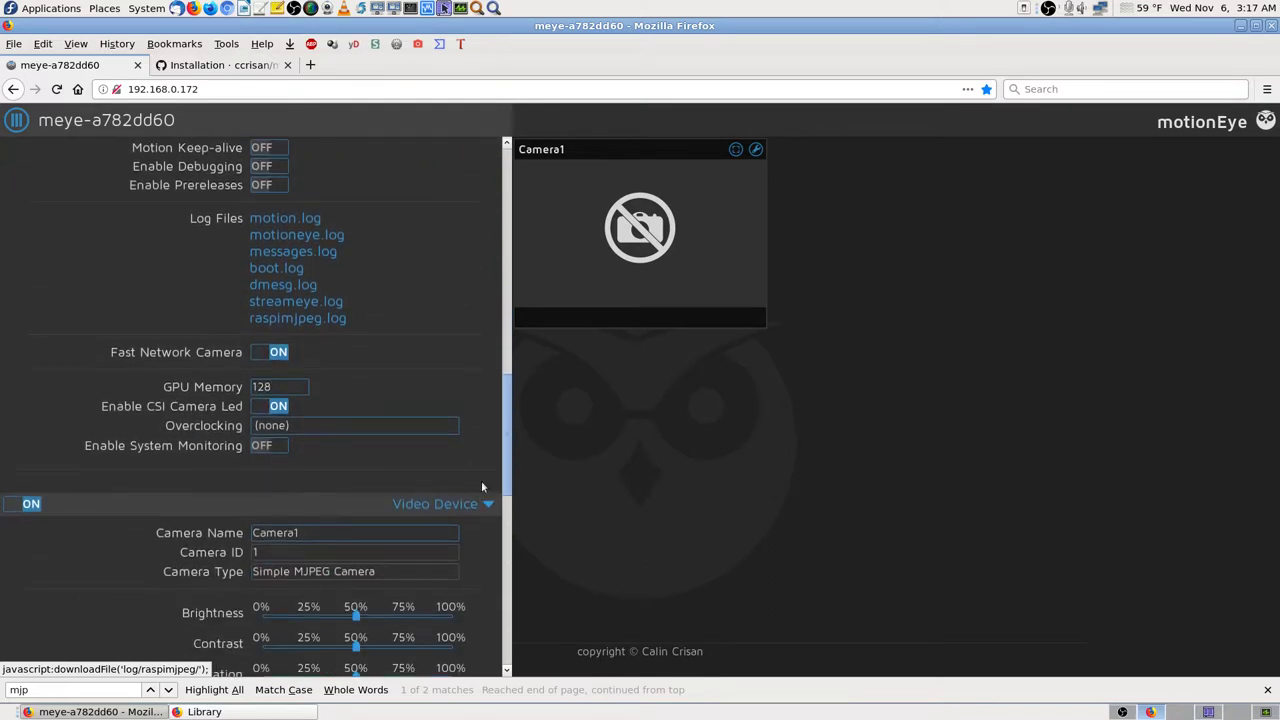
scroll(481, 508, "down", 2)
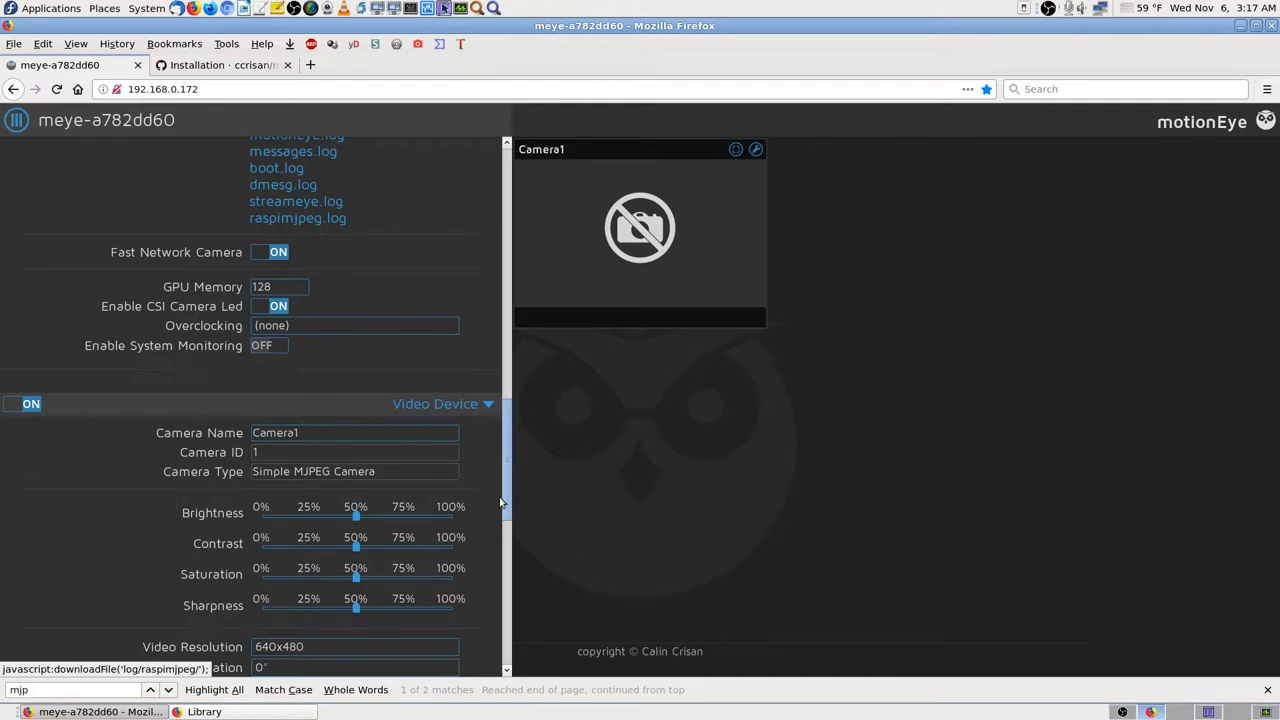
scroll(501, 502, "down", 3)
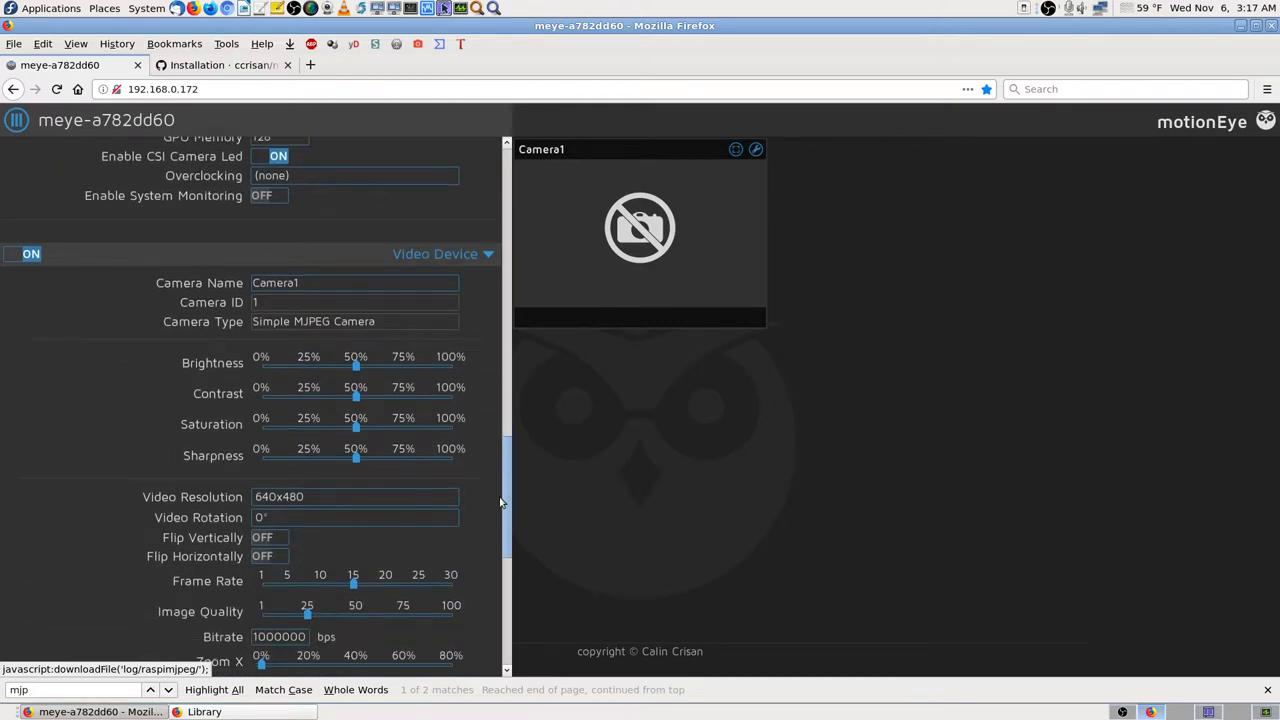
scroll(501, 502, "down", 2)
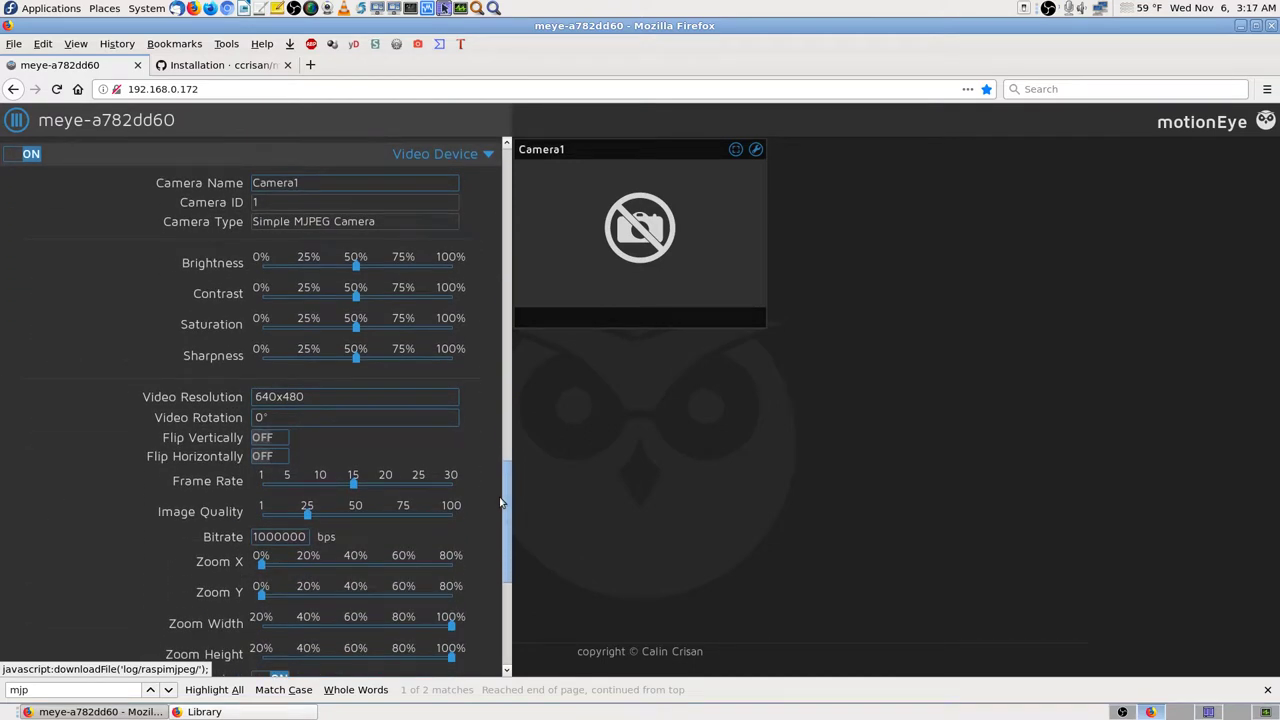
scroll(501, 502, "down", 2)
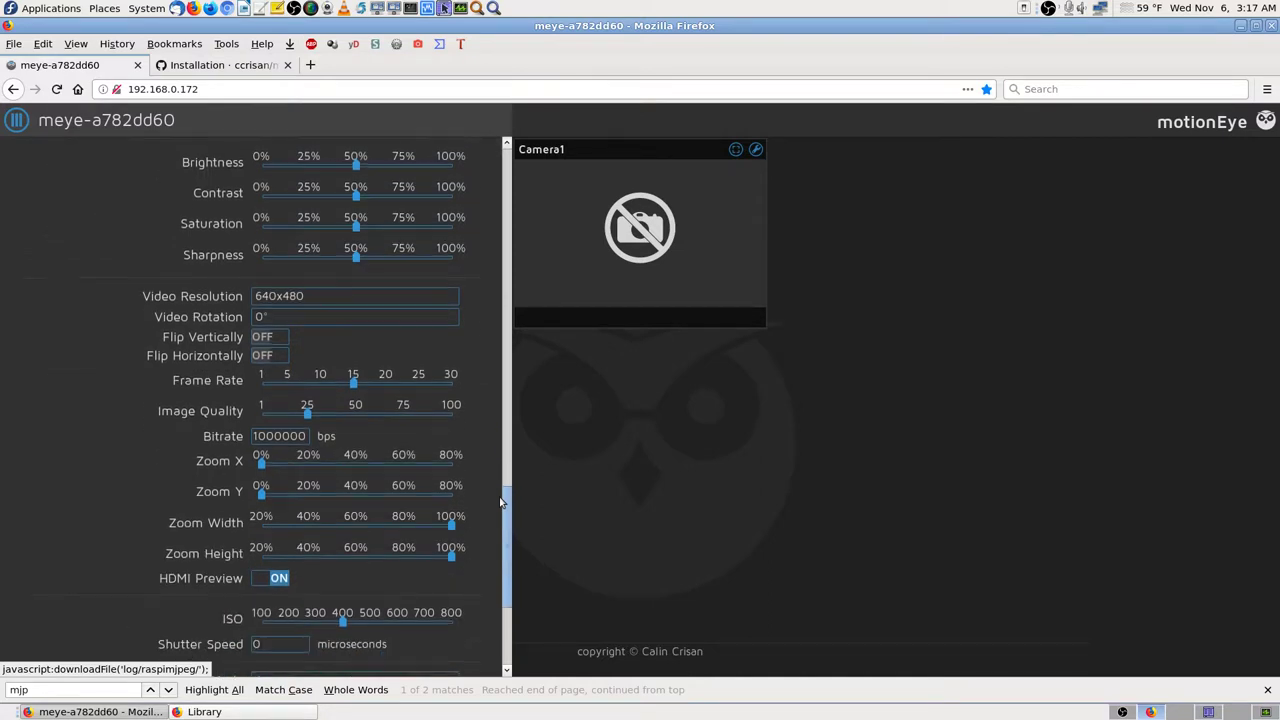
scroll(501, 502, "down", 3)
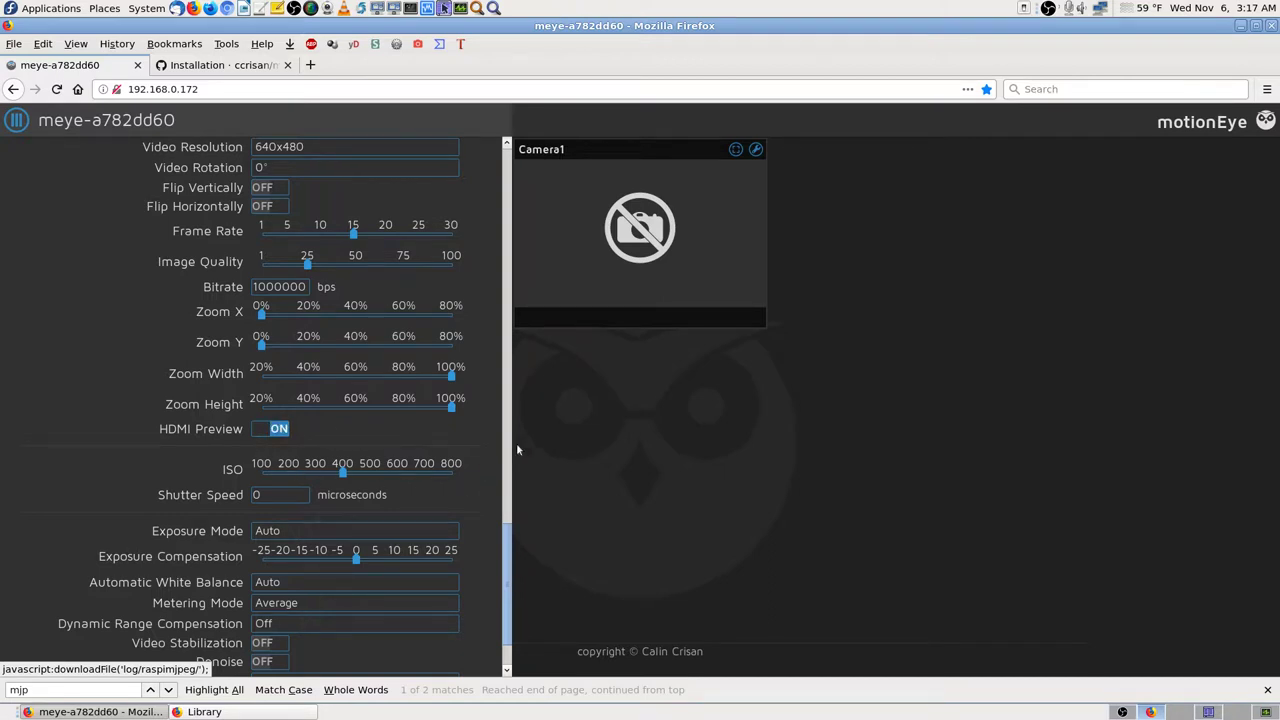
scroll(494, 484, "down", 2)
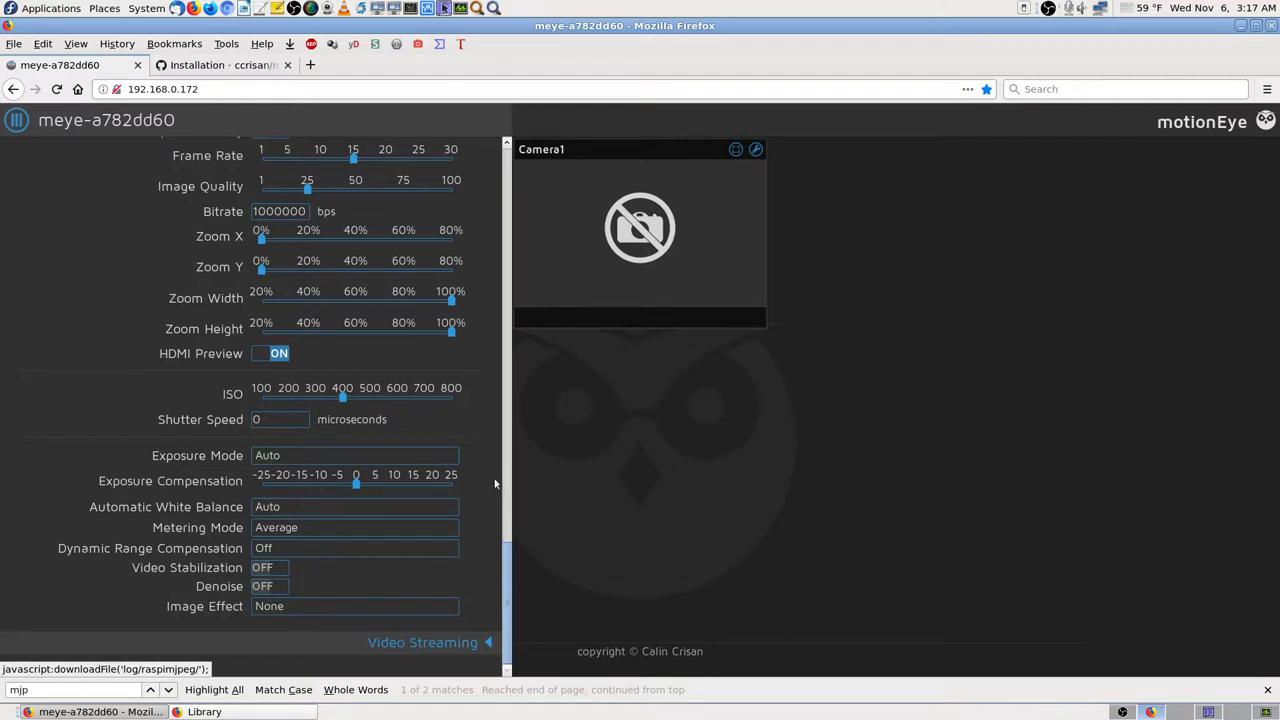
left_click(489, 643)
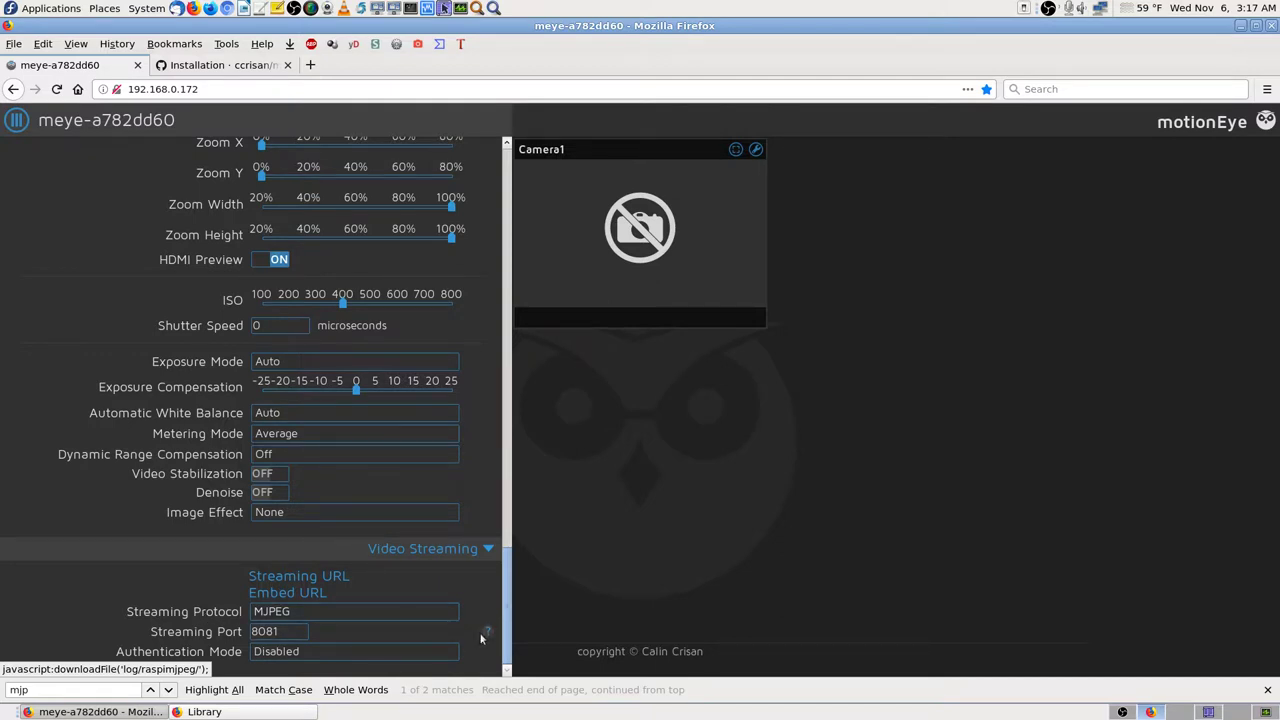
Step: Return to the top of General Settings, showing the admin and surveillance accounts and UTC time zone
scroll(481, 490, "up", 8)
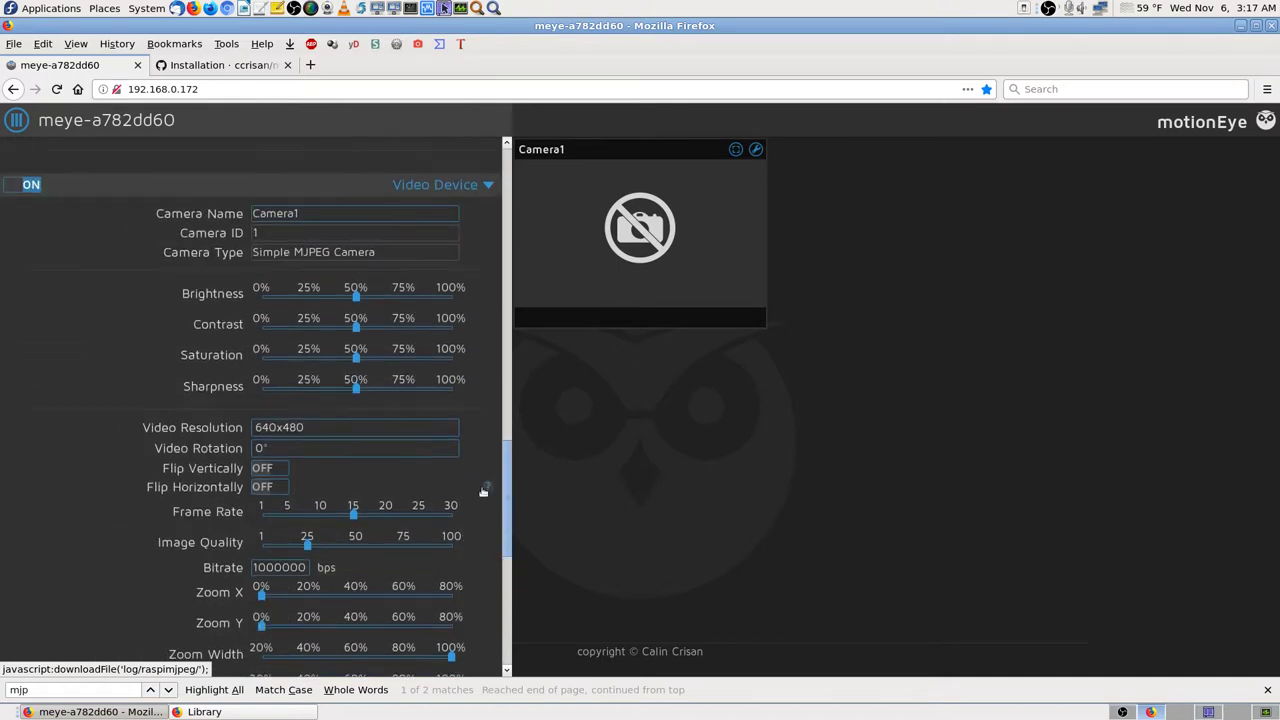
scroll(481, 490, "up", 6)
scroll(481, 492, "up", 8)
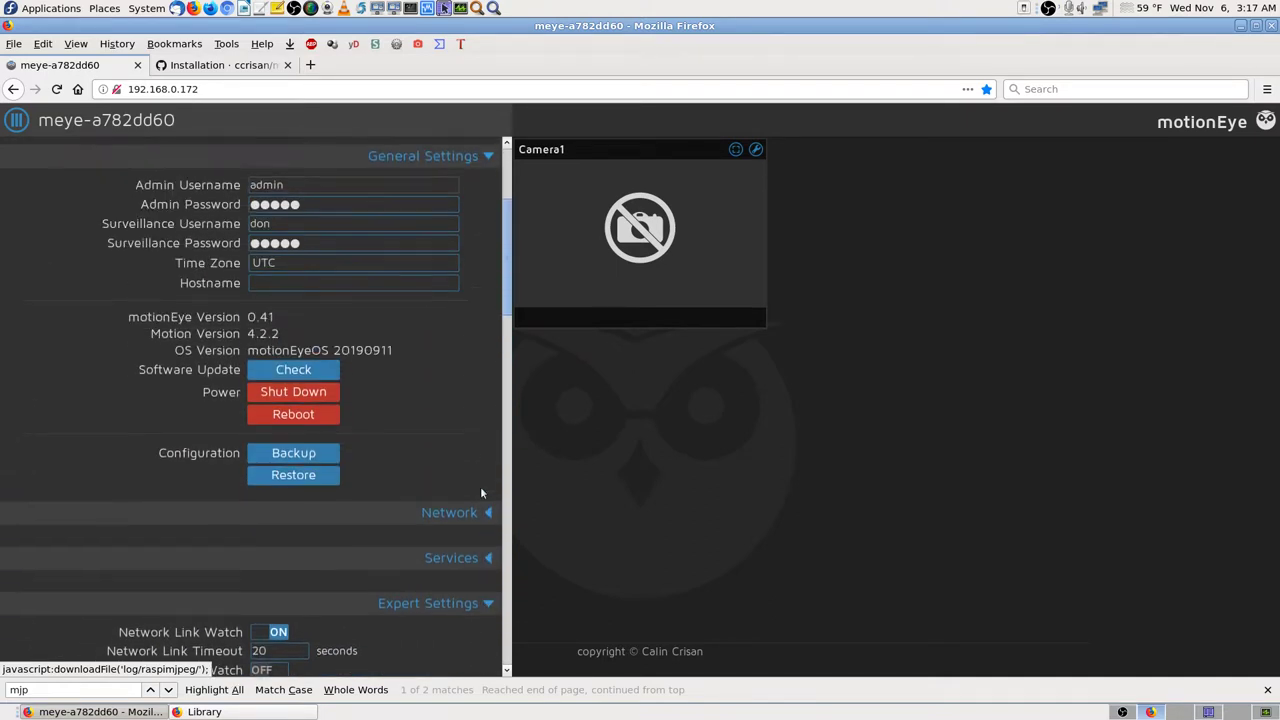
scroll(480, 486, "up", 5)
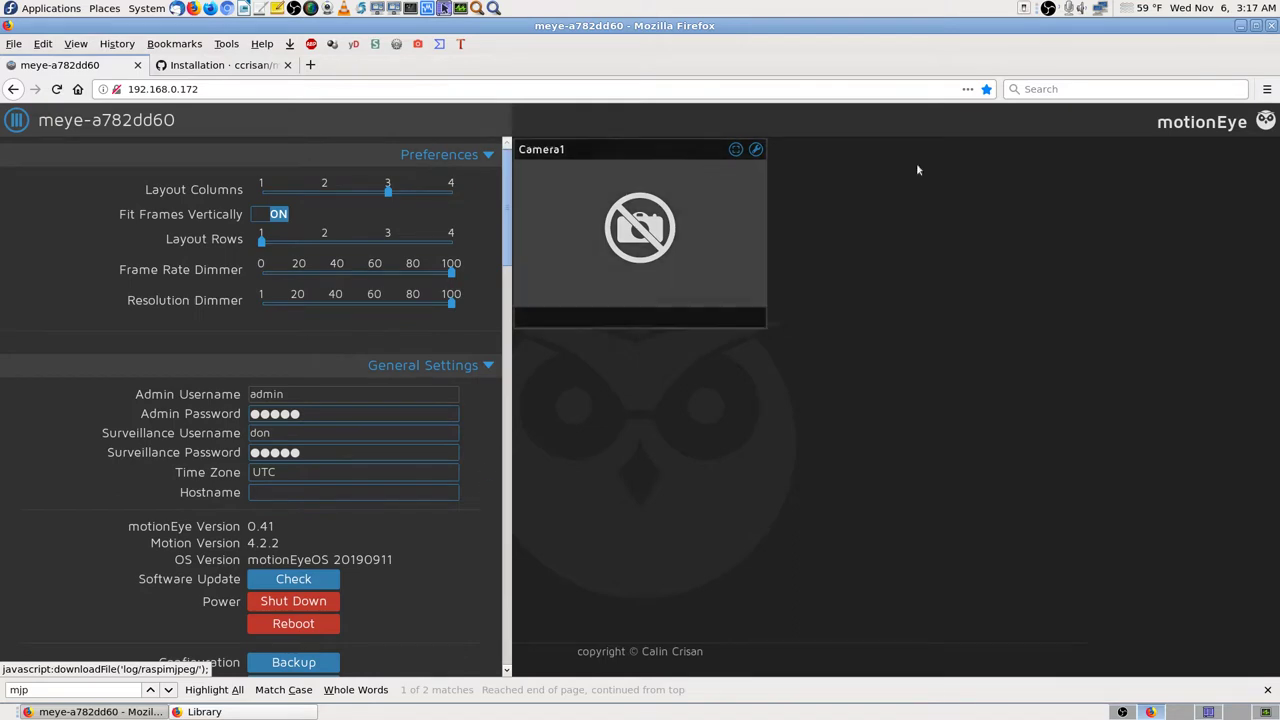
Step: Reload motionEye, close the find bar, and log in with the saved administrator username and the account password
left_click(1236, 128)
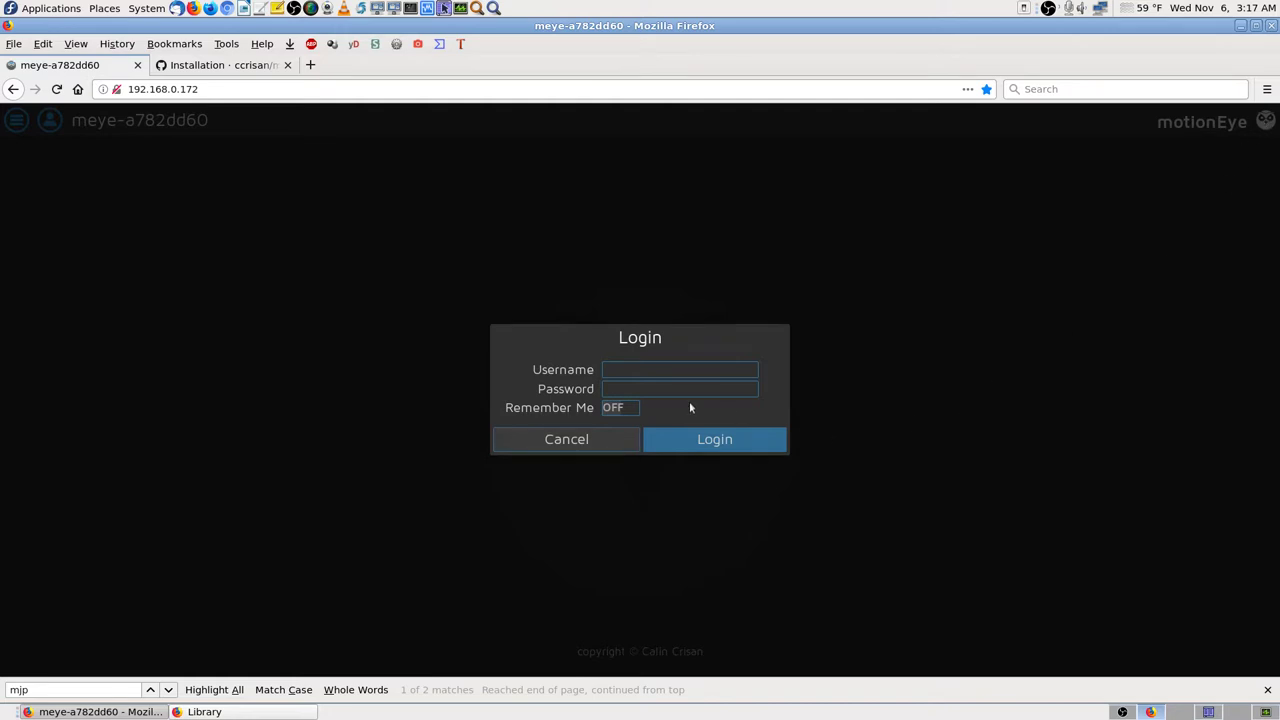
left_click(1267, 689)
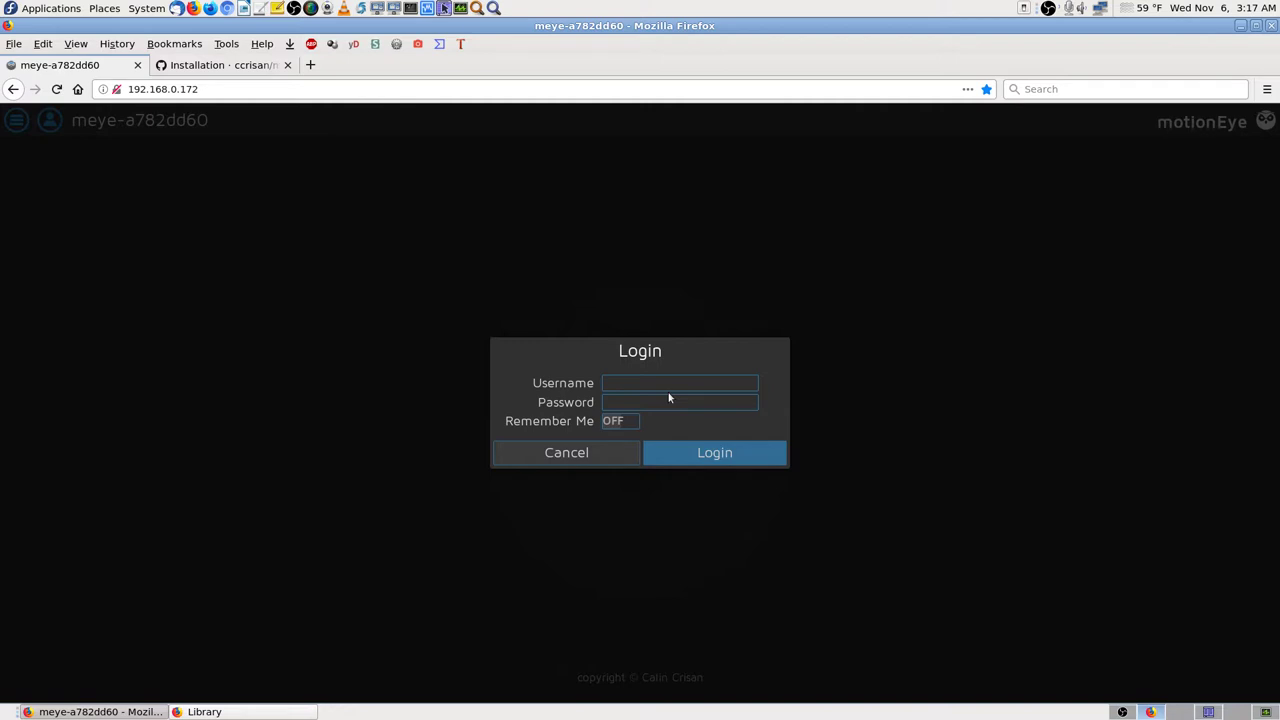
left_click(652, 387)
left_click(652, 387)
left_click(654, 398)
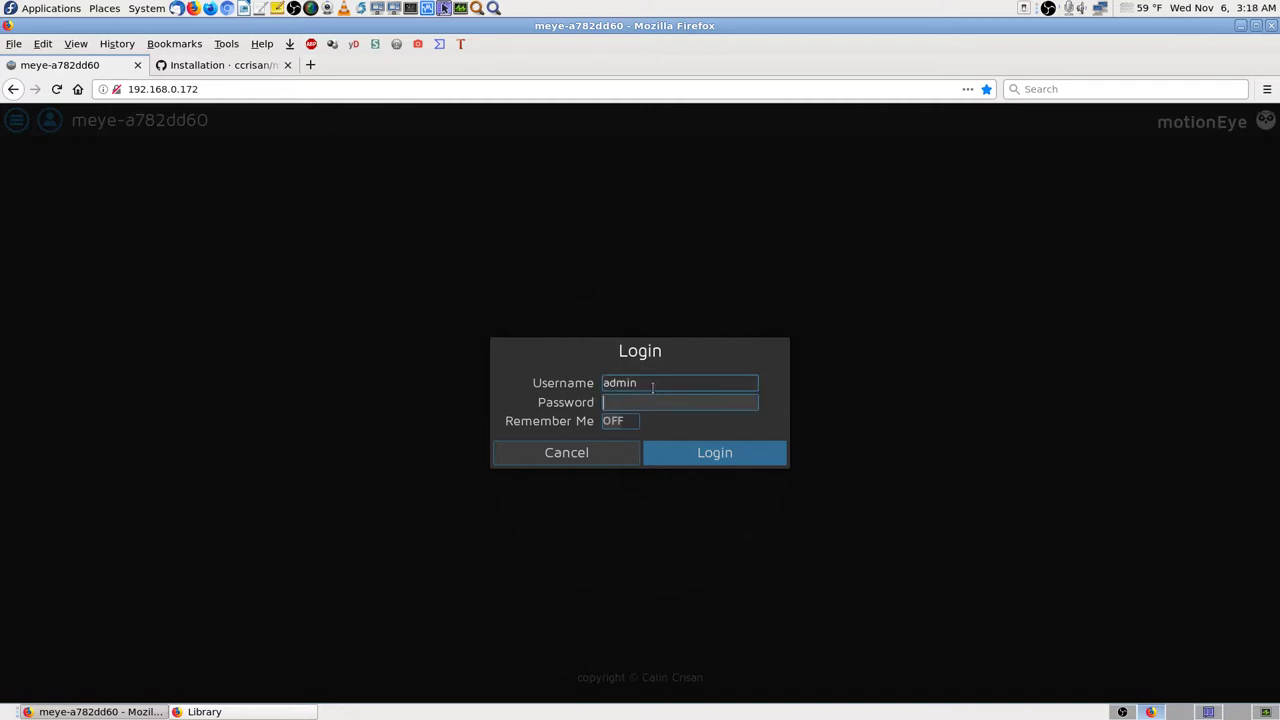
type("************")
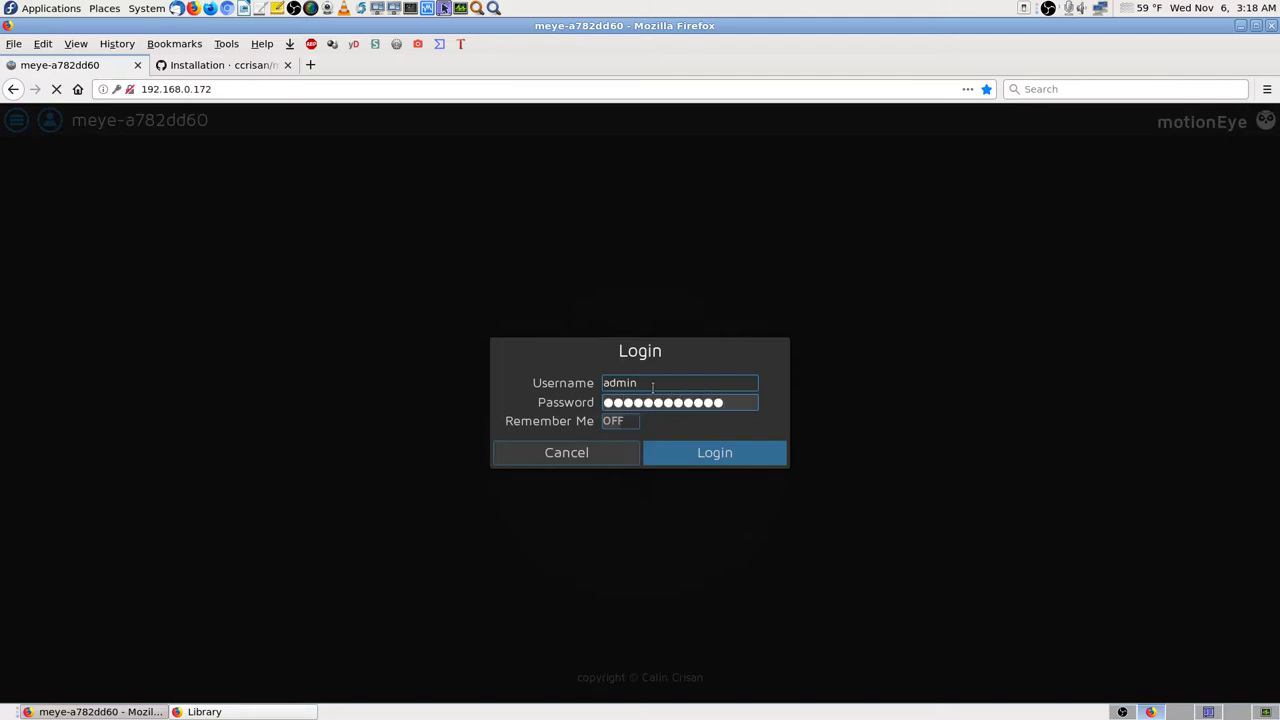
key("Return")
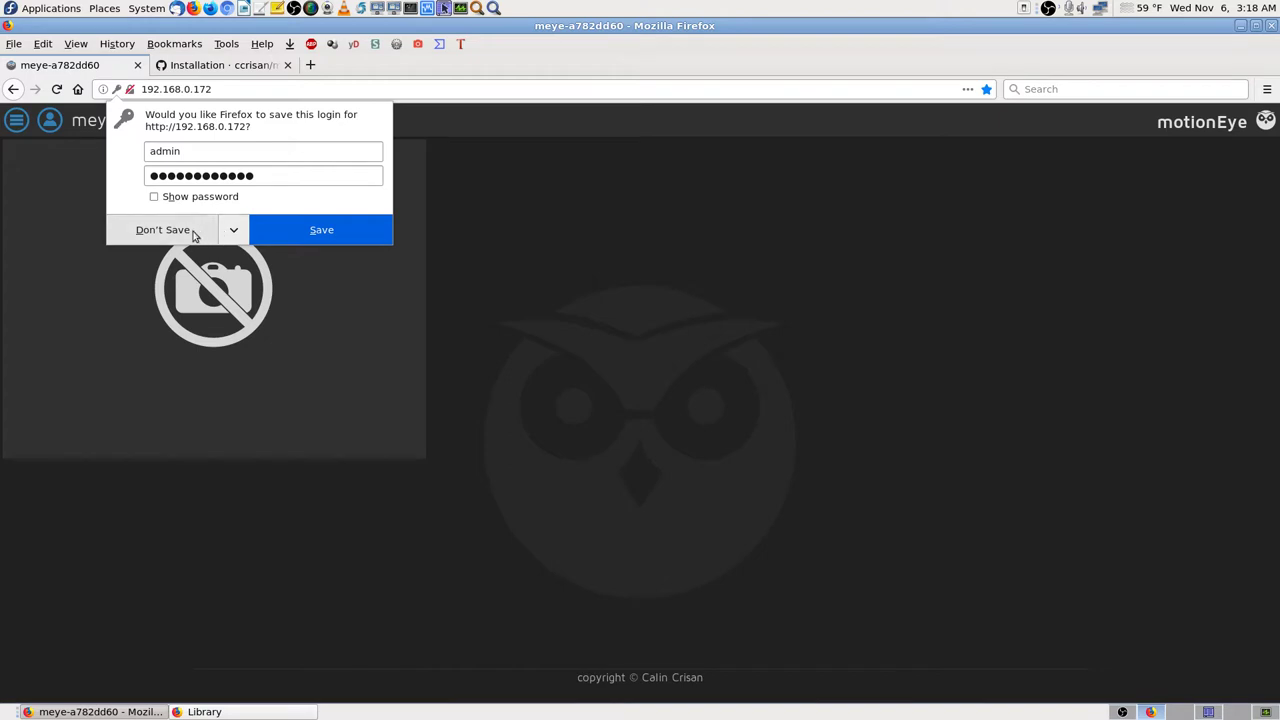
Step: Decline Firefox's offer to save the login and open the settings panel beside Camera1
left_click(178, 231)
mouse_move(272, 311)
left_click(17, 120)
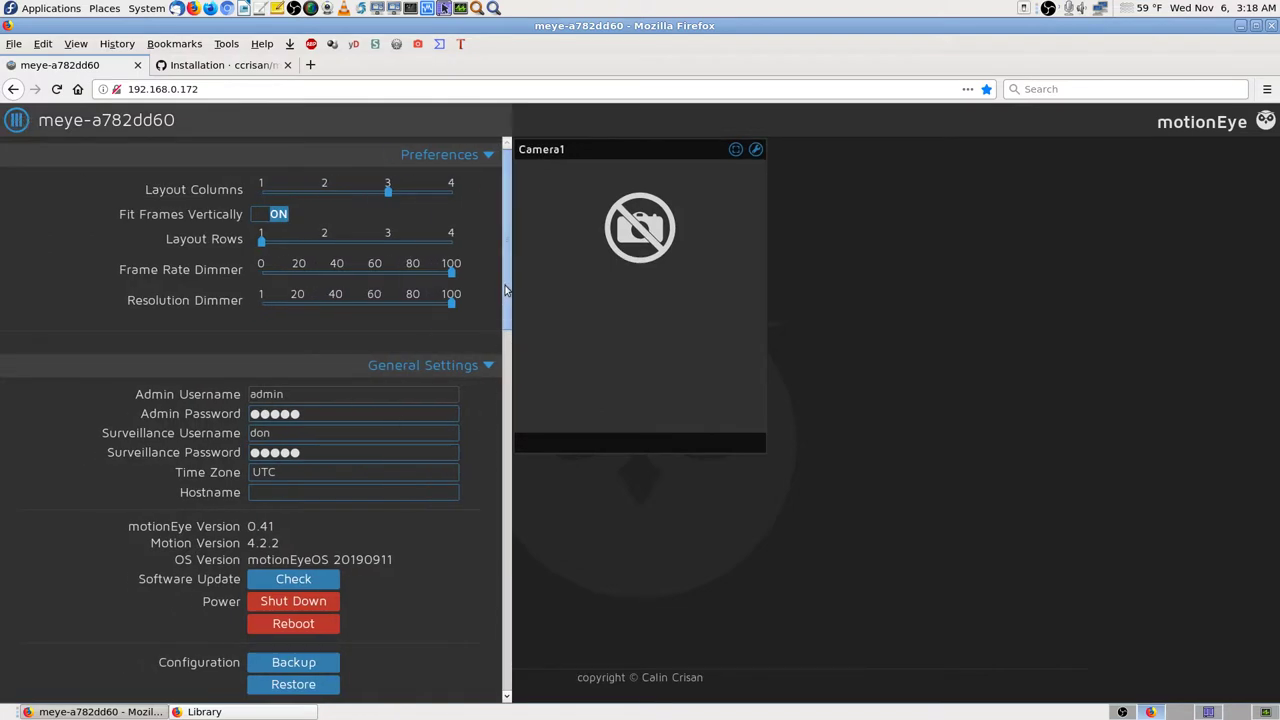
Step: Peek into the Network and Services sections, then expand Expert Settings showing HTTP Port 80
left_click_drag(507, 289, 525, 467)
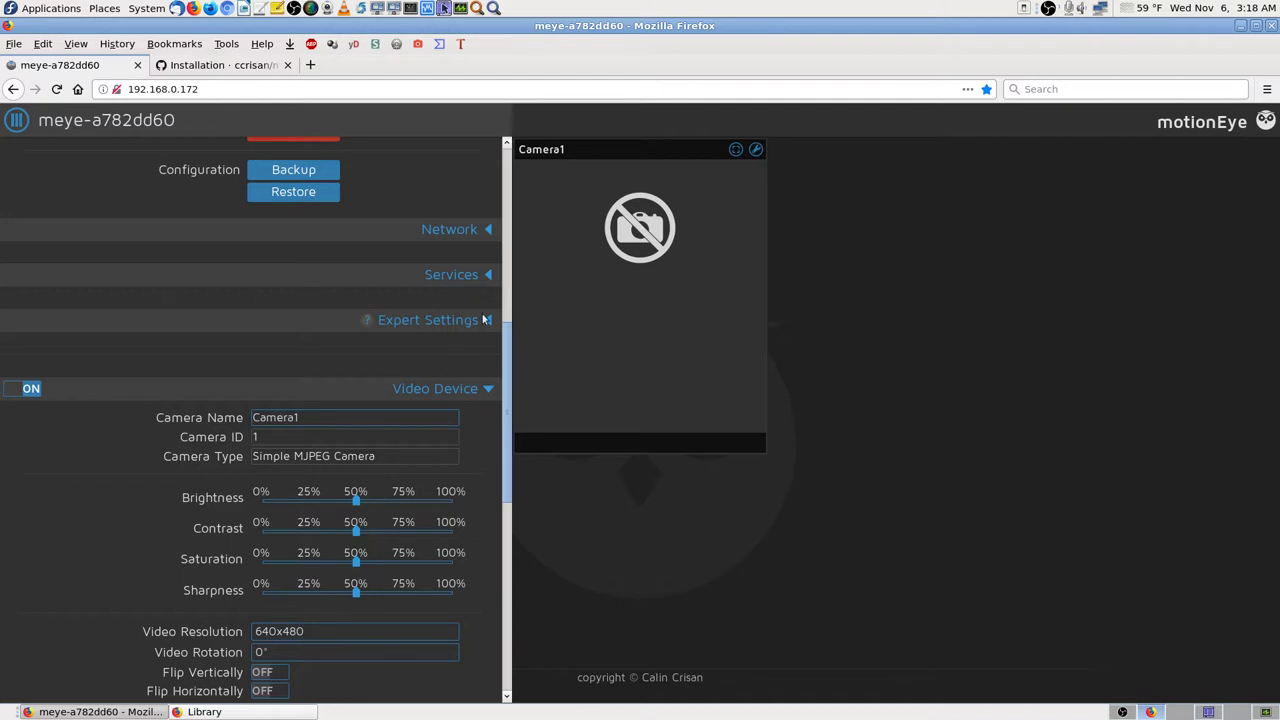
left_click(489, 231)
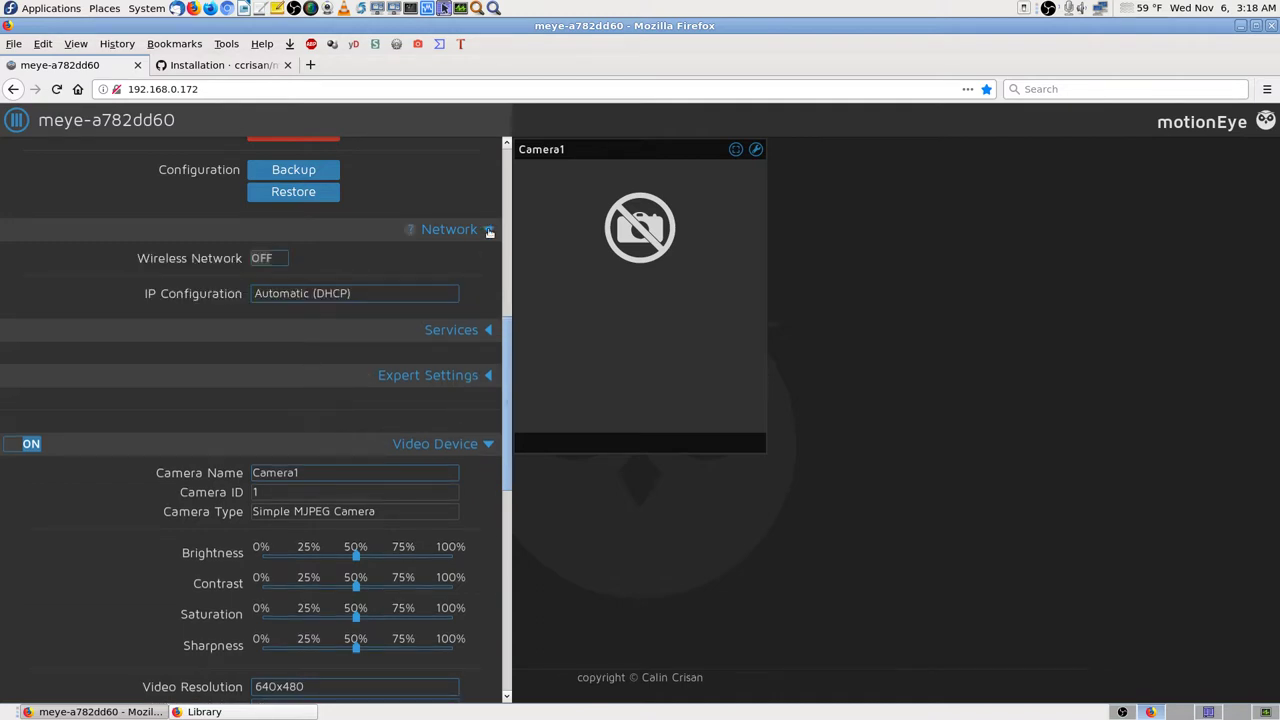
left_click(489, 231)
left_click(487, 275)
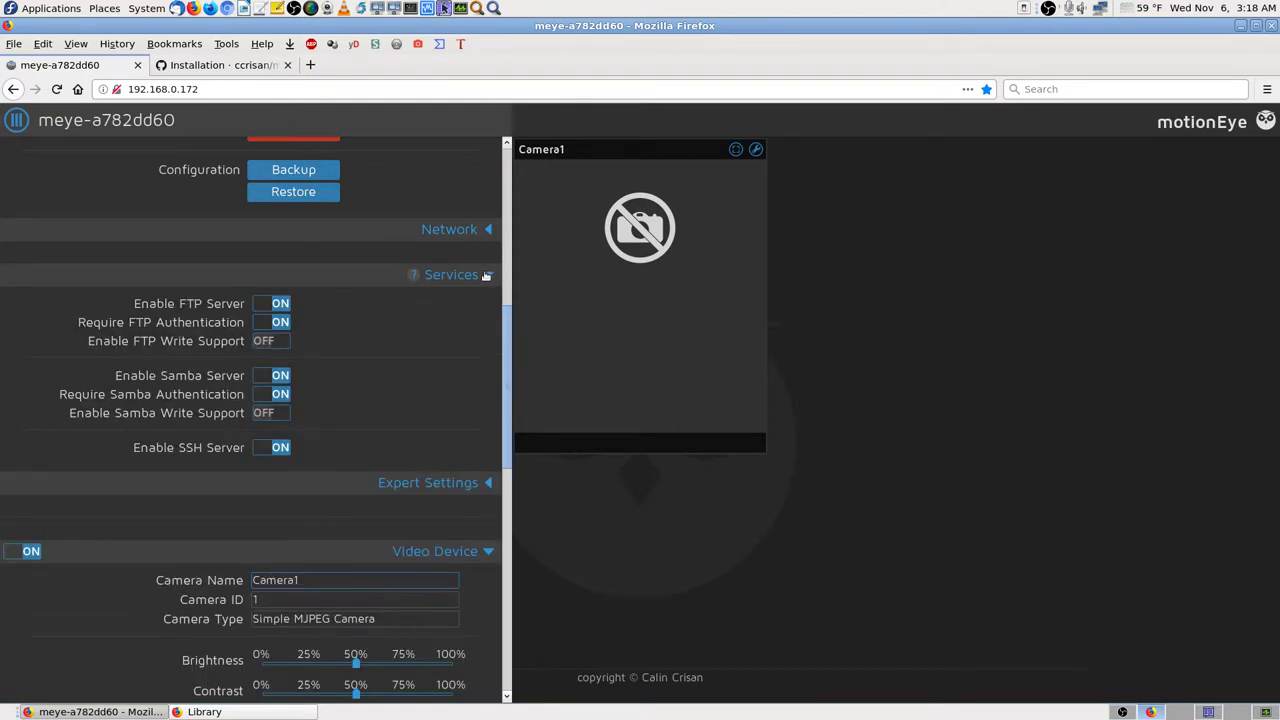
left_click(487, 275)
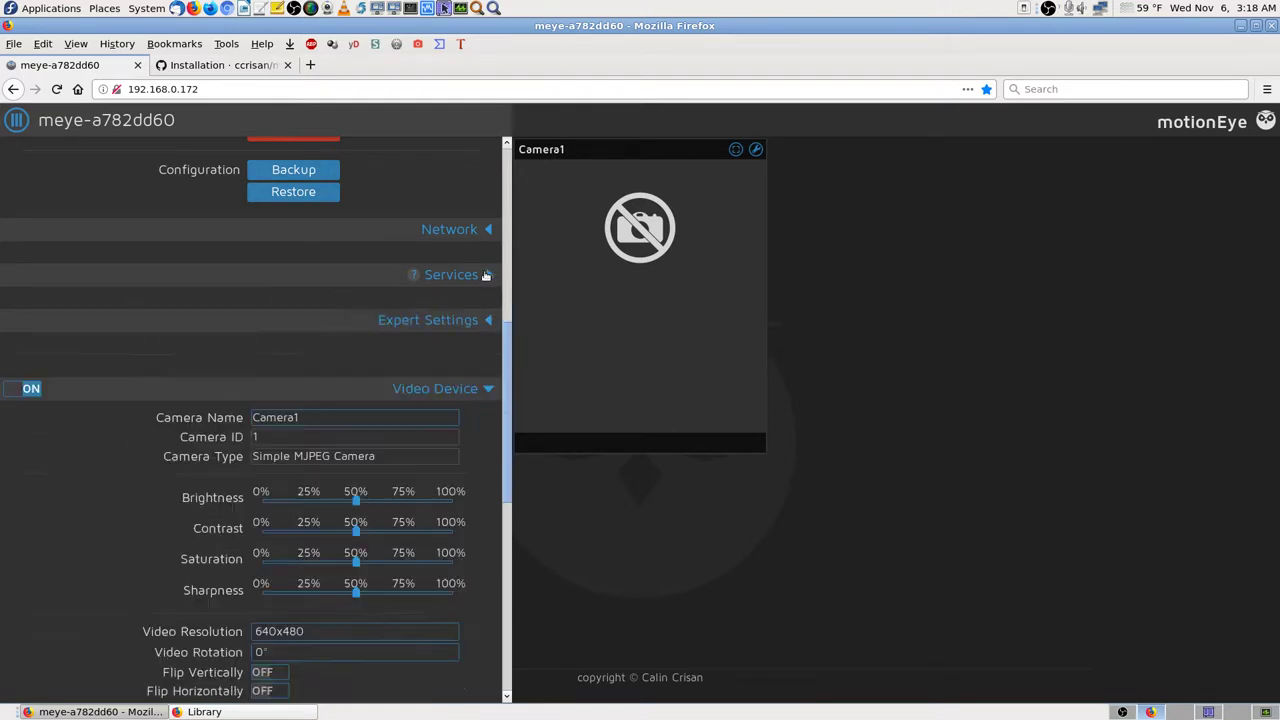
left_click(476, 322)
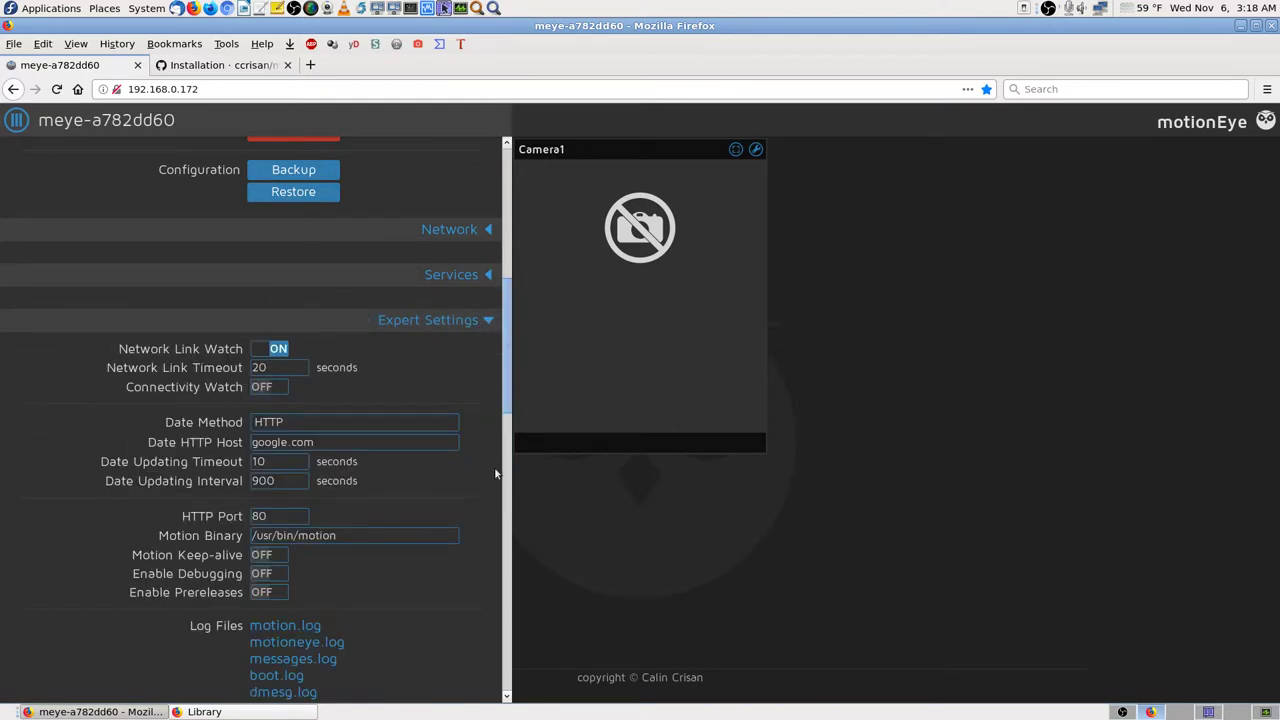
Step: Show the Fast Network Camera help tip in Expert Settings and save a screenshot of it
scroll(497, 470, "down", 1)
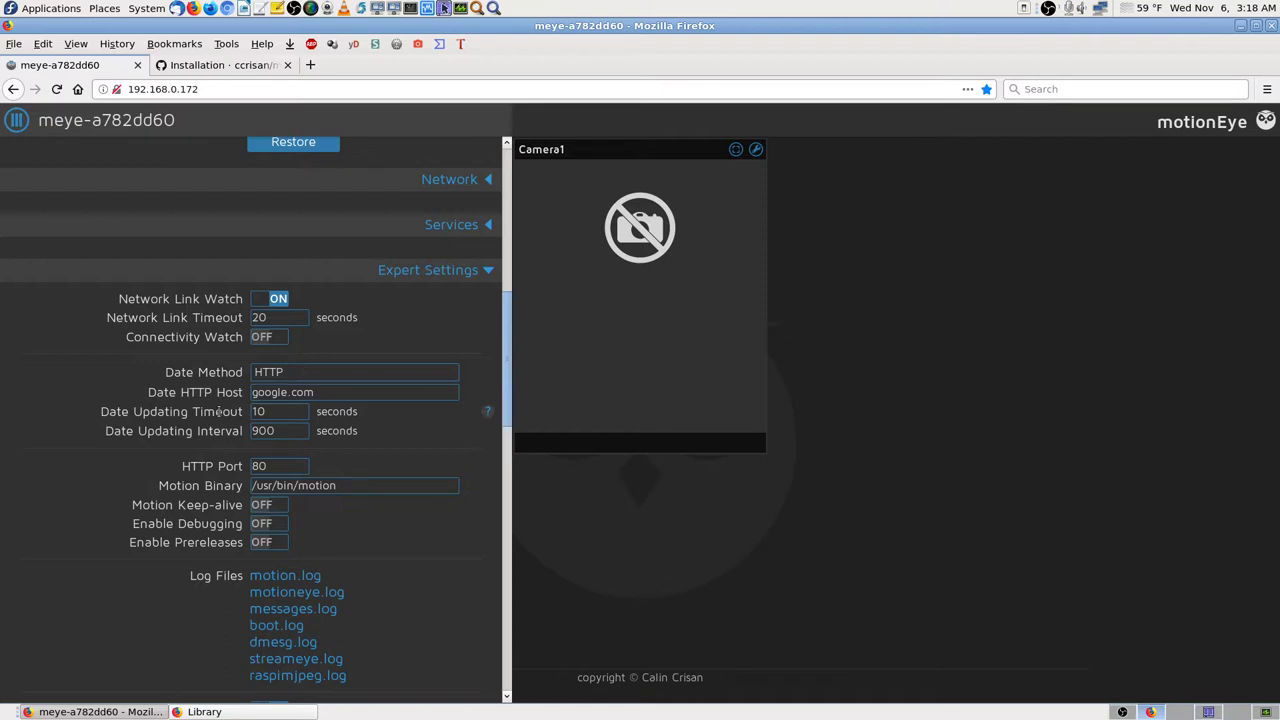
scroll(218, 411, "down", 2)
scroll(218, 411, "down", 1)
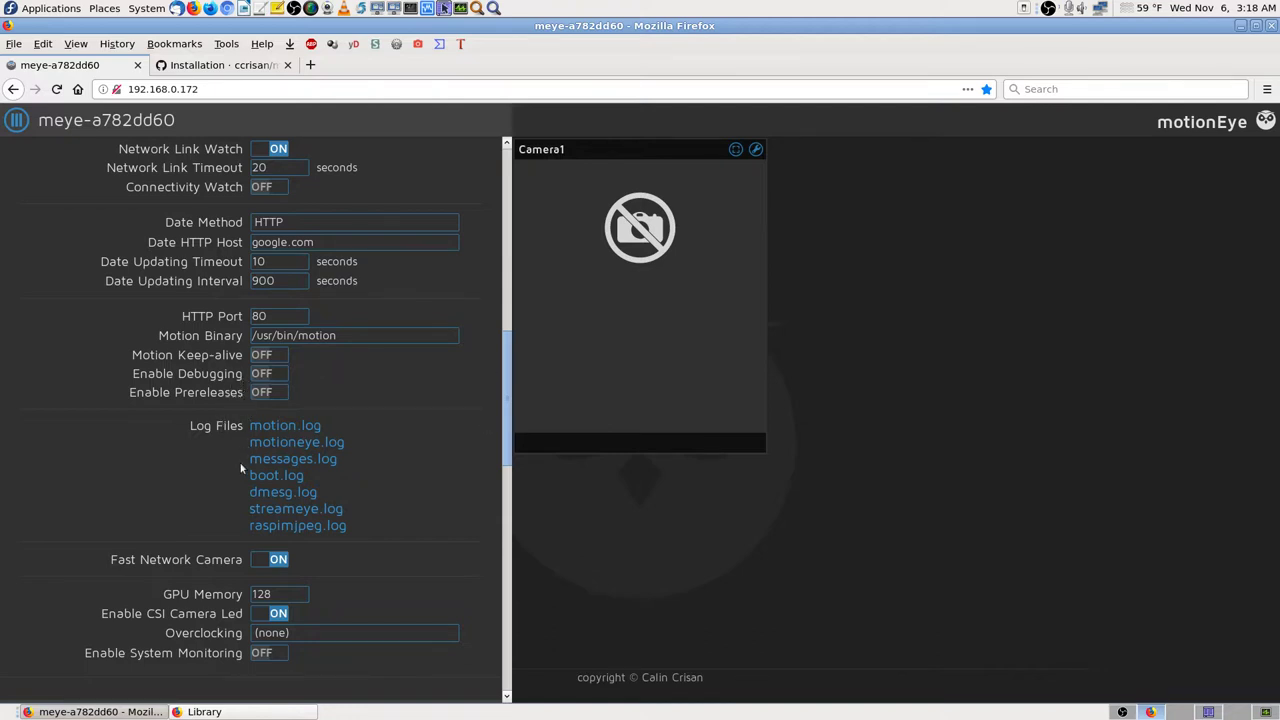
scroll(240, 440, "down", 2)
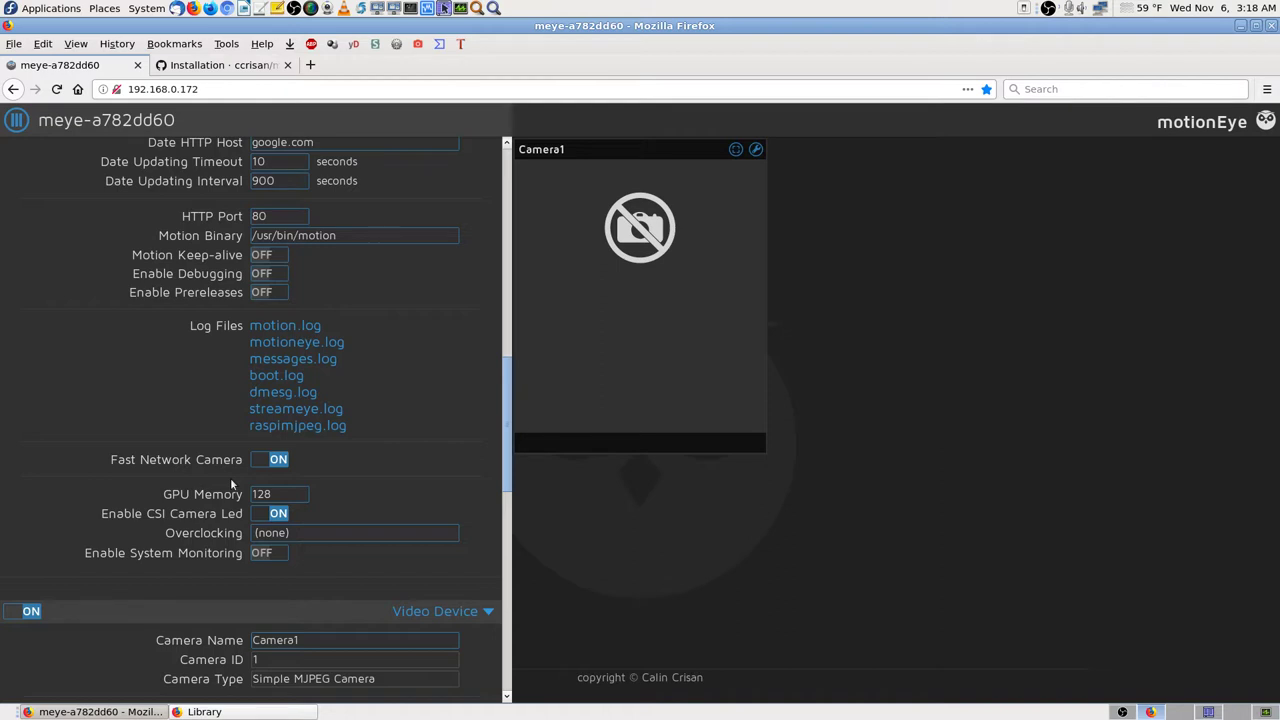
mouse_move(489, 460)
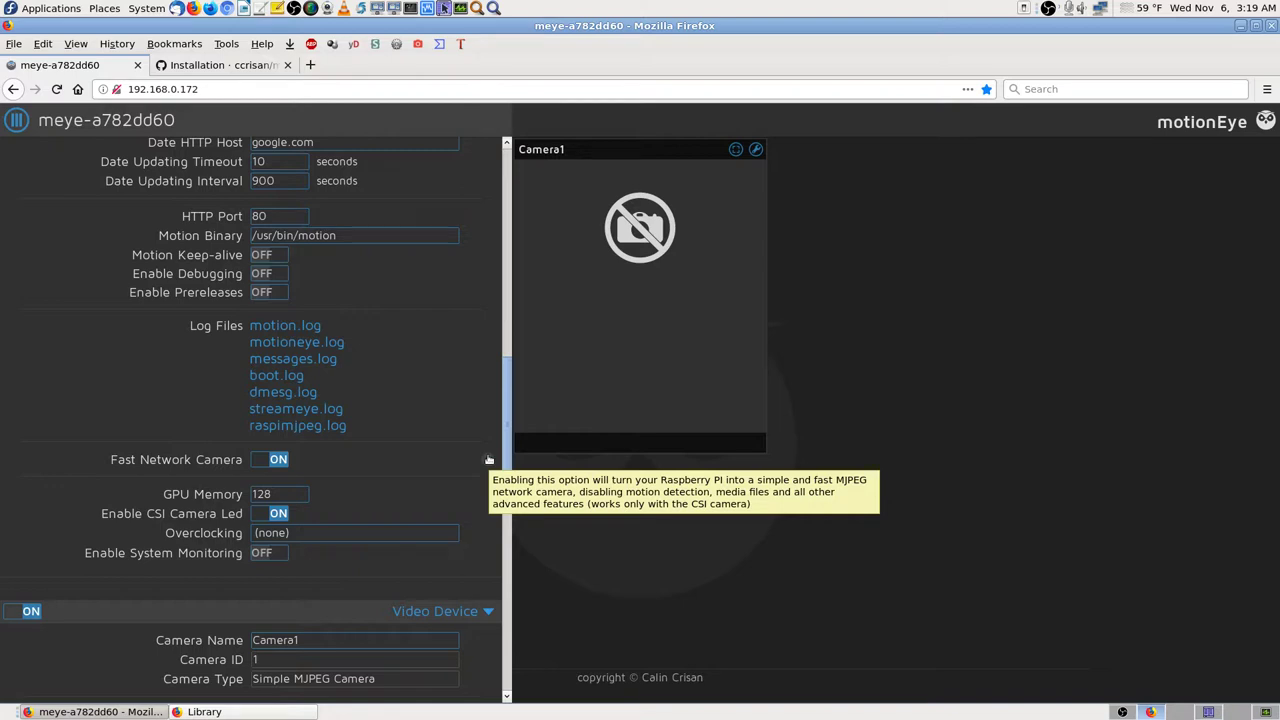
key("Print")
key("Return")
Step: Switch the Fast Network Camera setting to OFF
left_click(262, 459)
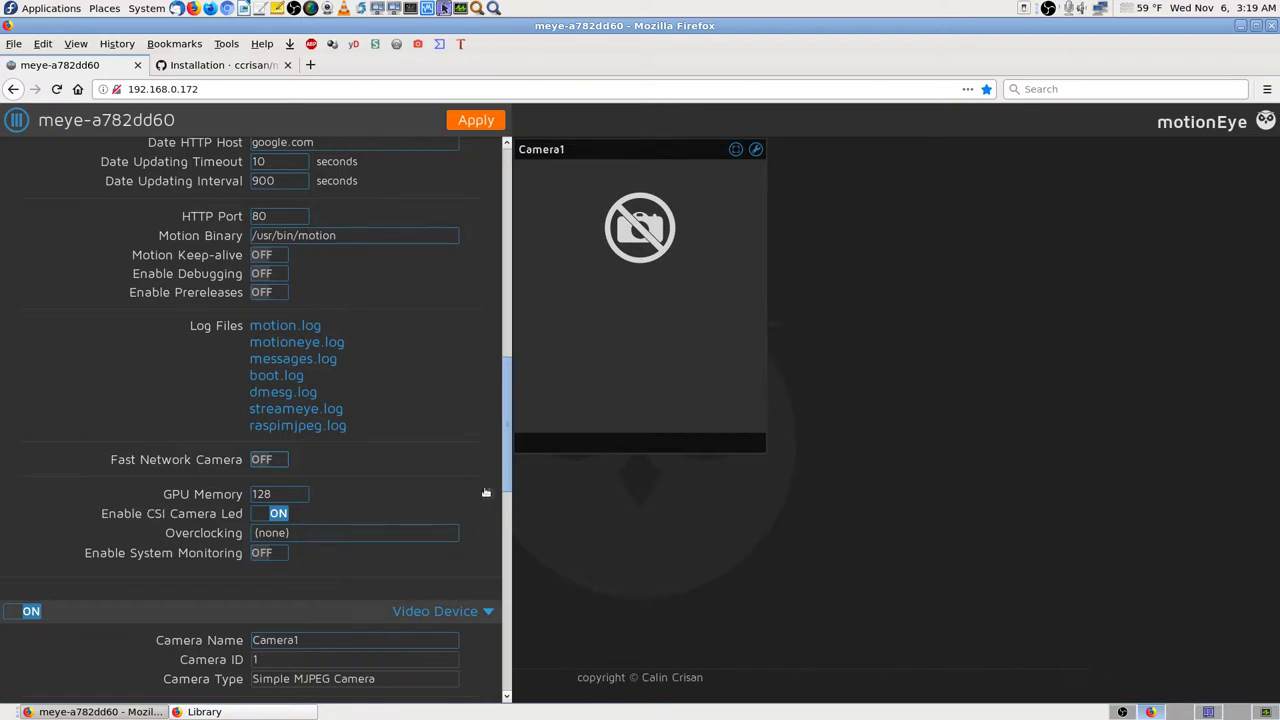
mouse_move(488, 496)
mouse_move(486, 555)
Step: Apply the Fast Network Camera change and confirm the system reboot
left_click(476, 125)
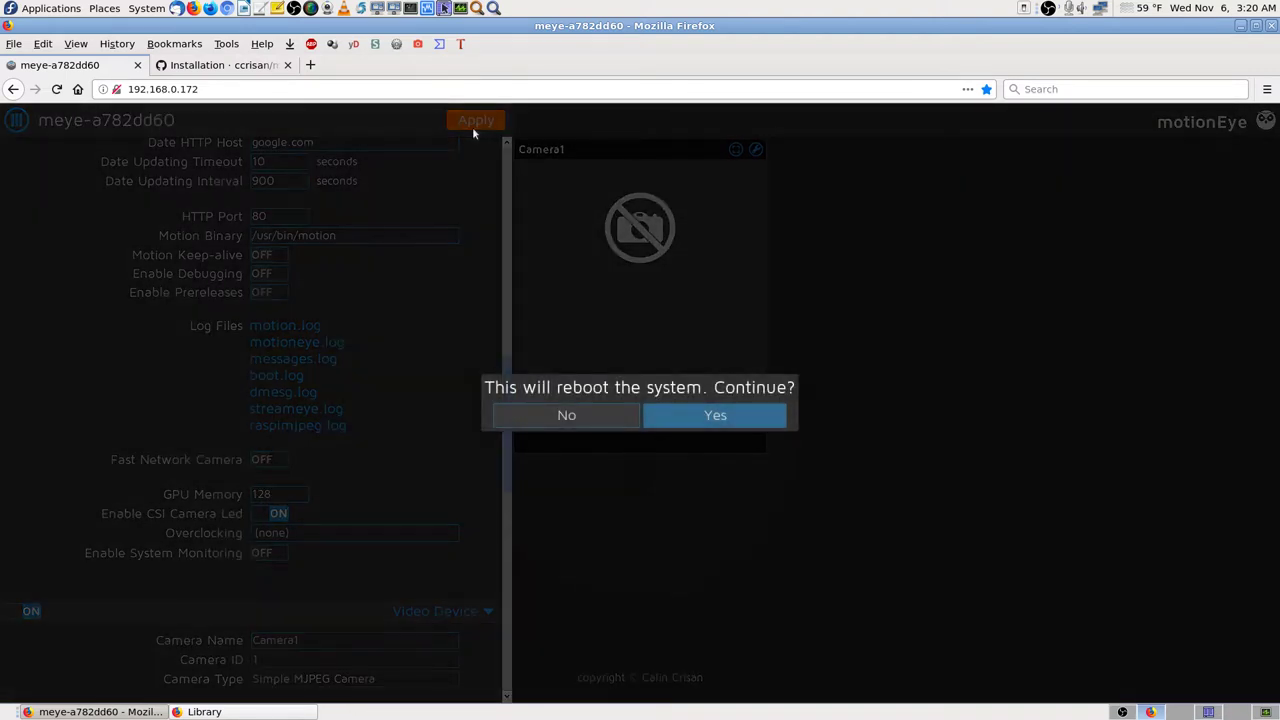
left_click(748, 416)
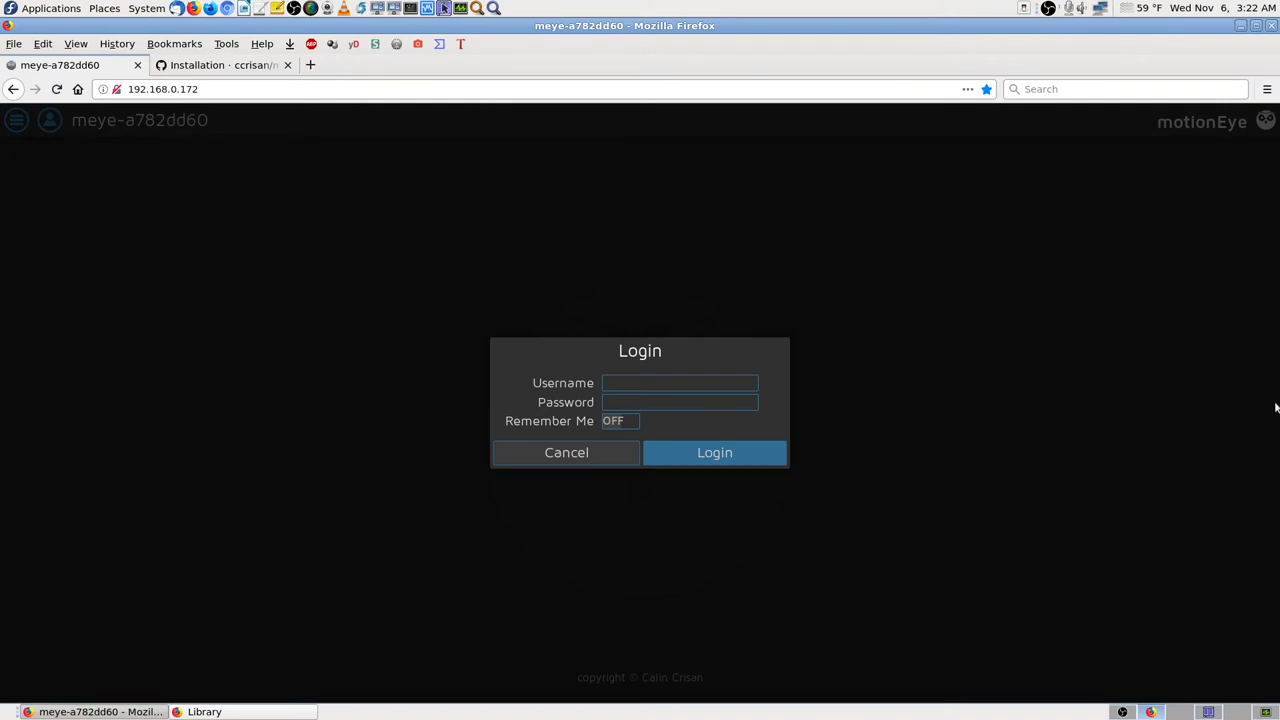
Step: Log in as administrator with the saved username and the password, declining Firefox's save-login offer
left_click(691, 384)
left_click(693, 387)
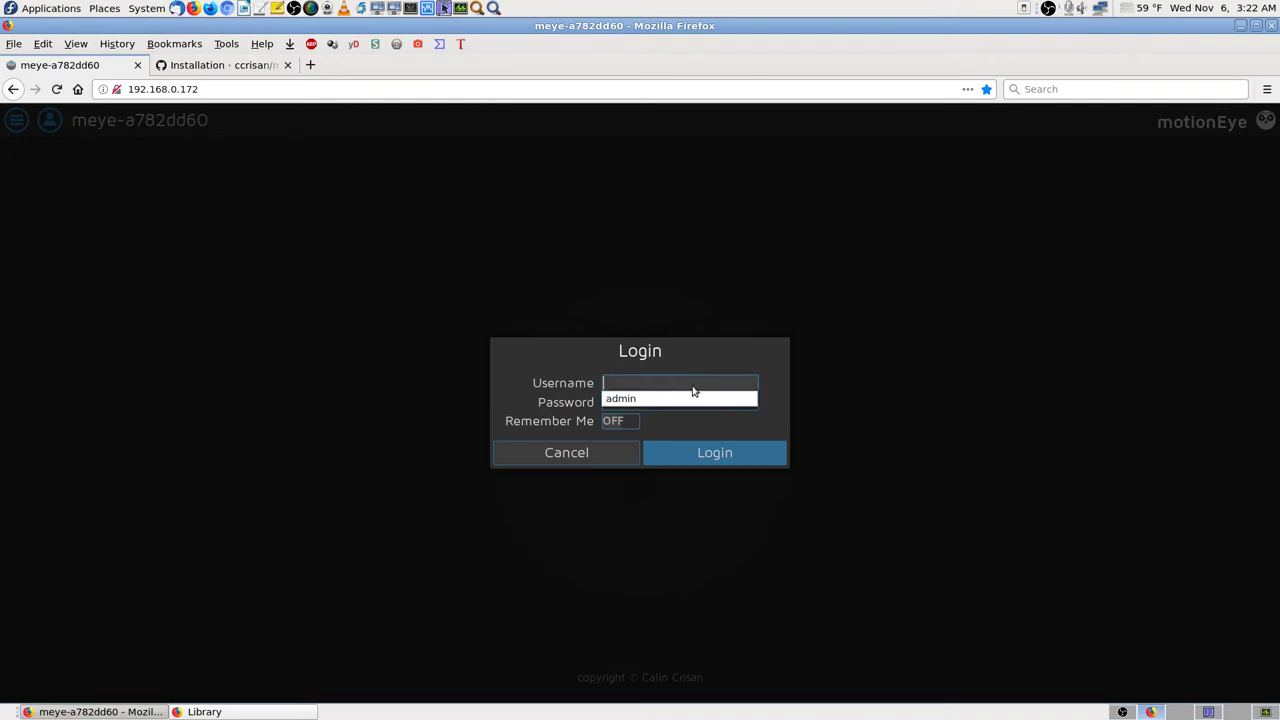
key("Down")
key("Tab")
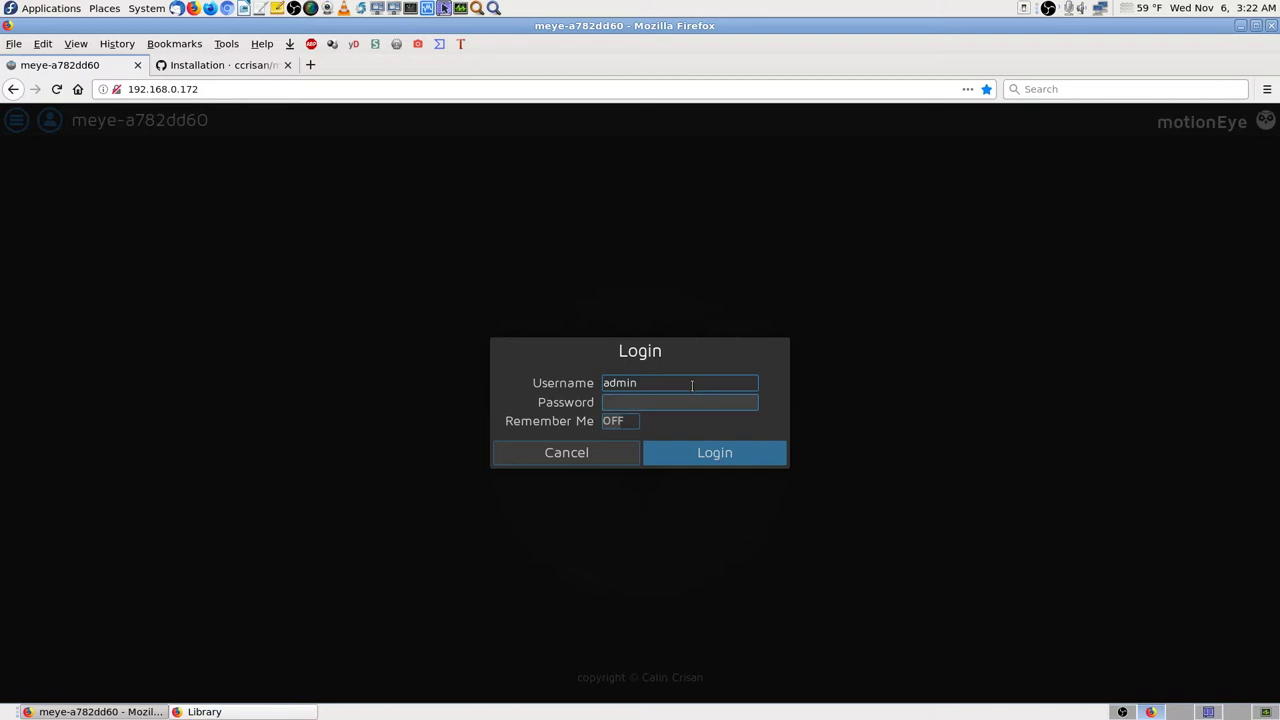
type("************")
key("Return")
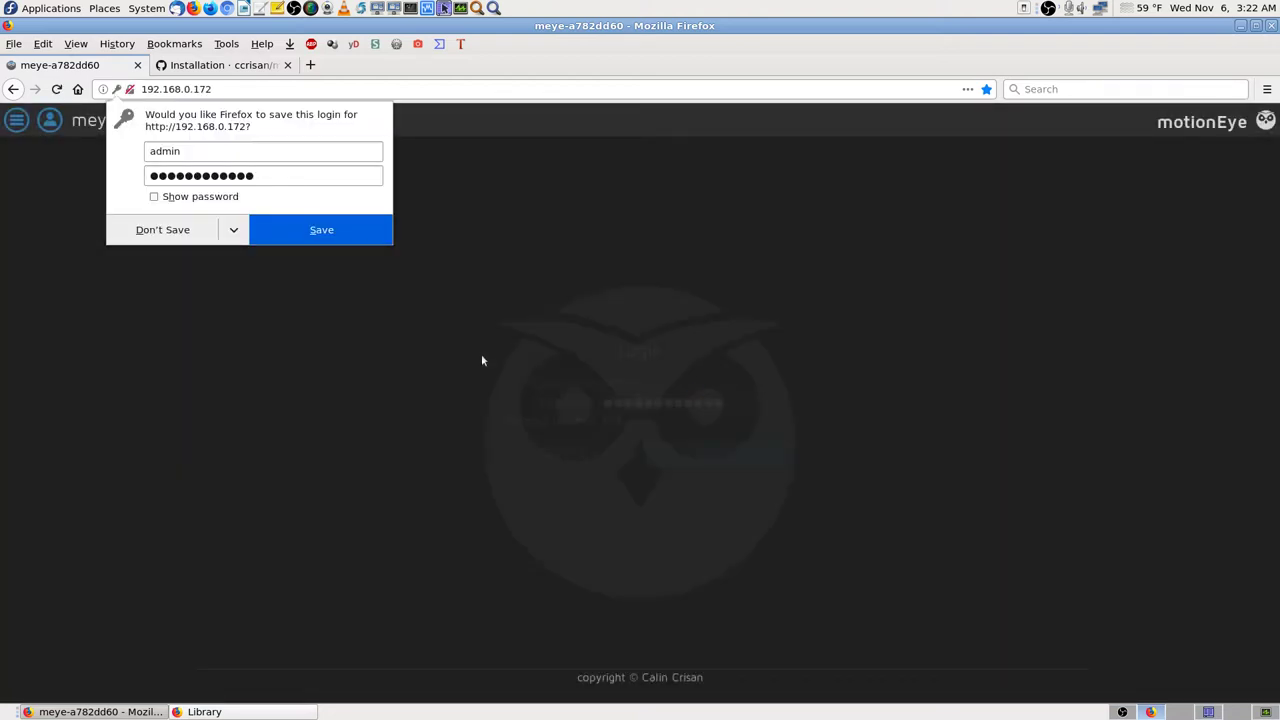
left_click(193, 233)
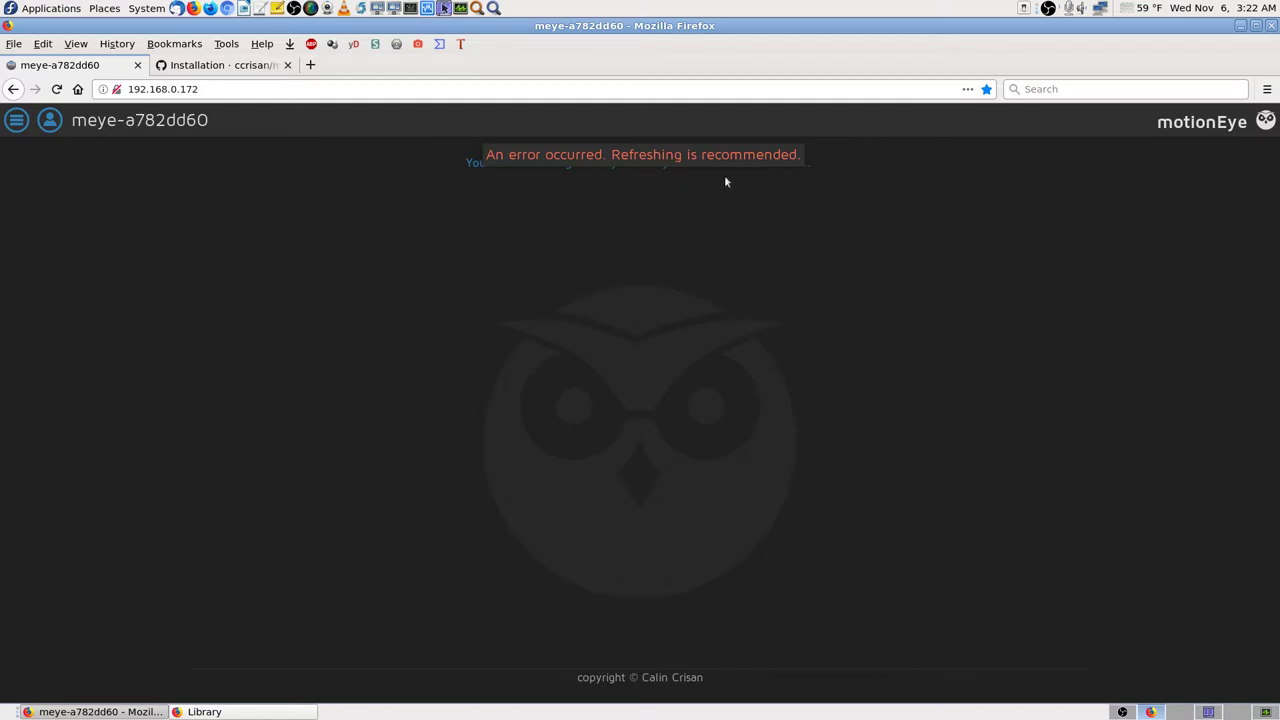
Step: Reload the page and log in again as administrator, refusing to save the login
left_click(57, 89)
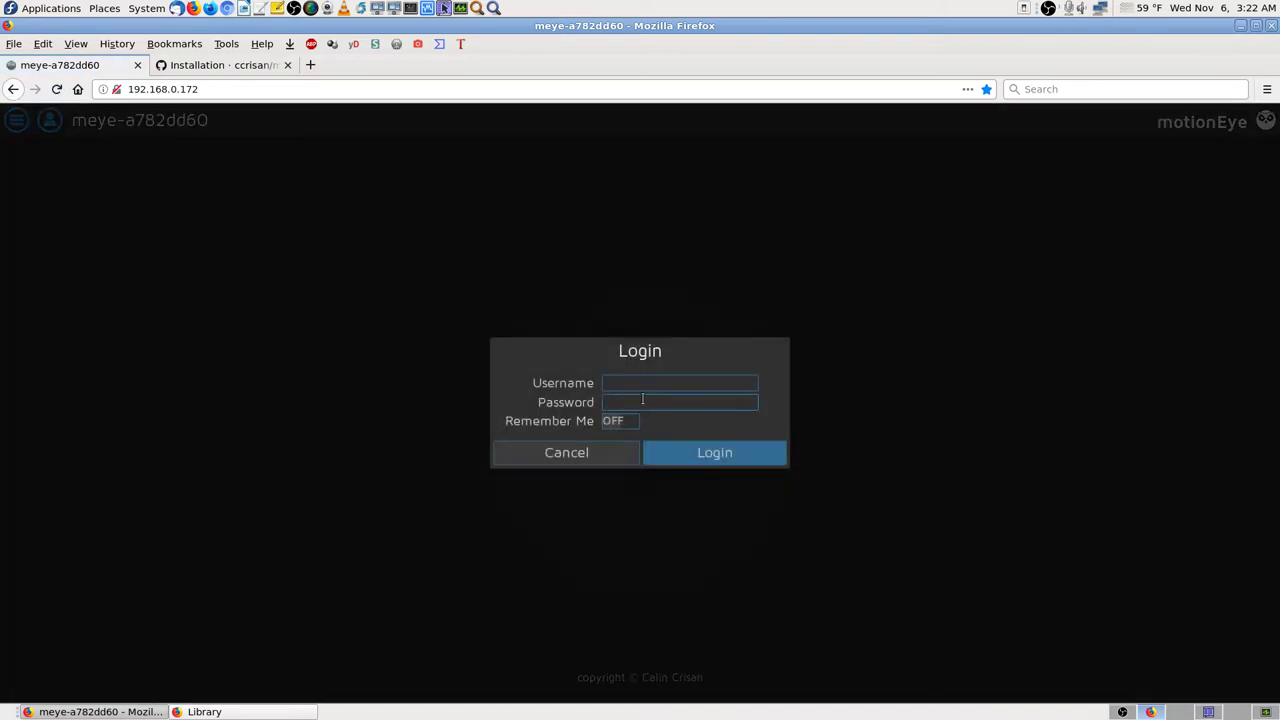
key("Down")
key("Down")
key("Tab")
type("*****")
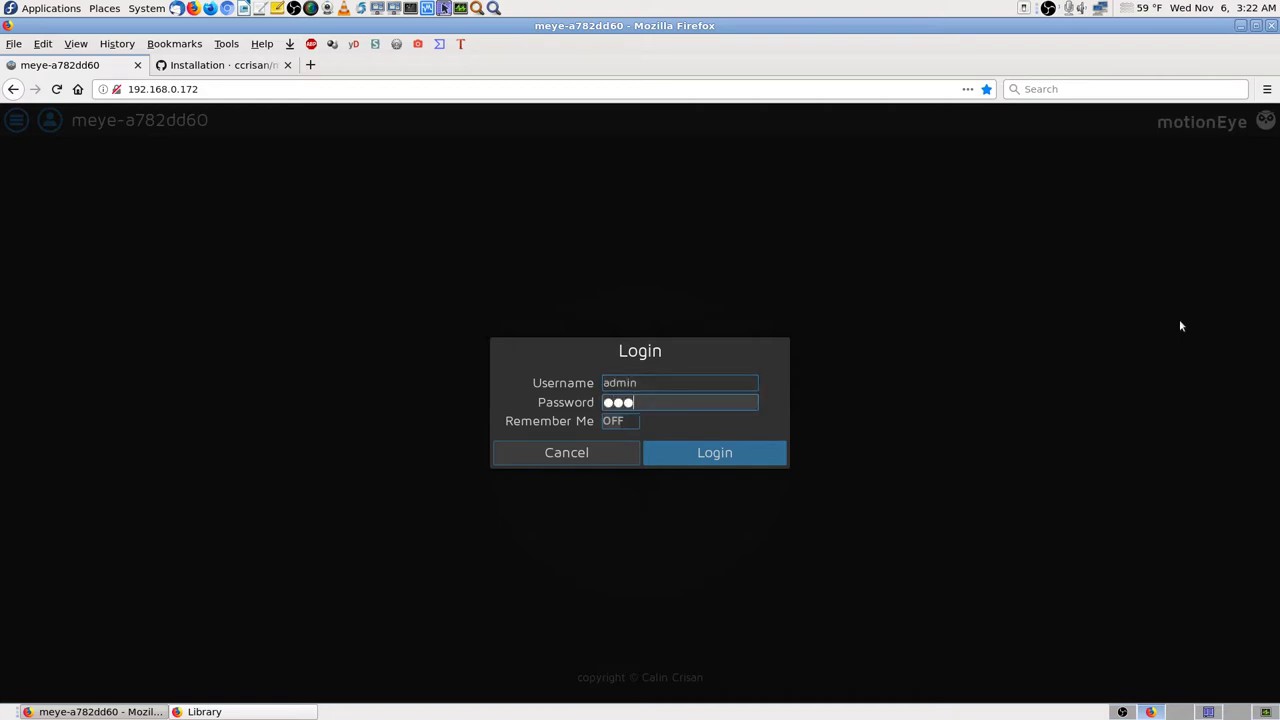
type("*******")
key("Return")
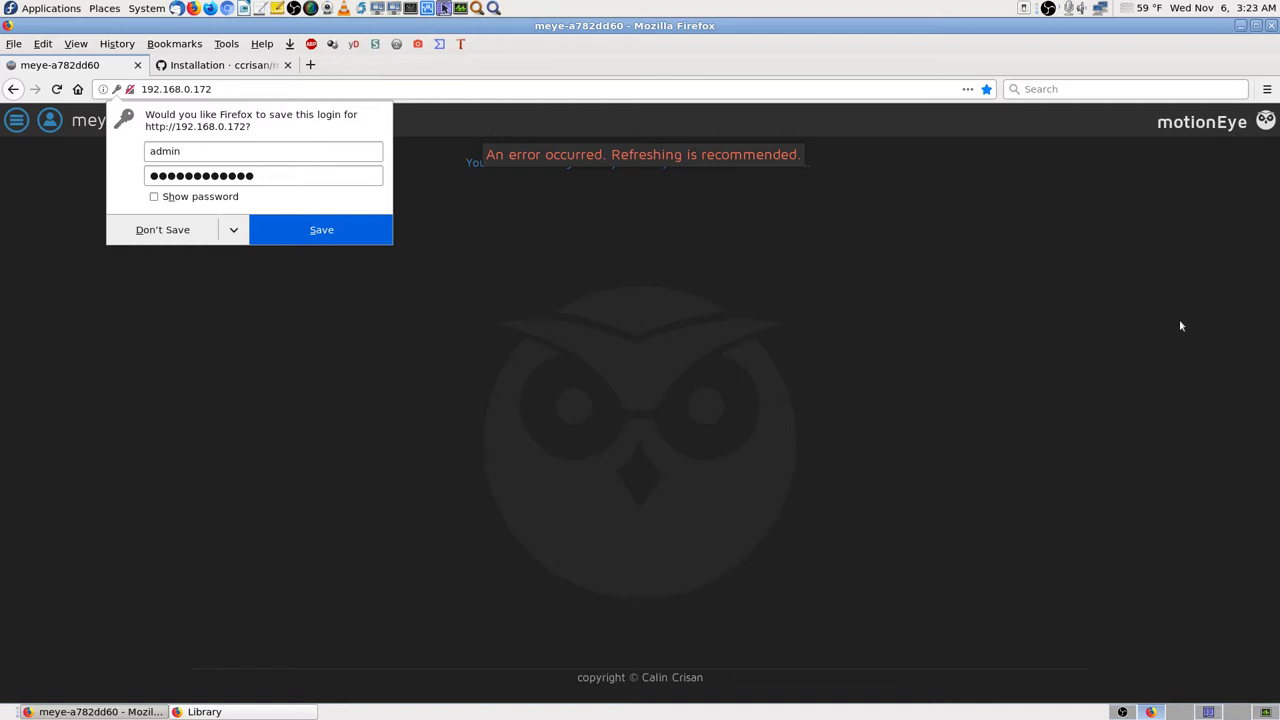
left_click(148, 228)
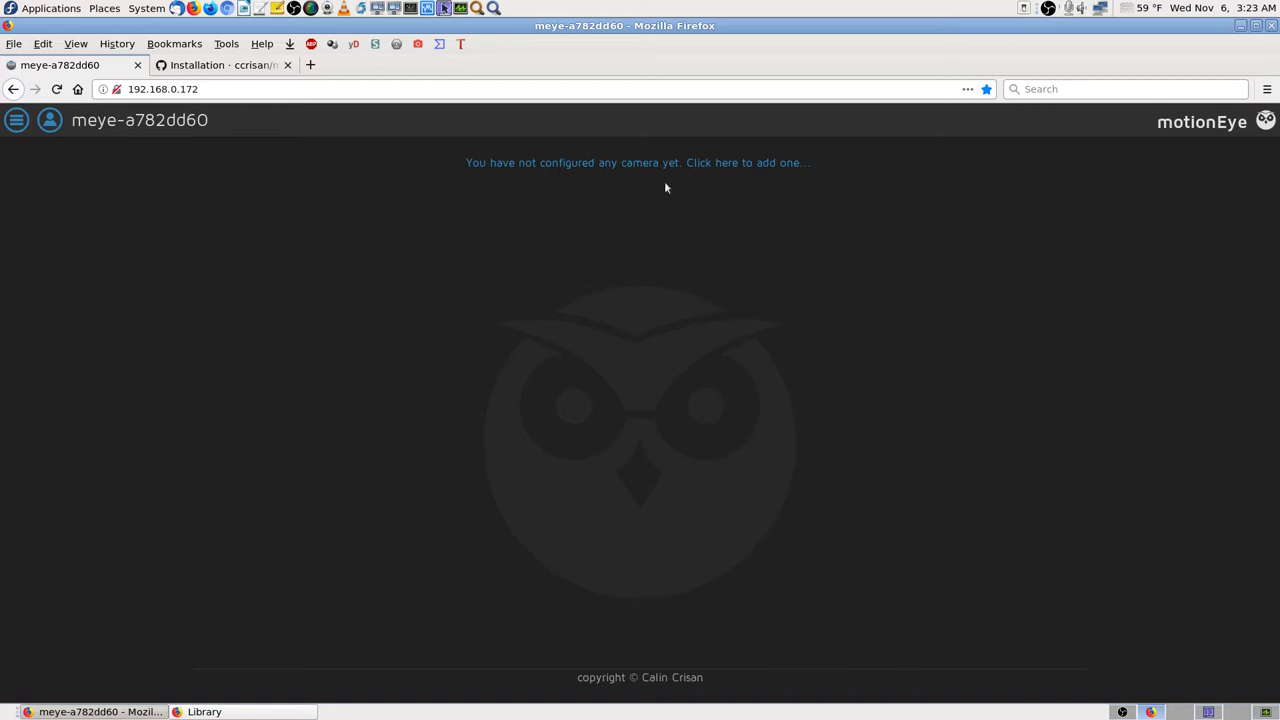
Step: Open Add Camera with Local V4L2 Camera and bcm2835-codec selected, and take a screenshot
left_click(777, 163)
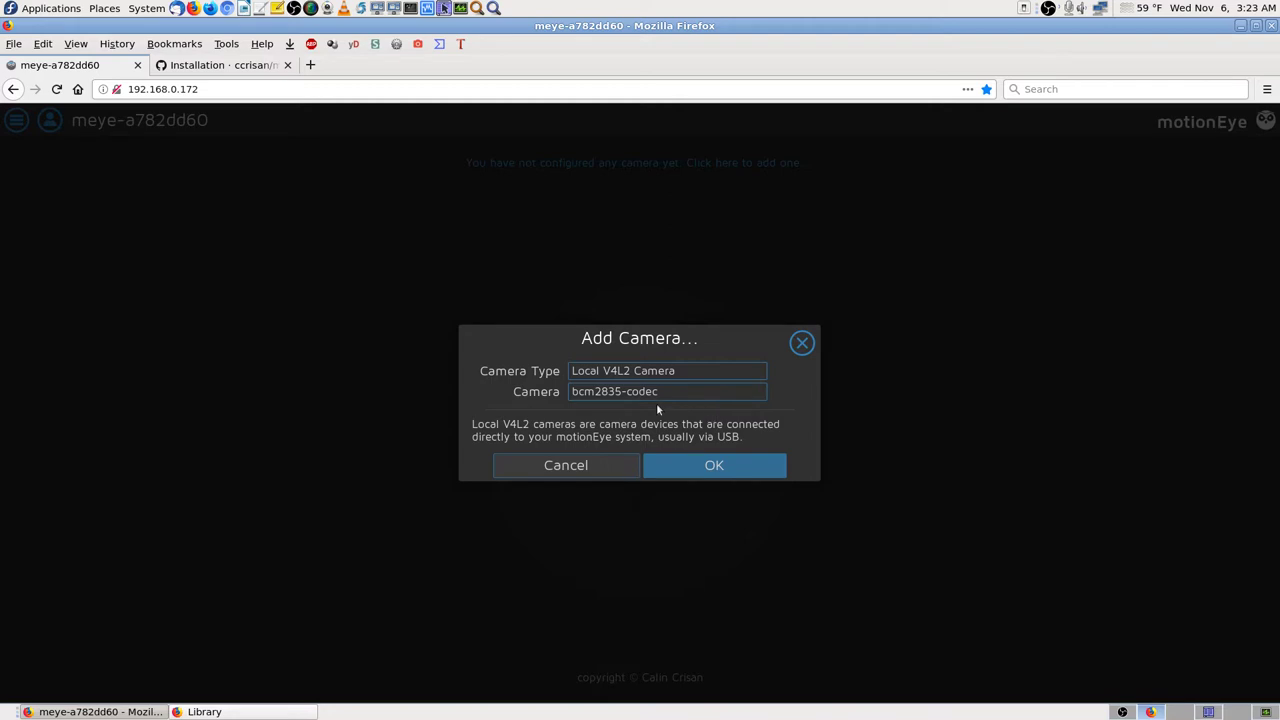
key("Print")
key("Return")
Step: Add the bcm2835-codec camera as Camera2 and scroll its settings through Video Device and back
left_click(763, 470)
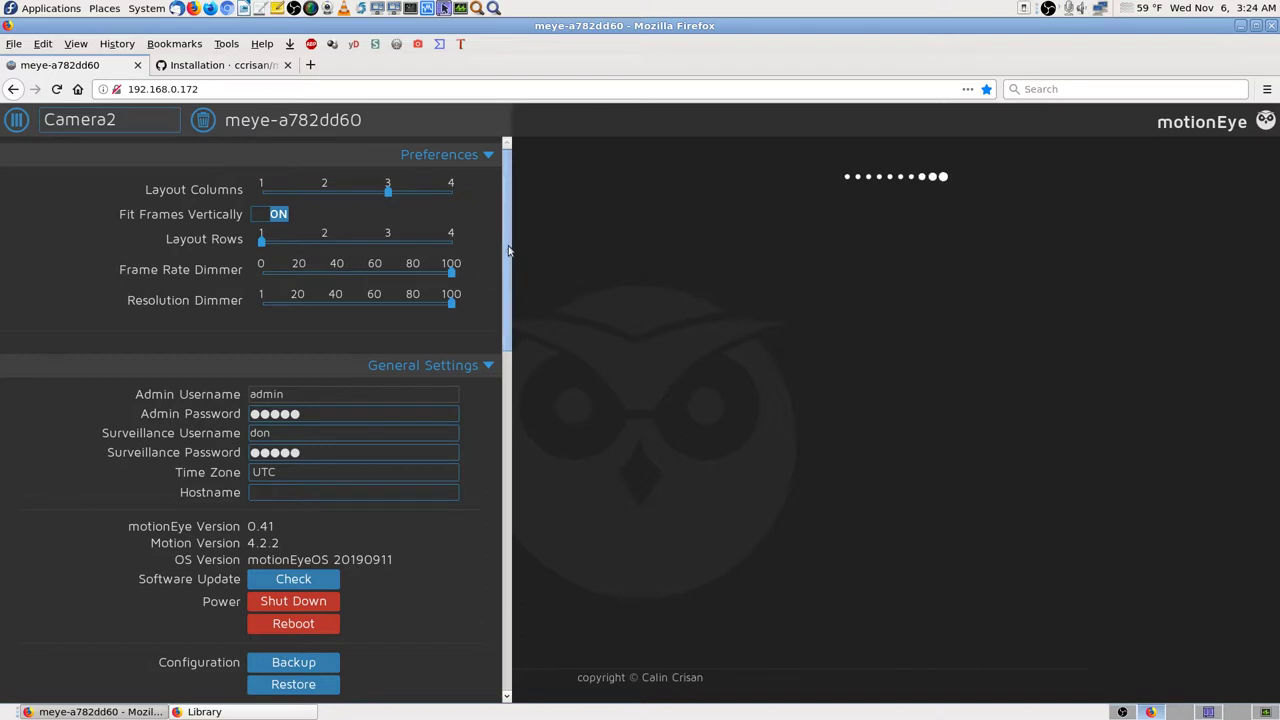
left_click_drag(508, 250, 546, 505)
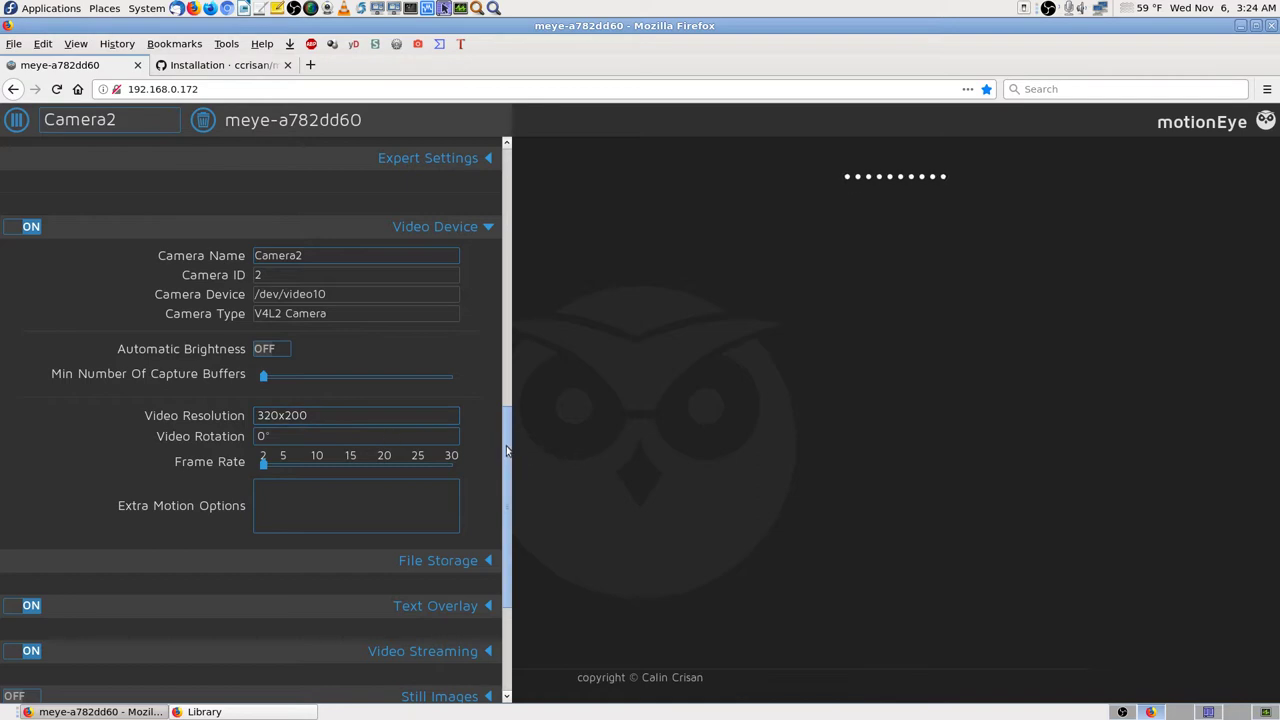
left_click_drag(508, 465, 534, 271)
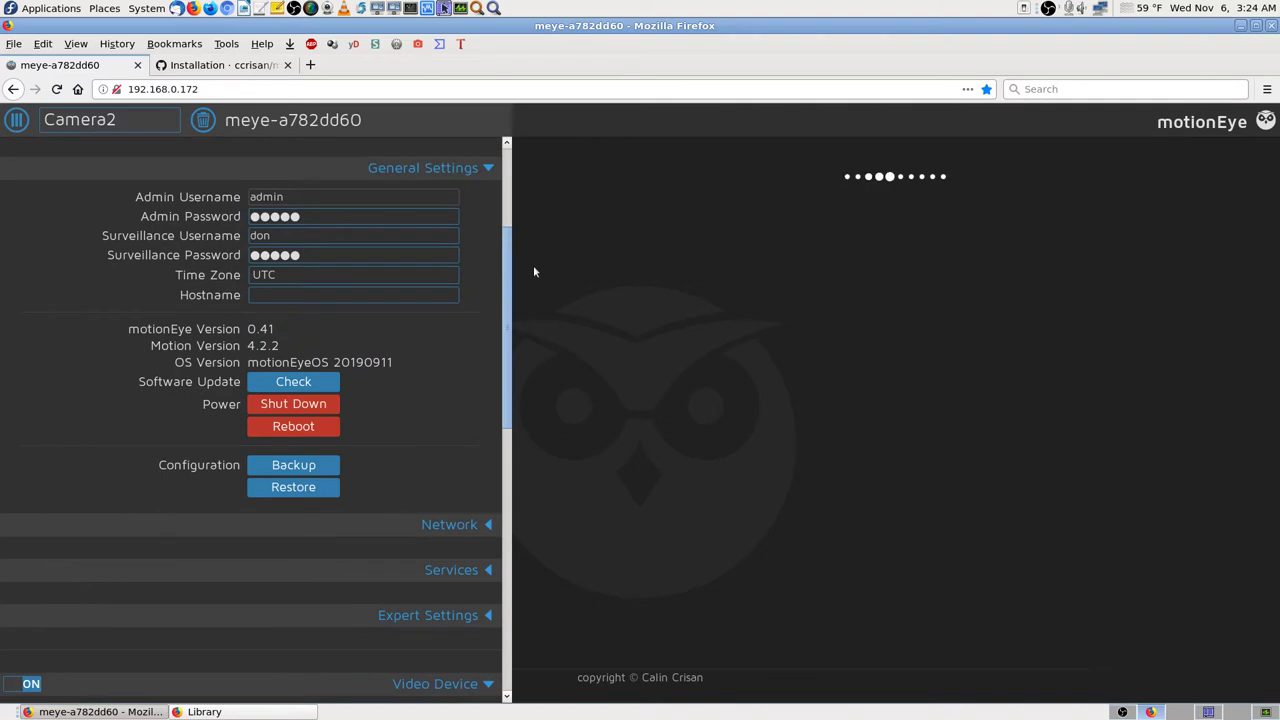
left_click_drag(508, 318, 514, 622)
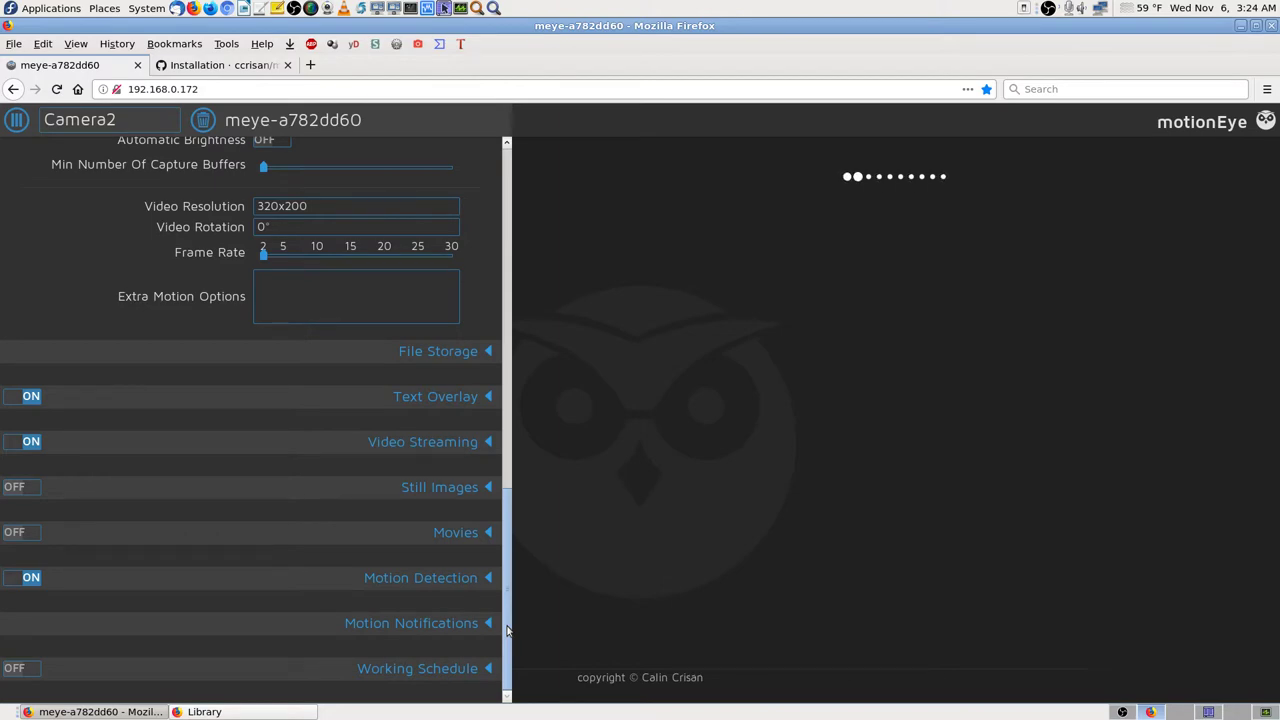
scroll(508, 600, "up", 2)
scroll(514, 573, "up", 10)
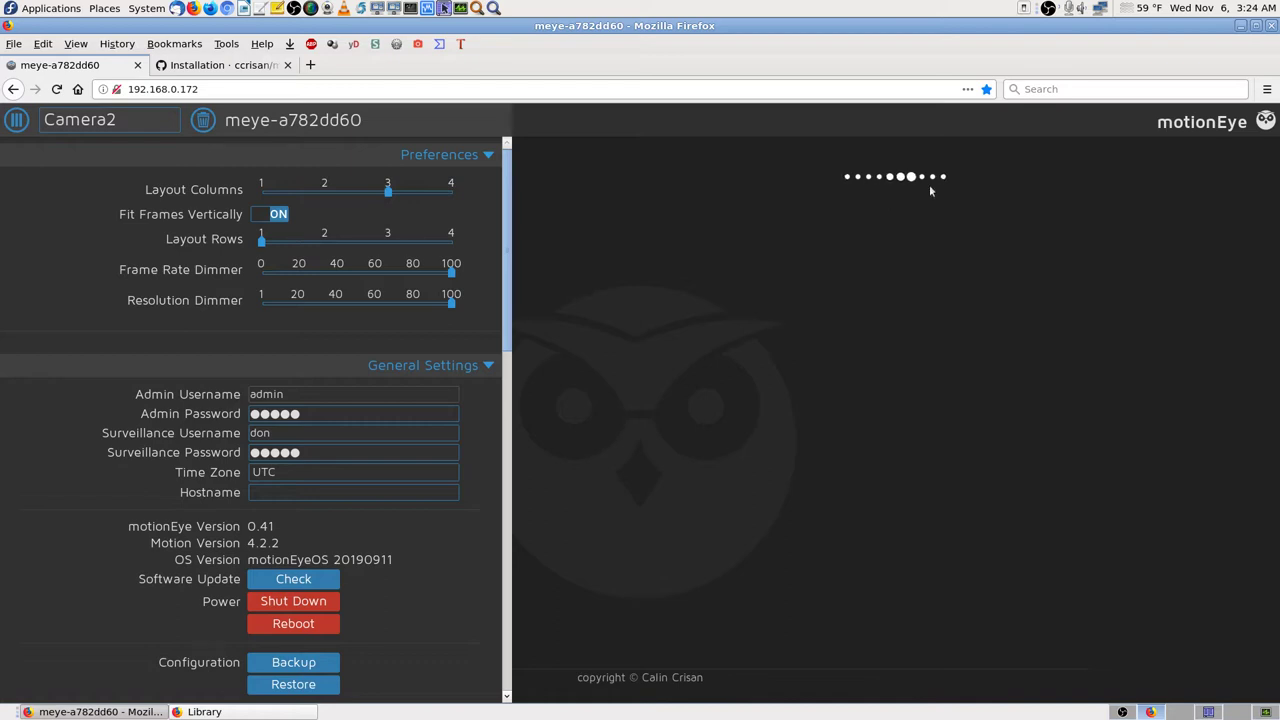
Step: Reload the page and sign in as administrator once more, declining Firefox's save-login prompt
left_click(58, 90)
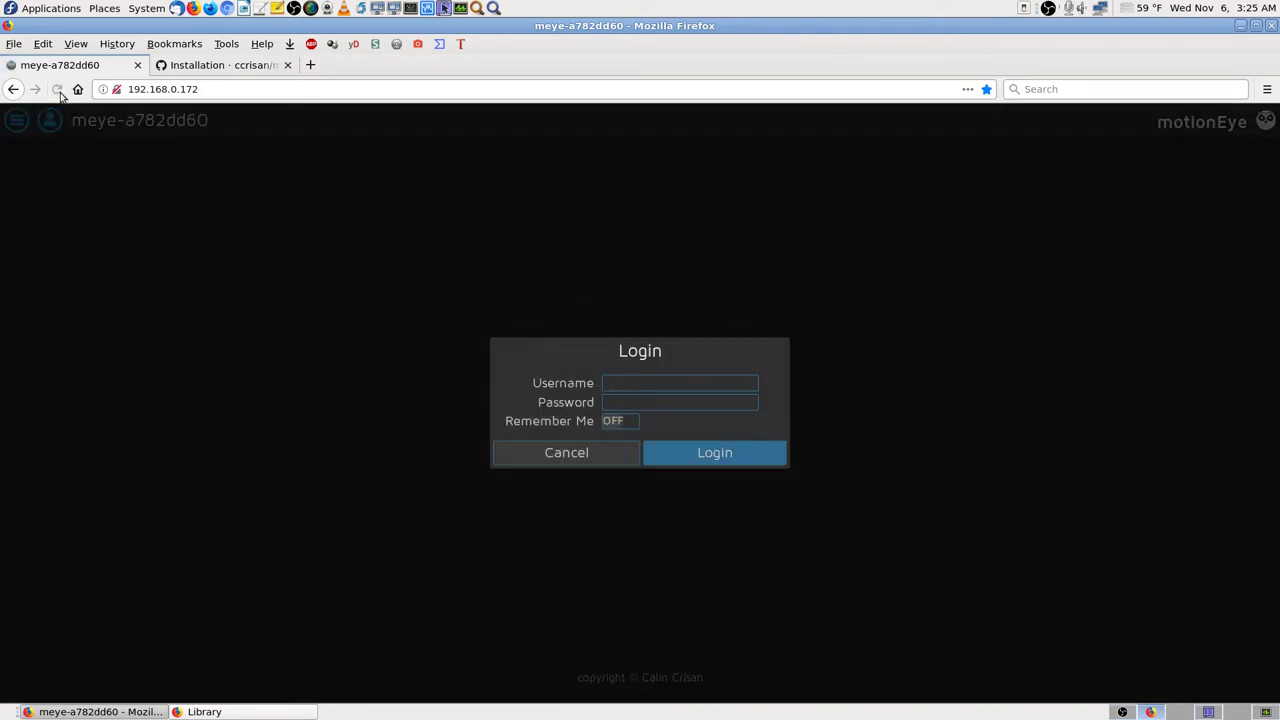
left_click(606, 382)
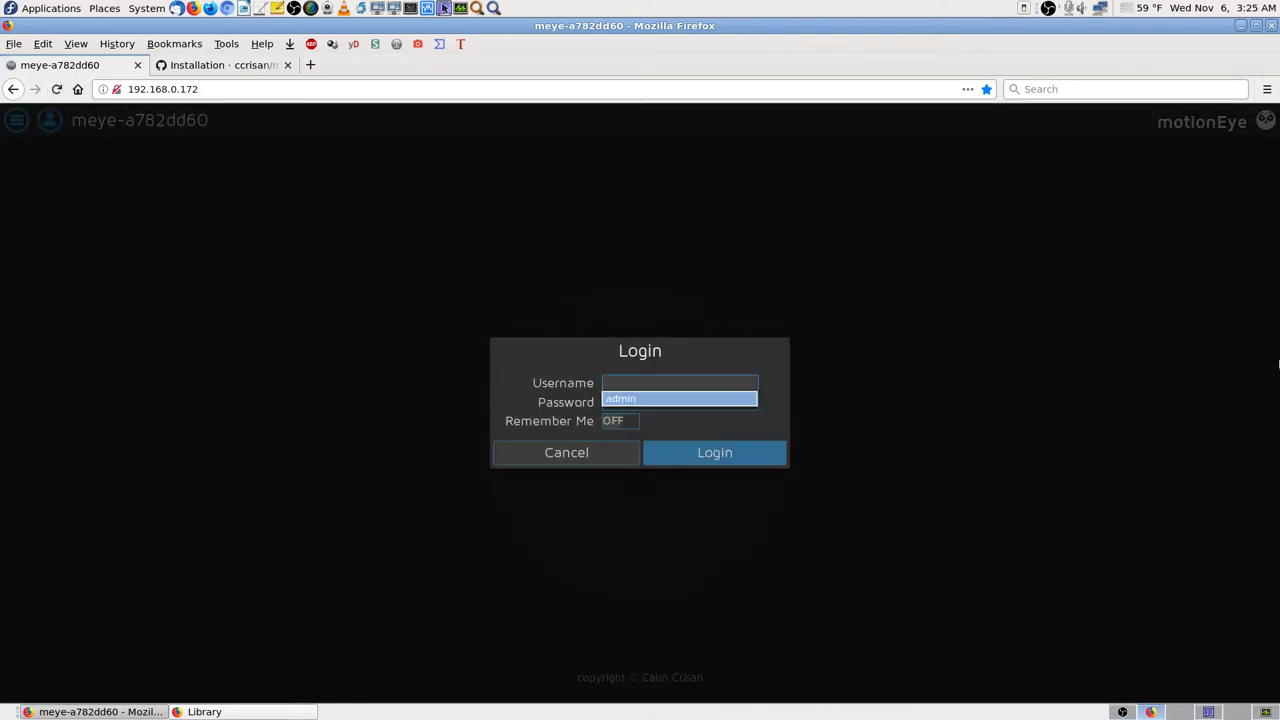
key("Tab")
type("••••")
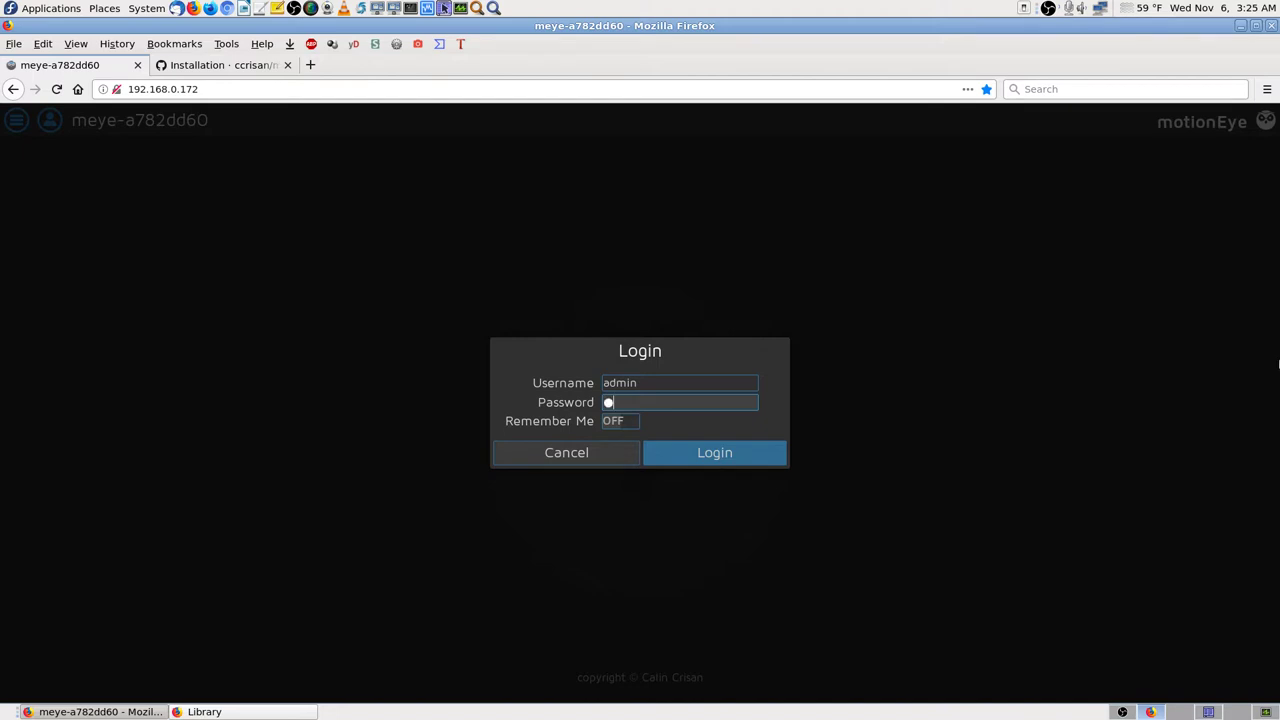
type("••••••••")
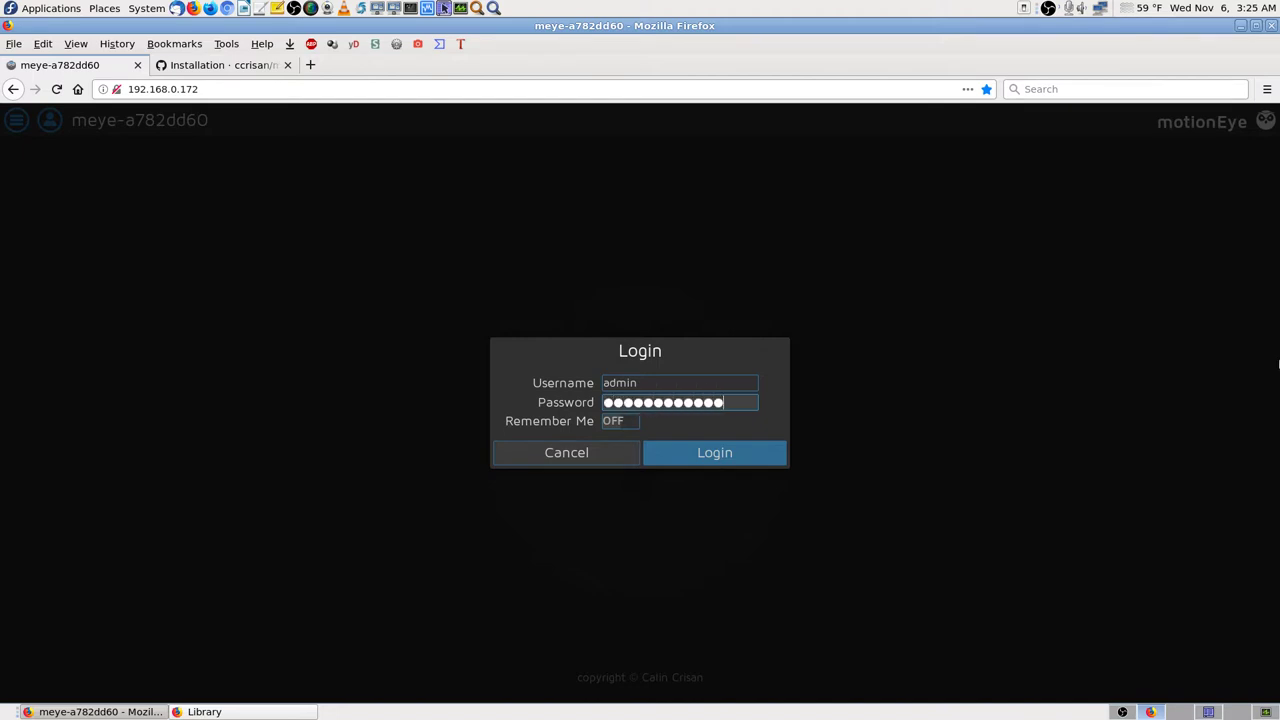
key("Return")
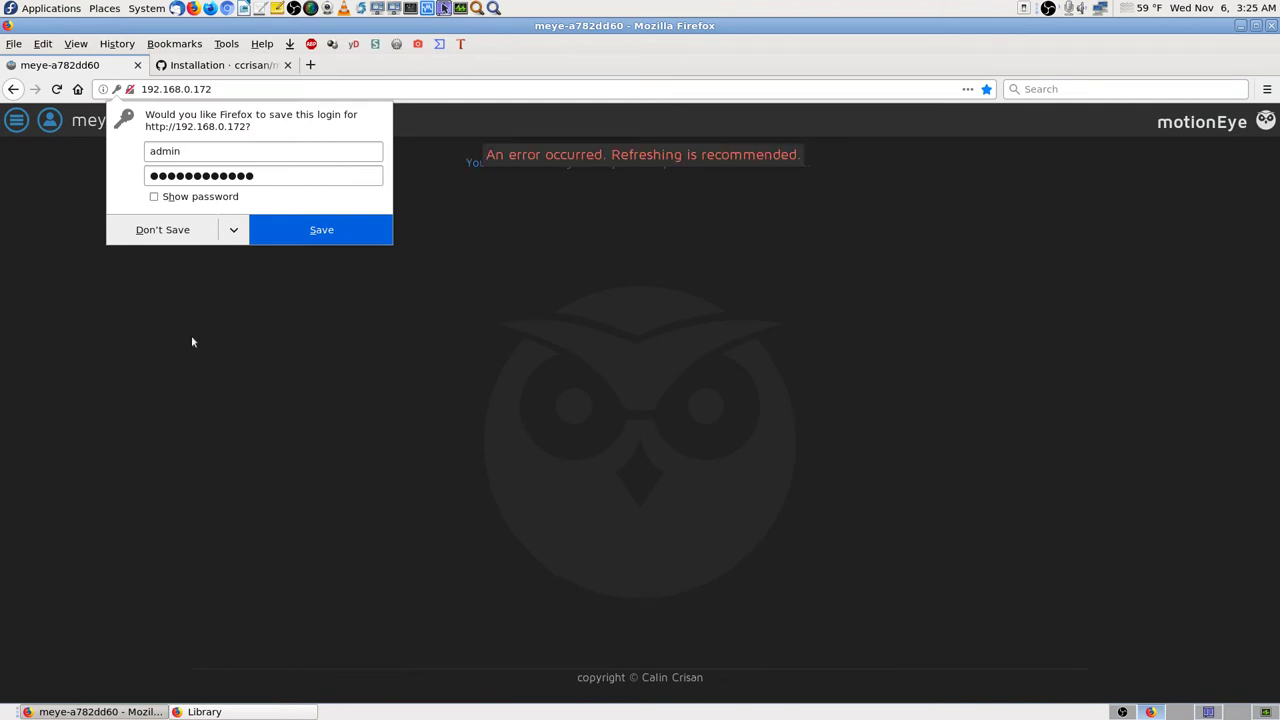
left_click(190, 231)
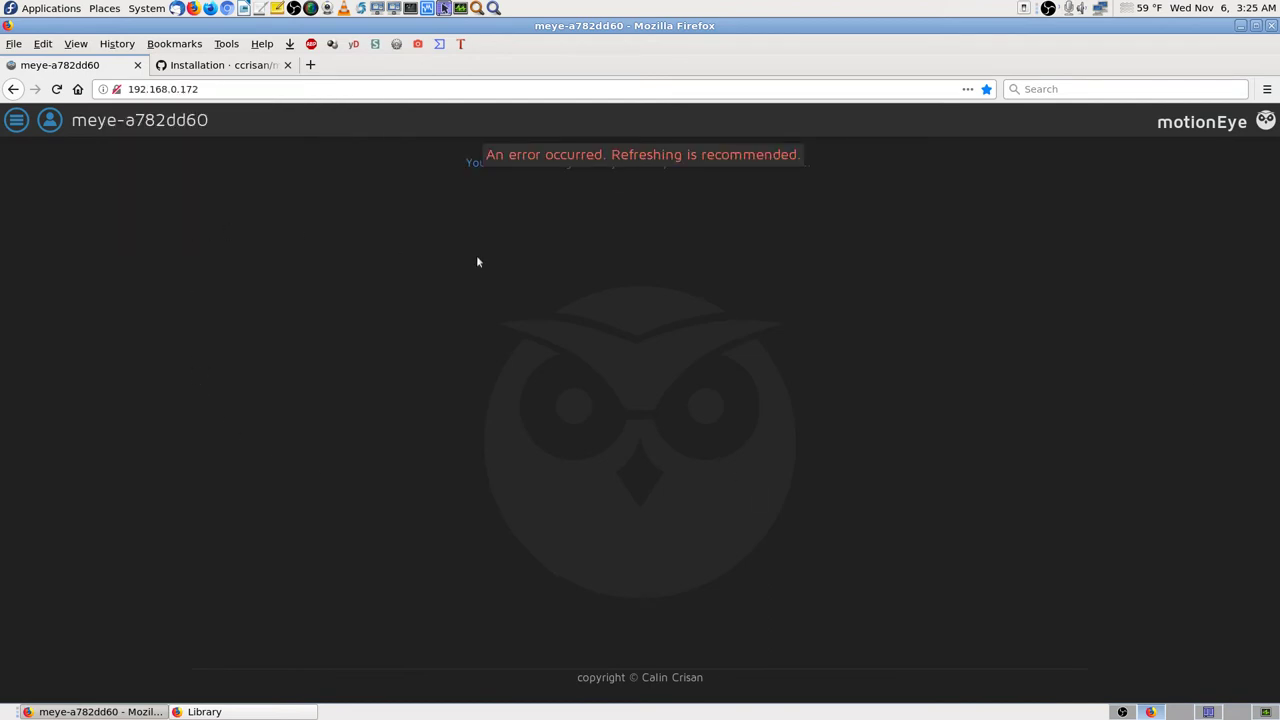
Step: Dismiss the error and add another Local V4L2 bcm2835-codec camera, creating Camera3
left_click(603, 164)
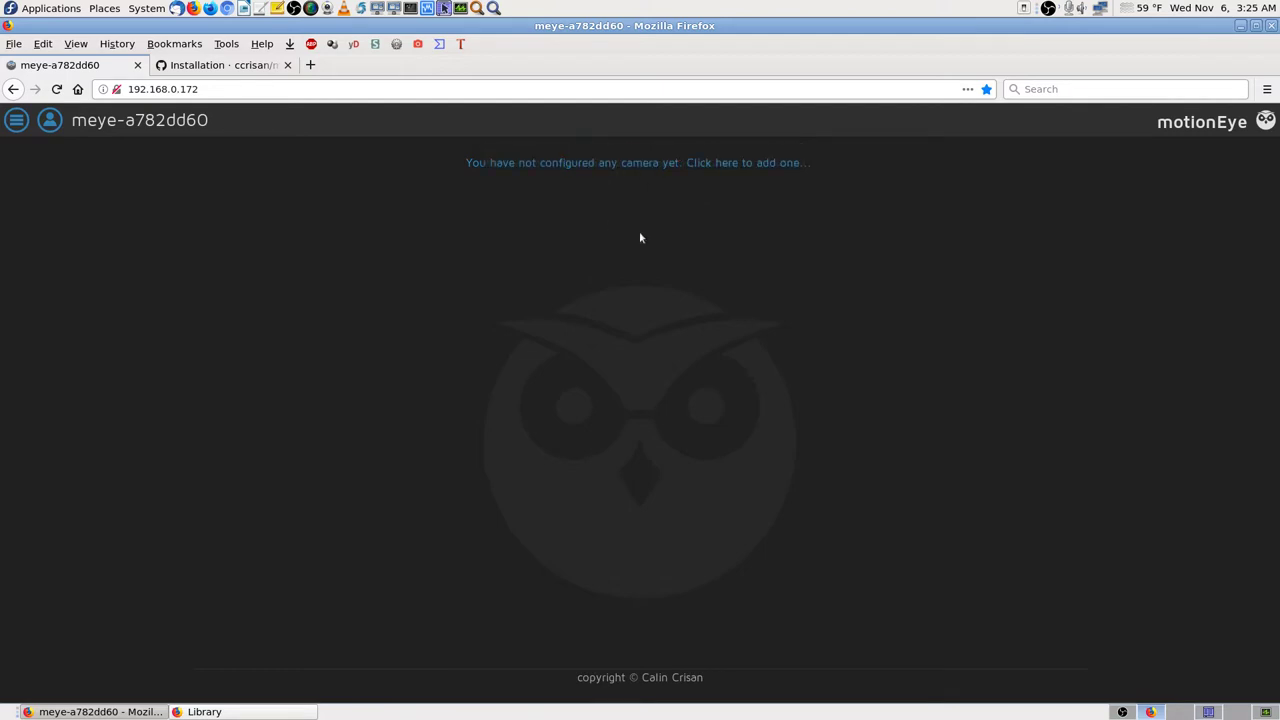
left_click(780, 164)
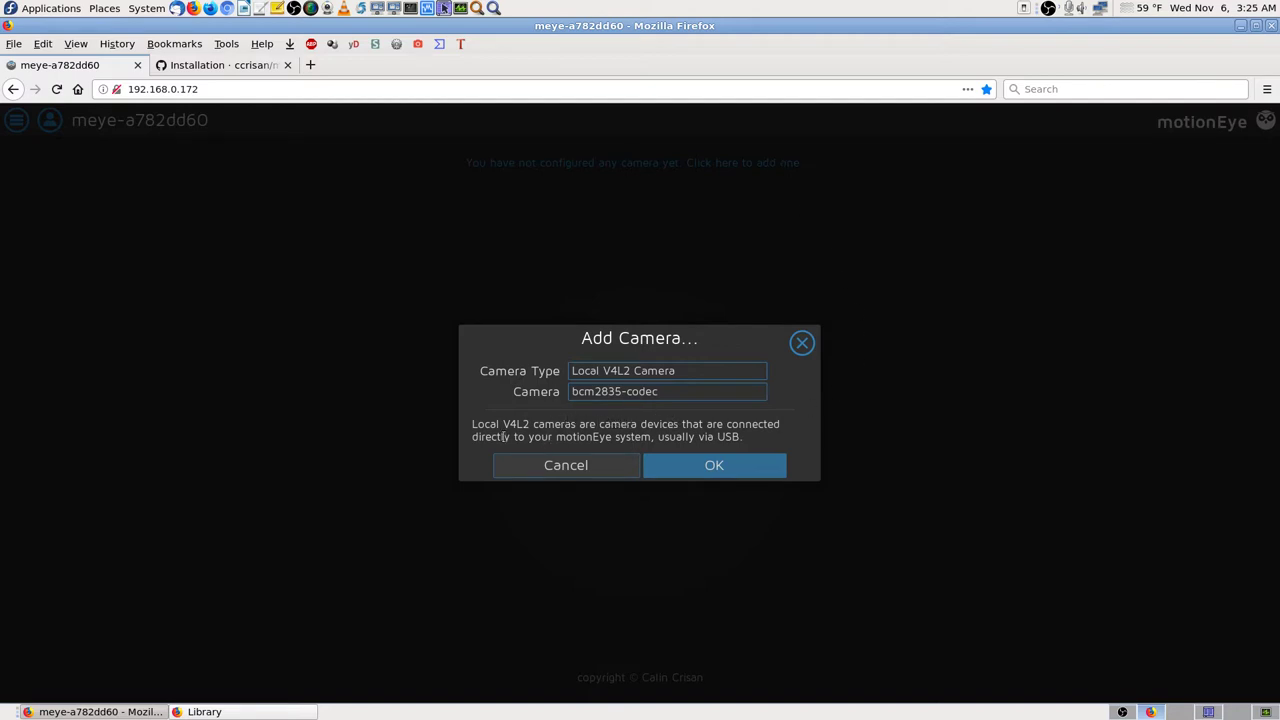
left_click(753, 471)
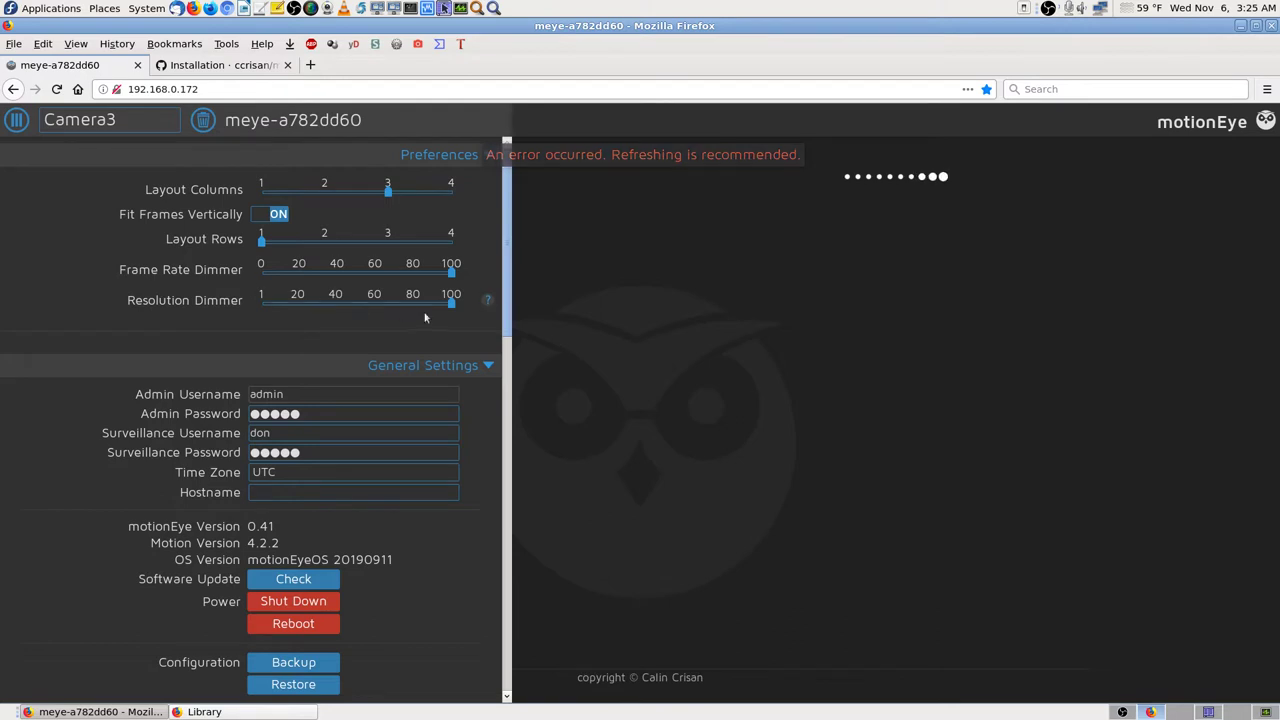
left_click_drag(508, 341, 503, 571)
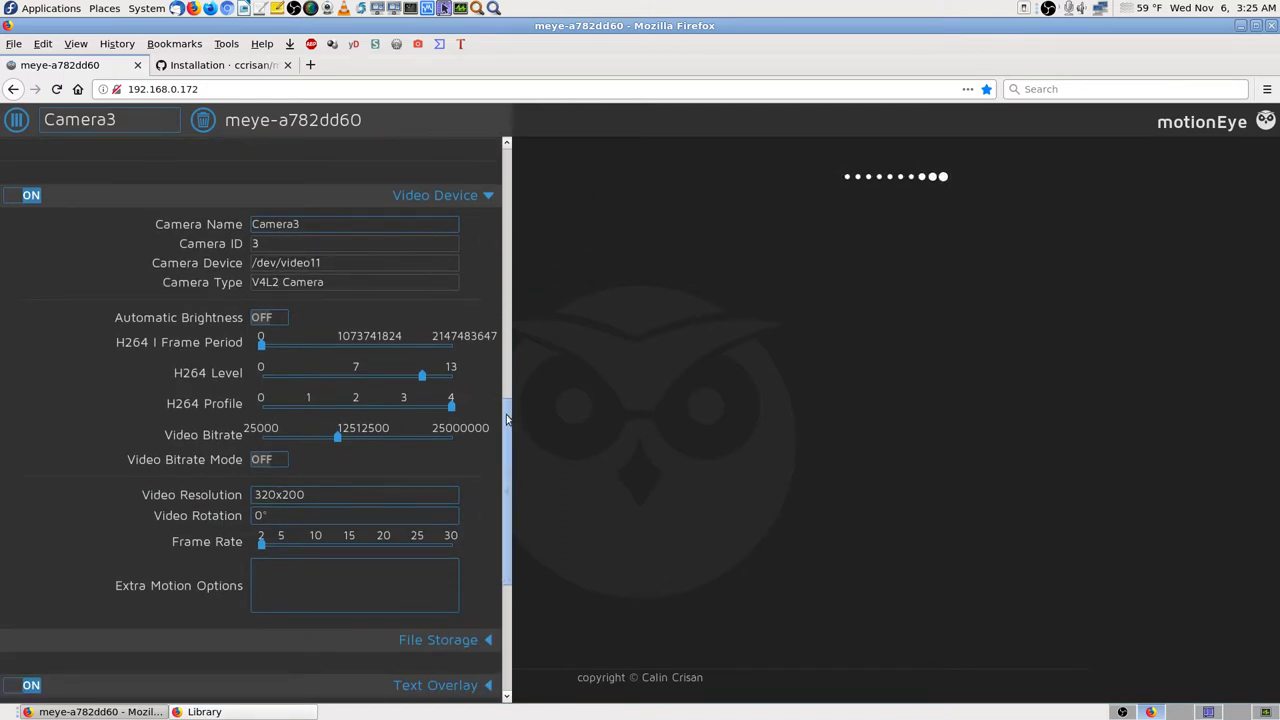
mouse_move(507, 420)
left_mouse_down()
mouse_move(508, 444)
mouse_move(508, 429)
left_mouse_up()
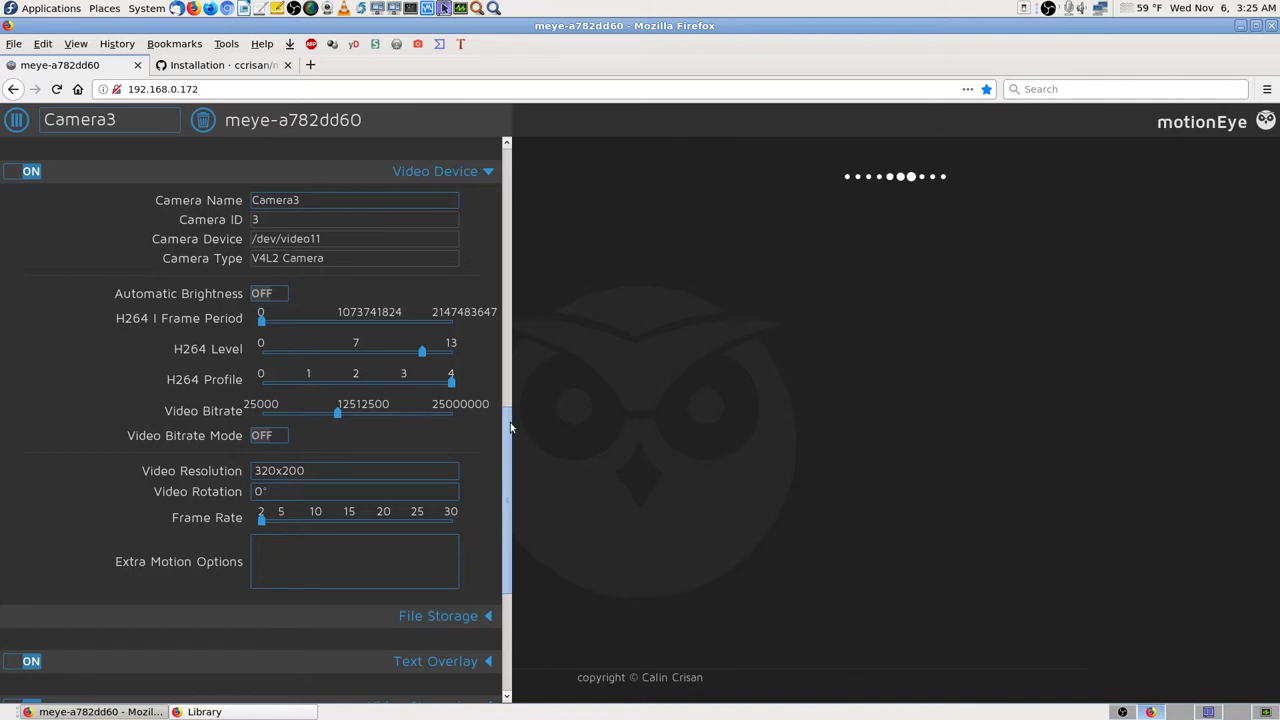
left_click_drag(510, 428, 521, 545)
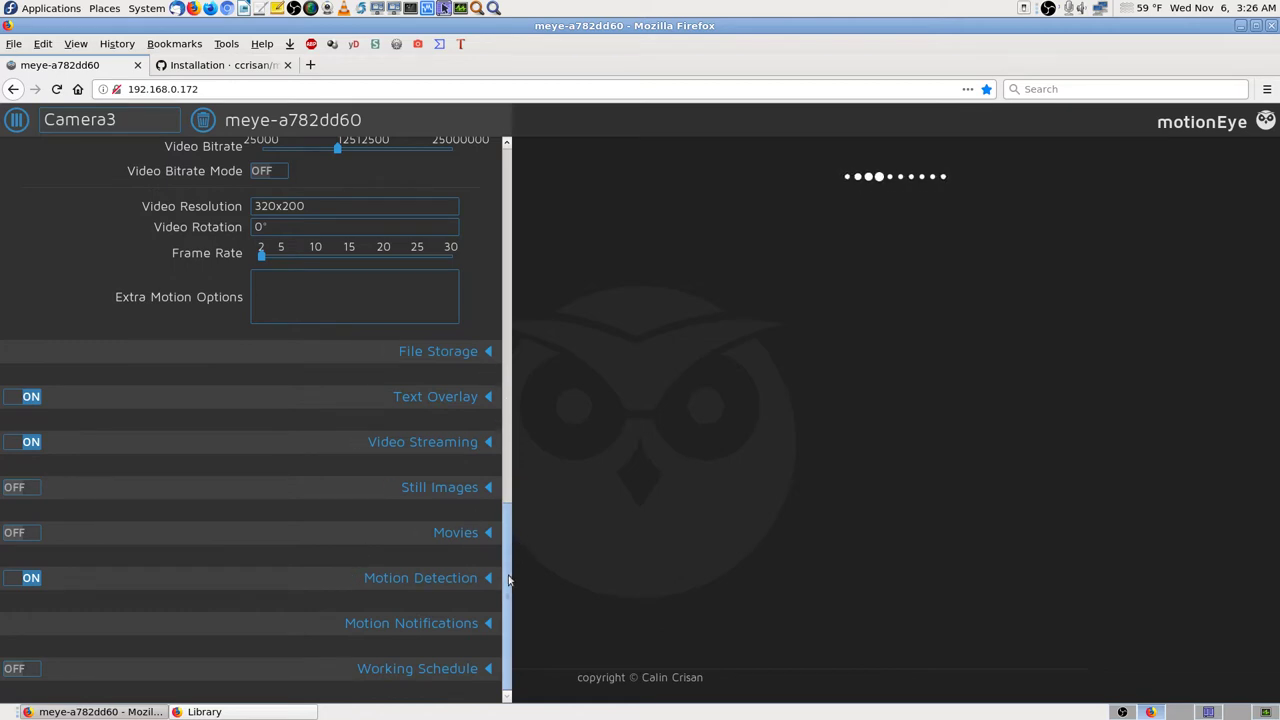
left_click_drag(508, 581, 522, 430)
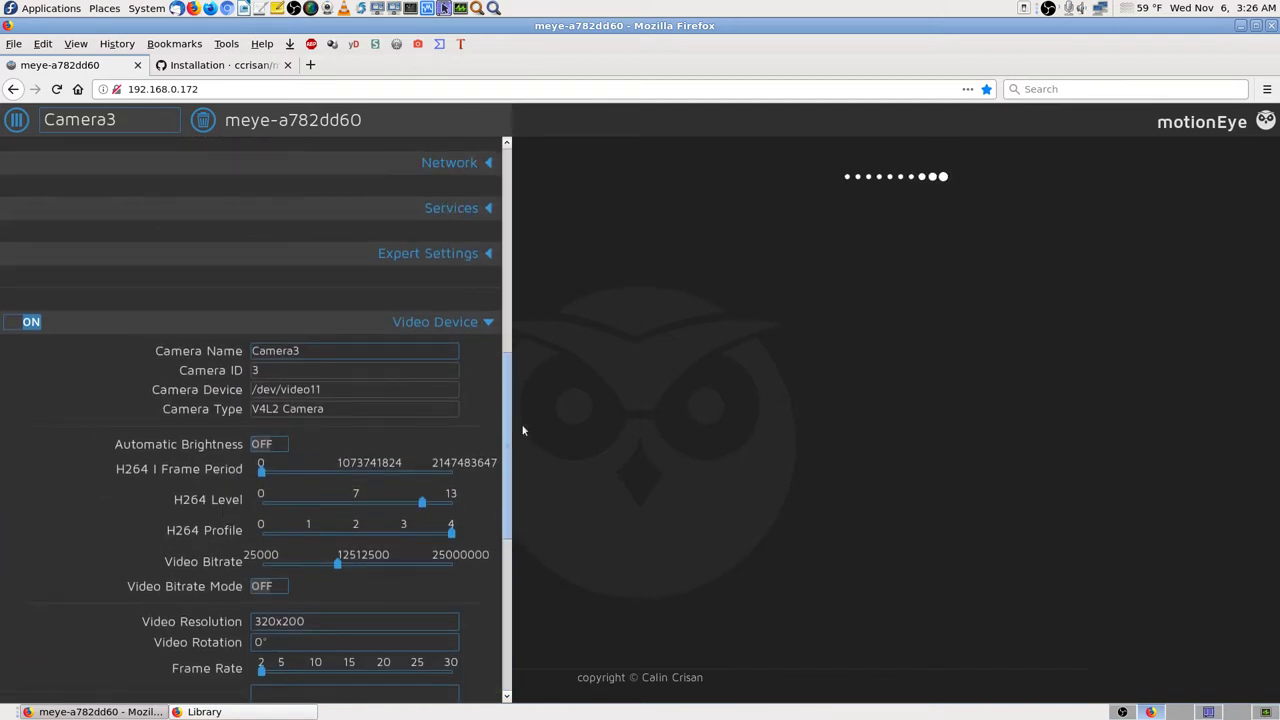
left_click_drag(523, 434, 525, 94)
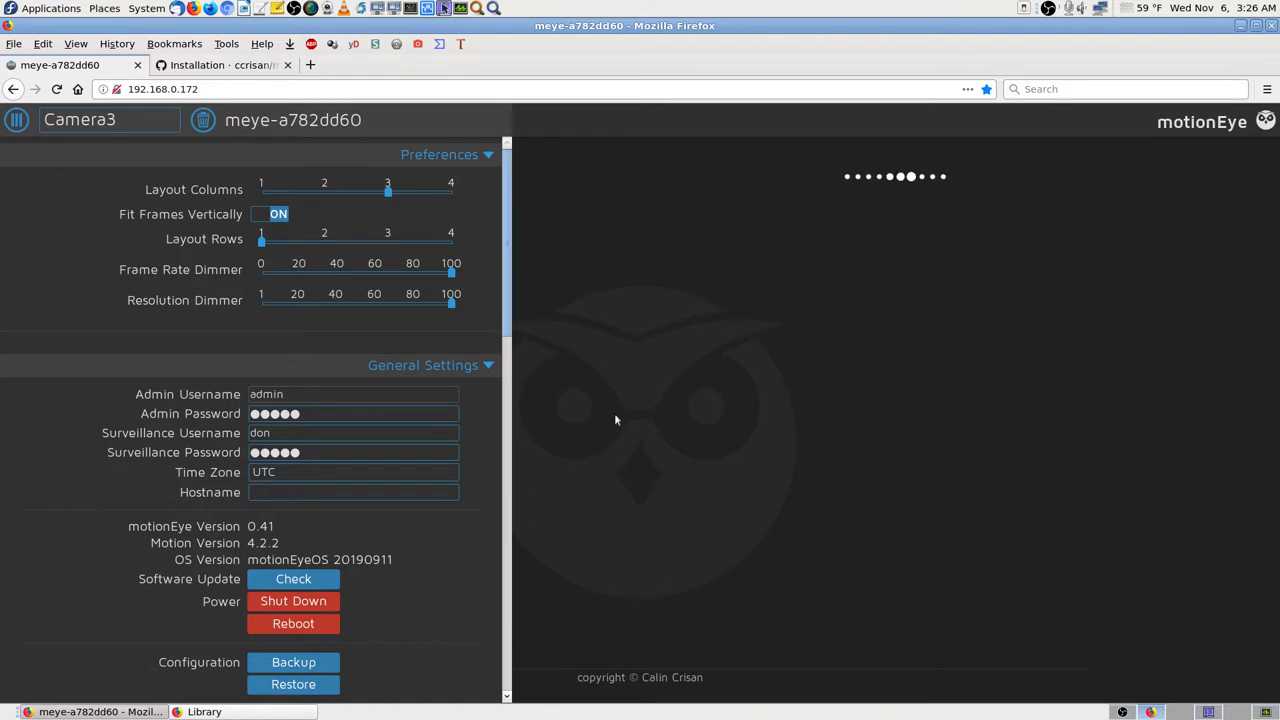
left_click_drag(520, 385, 520, 545)
scroll(521, 450, "down", 2)
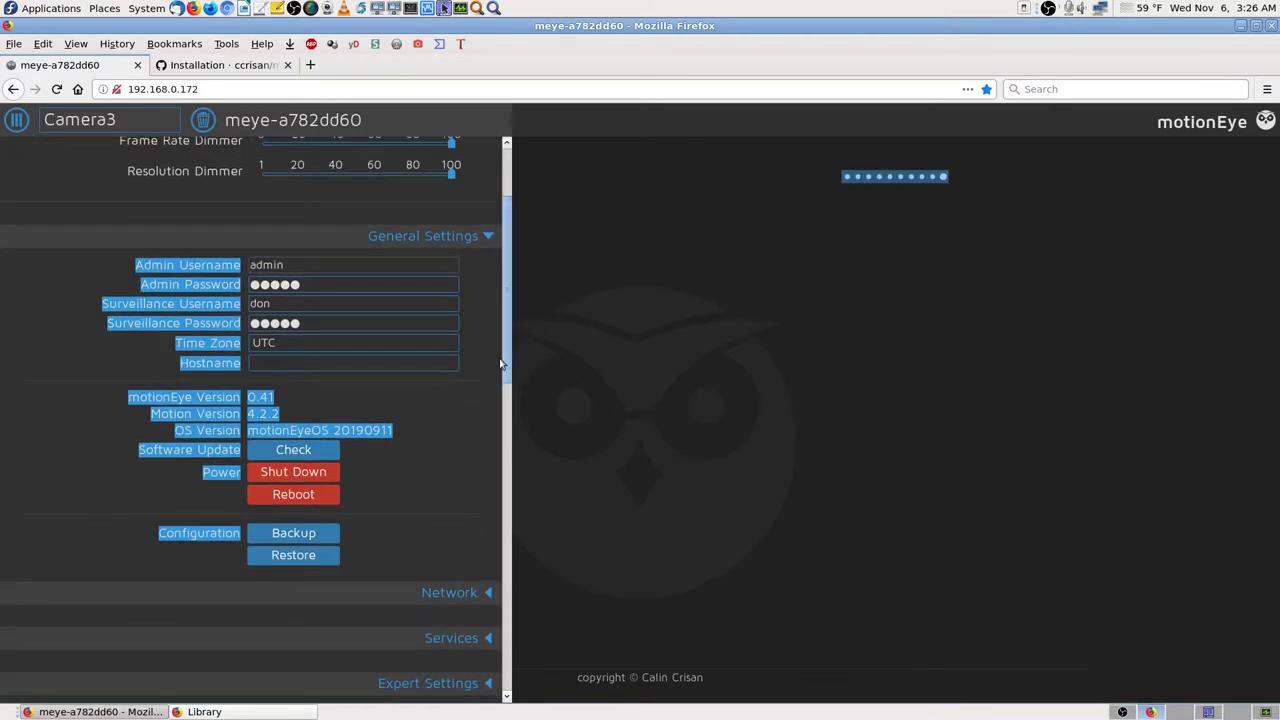
left_click(521, 407)
scroll(521, 450, "down", 6)
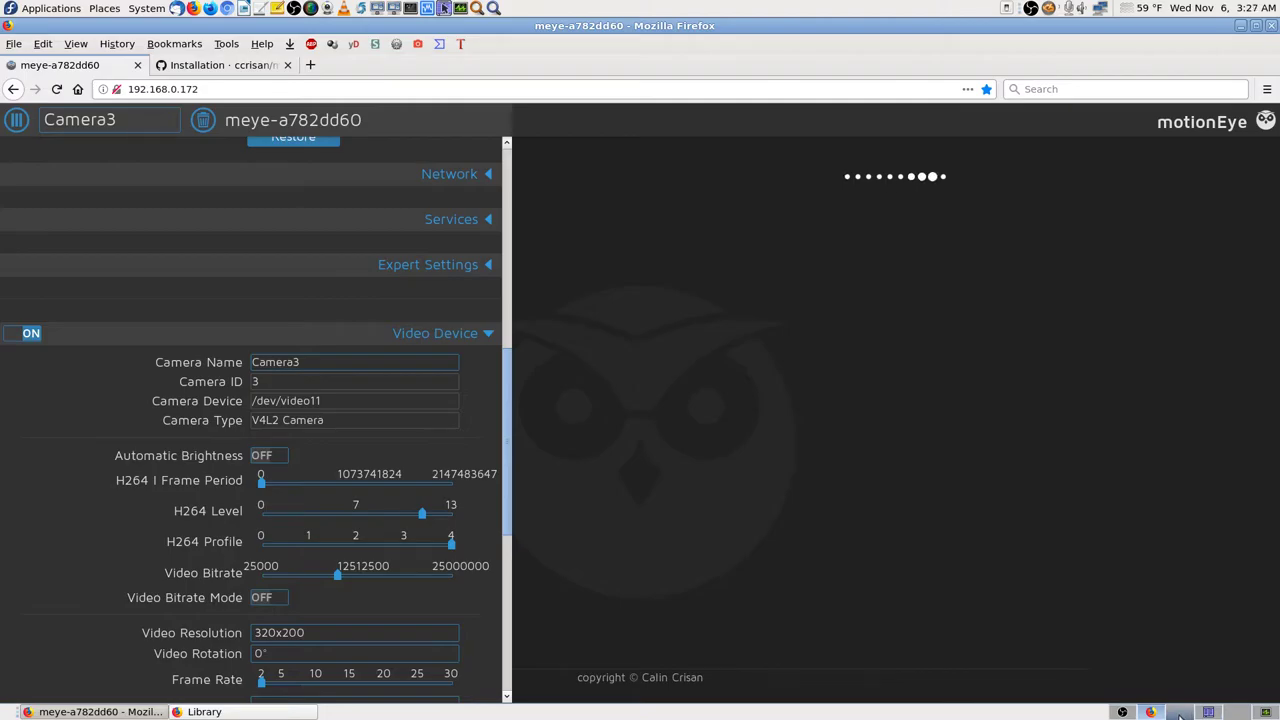
key("ctrl+q")
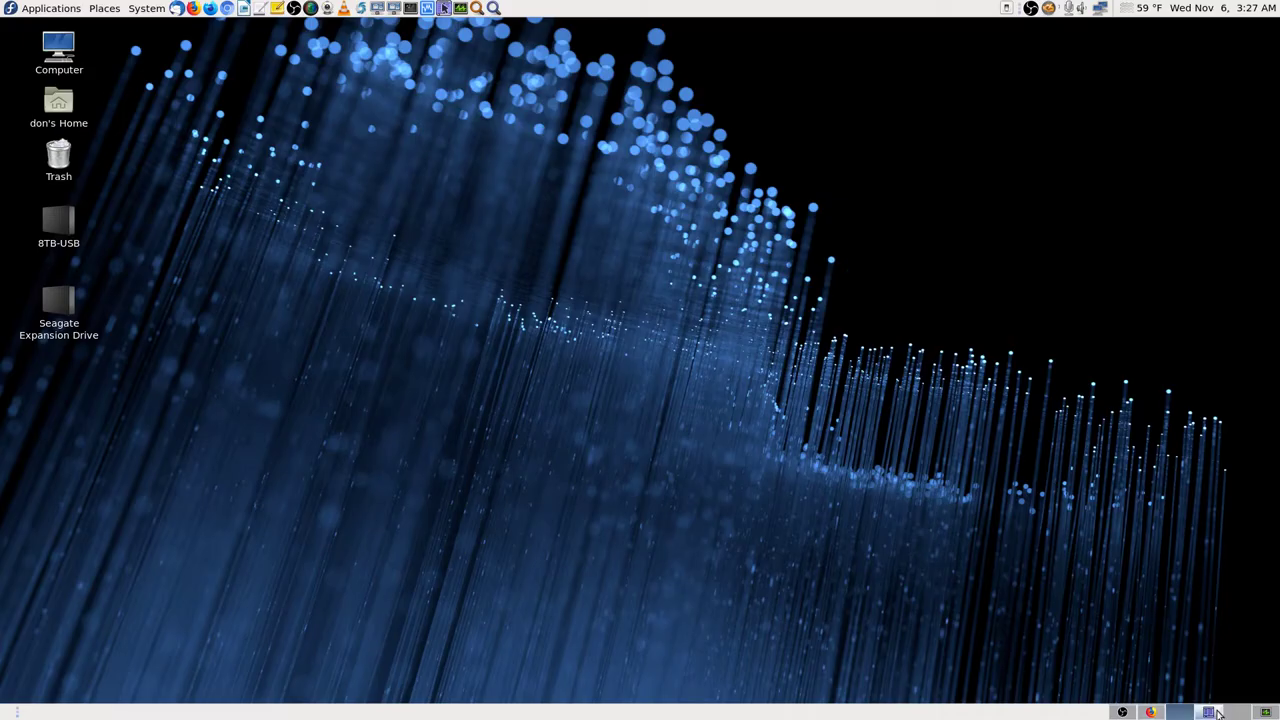
Step: Open the OBS-Studio-Streamed-Videos folder in Krusader, then close Krusader
left_click(1211, 711)
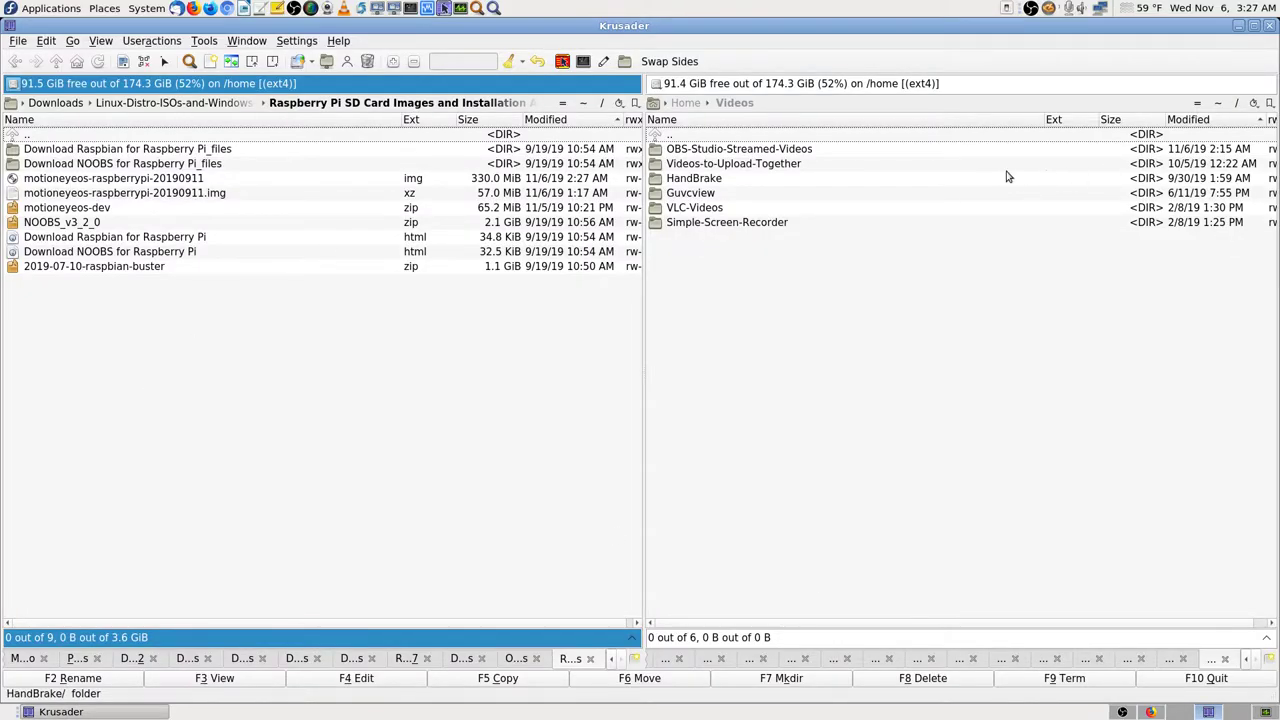
double_click(771, 156)
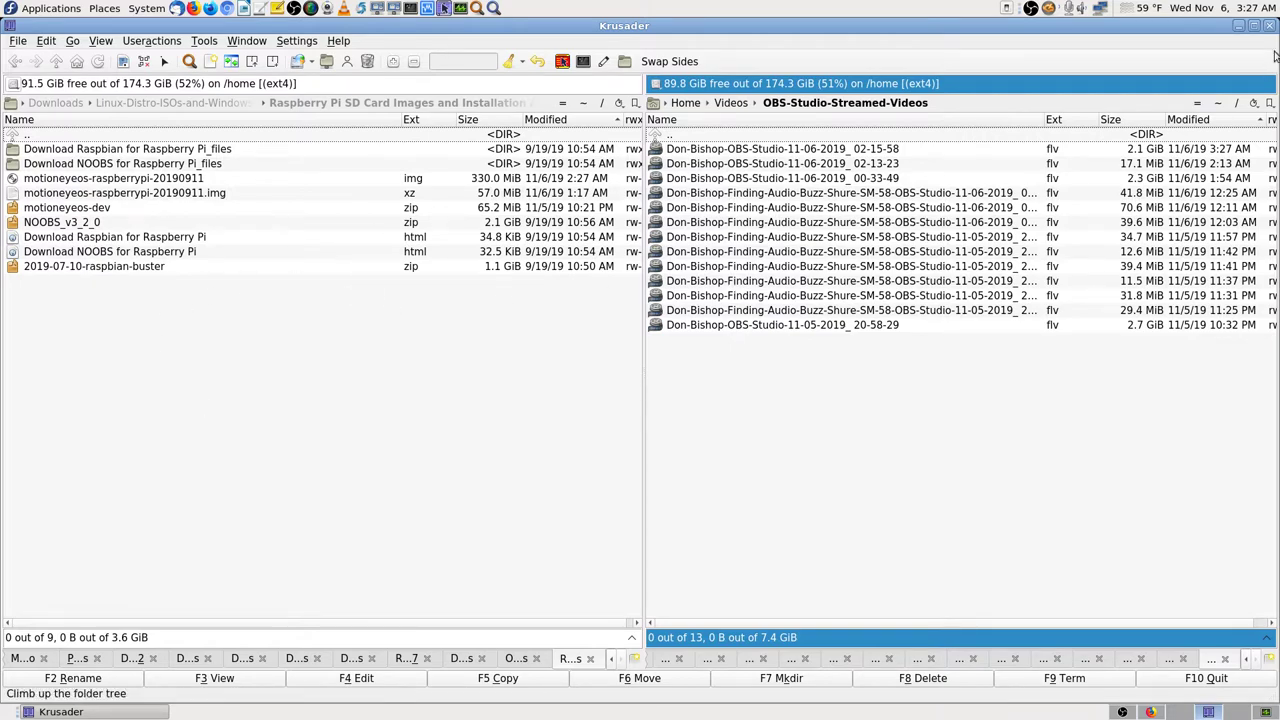
left_click(1270, 27)
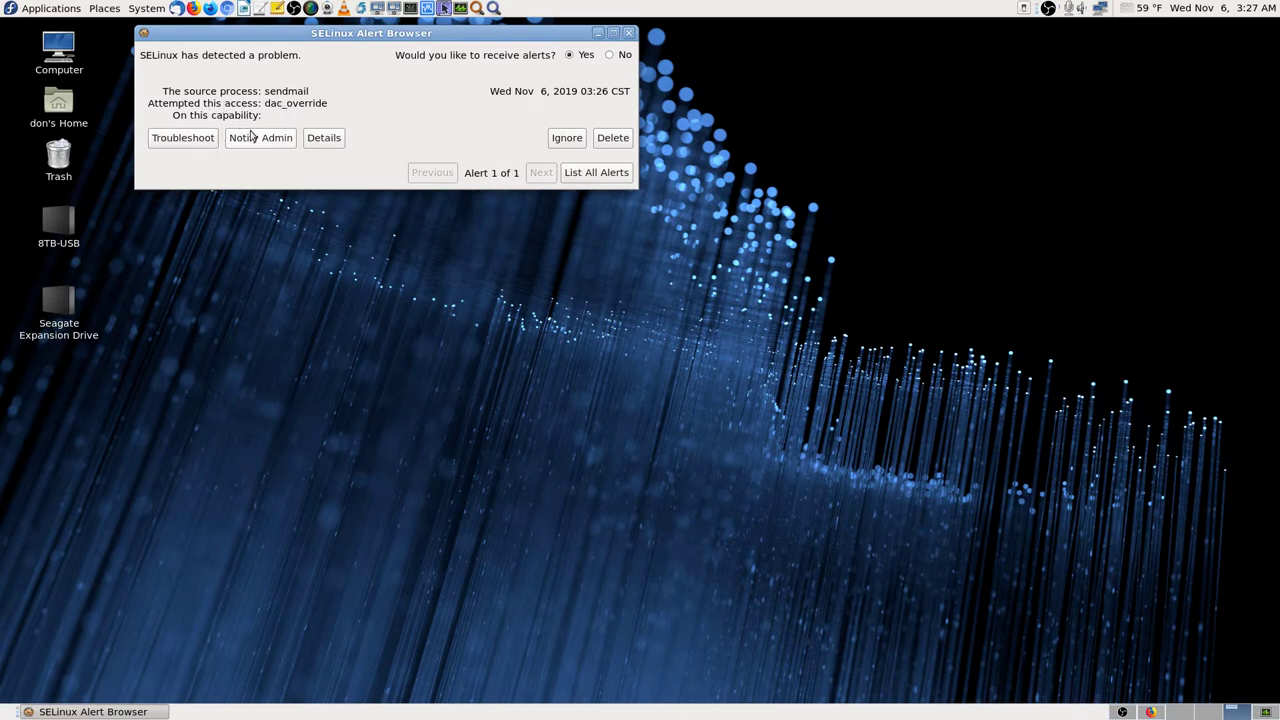
left_click(608, 176)
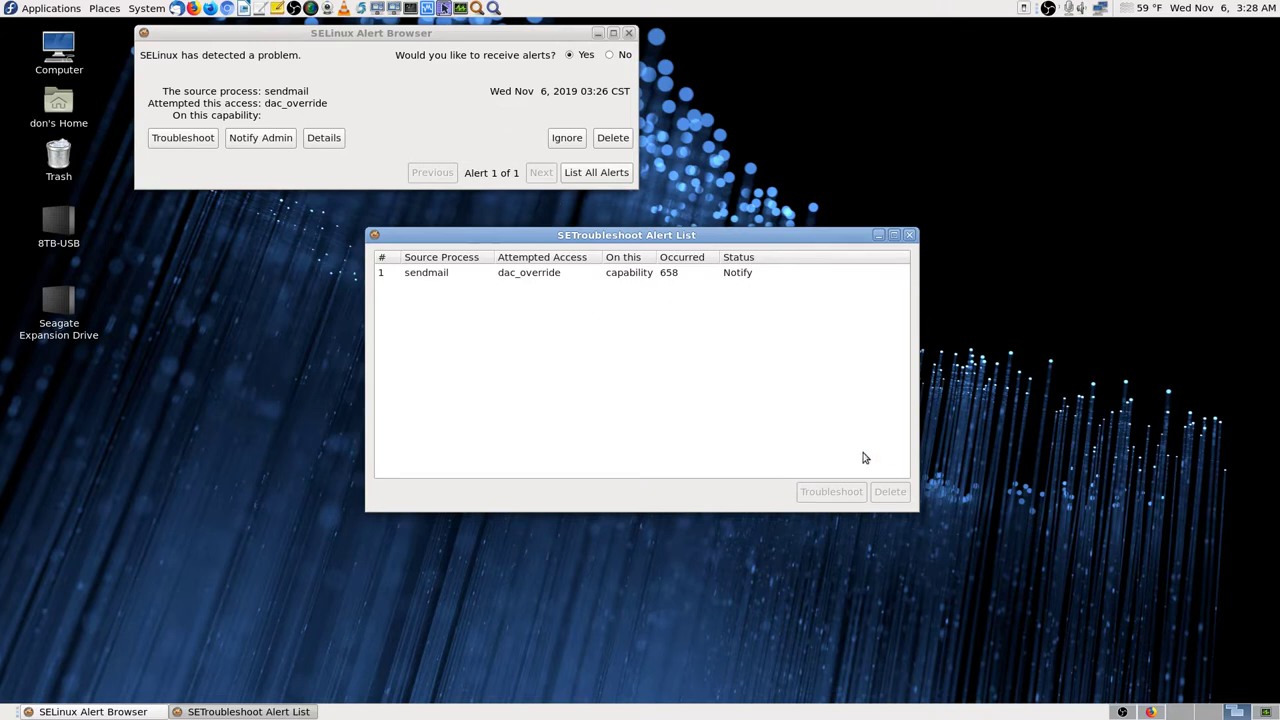
left_click(909, 235)
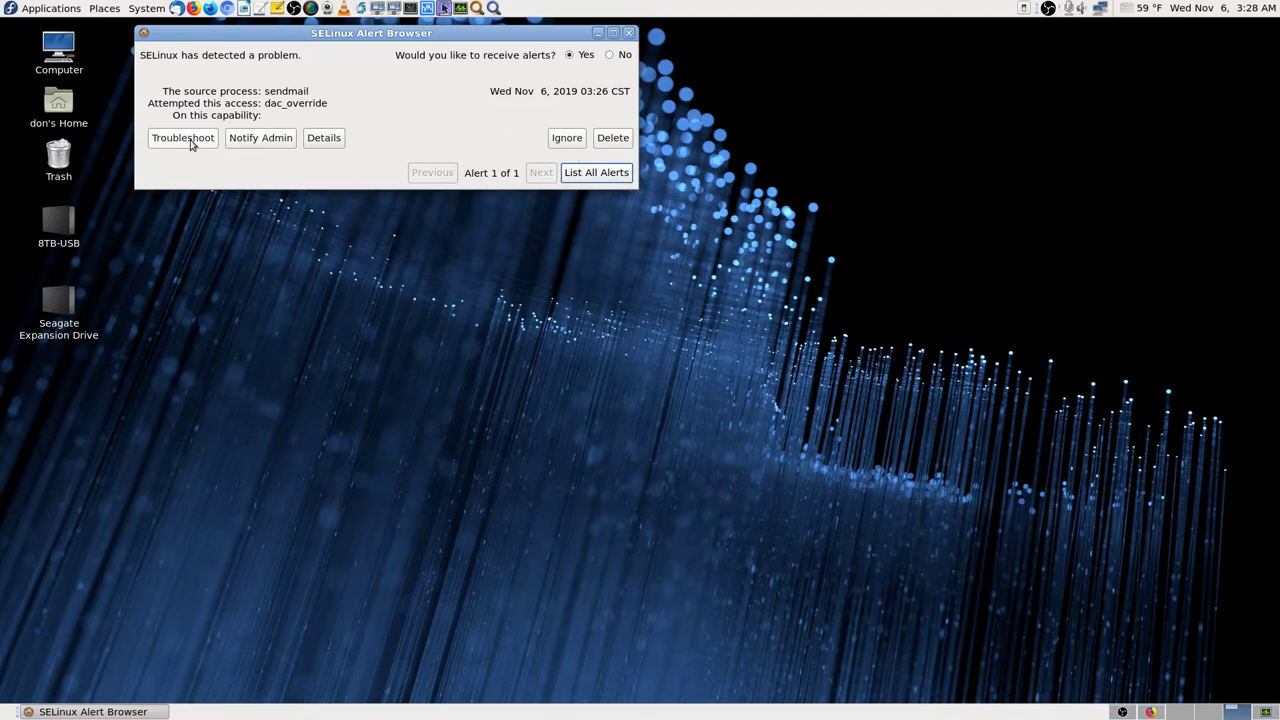
left_click(191, 142)
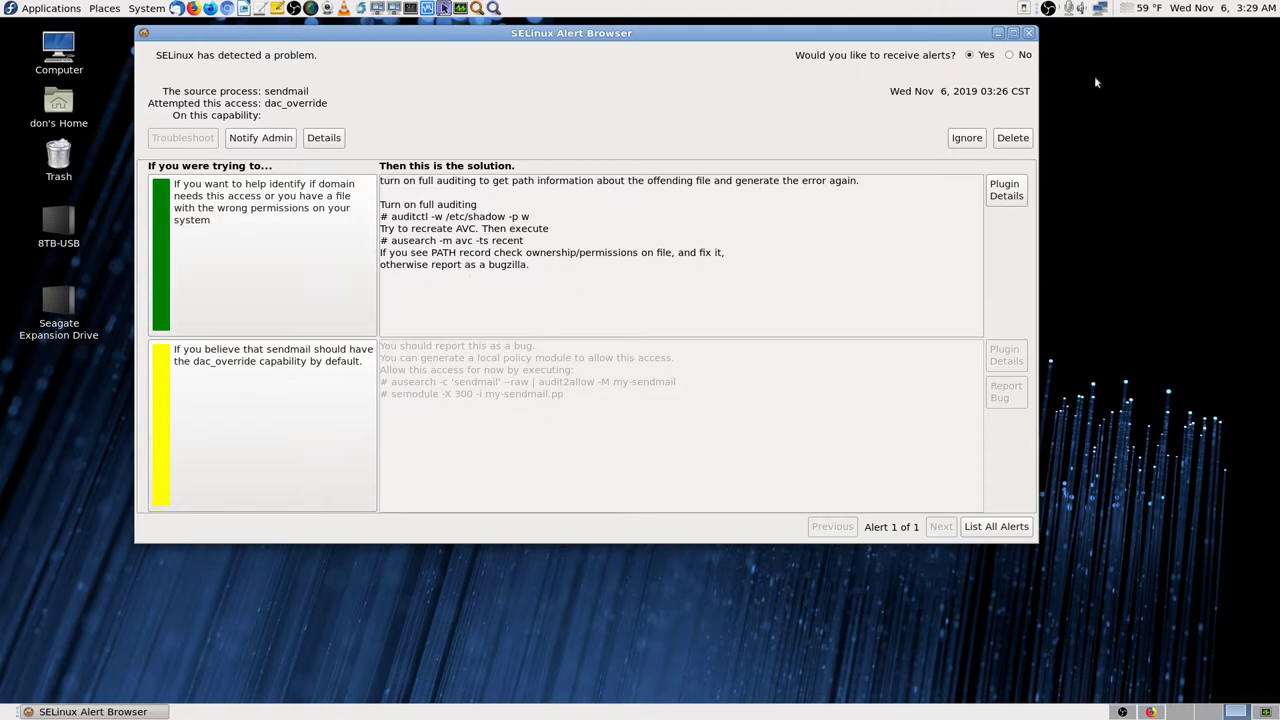
Step: Close the SELinux Alert Browser after reviewing the sendmail dac_override fixes
left_click(1027, 35)
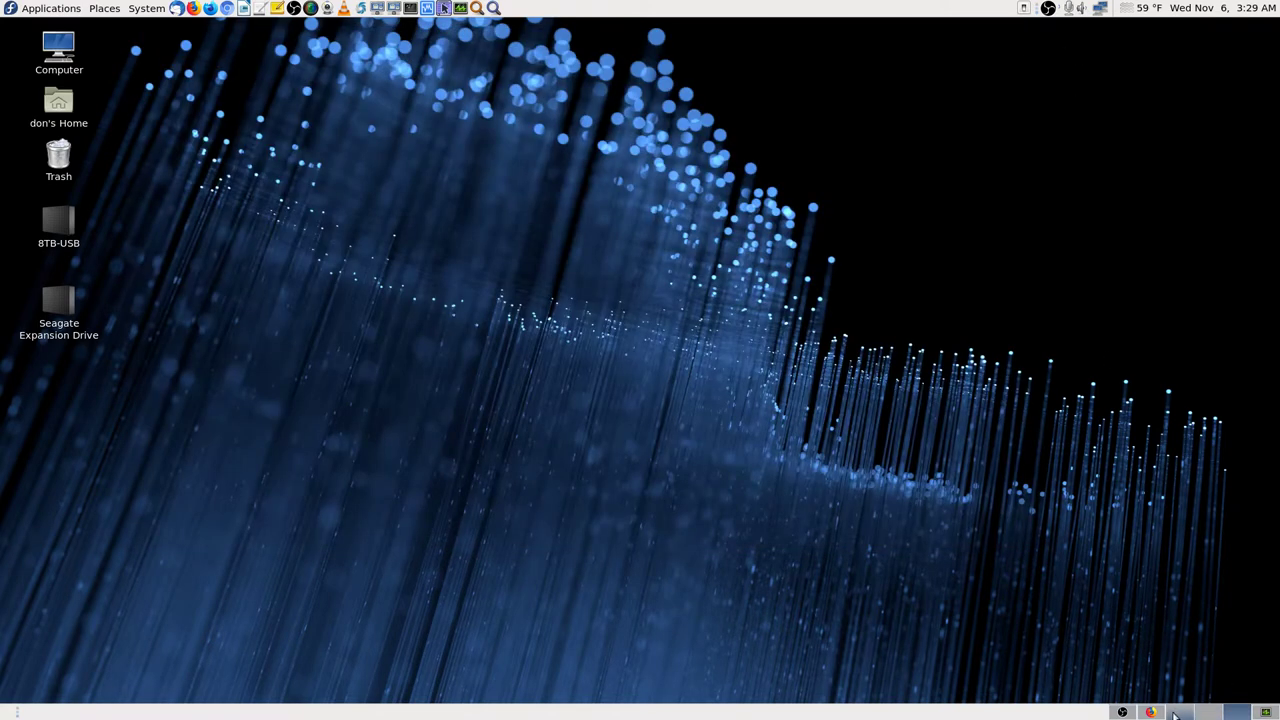
Step: Bring Firefox back to the front and scroll through Camera3's settings, ending at the top
left_click(1137, 712)
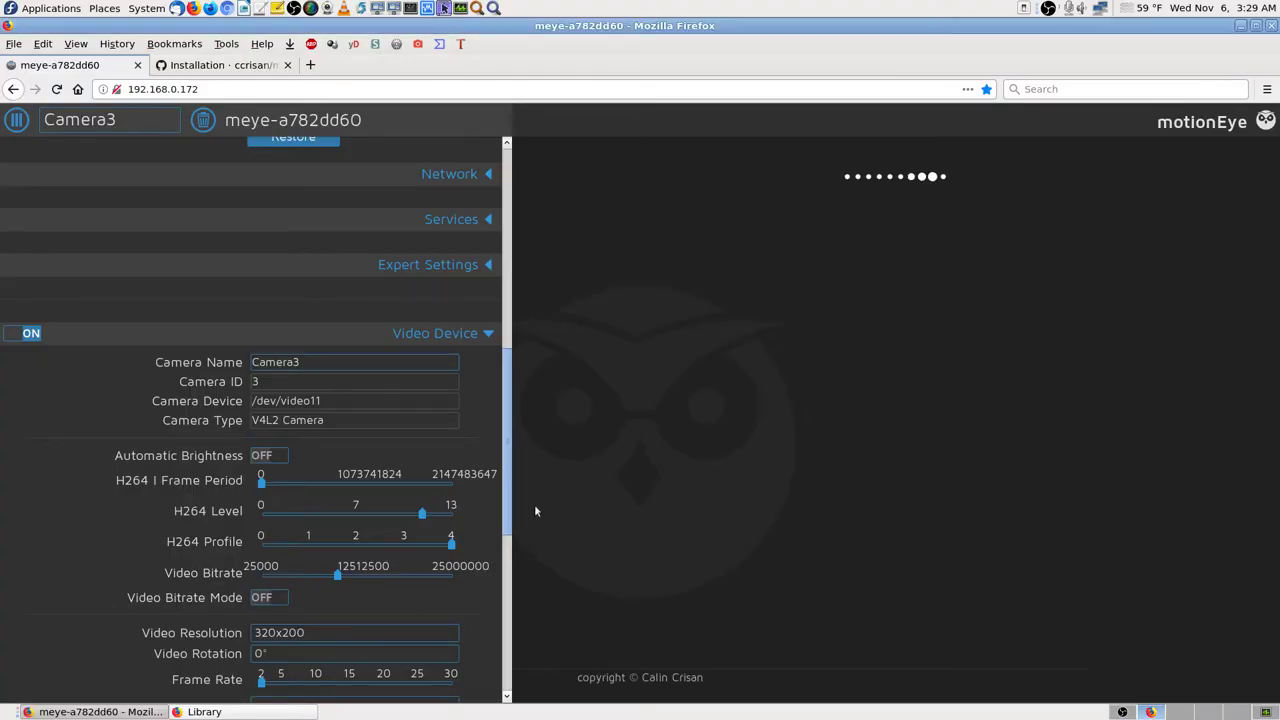
left_click(508, 197)
left_click_drag(508, 197, 537, 449)
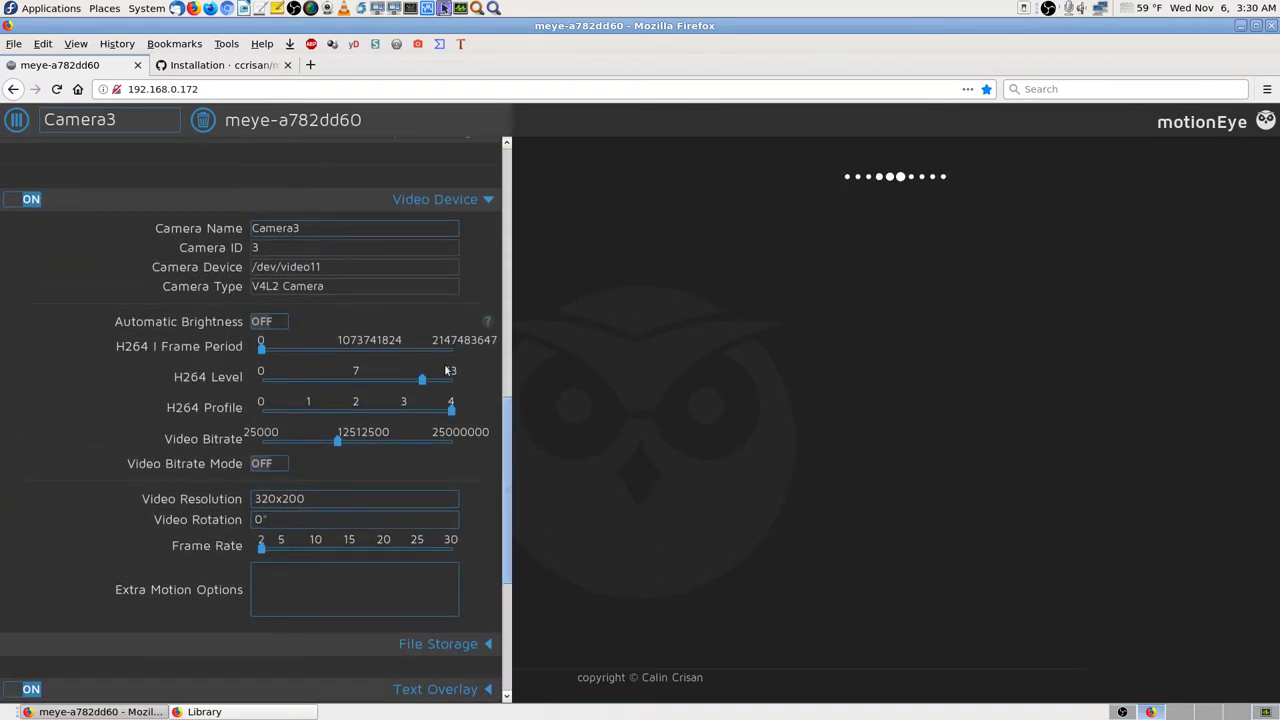
left_click_drag(507, 442, 532, 565)
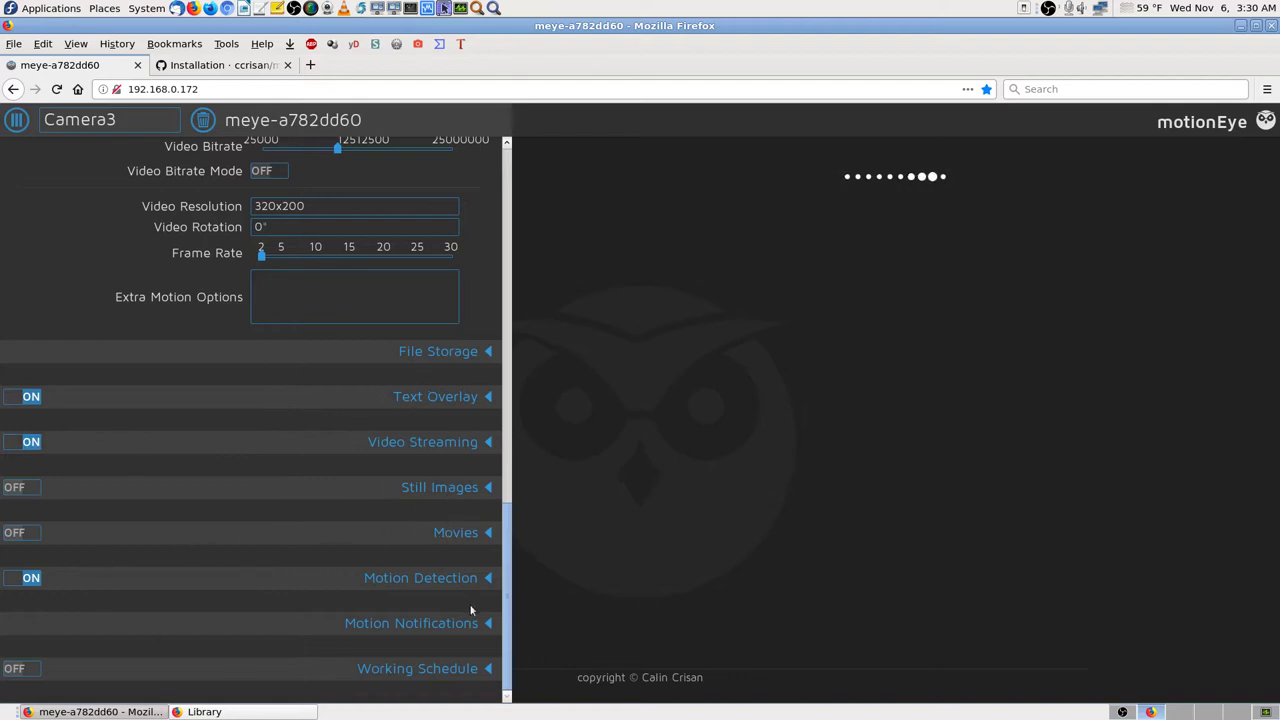
left_click_drag(505, 620, 533, 155)
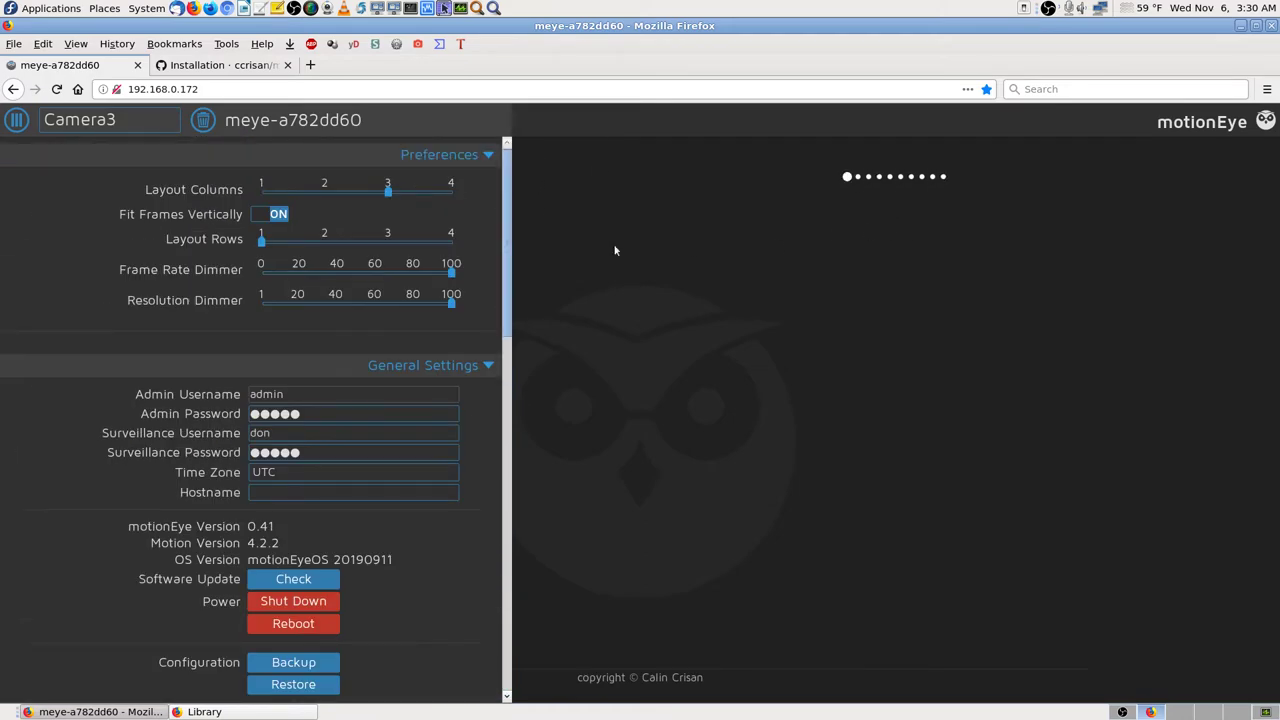
Step: Remove Camera3 with the trash-can icon, confirm Yes, then close and reopen the settings panel
left_click(205, 119)
left_click(738, 415)
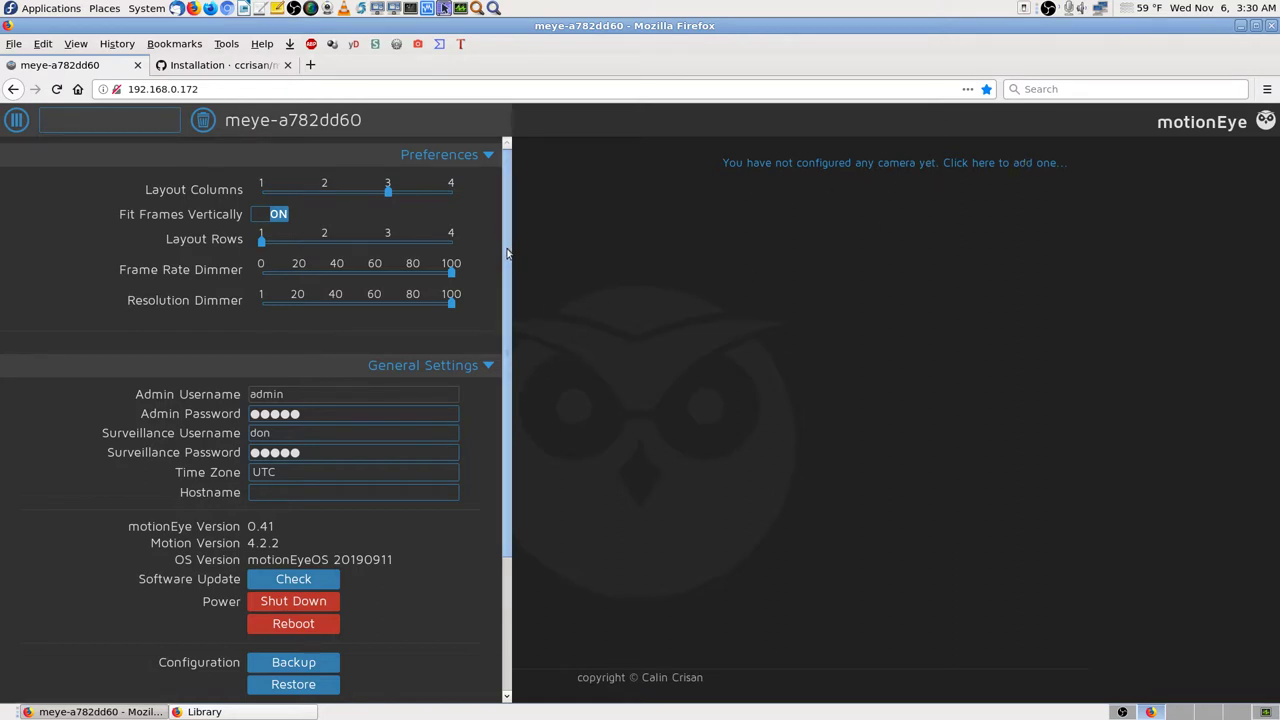
left_click_drag(510, 240, 498, 600)
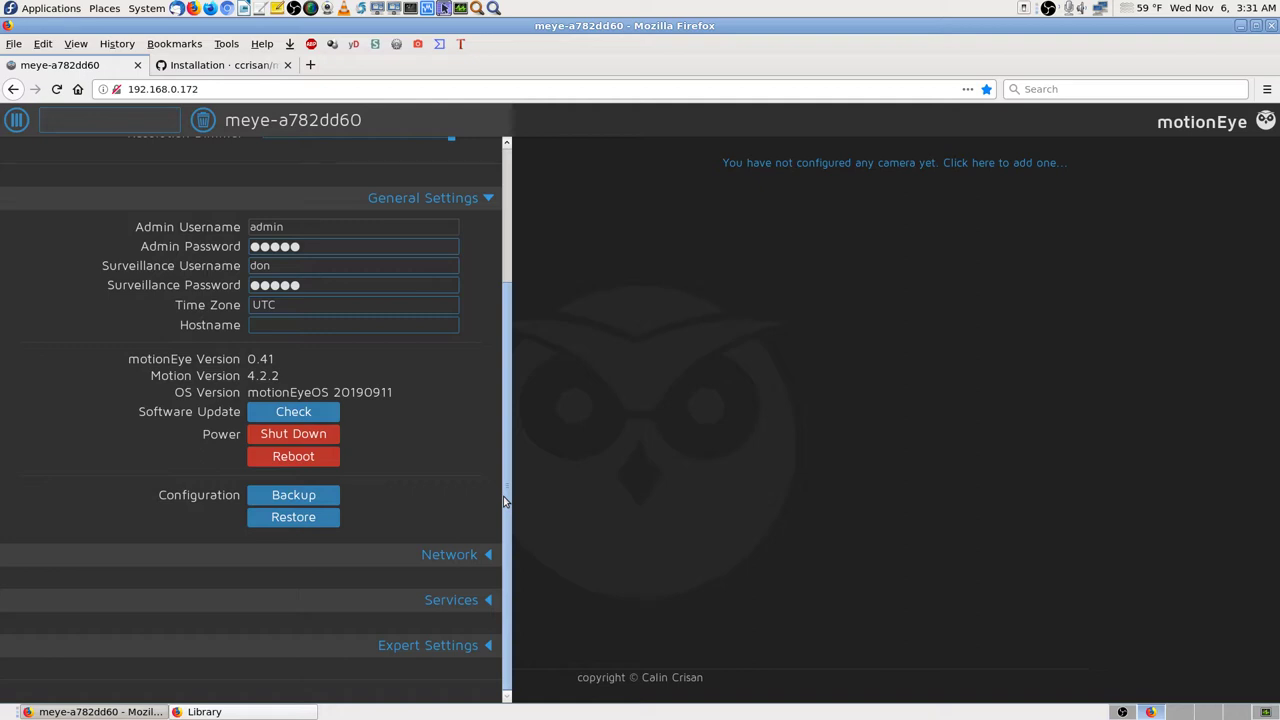
left_click_drag(506, 496, 531, 211)
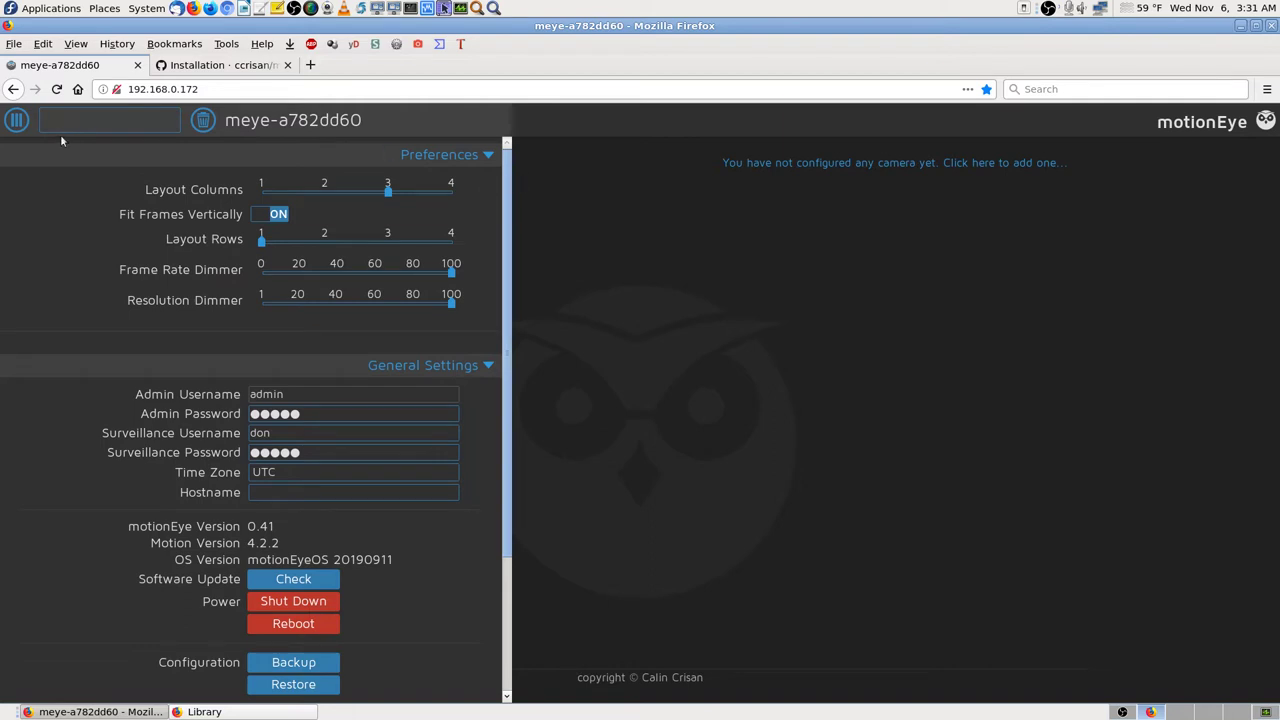
left_click(16, 119)
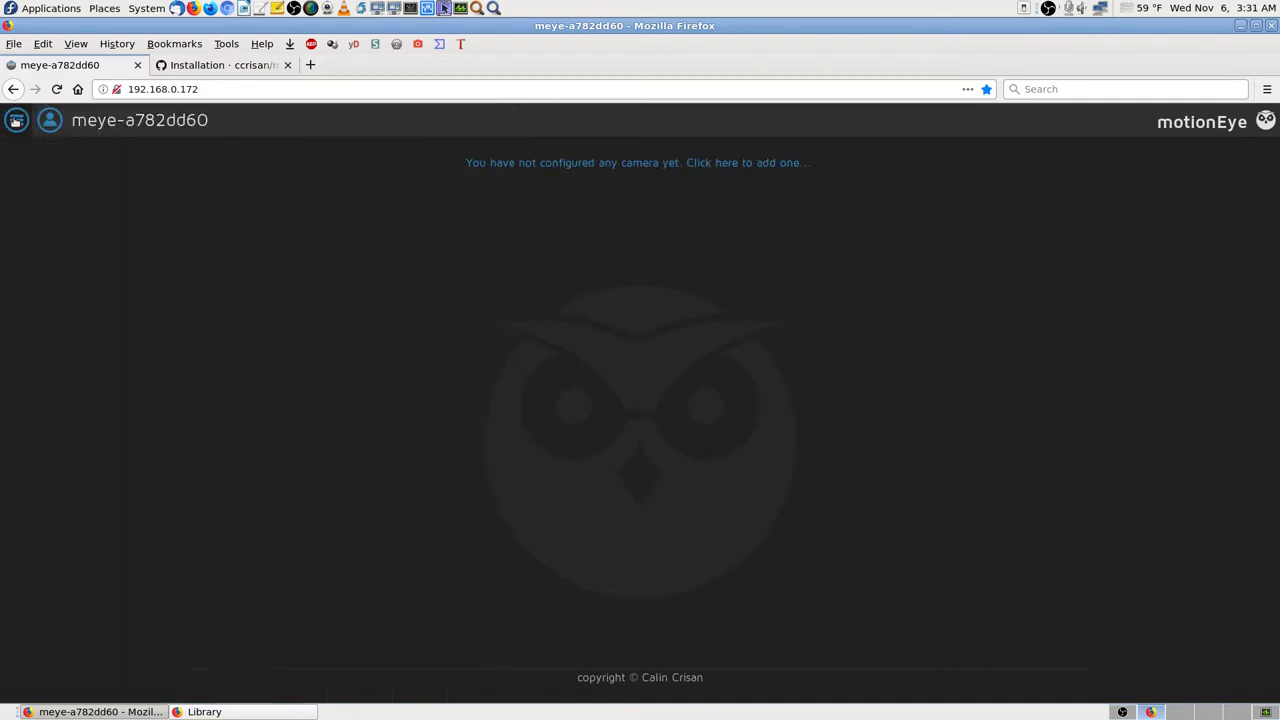
left_click(22, 119)
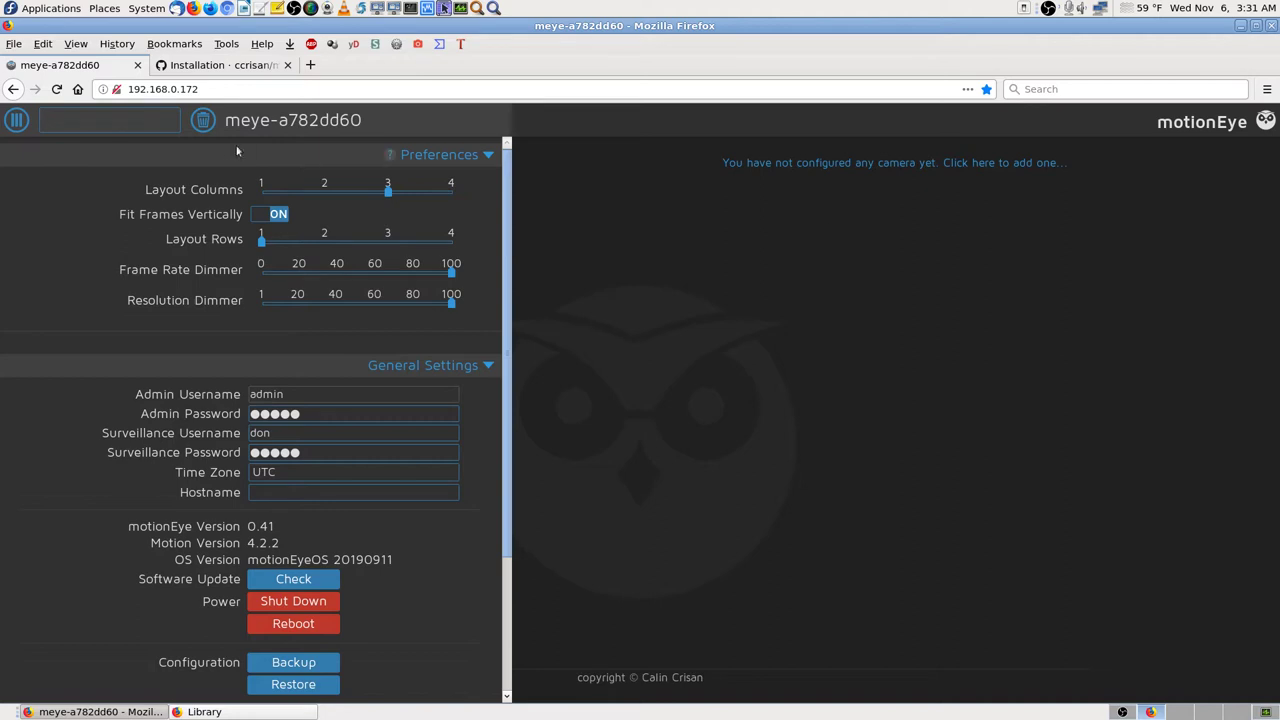